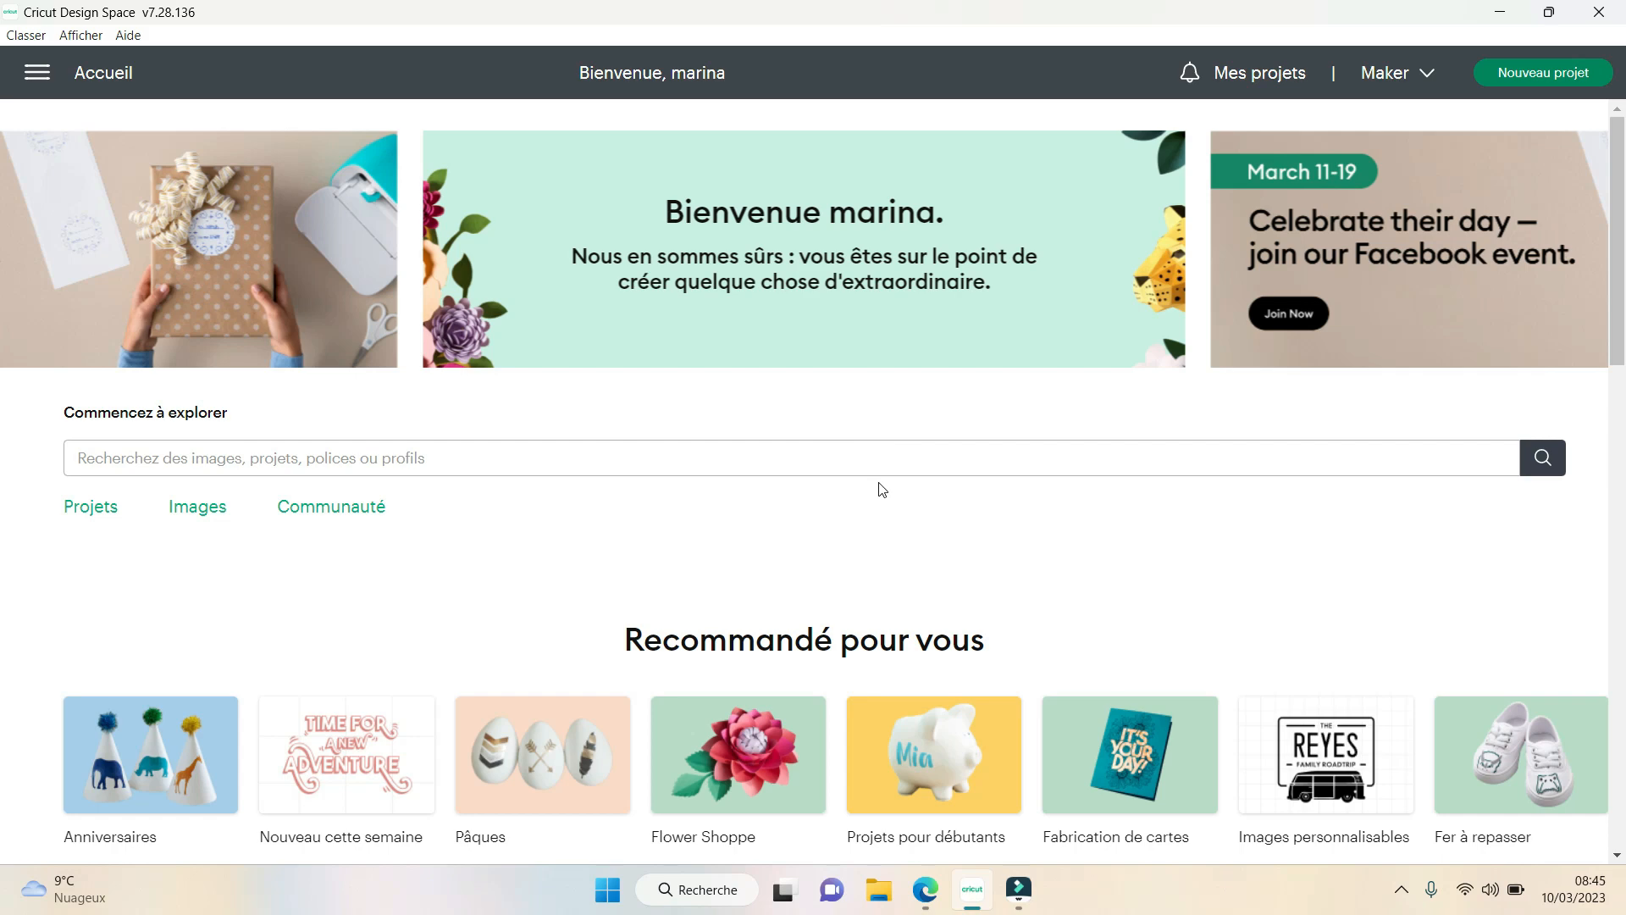
- Switch to Microsoft Edge and search the web for "oeufs de paques dessin a colorier"
left_click(932, 889)
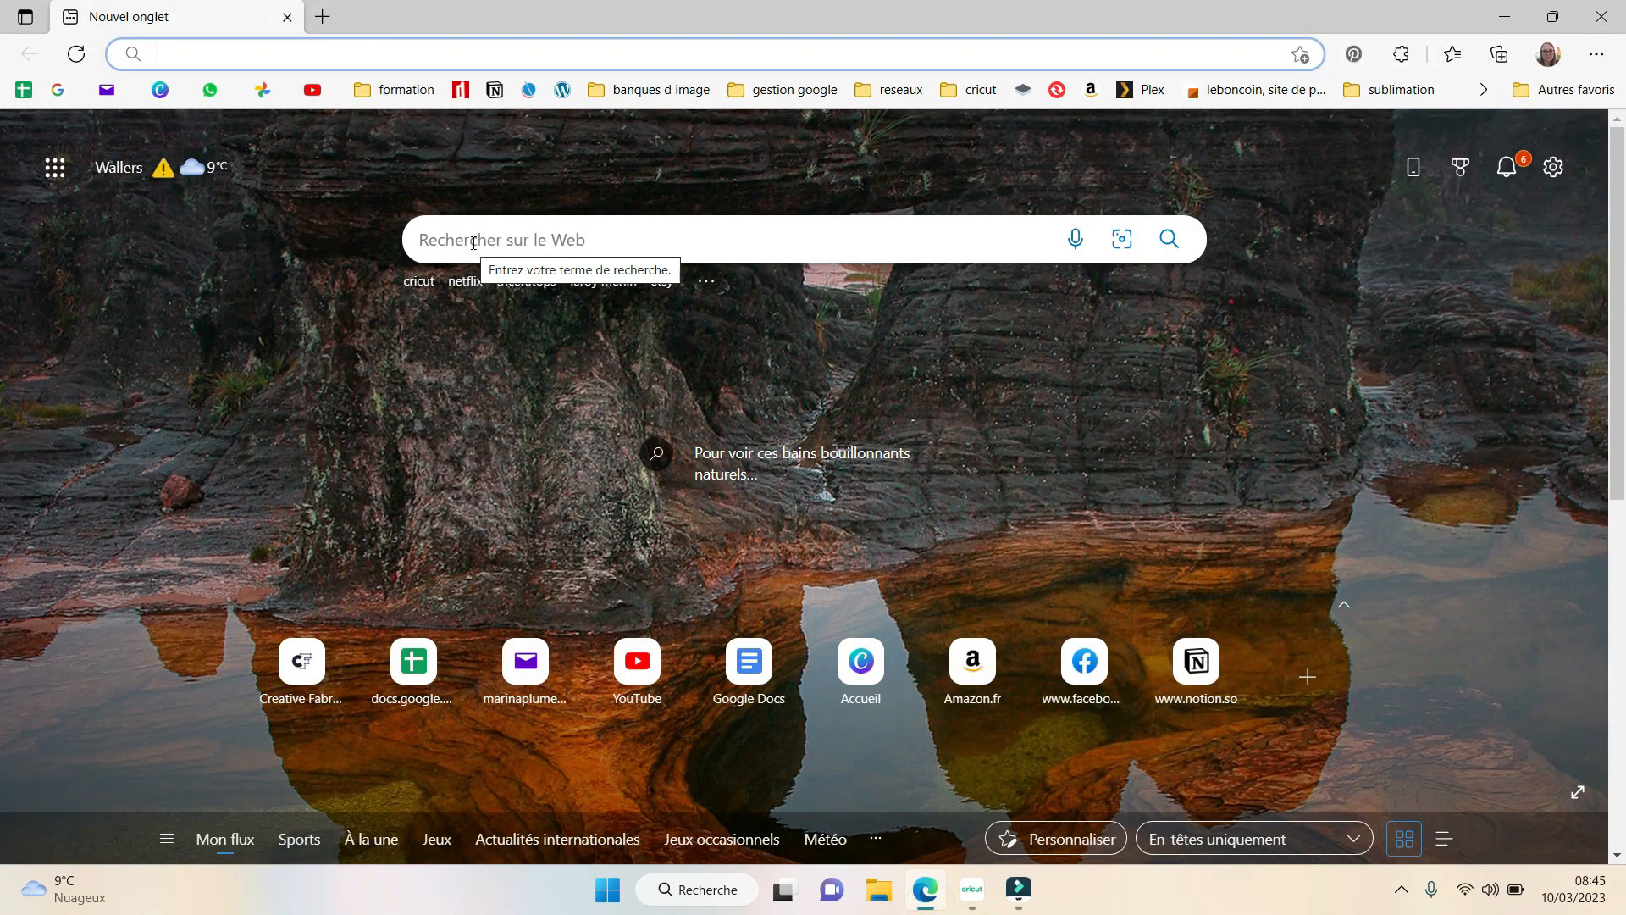
left_click(458, 233)
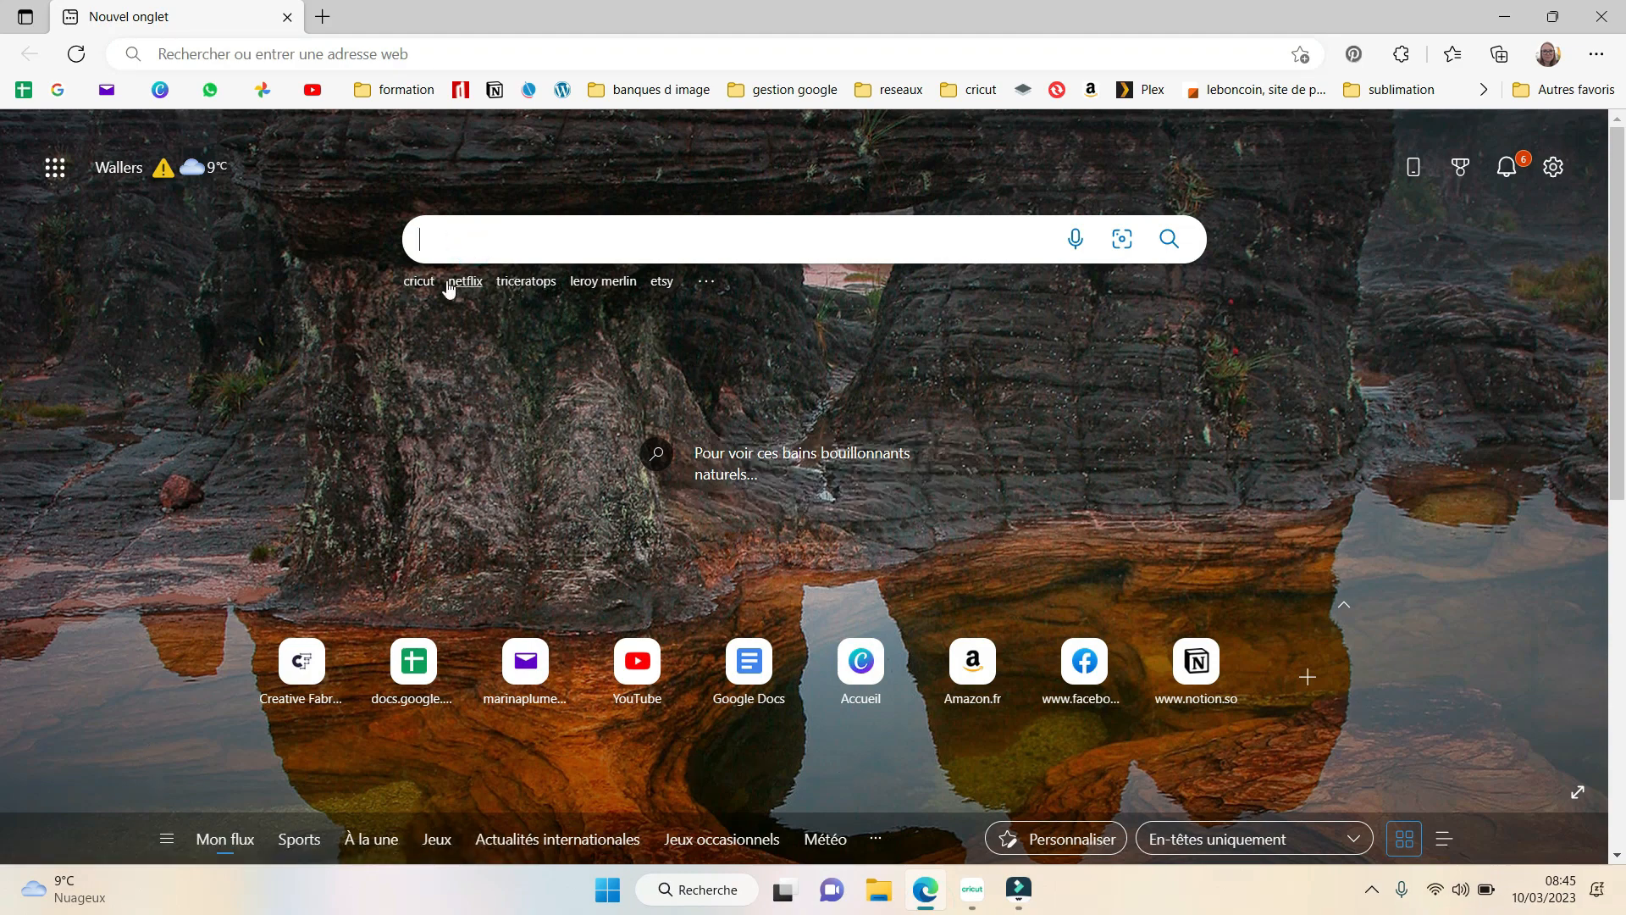
left_click(450, 243)
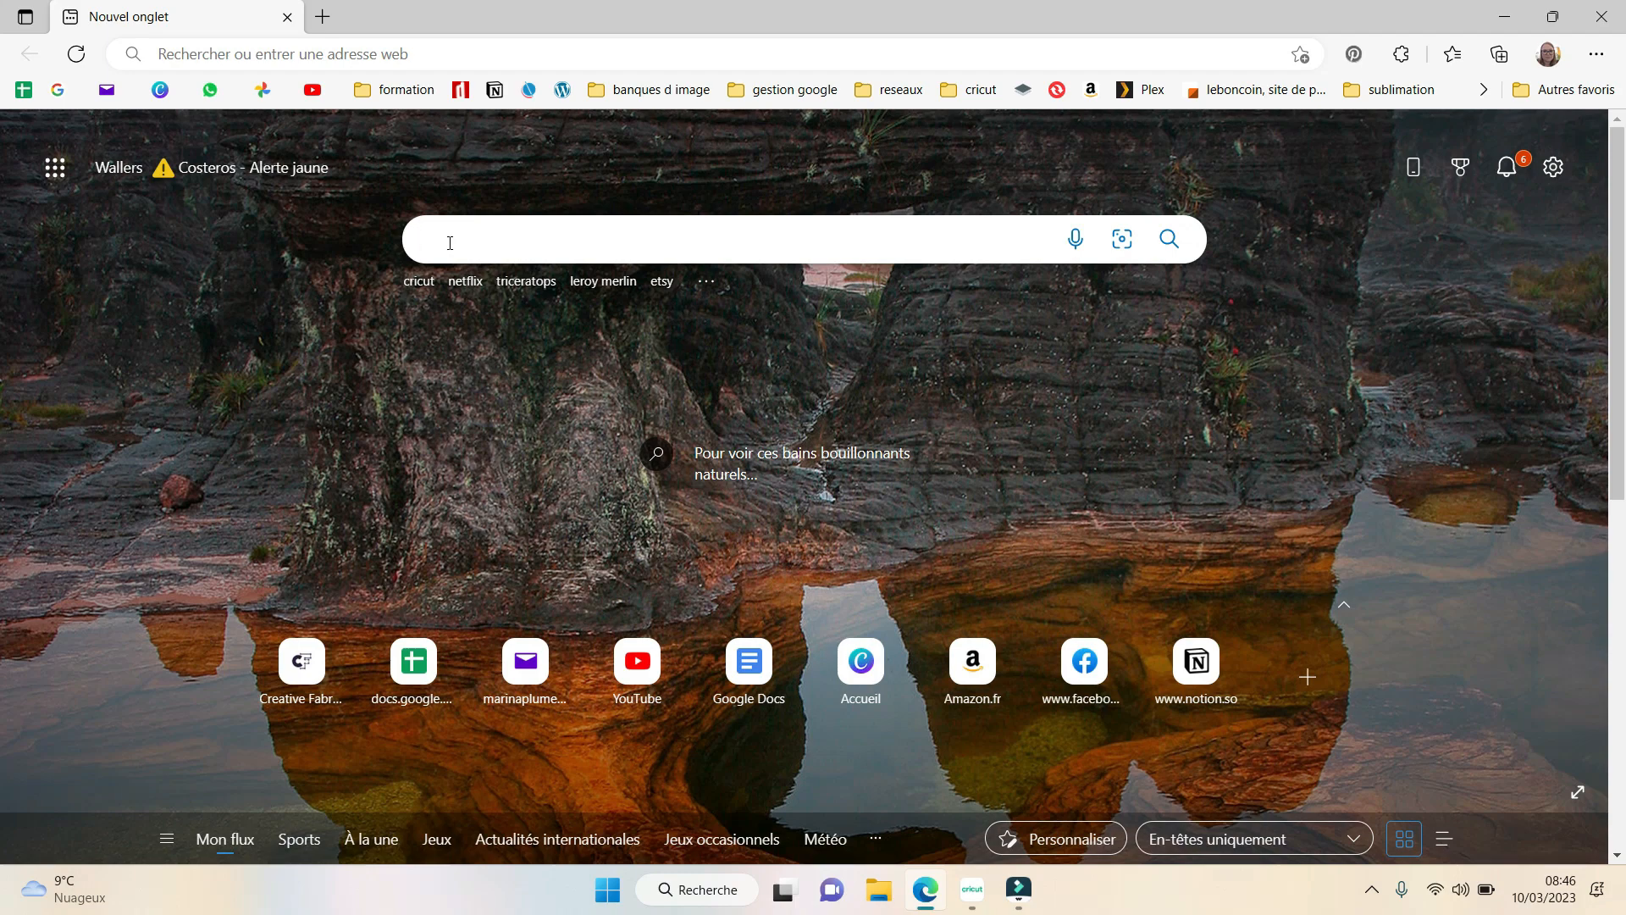
type("fs de ")
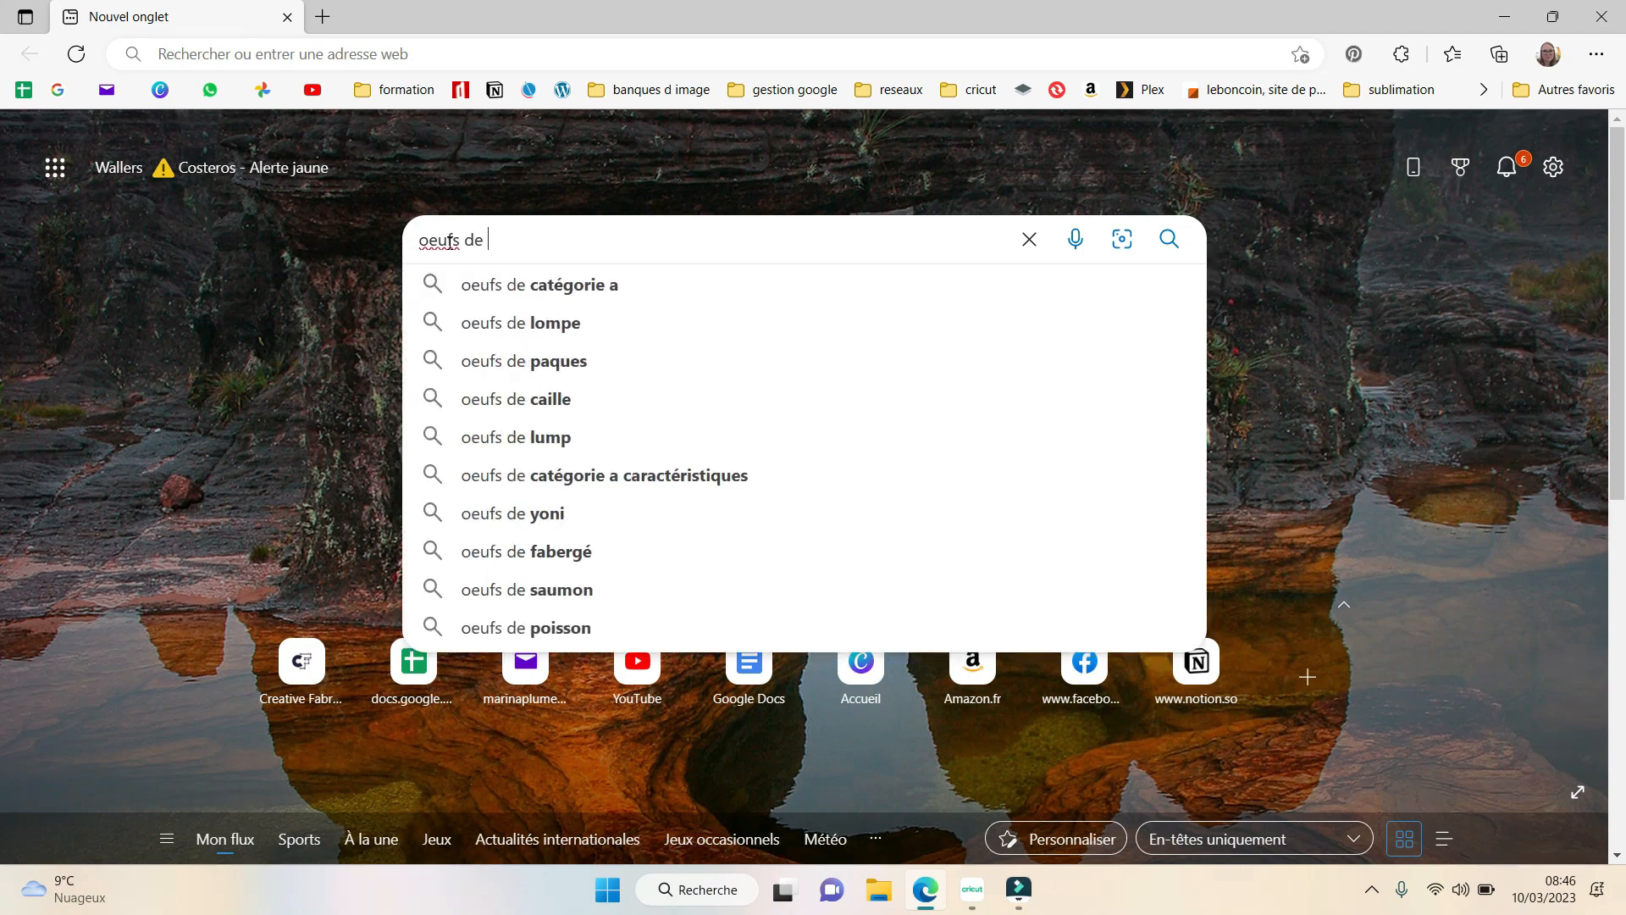
type("paques ")
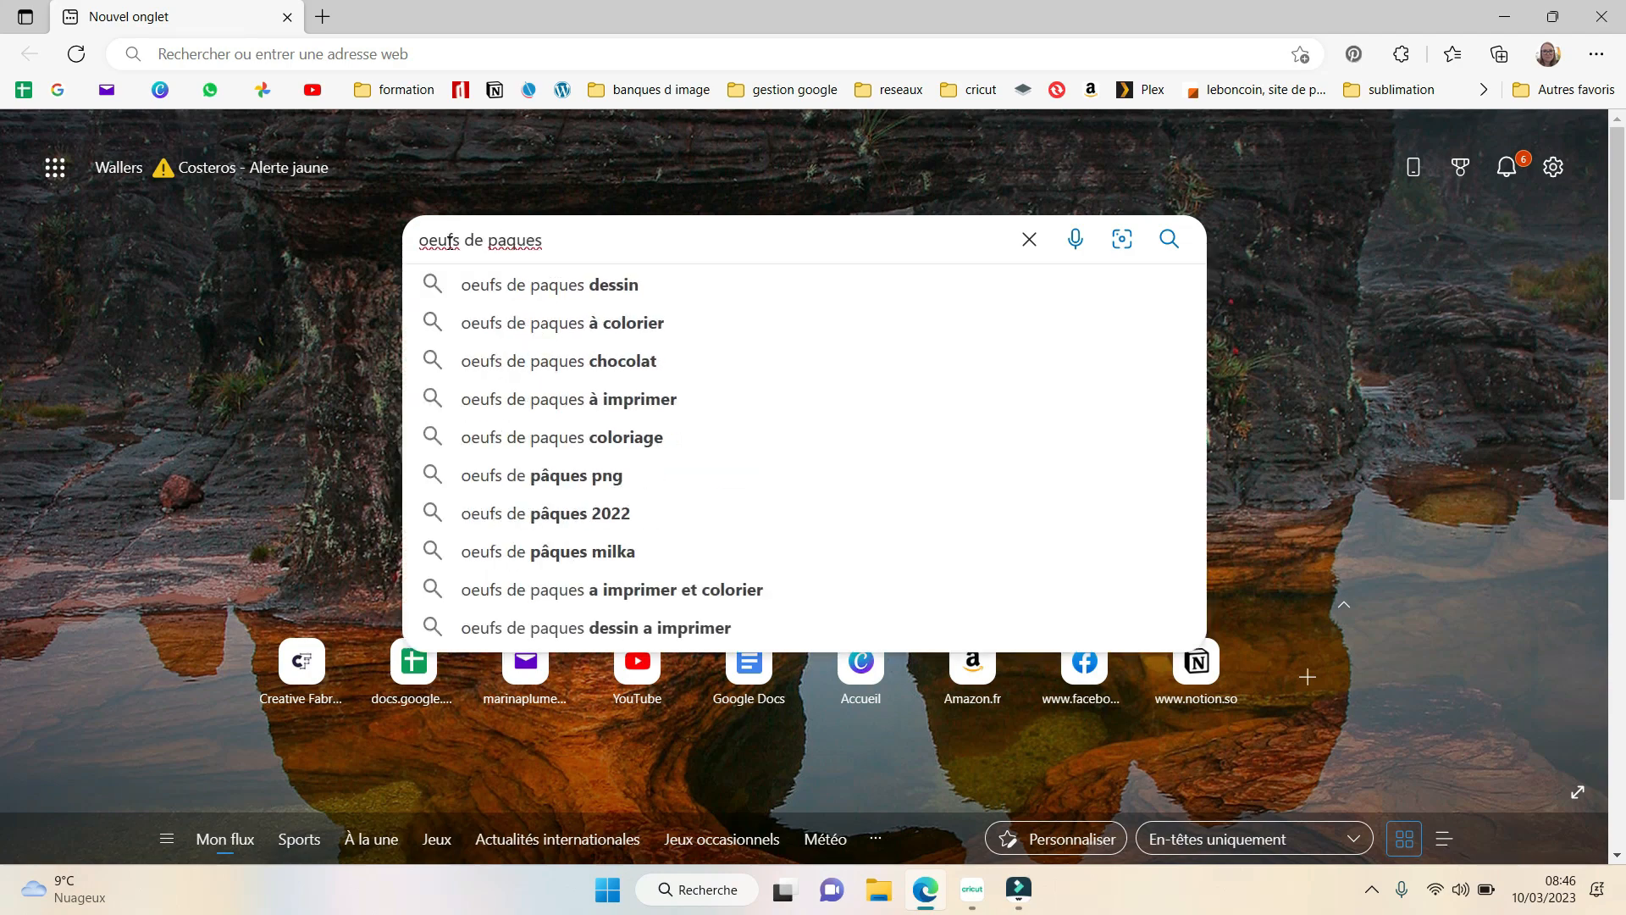
type("dessin a col")
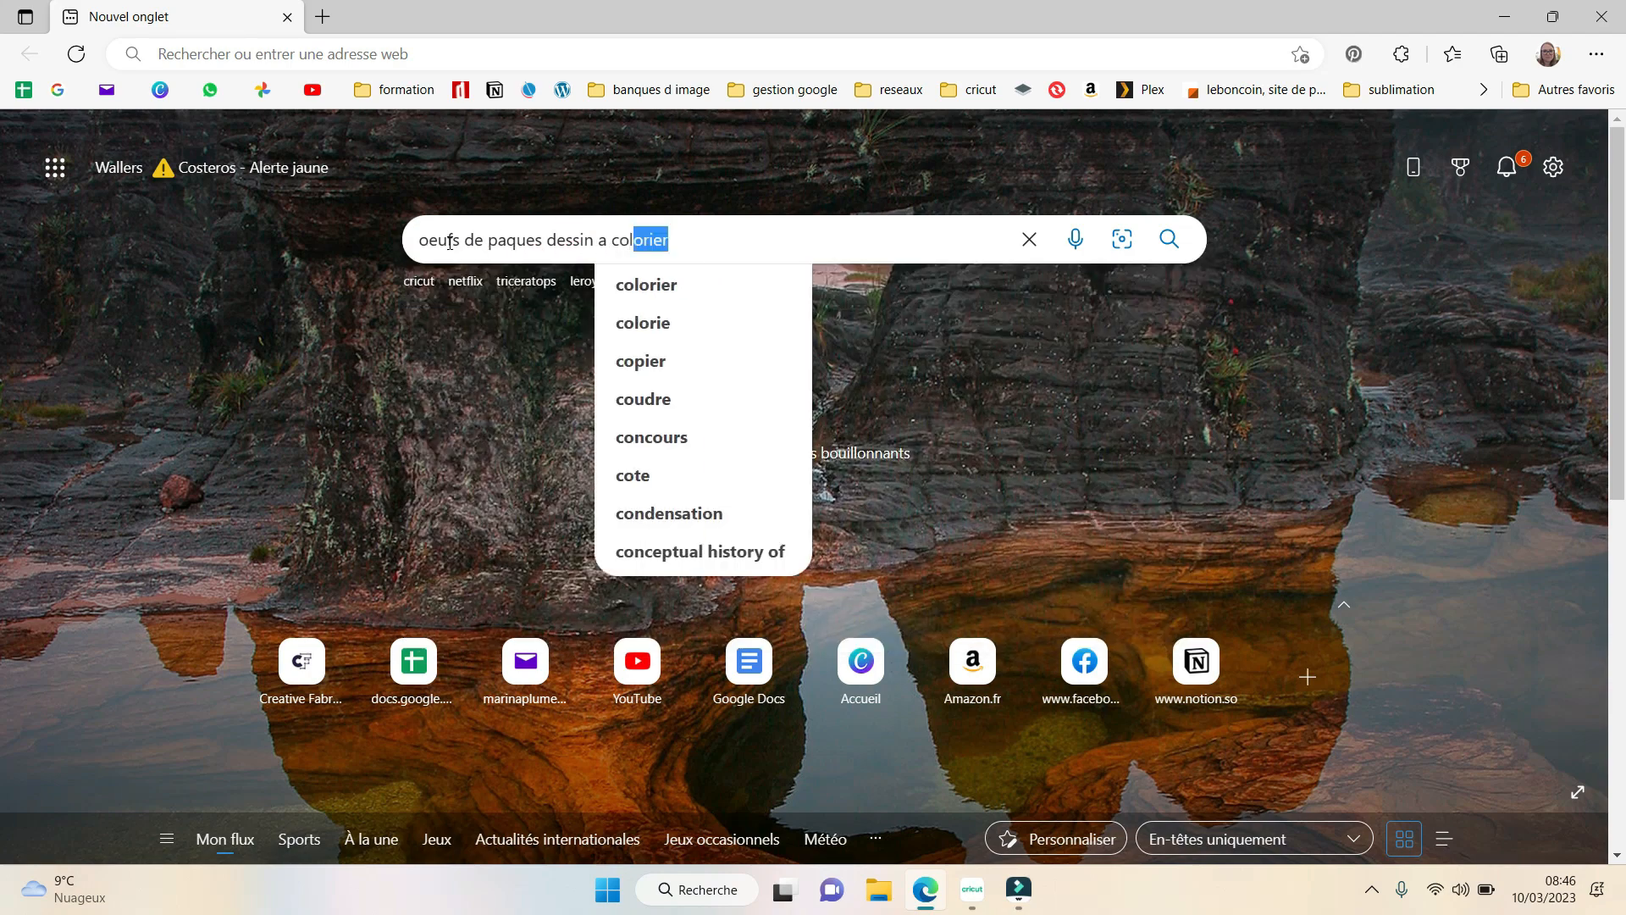
type("lorier")
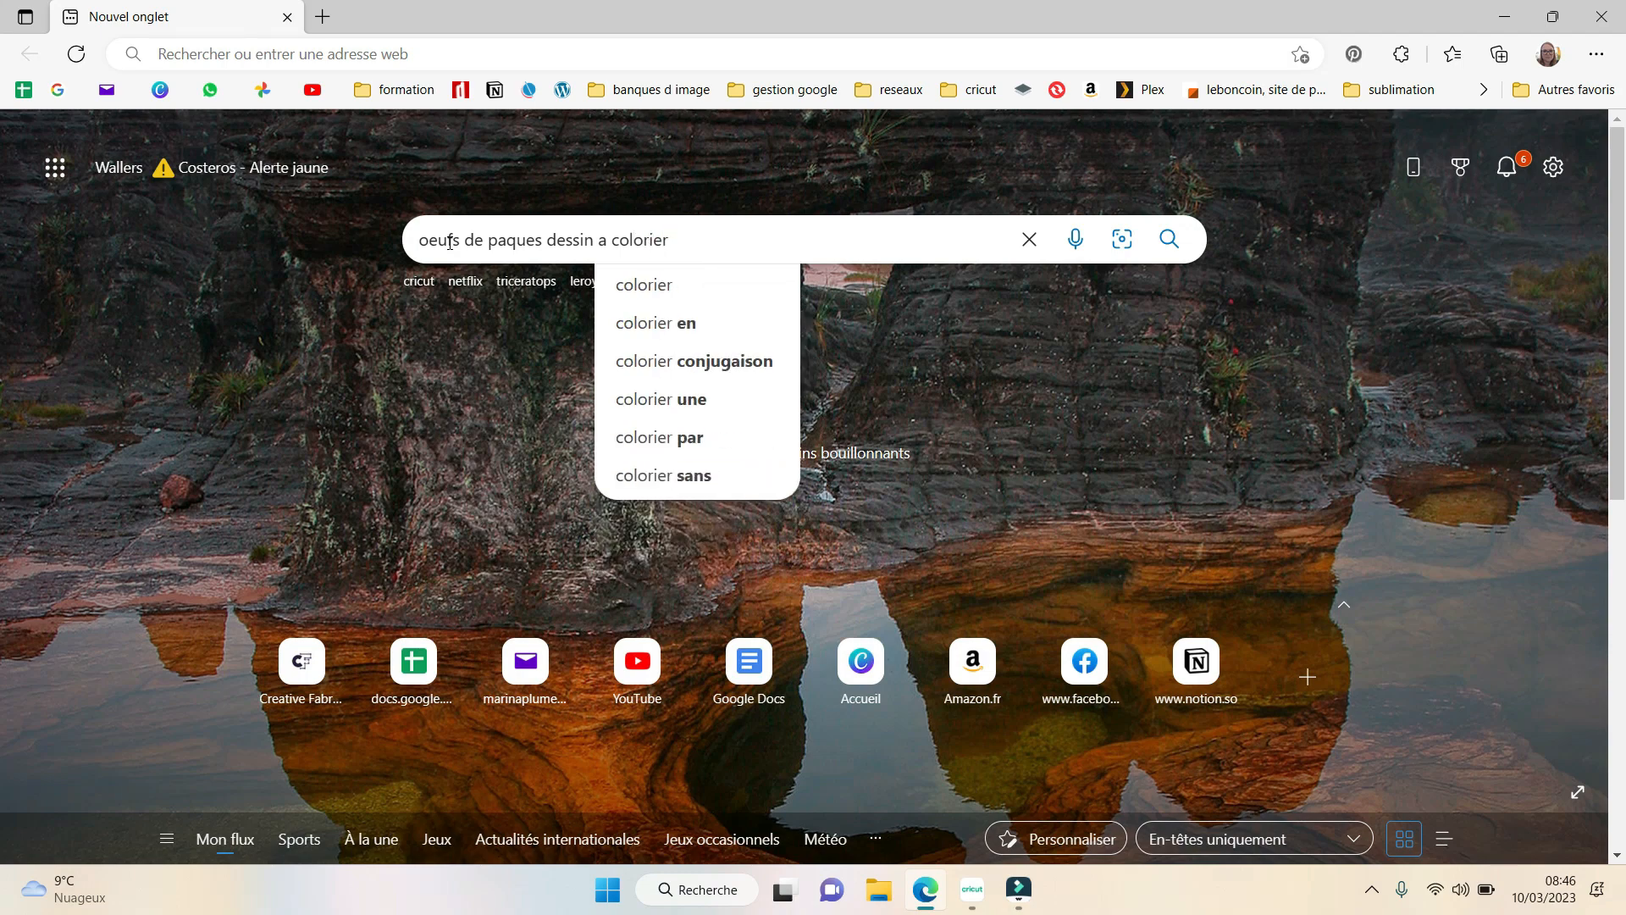
key("Return")
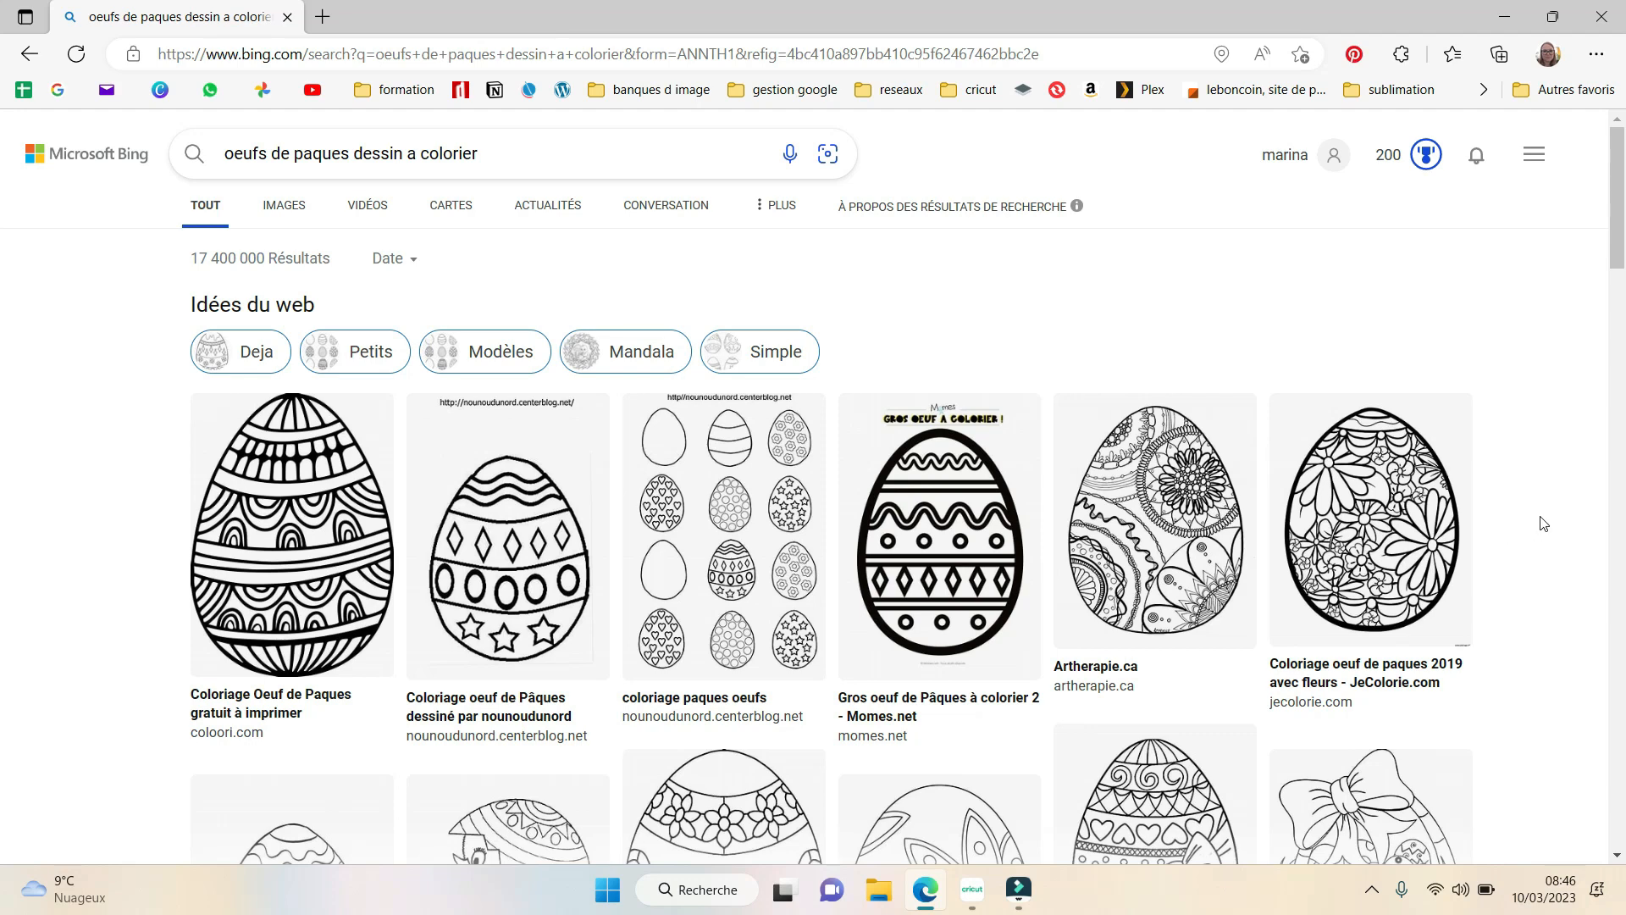
- Show the full set of image results and open the Tête à modeler egg drawing with petals, diamonds, stars and triangles
scroll(1542, 523, "down", 2)
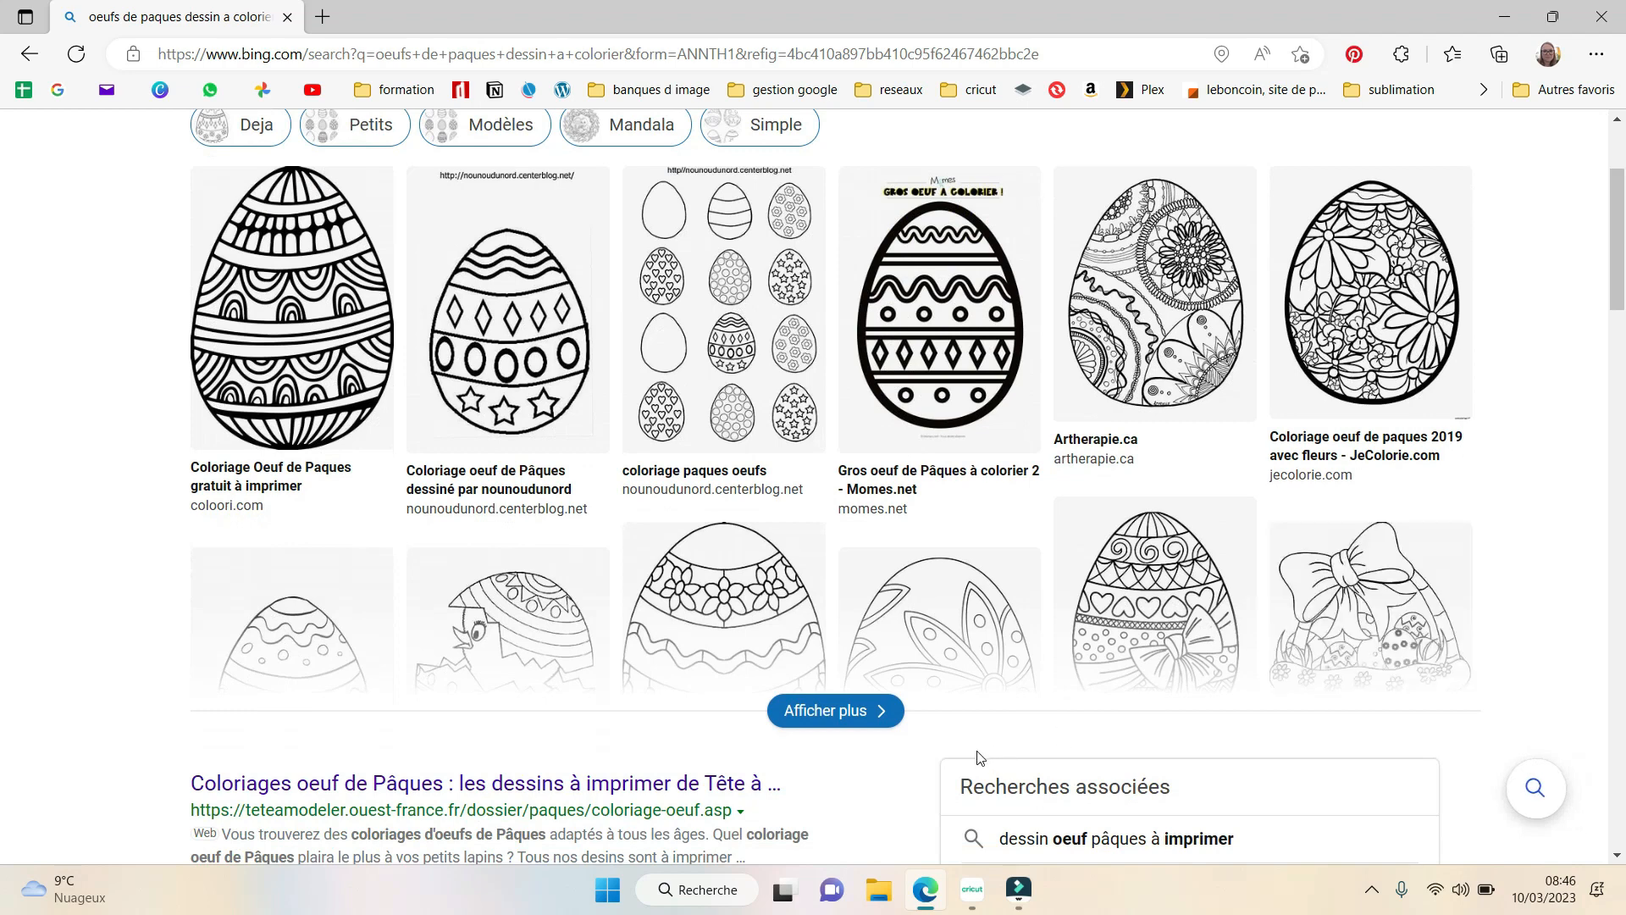
left_click(870, 731)
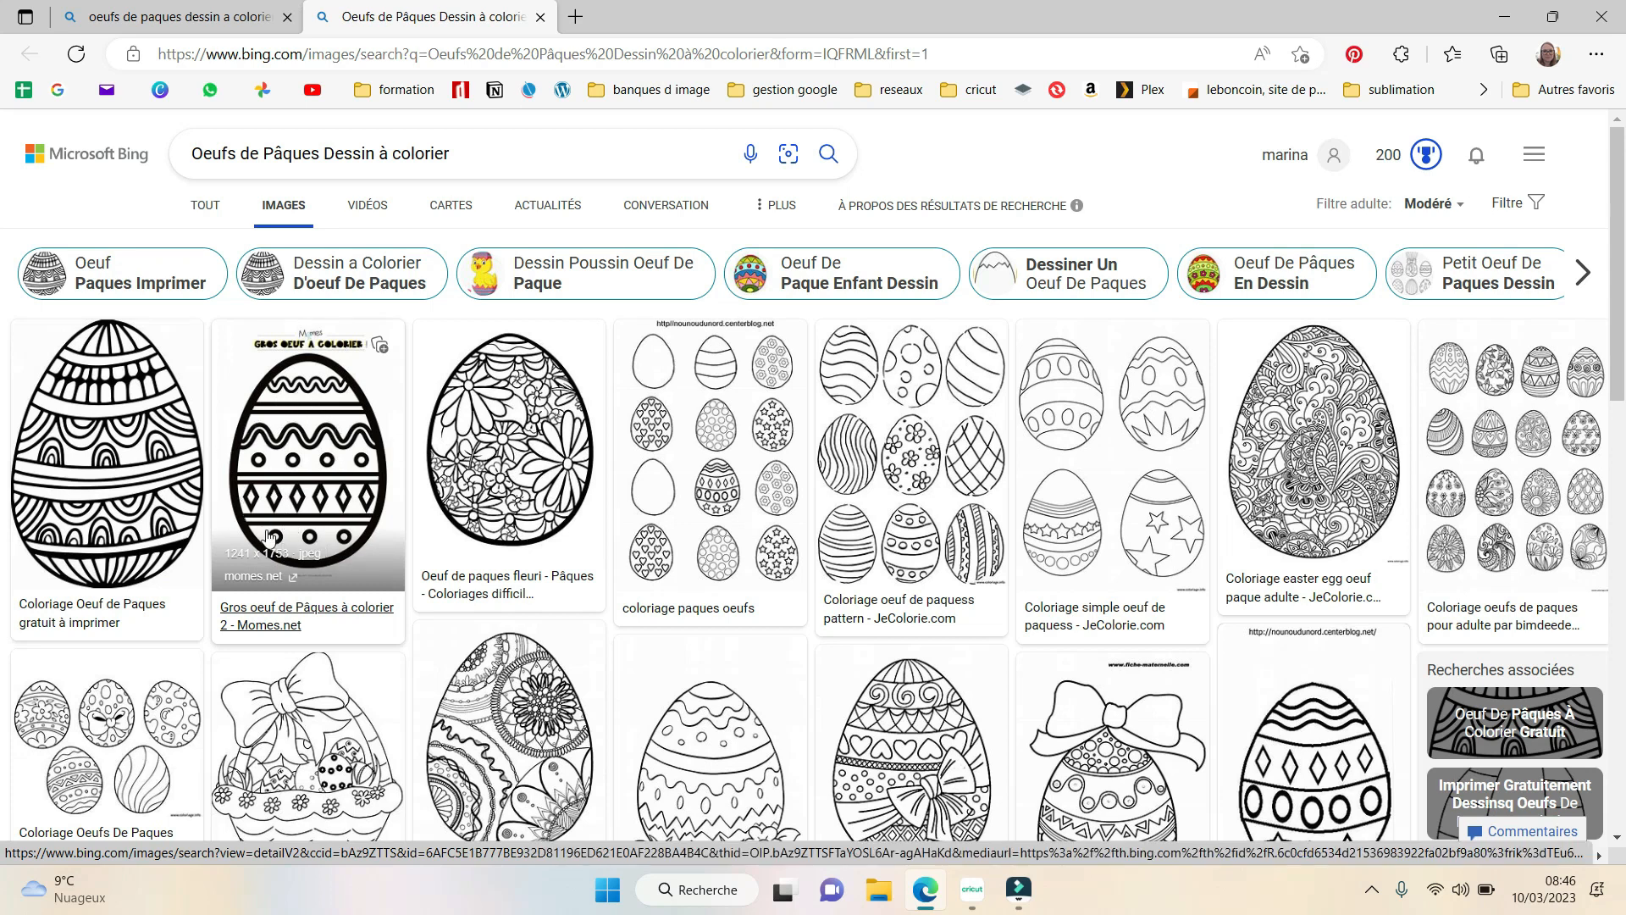
scroll(932, 593, "down", 1)
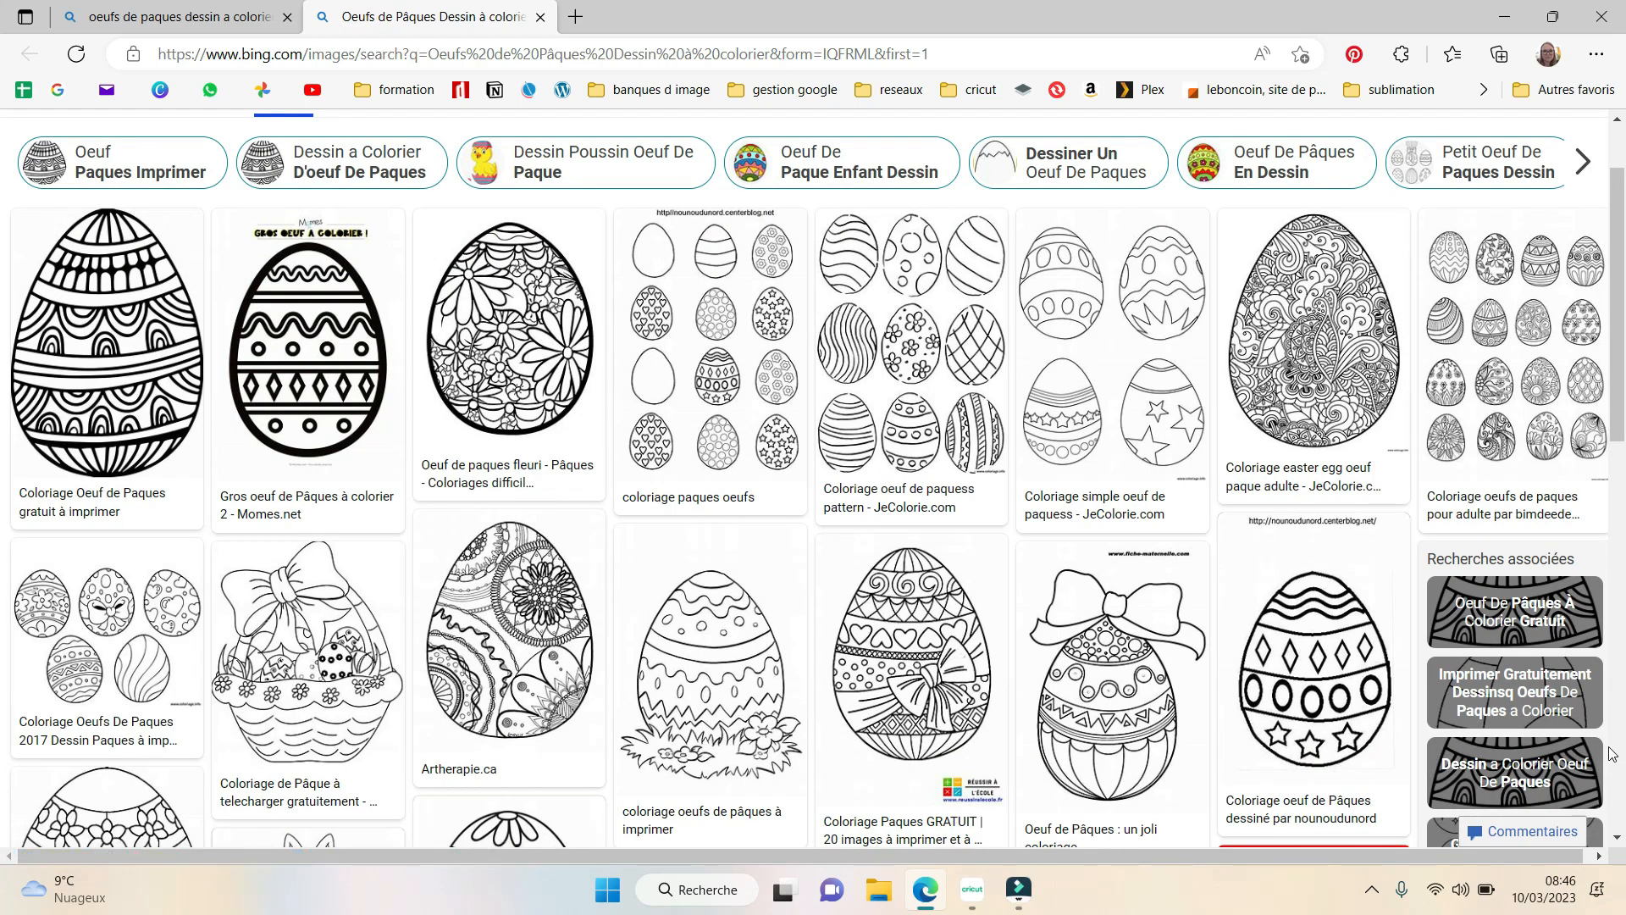
scroll(1612, 753, "down", 3)
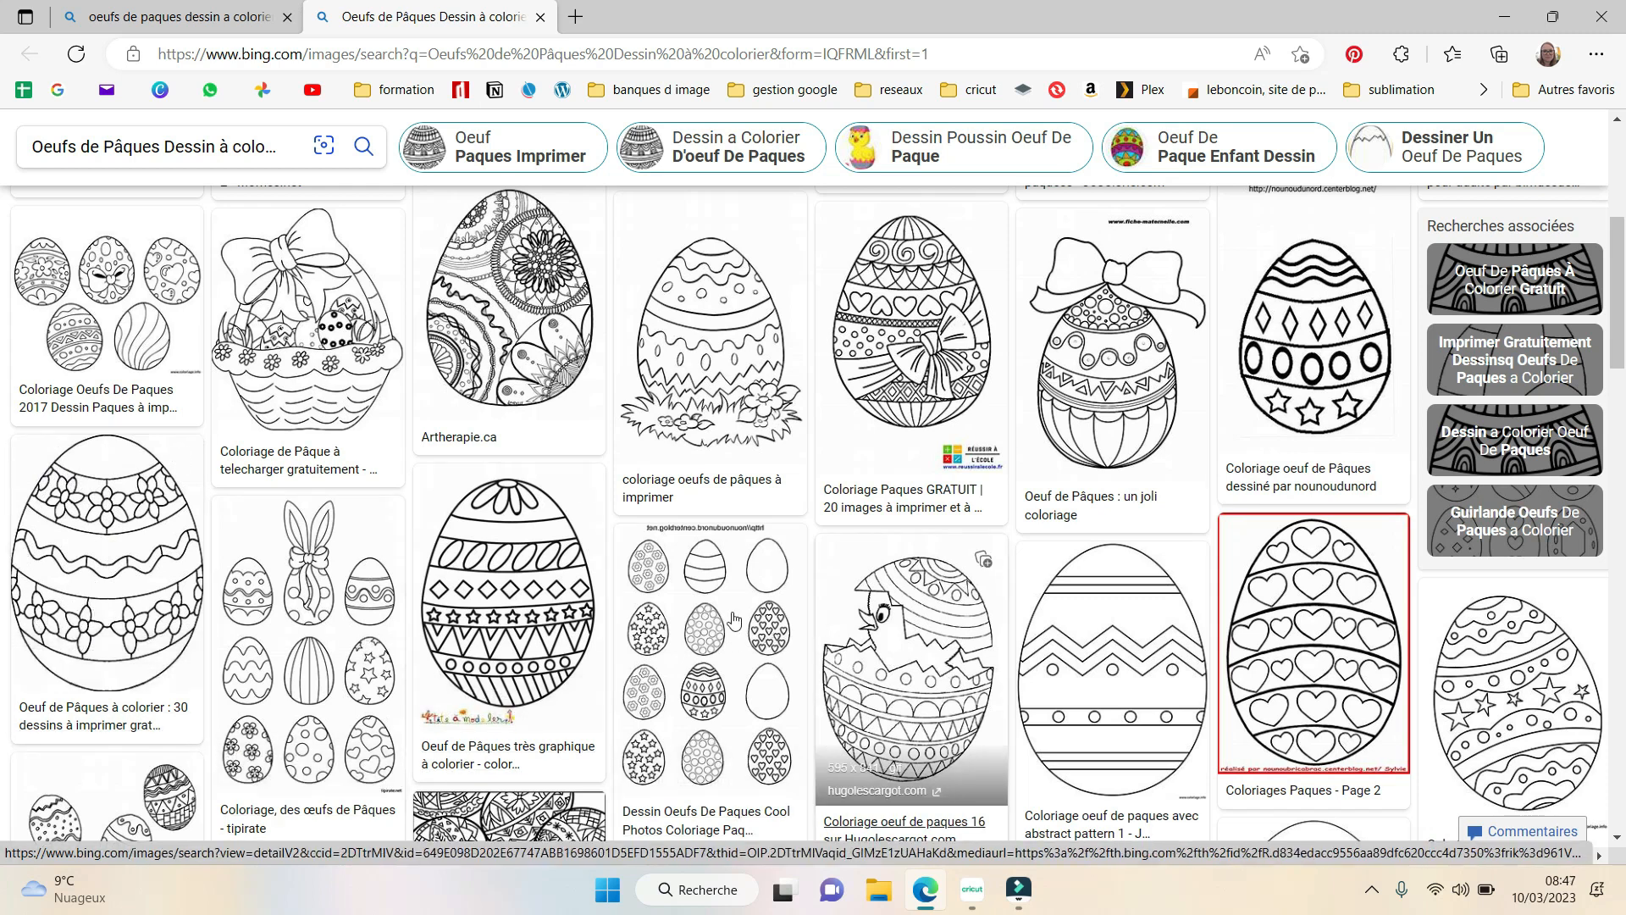
left_click(498, 603)
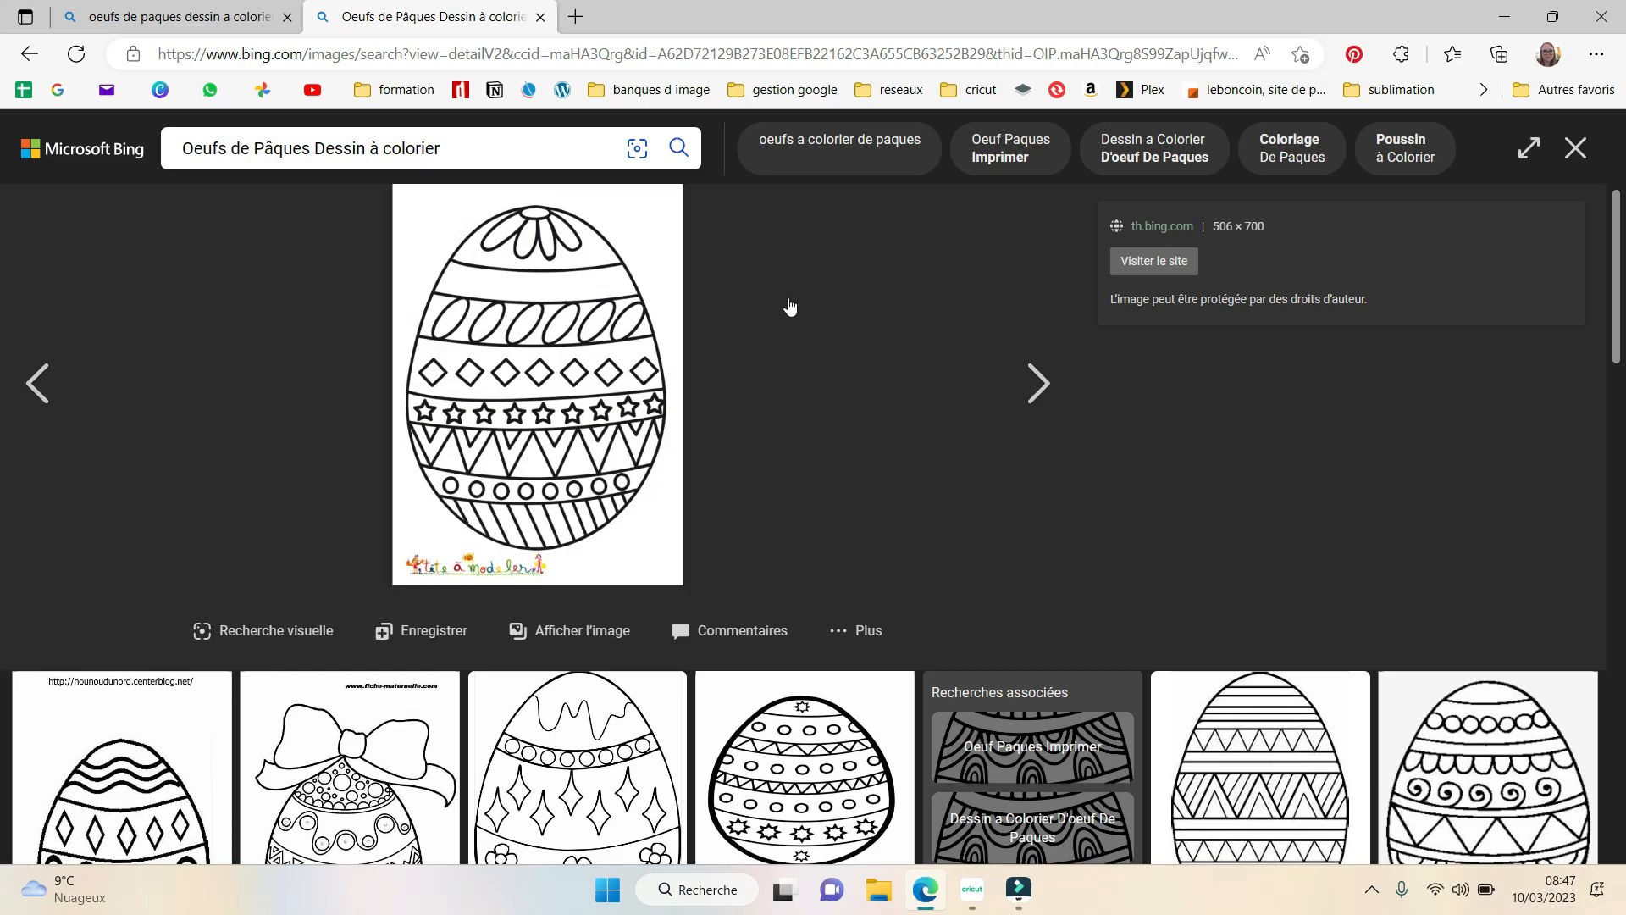
- Save the enlarged Tête à modeler egg drawing to the Téléchargements folder as the JPEG image R (2)
scroll(802, 367, "down", 5)
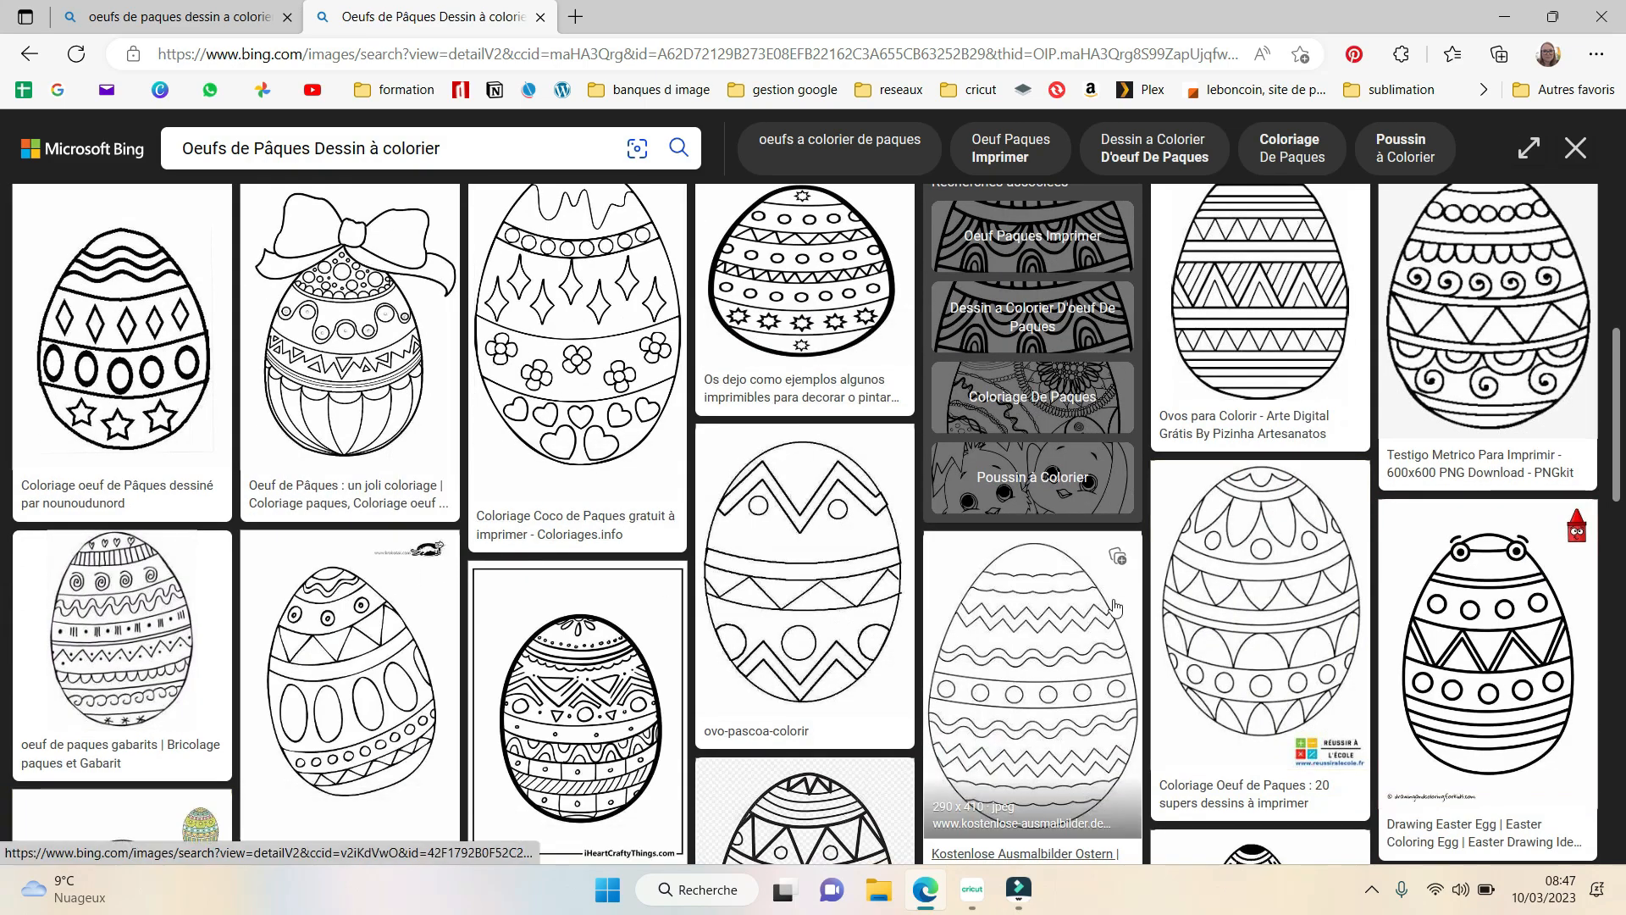
scroll(1115, 606, "down", 3)
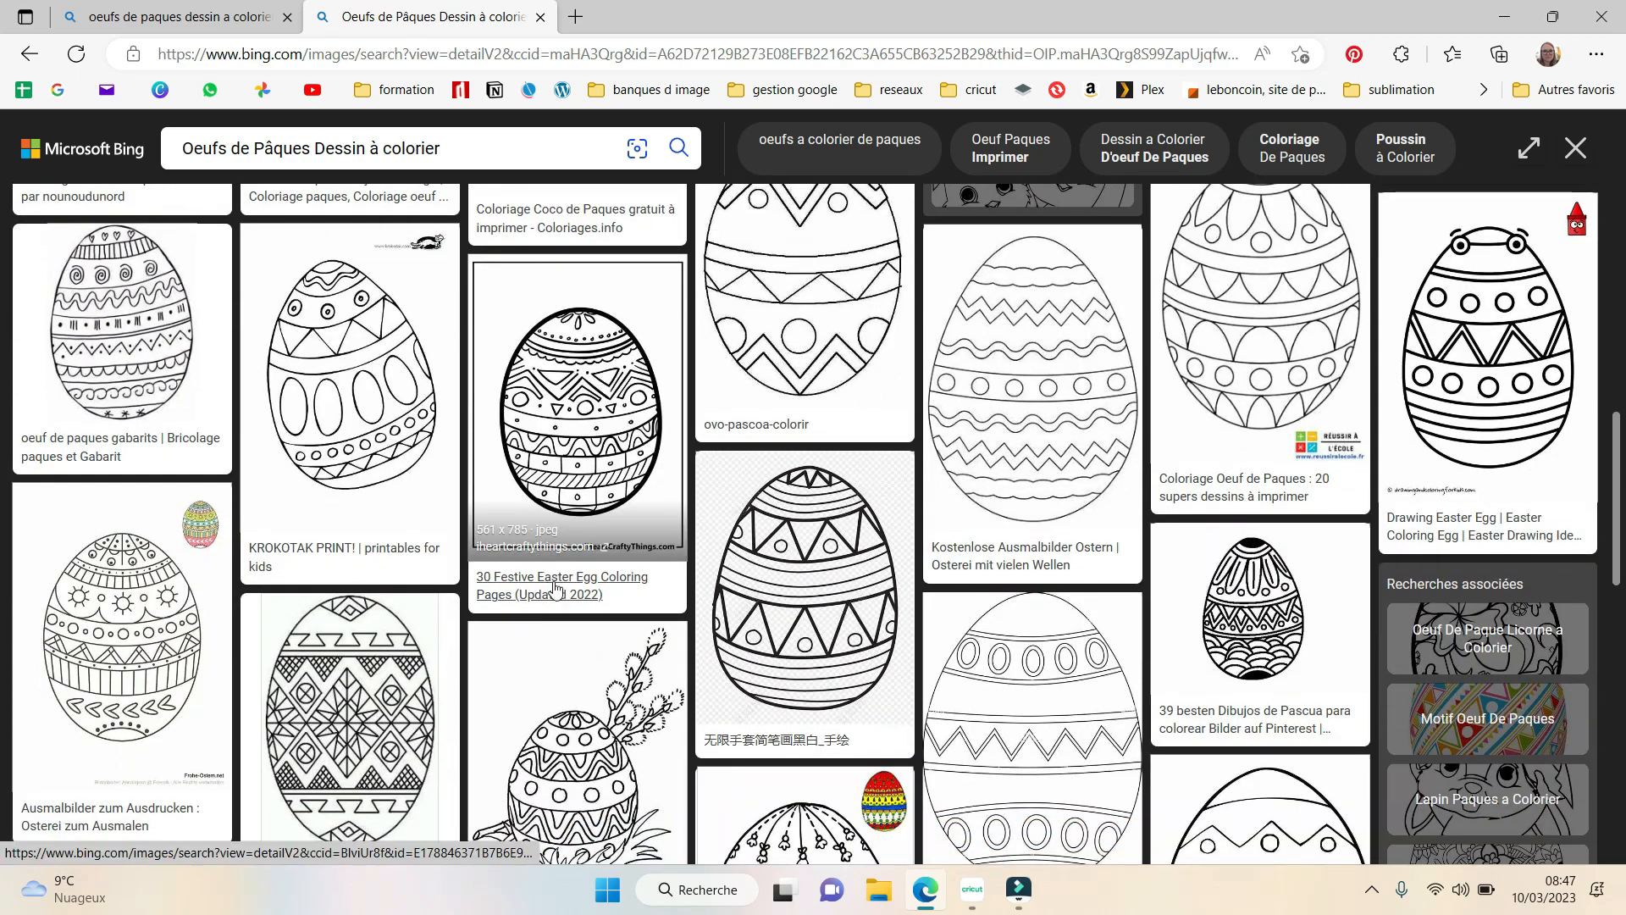
scroll(769, 616, "up", 6)
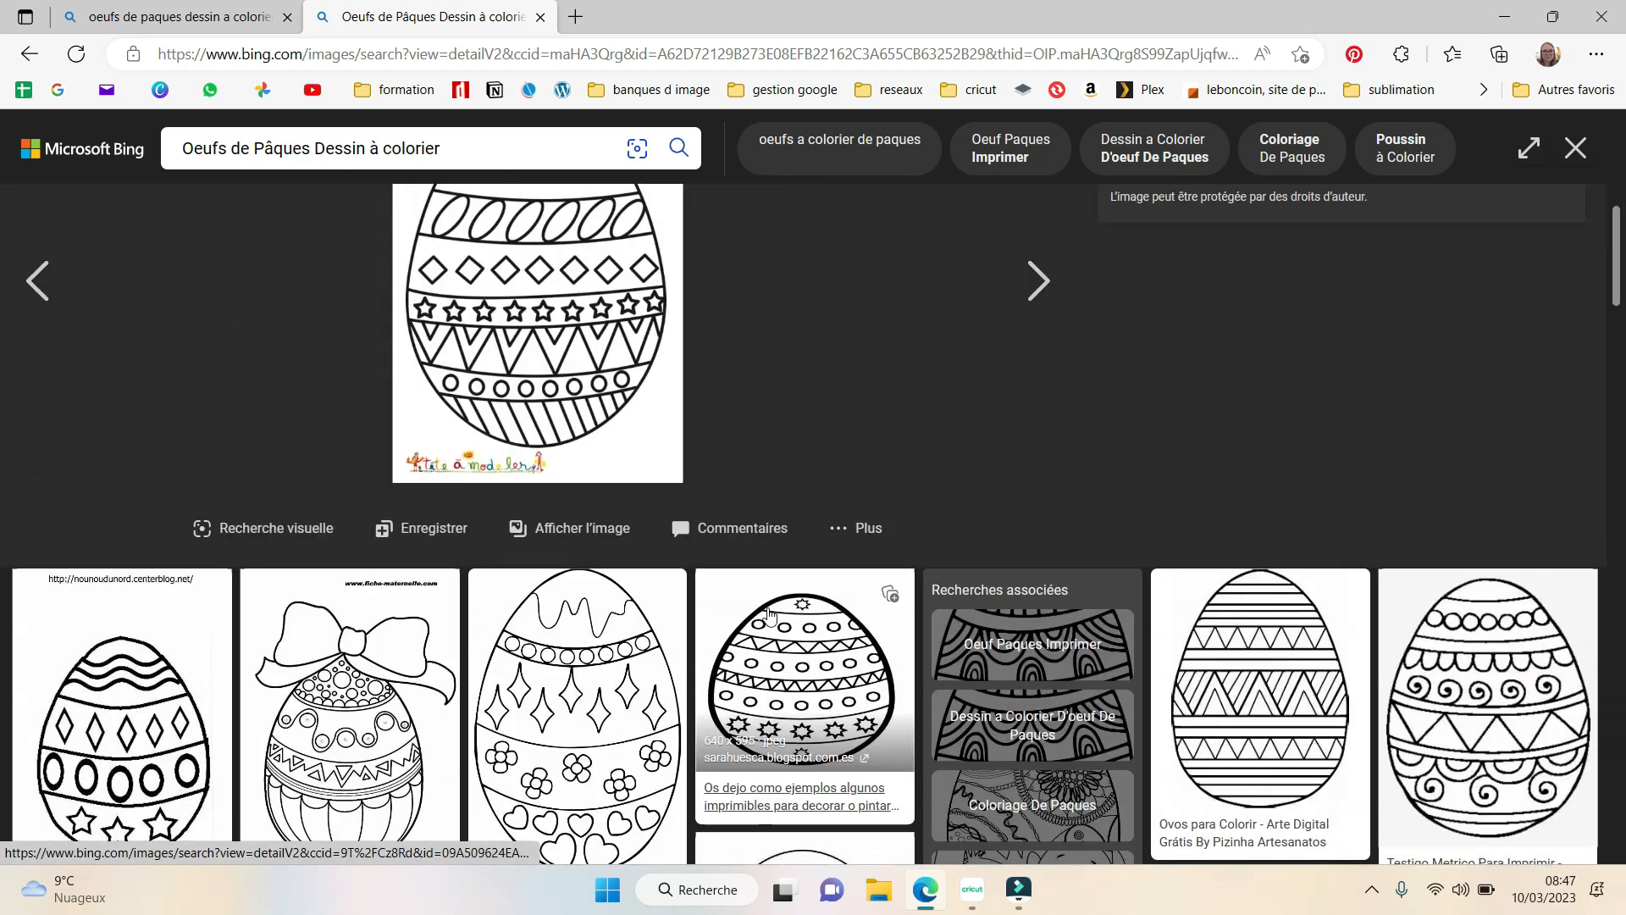
scroll(769, 616, "up", 1)
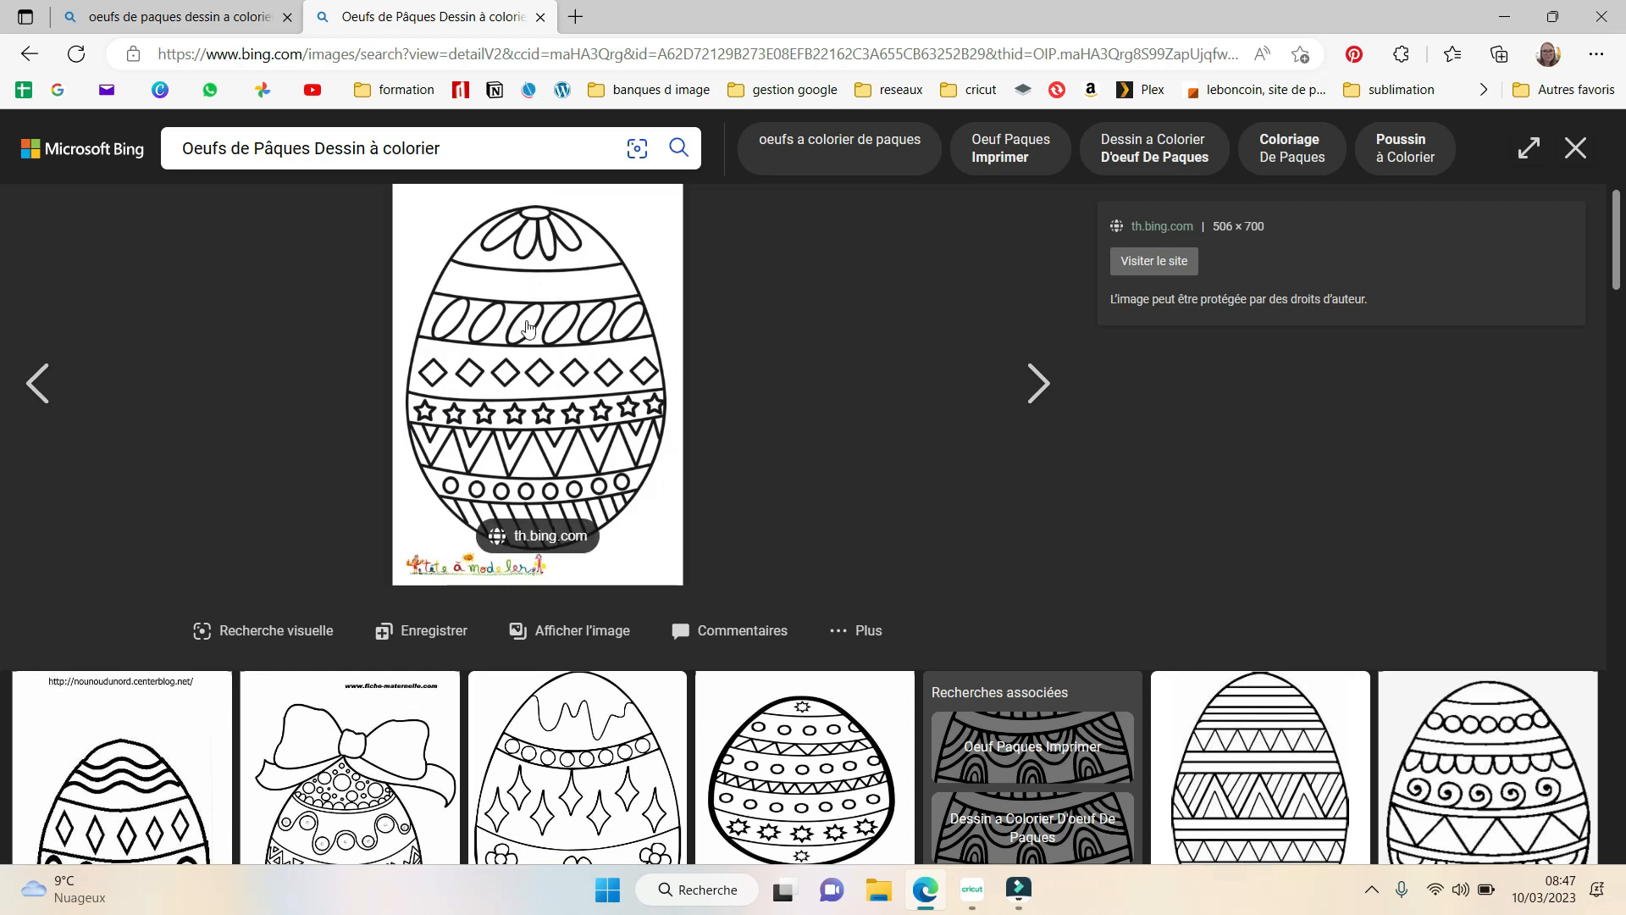
right_click(526, 327)
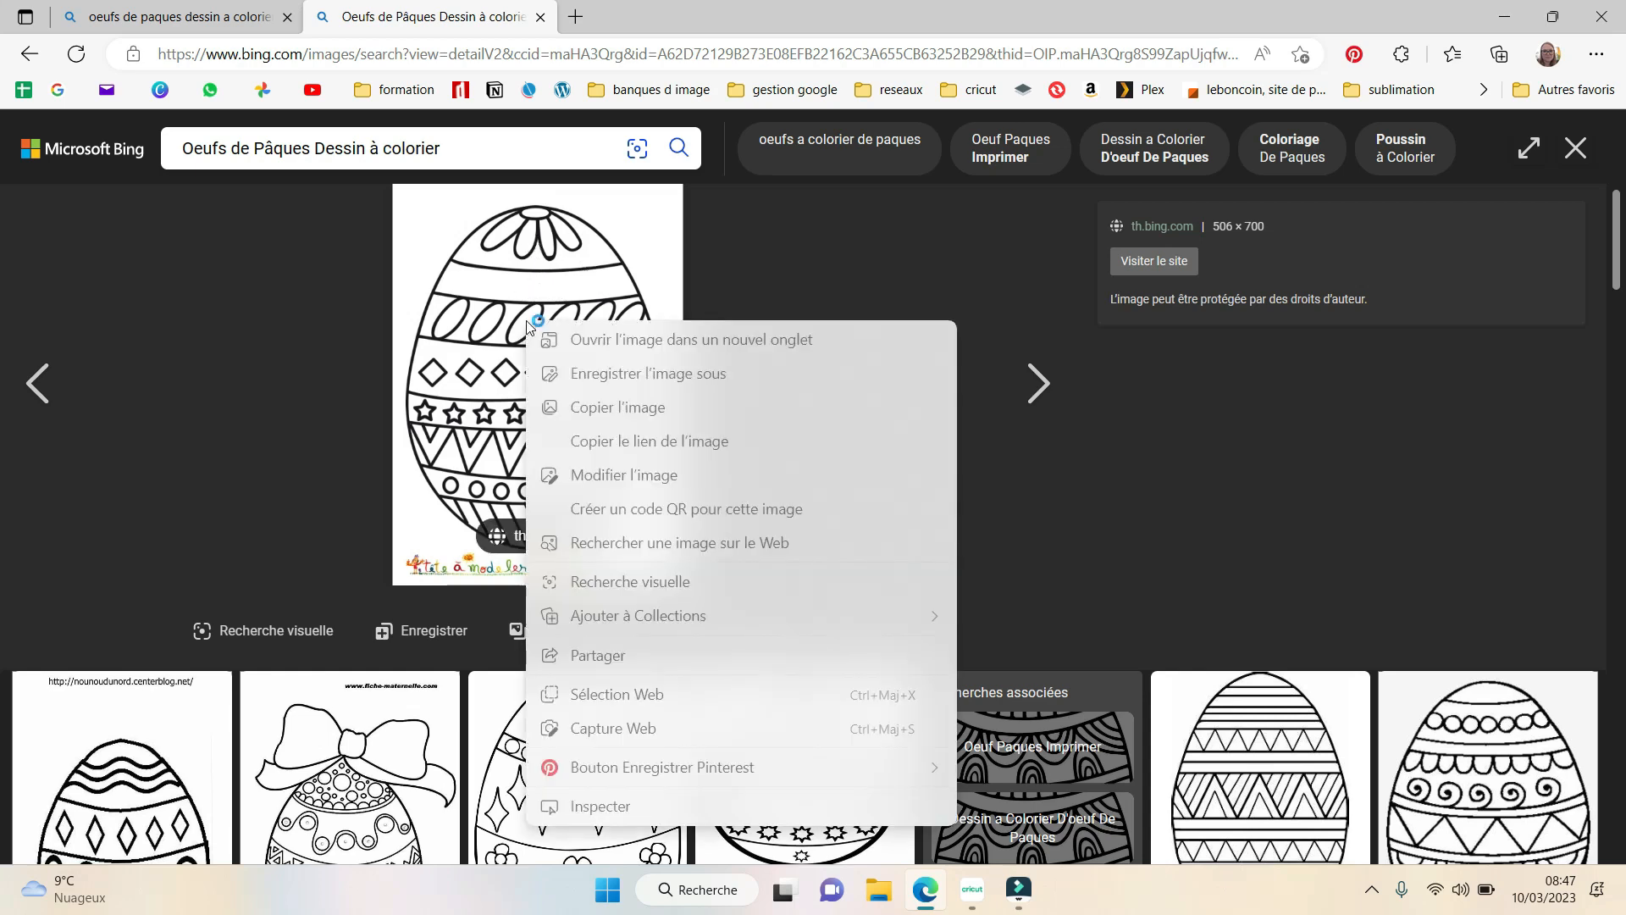
left_click(653, 375)
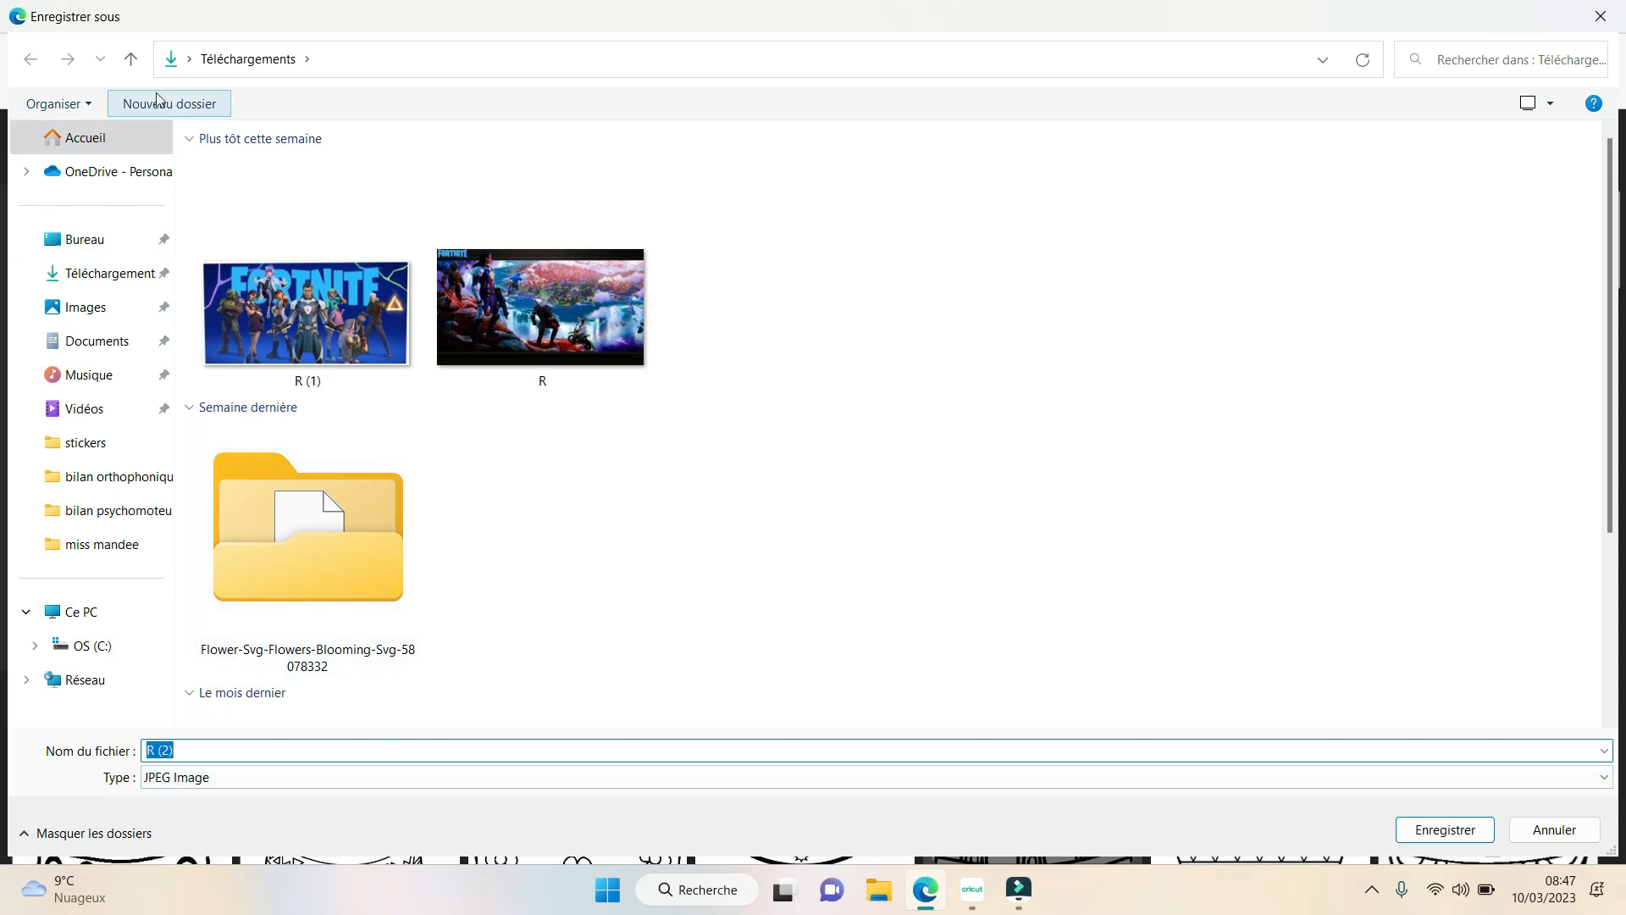
left_click(1480, 837)
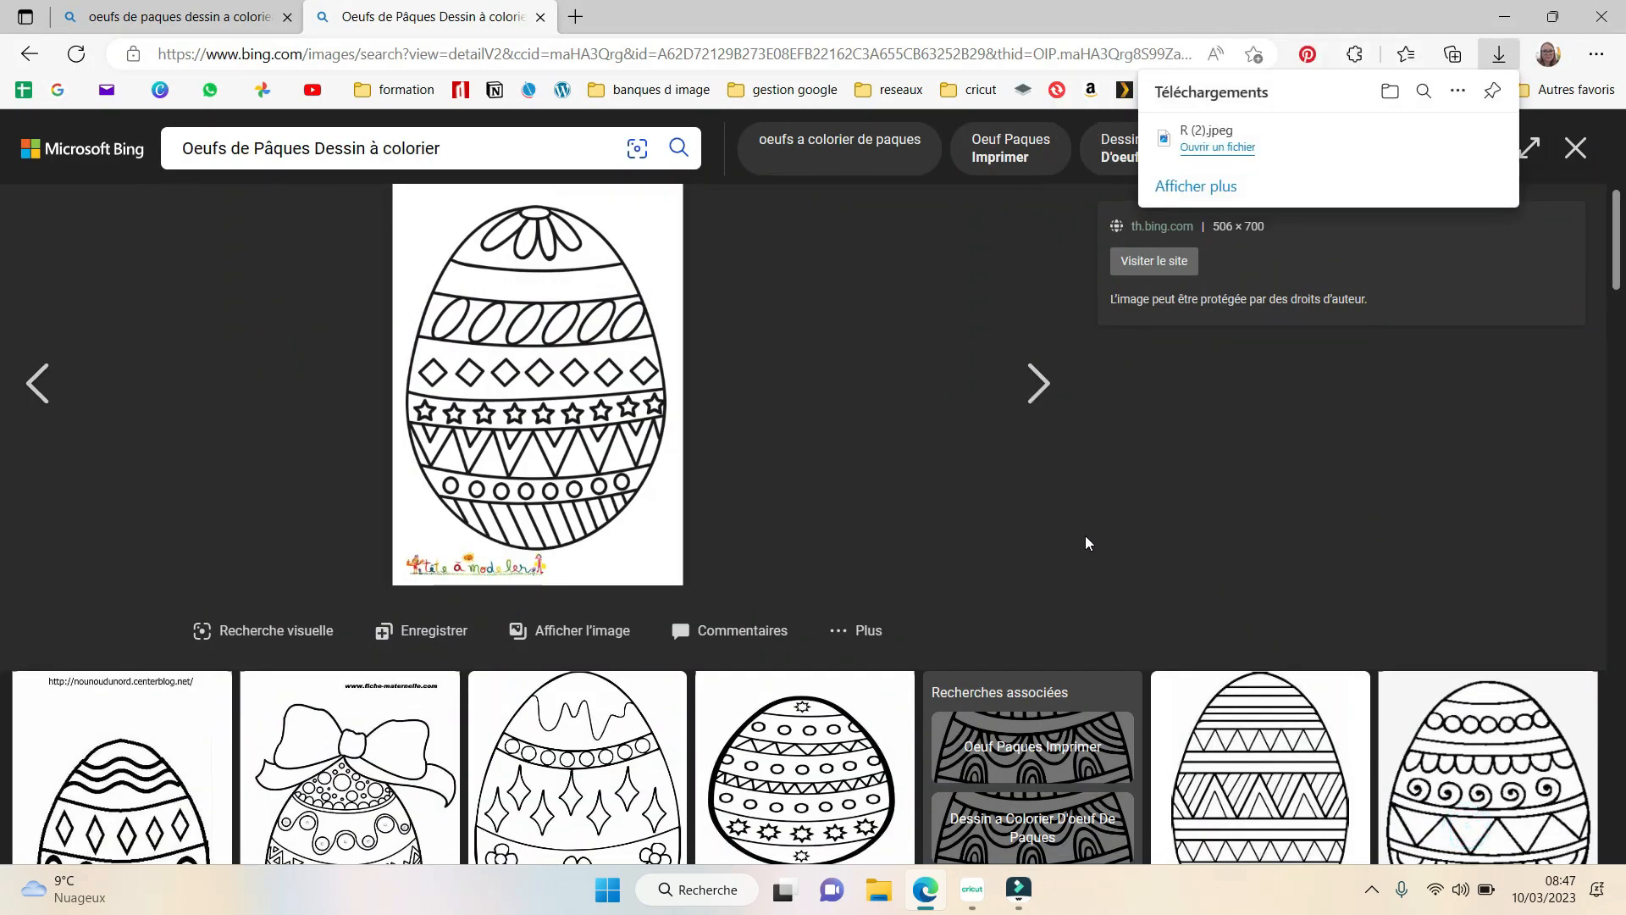
- Open remove.bg in a new tab, remove the background from R (2), and download the standard-resolution result
left_click(575, 17)
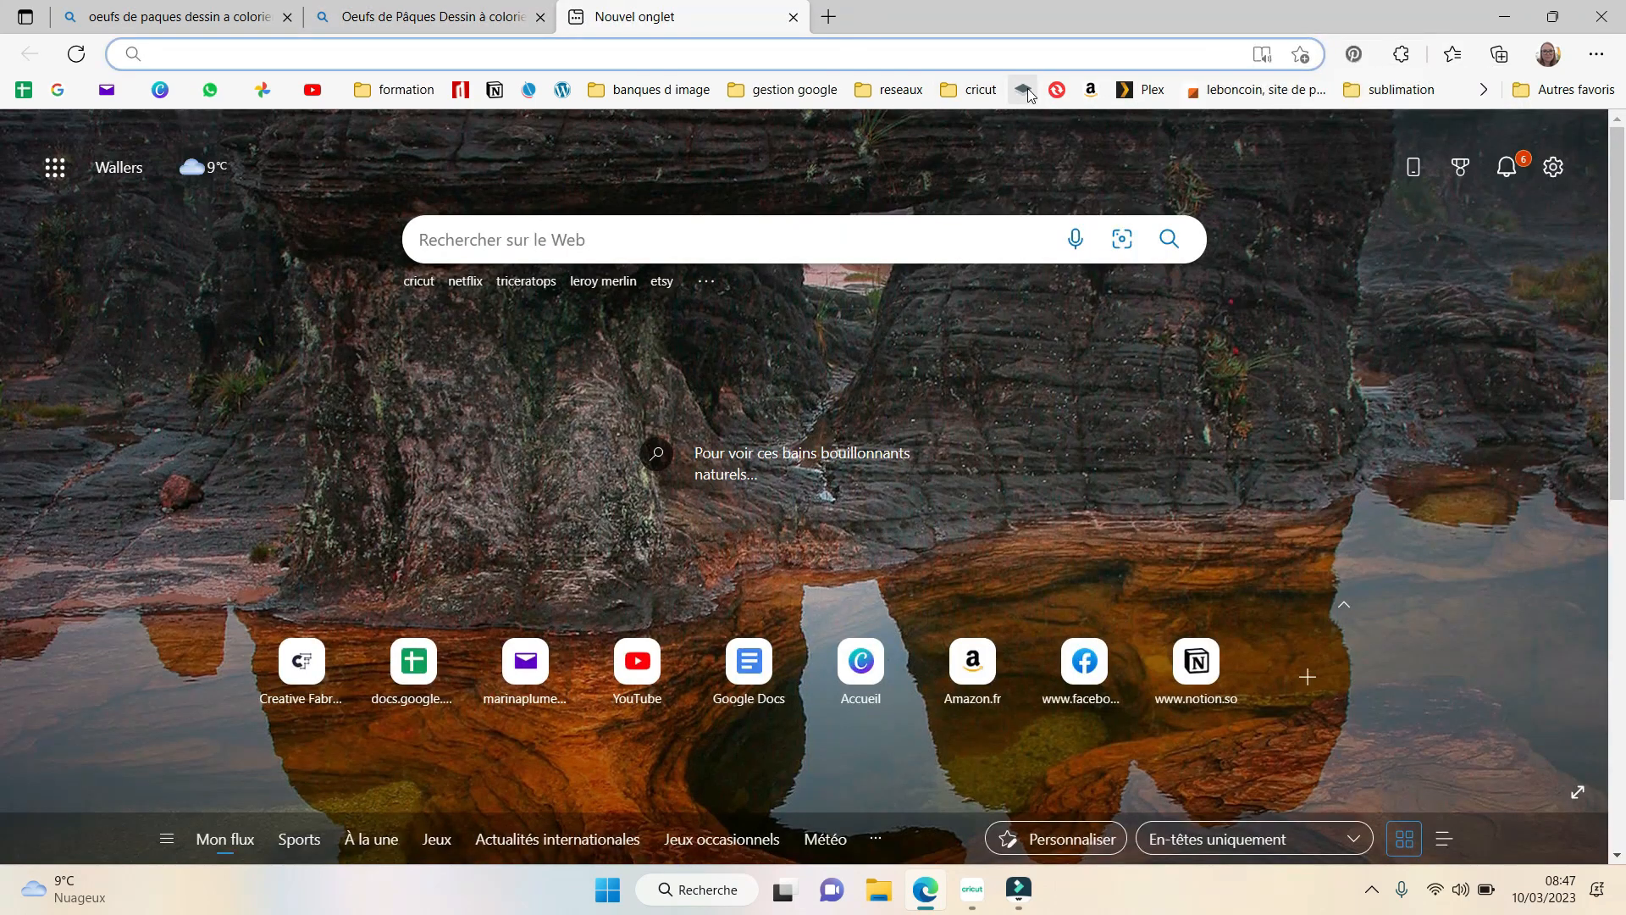
left_click(1023, 89)
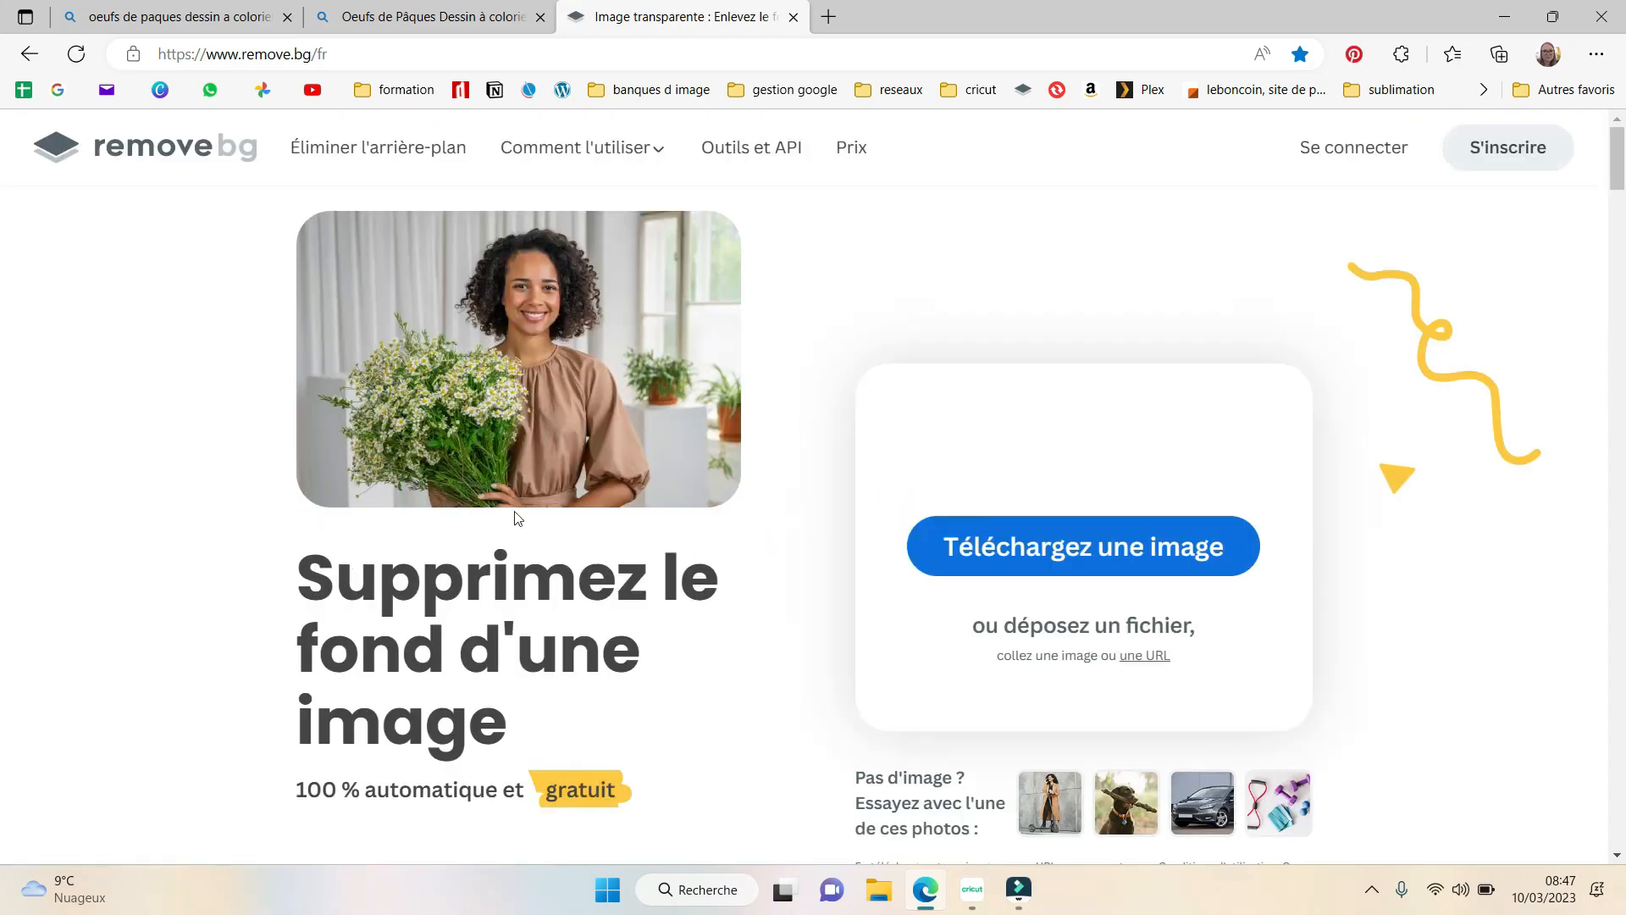
left_click(1114, 561)
left_click(799, 745)
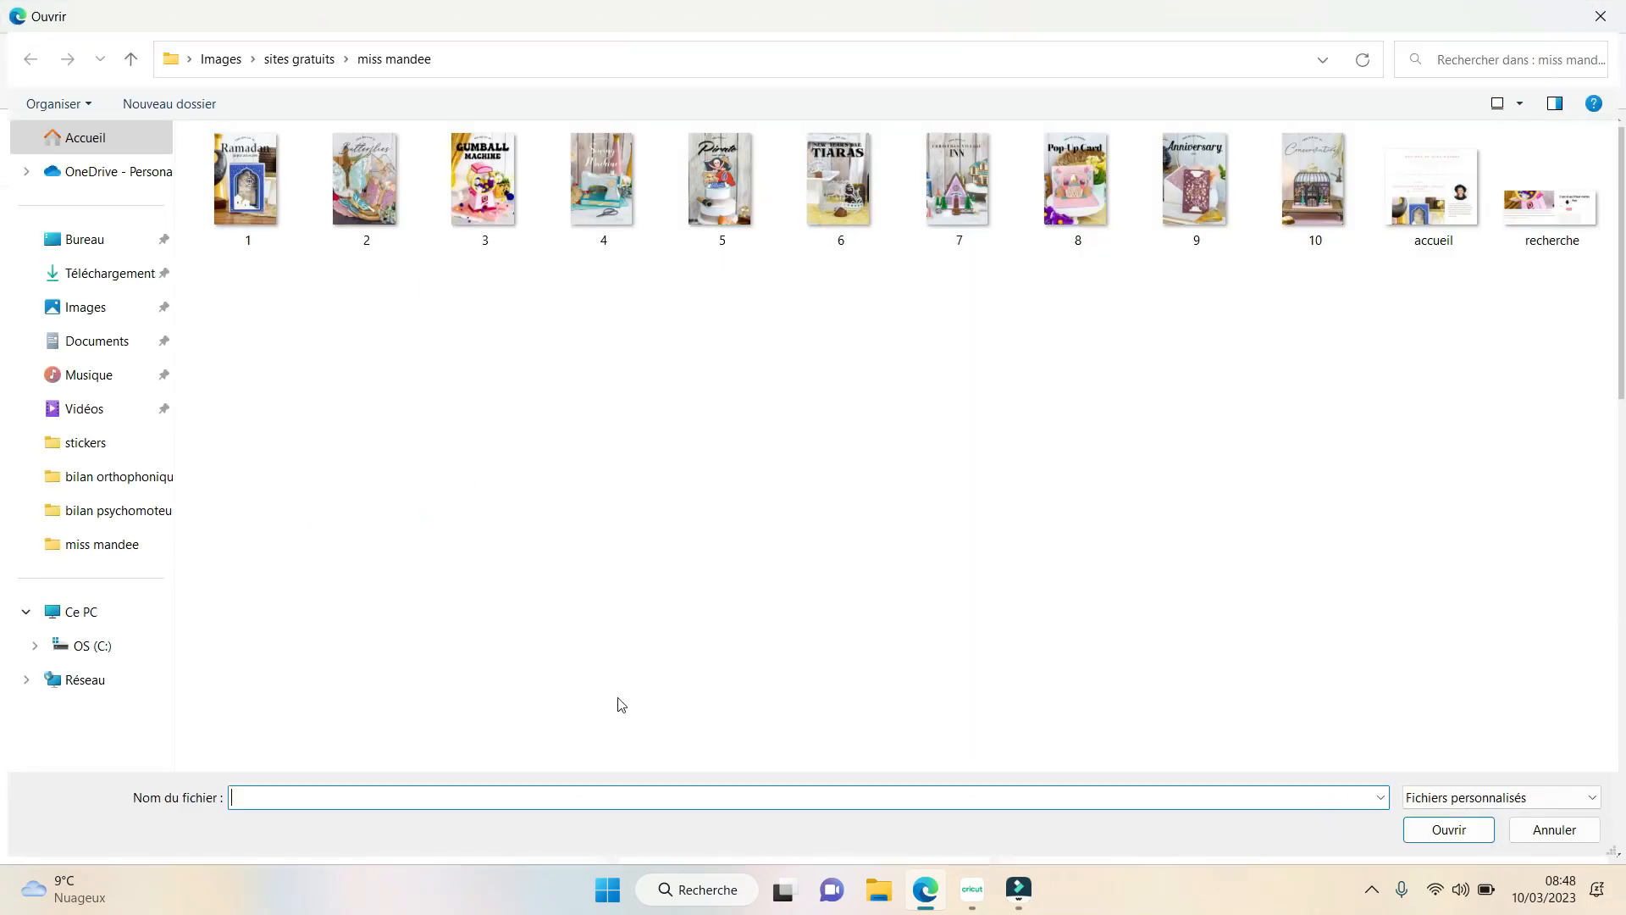
left_click(132, 274)
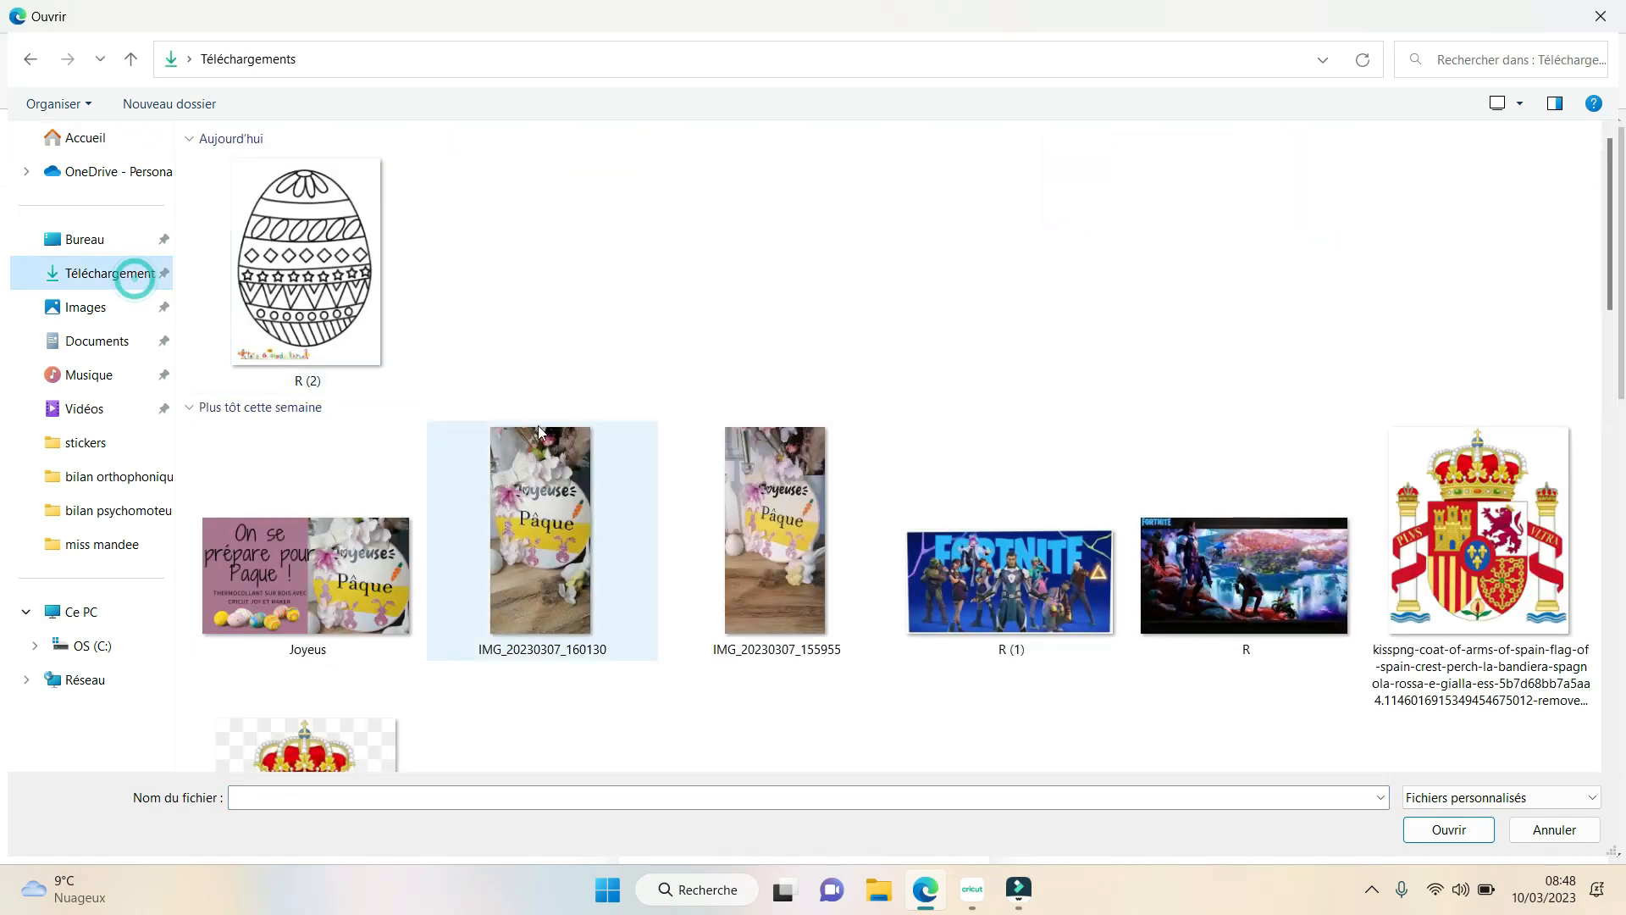
left_click(321, 268)
left_click(320, 270)
double_click(318, 268)
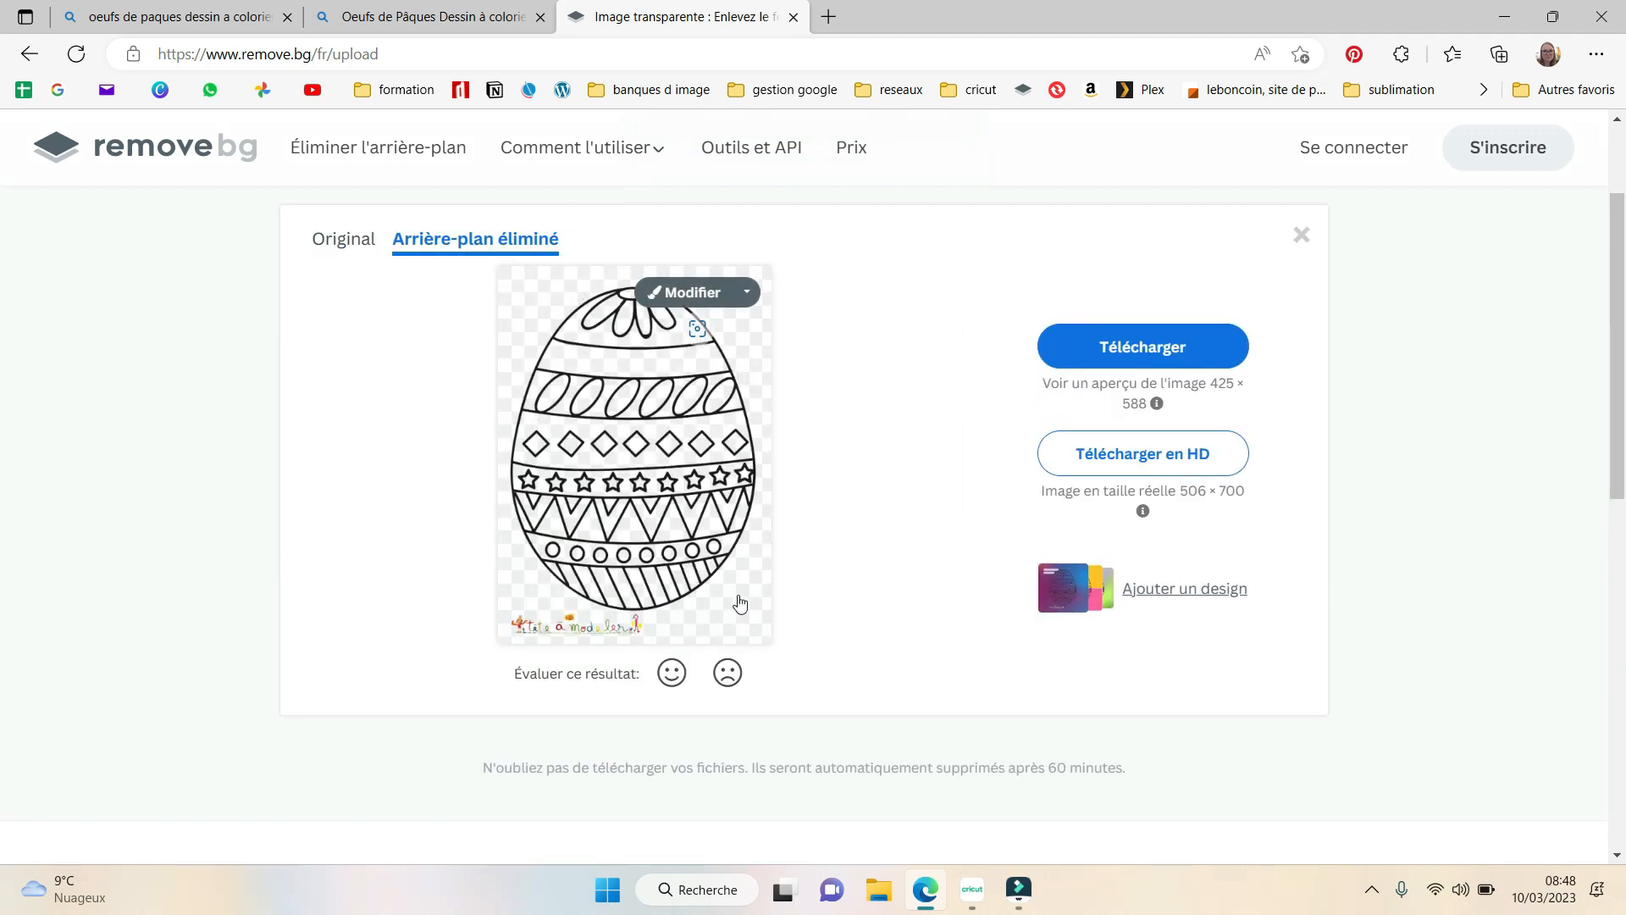
left_click(1180, 353)
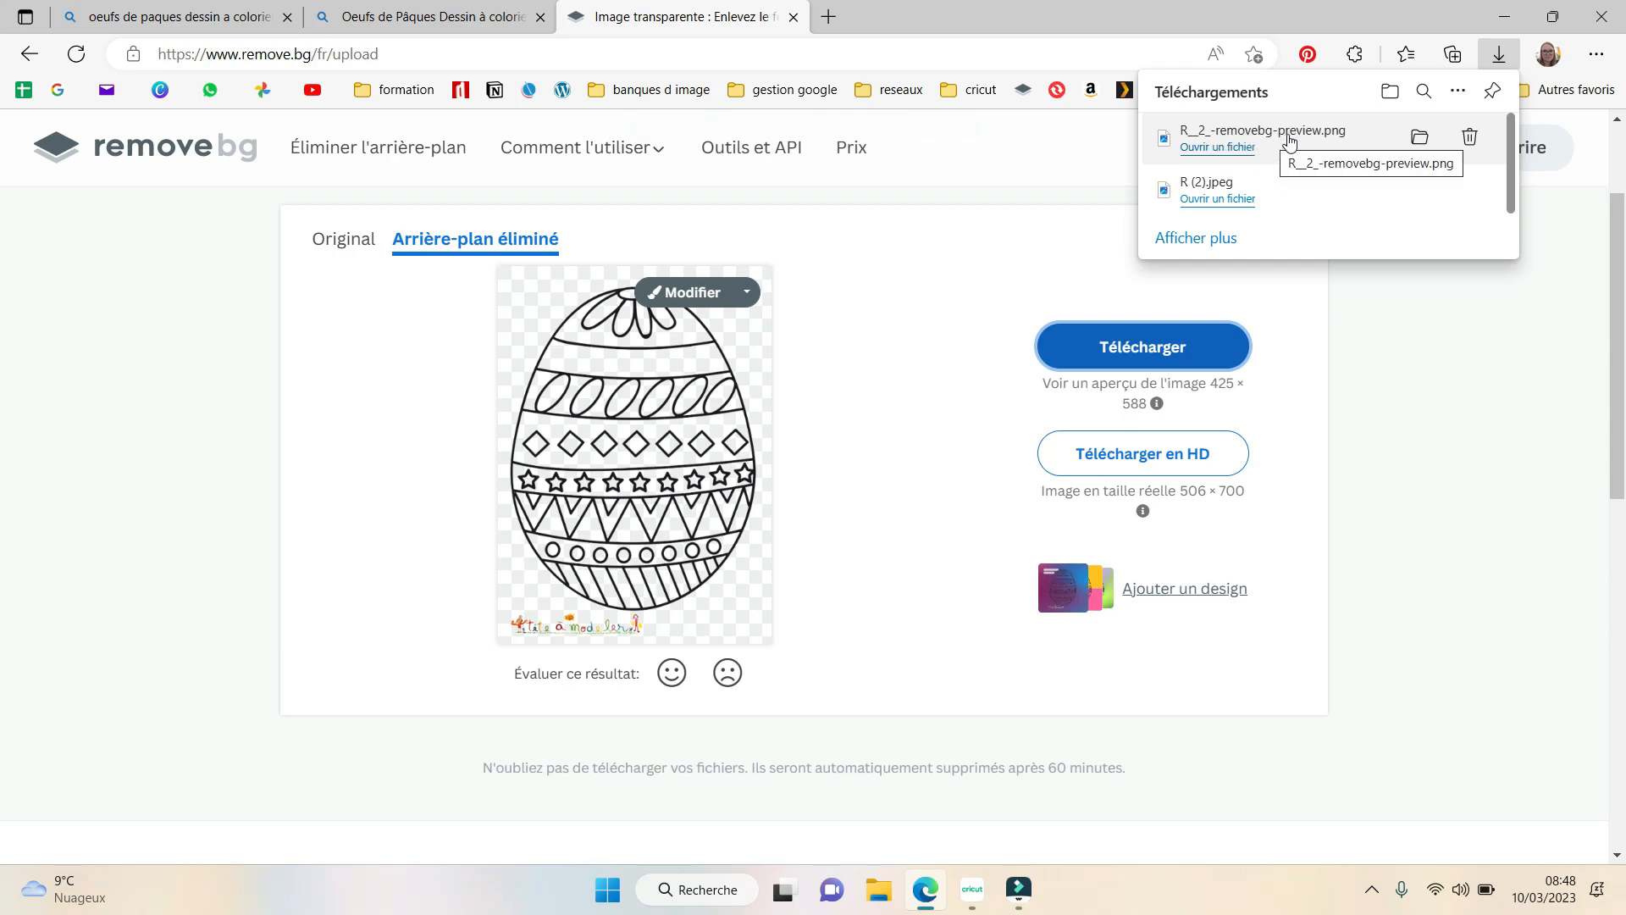
- Open Convertio's SVG converter in a new tab and load R__2_-removebg-preview from the Téléchargements folder
left_click(834, 18)
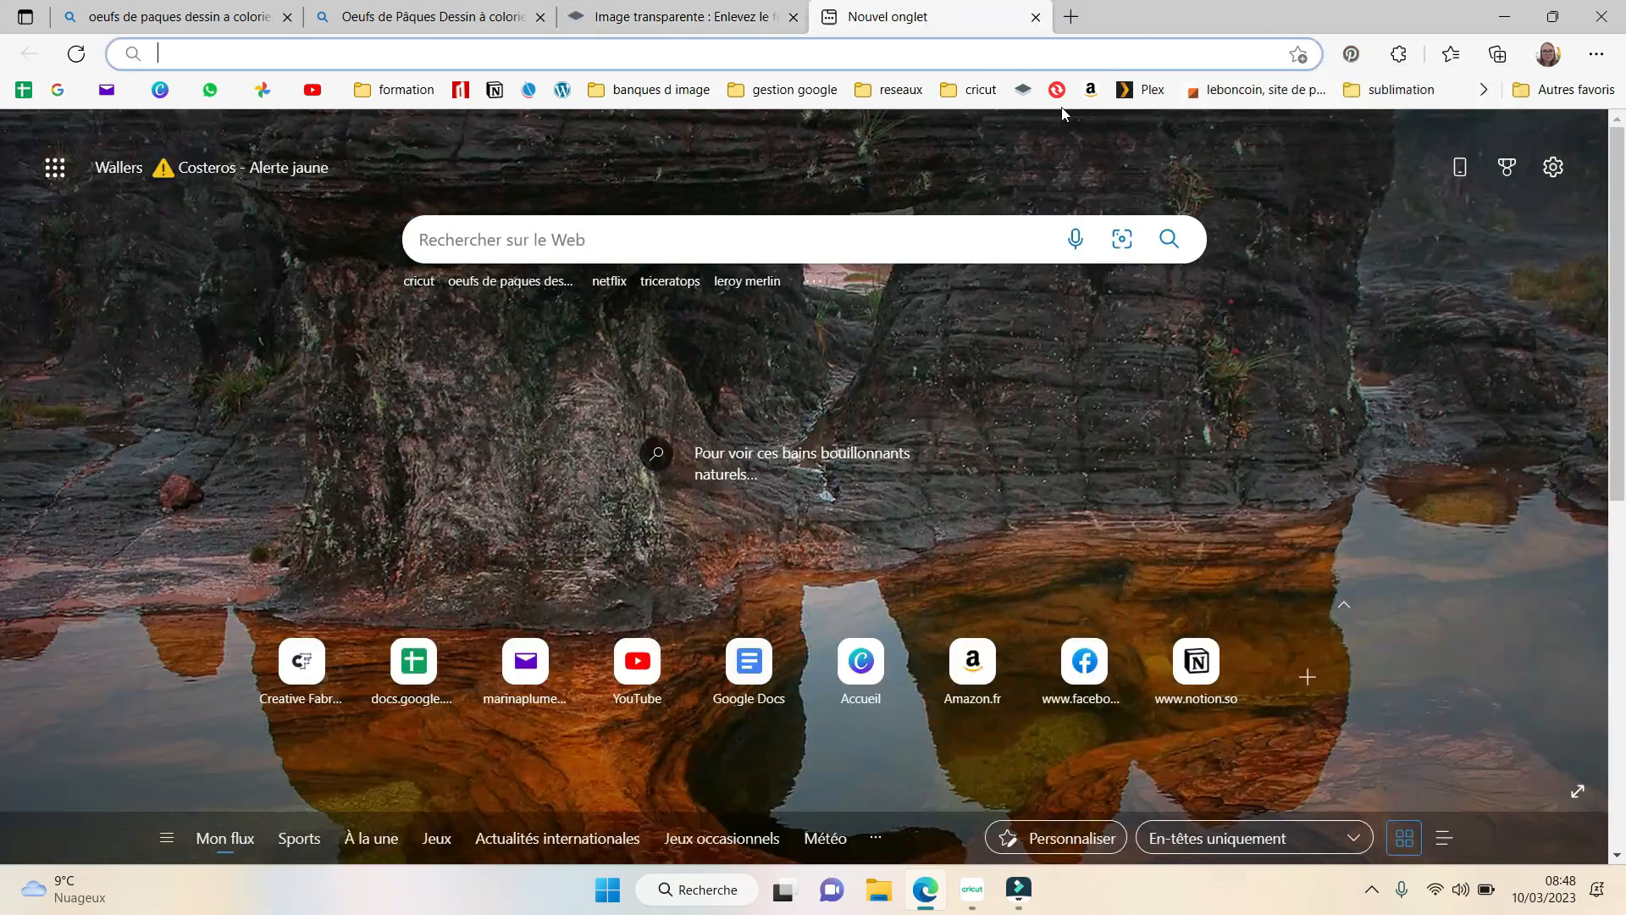
left_click(1059, 91)
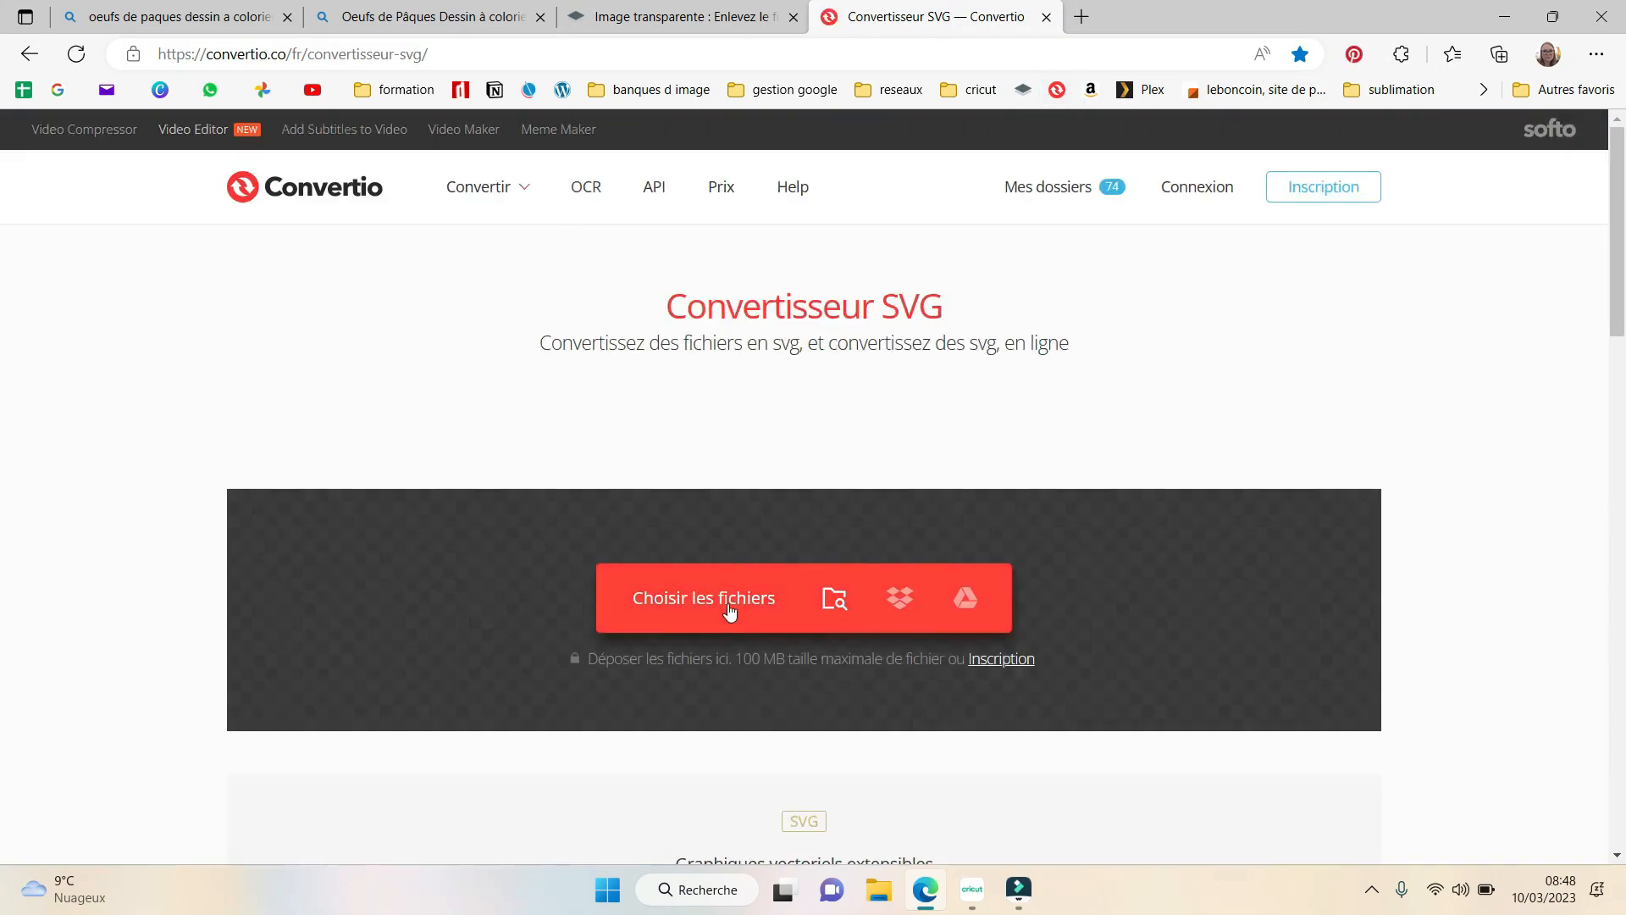
left_click(729, 601)
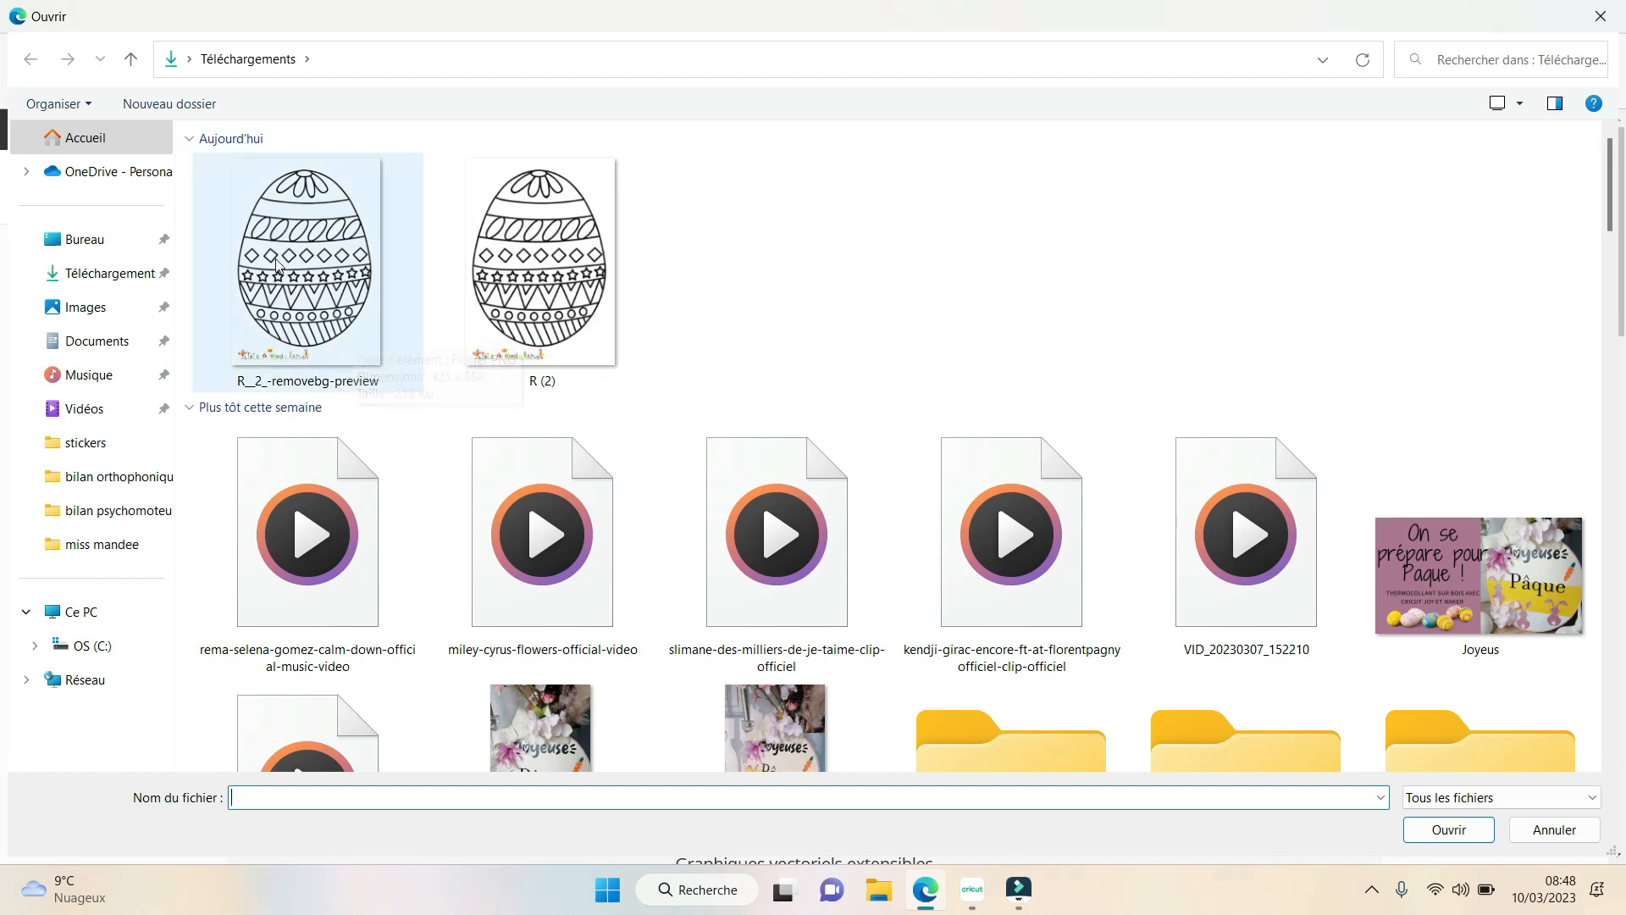
left_click(351, 343)
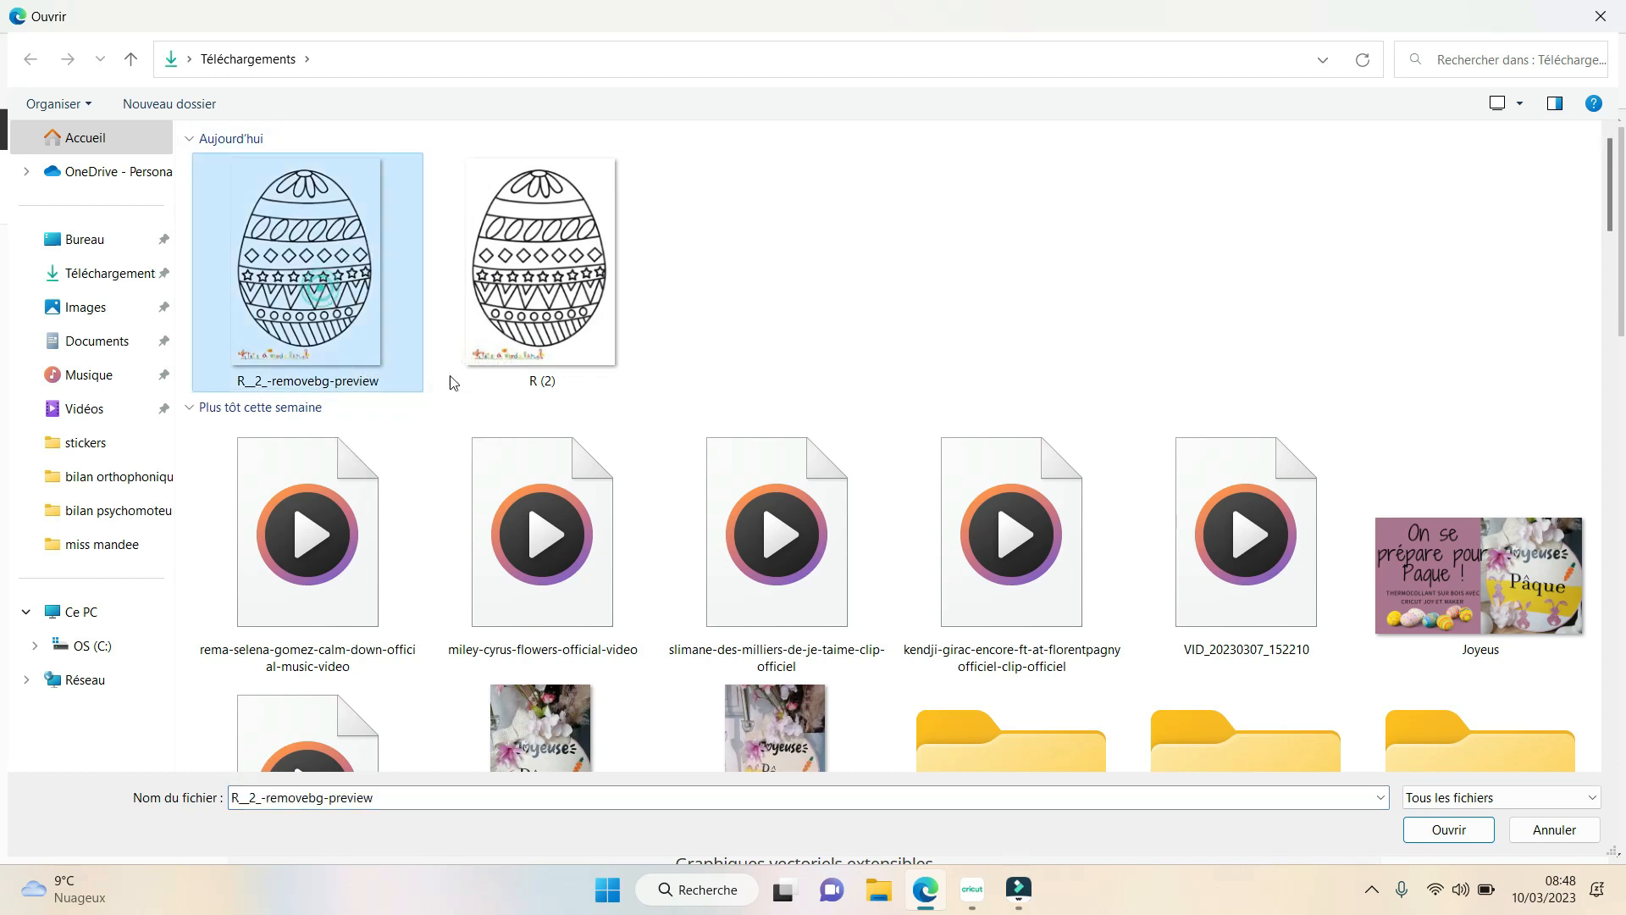
left_click(1449, 830)
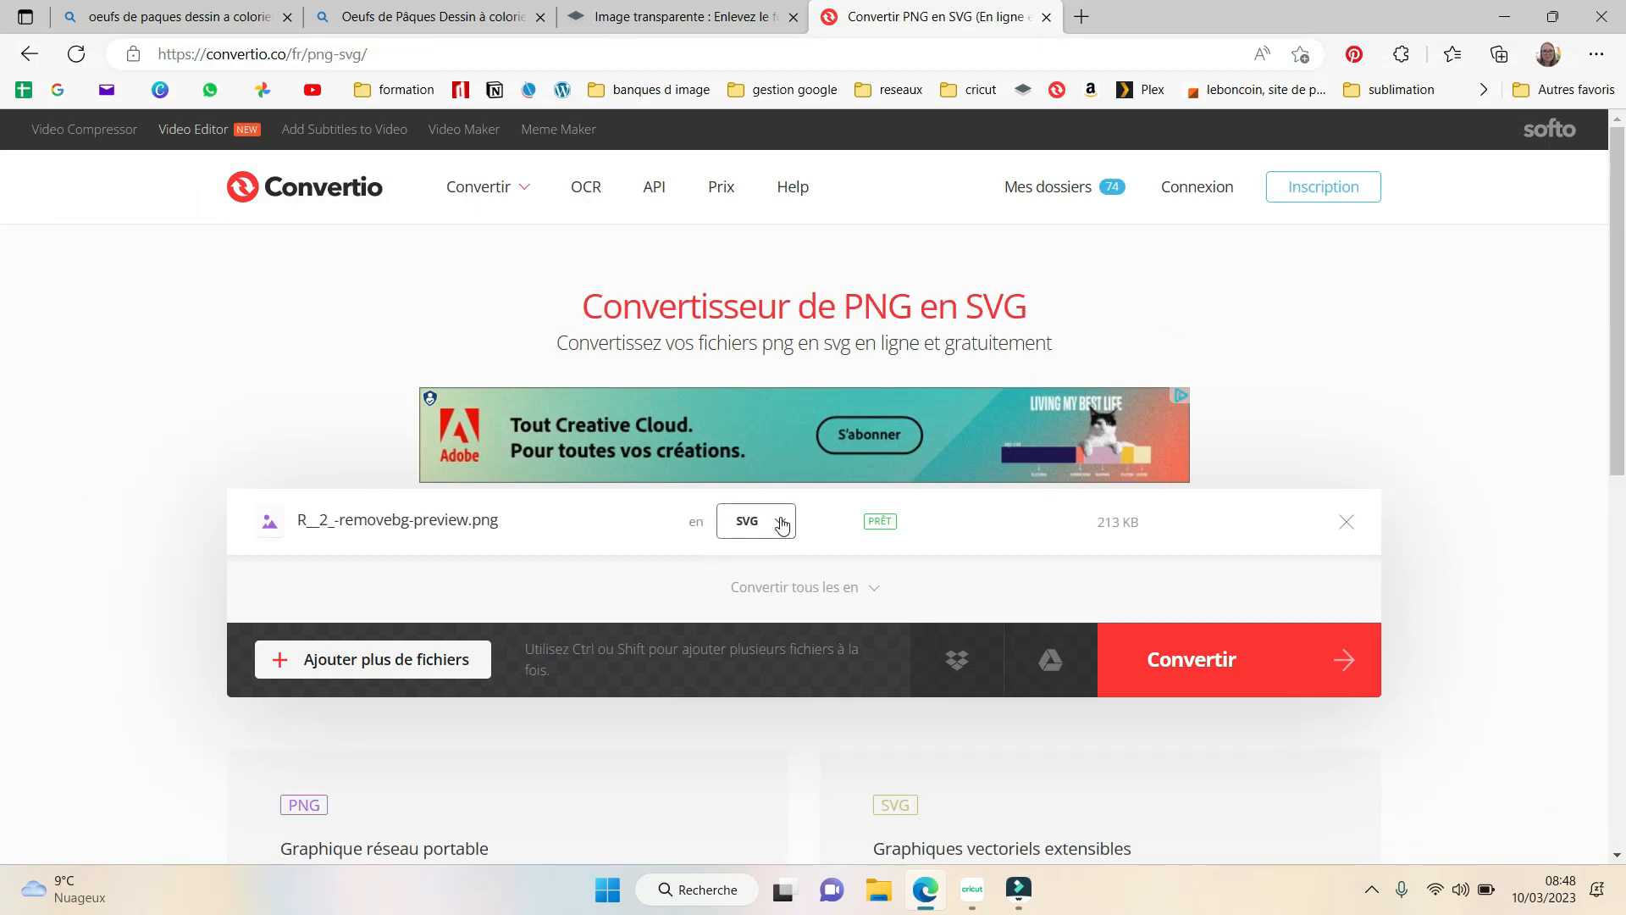
- Choose the vector format SVG as the output, start converting the egg image, and dismiss the Avast alert
left_click(781, 523)
mouse_move(772, 430)
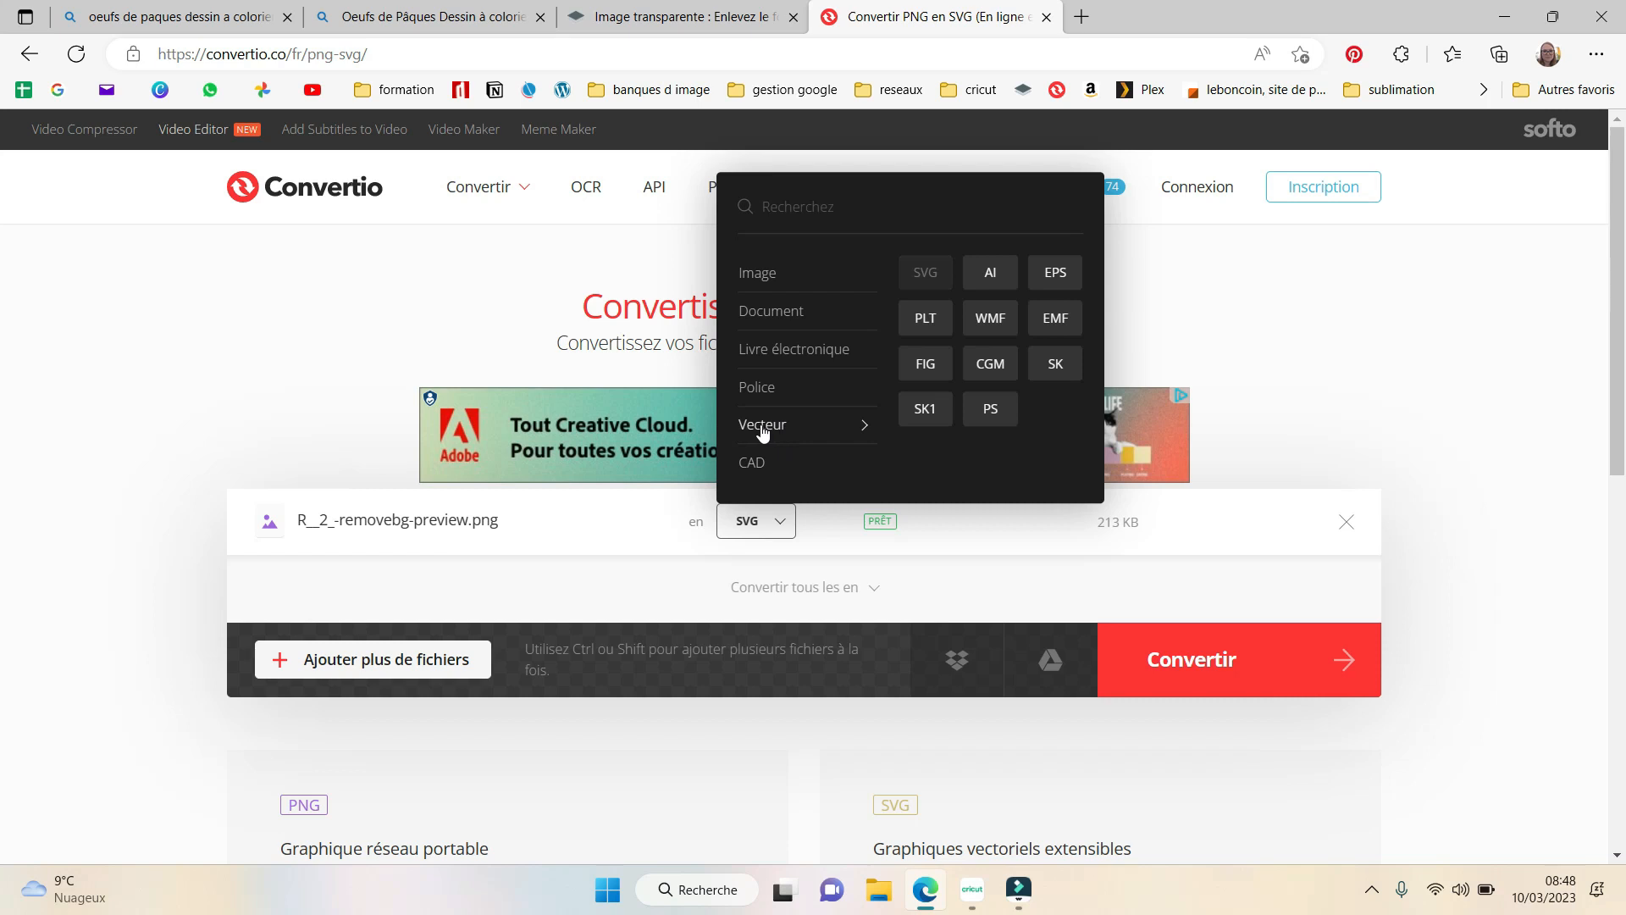
left_click(925, 272)
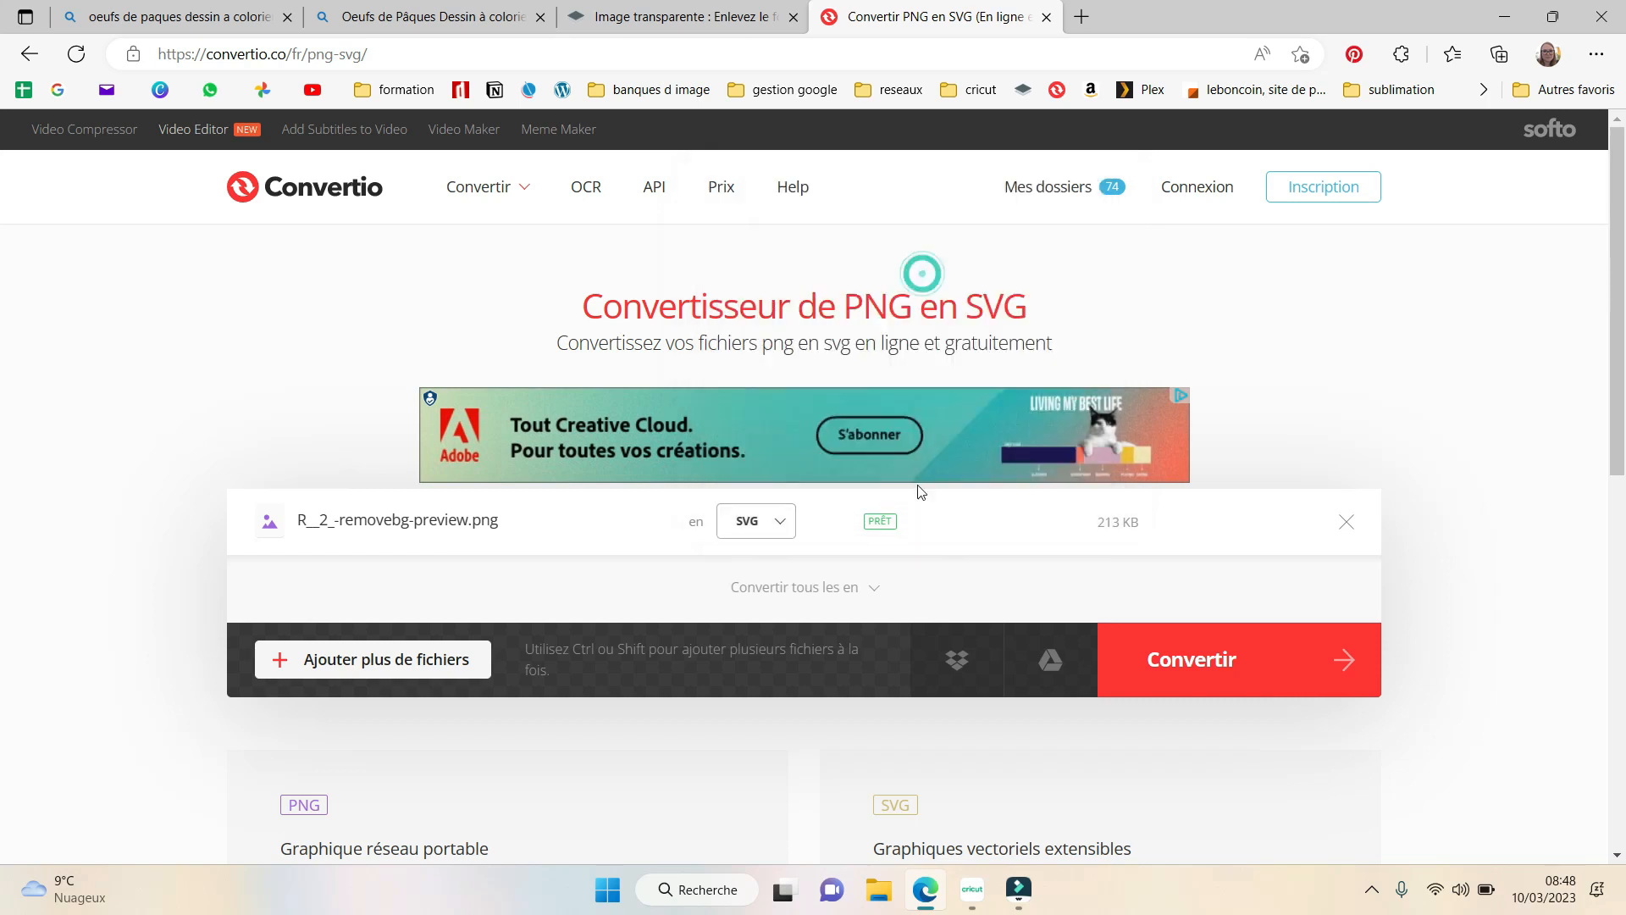
left_click(1202, 677)
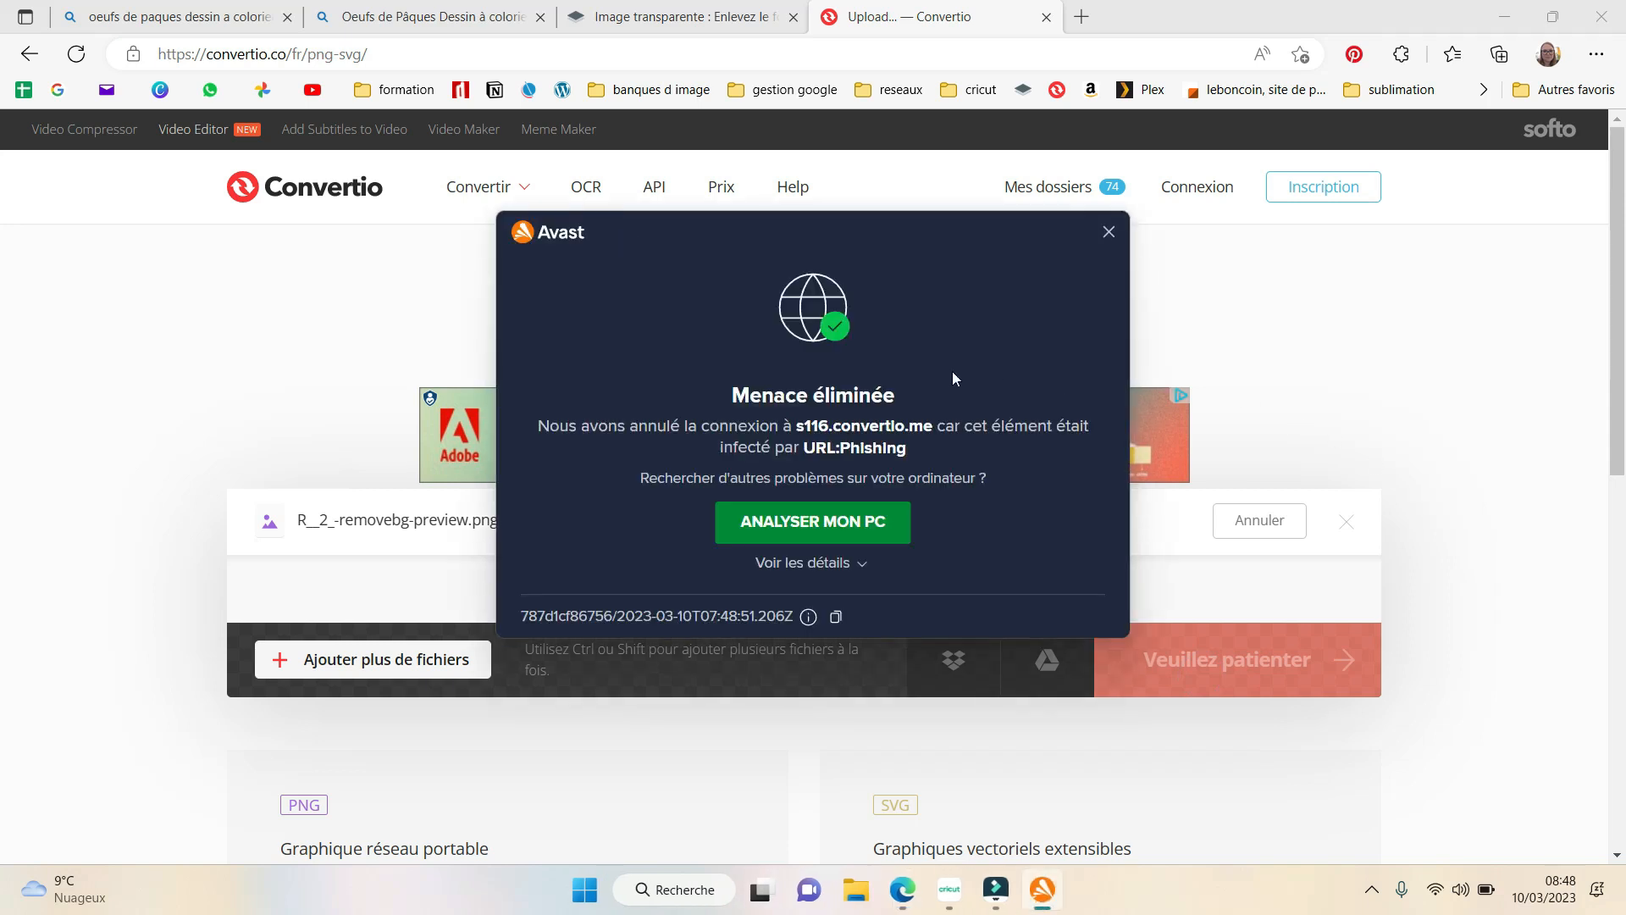
left_click(1116, 234)
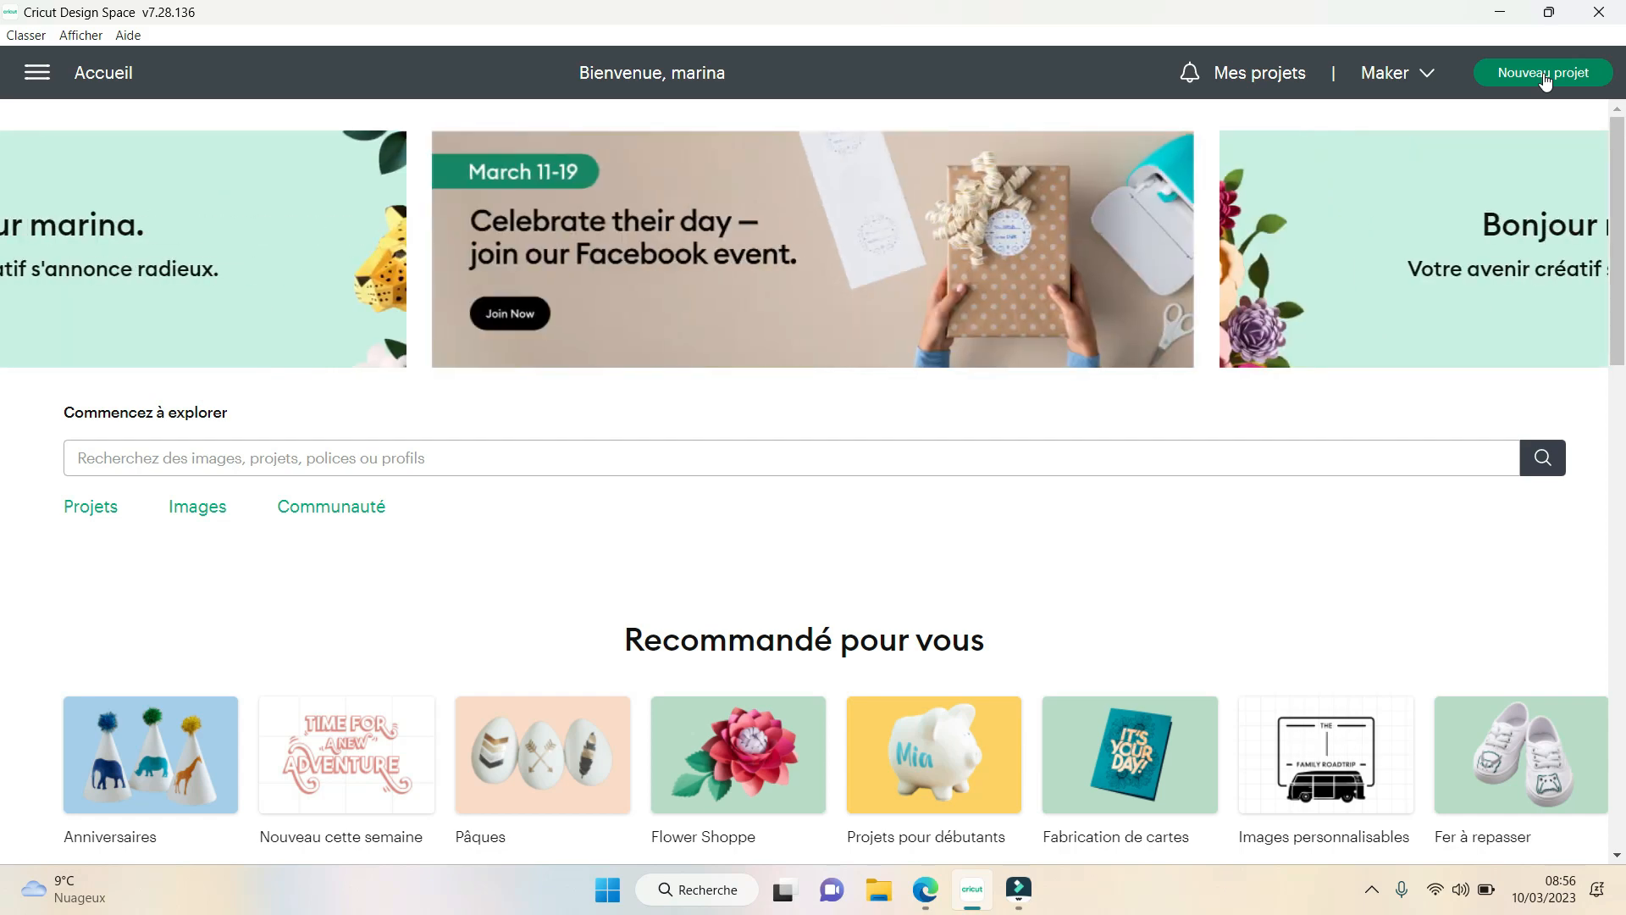
- Switch to Cricut Design Space, start a new project and choose R__2_-removebg-preview from the Téléchargements folder as the image to upload
left_click(1545, 74)
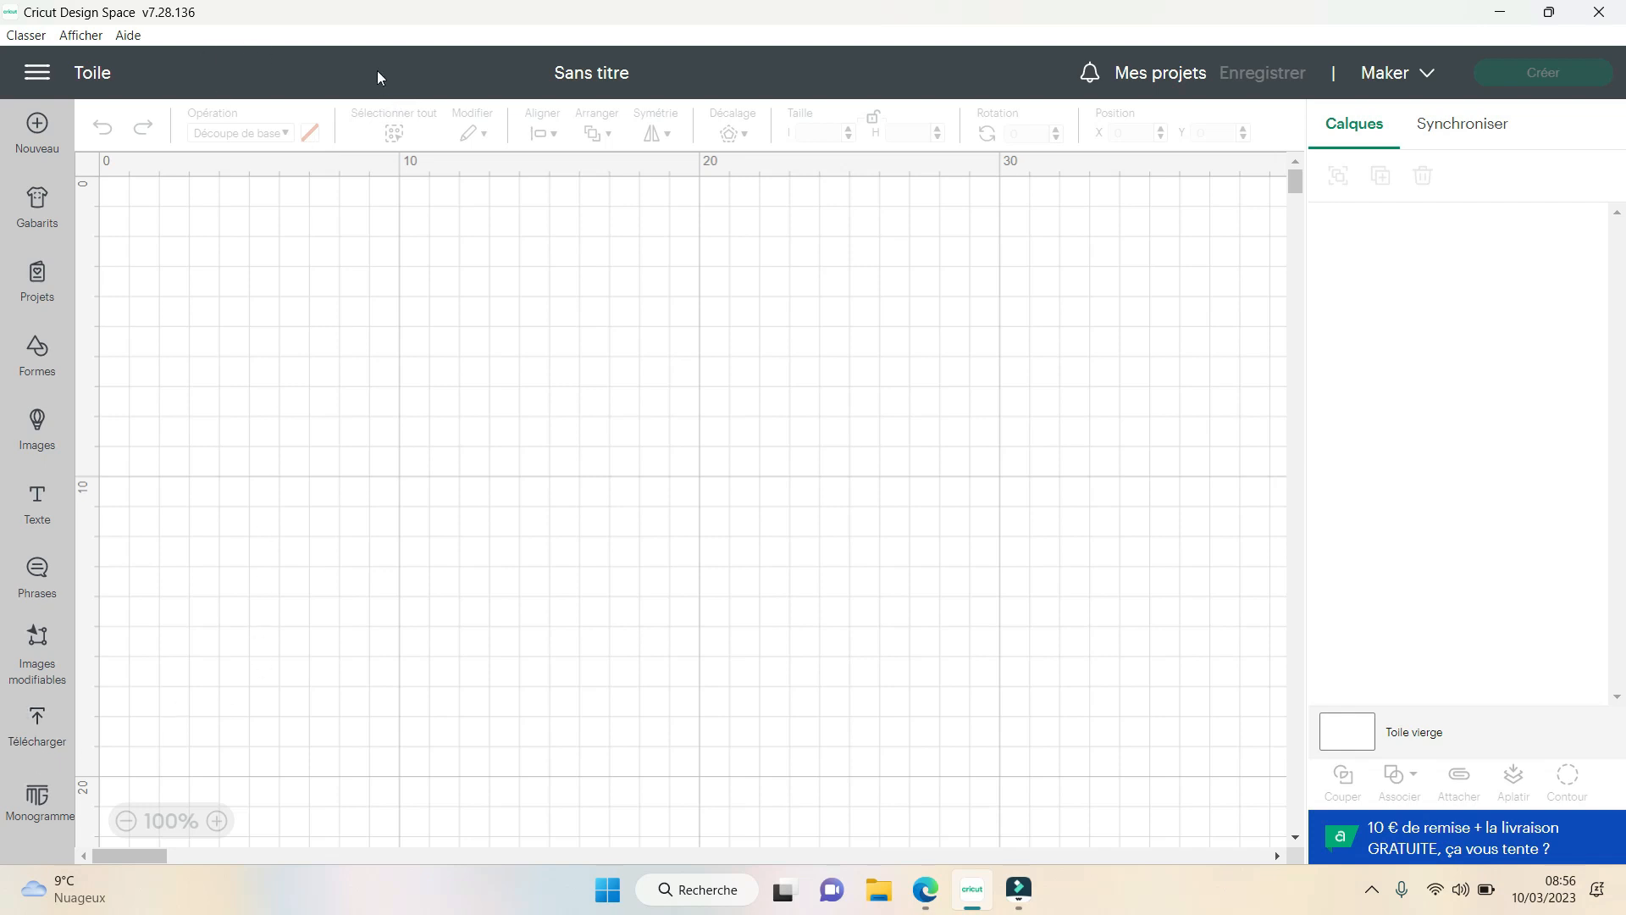
left_click(29, 736)
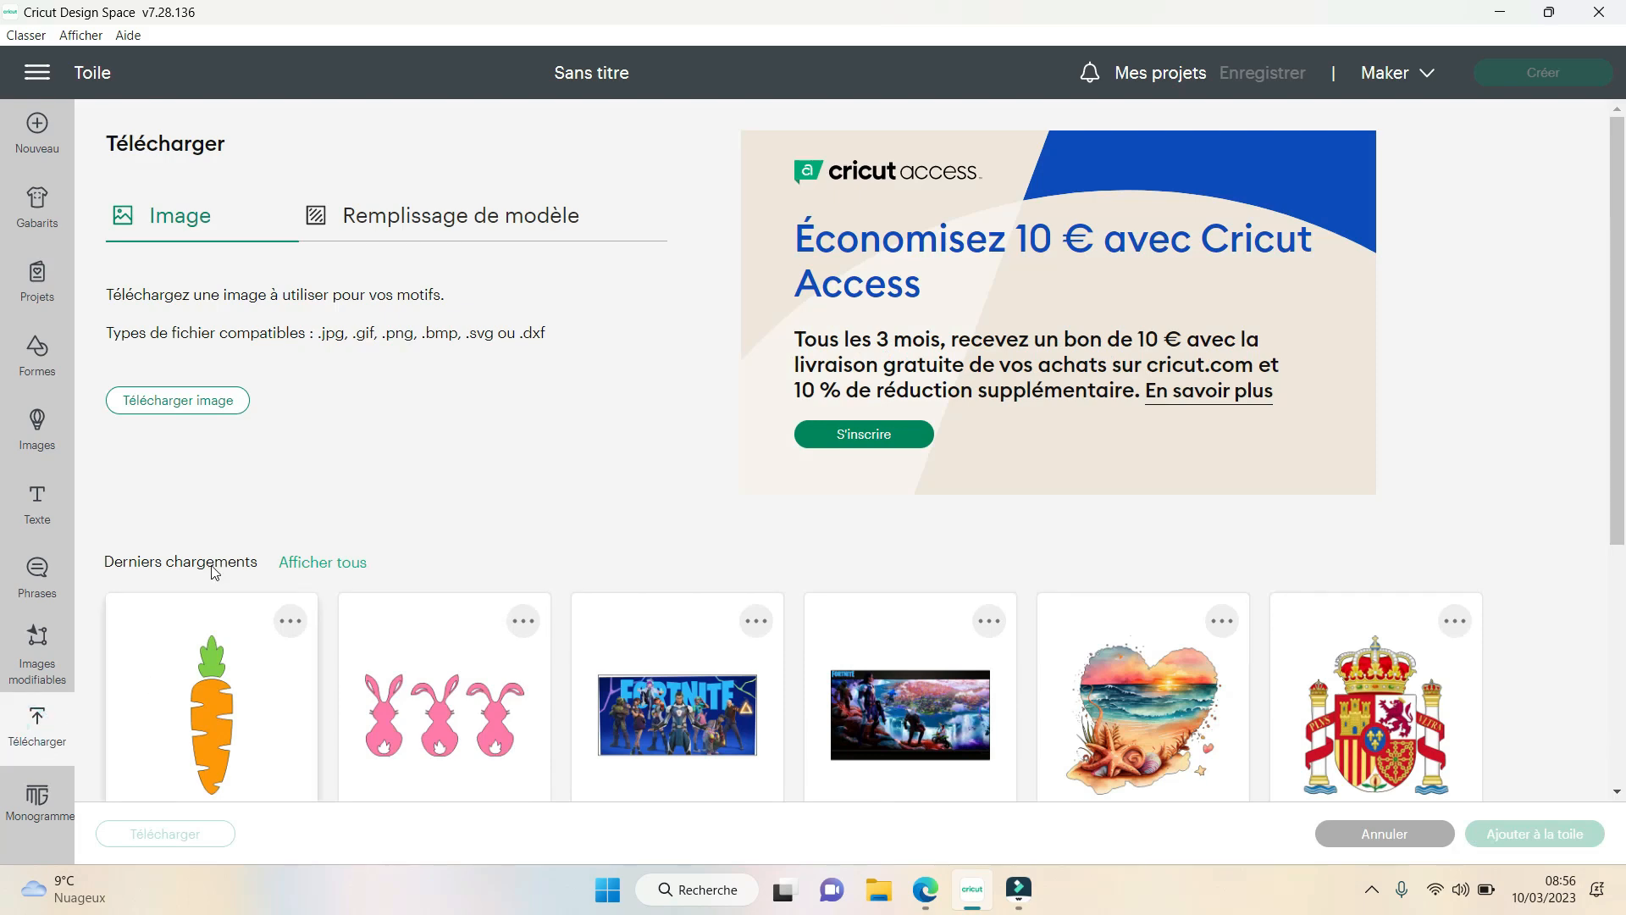
left_click(217, 403)
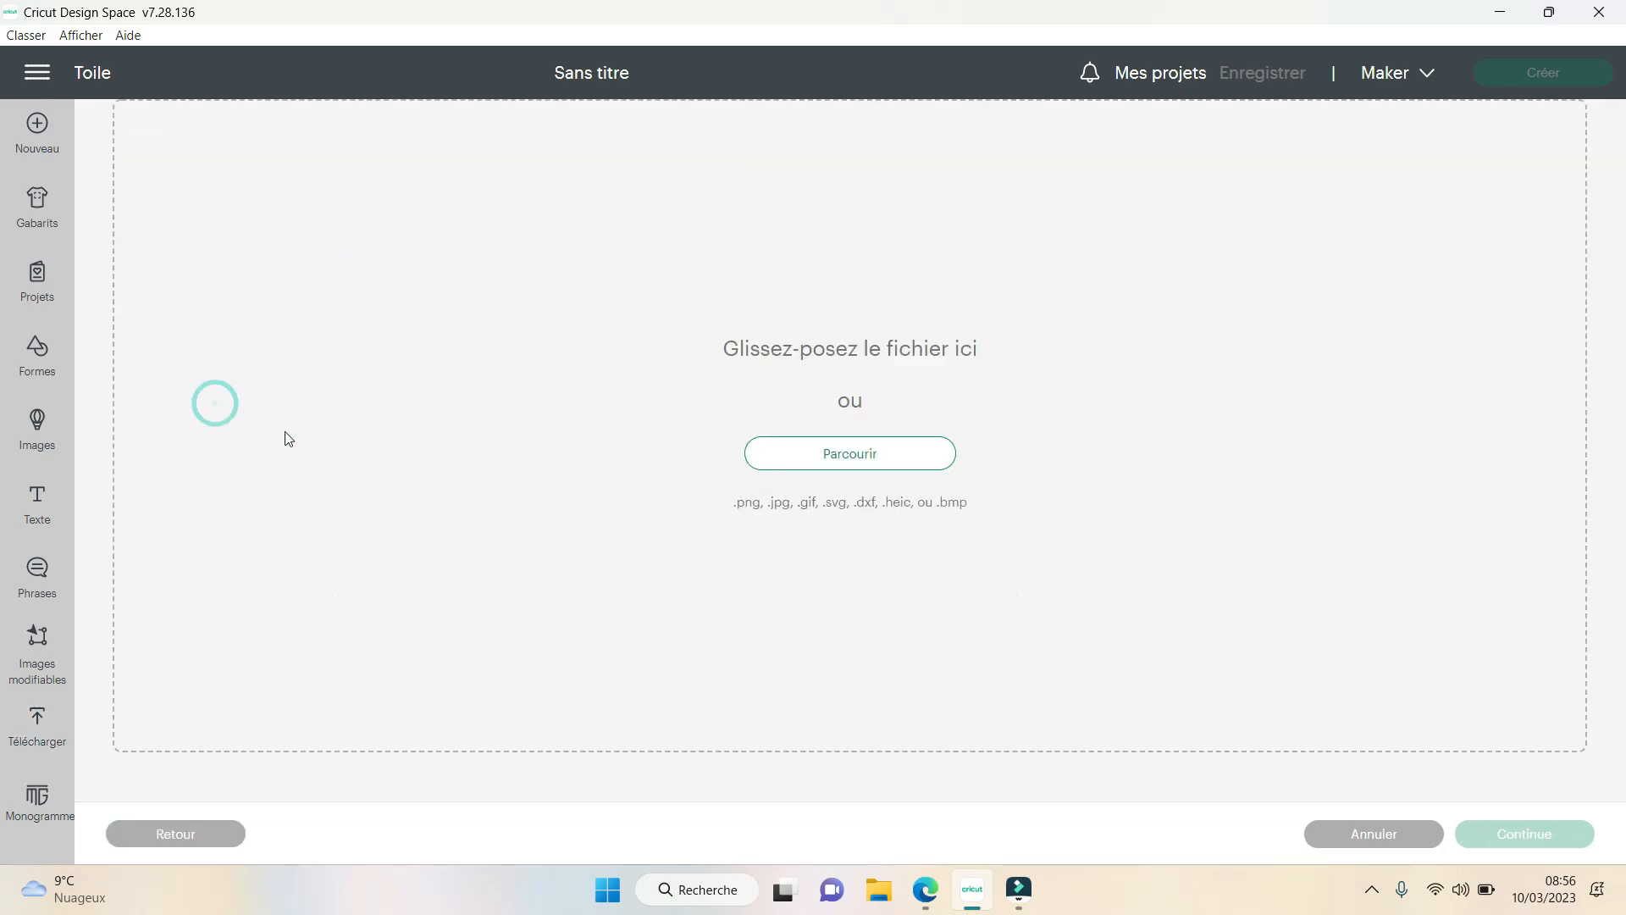
left_click(857, 457)
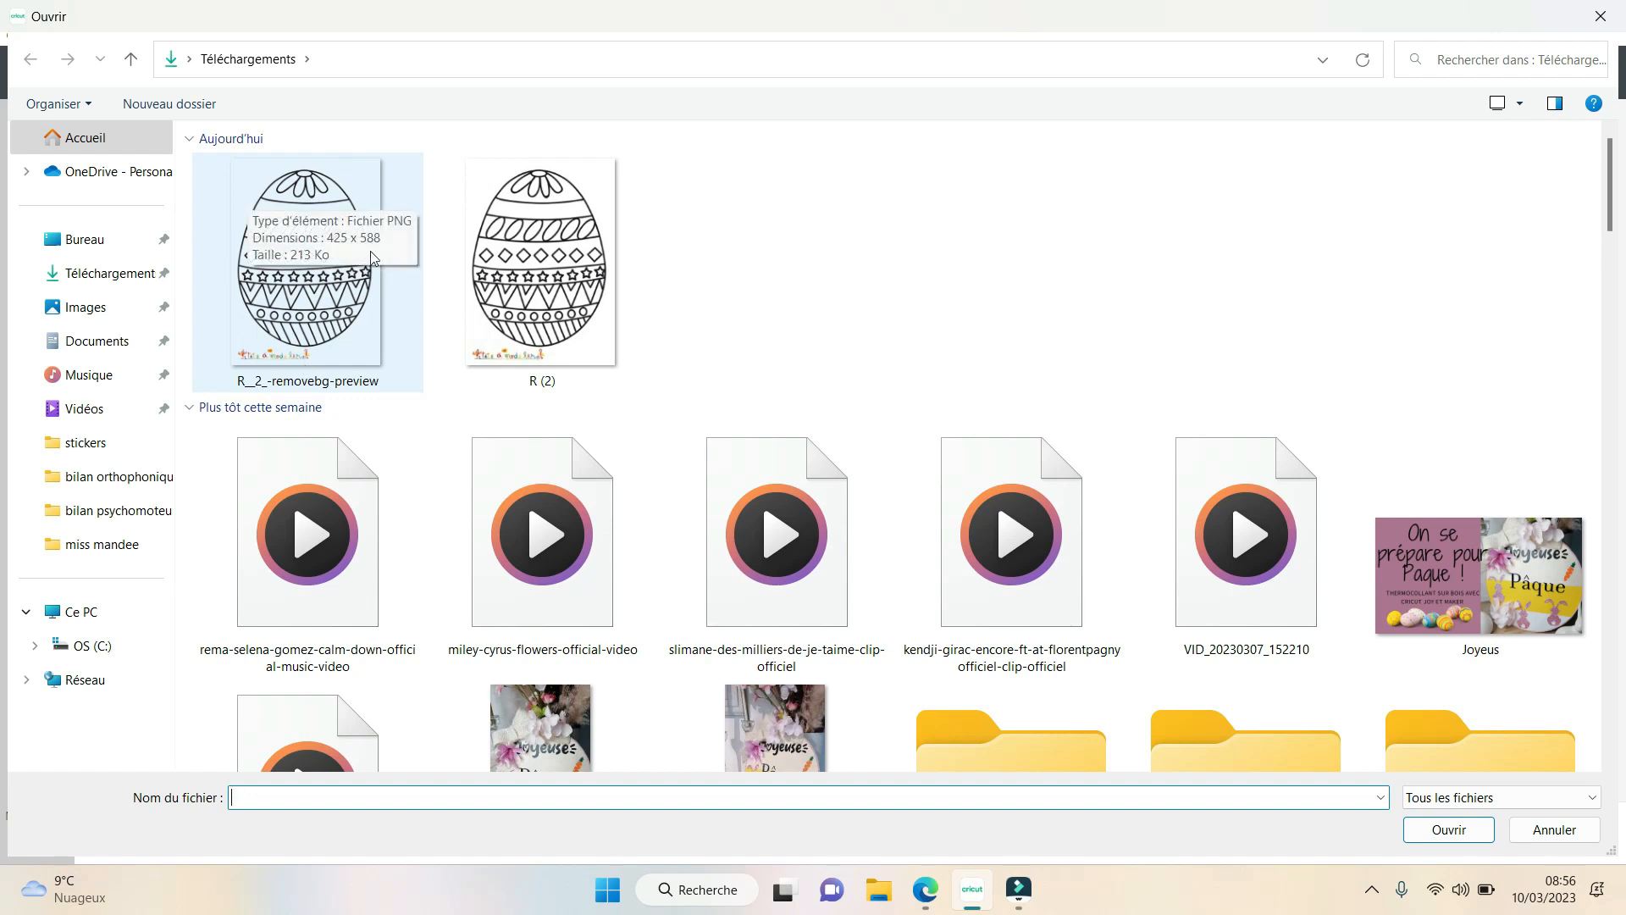
left_click(303, 316)
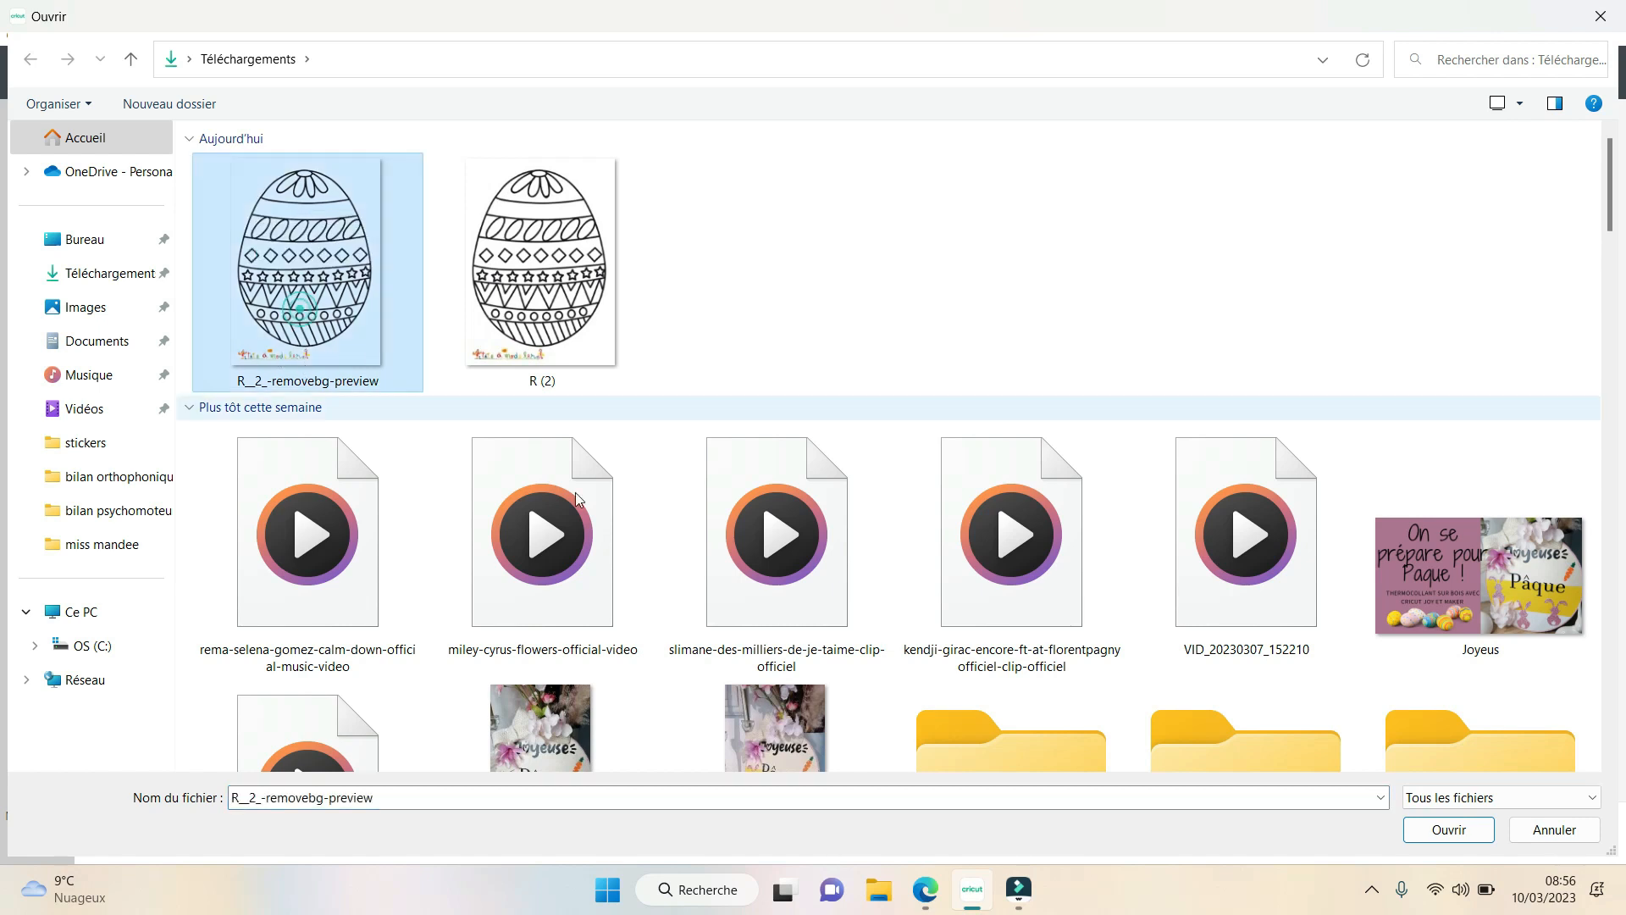
left_click(1451, 830)
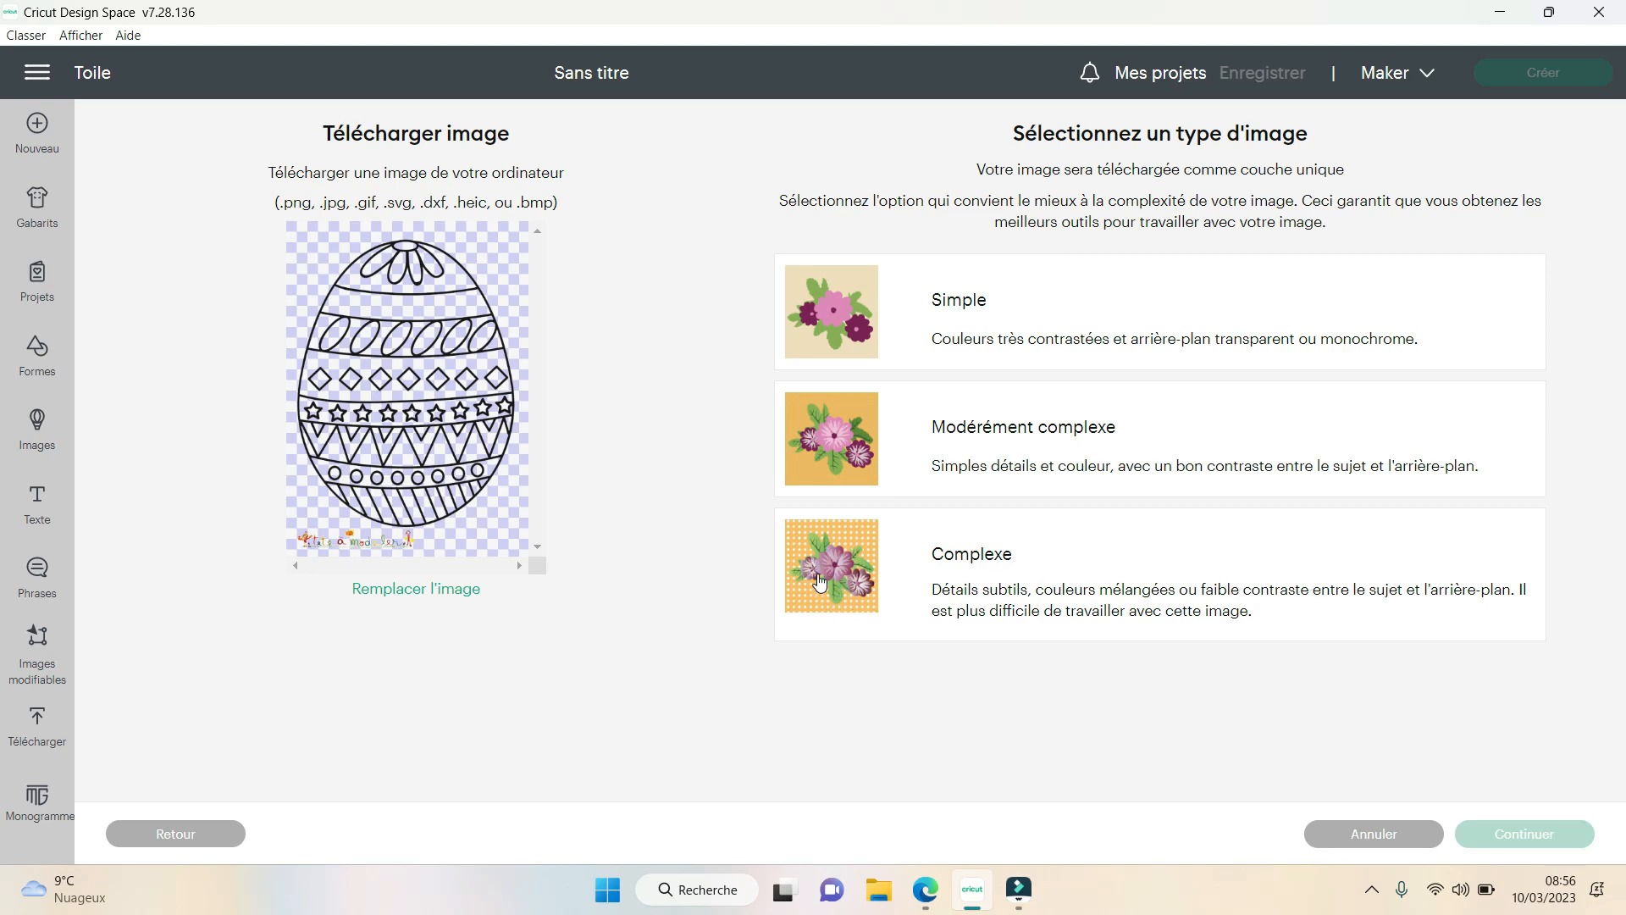
- Set the egg's image type to Complexe and show the cut-image preview in the background removal stage
left_click(819, 584)
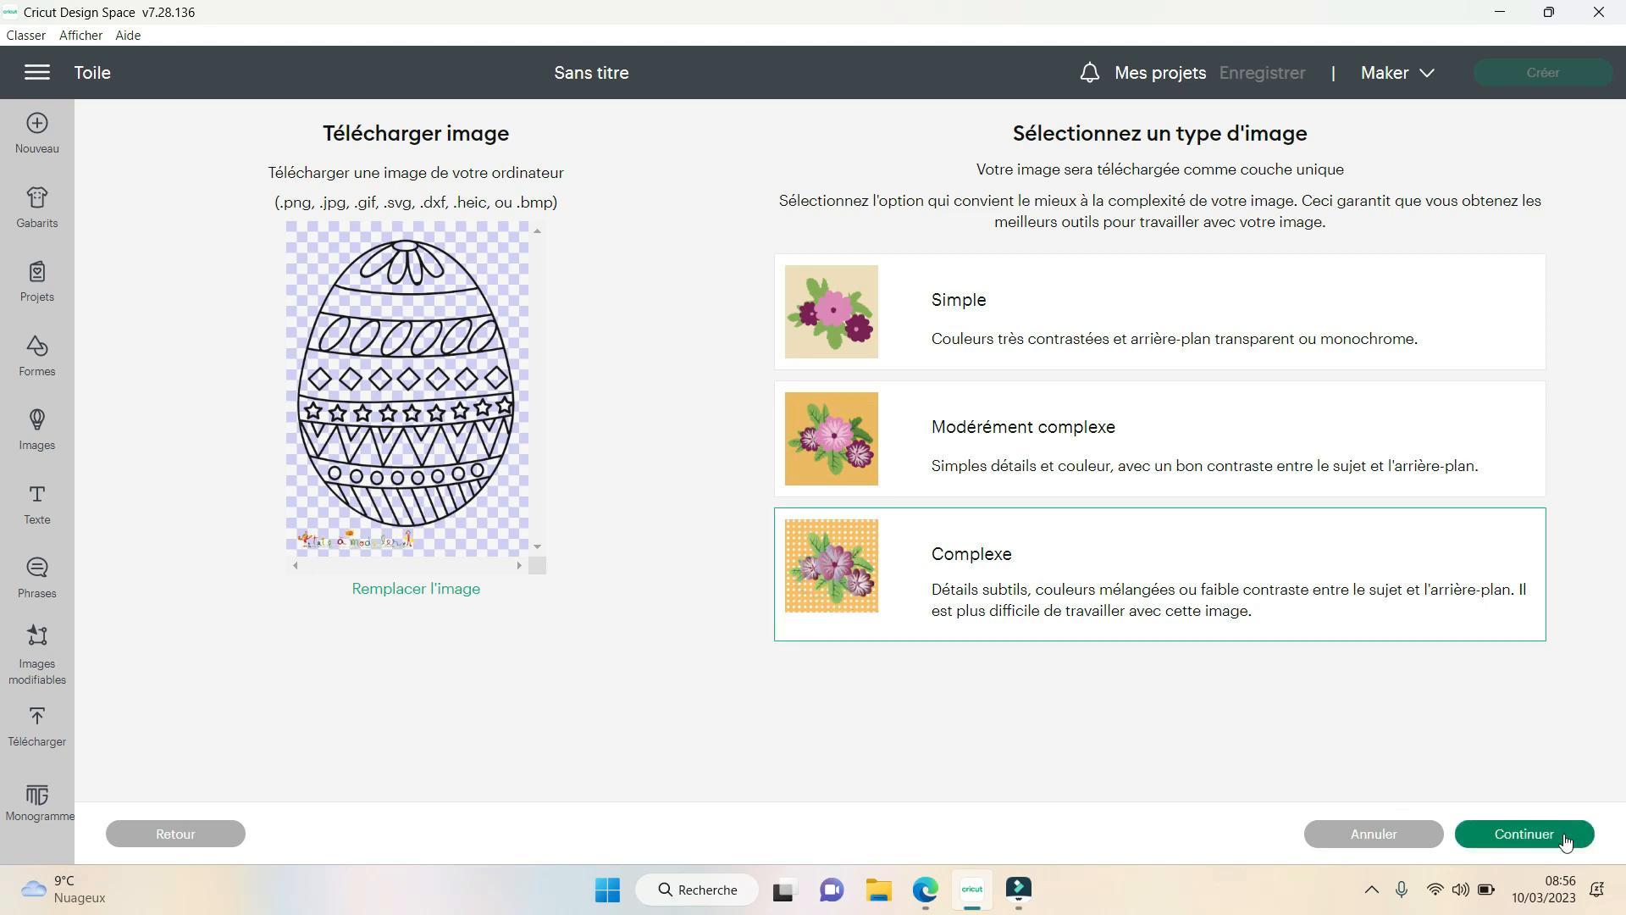
left_click(1567, 836)
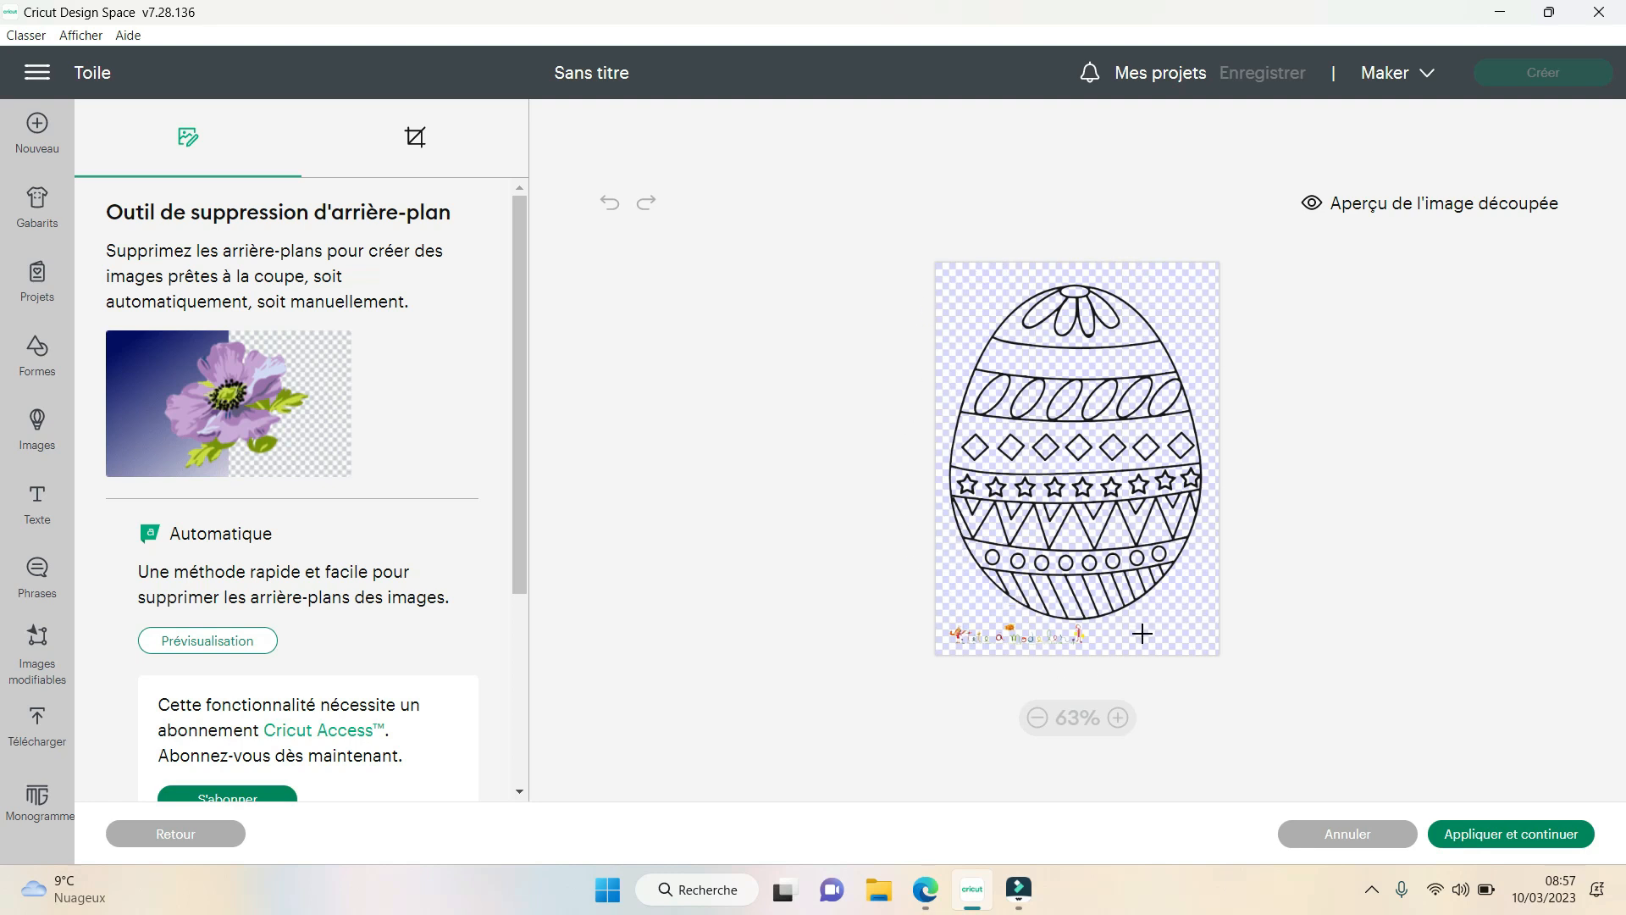
left_click(1420, 212)
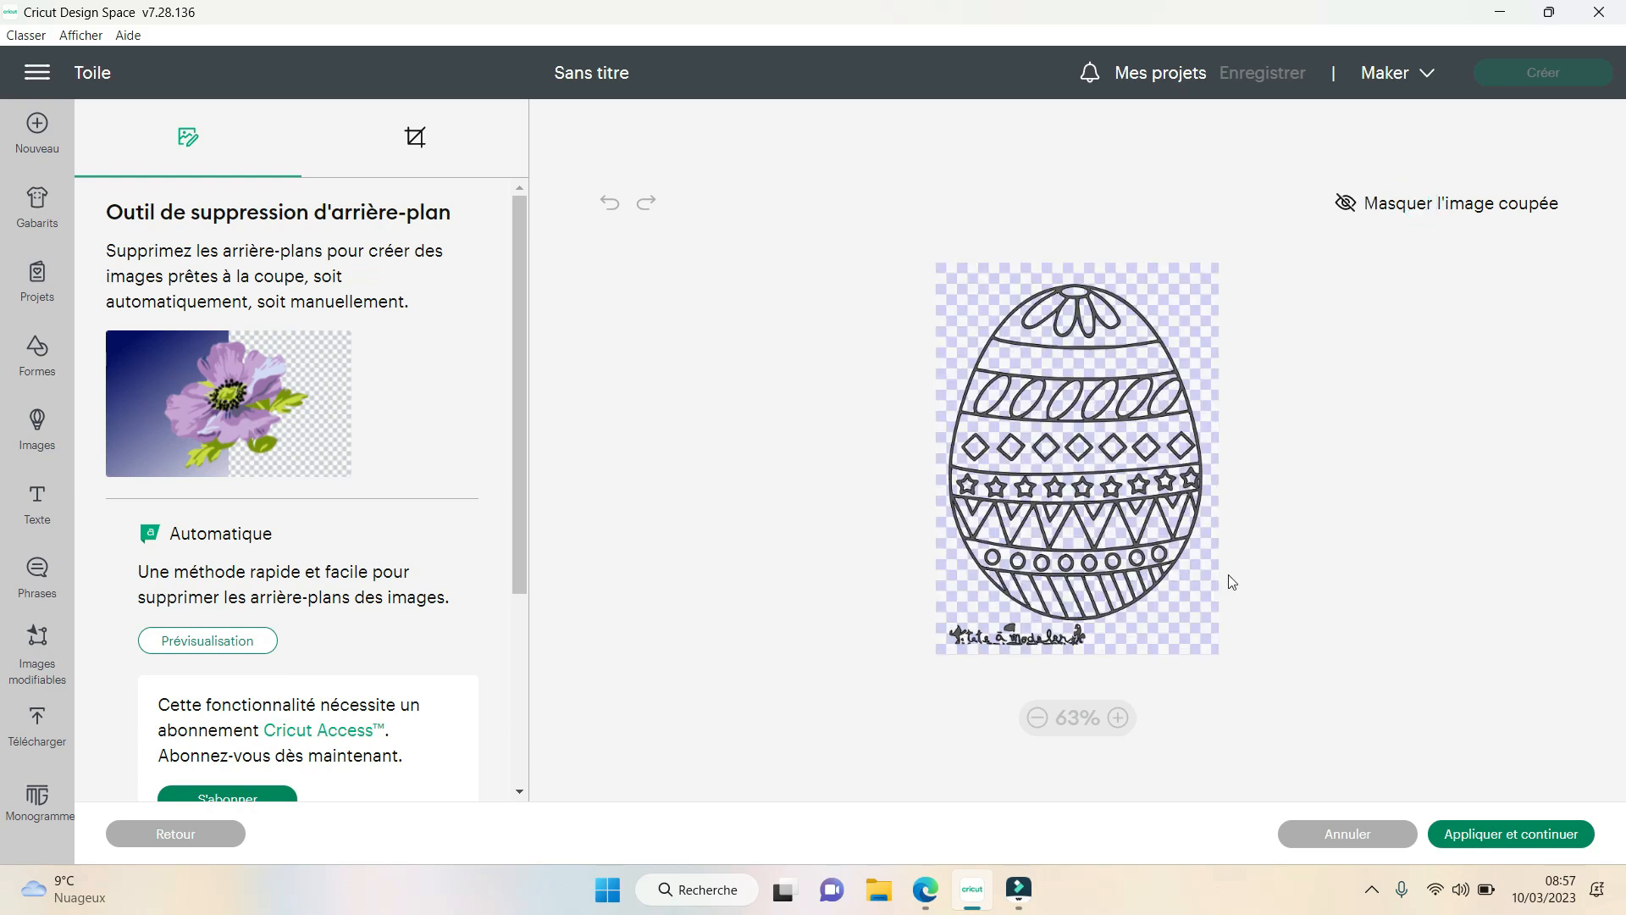
- Examine the egg's cut lines up close in the preview, from the flower at its top to the lettering below it
left_click(1118, 718)
left_click(1118, 718)
left_click(1118, 718)
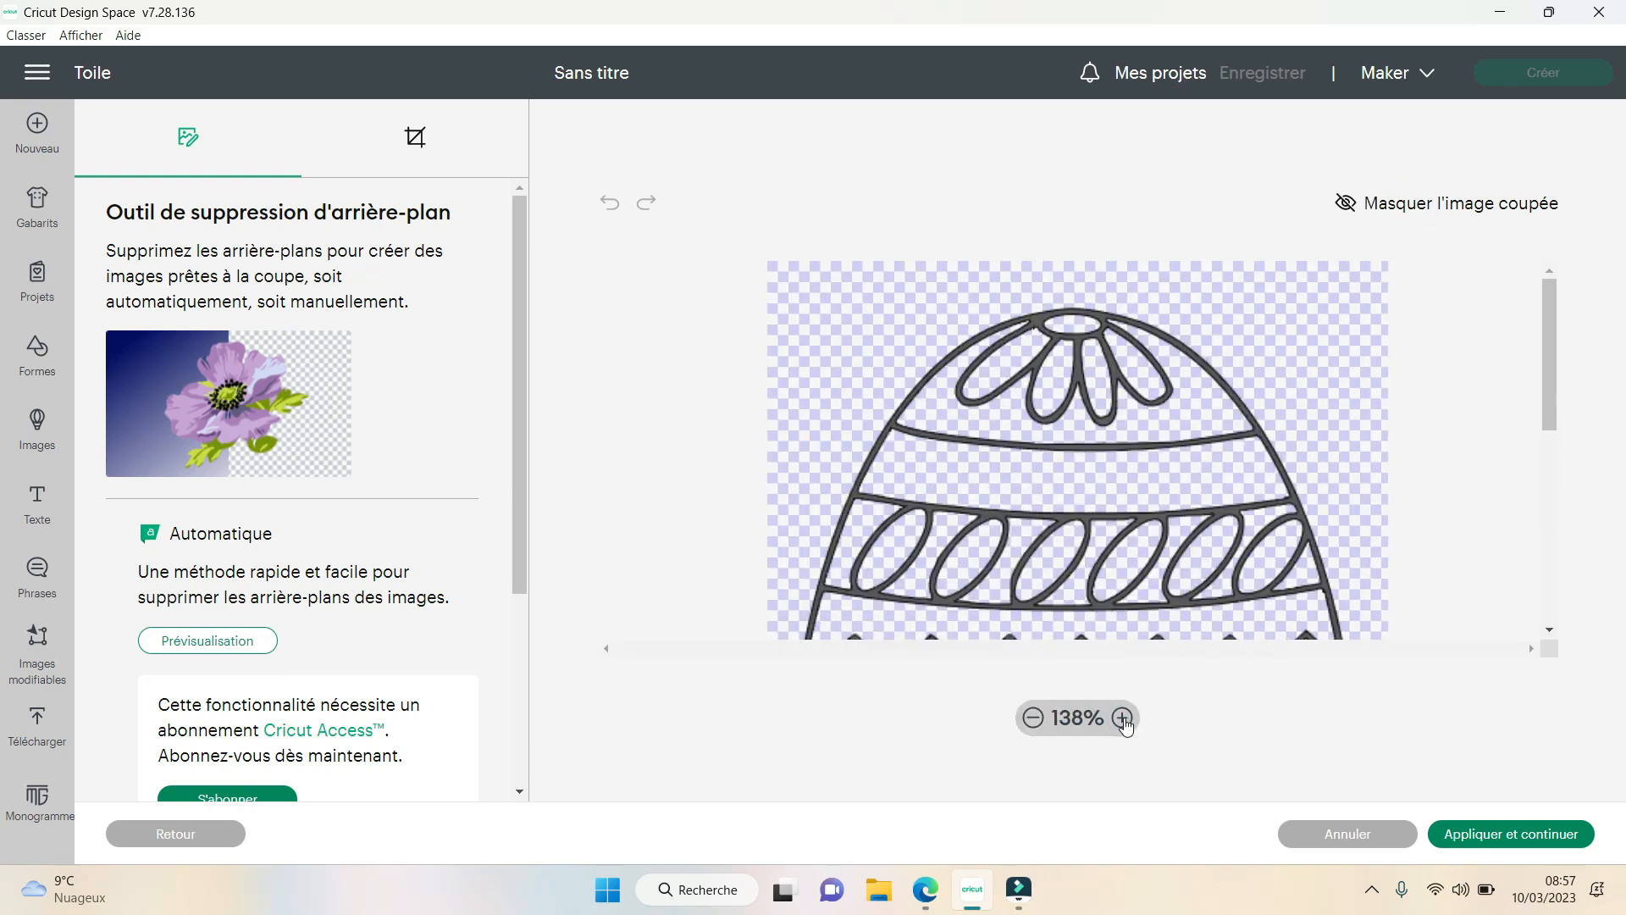
left_click(1118, 717)
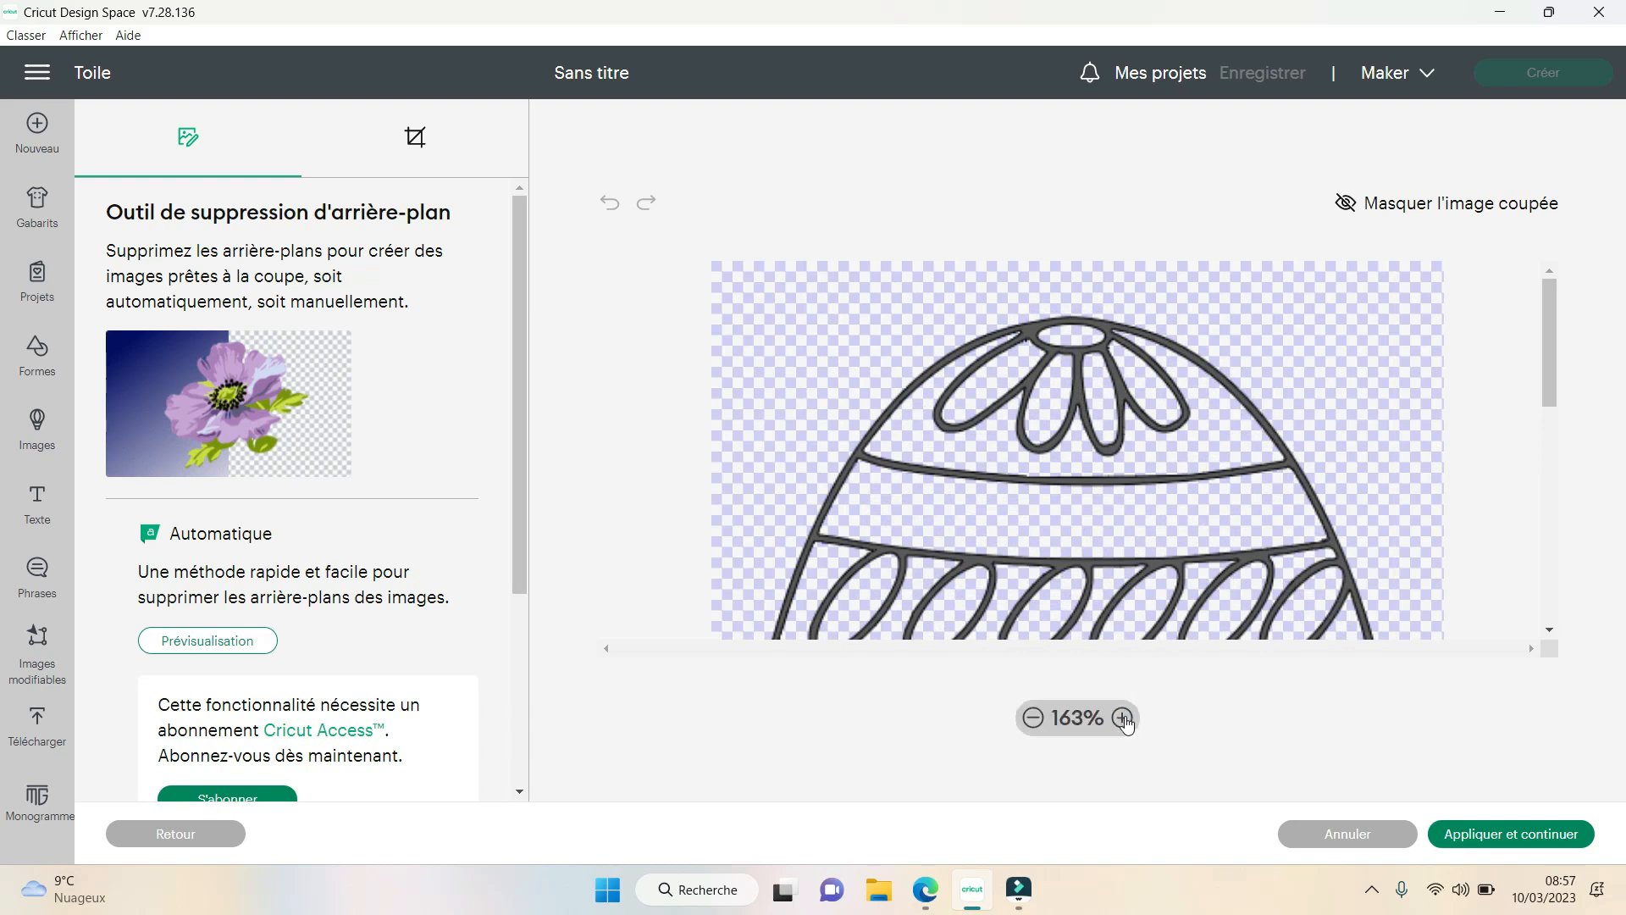
left_click(1123, 717)
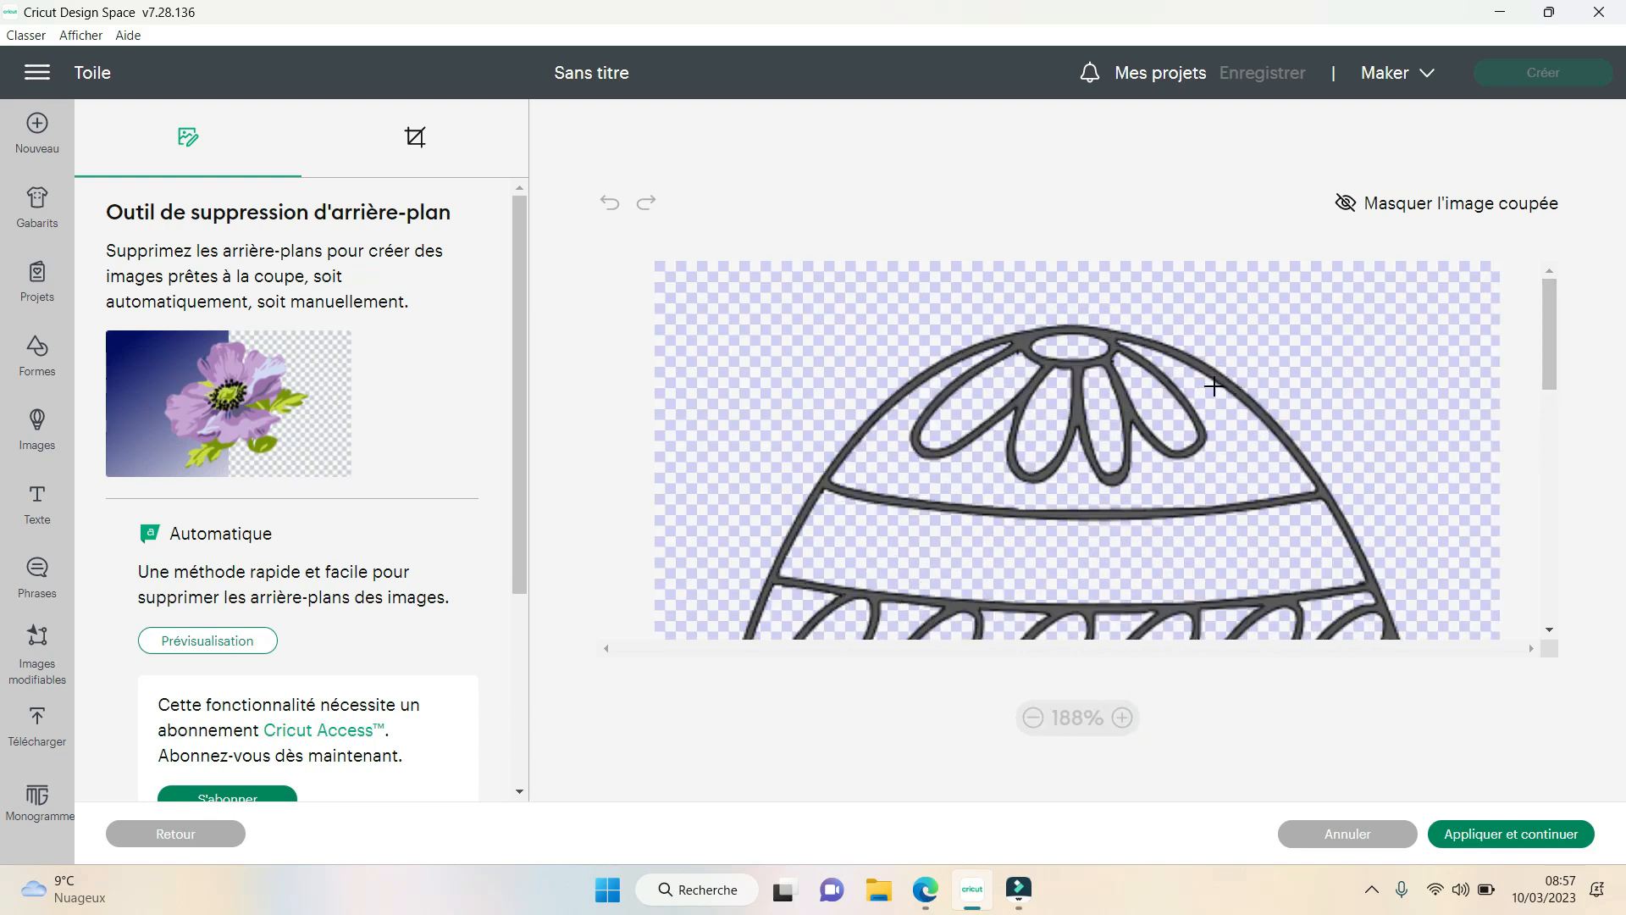
left_click_drag(1547, 295, 1556, 493)
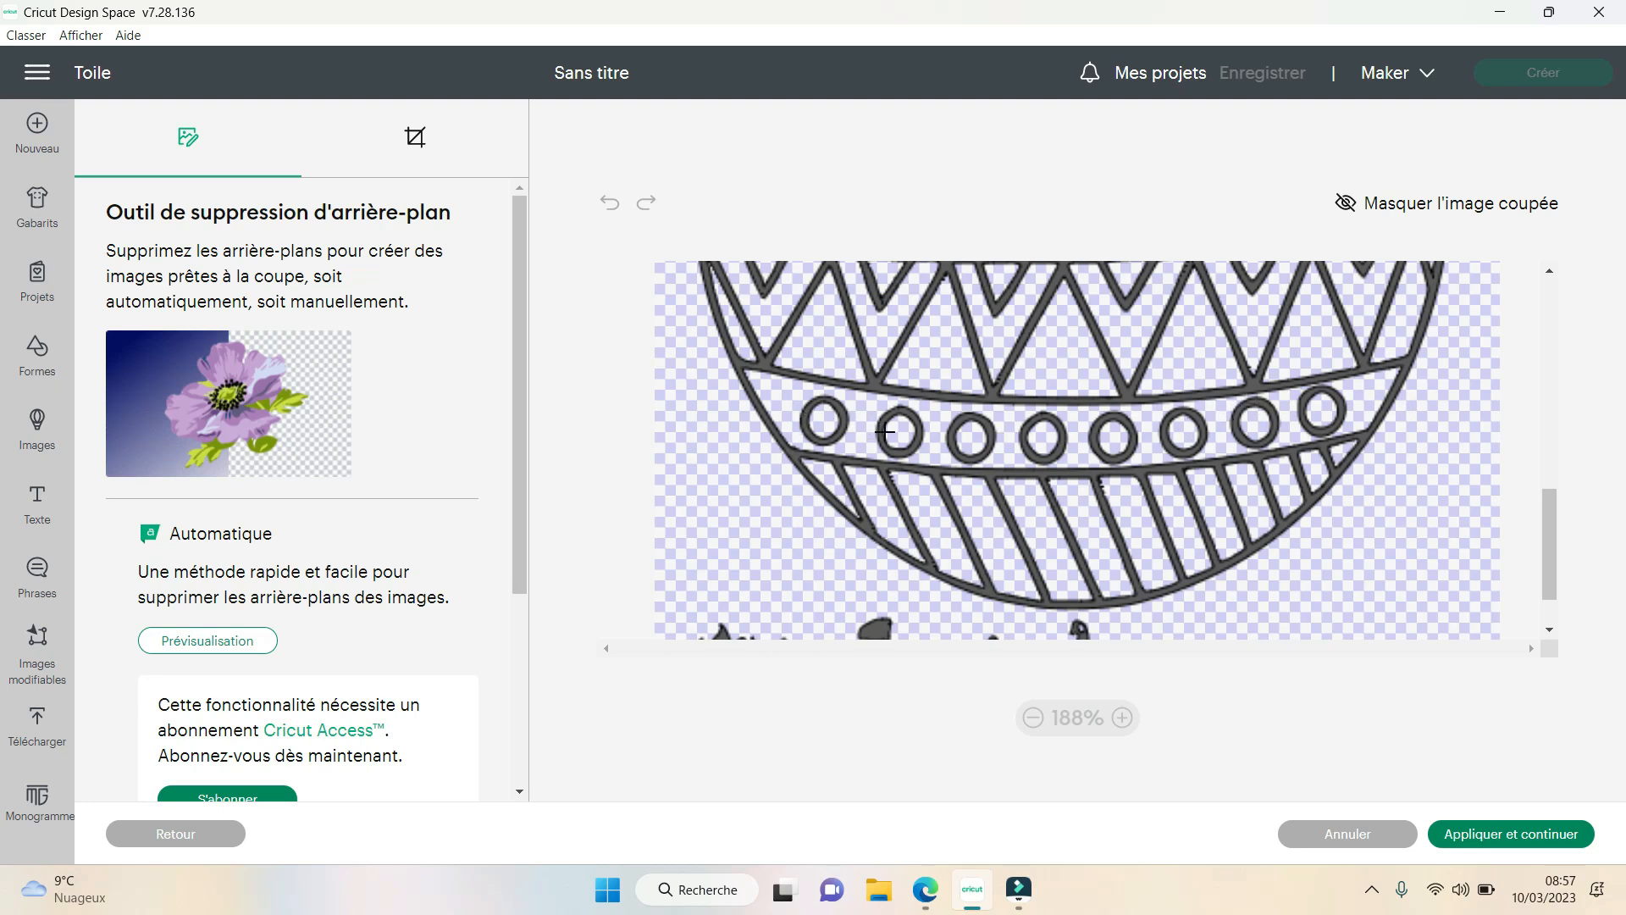
left_click(1030, 718)
left_click(1030, 719)
left_click(1030, 718)
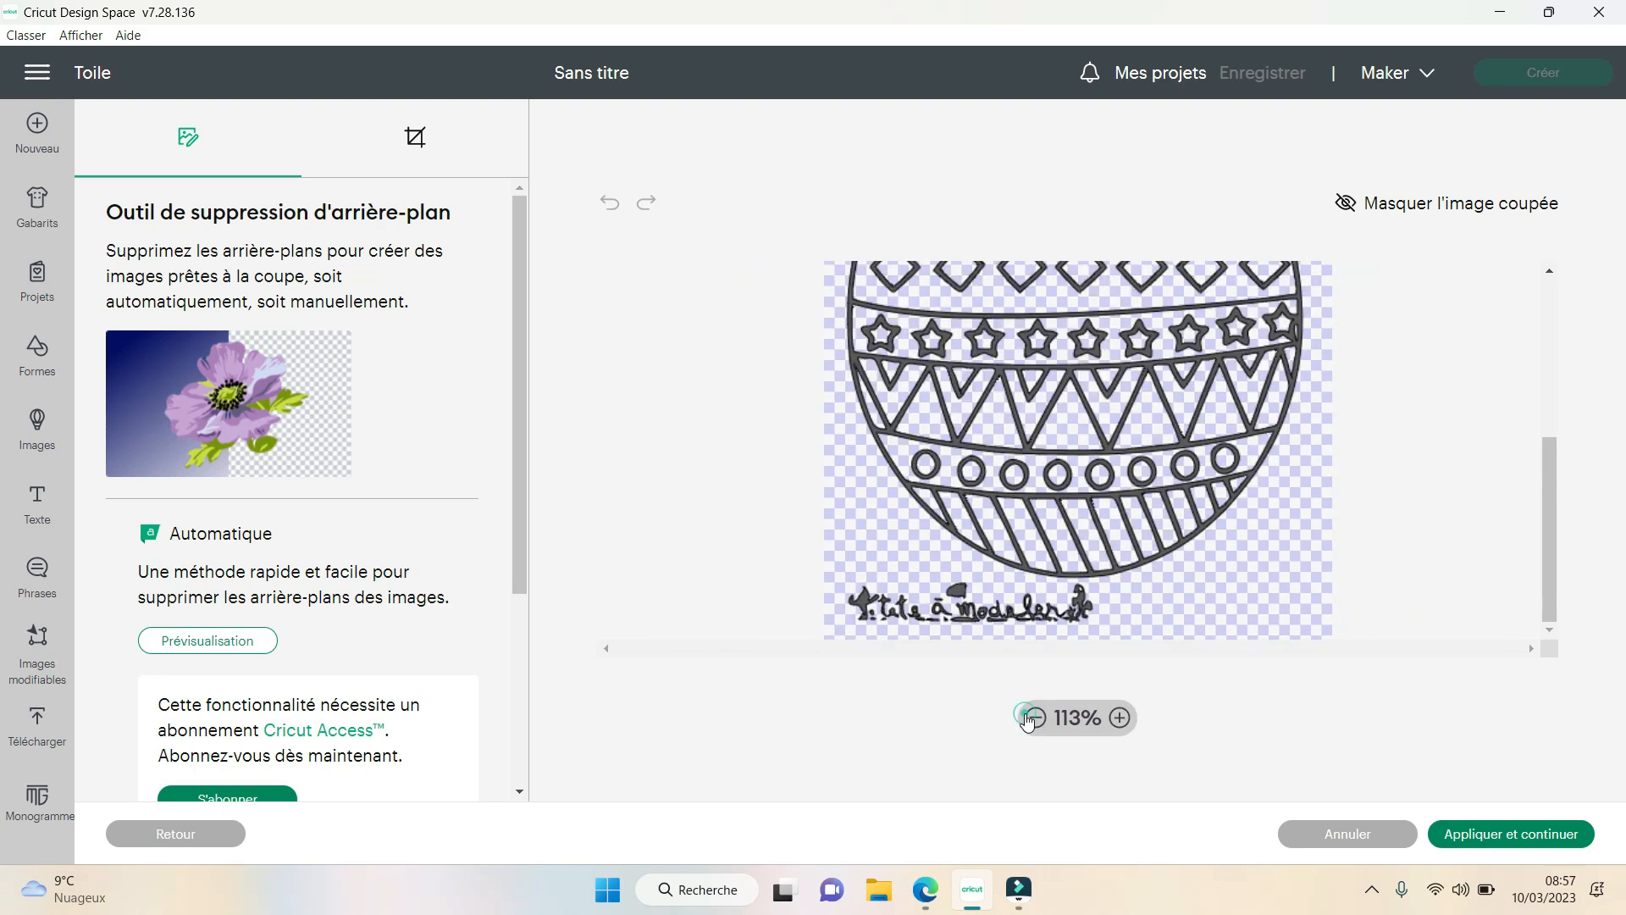
left_click(1030, 718)
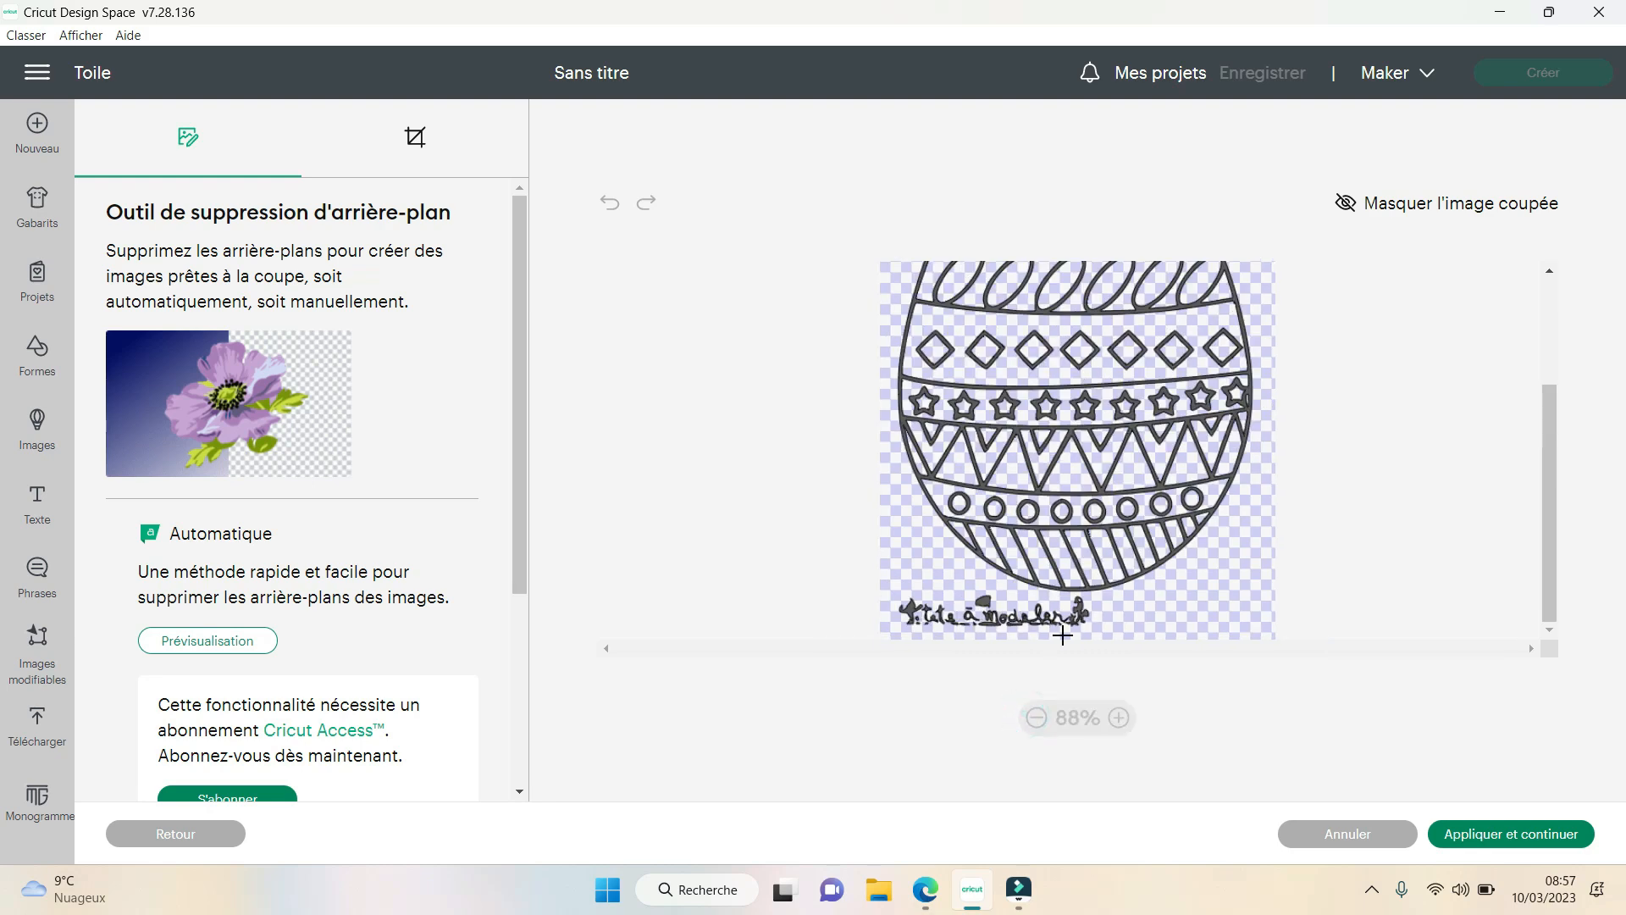
- Erase the Tête à modeler lettering below the egg with the manual eraser
scroll(415, 547, "down", 3)
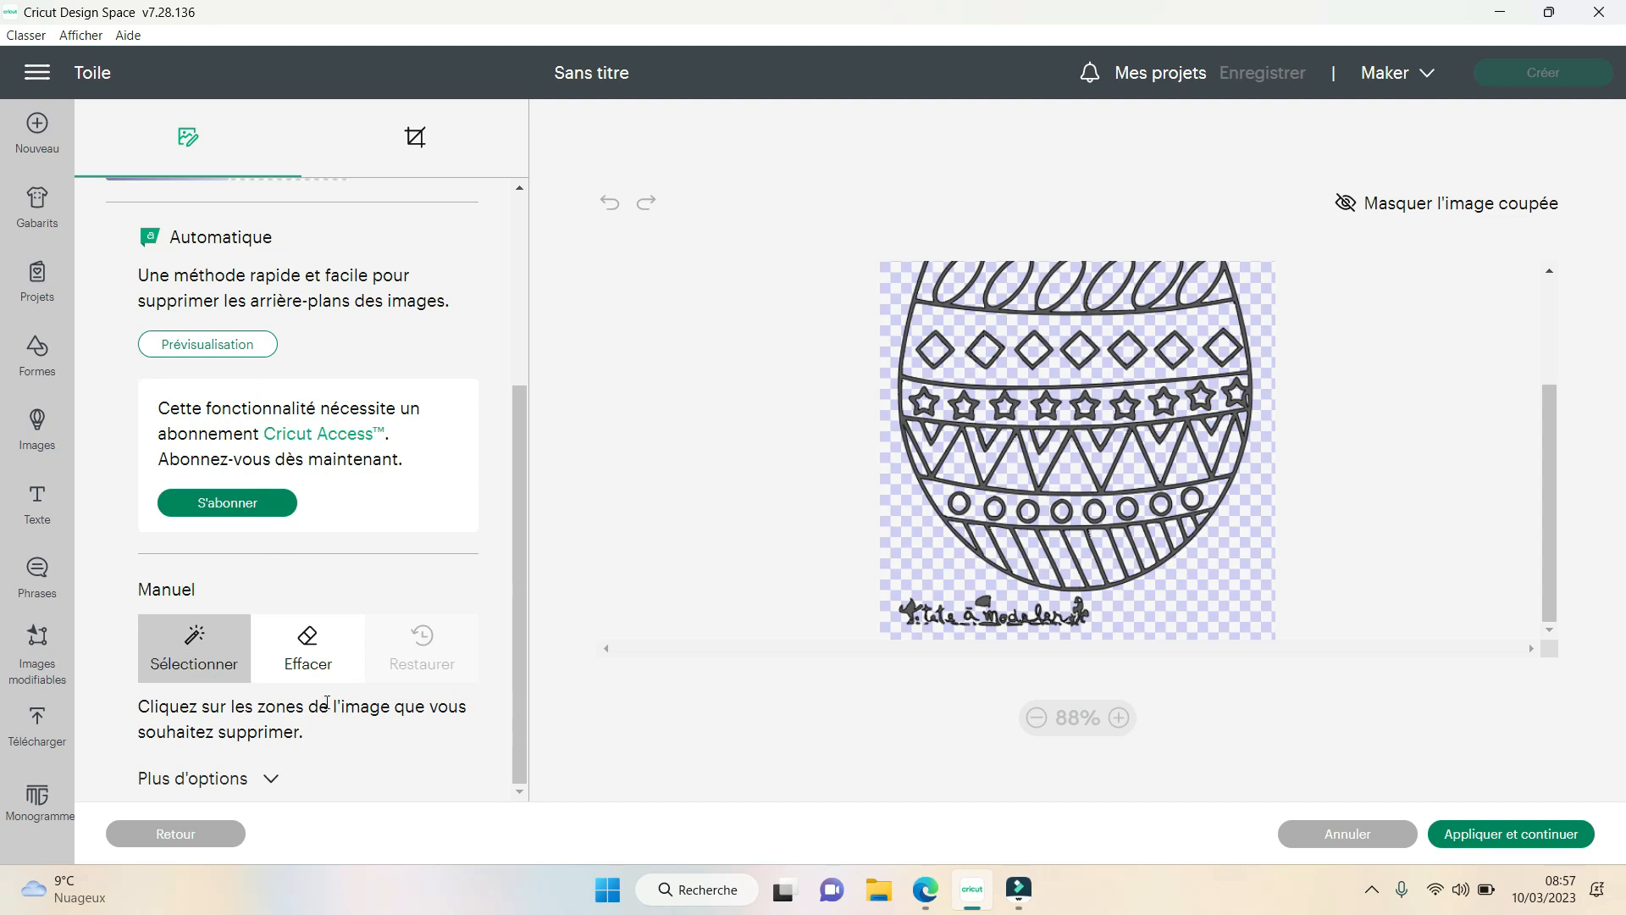
left_click(321, 653)
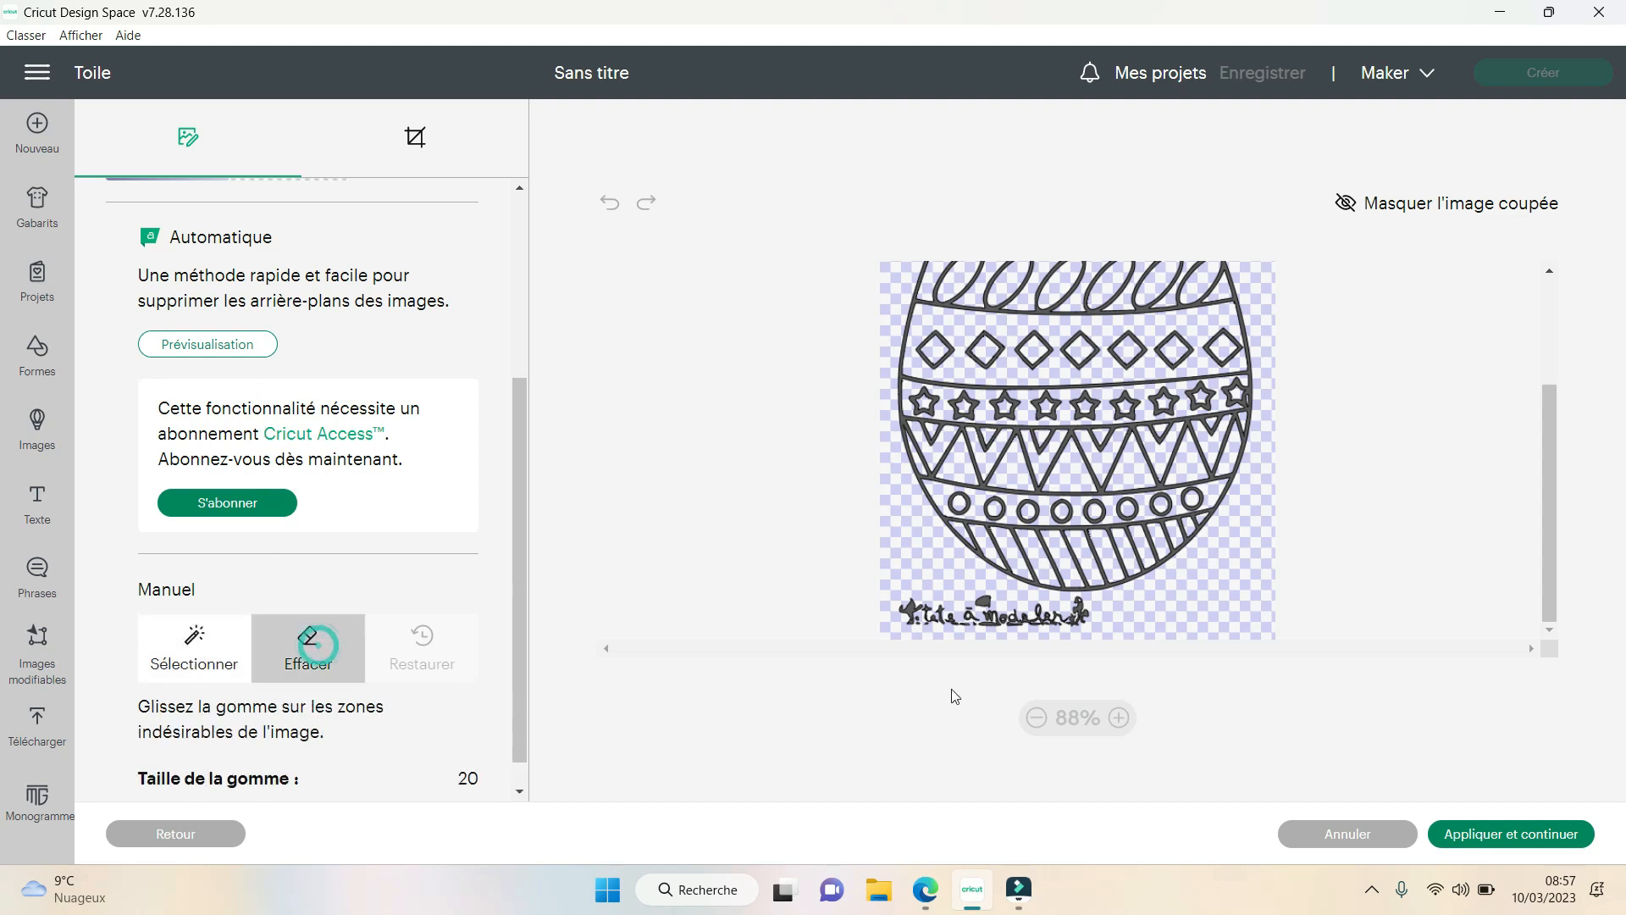
mouse_move(875, 616)
left_mouse_down()
mouse_move(1086, 617)
mouse_move(905, 612)
left_mouse_up()
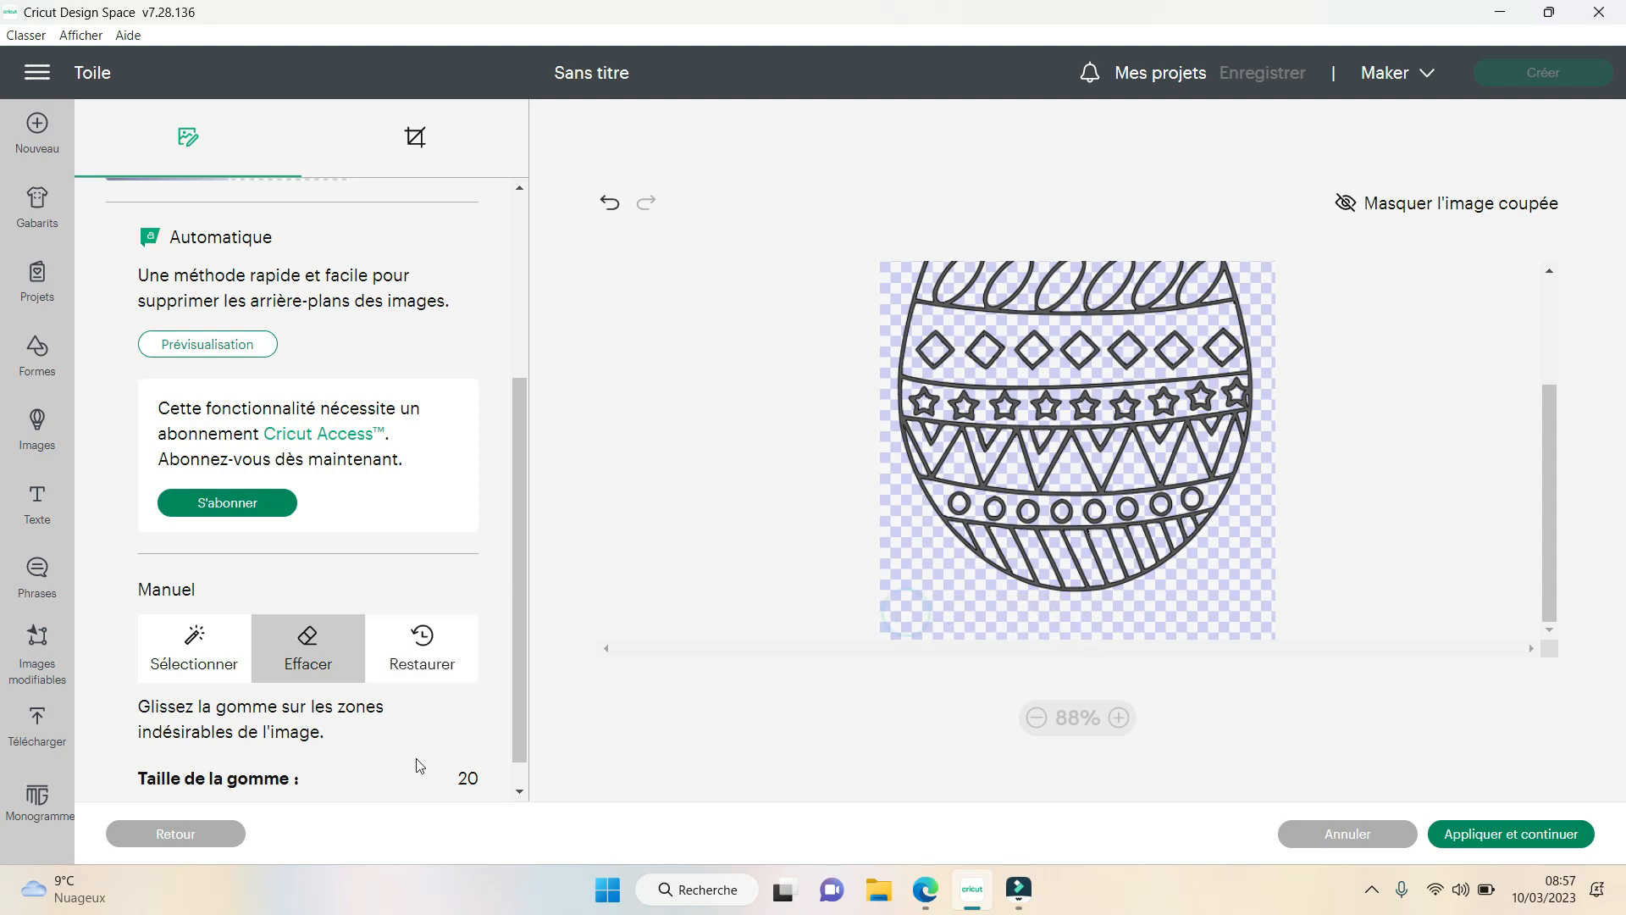
- Try the restore brush on the area along the egg's lower-left edge and return to the eraser
left_click(422, 651)
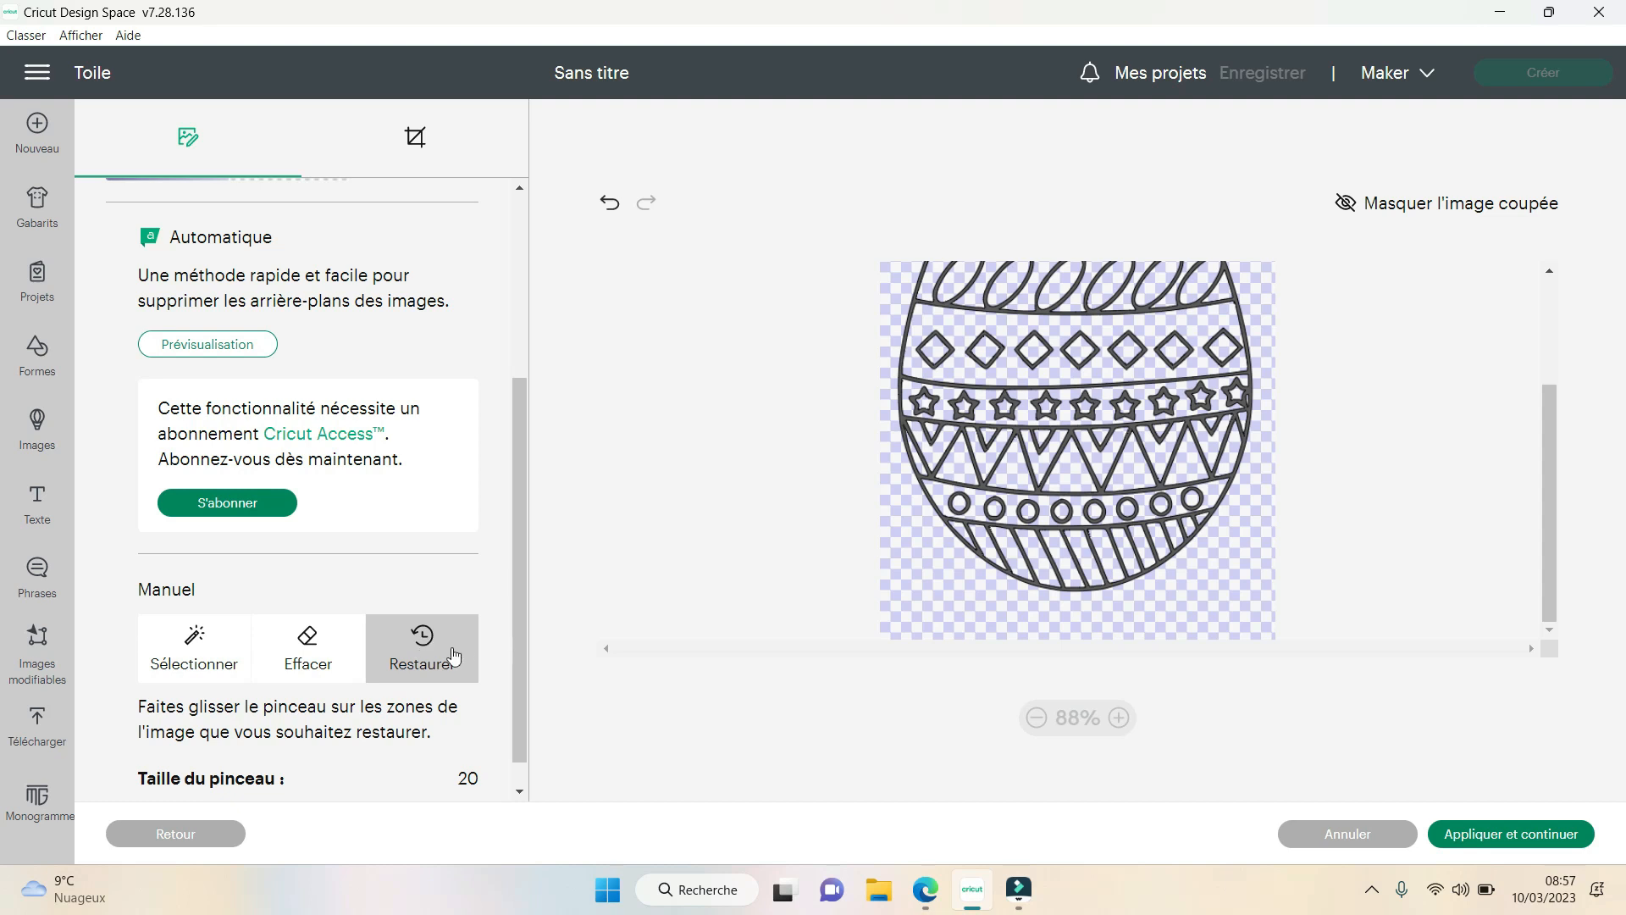
mouse_move(929, 569)
left_mouse_down()
mouse_move(940, 613)
mouse_move(913, 615)
mouse_move(976, 619)
mouse_move(919, 622)
mouse_move(911, 594)
mouse_move(954, 599)
left_mouse_up()
left_click(336, 661)
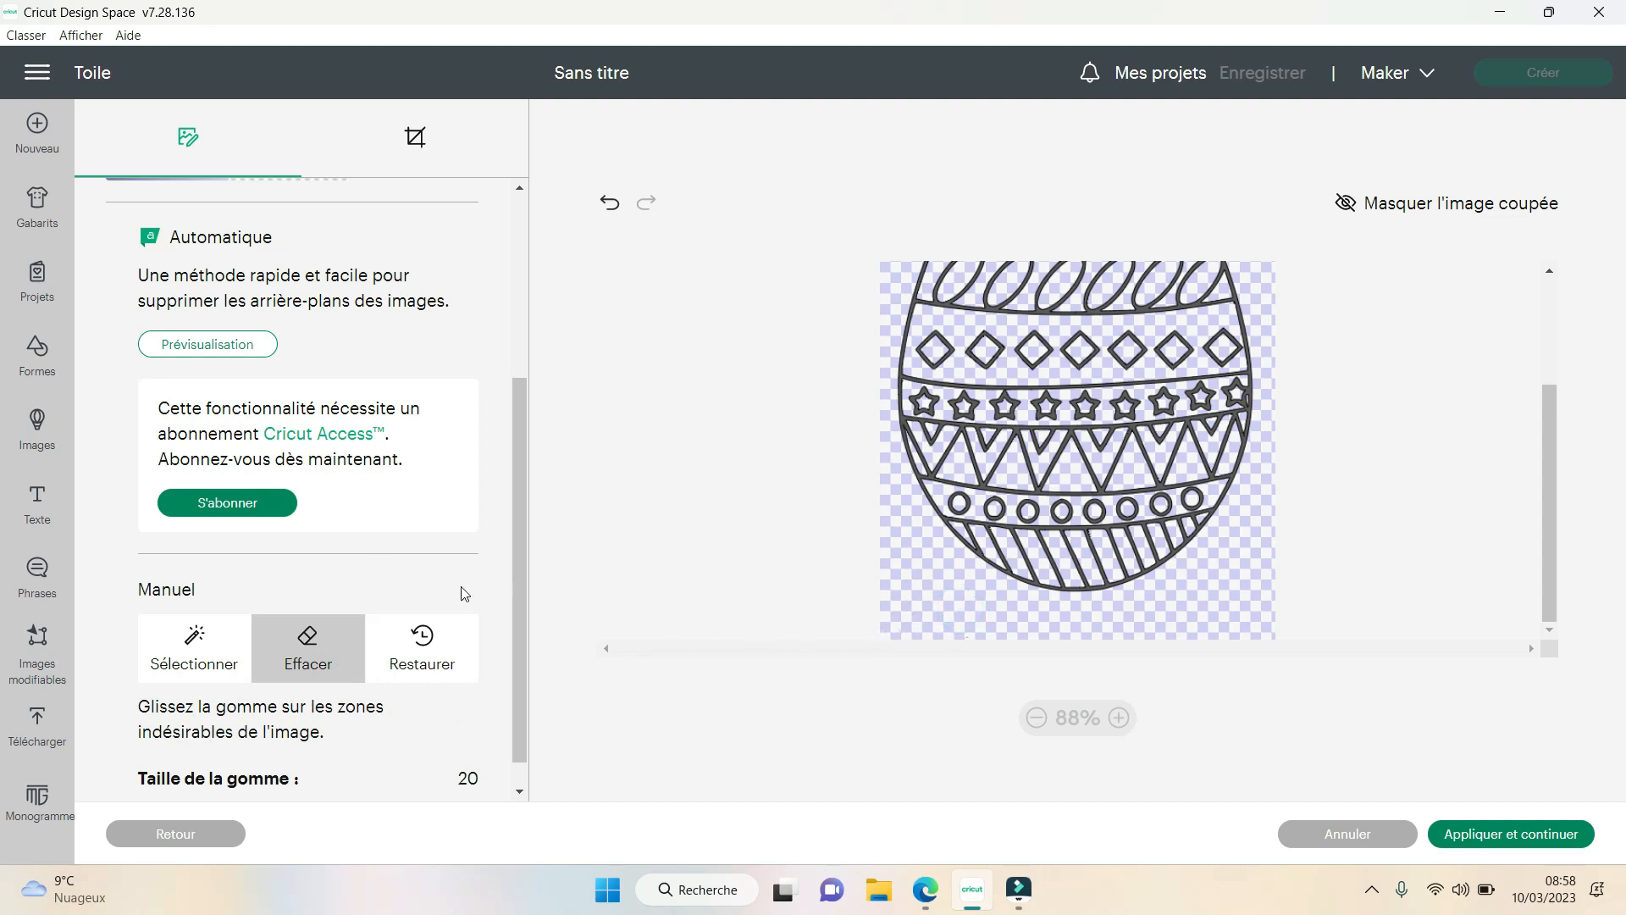
- Review the eraser size setting, the crop tool and the whole cleaned egg in the cut preview
scroll(522, 613, "down", 2)
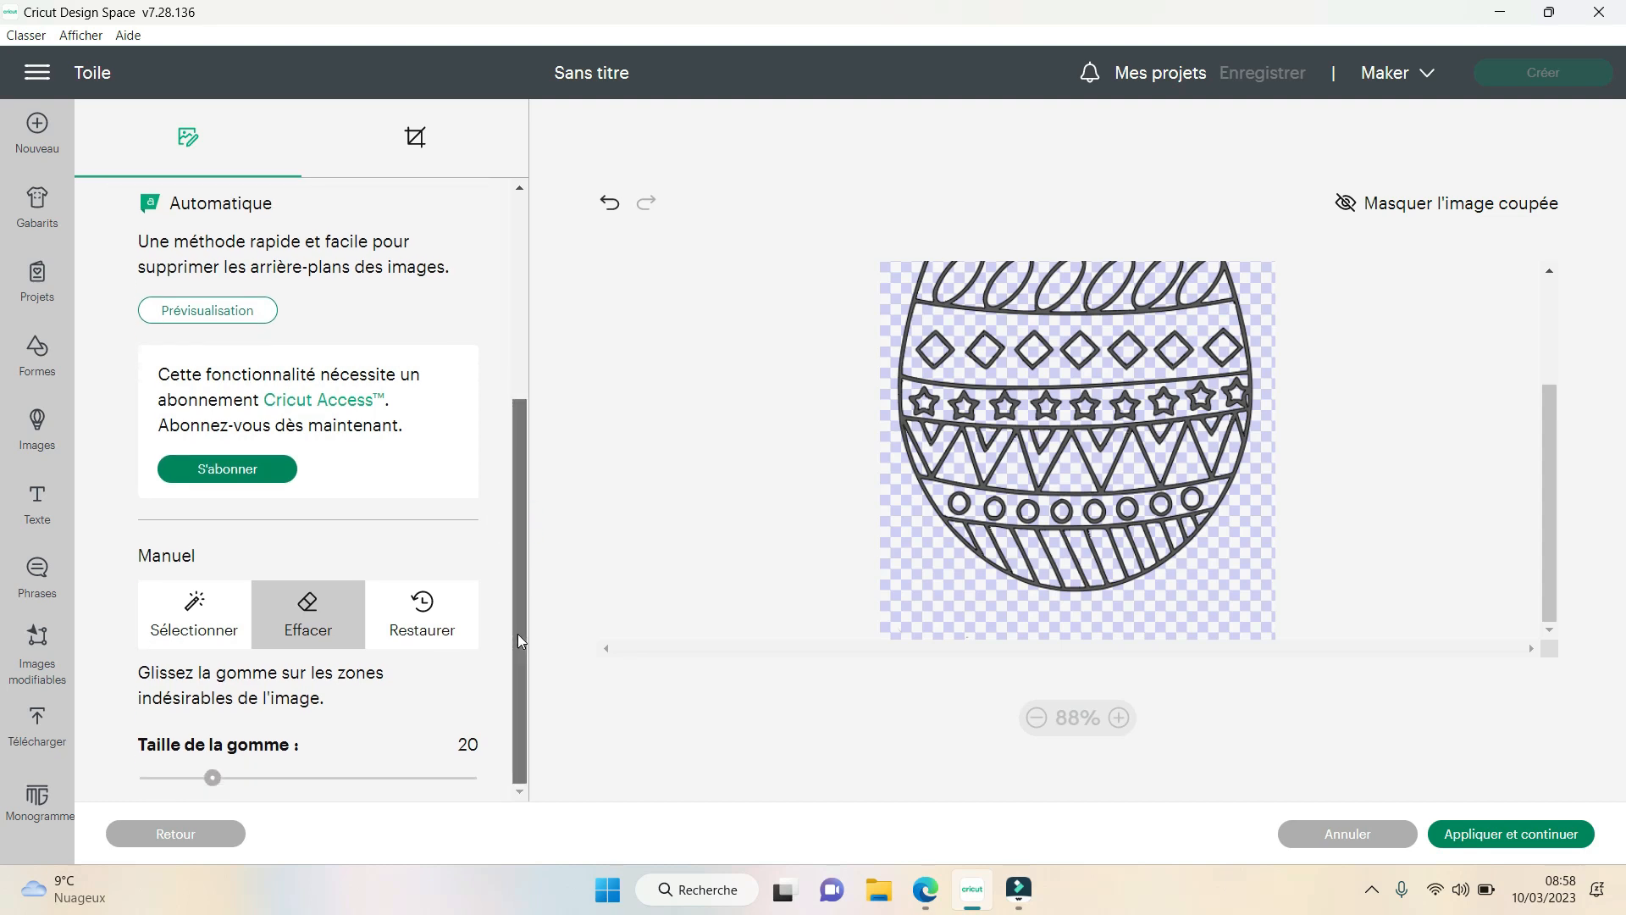
left_click_drag(517, 634, 524, 505)
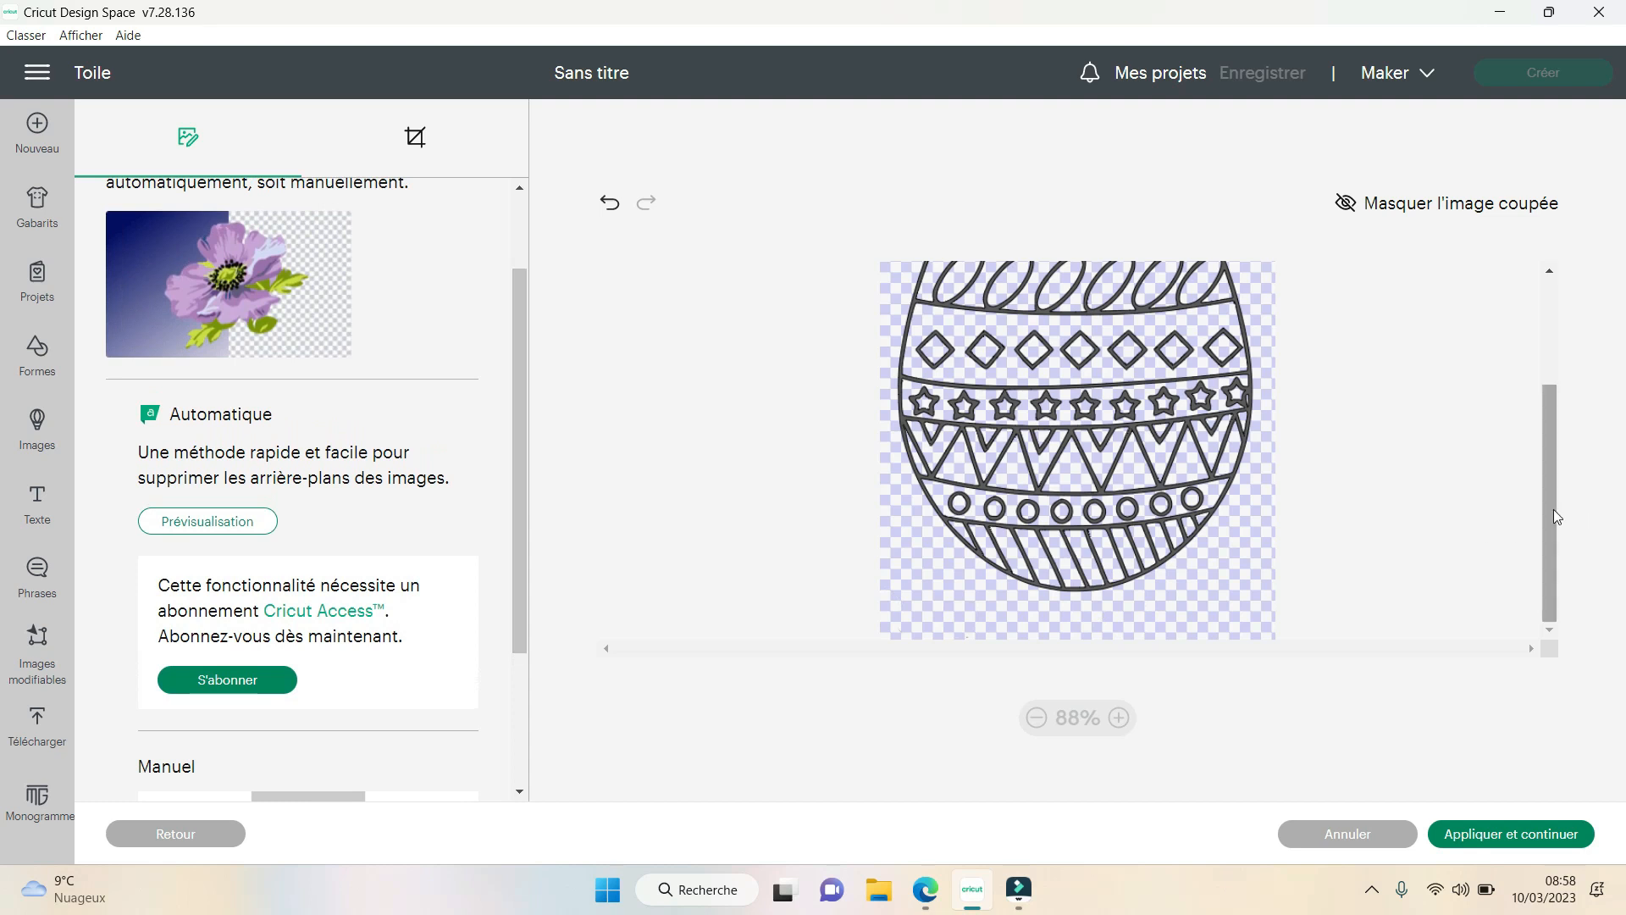
left_click_drag(1553, 510, 1555, 396)
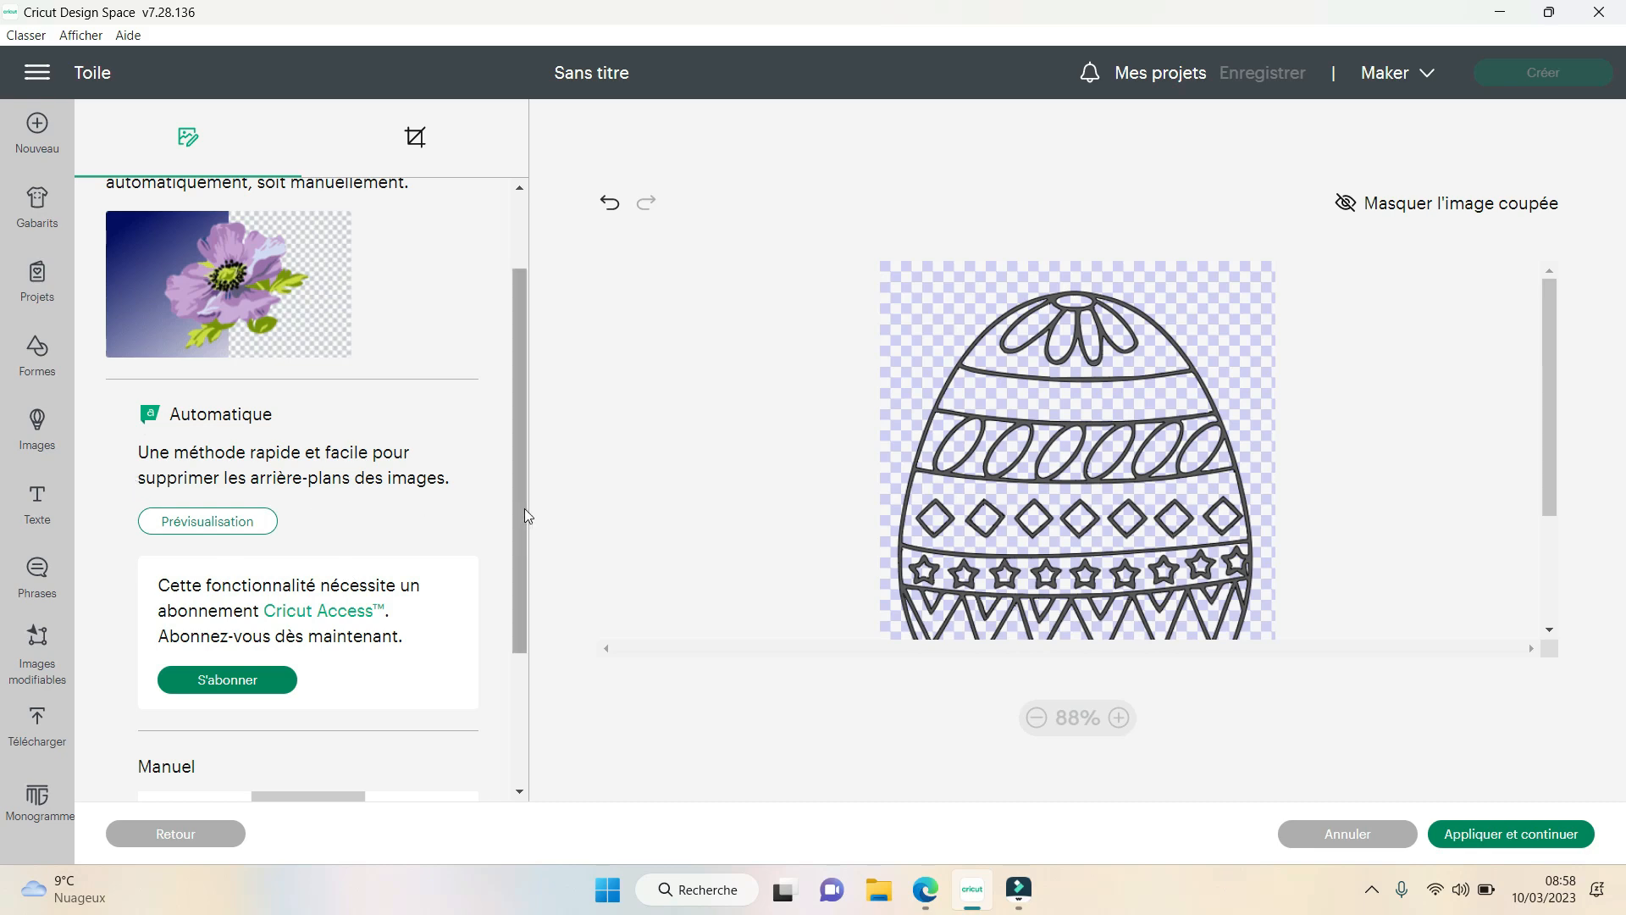
left_click_drag(524, 508, 539, 366)
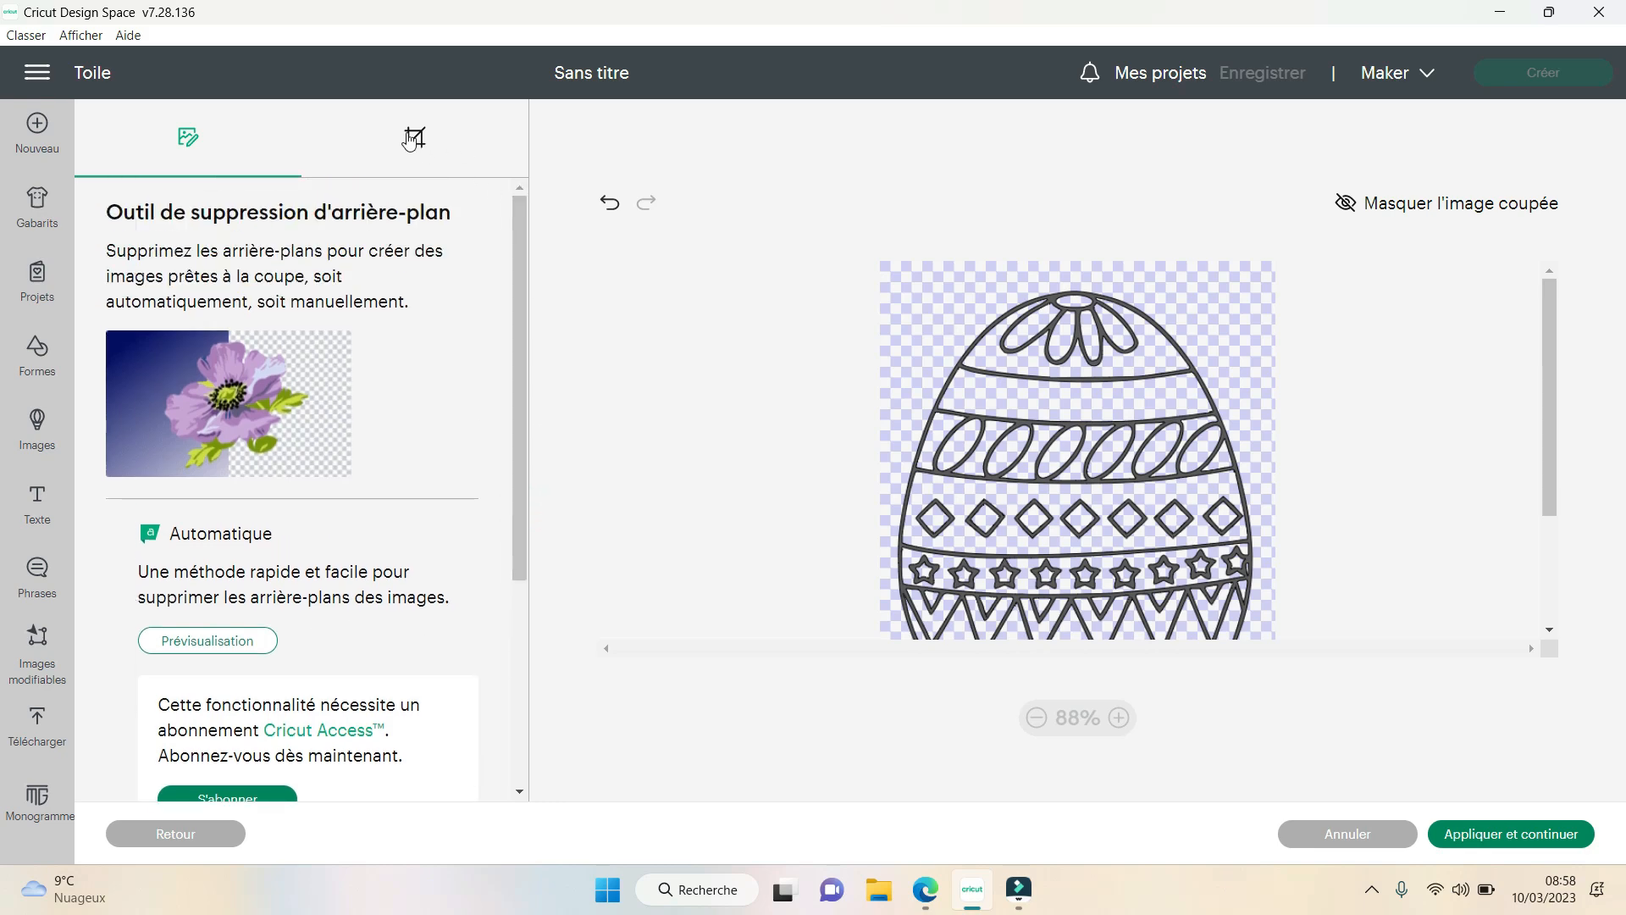
left_click(413, 144)
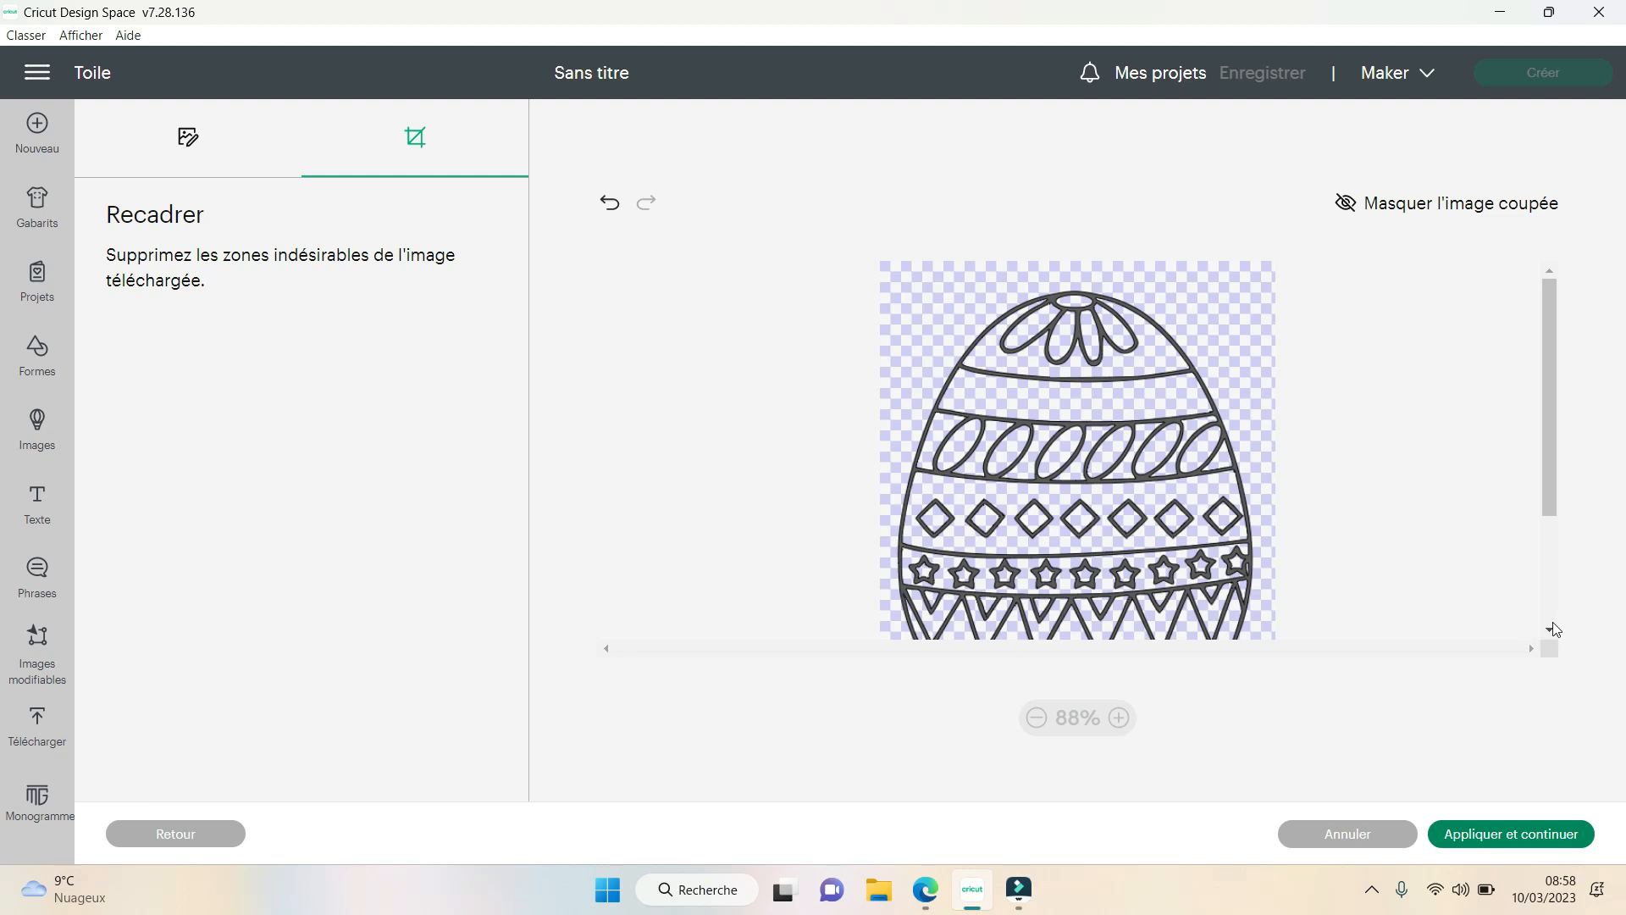
left_click(1550, 629)
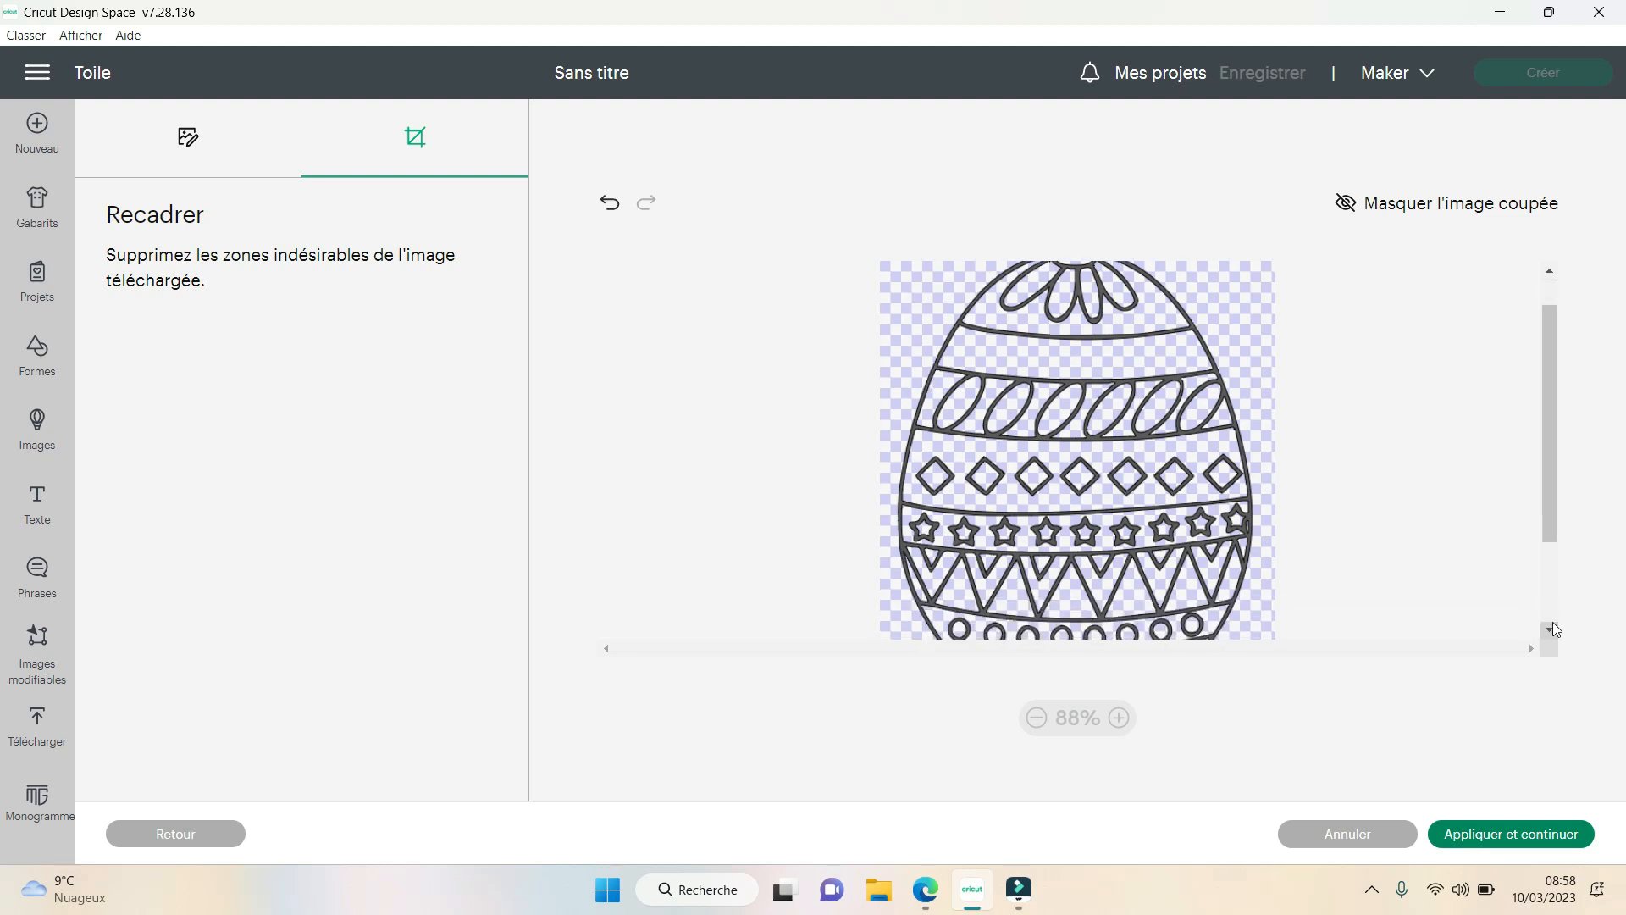
left_click(1037, 718)
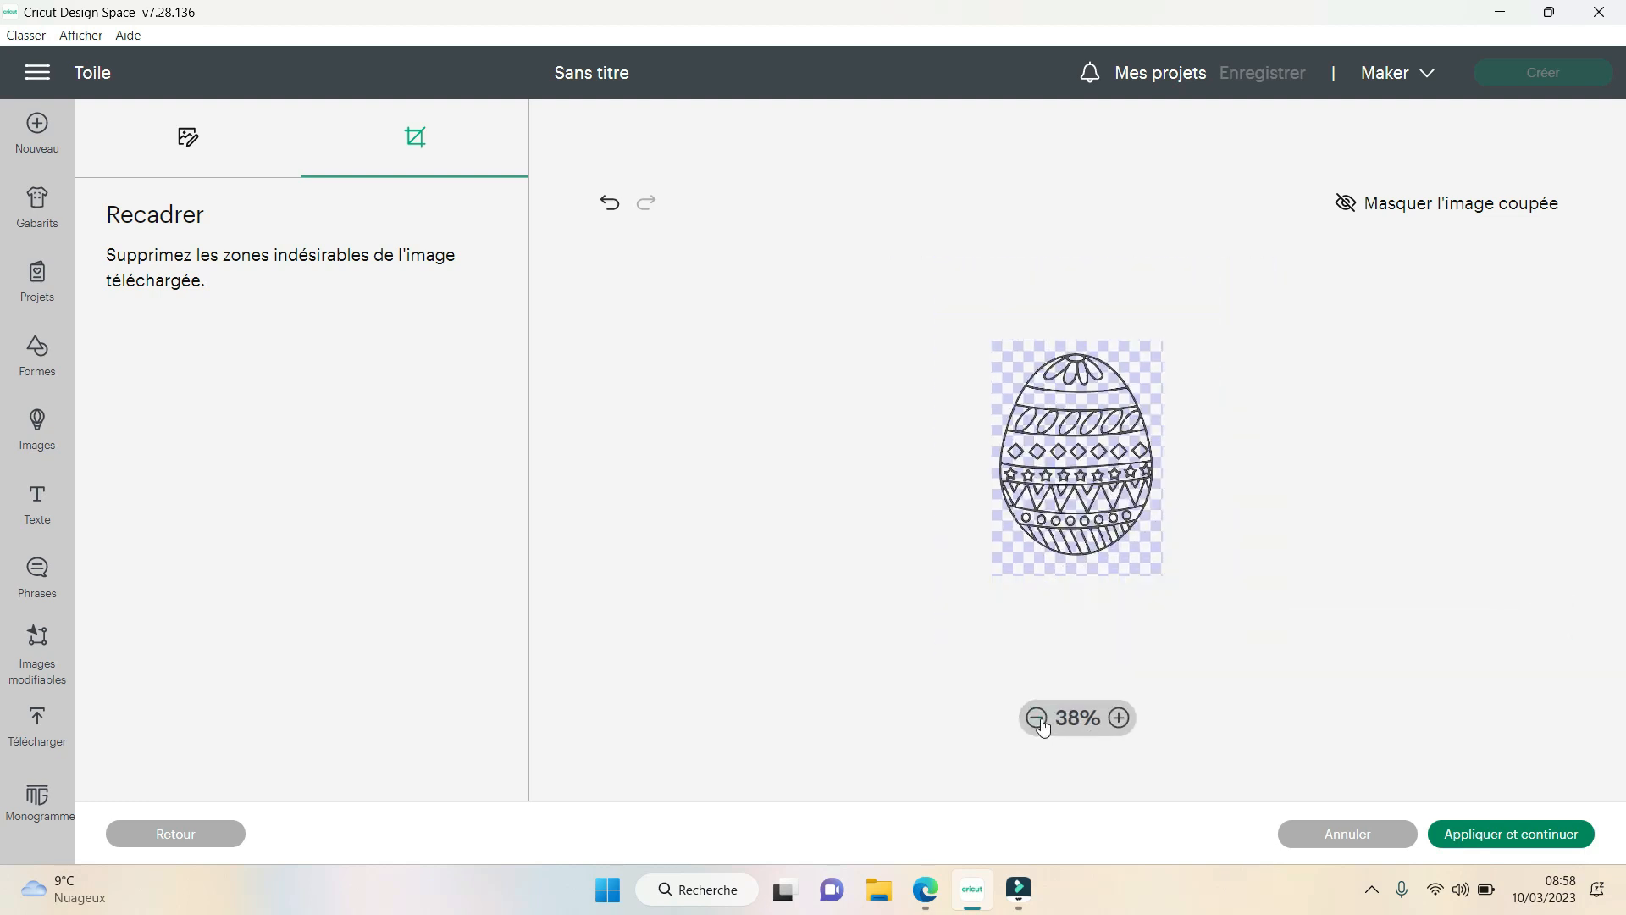
left_click(1120, 719)
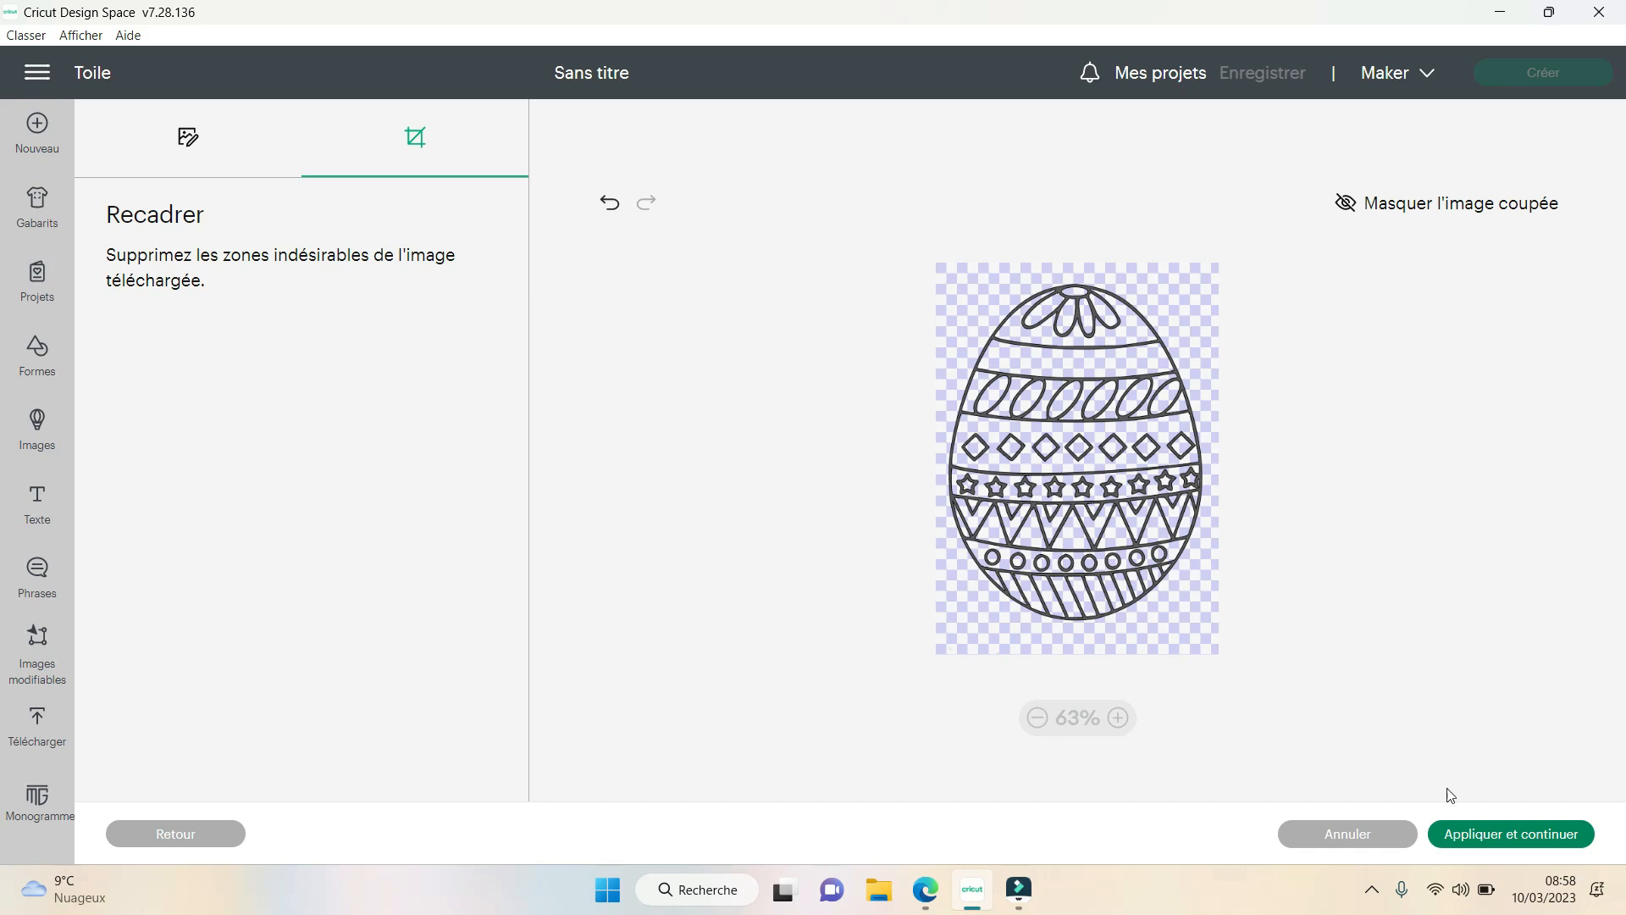
- Apply the cleanup and upload the egg as a cut image (Découper l'image) named R__2_-removebg-preview
left_click(1522, 835)
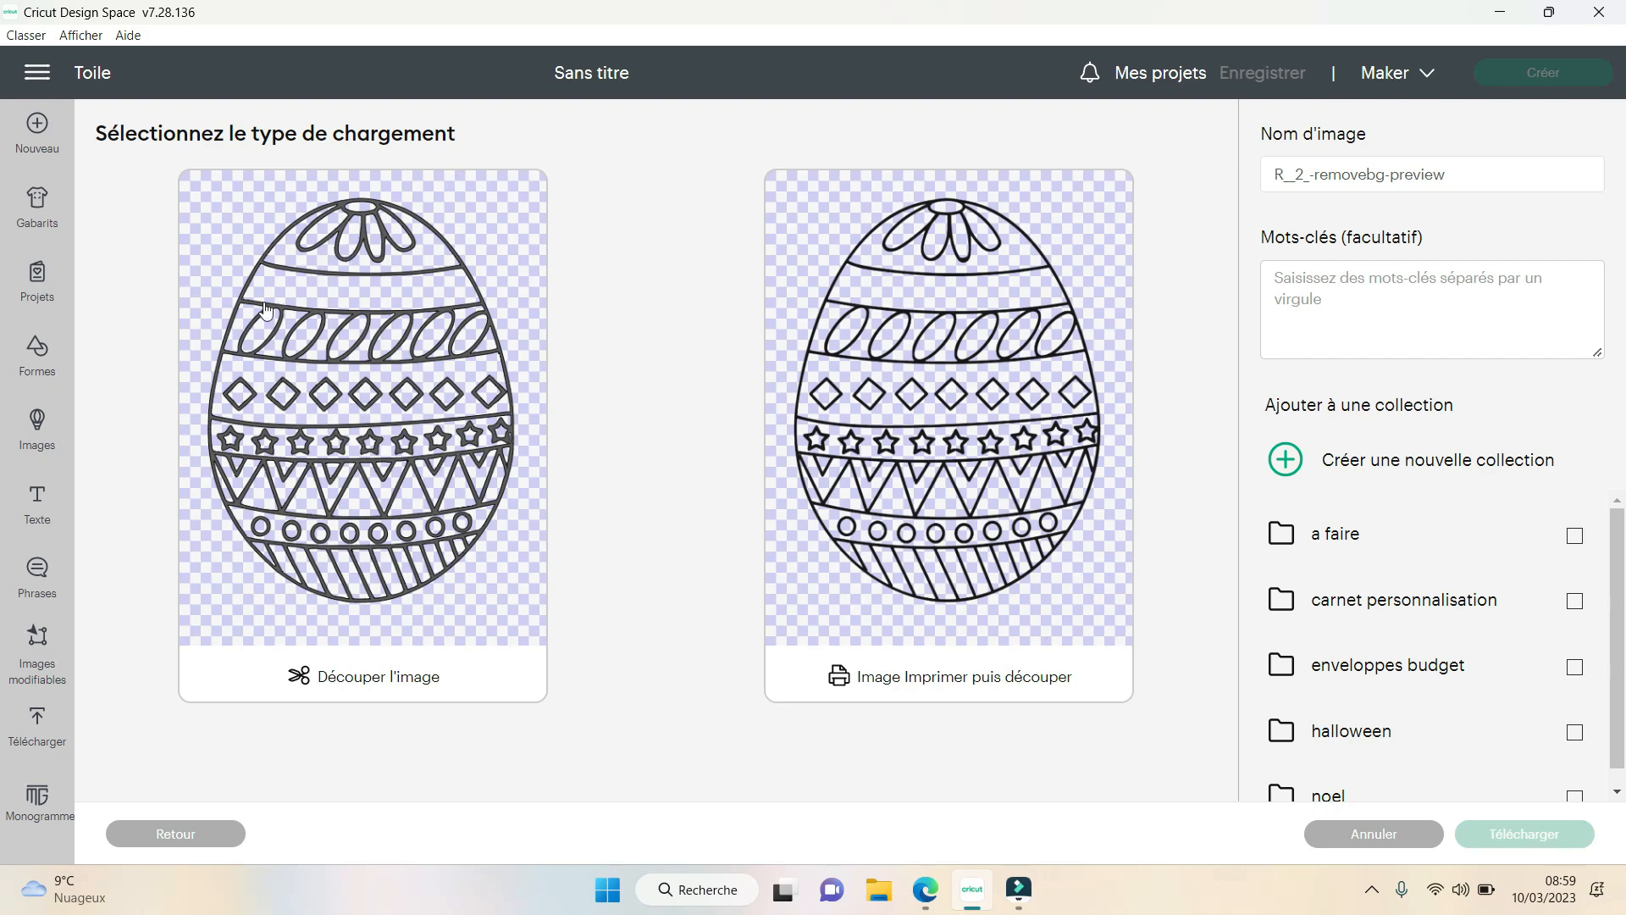
left_click(319, 373)
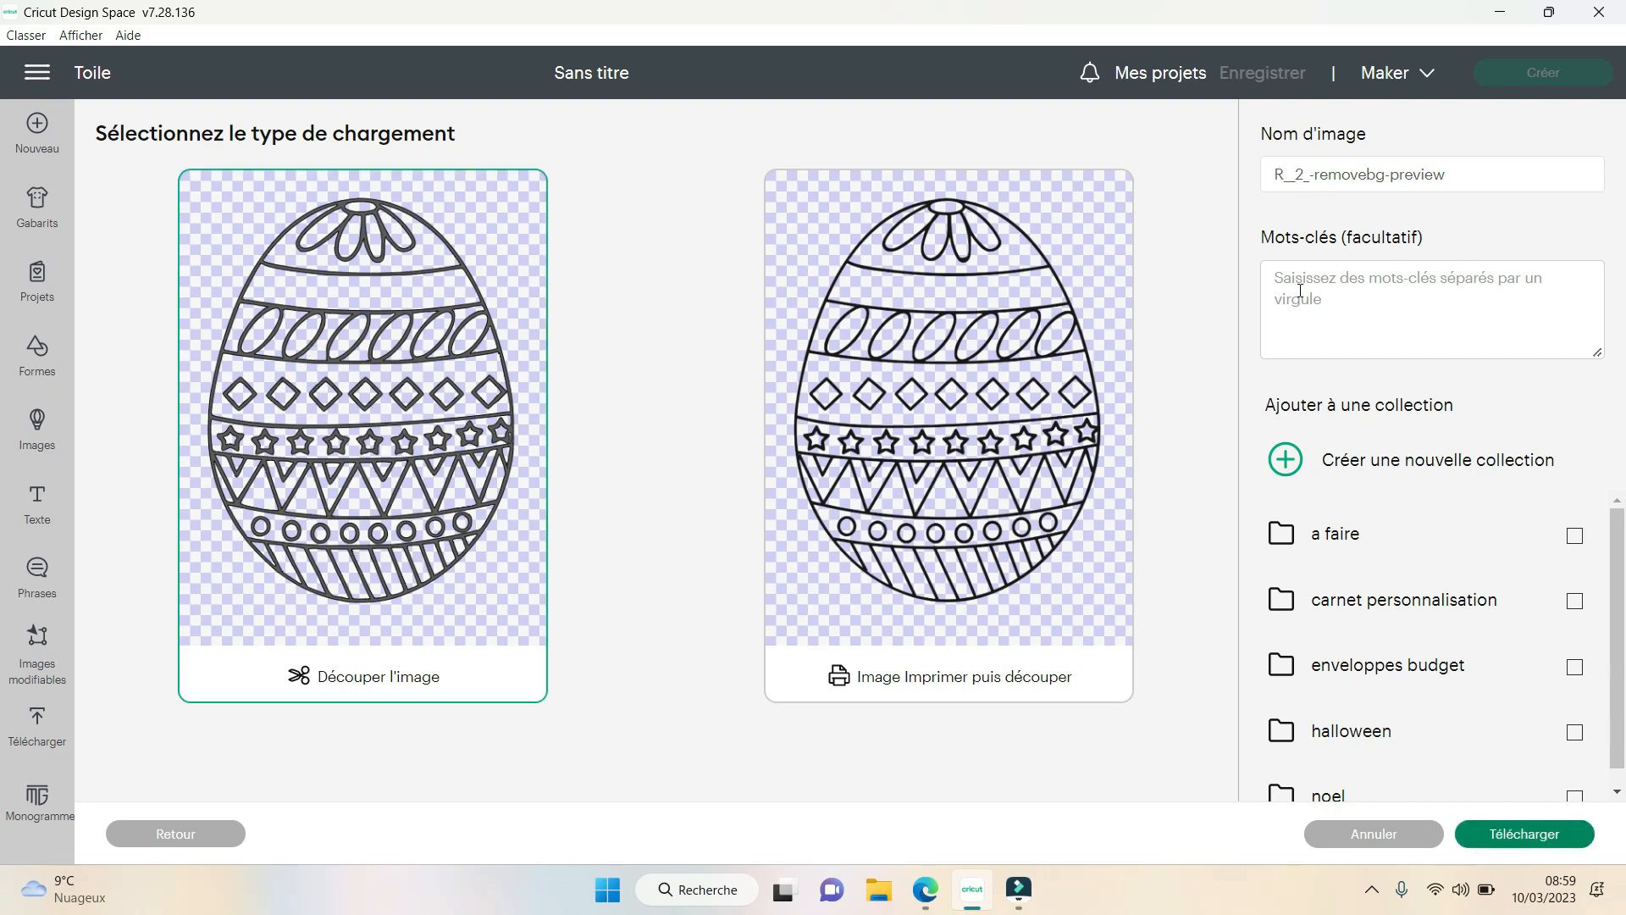
scroll(1414, 520, "down", 1)
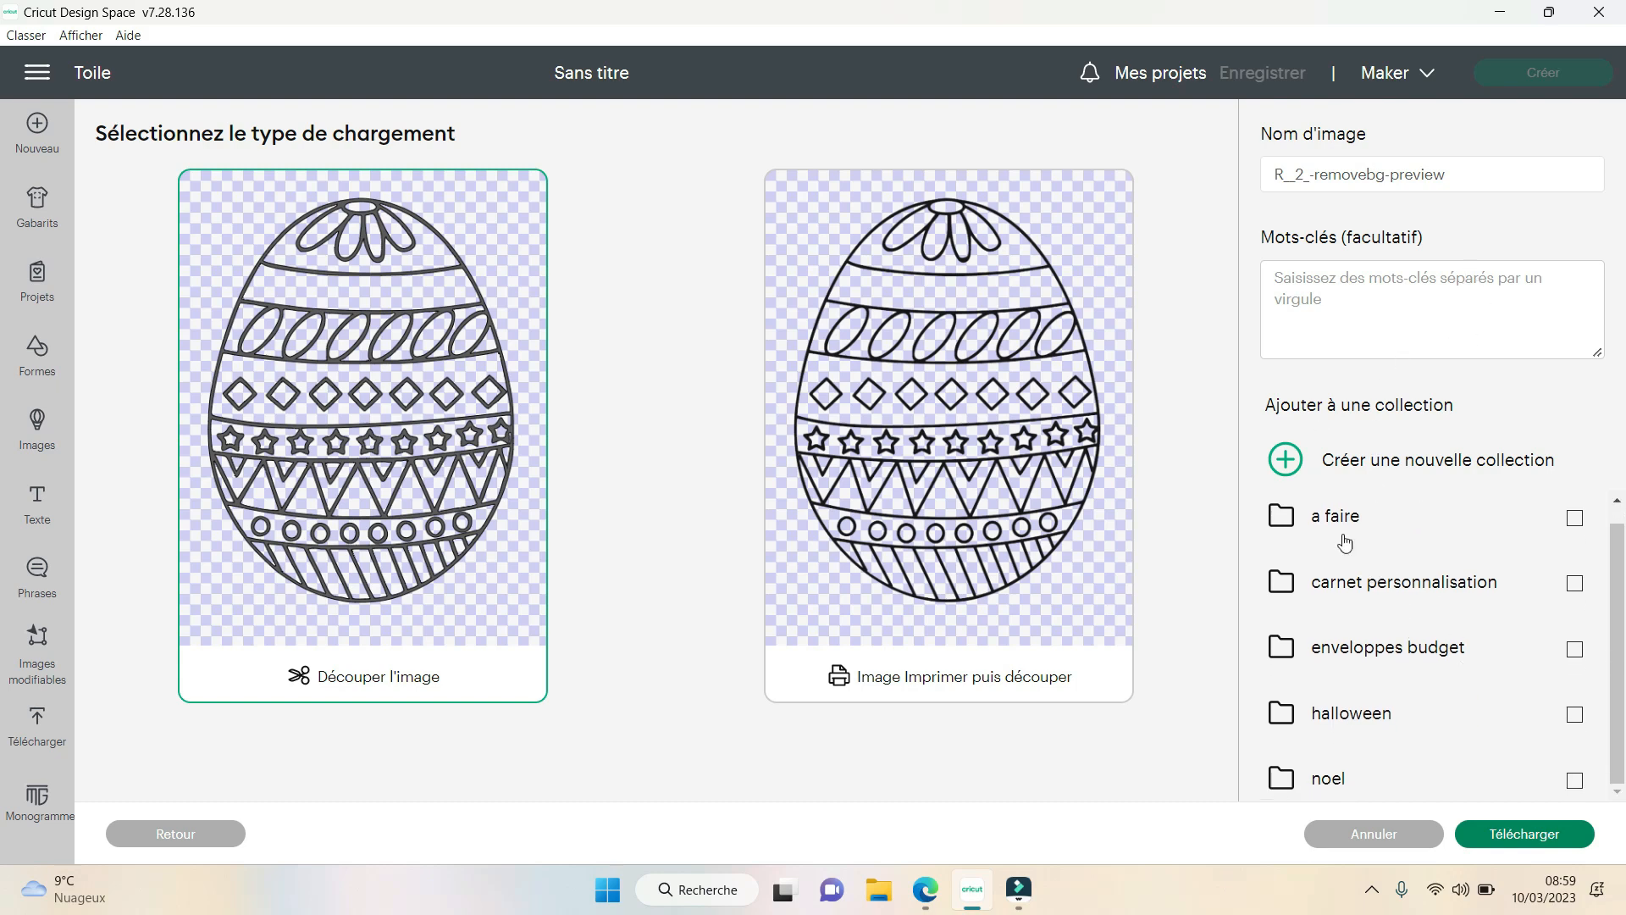
left_click(1543, 839)
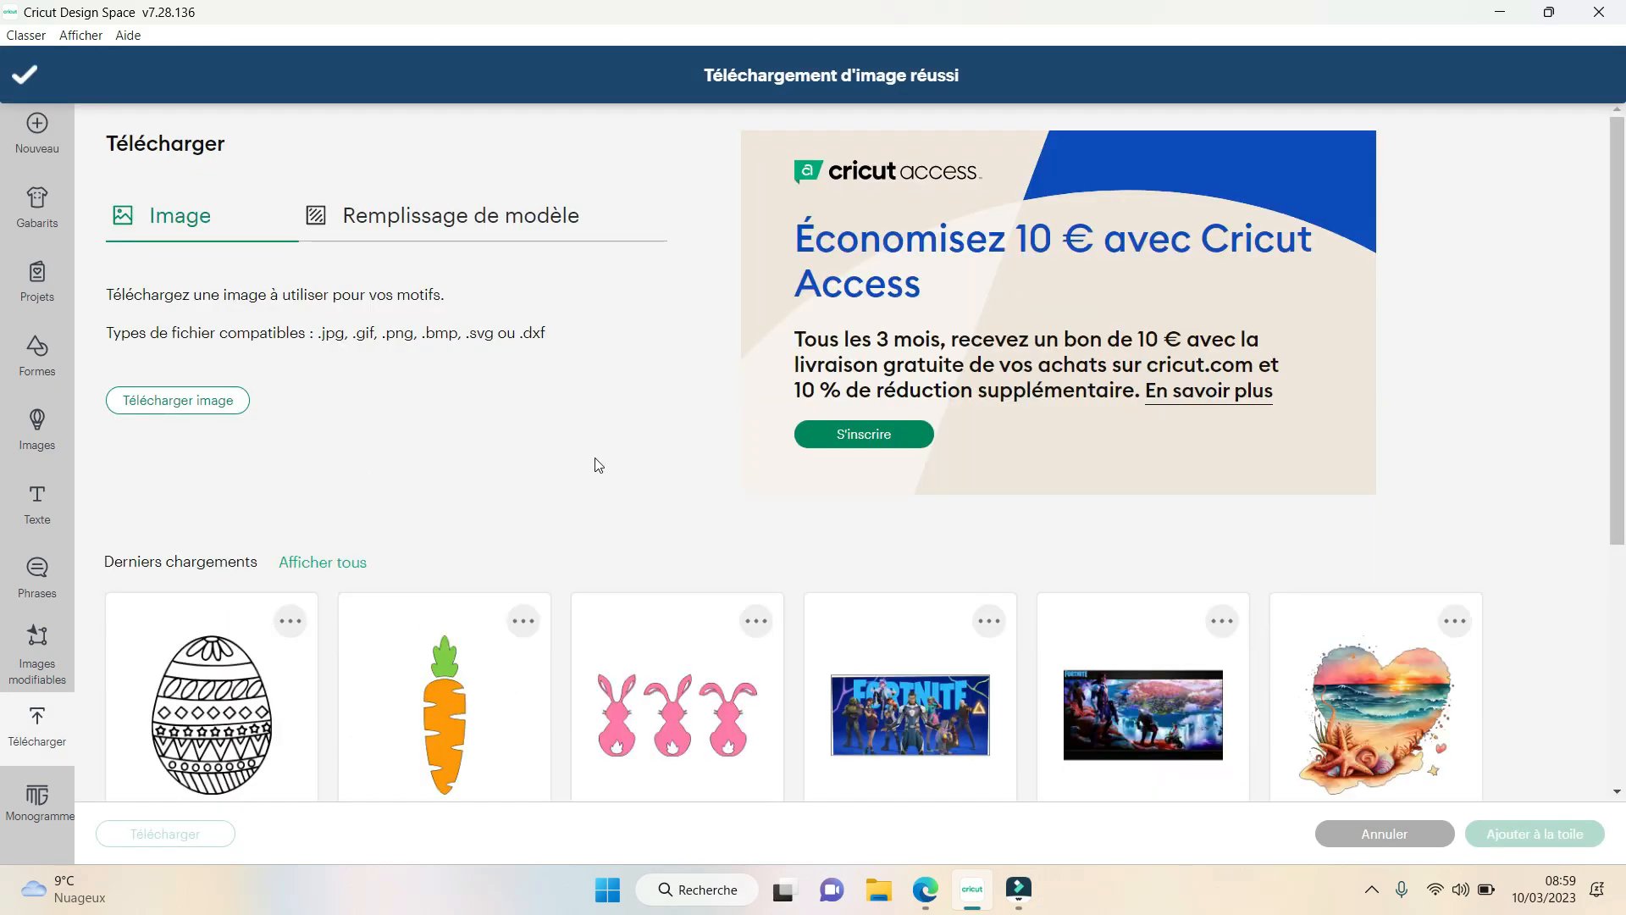
- Add the newly uploaded egg from the recent uploads to the canvas
scroll(508, 381, "down", 3)
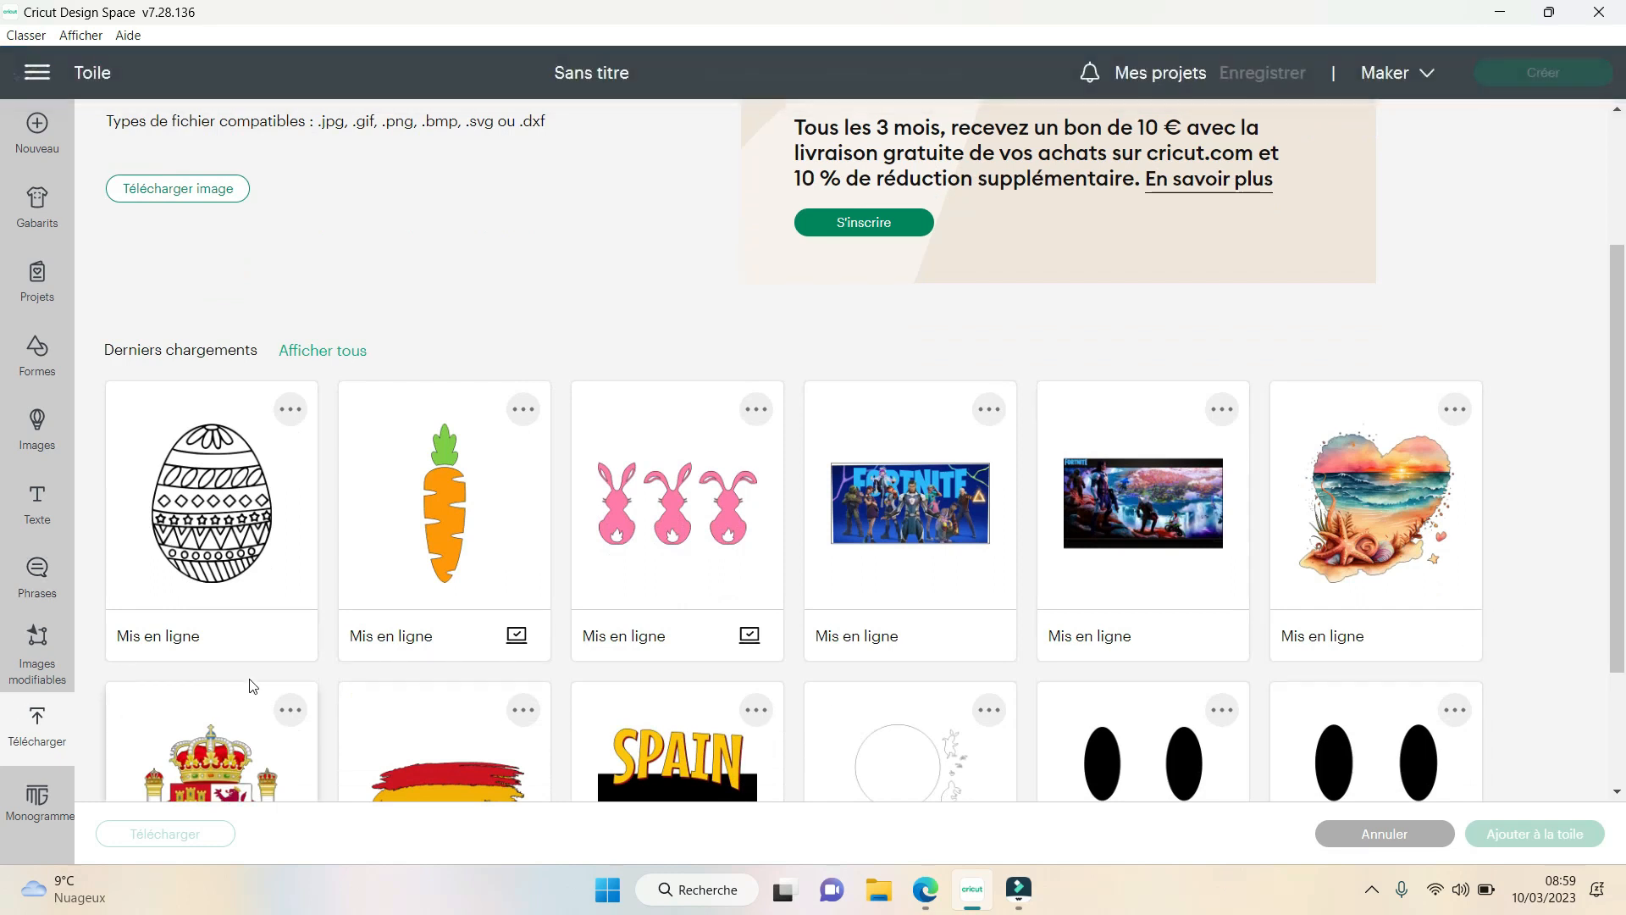
left_click(203, 460)
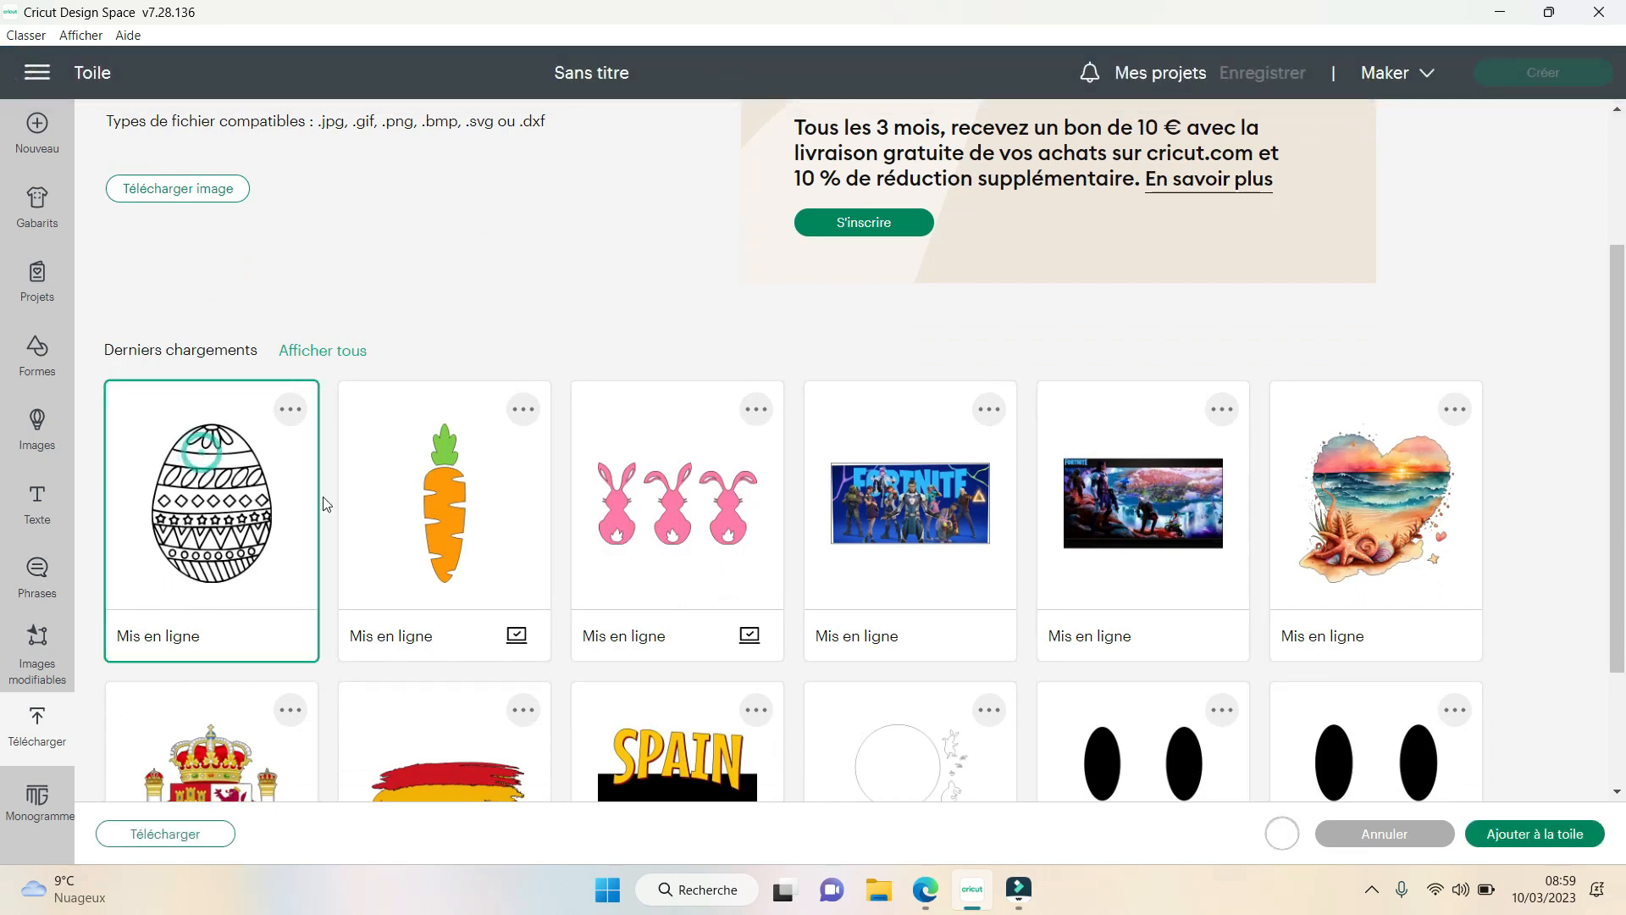
left_click(1518, 836)
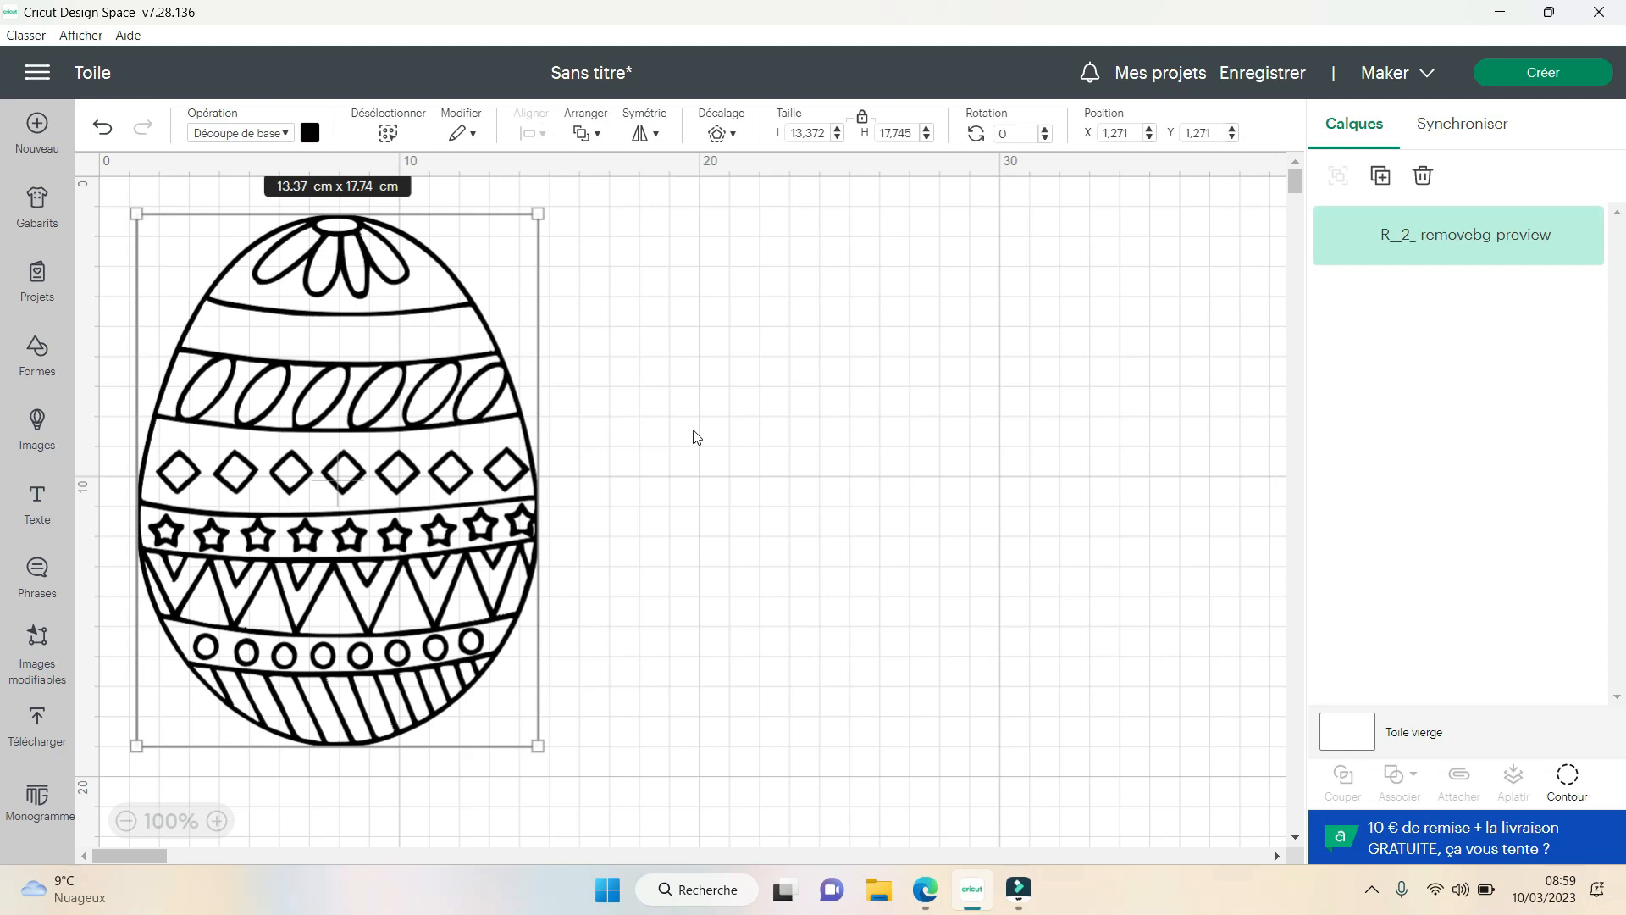
- Move the egg to several trial positions around the upper part of the canvas
left_click_drag(364, 460, 605, 499)
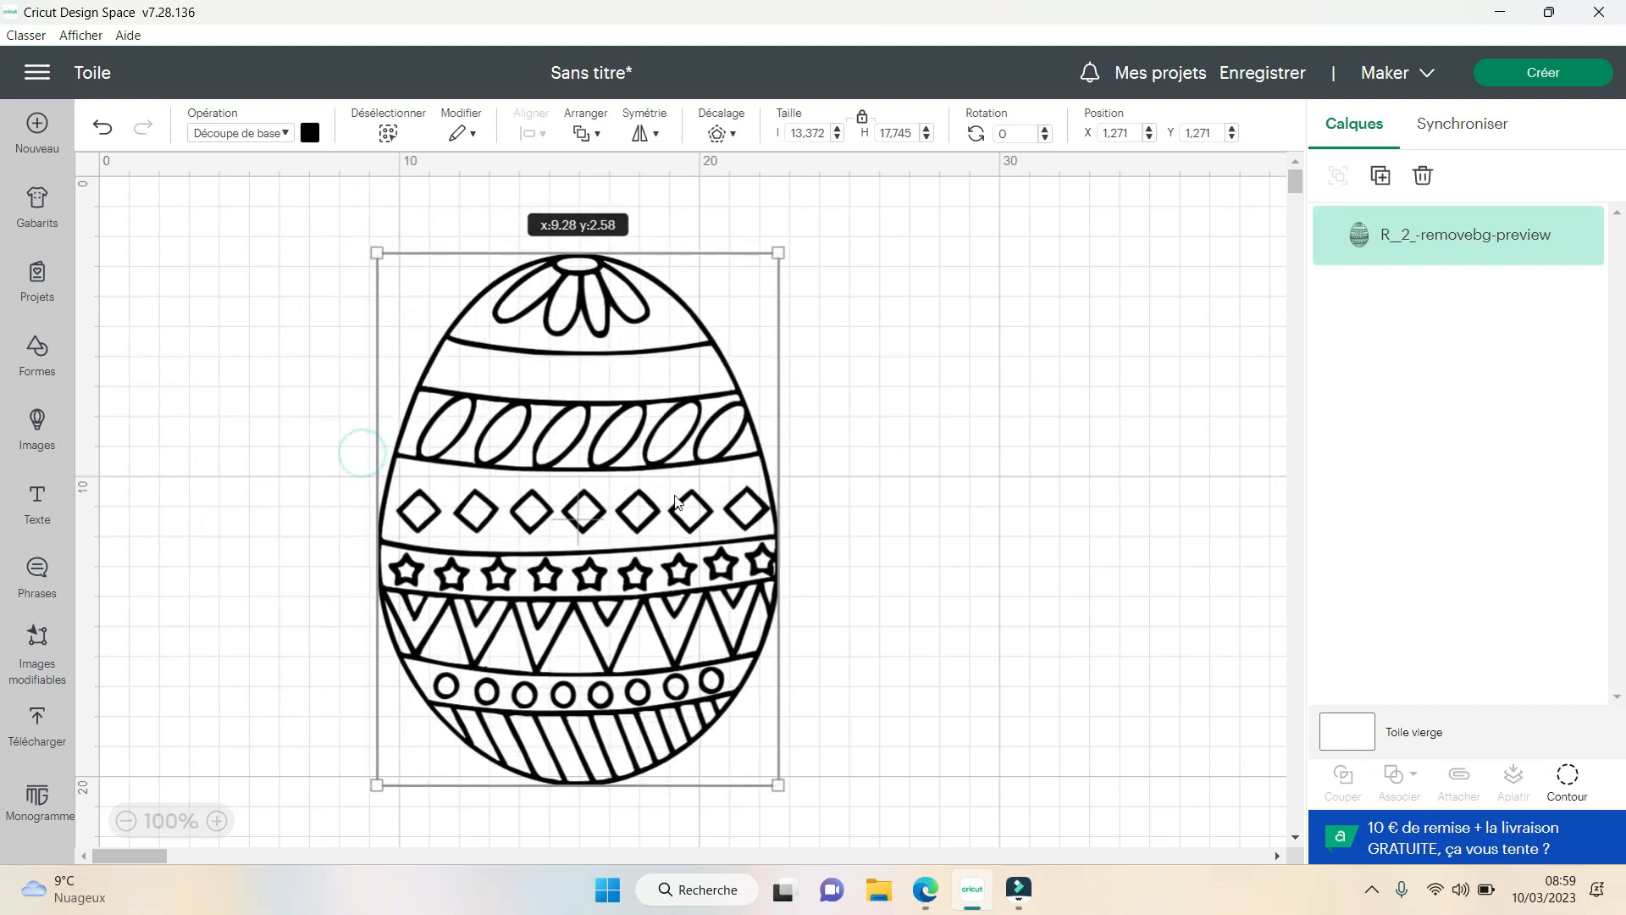
left_click(919, 469)
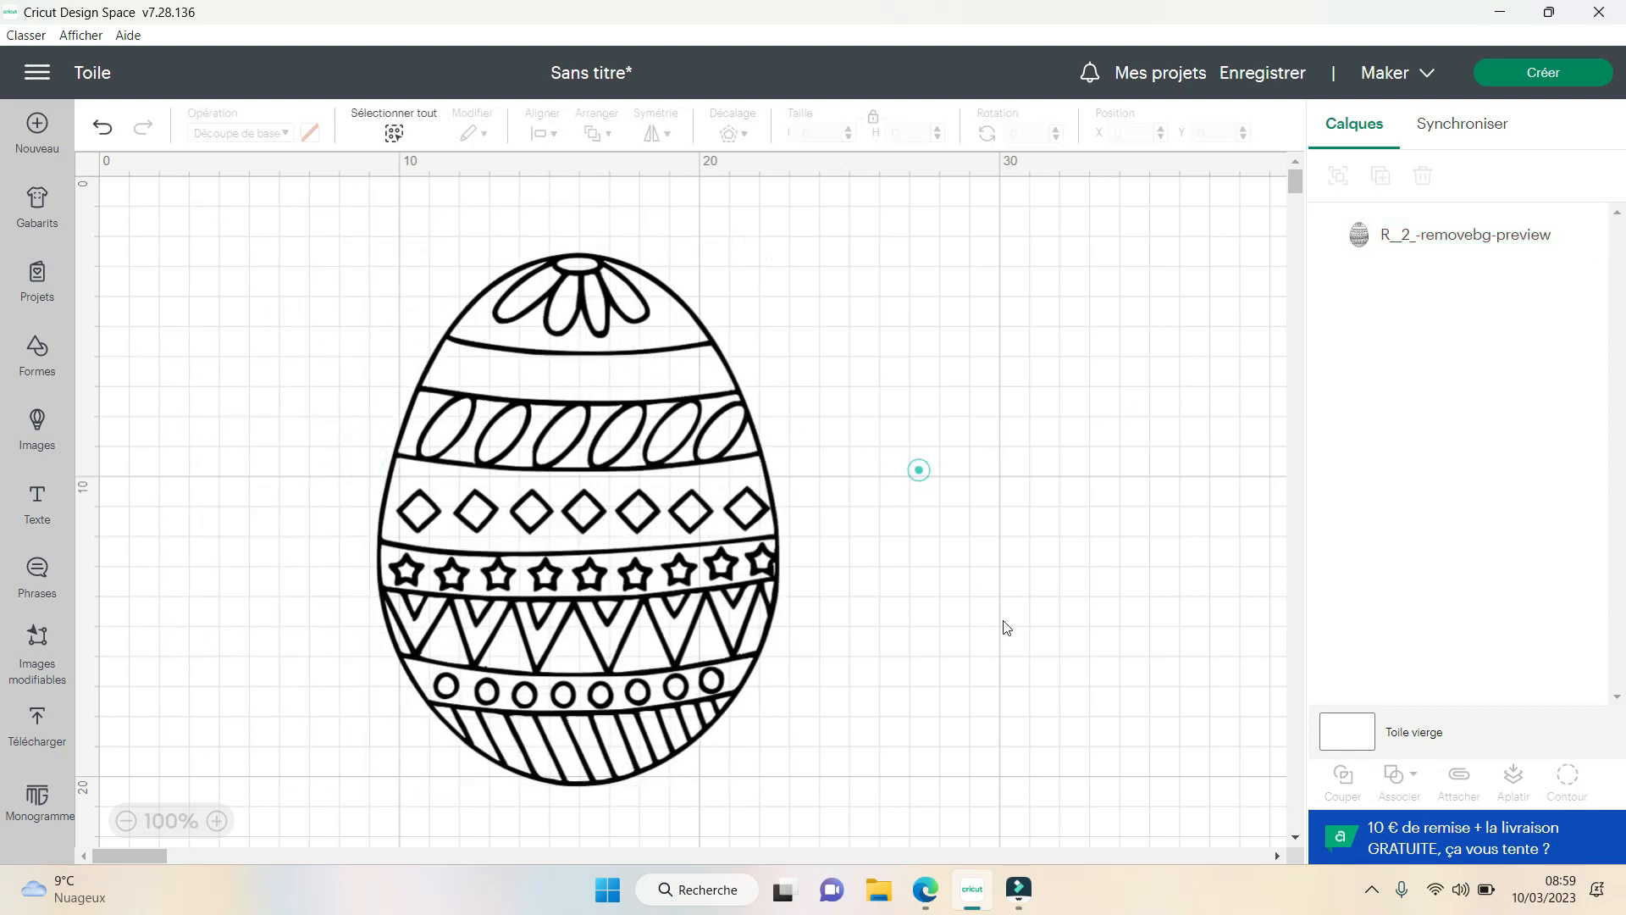
left_click(564, 481)
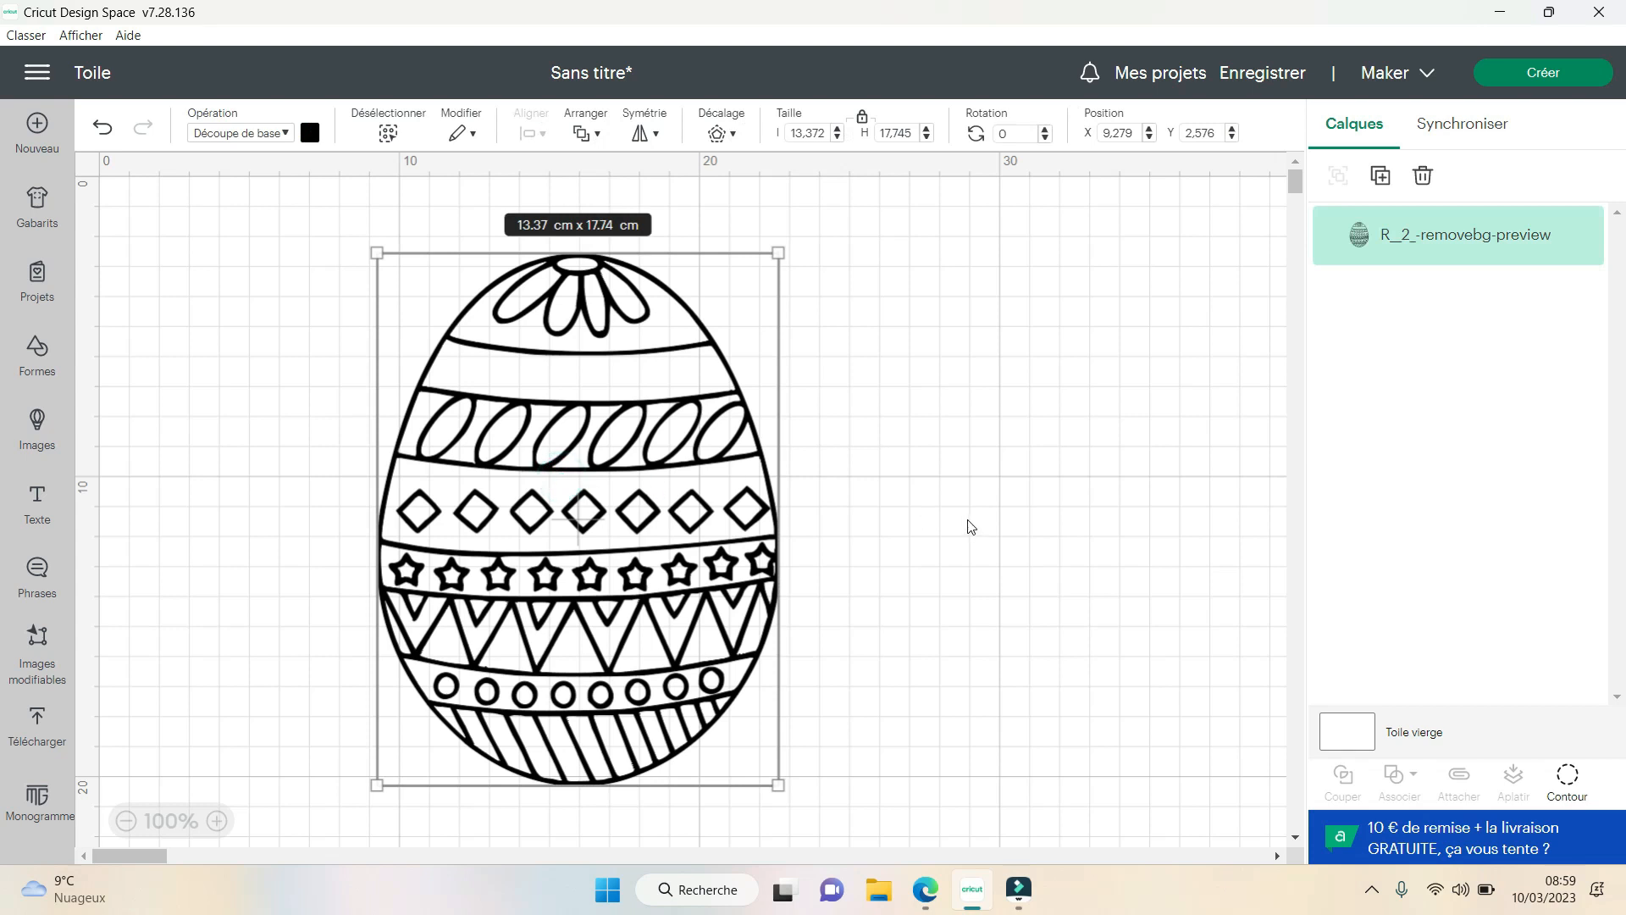
left_click_drag(606, 542, 441, 527)
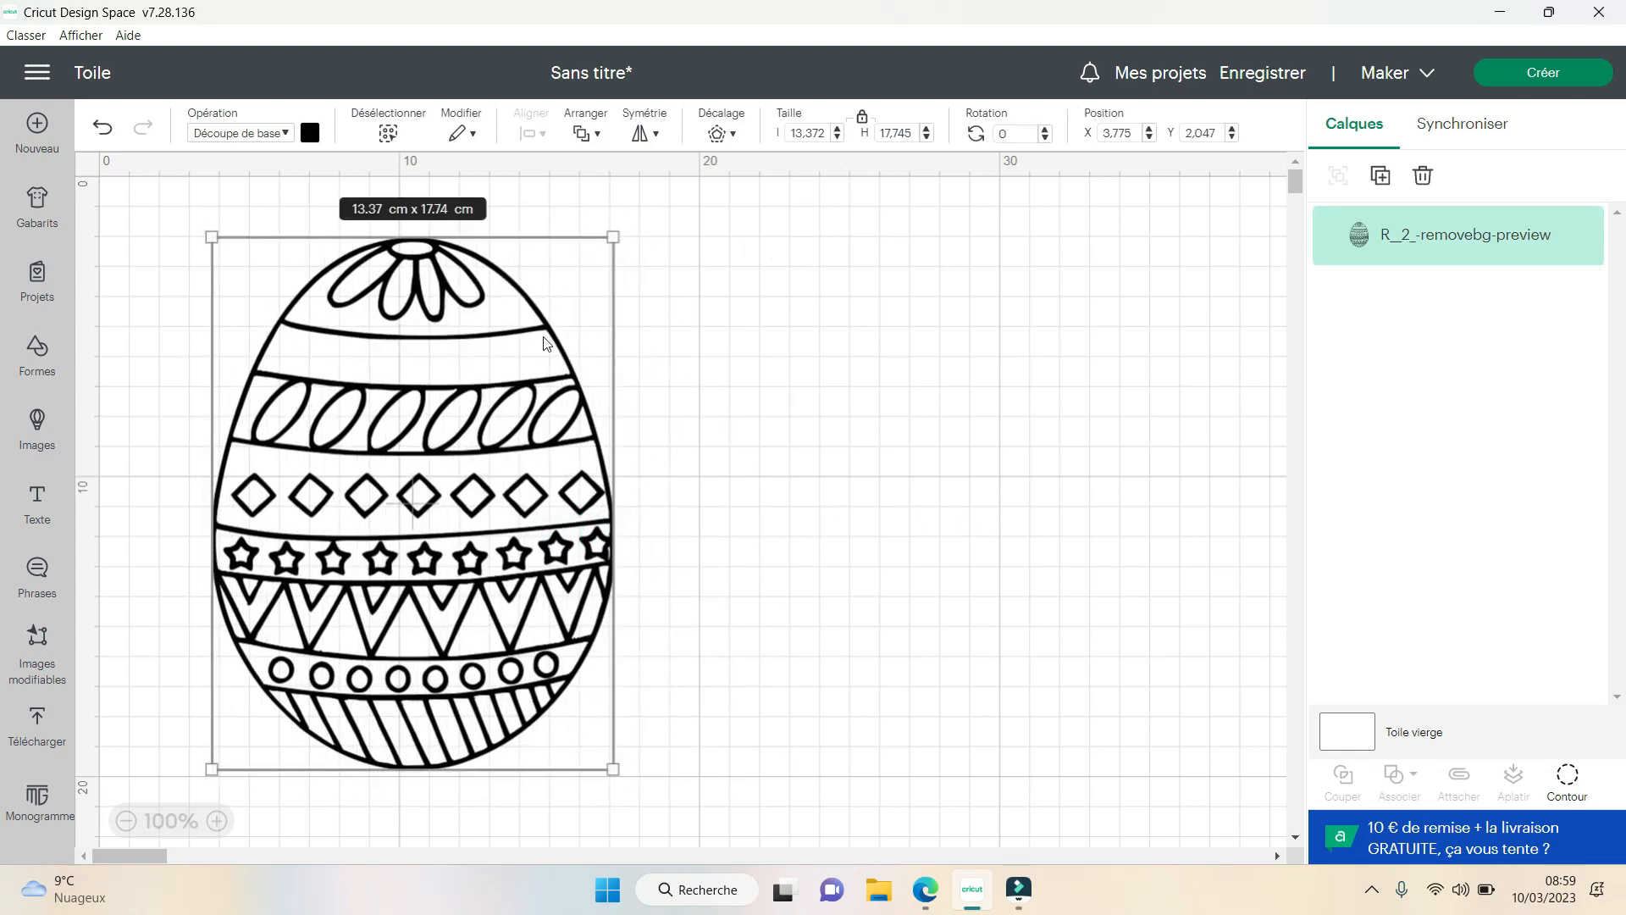
left_click_drag(544, 342, 685, 322)
left_click(889, 455)
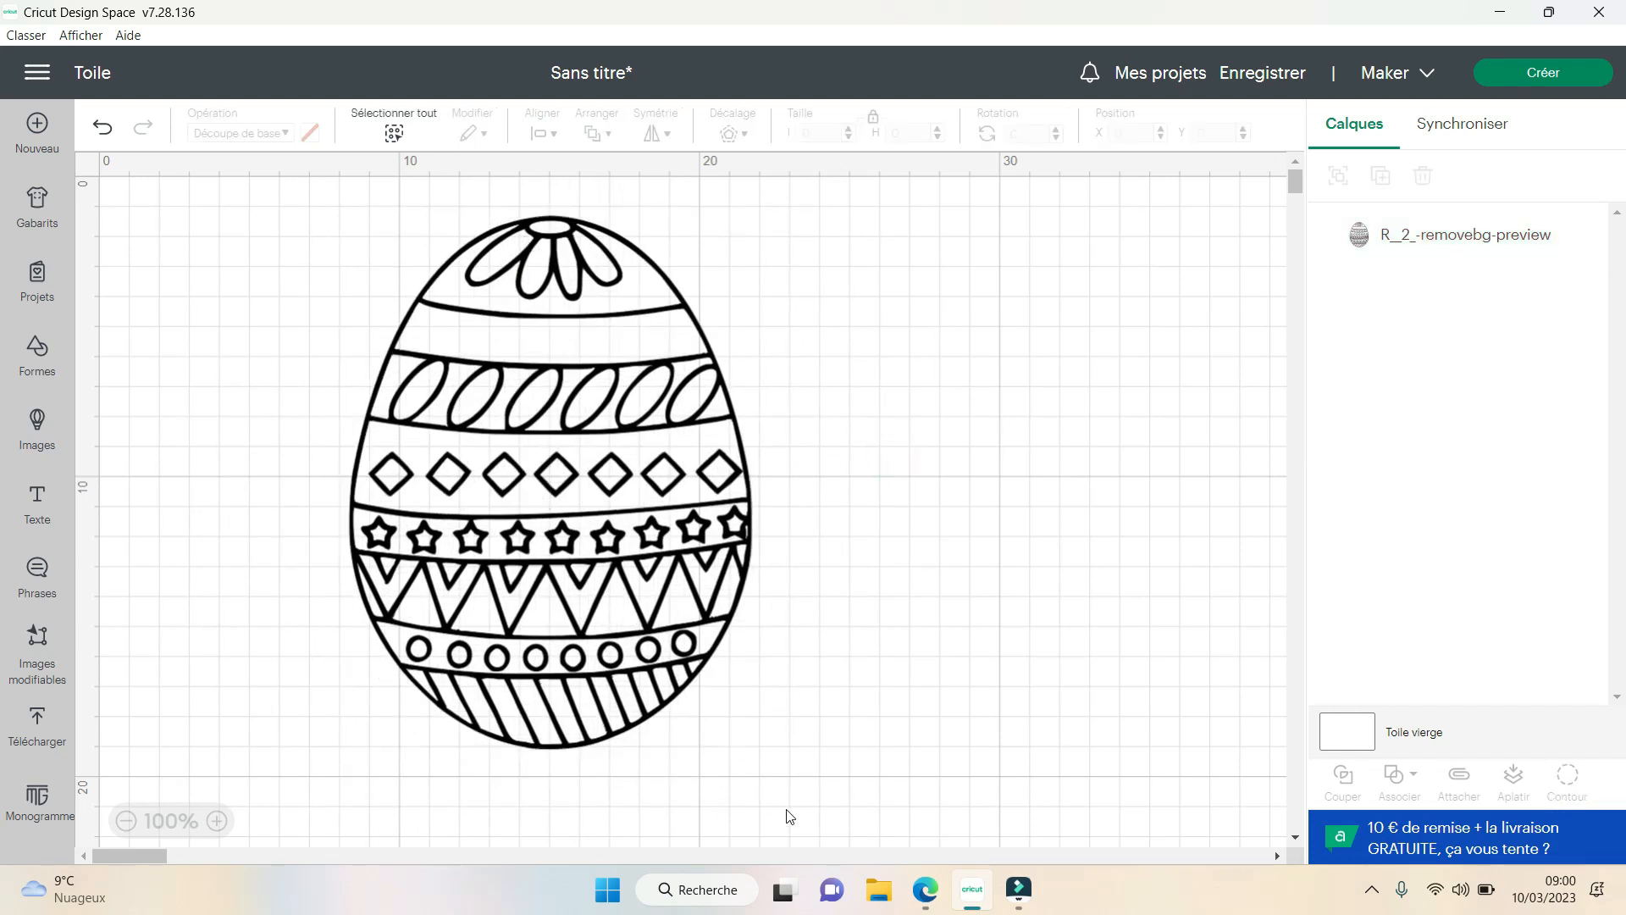
- Try orange as the egg's material colour and shift the egg slightly lower on the canvas
left_click(651, 656)
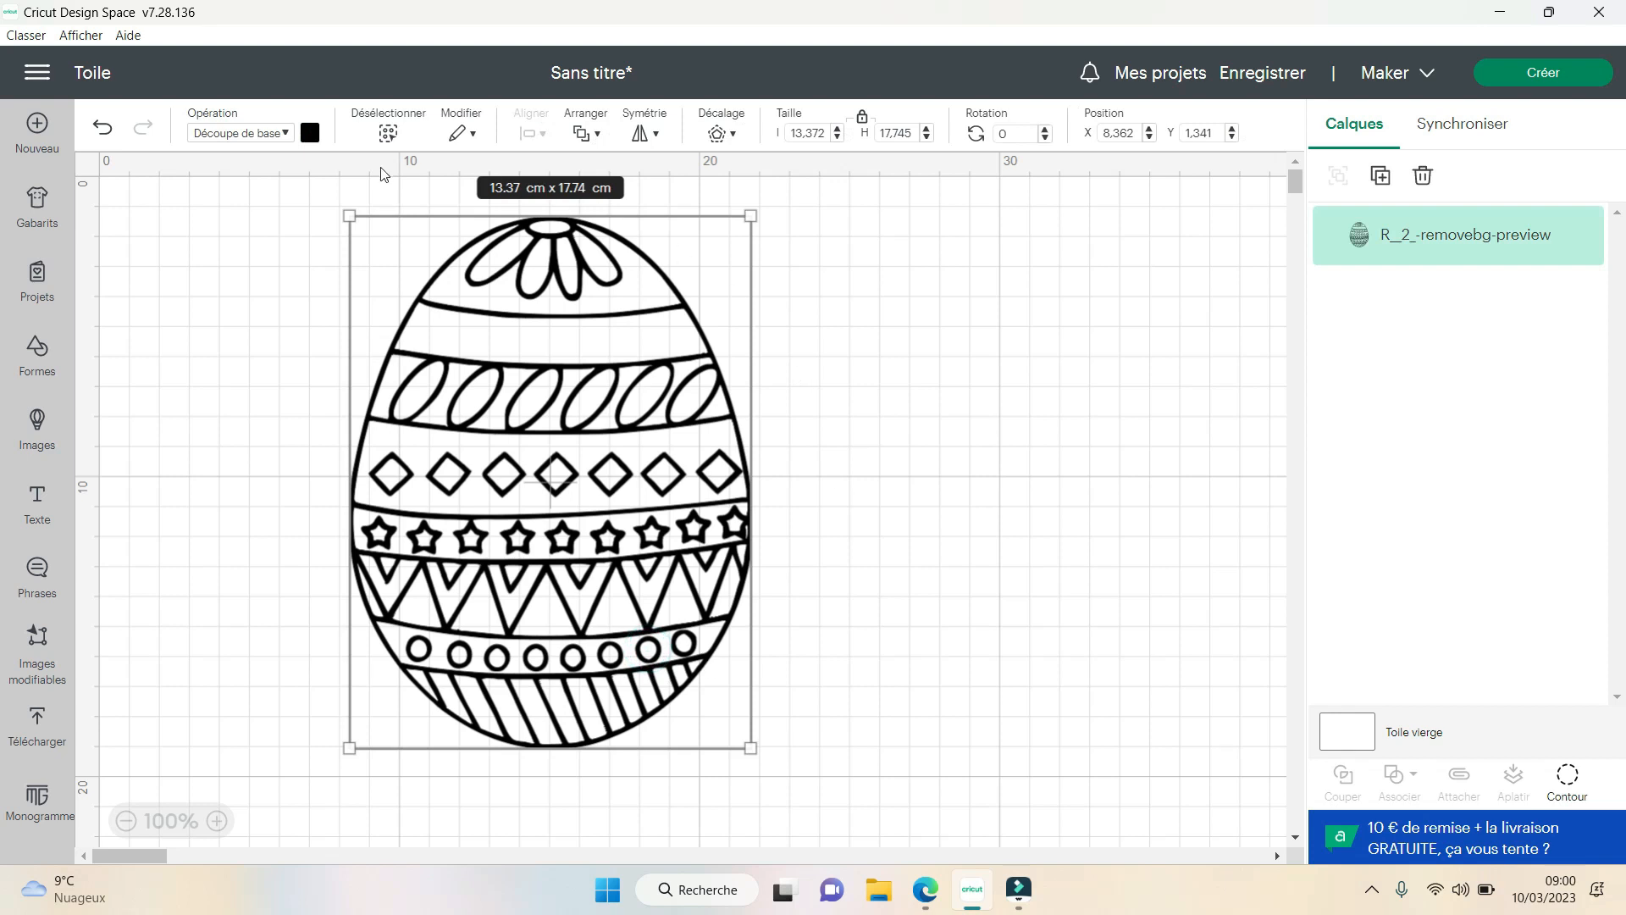
left_click(310, 134)
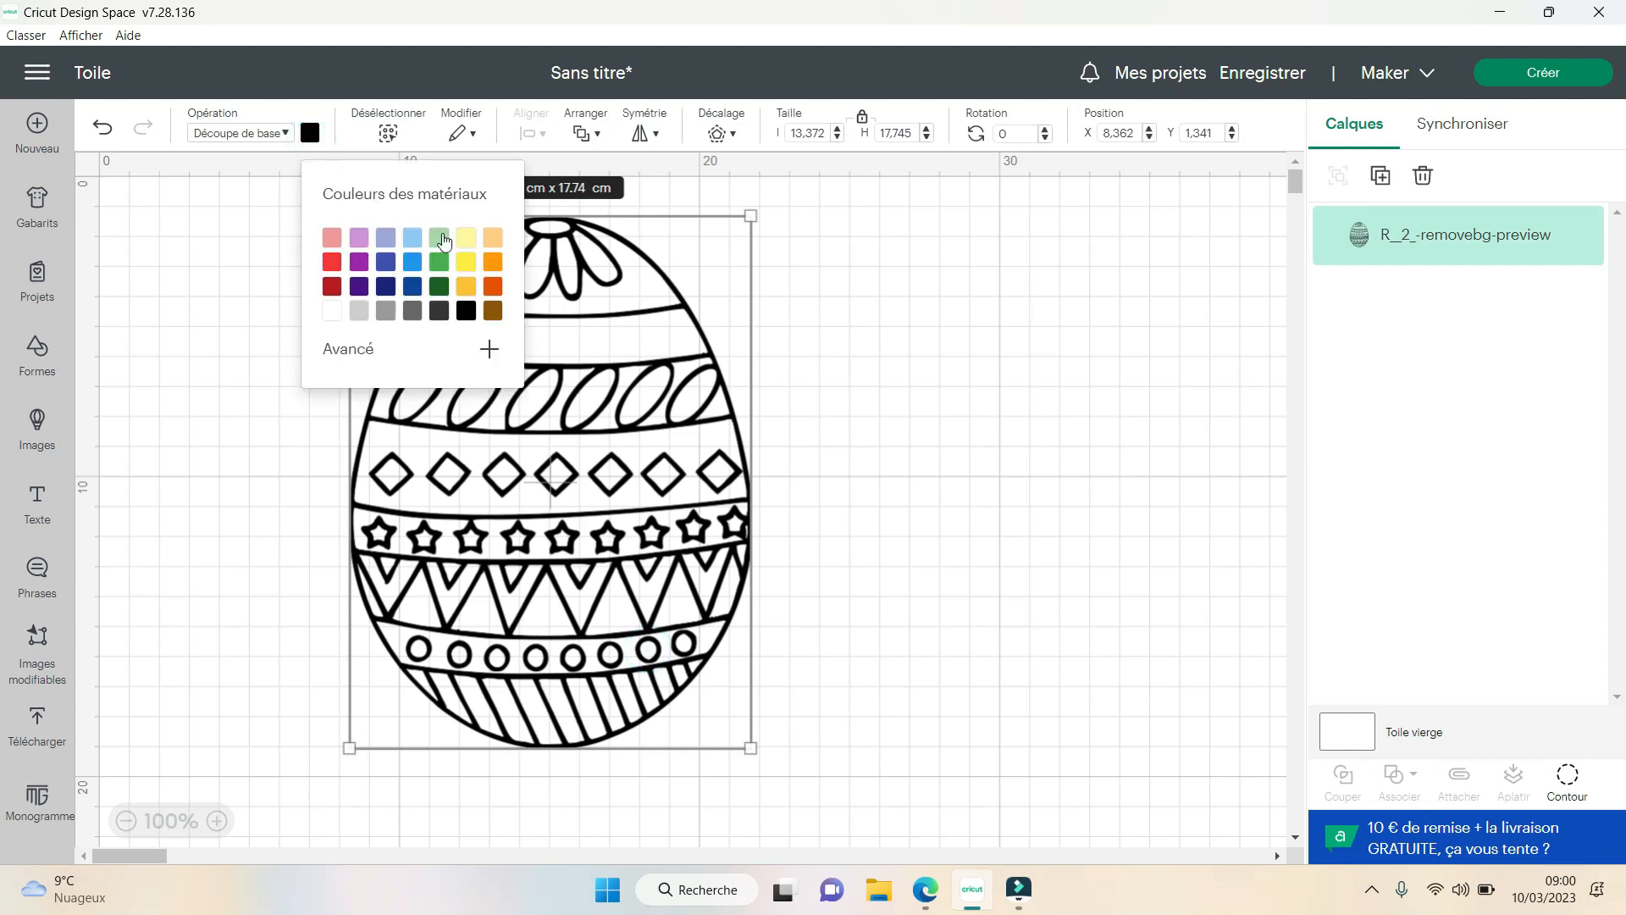
left_click(493, 268)
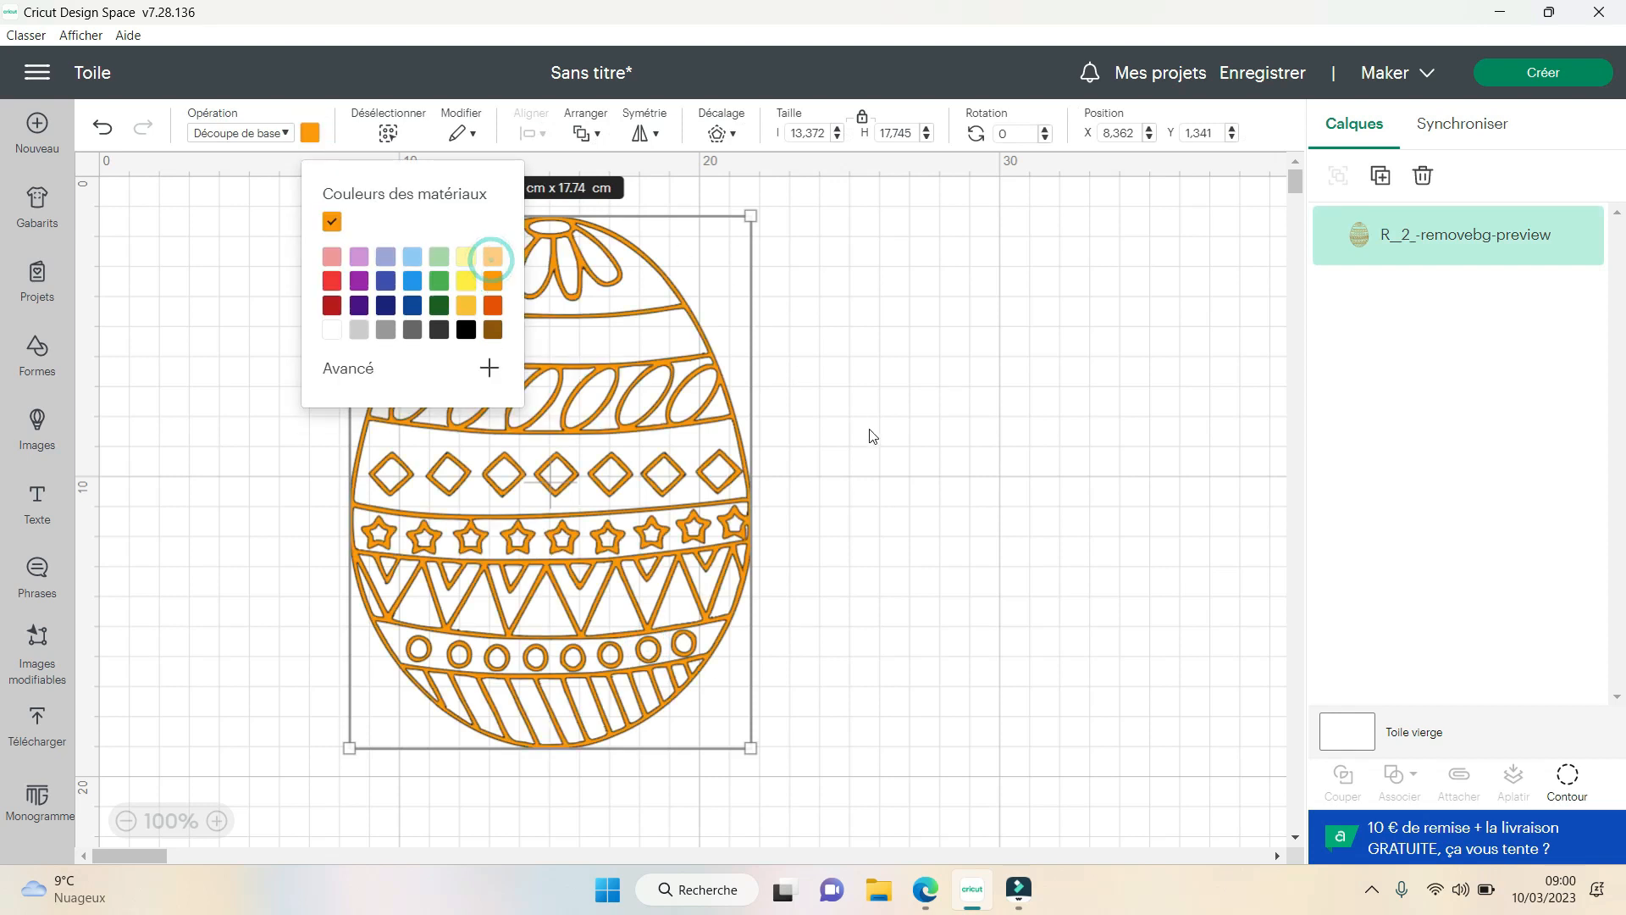
left_click(923, 511)
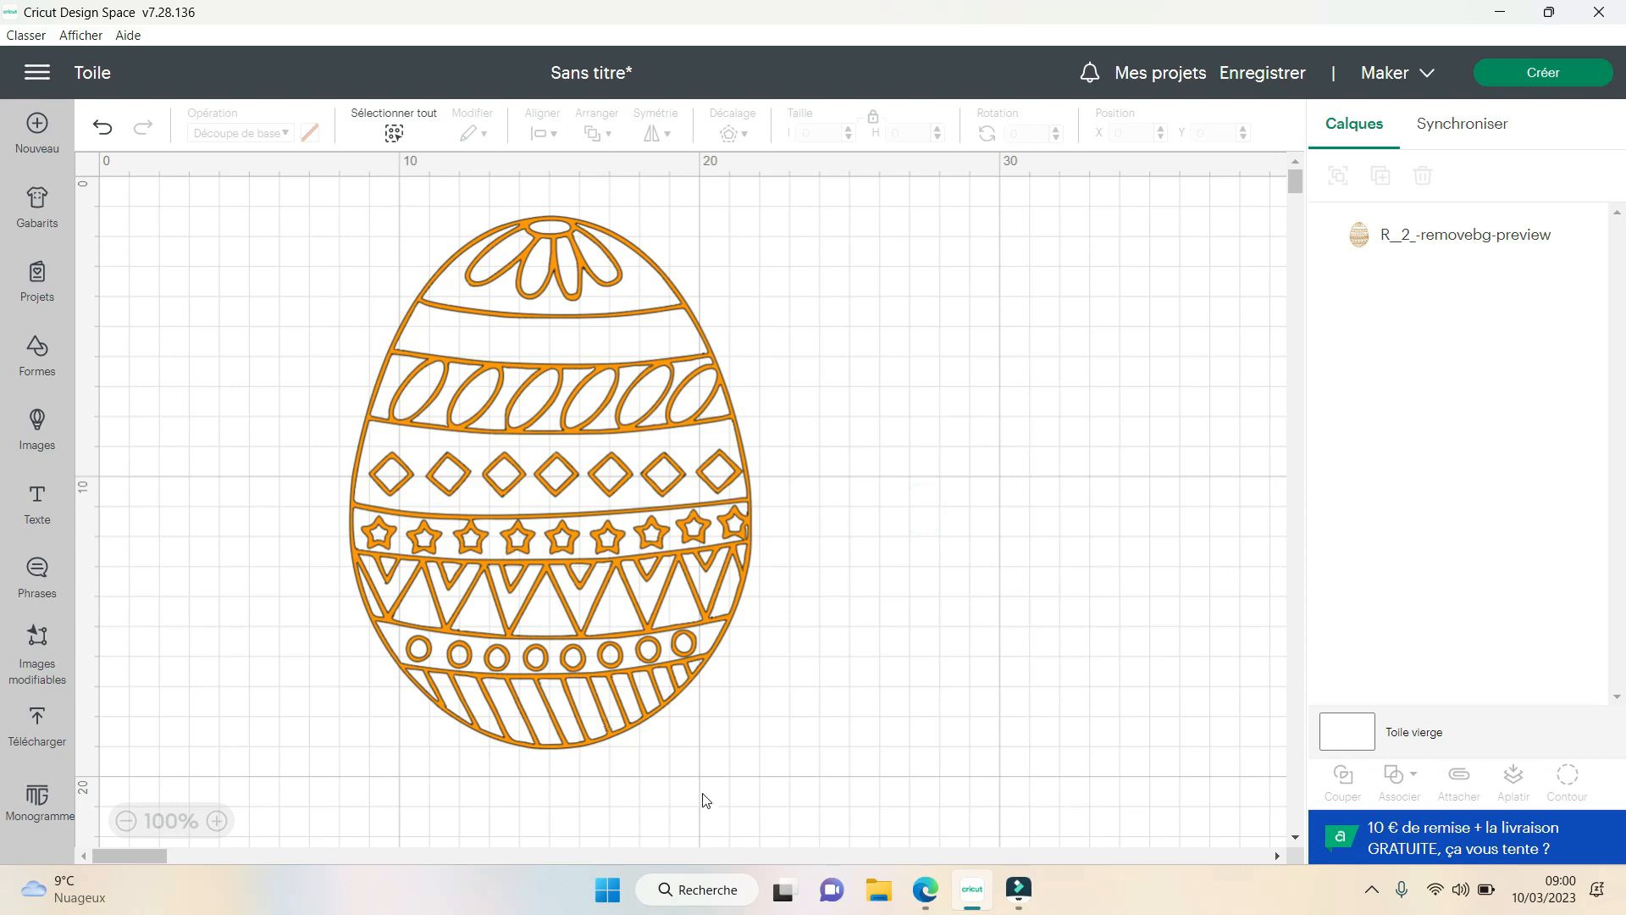
left_click_drag(662, 645, 663, 681)
left_click(919, 583)
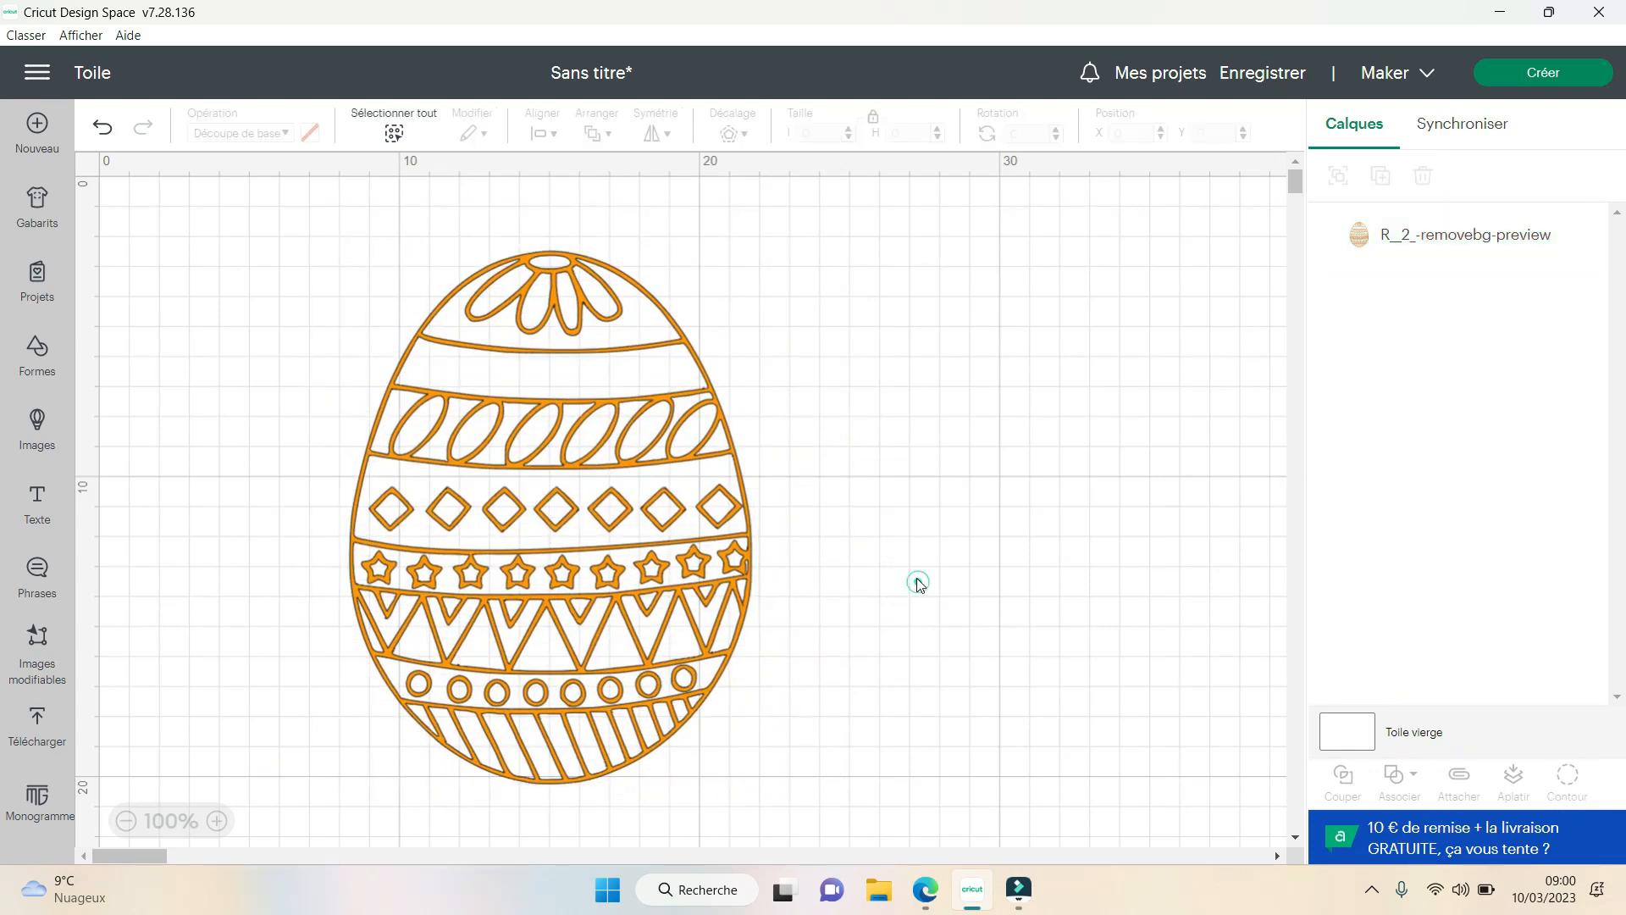
- Set the egg's material colour to black and place the egg near the canvas's upper-left corner
left_click(663, 516)
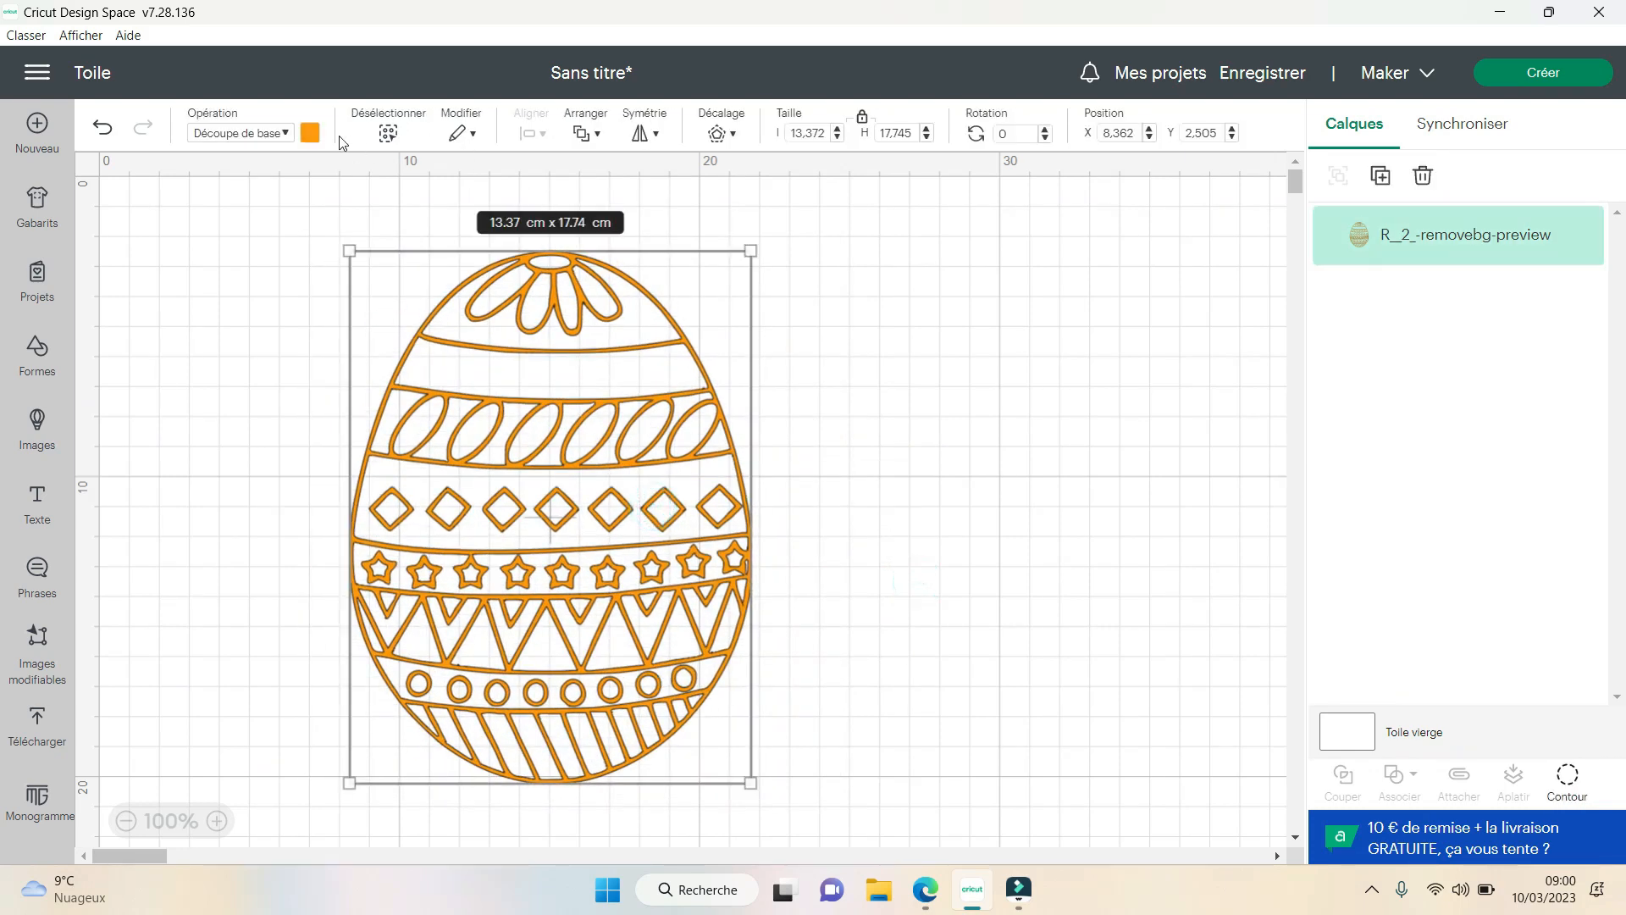
left_click(311, 137)
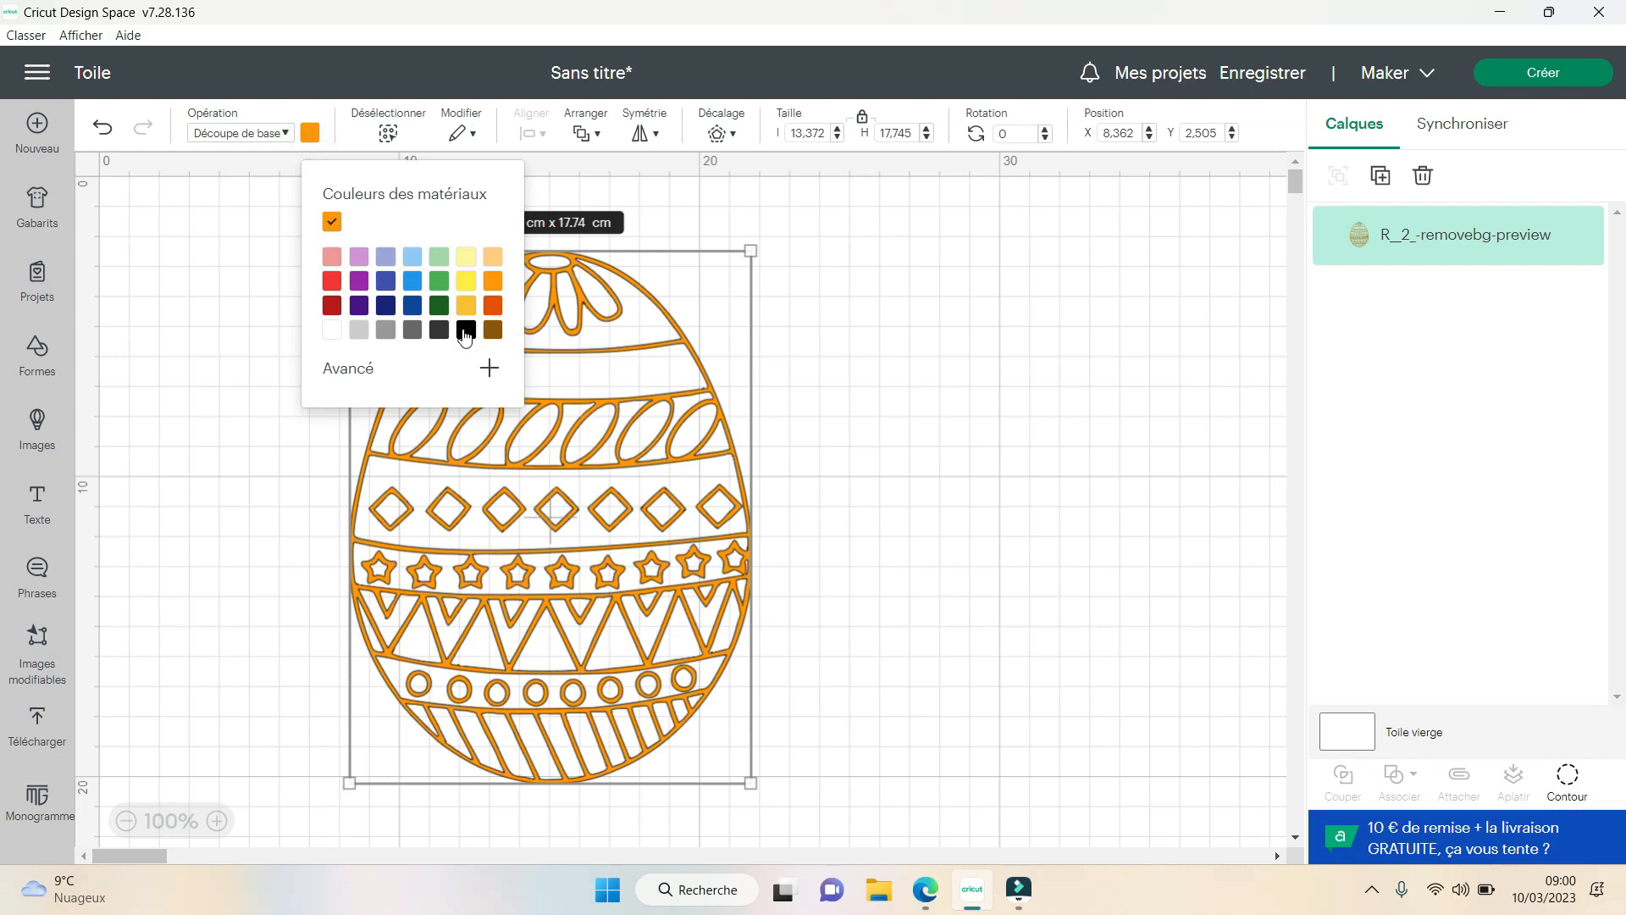
left_click(877, 411)
left_click_drag(707, 503, 478, 515)
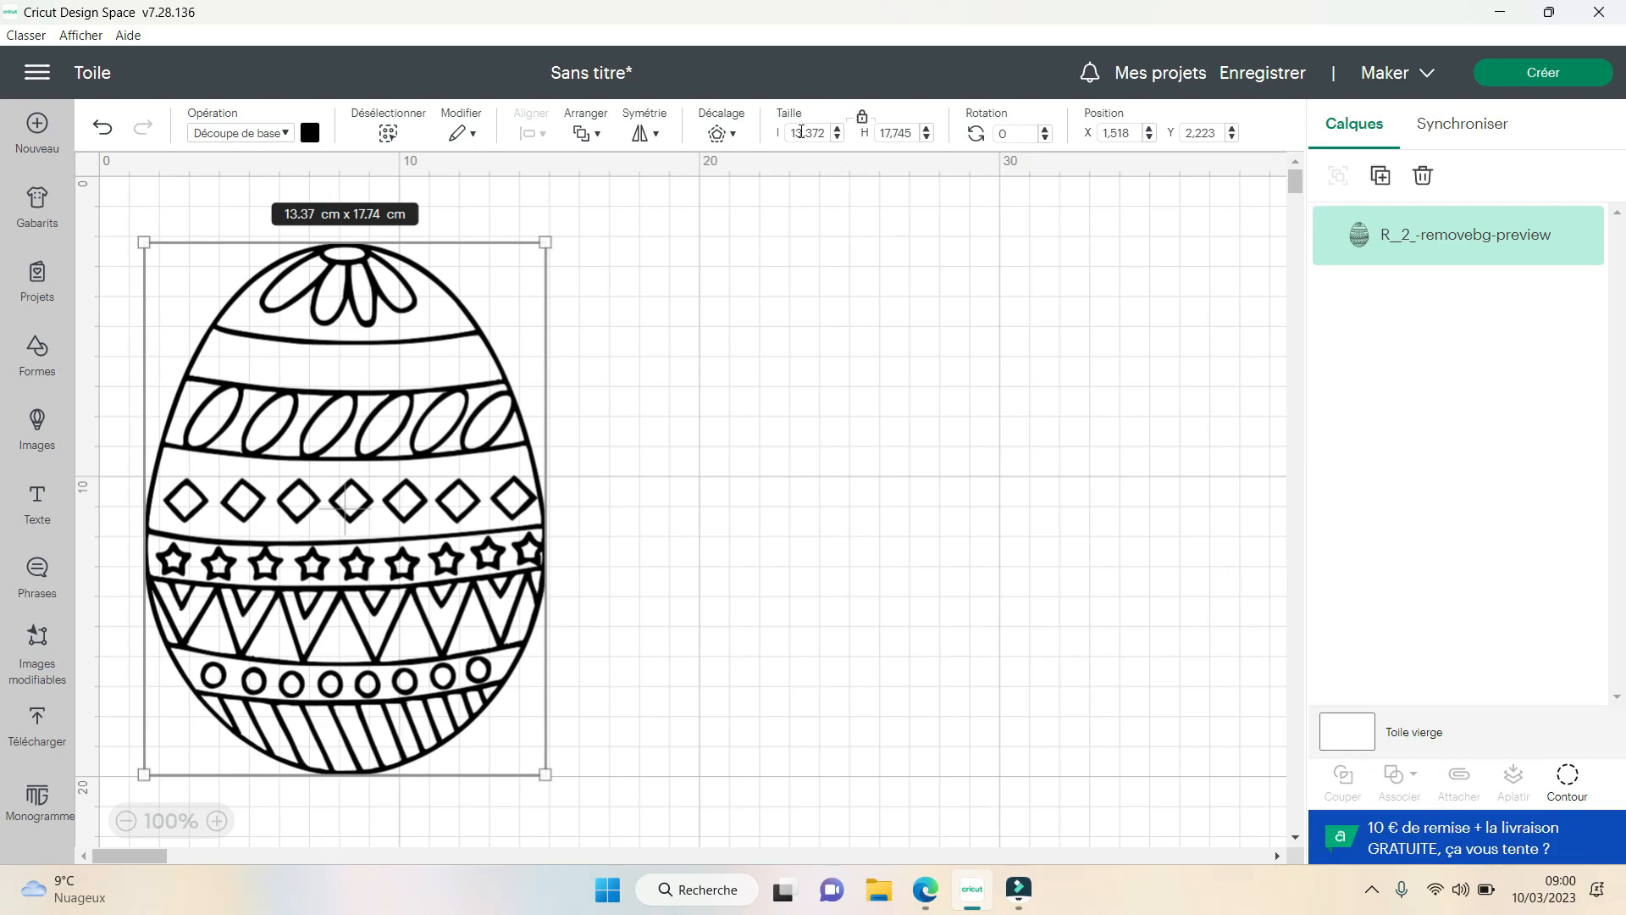
- Set the egg's width to 10.5 cm with its proportions locked
double_click(801, 131)
type("10,5")
key("Return")
left_click(807, 419)
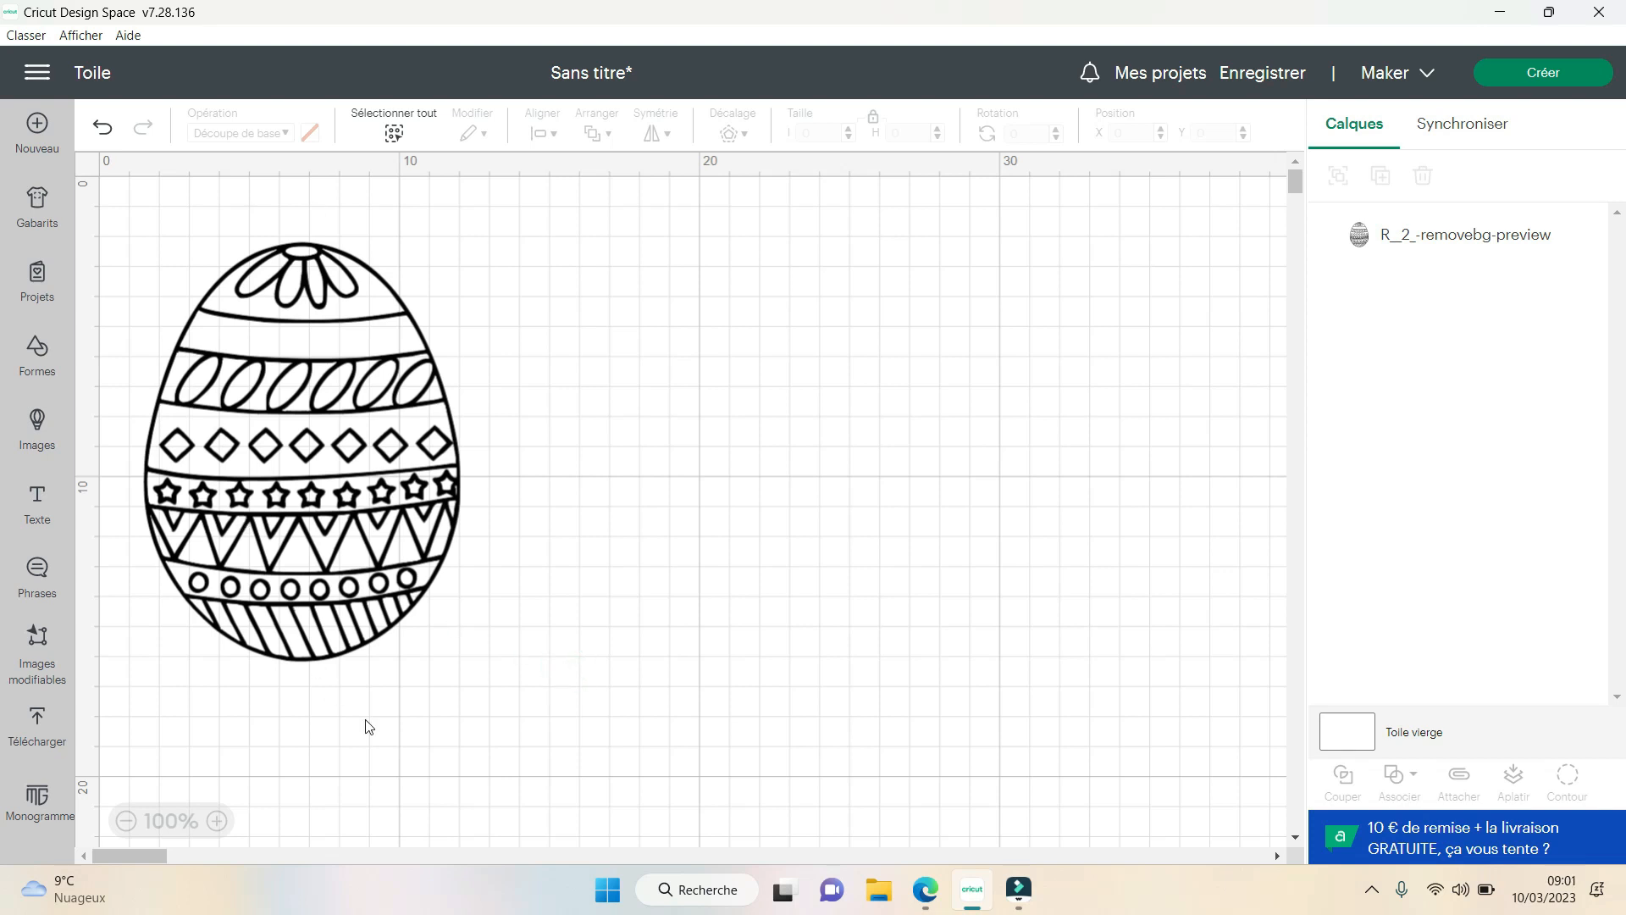
left_click(537, 661)
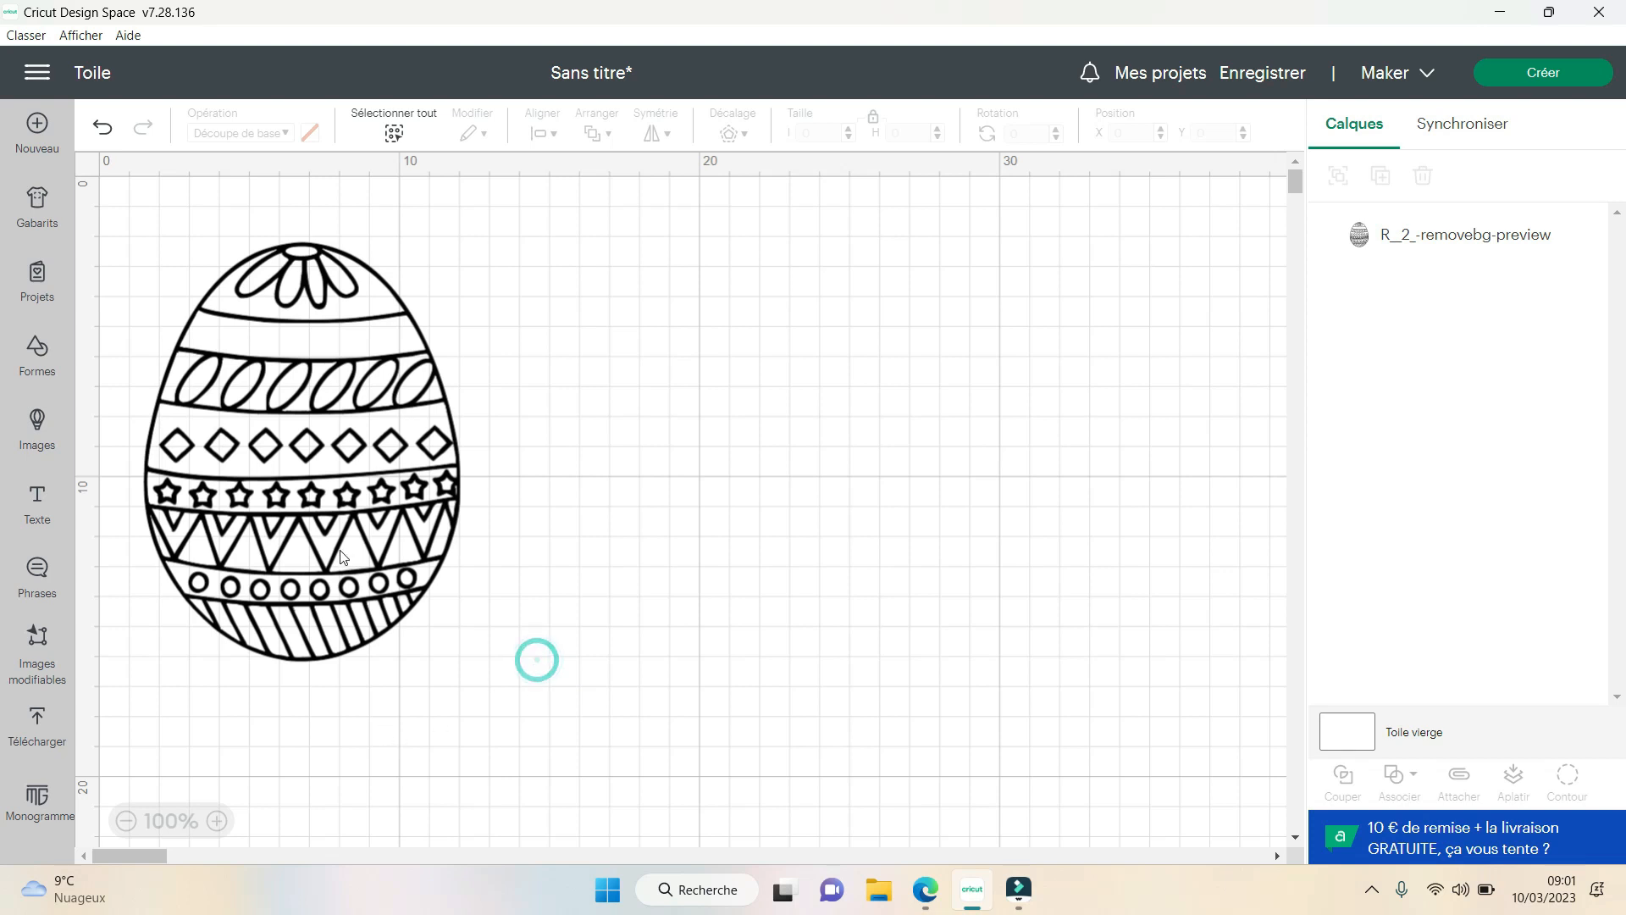
- Duplicate the resized egg and place the copy to the right of the original
left_click(263, 562)
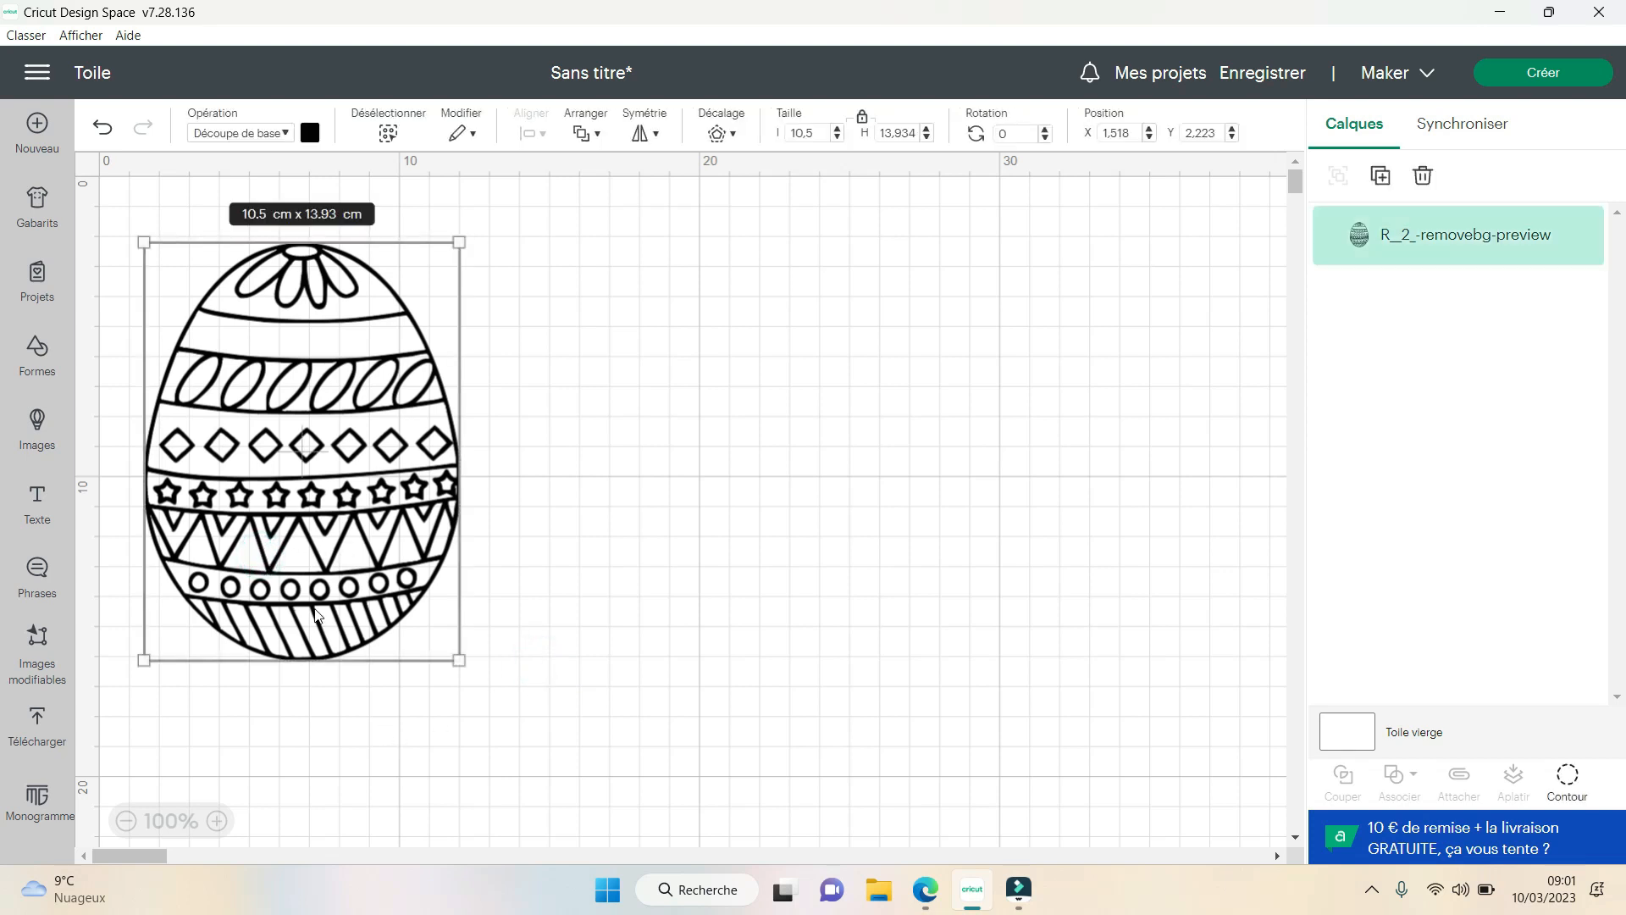
left_click(1380, 177)
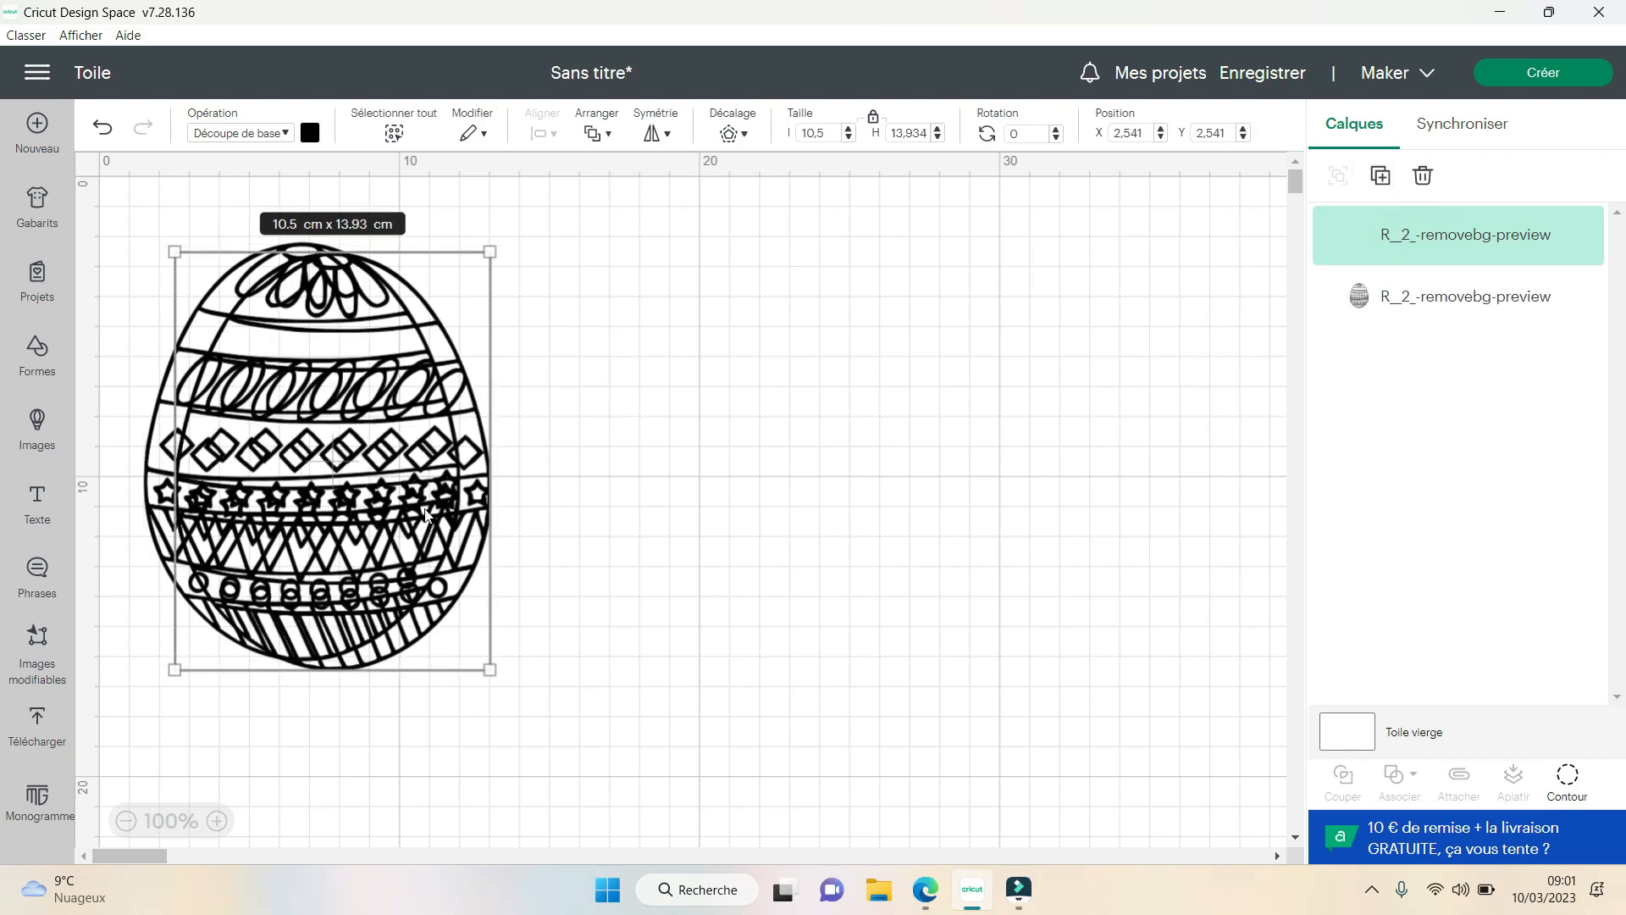
left_click_drag(426, 514, 767, 484)
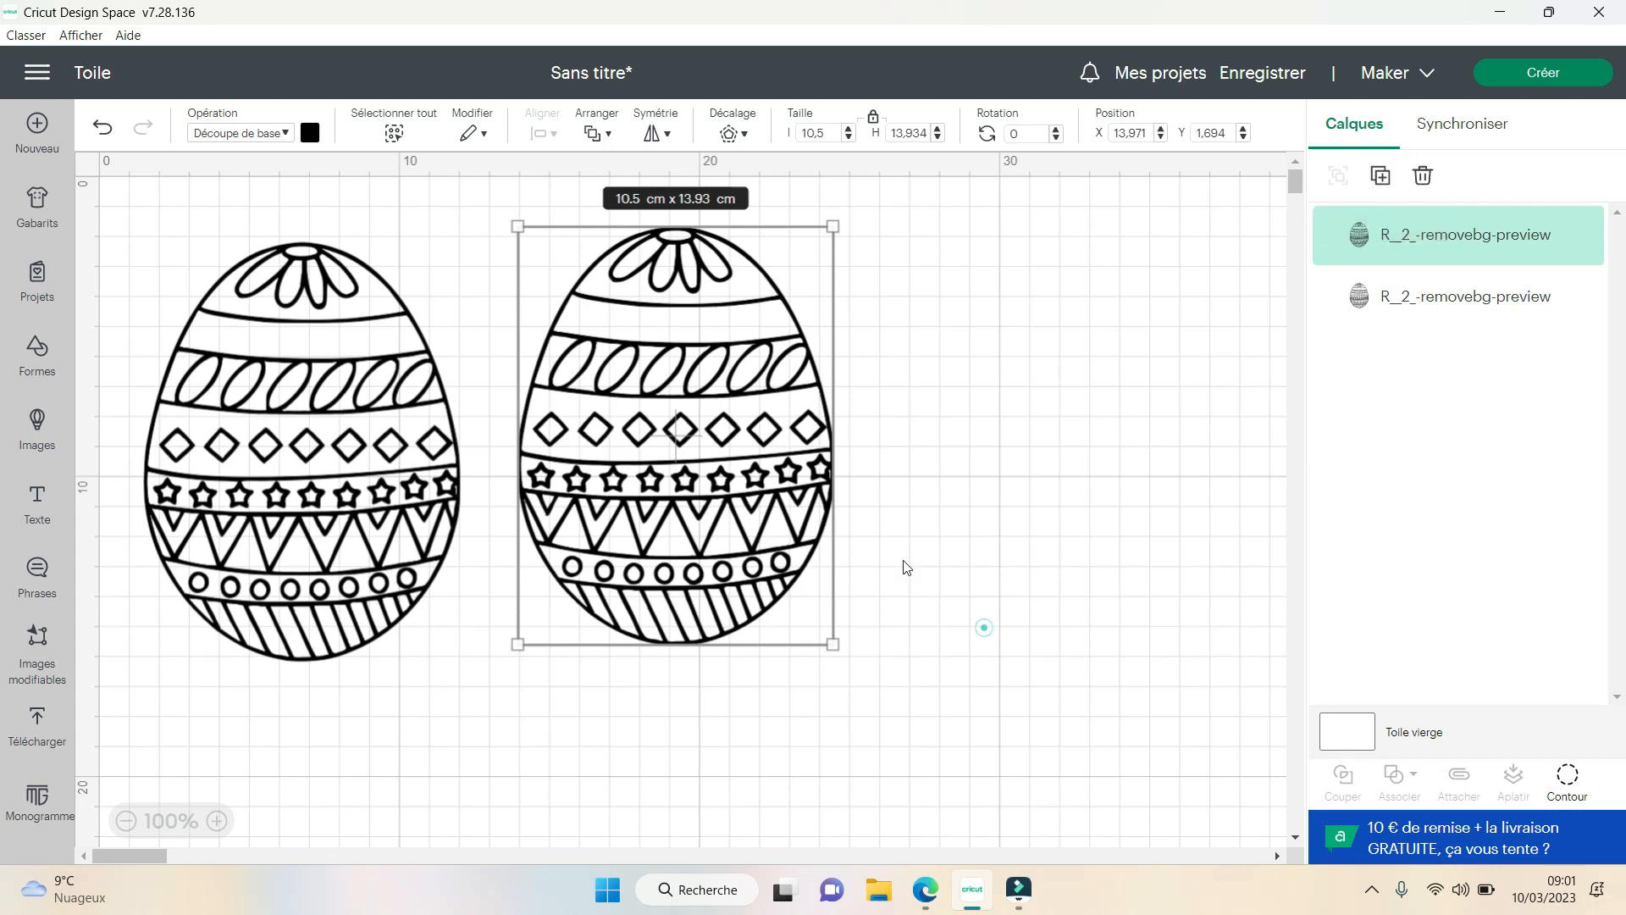
left_click(984, 627)
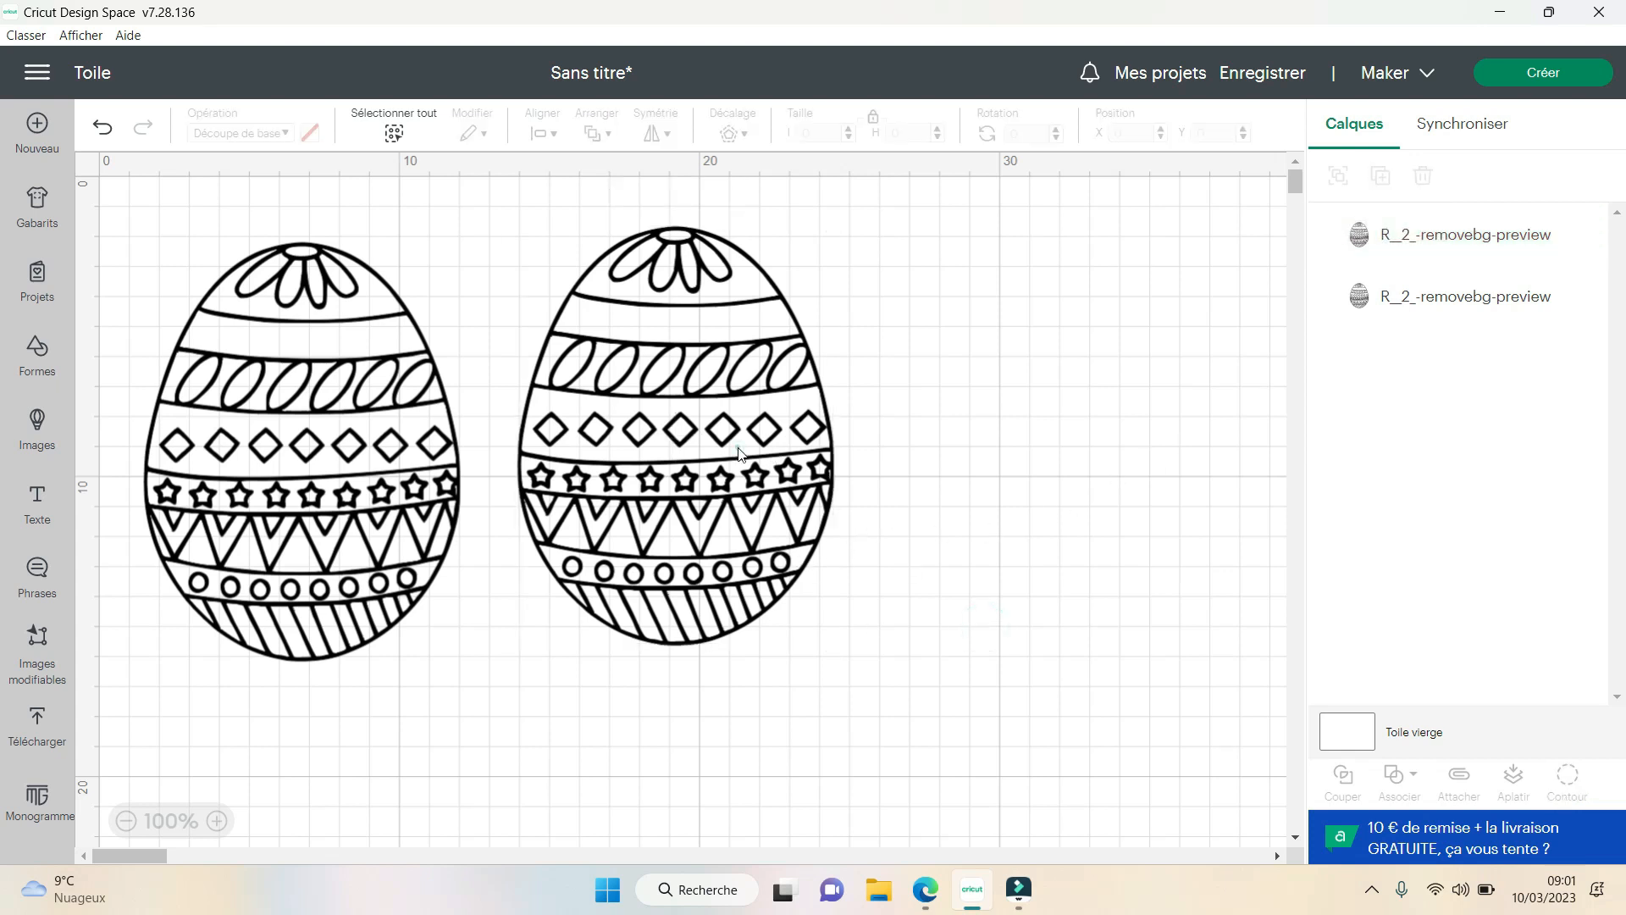
- Make two more copies of the egg, placing one to the right of the second egg and the other below it
left_click(739, 454)
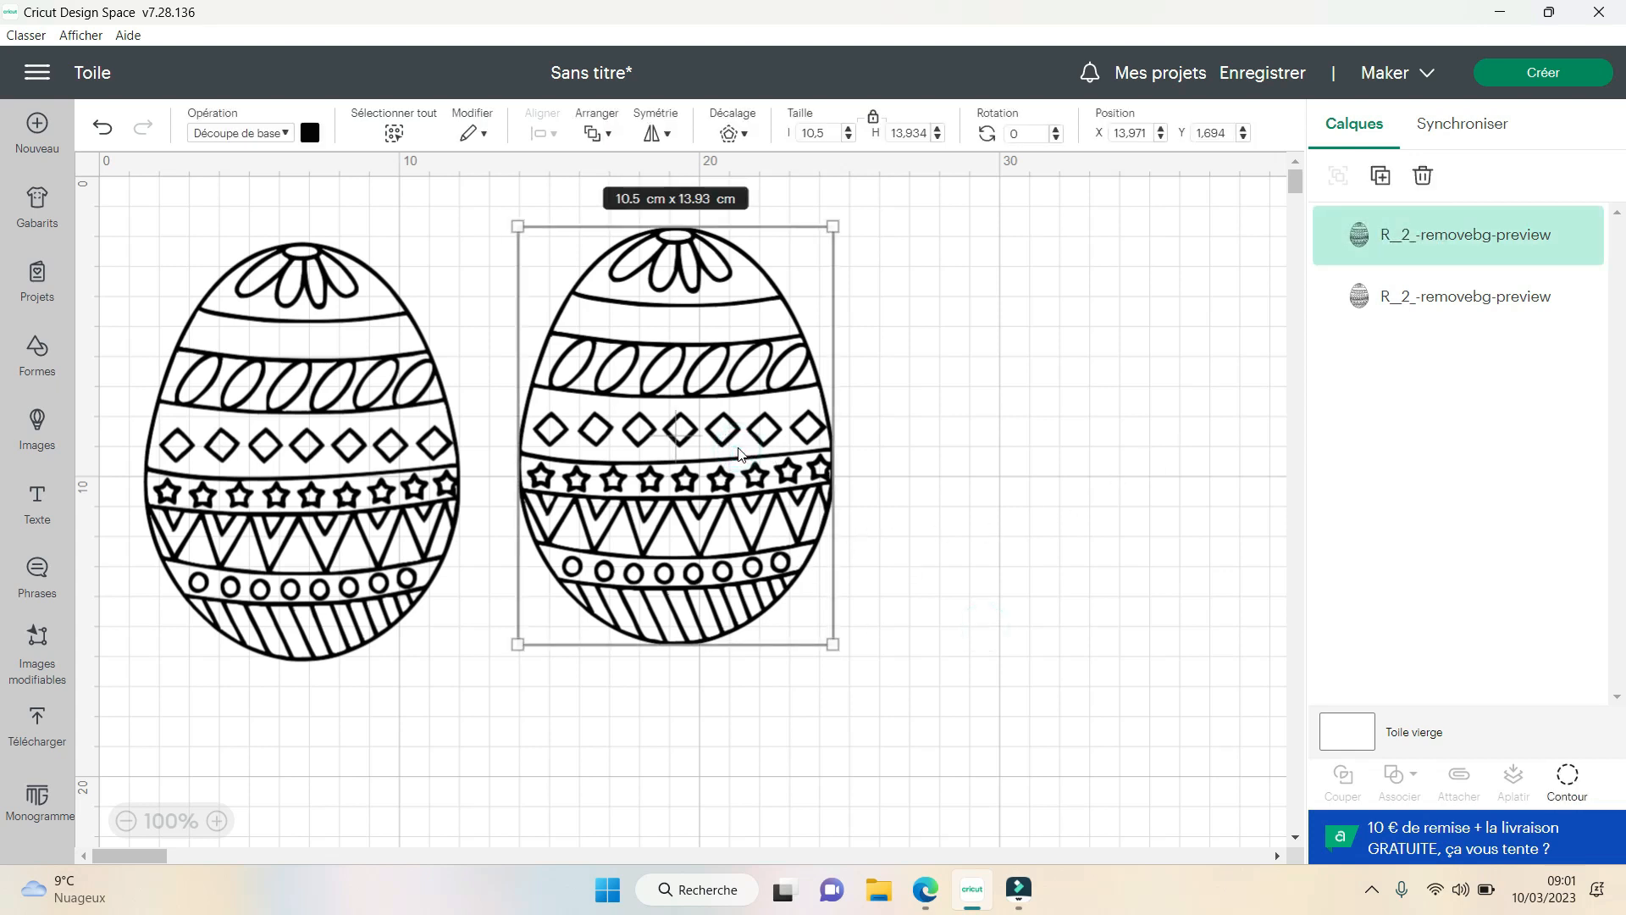
key("ctrl+v")
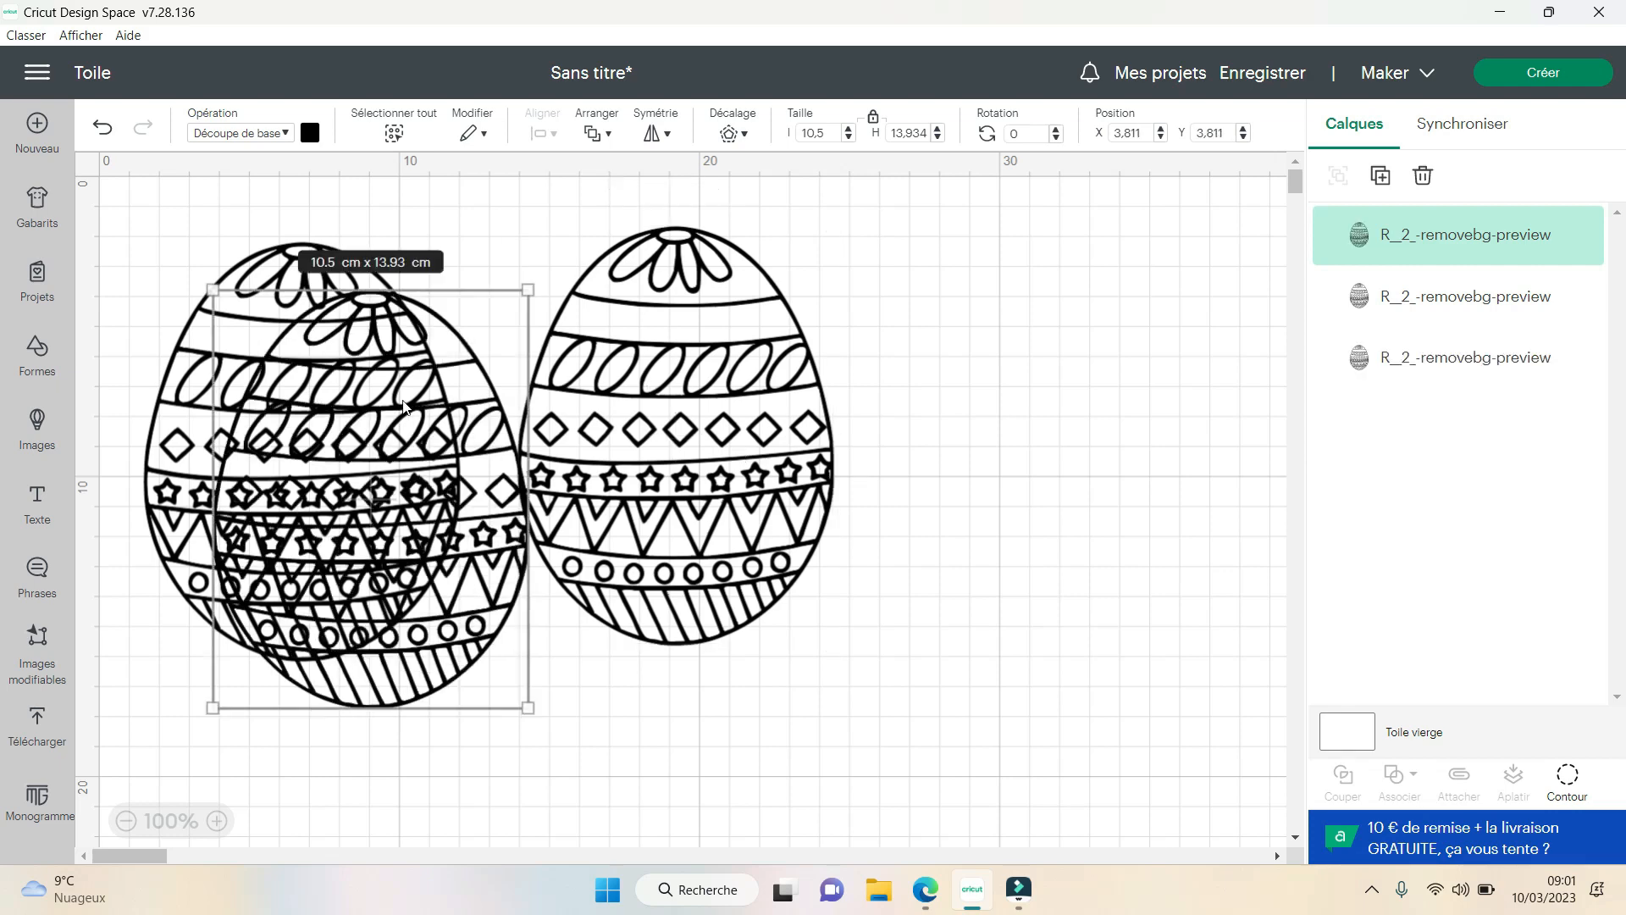
left_click_drag(385, 513, 986, 411)
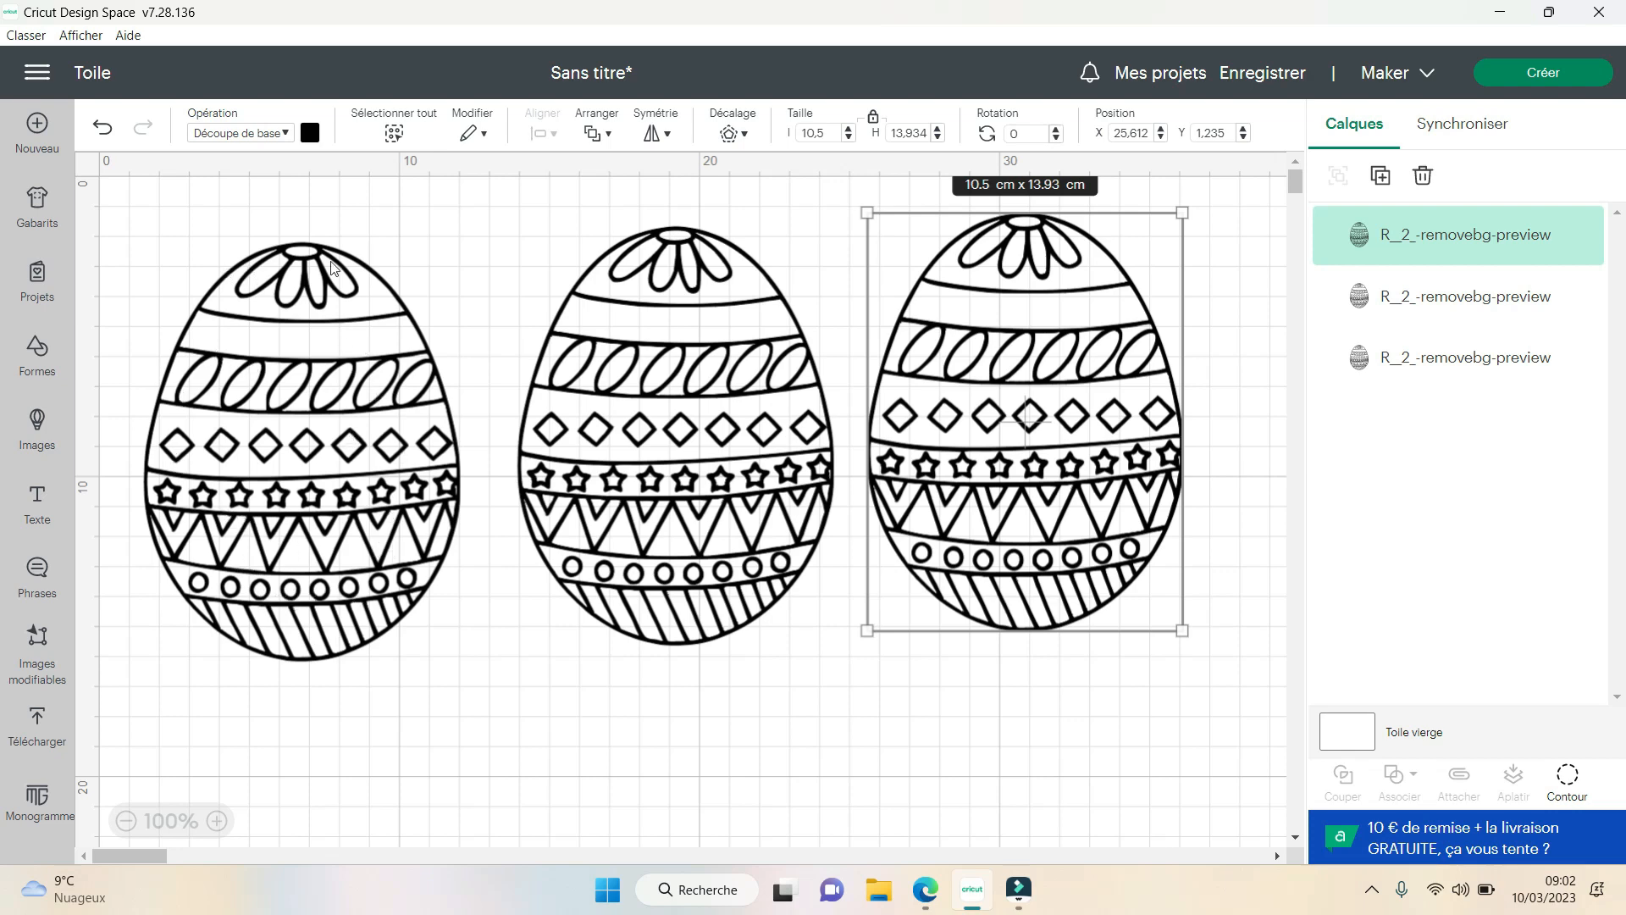
left_click(451, 244)
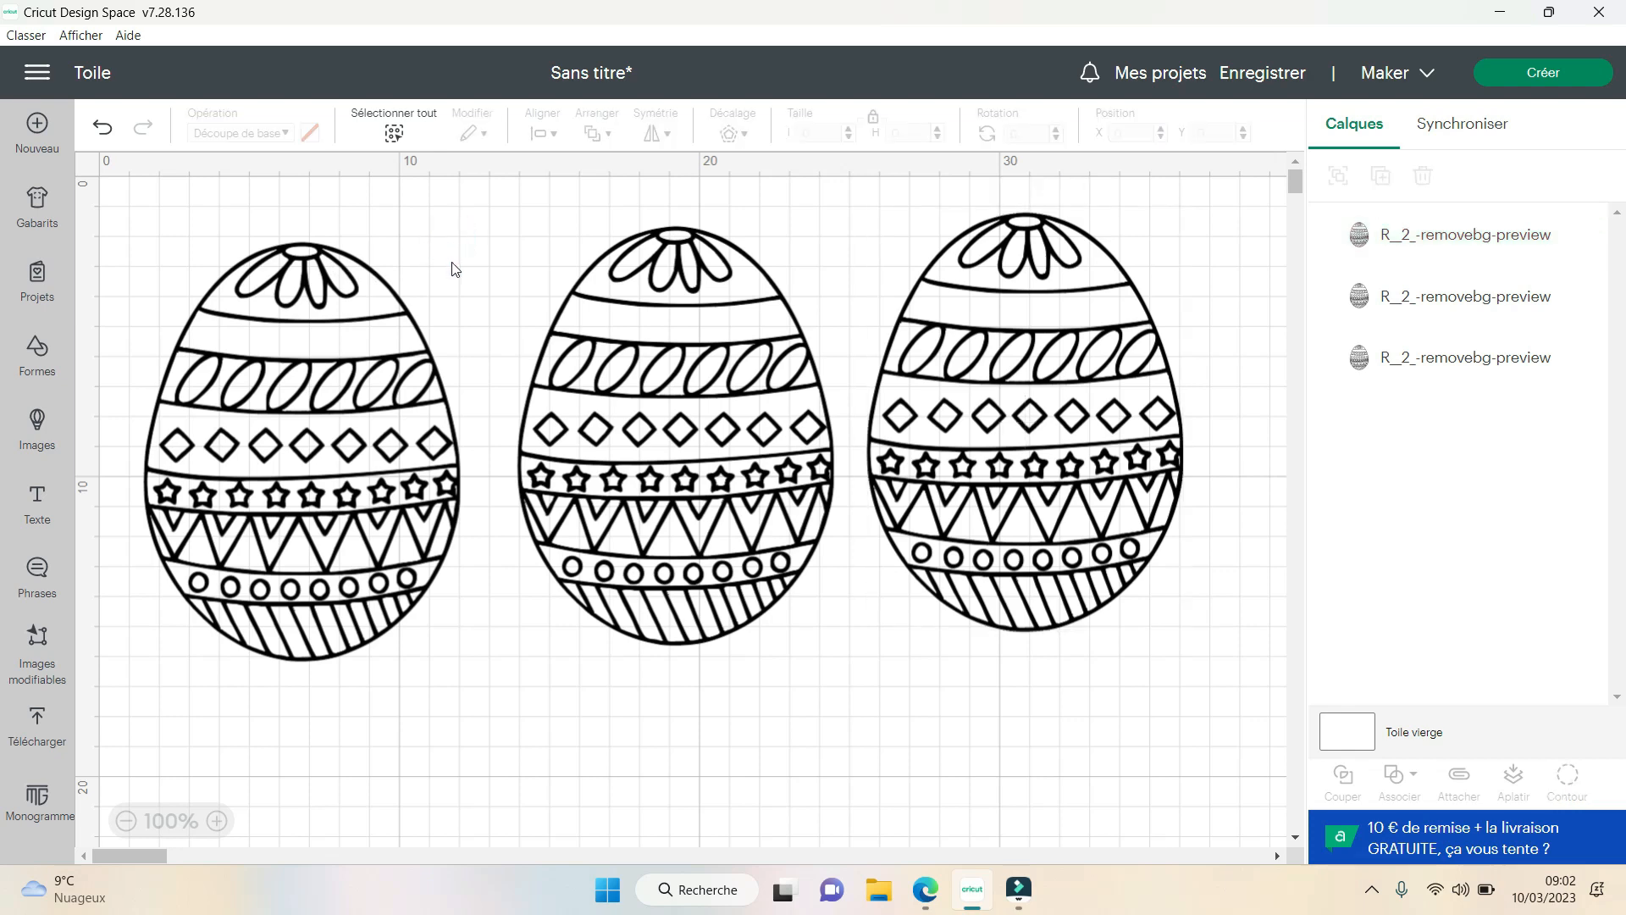
left_click(465, 246)
left_click(1071, 416)
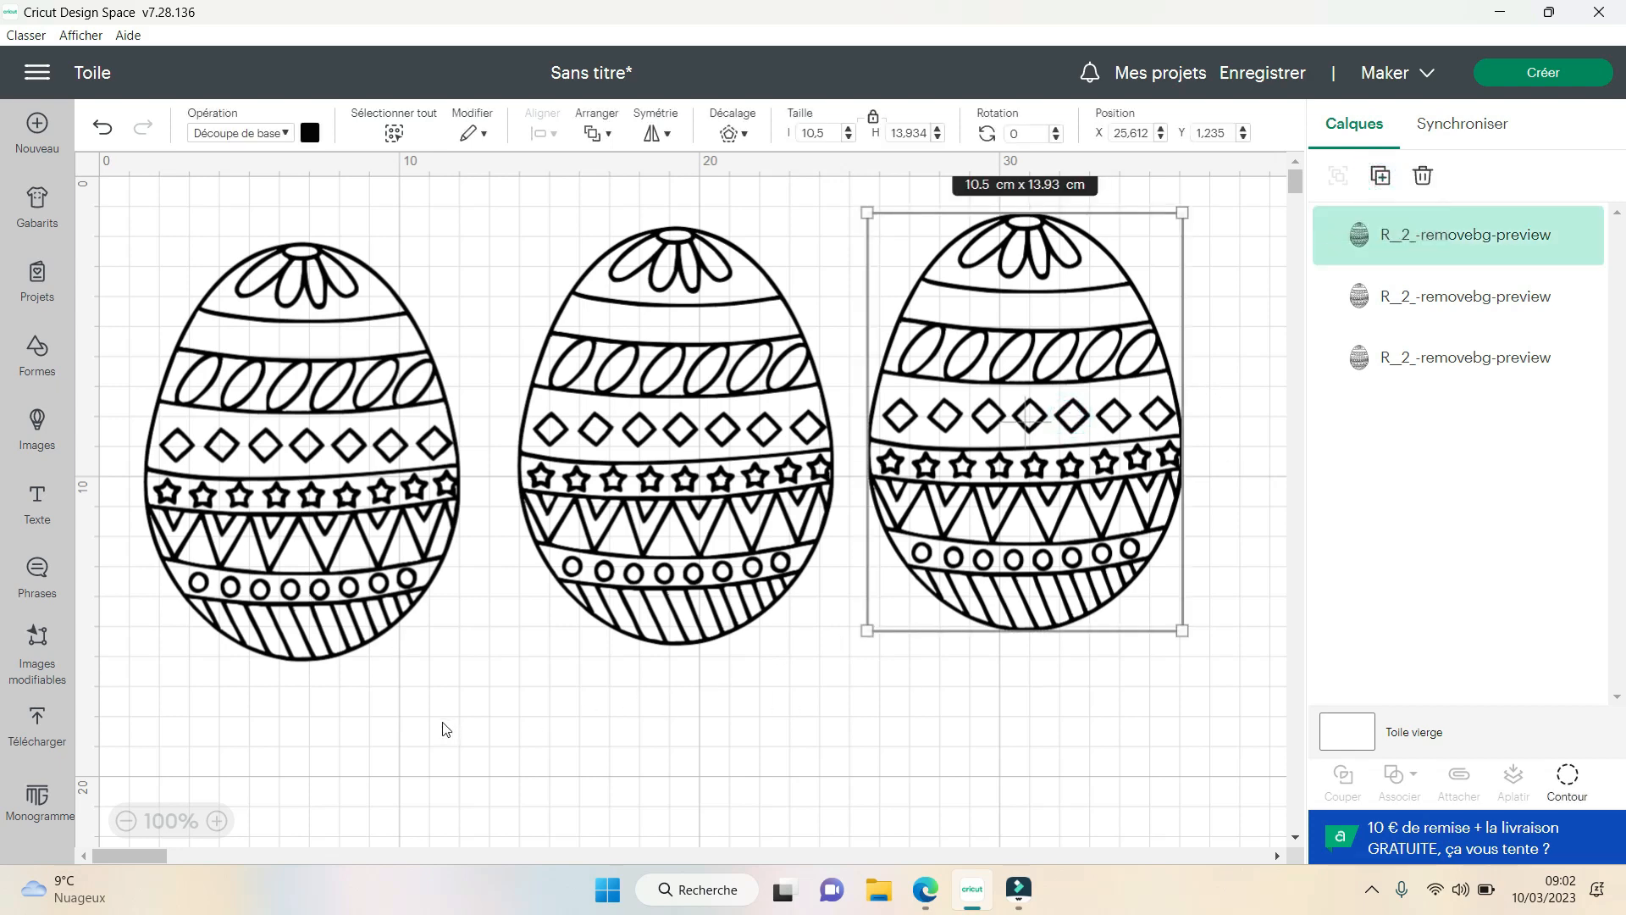
key("ctrl+d")
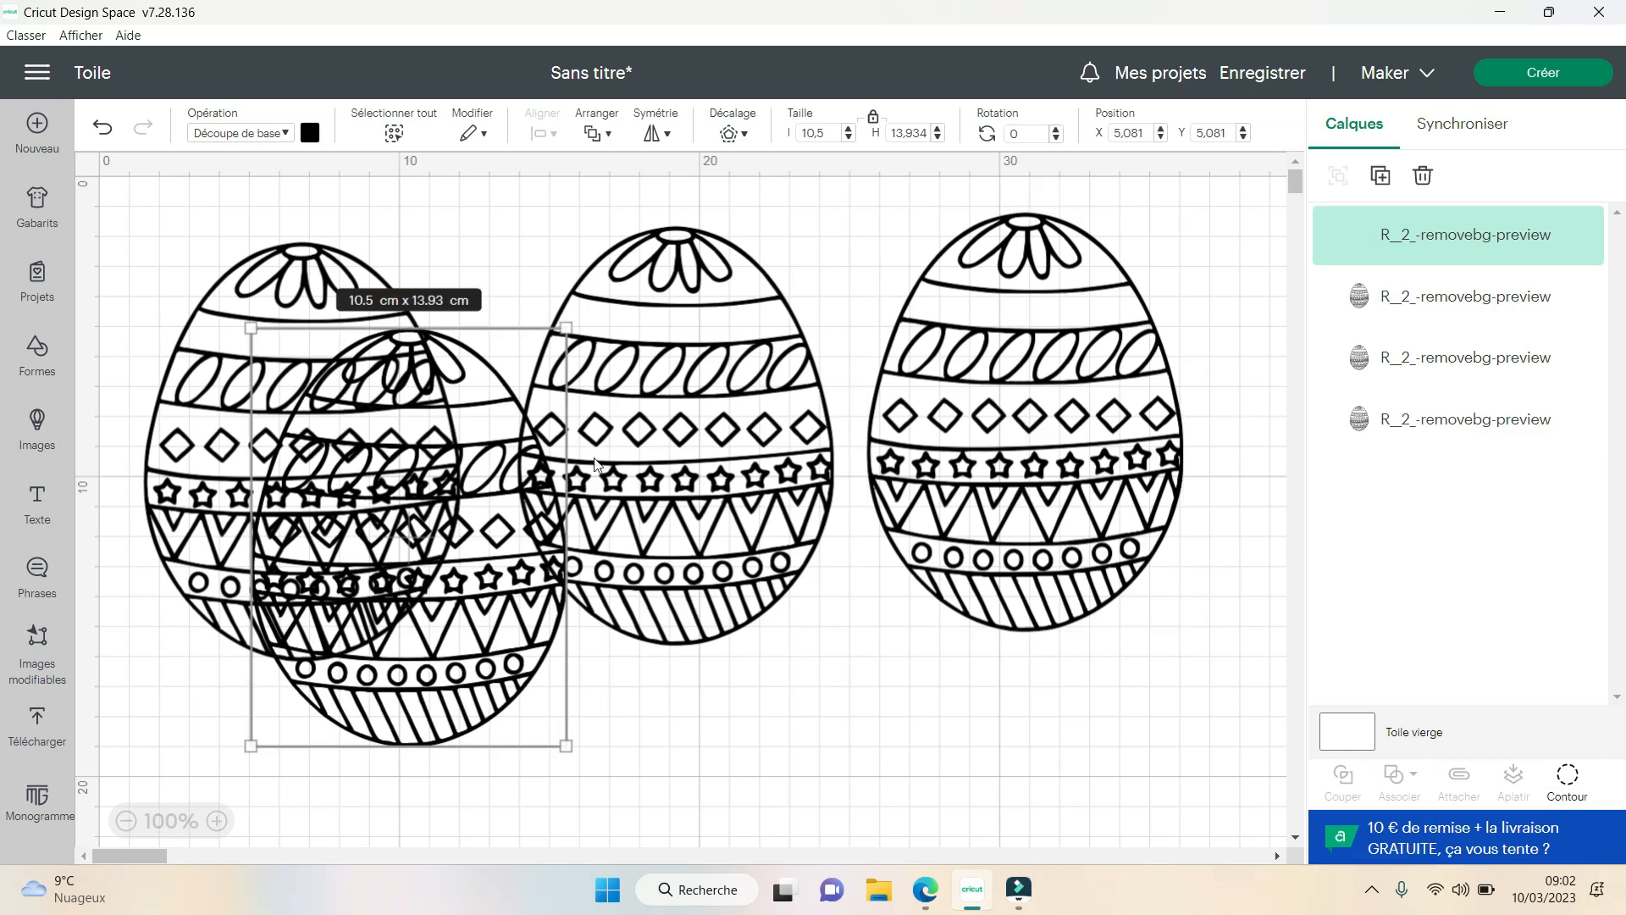
- Hide all contours of the leftmost egg to turn it into a solid egg shape
left_click(316, 449)
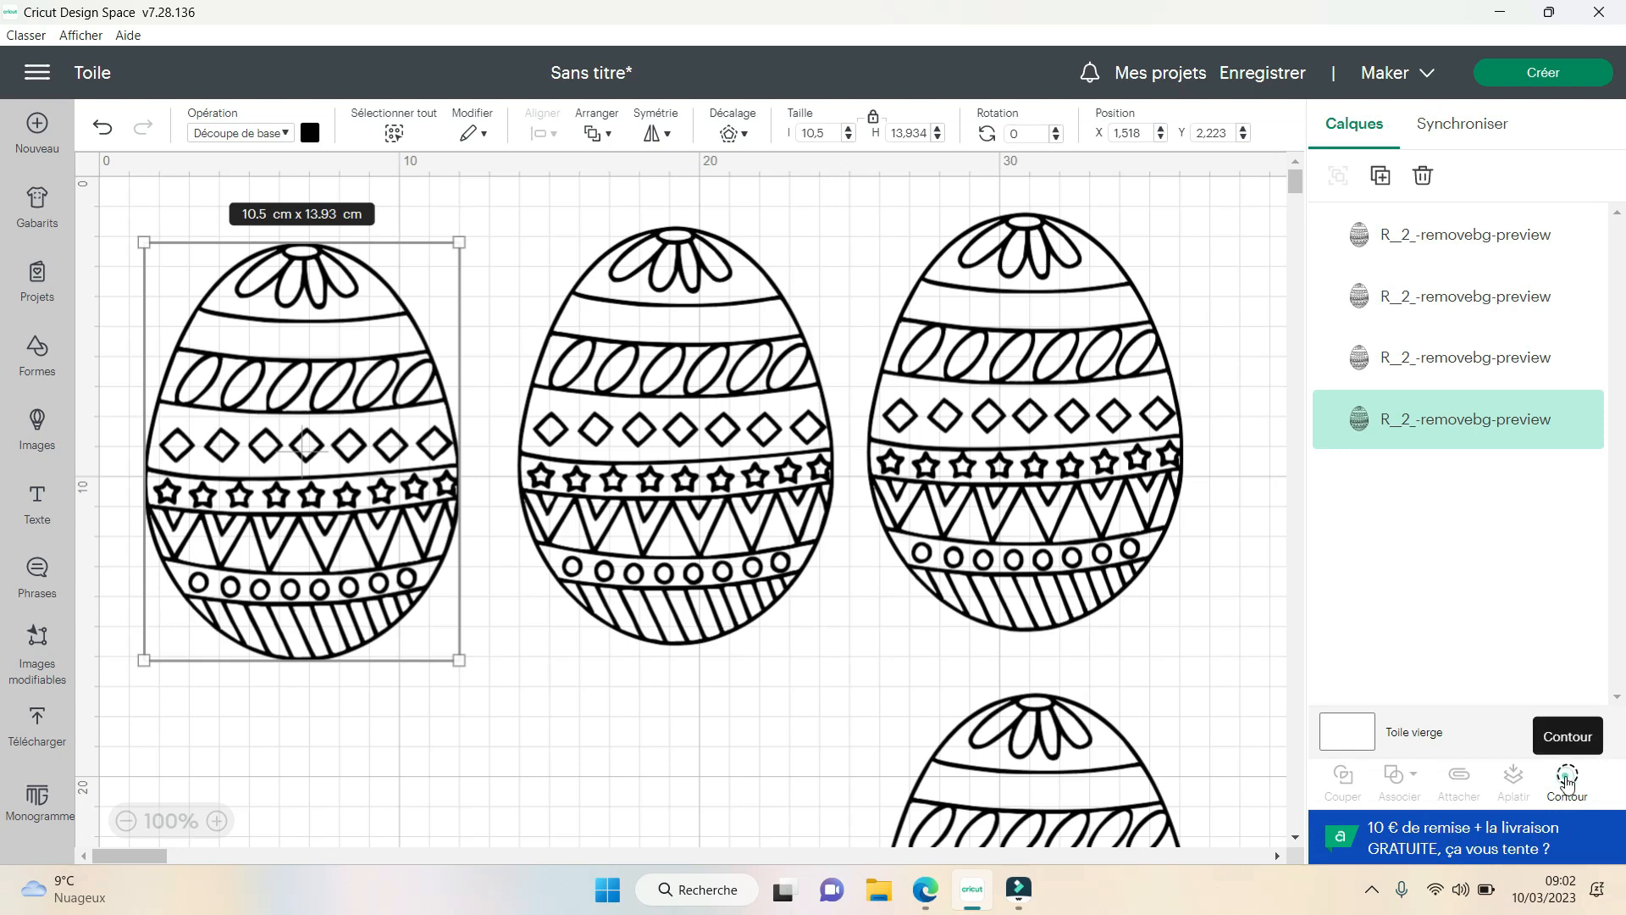
left_click(1567, 780)
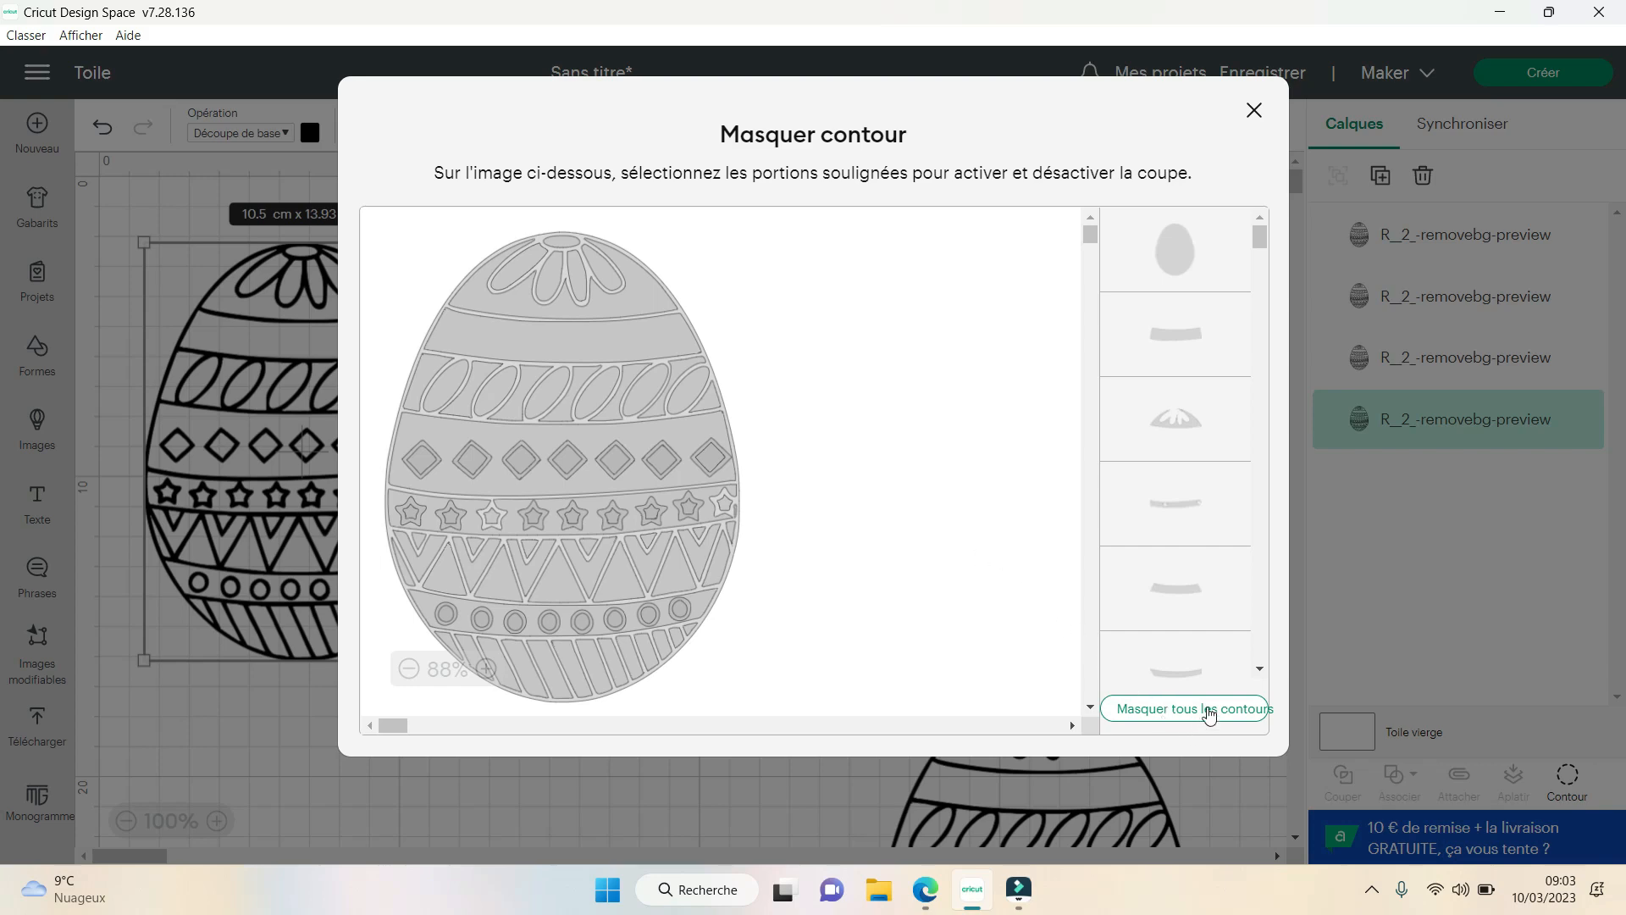
left_click(1209, 710)
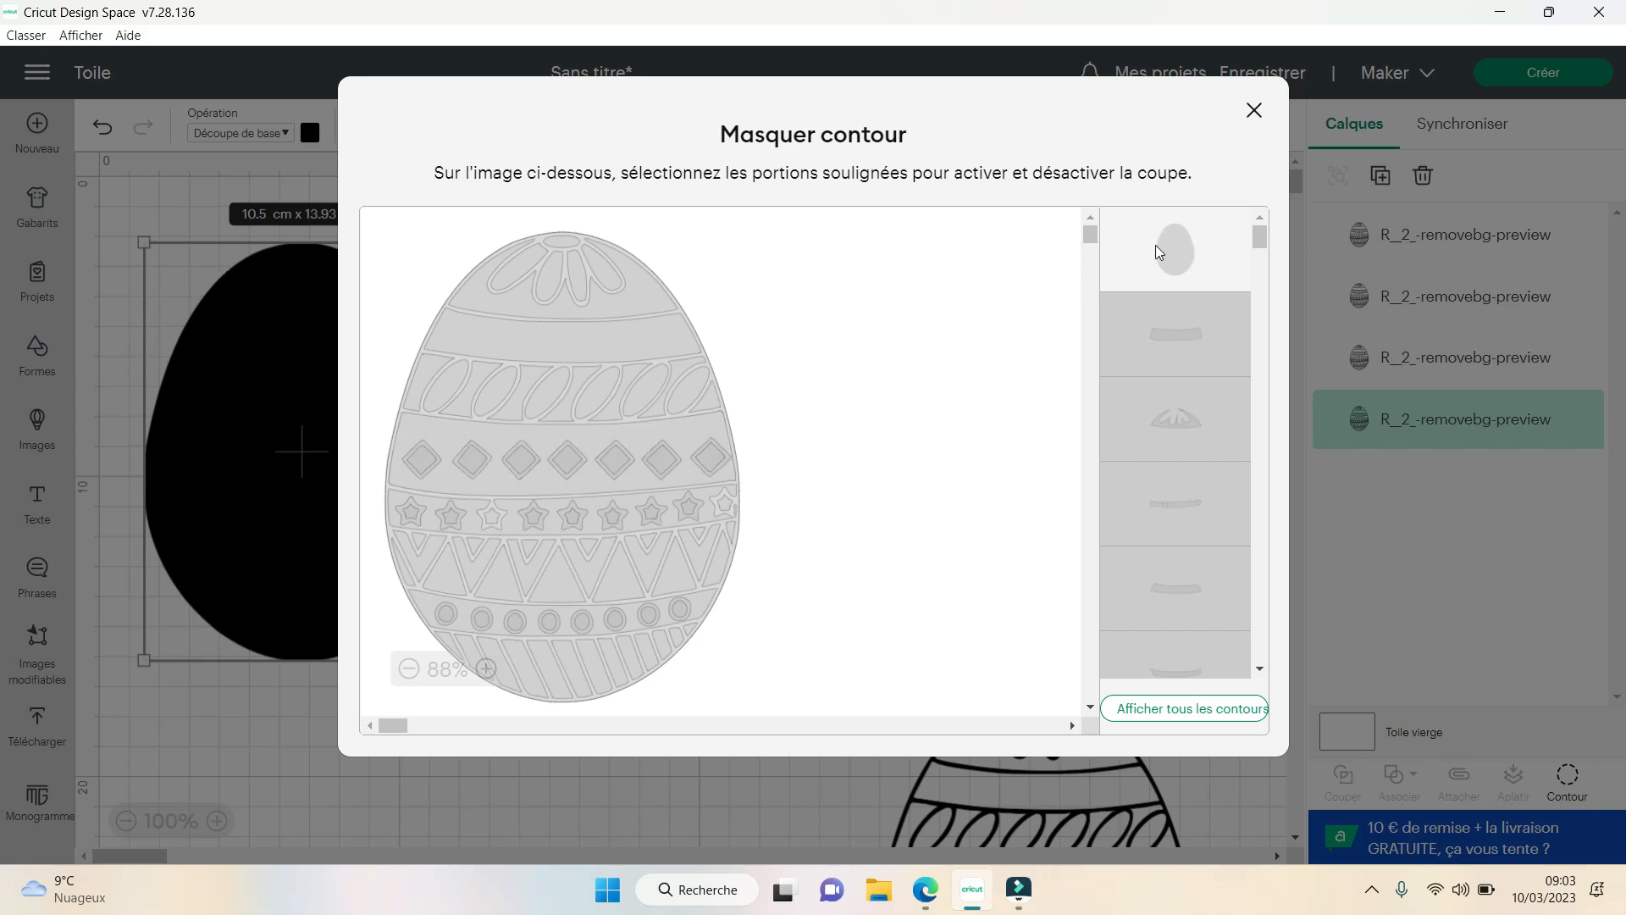
left_click(1254, 113)
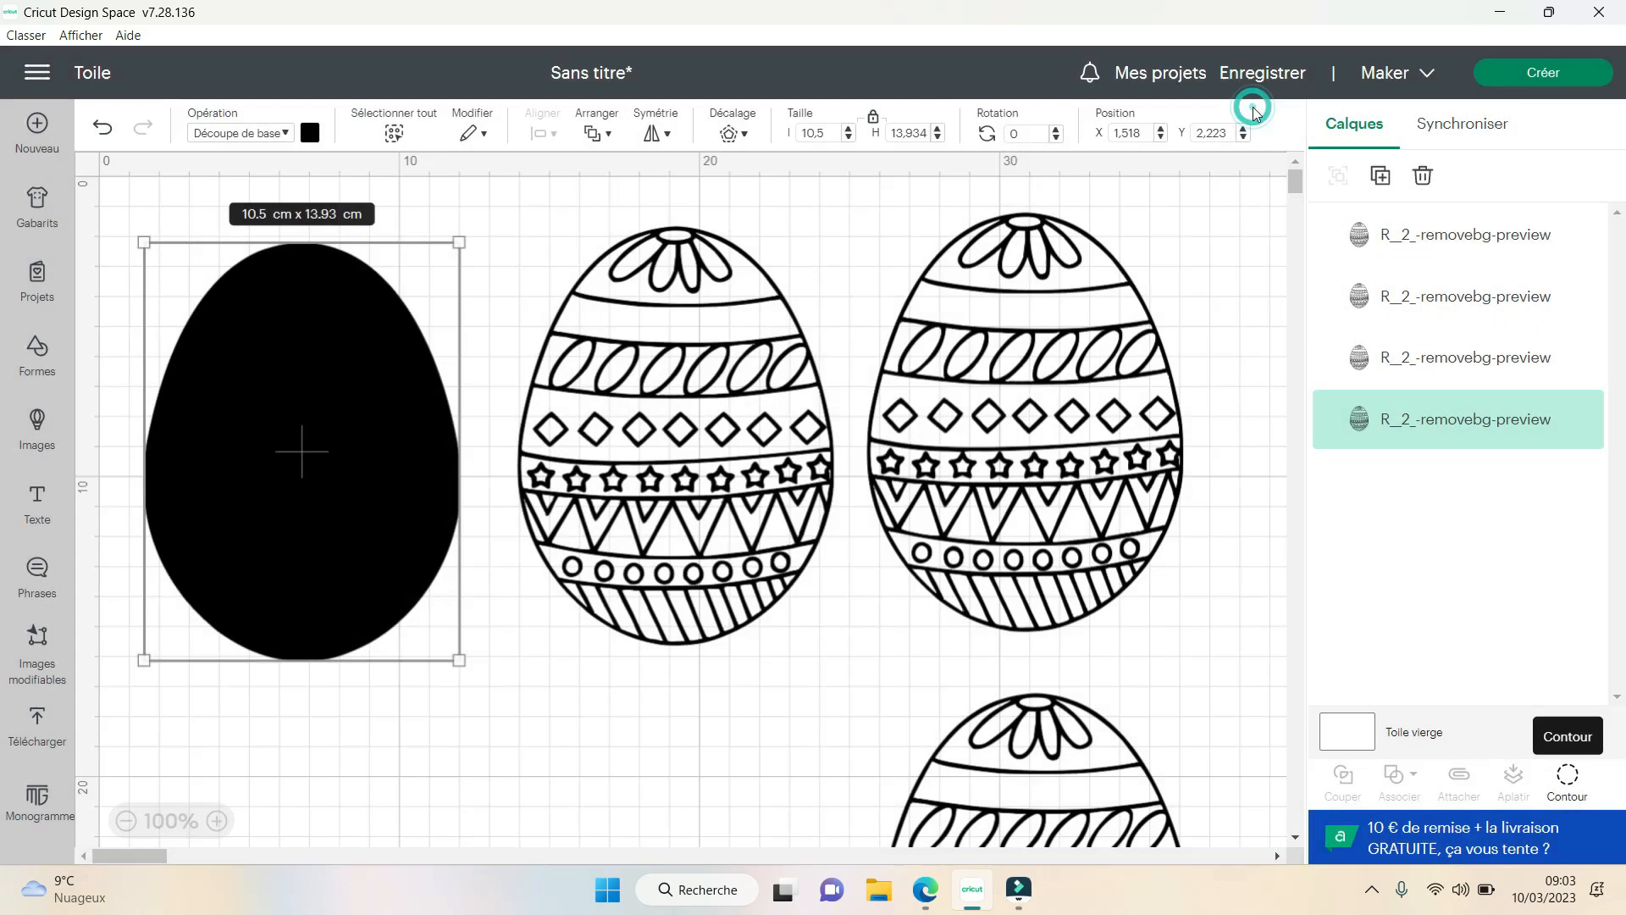
left_click(489, 719)
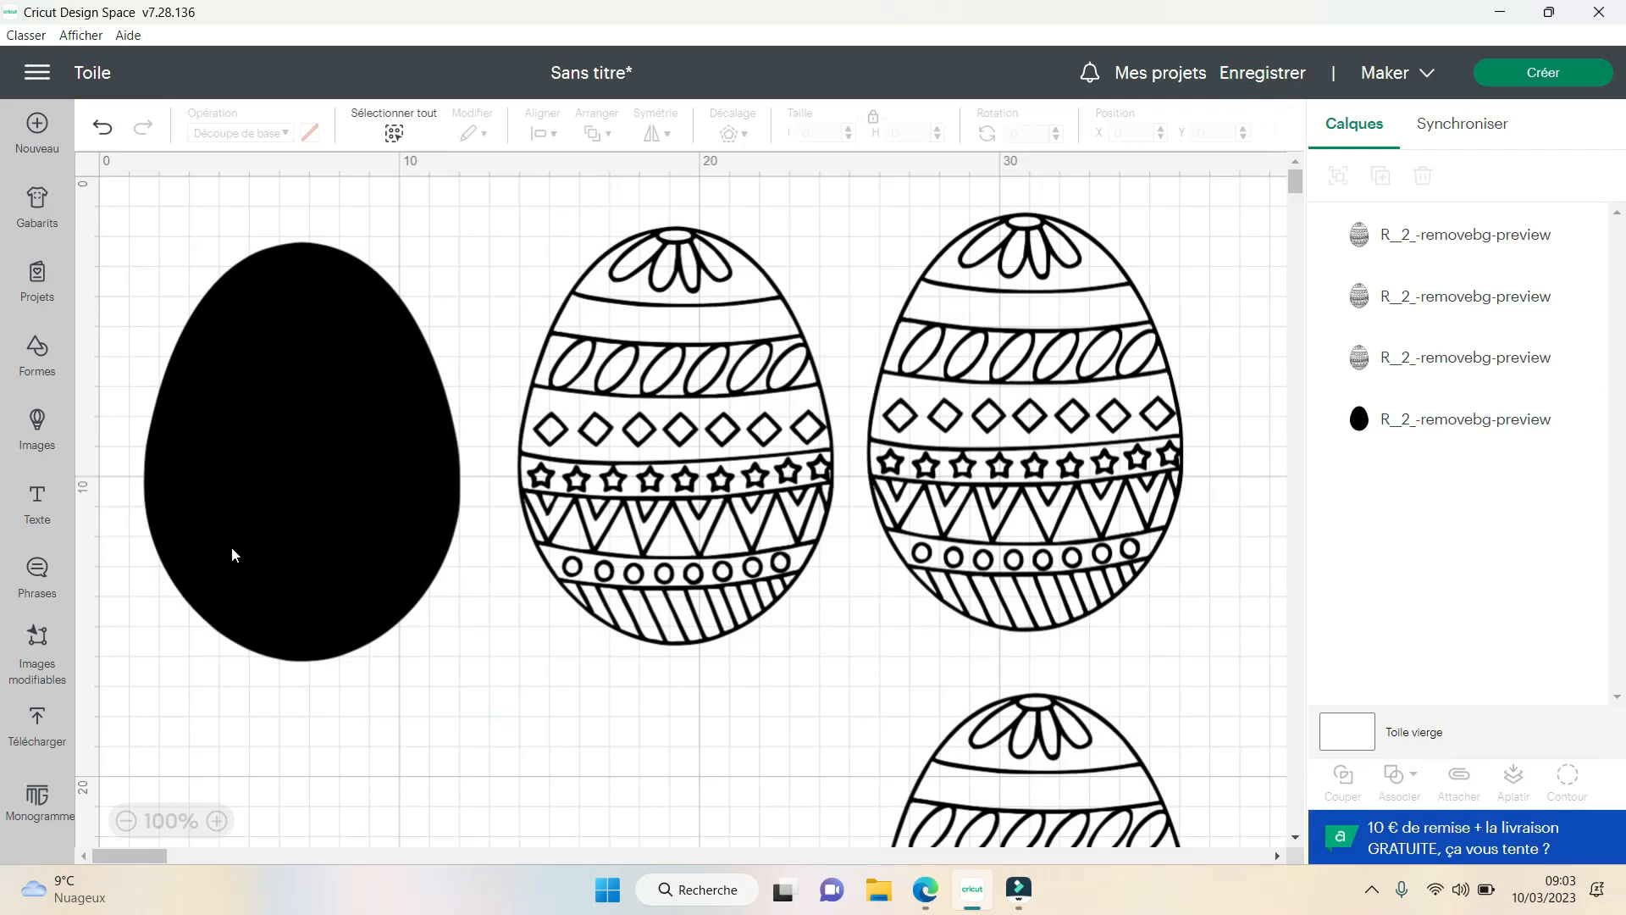
- Set the solid egg's material colour to light grey
left_click(302, 453)
left_click(310, 133)
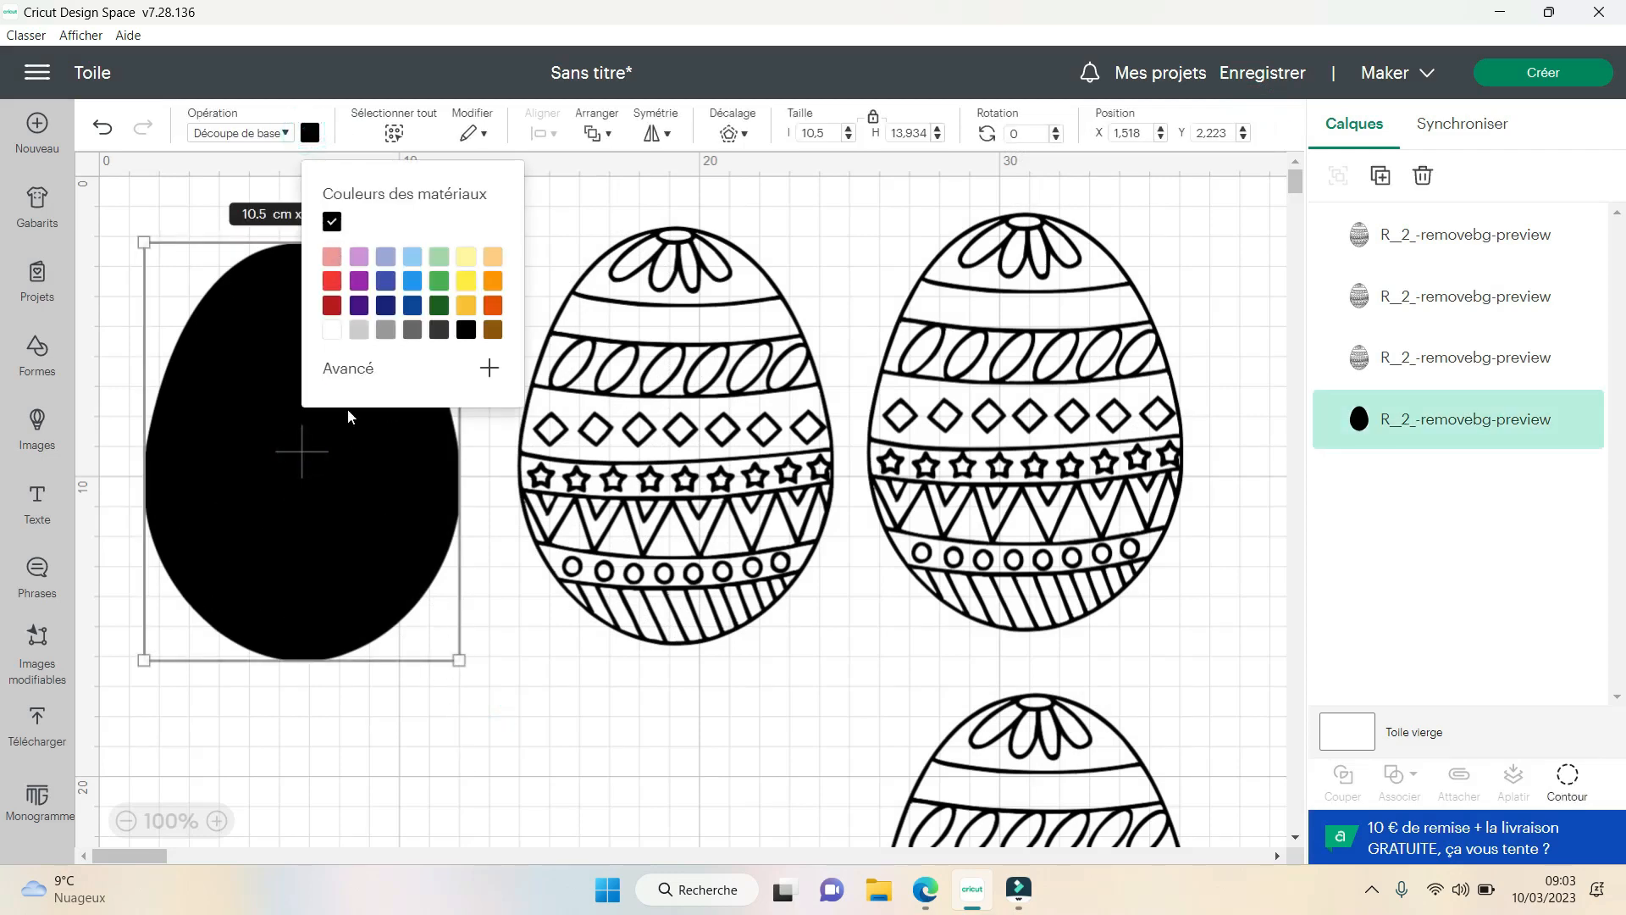
left_click(361, 332)
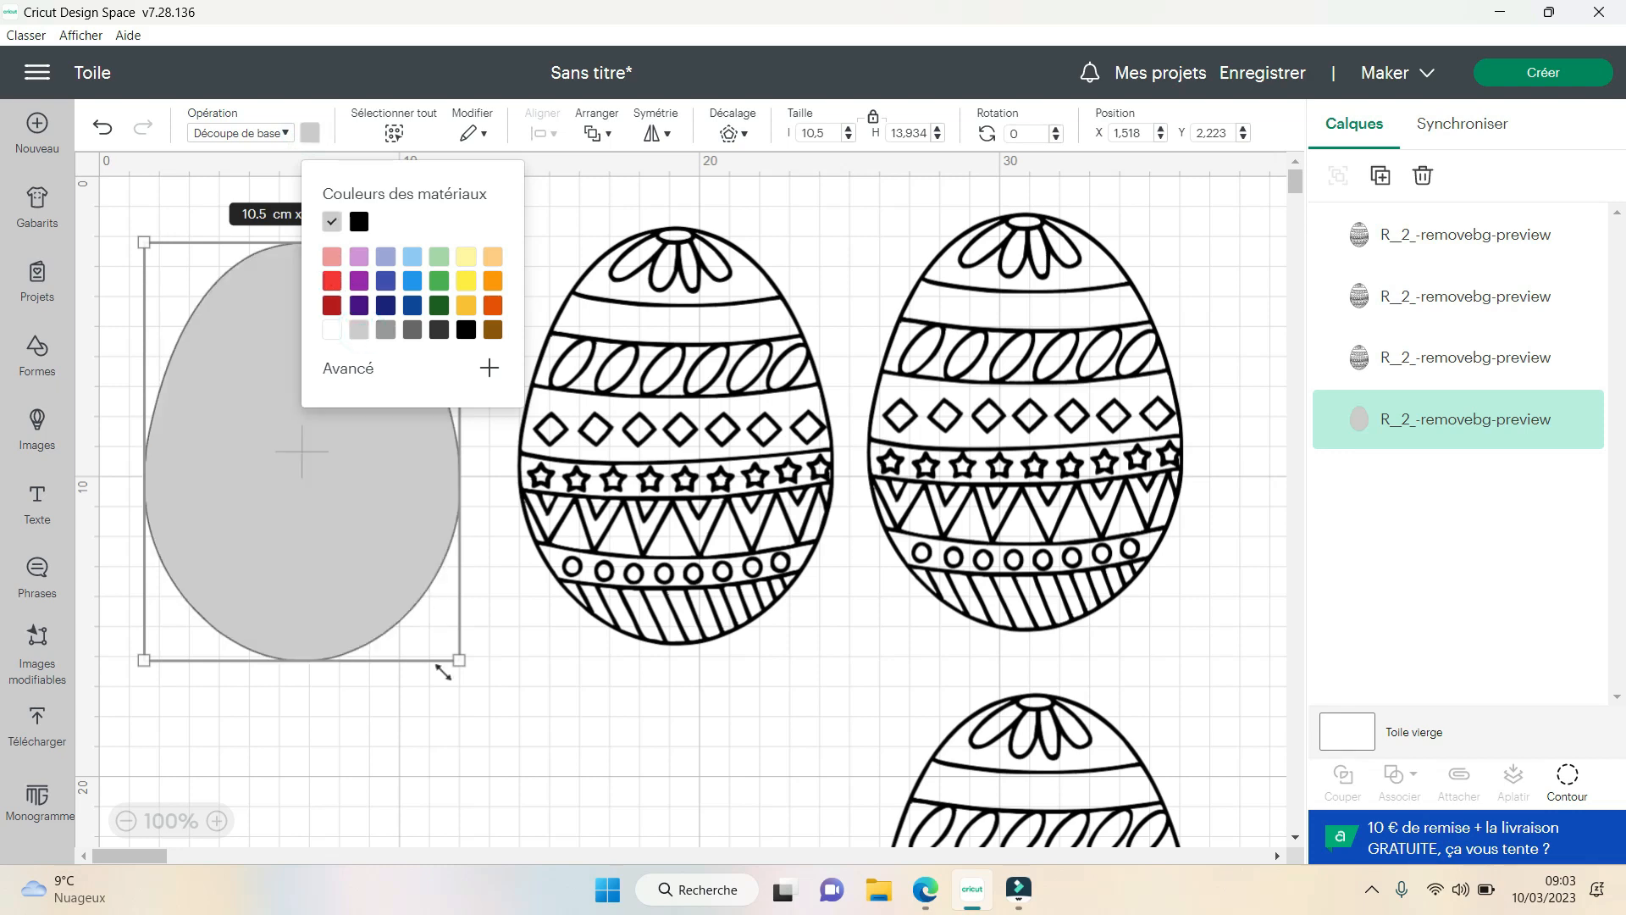
left_click(456, 763)
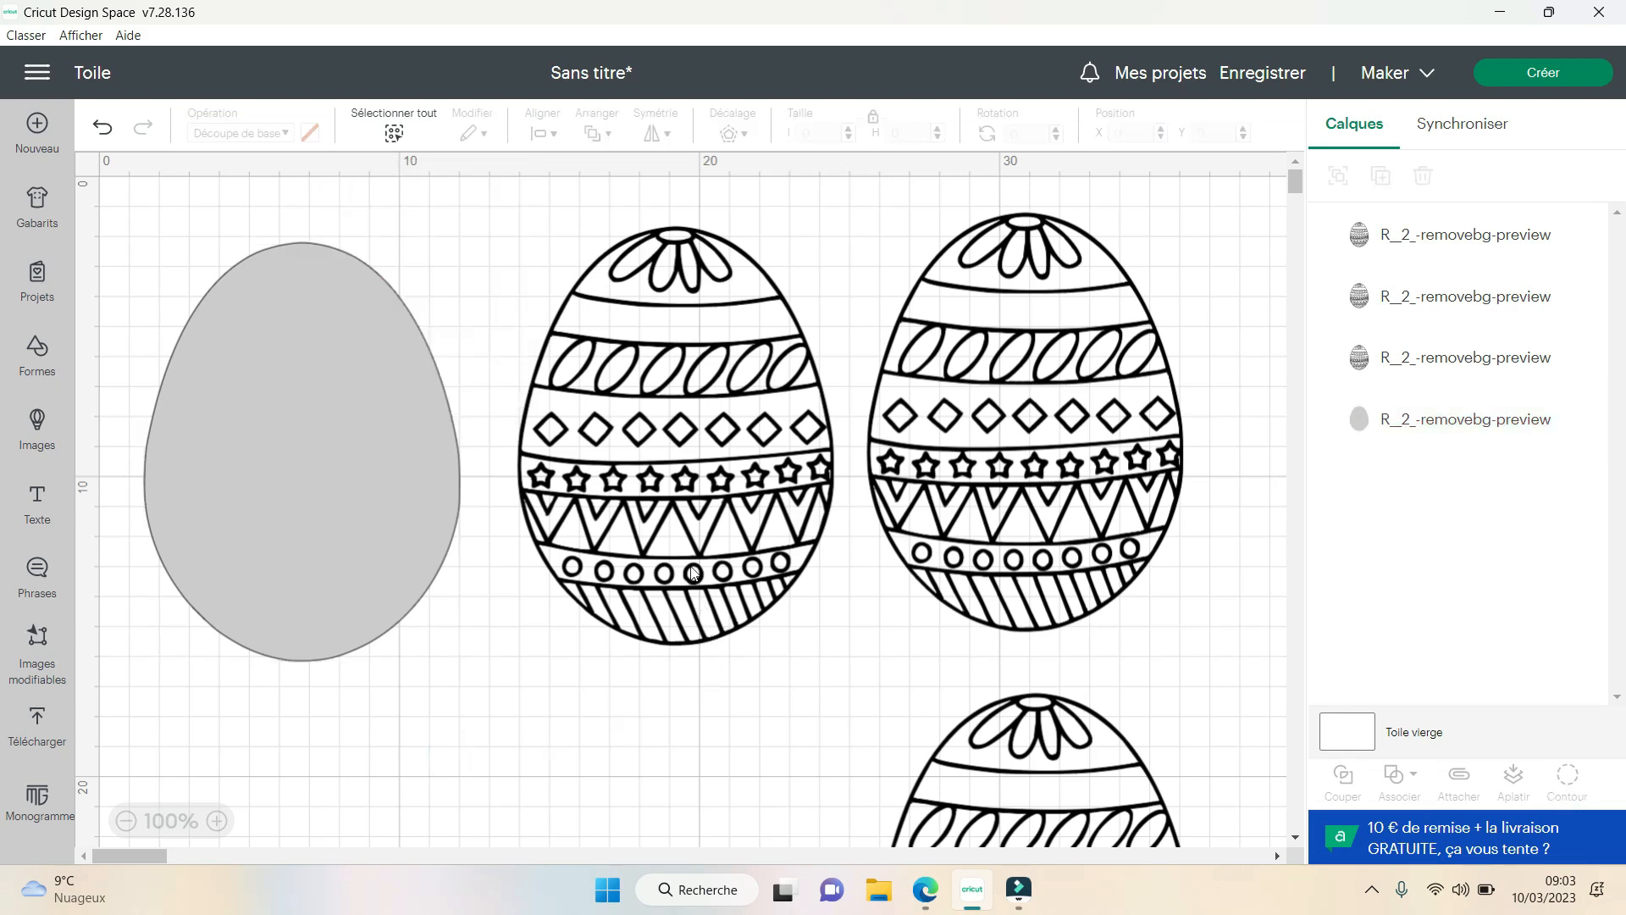
- Open the Contour settings of the middle egg in the upper row
left_click(679, 332)
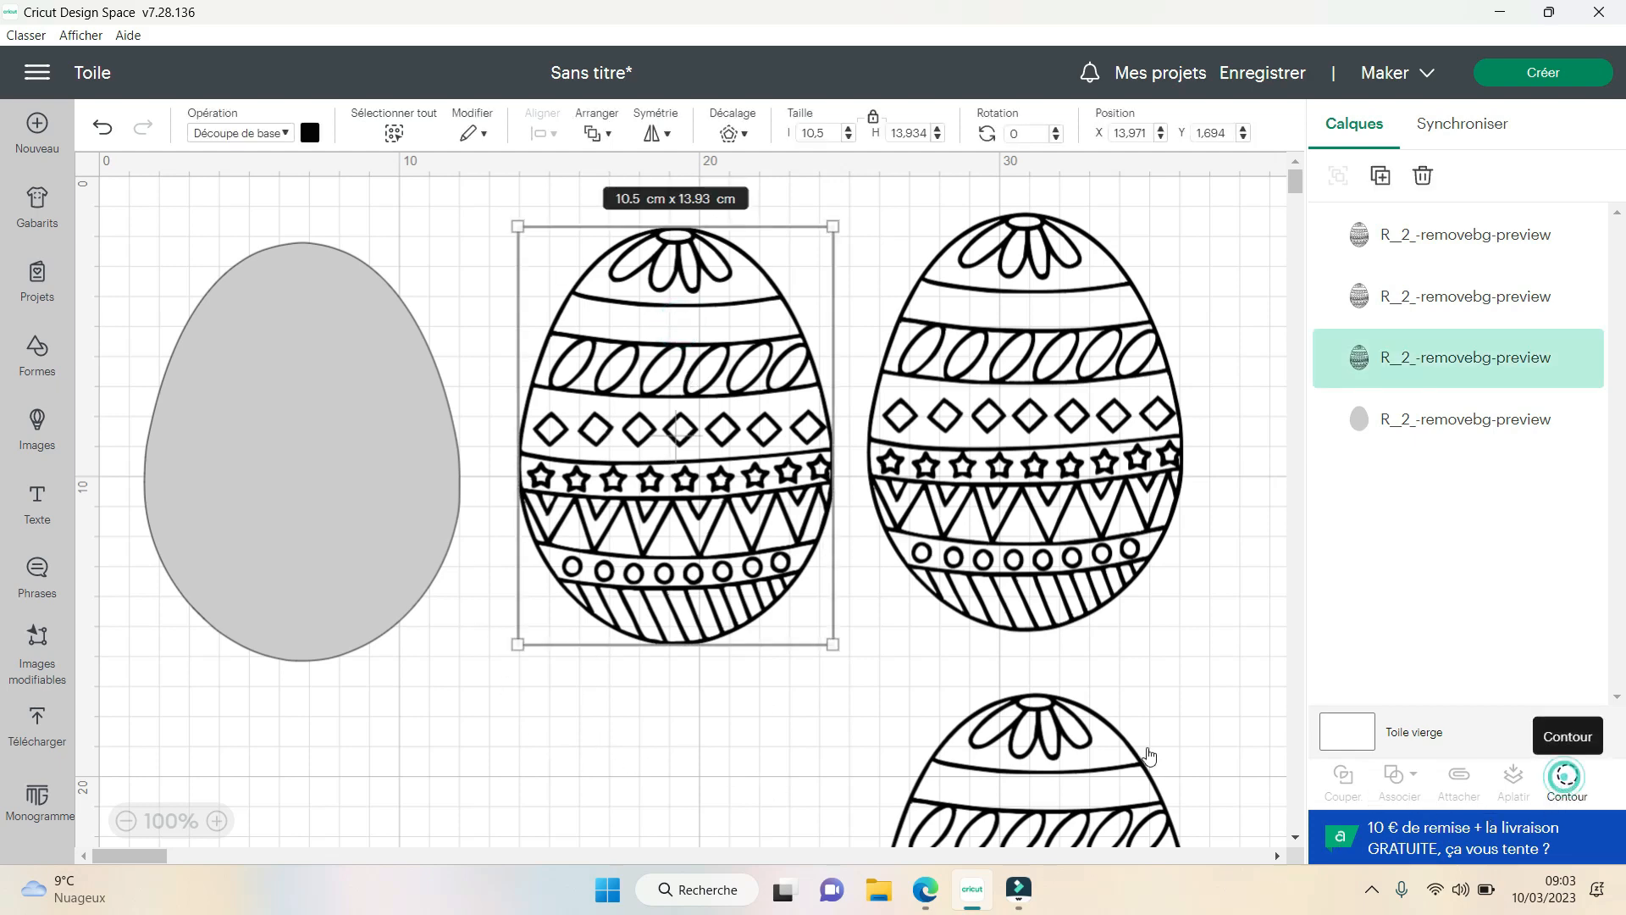
left_click(1567, 777)
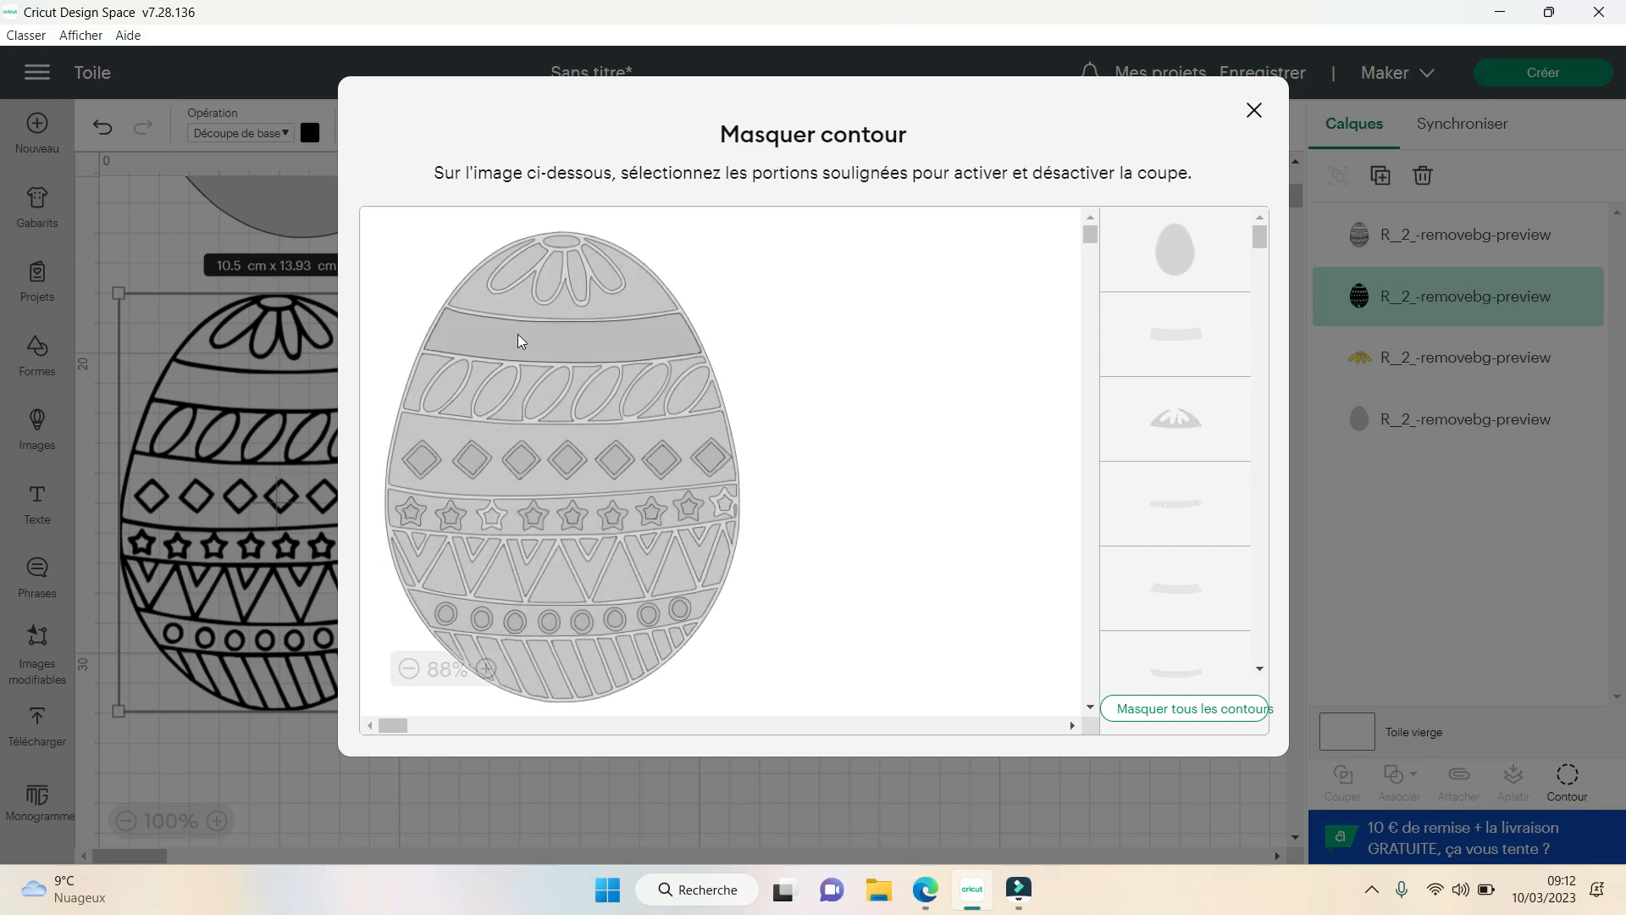
- Try hiding all contours of the lower egg copy and reactivating only the plain upper band and the diamond band
left_click(1162, 716)
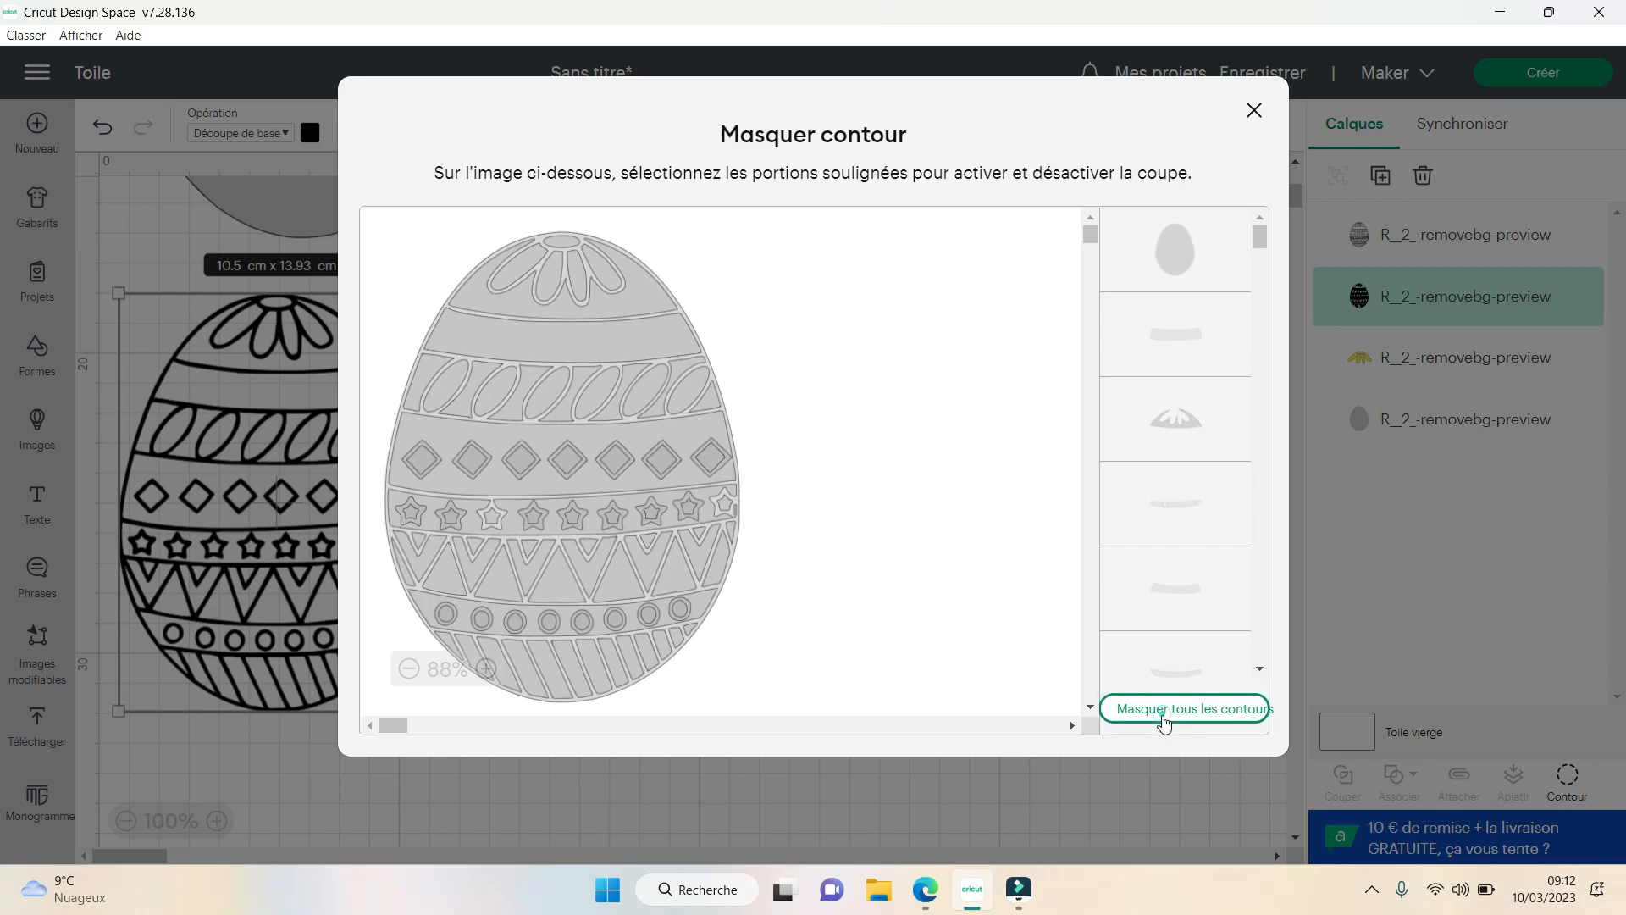
left_click(572, 346)
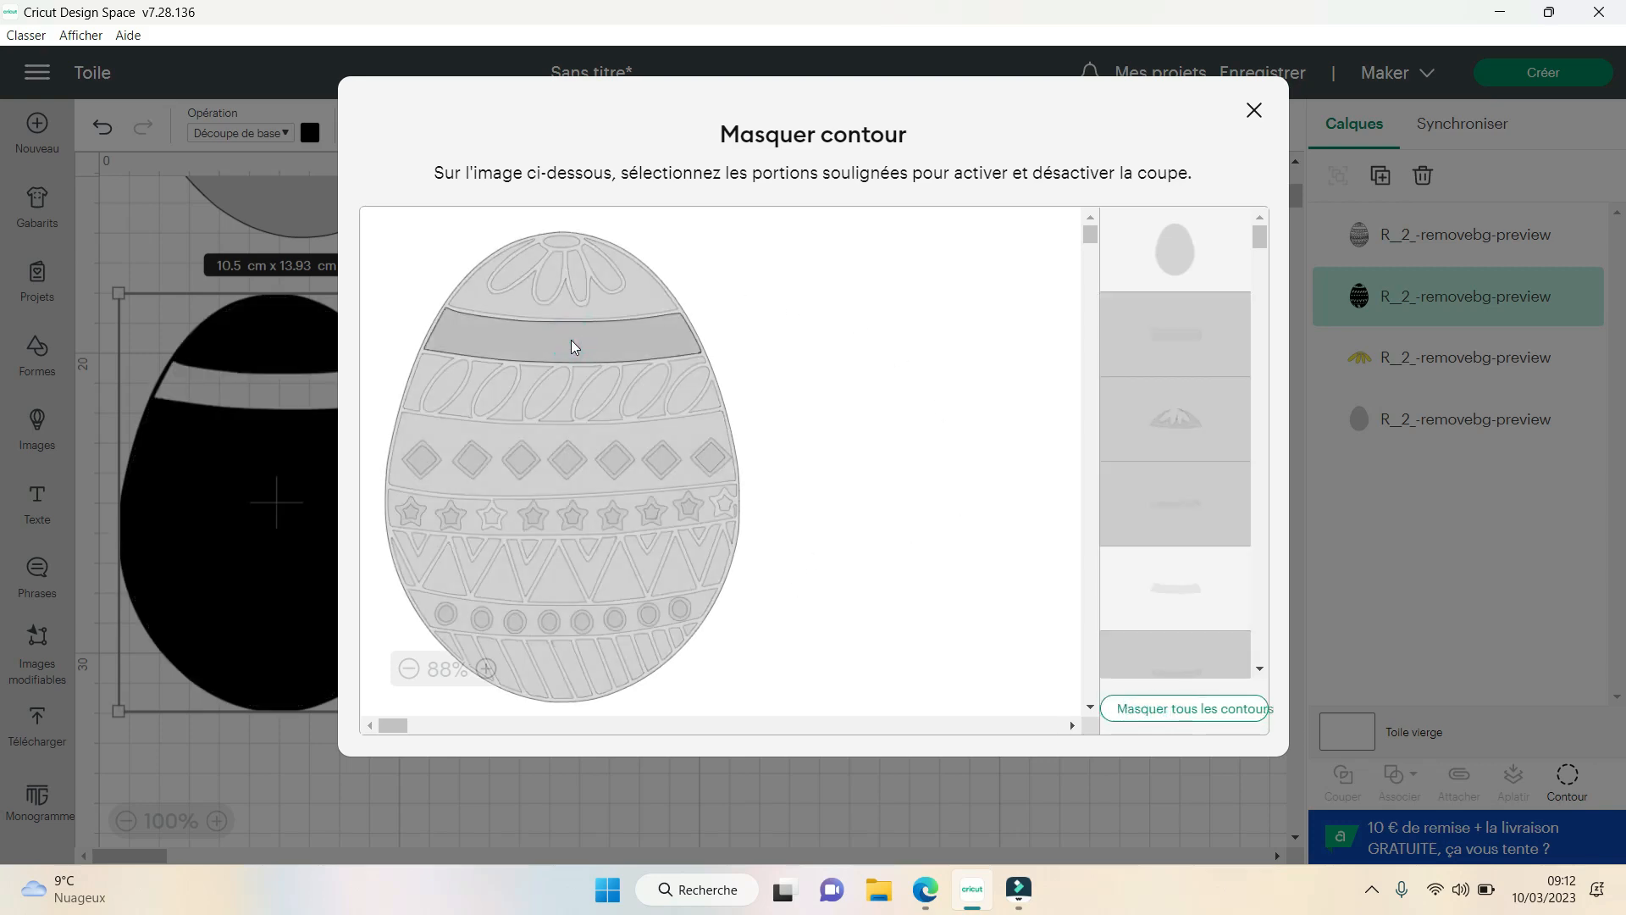
left_click(614, 438)
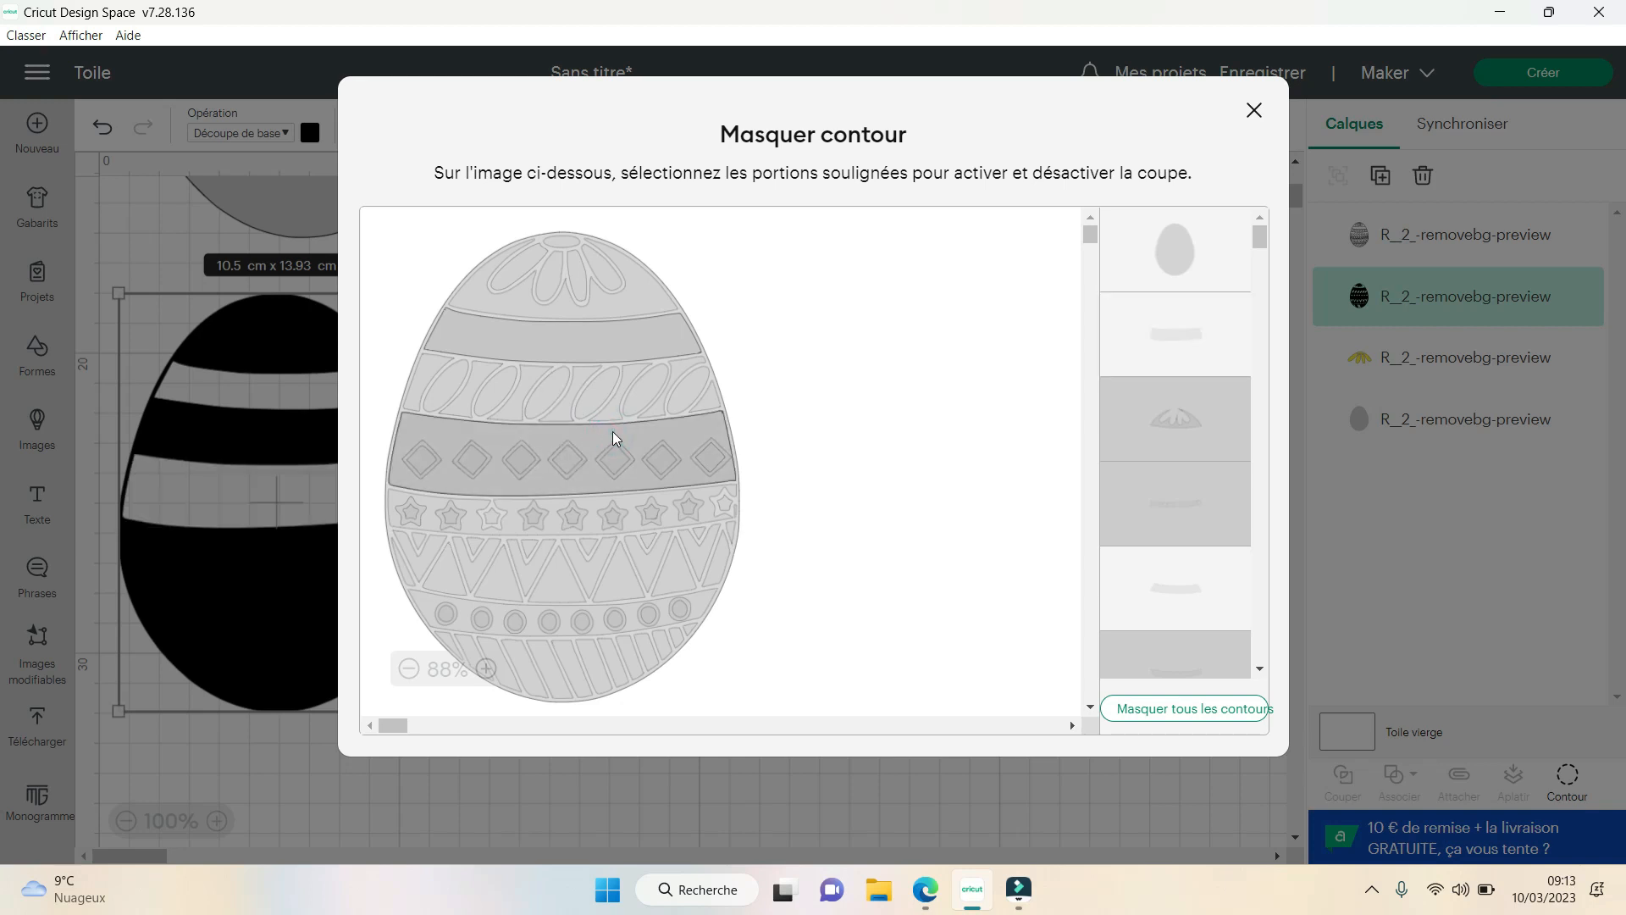
left_click(614, 438)
- Hide all contours again, switch the plain upper band on and off, and restore all contours
left_click(1195, 708)
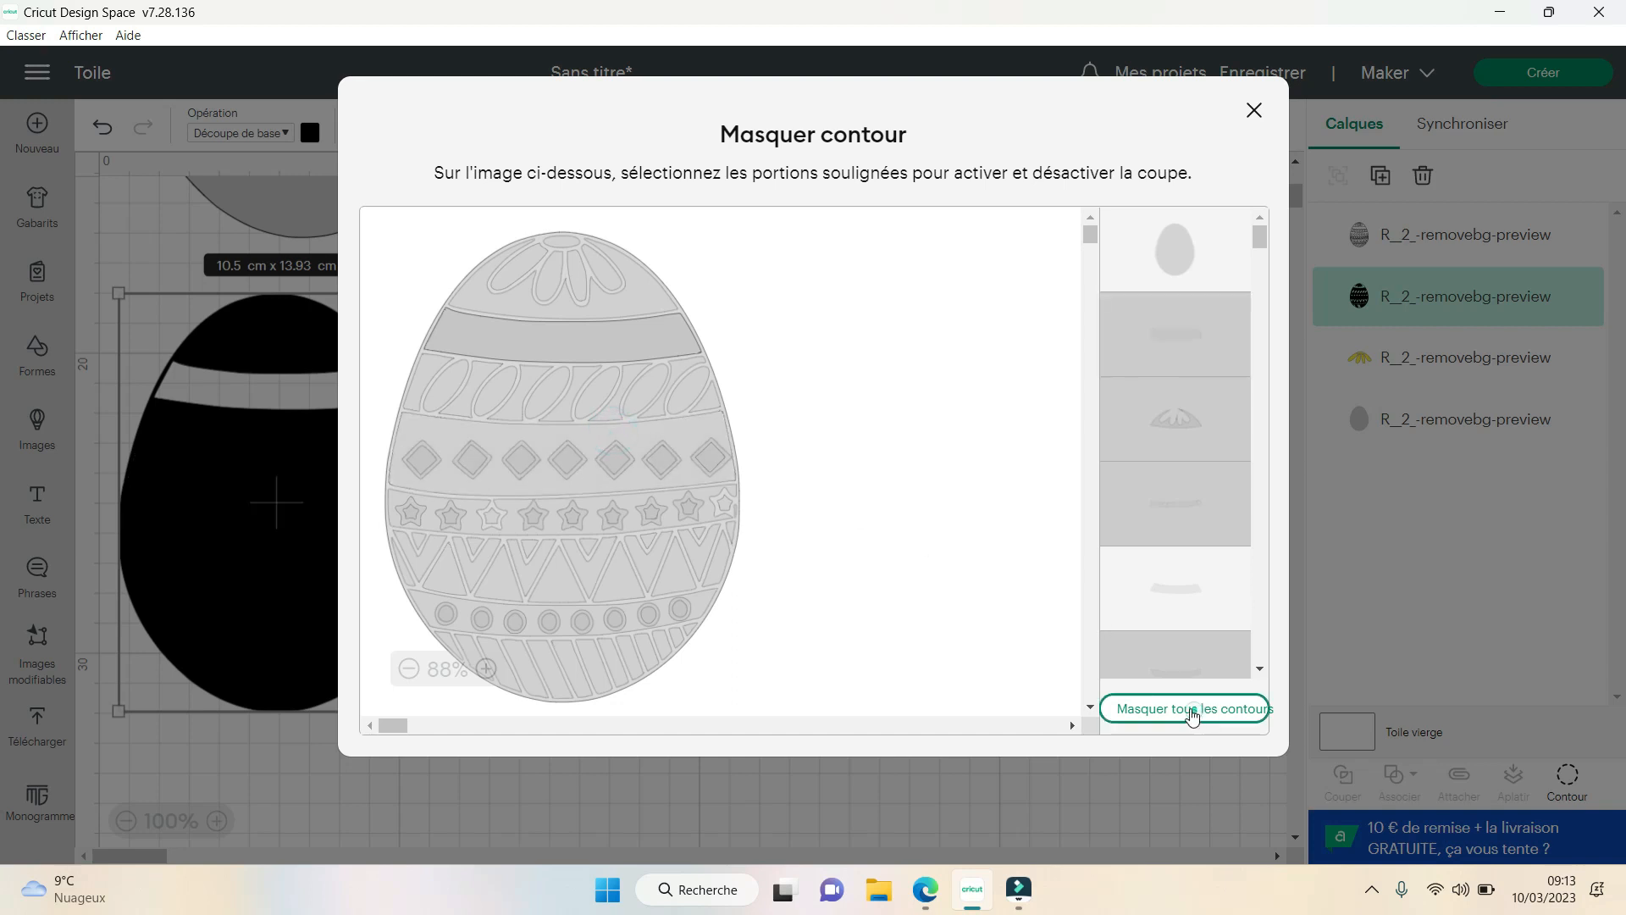
left_click(596, 346)
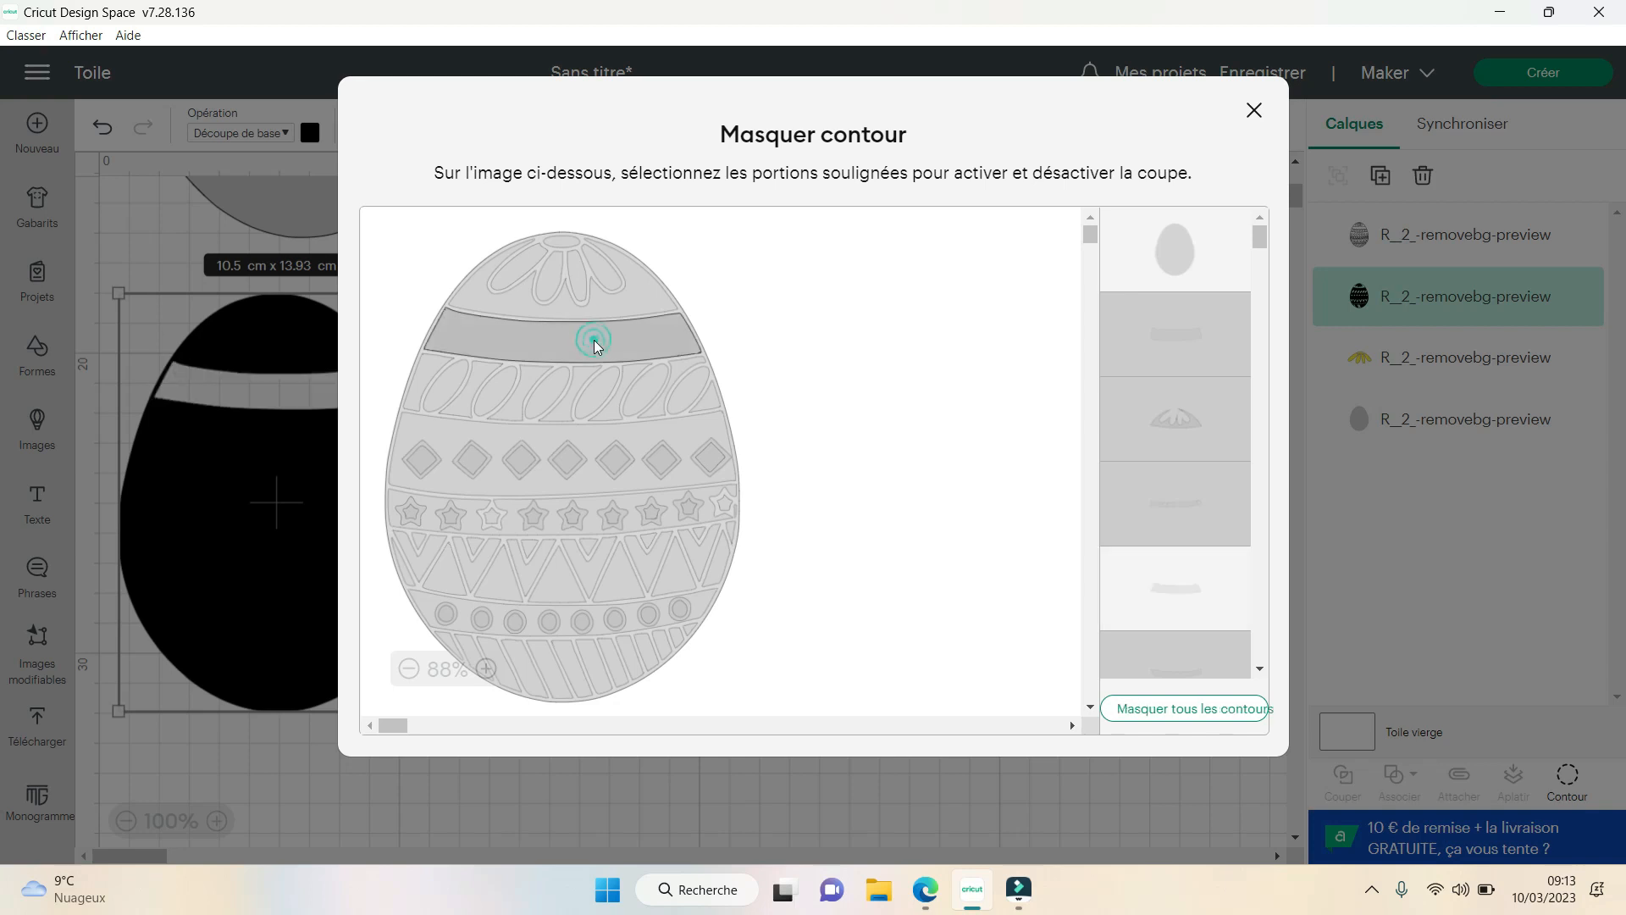
left_click(595, 346)
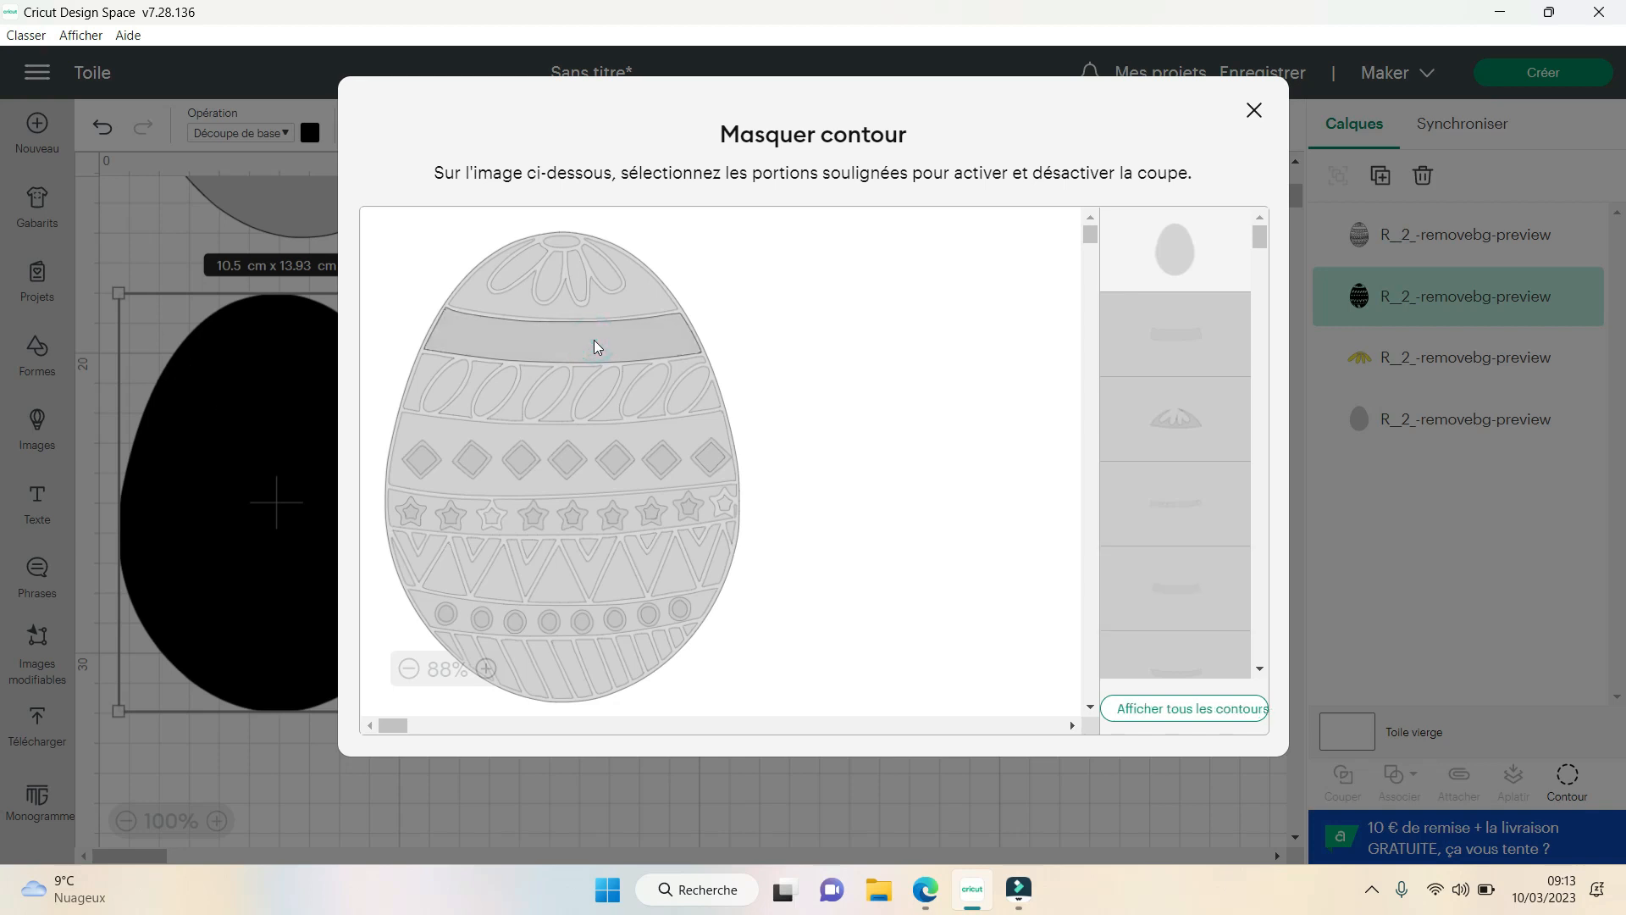
left_click(1184, 708)
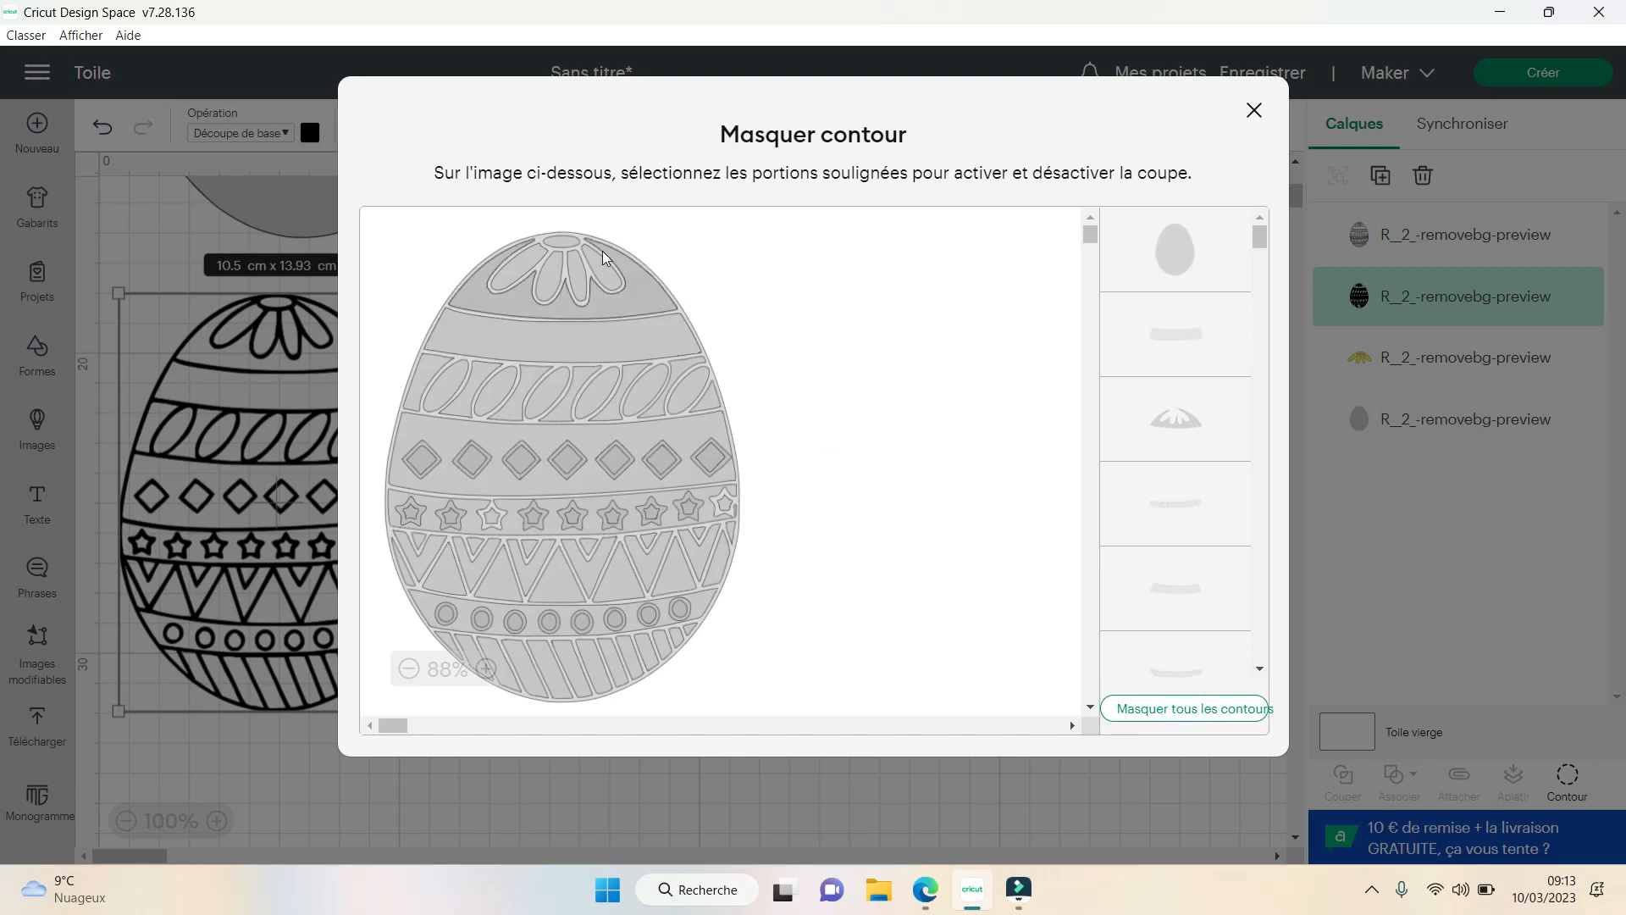
- Try hiding the plain upper band, the diamond band background and the large triangles individually in the full drawing
left_click(562, 336)
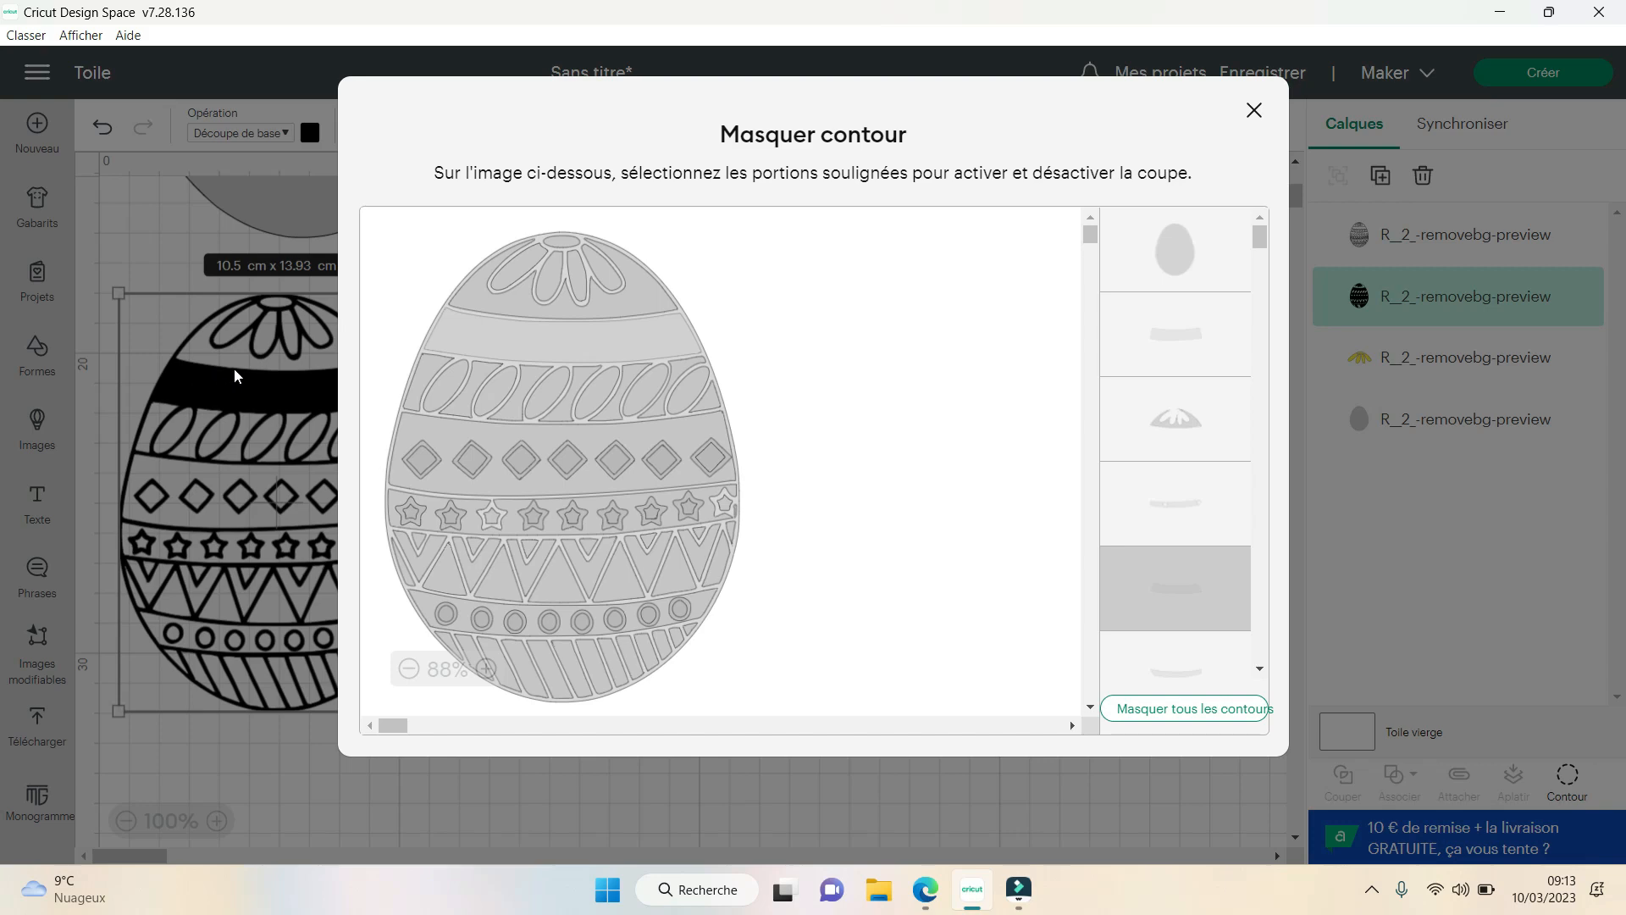
left_click(648, 298)
left_click(647, 298)
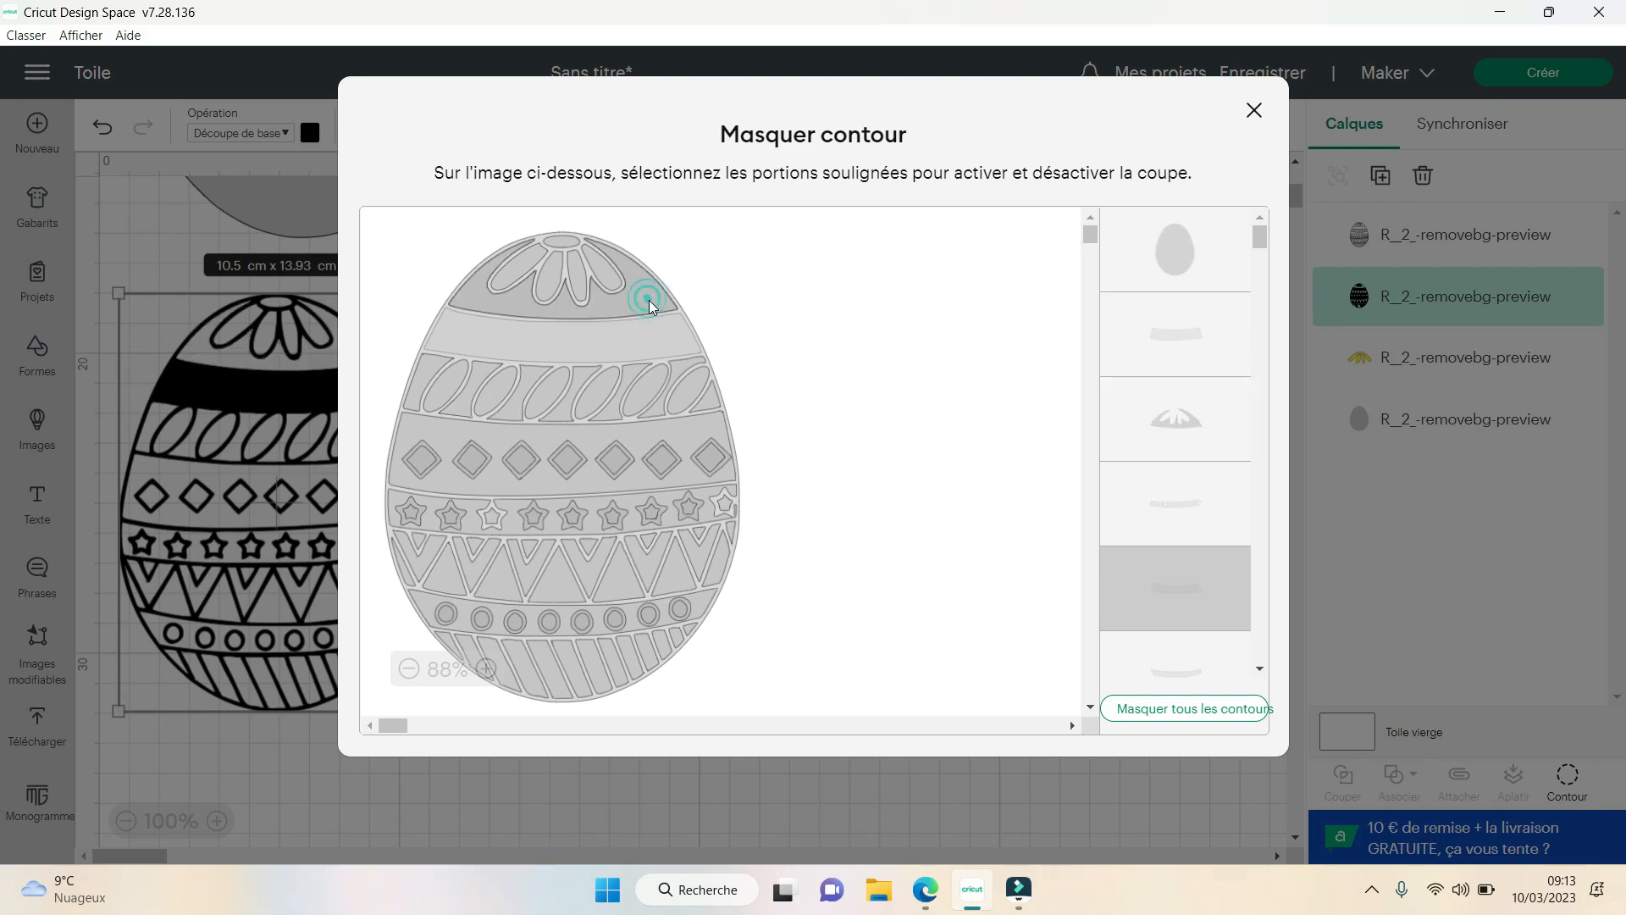
left_click(436, 431)
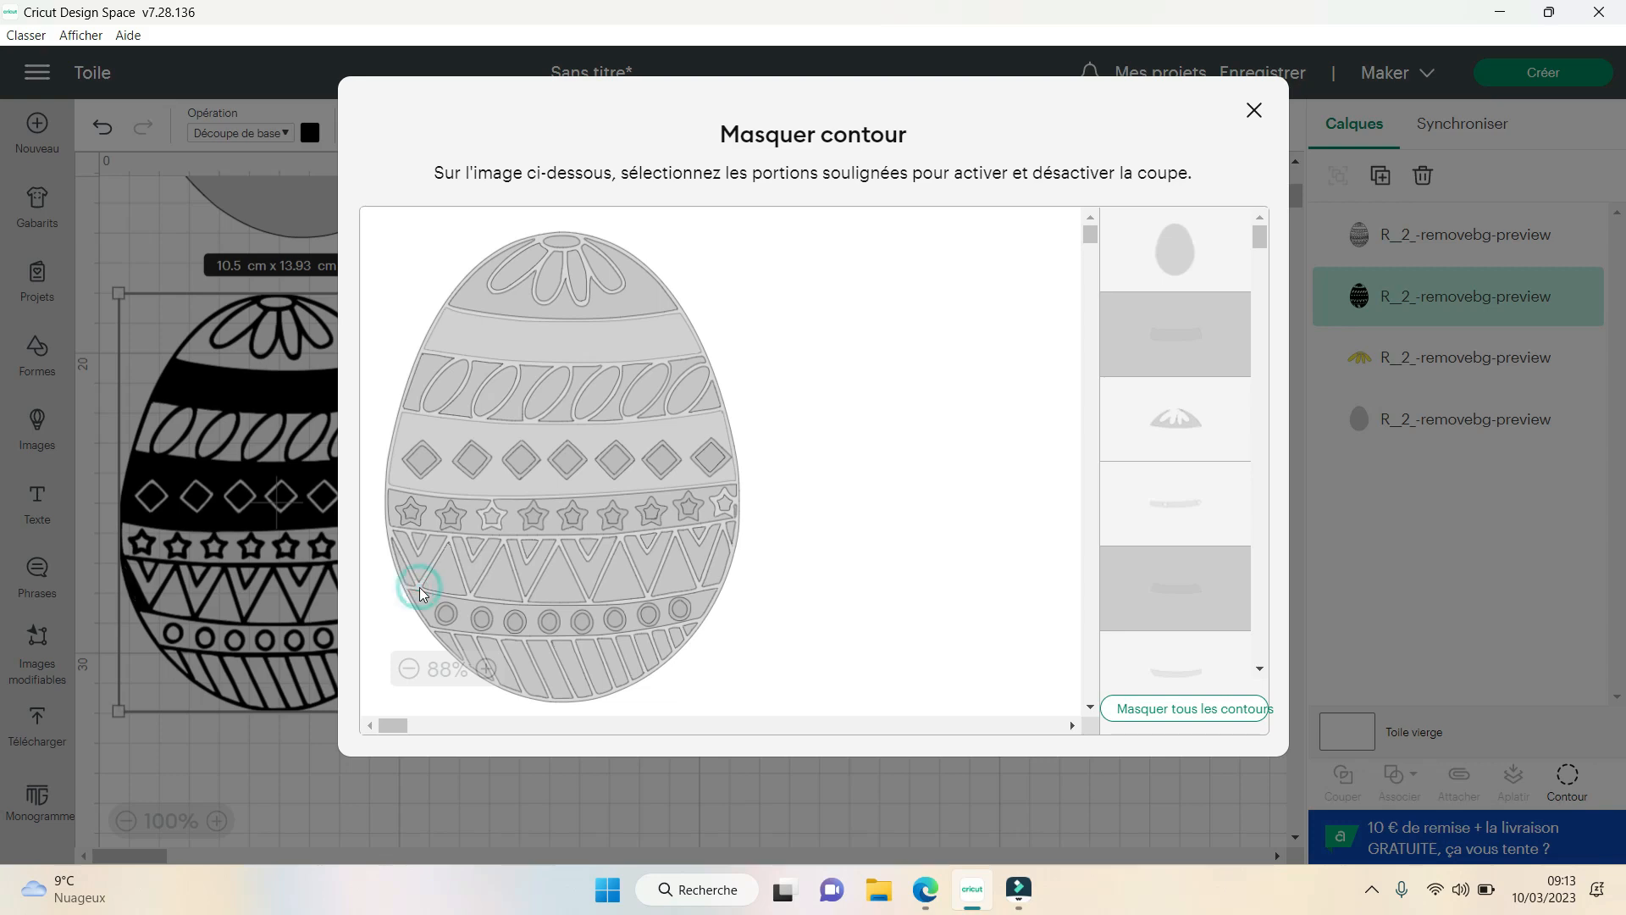
left_click(470, 595)
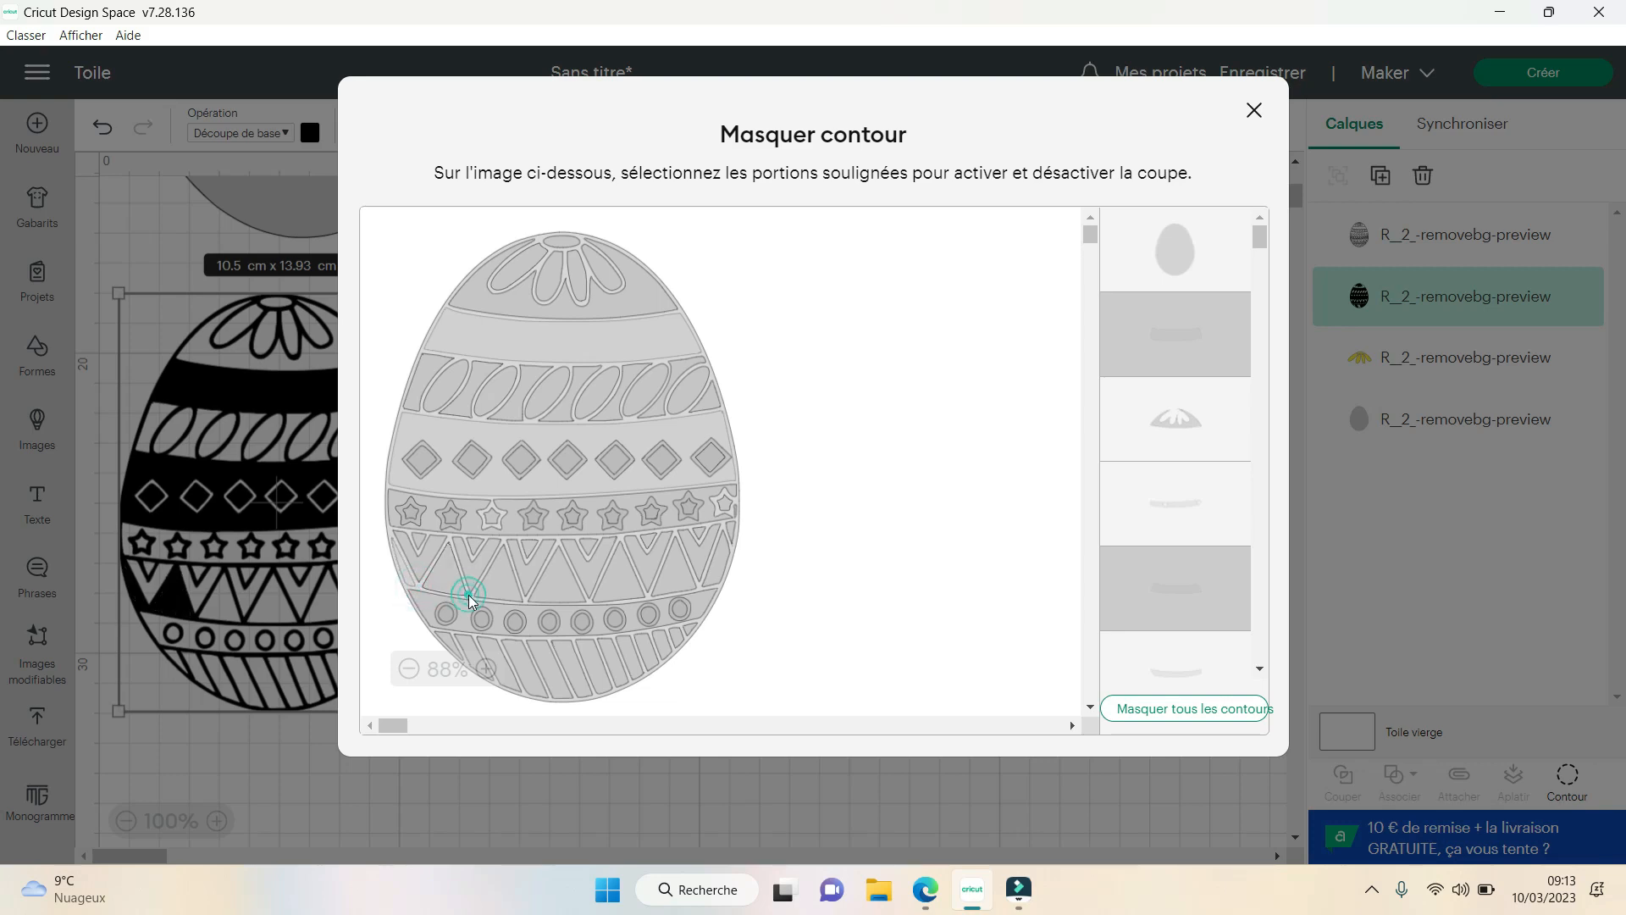
left_click(511, 593)
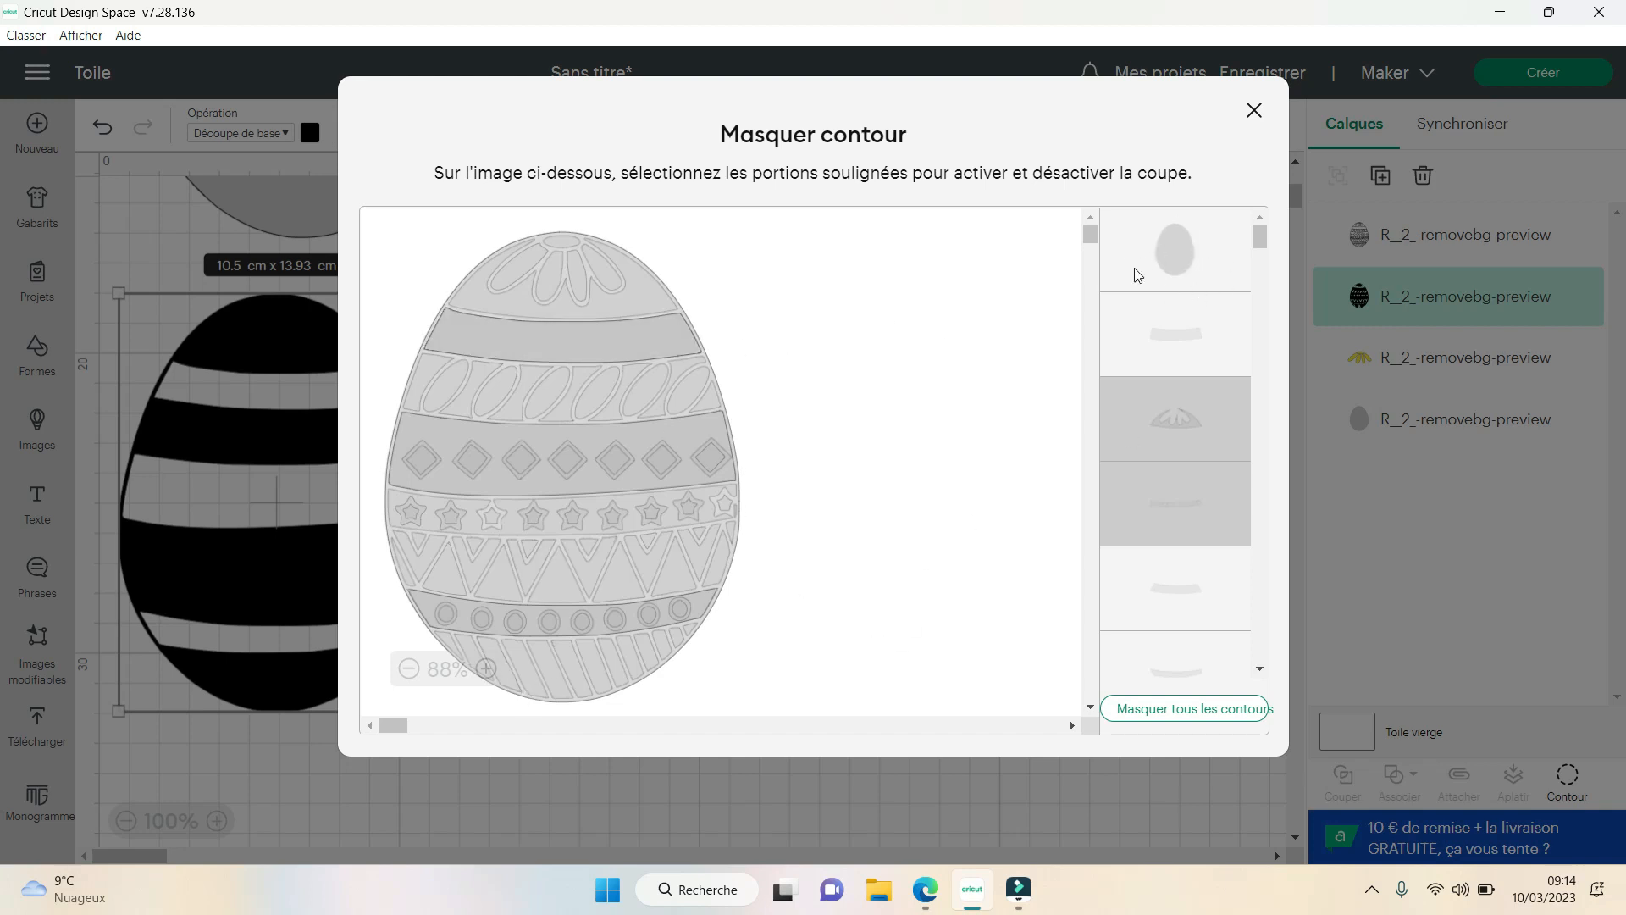
- Hide the outer egg contour to keep only the three bands, and move them below the grey egg
left_click(1178, 247)
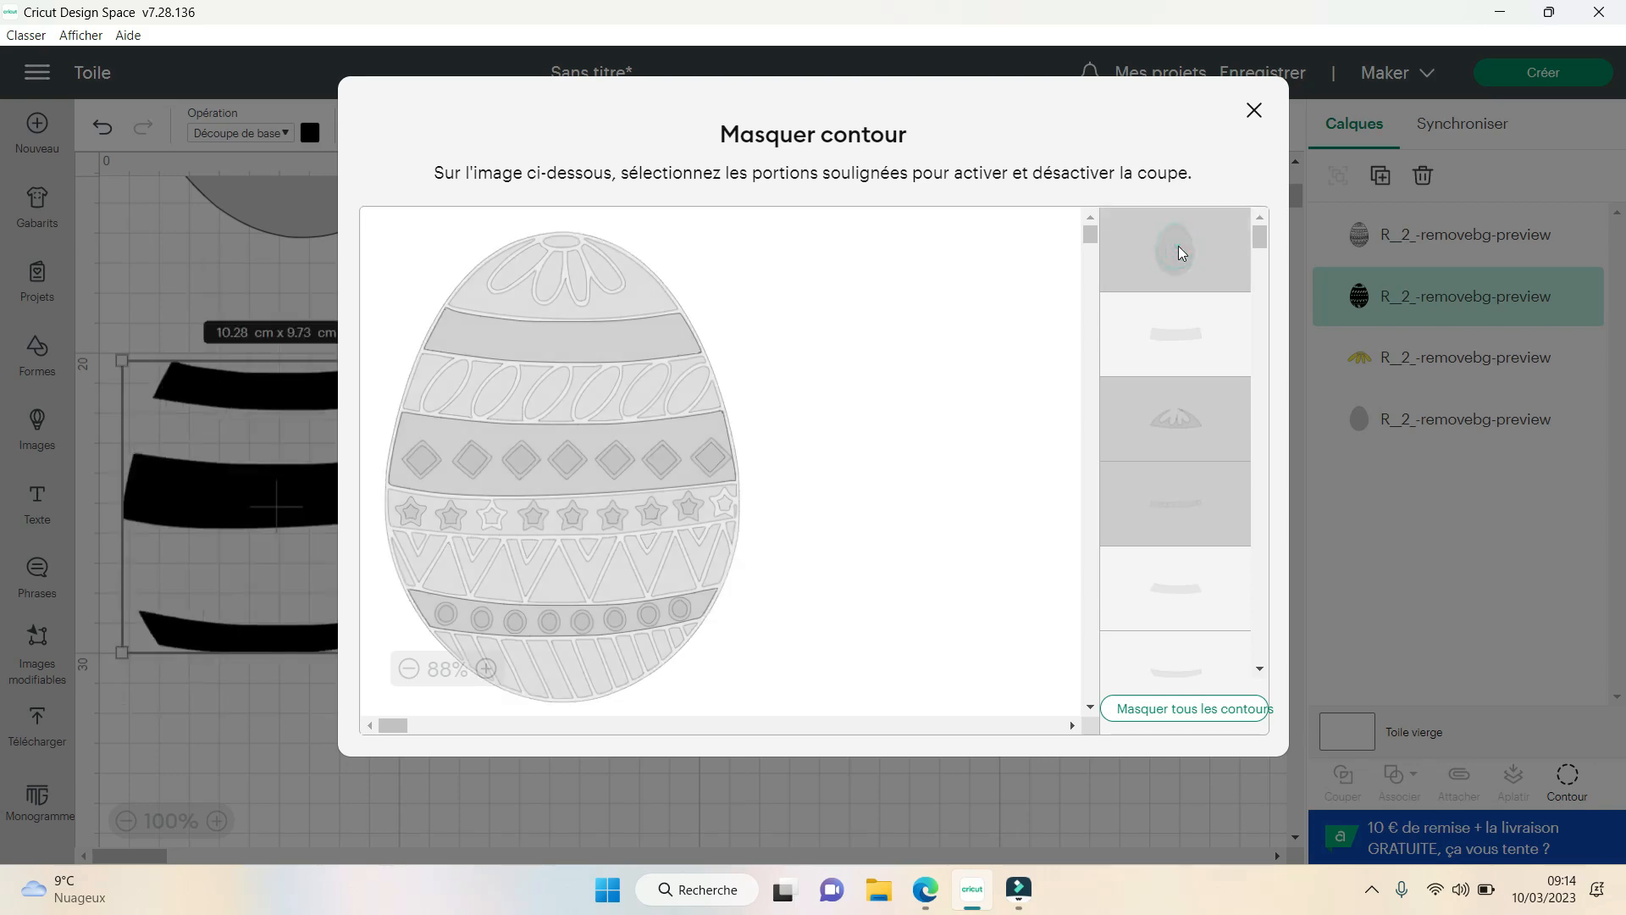
left_click(1255, 111)
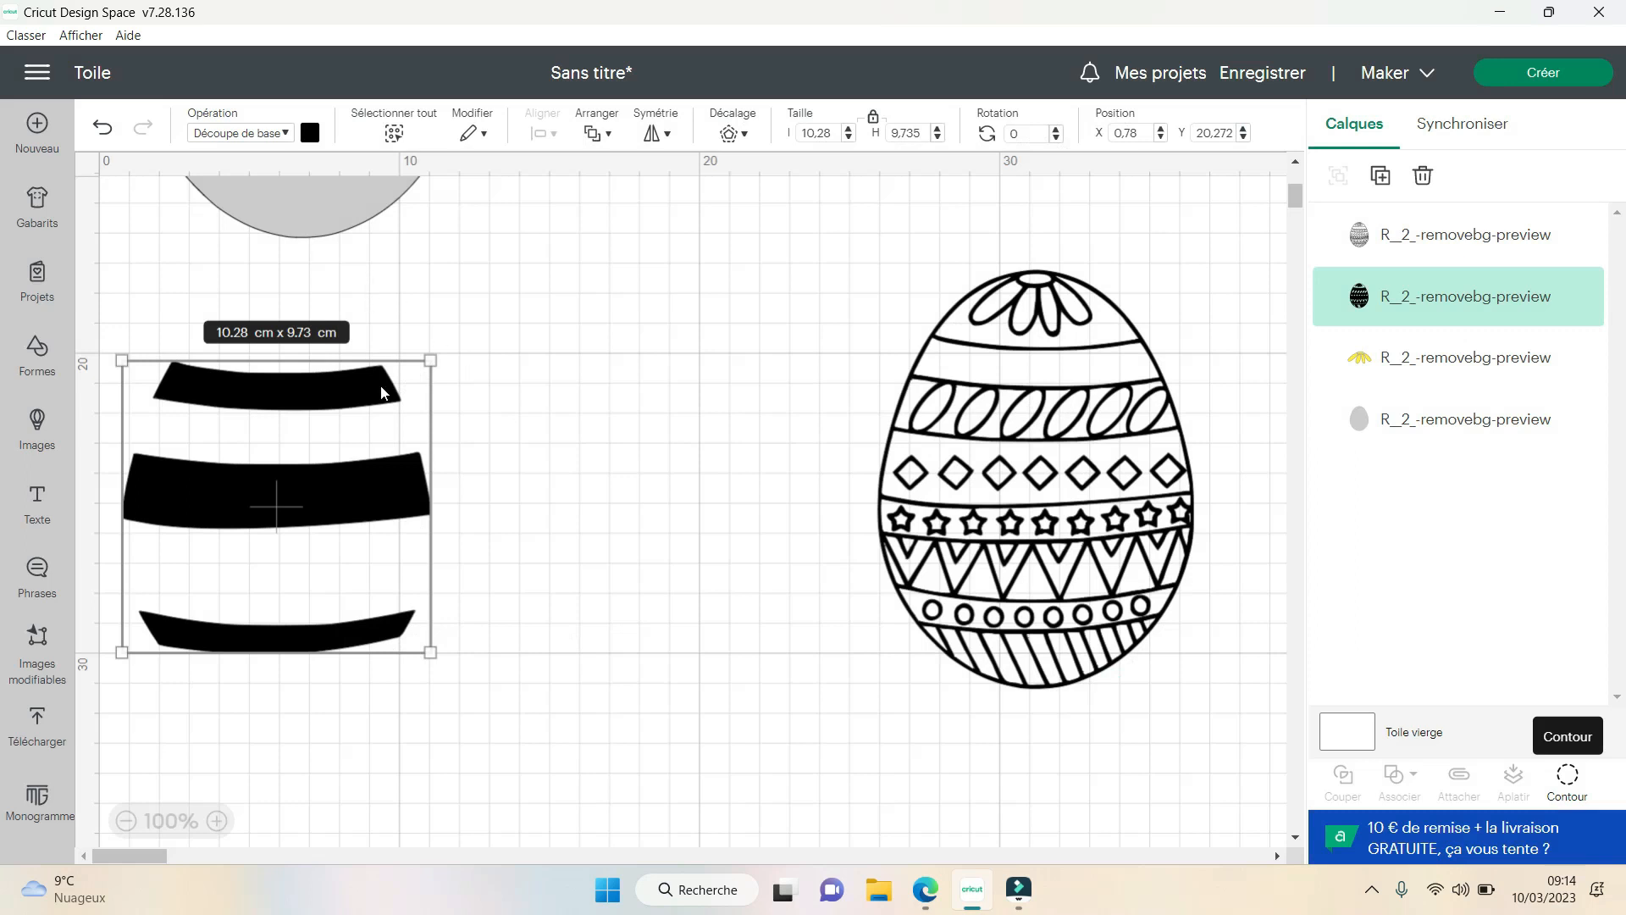
left_click(505, 725)
left_click_drag(511, 727, 142, 319)
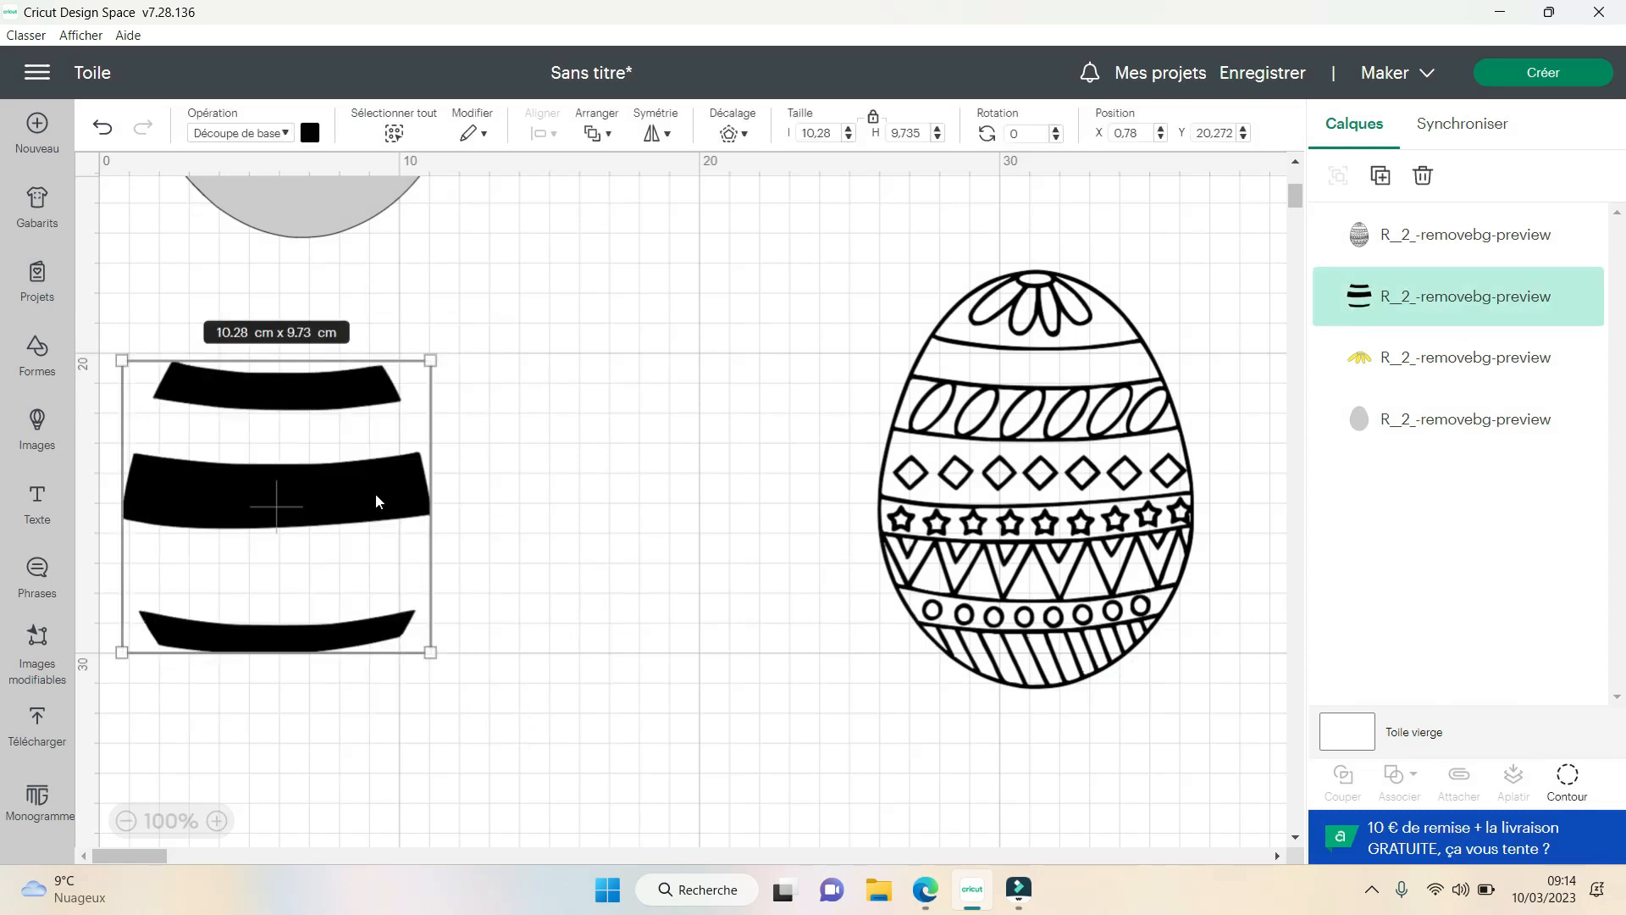
left_click_drag(374, 493, 323, 467)
left_click(526, 443)
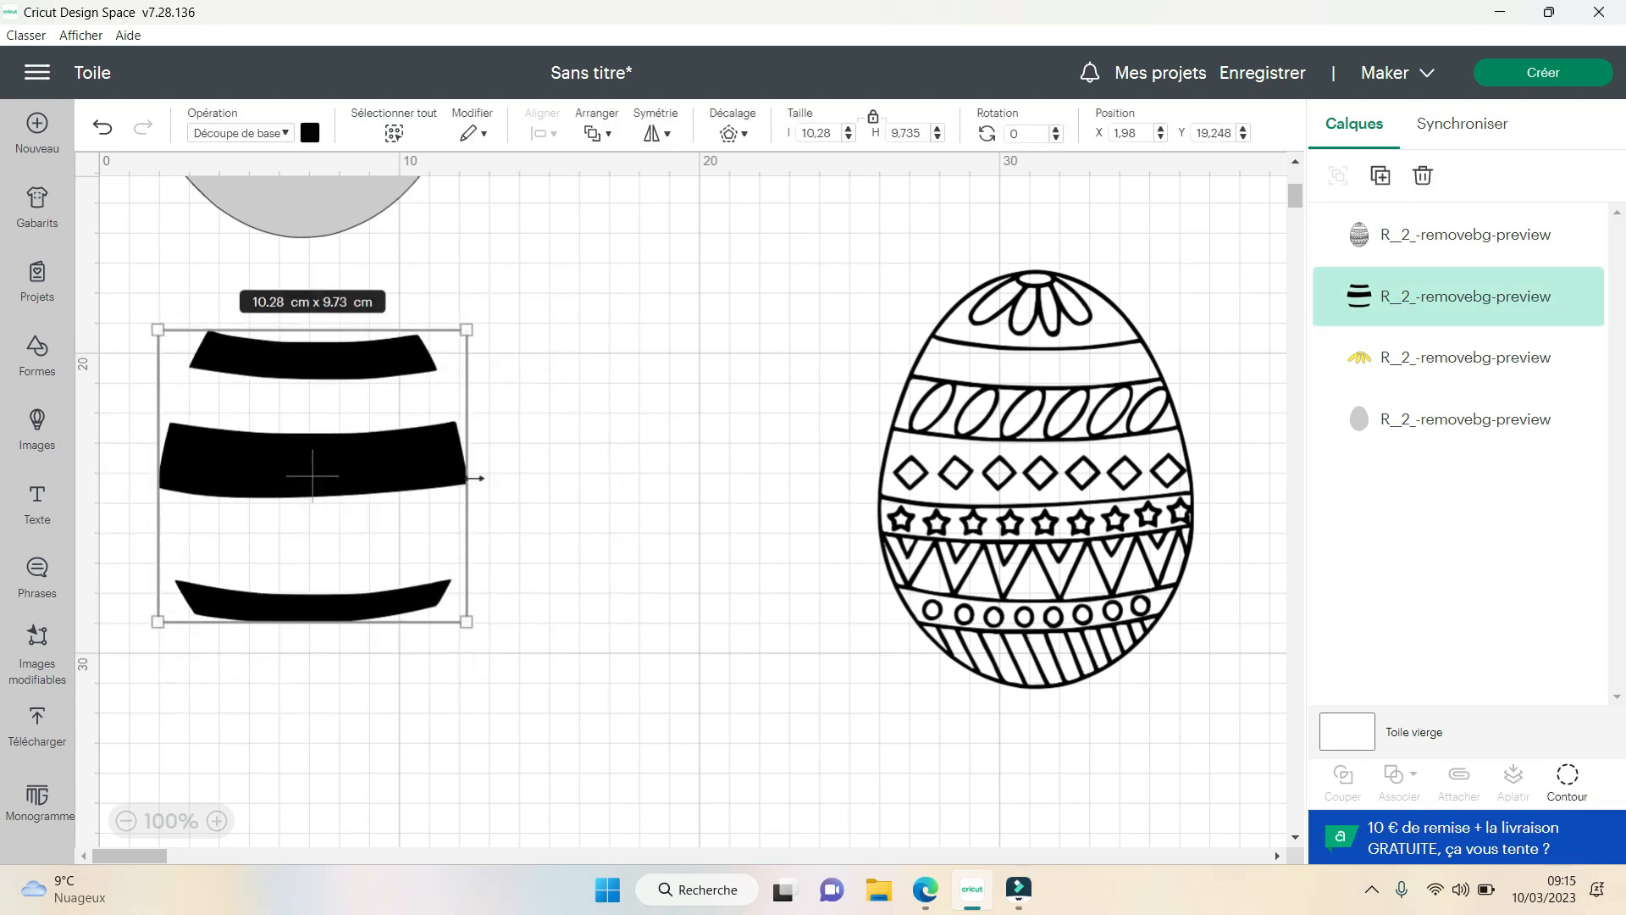
- Set the material colour of the three bands to orange
left_click(557, 465)
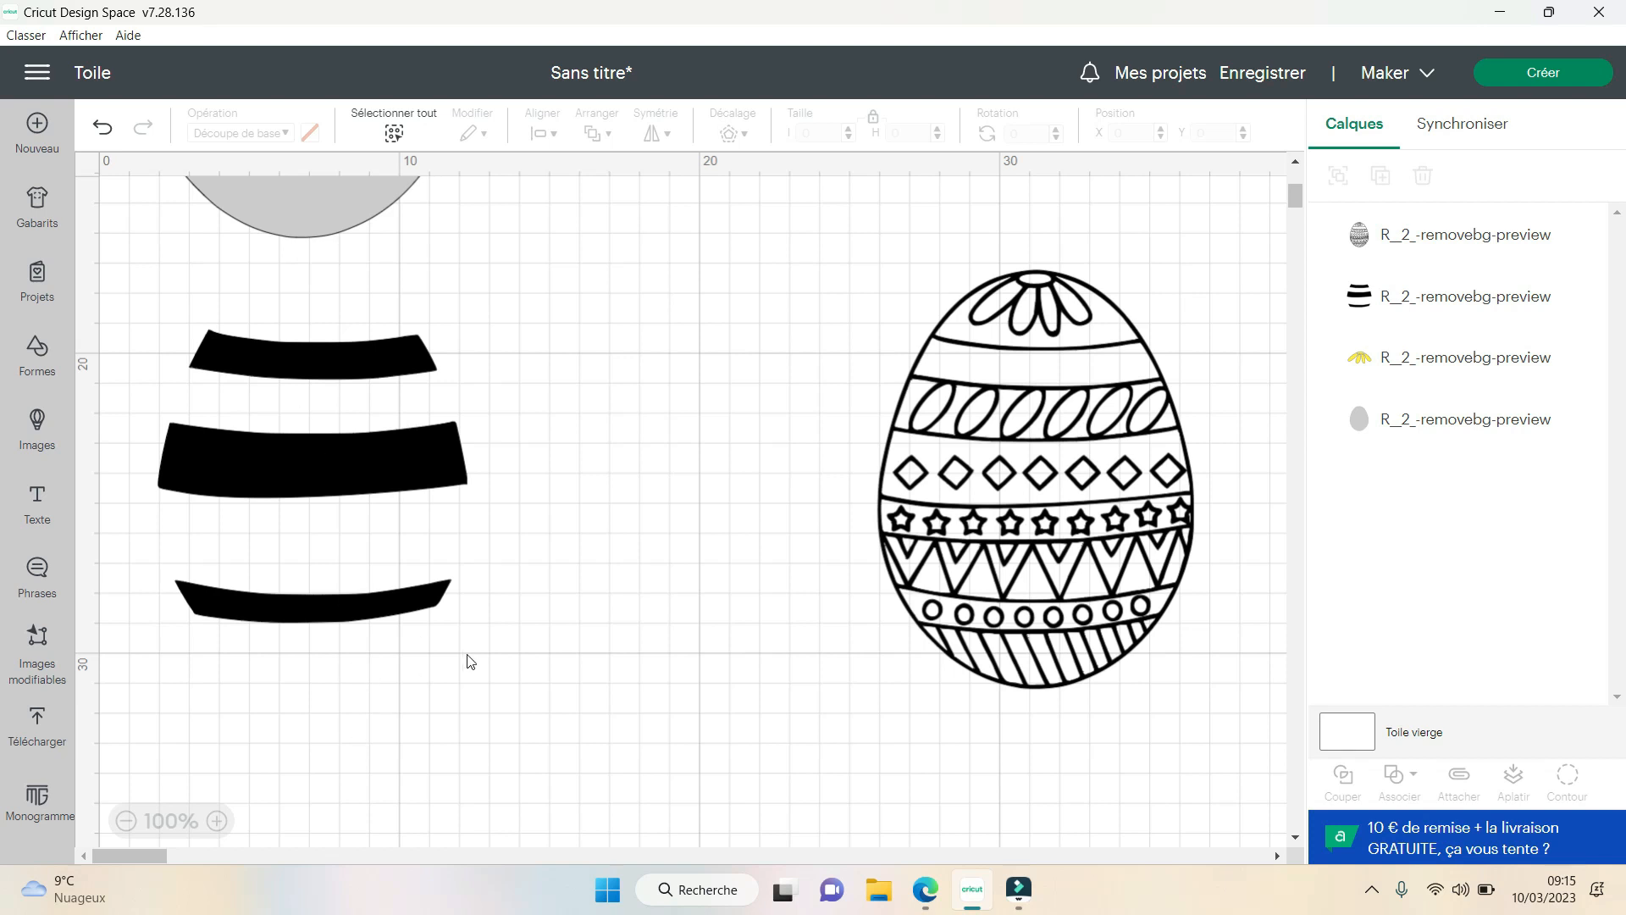
left_click_drag(475, 682, 159, 306)
left_click(310, 133)
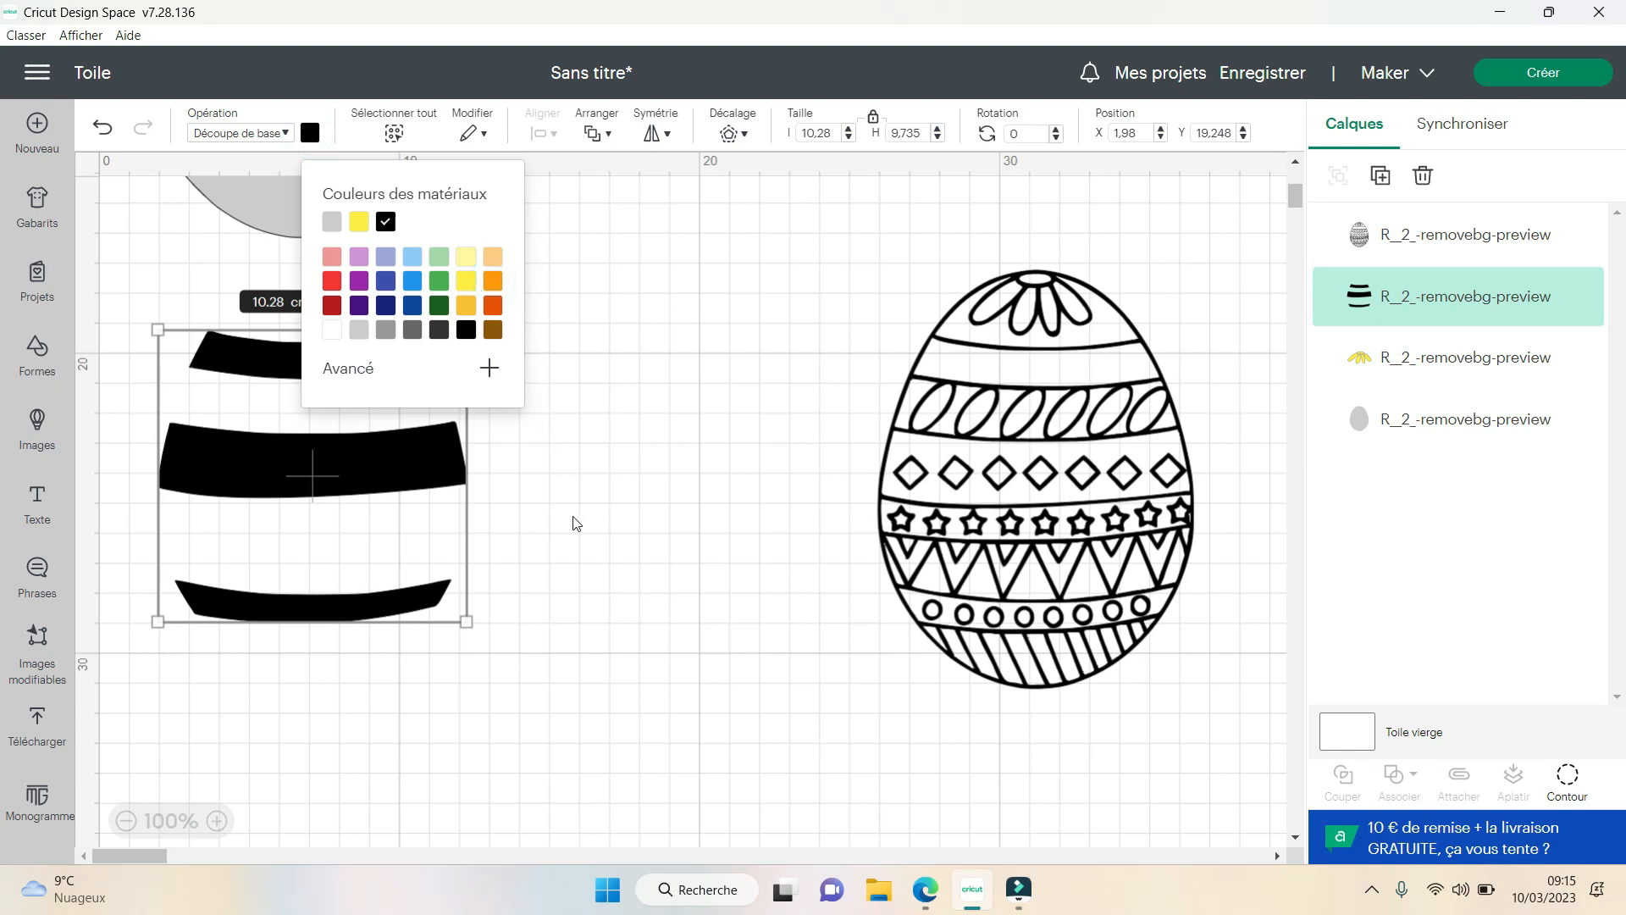
left_click(597, 544)
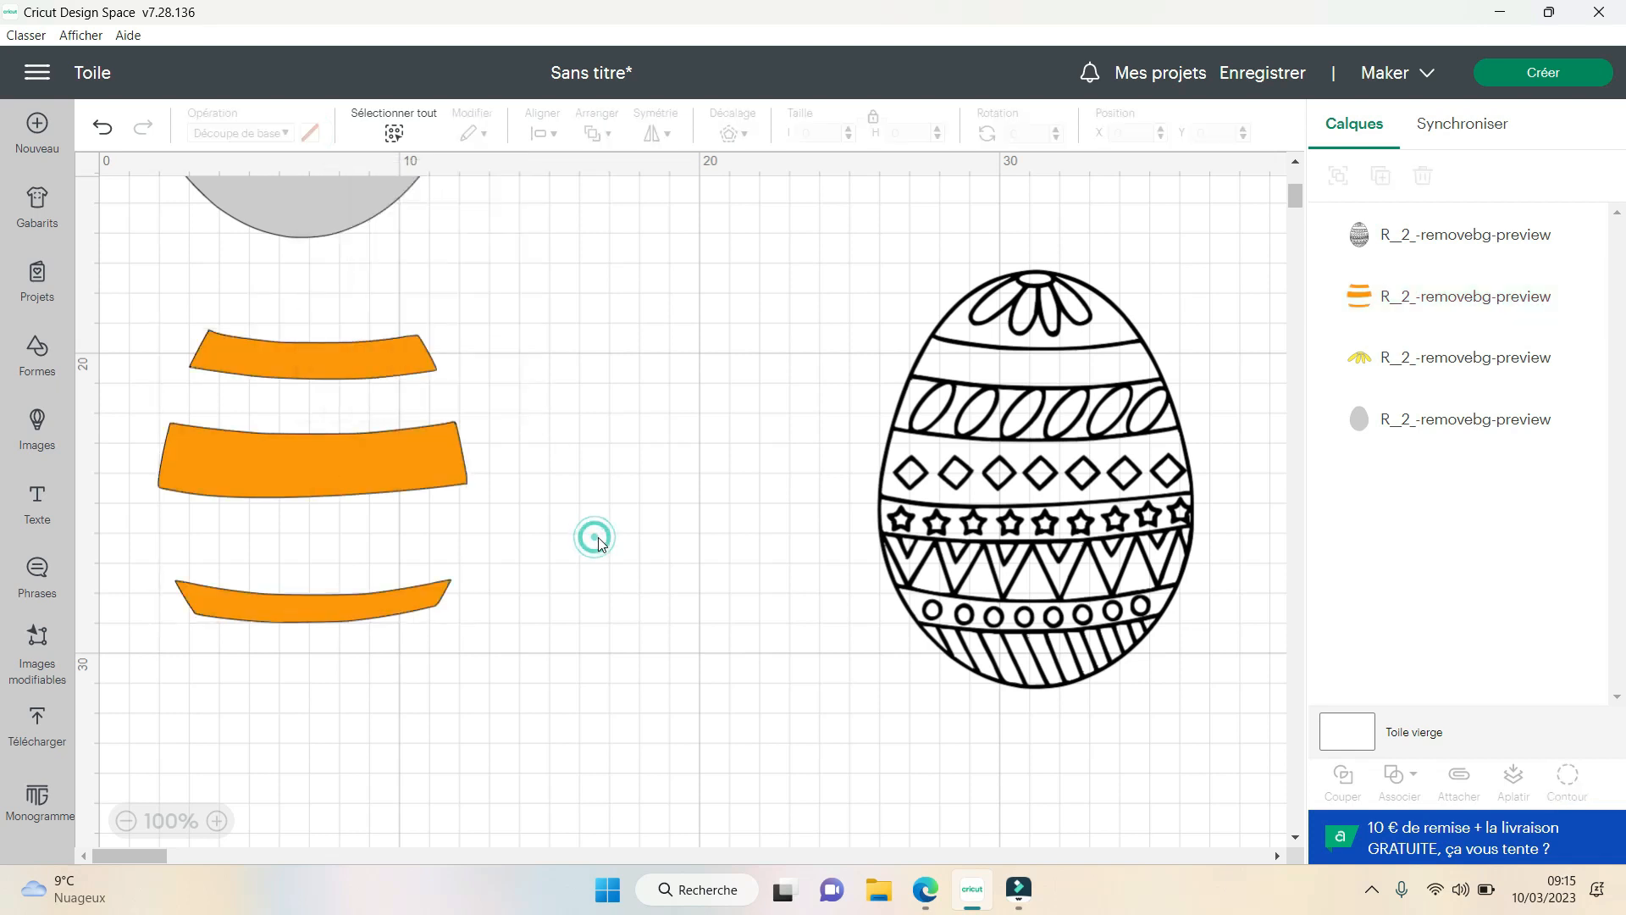
- Place the orange bands on the grey egg below the yellow flower, aligned with the egg's edges
scroll(485, 598, "up", 5)
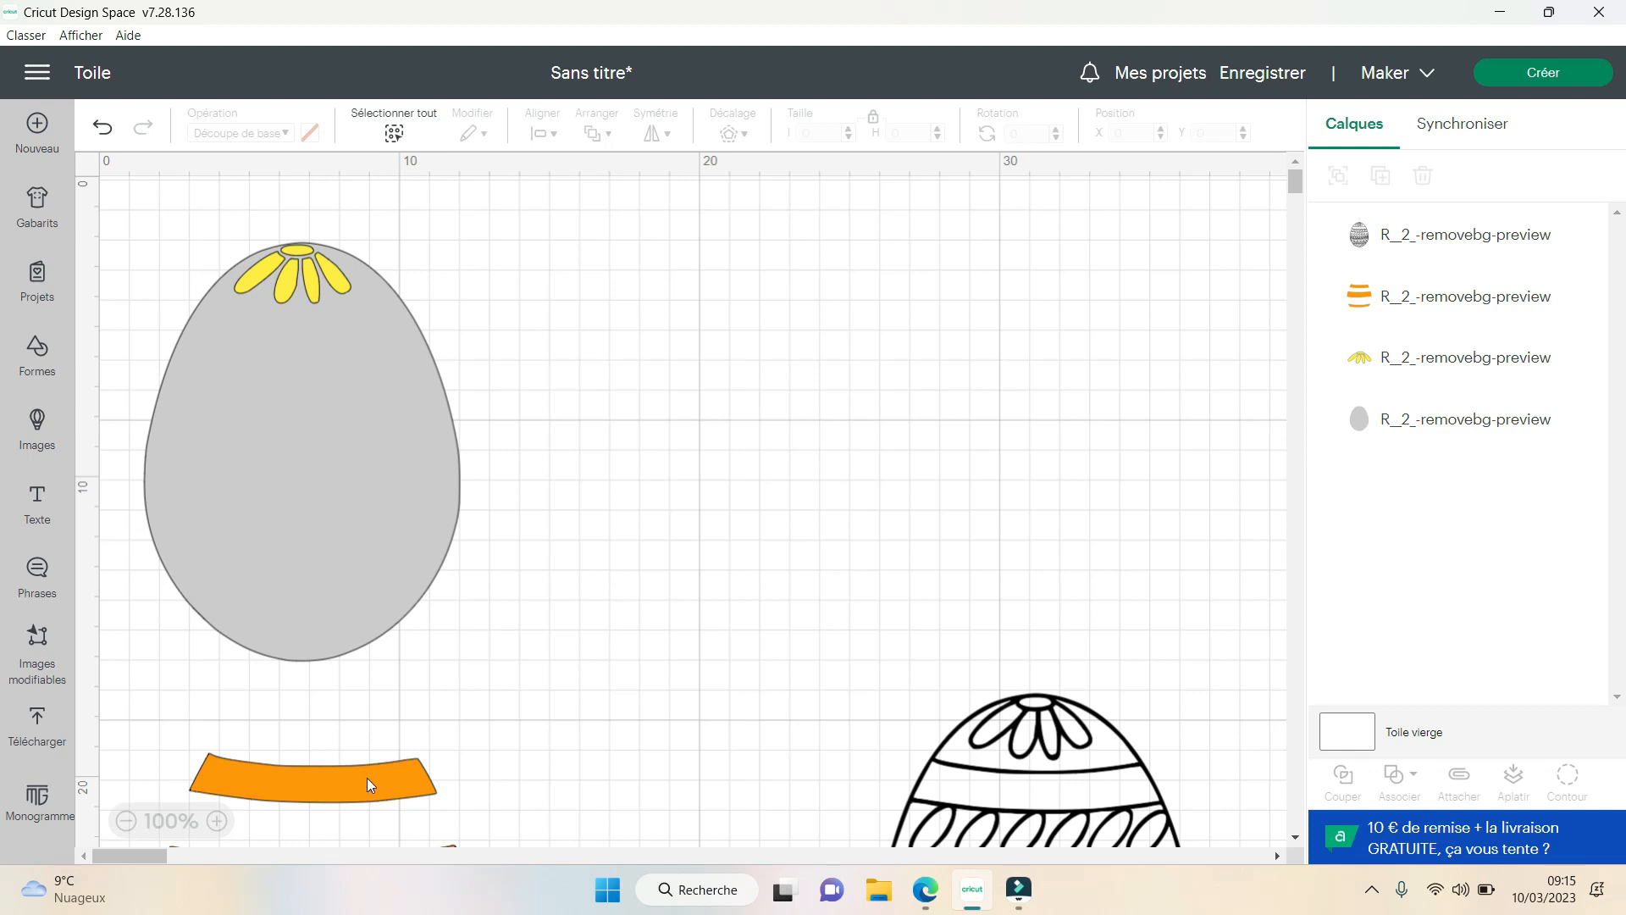
left_click_drag(368, 778, 355, 338)
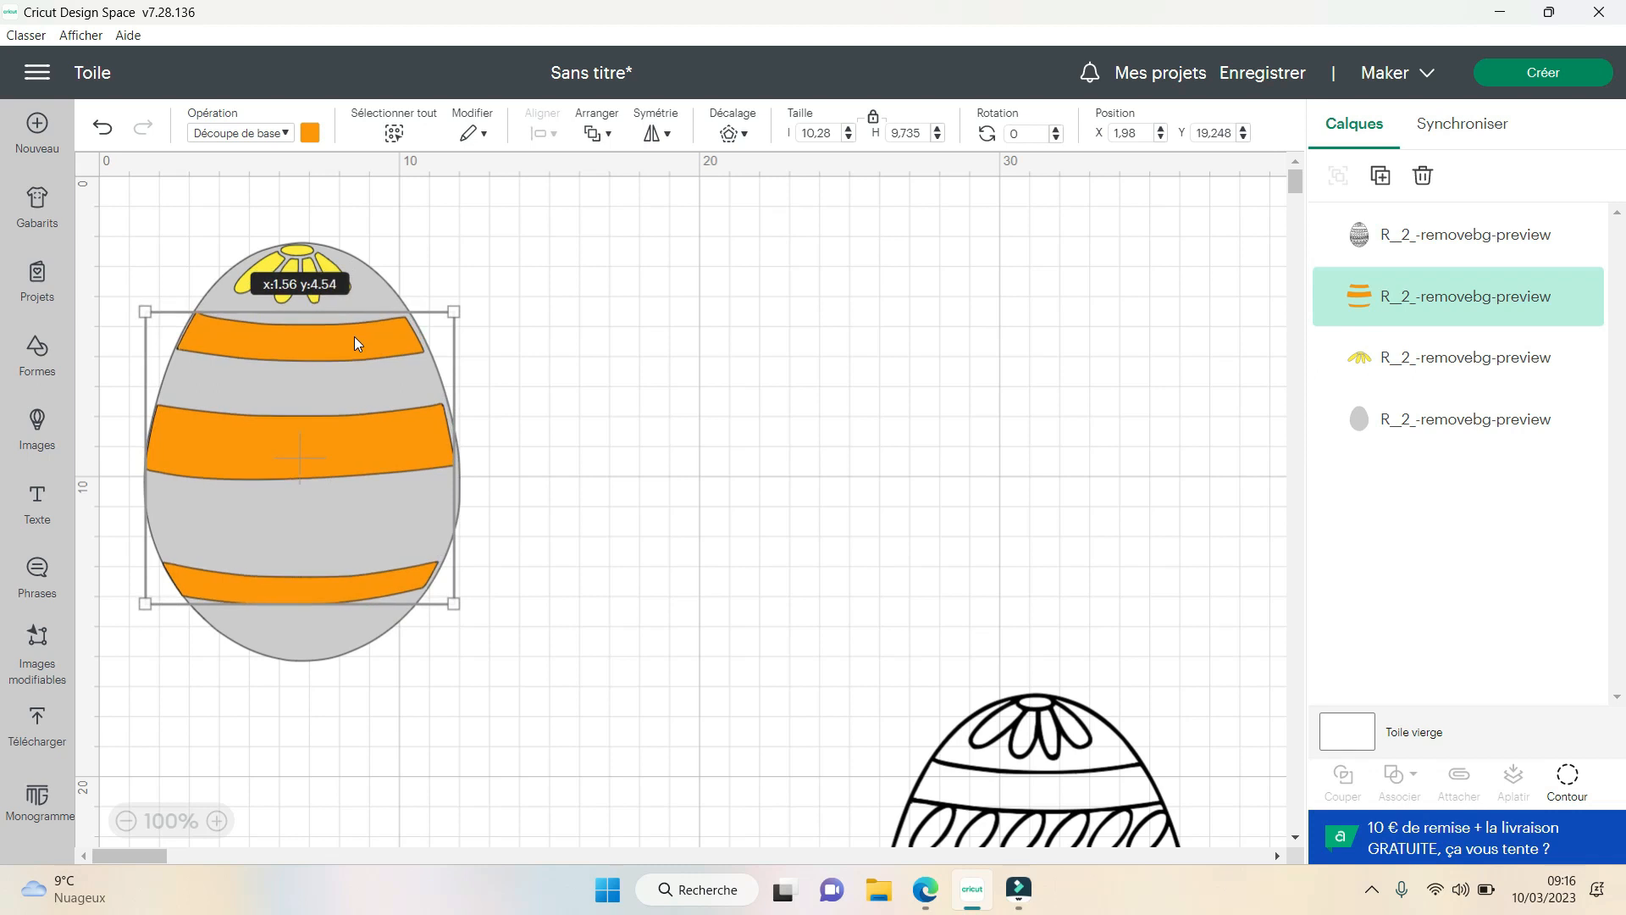
left_click_drag(354, 337, 355, 337)
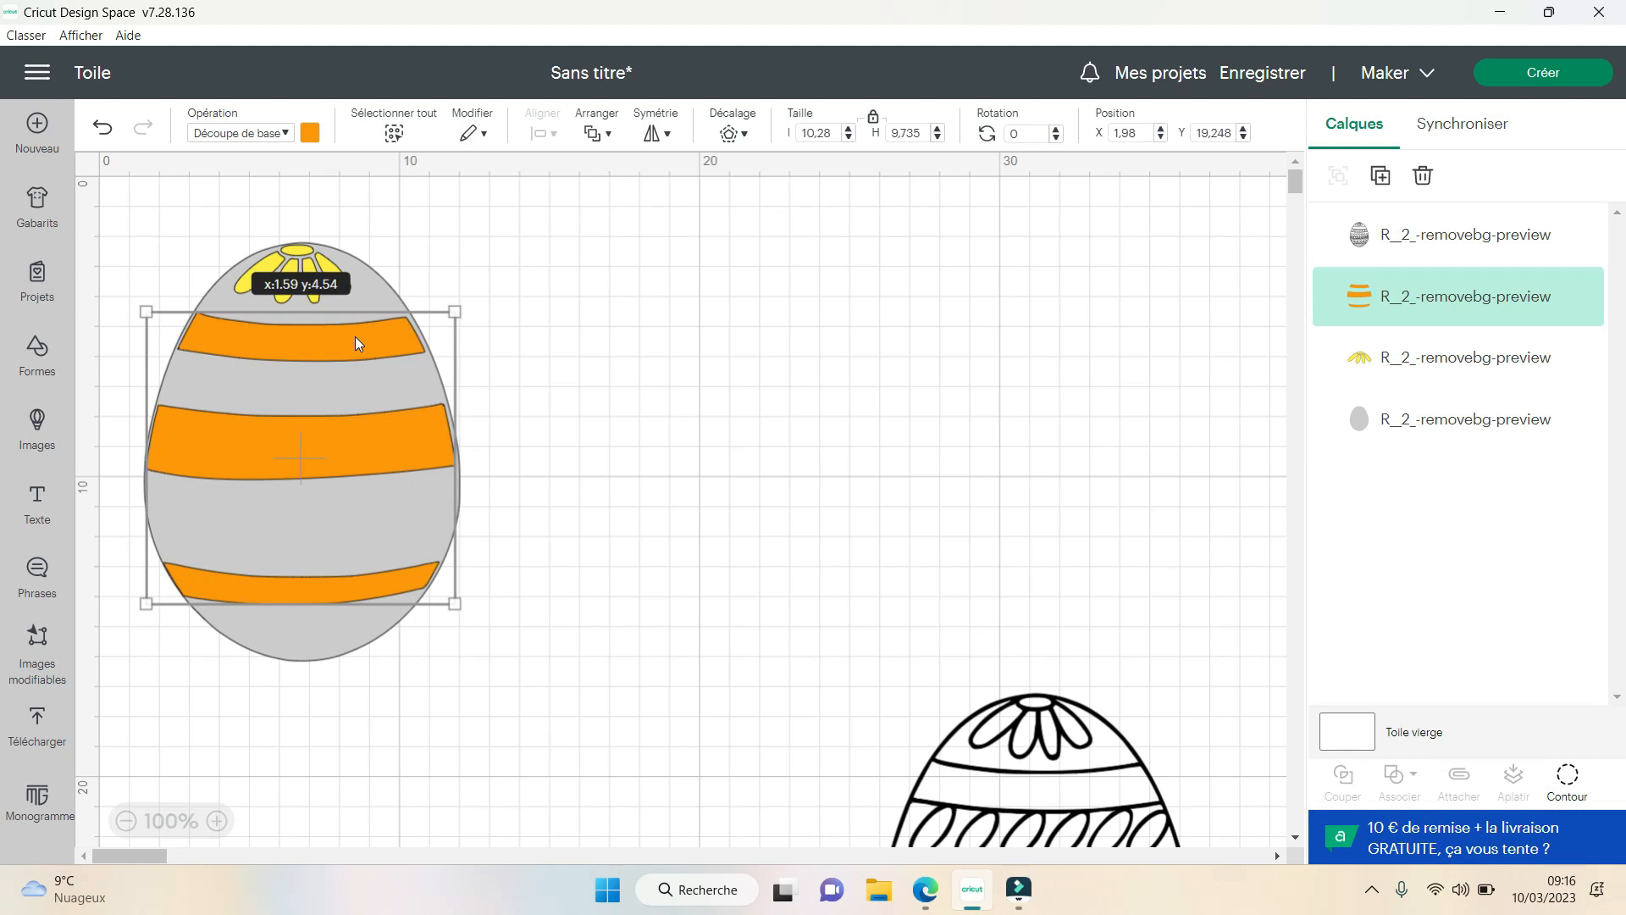
left_click_drag(356, 344, 357, 337)
left_click(690, 481)
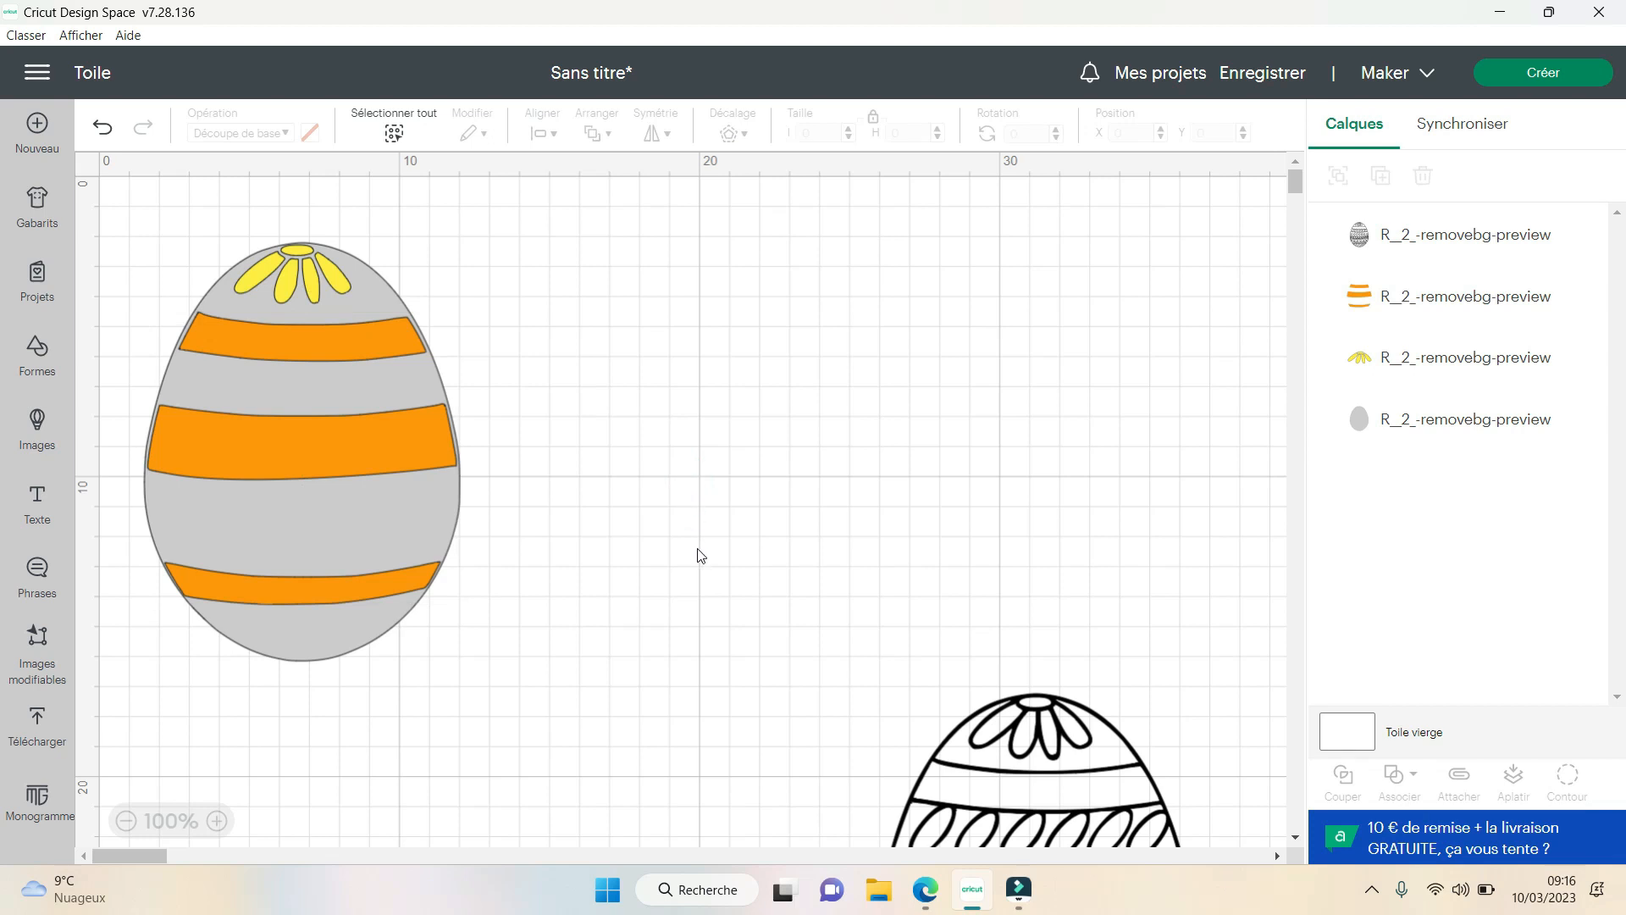
- Duplicate the remaining patterned egg and place the copy below the layered grey egg
left_click(1033, 763)
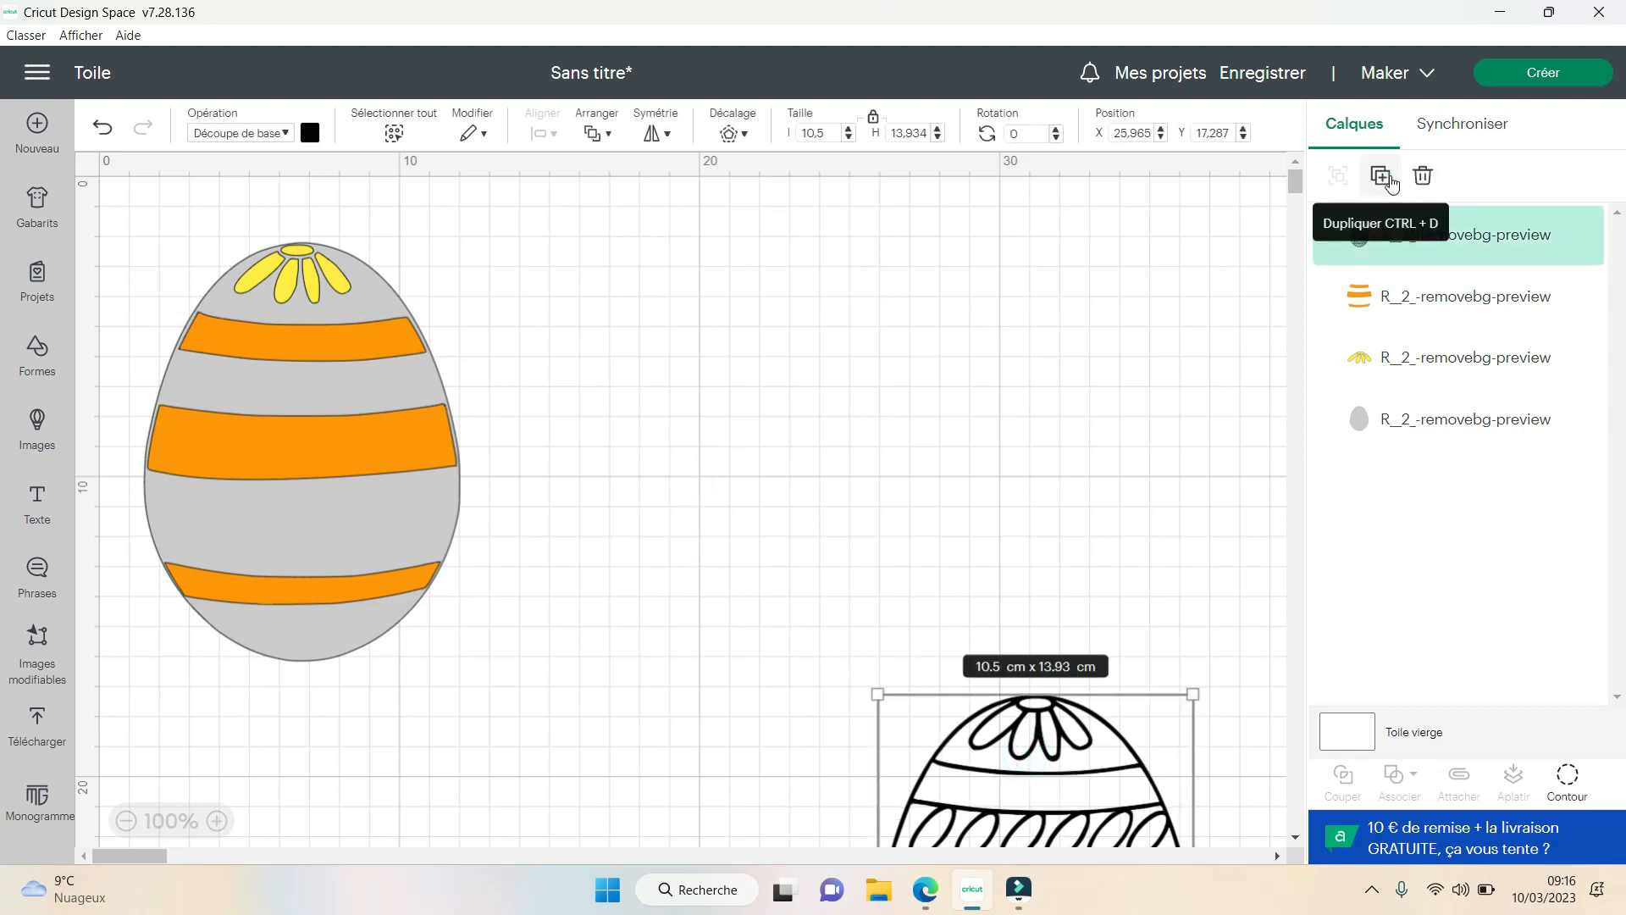
left_click(1394, 180)
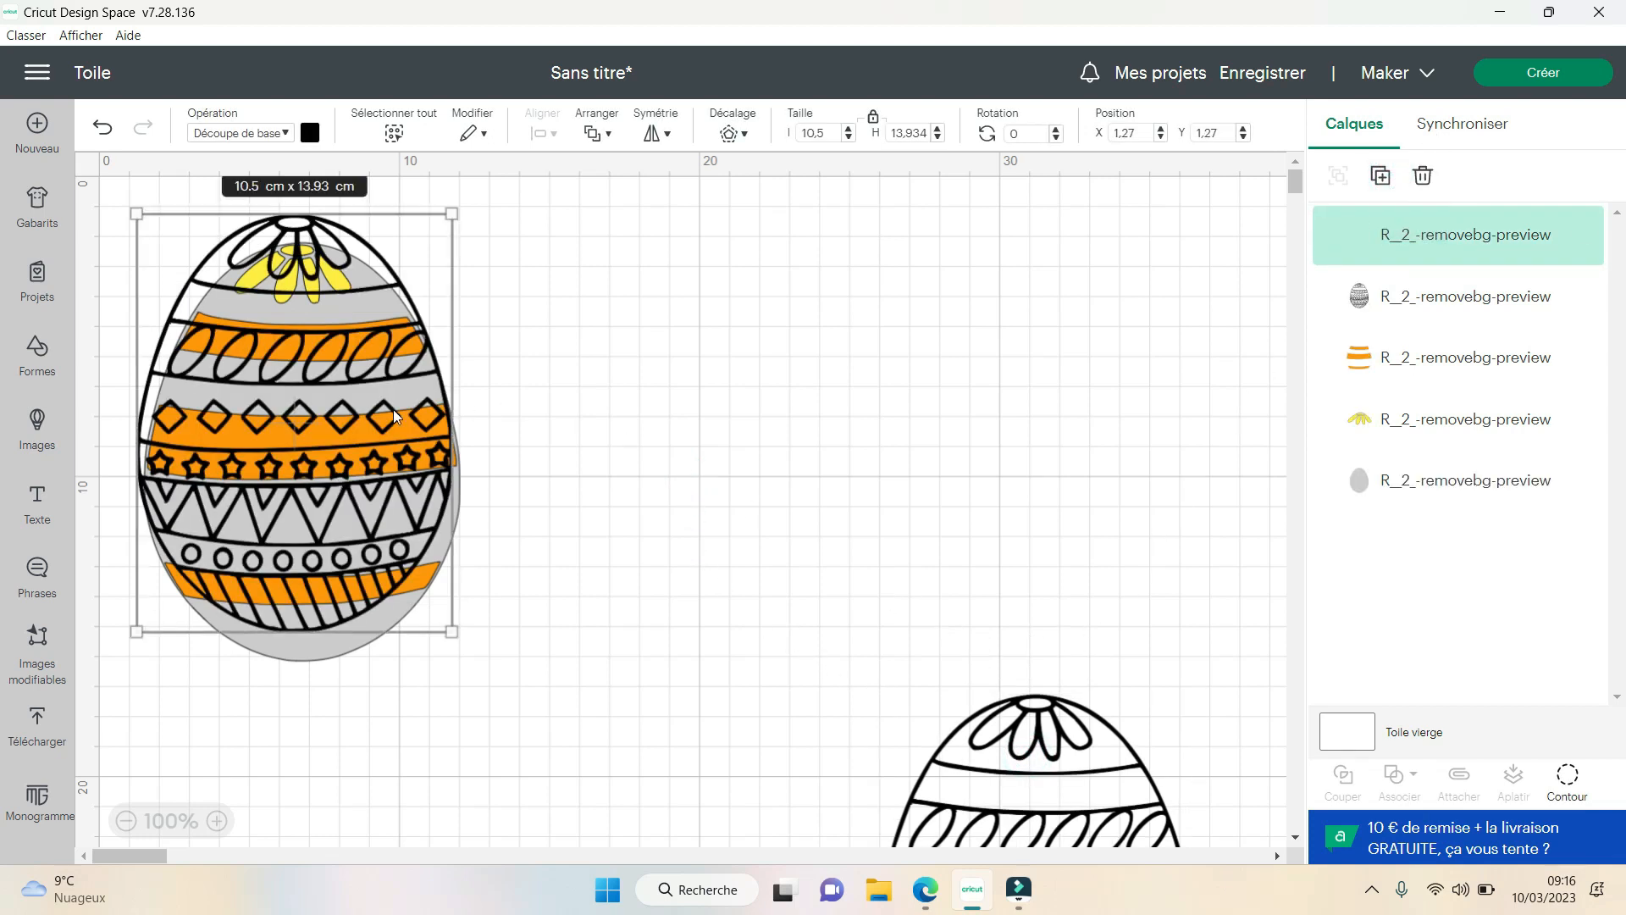
left_click_drag(322, 398, 350, 761)
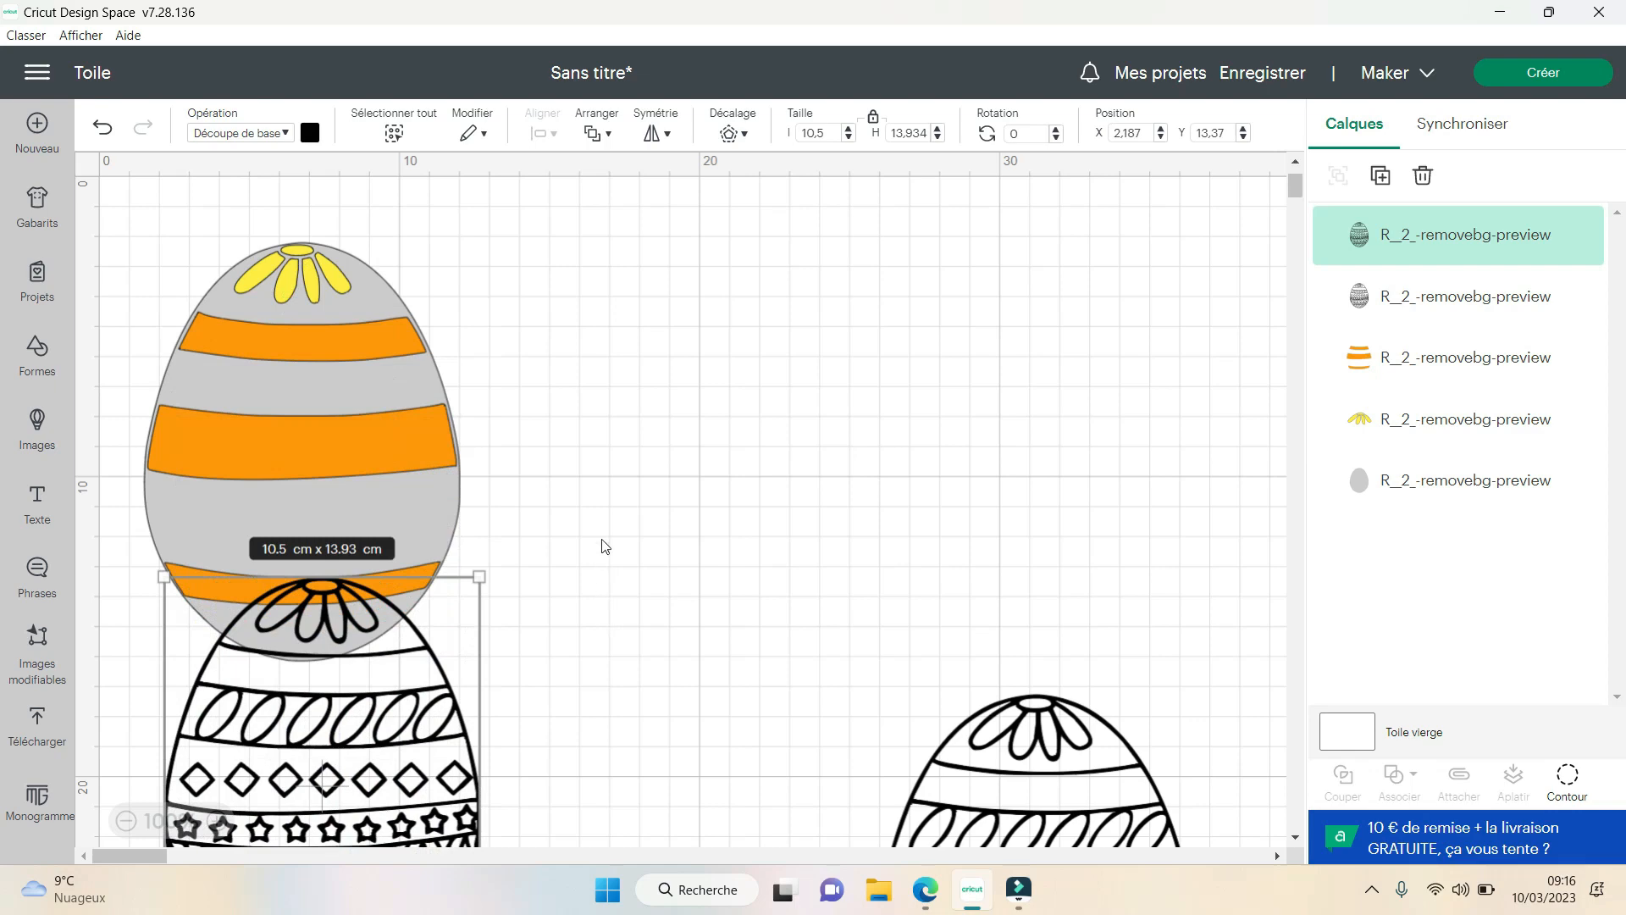
scroll(519, 534, "down", 5)
left_click_drag(332, 341, 290, 512)
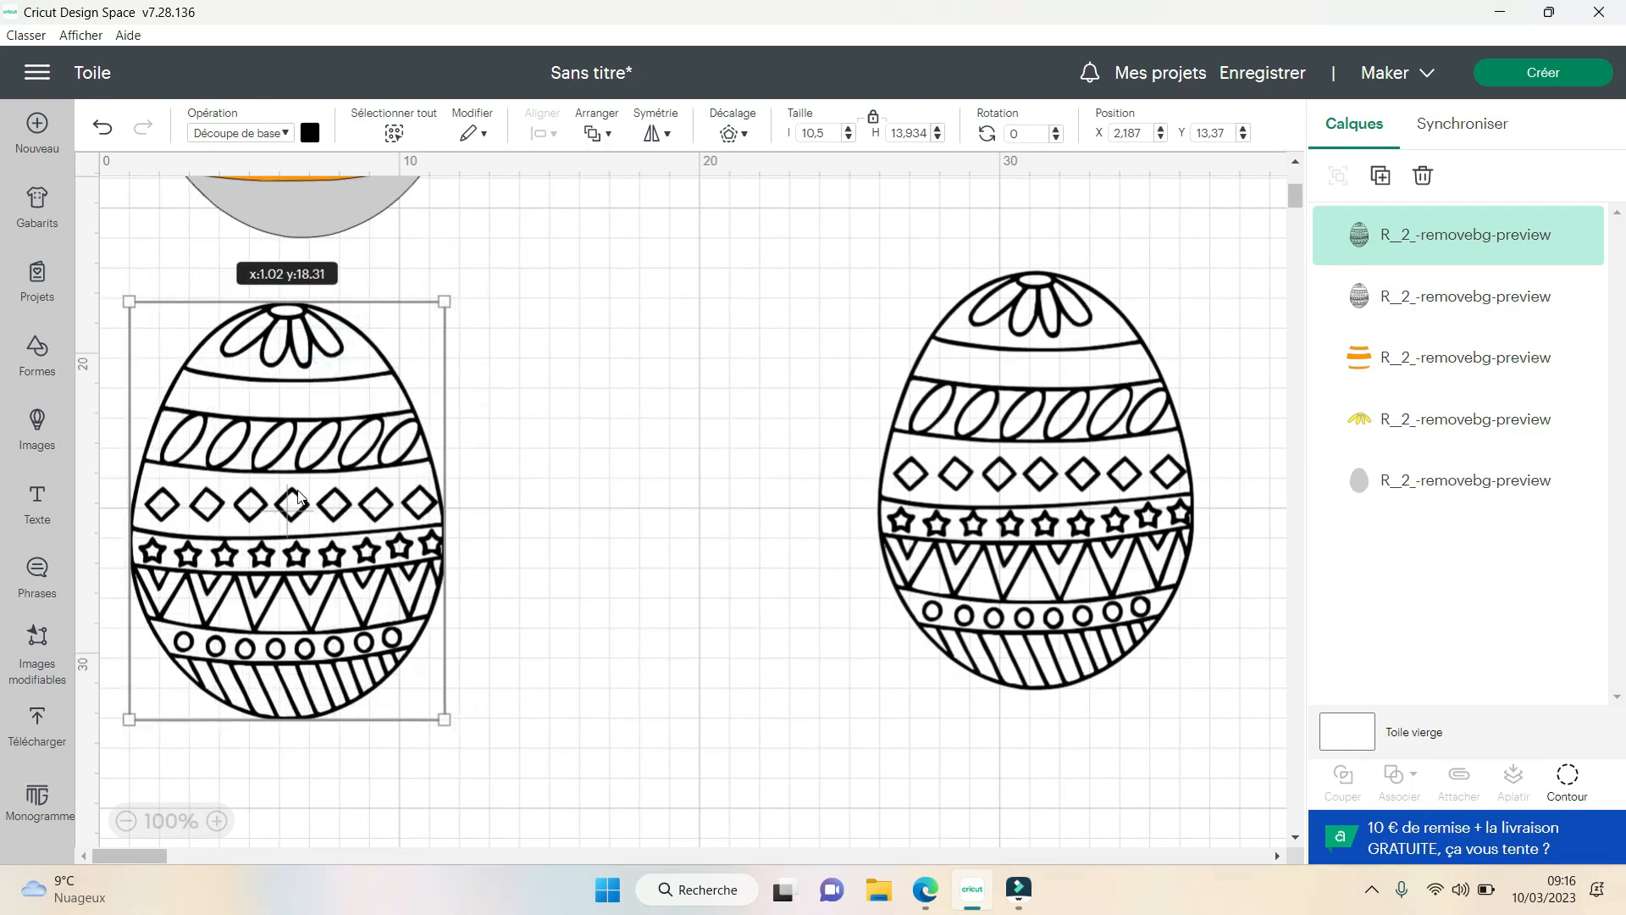
- Open Contour for the new egg copy and hide all of its inner contours
left_click(1569, 777)
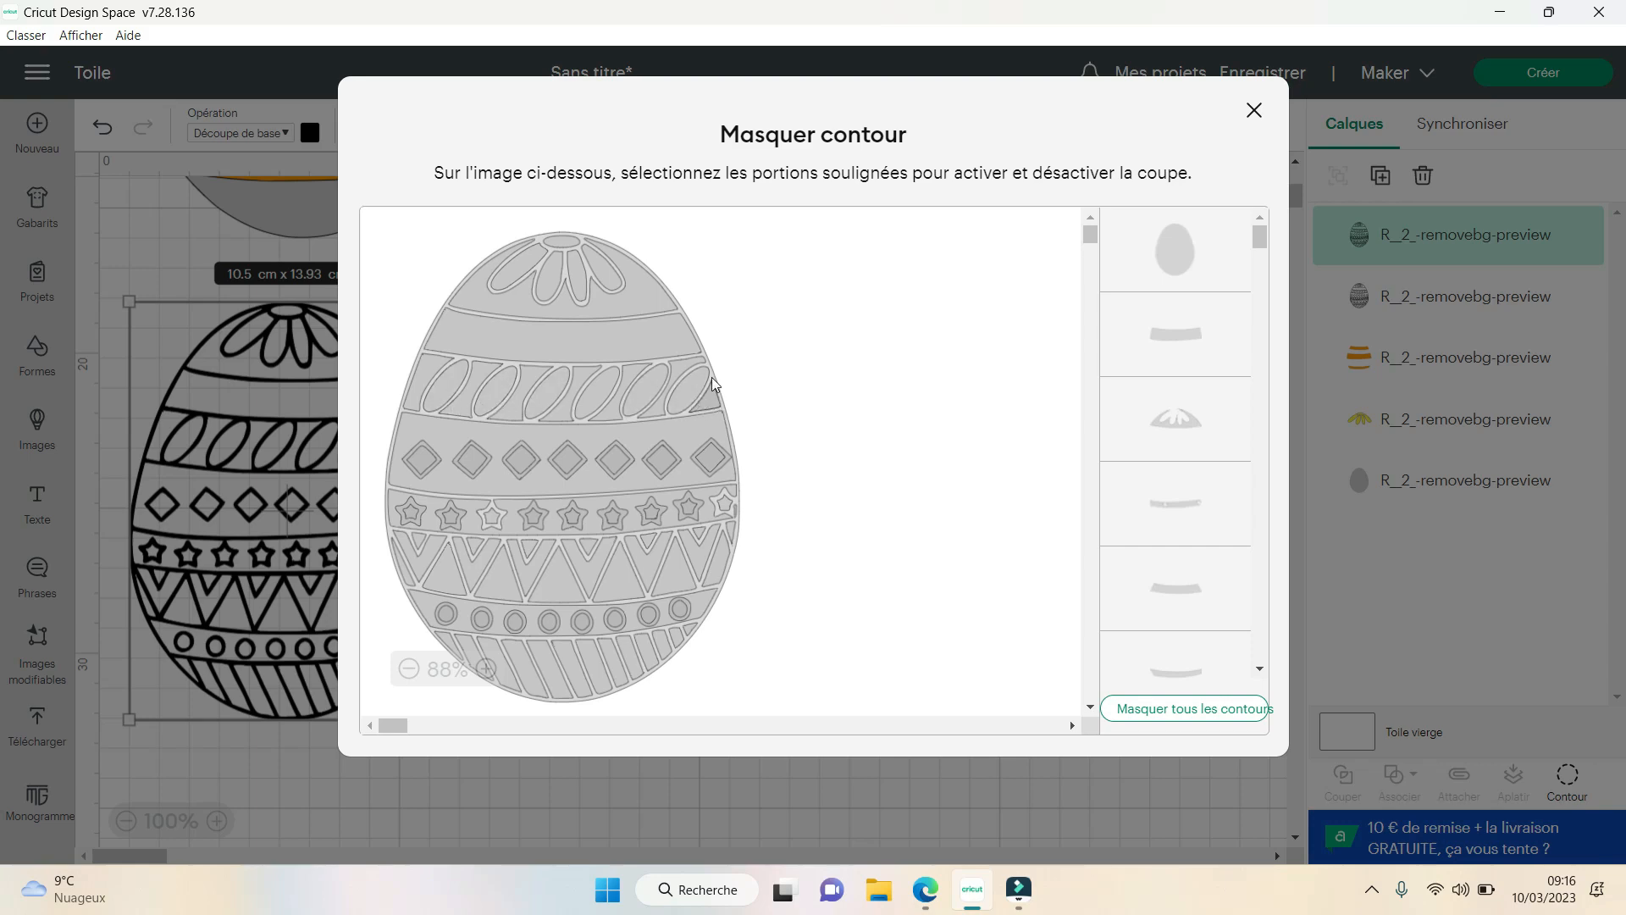
left_click(1226, 722)
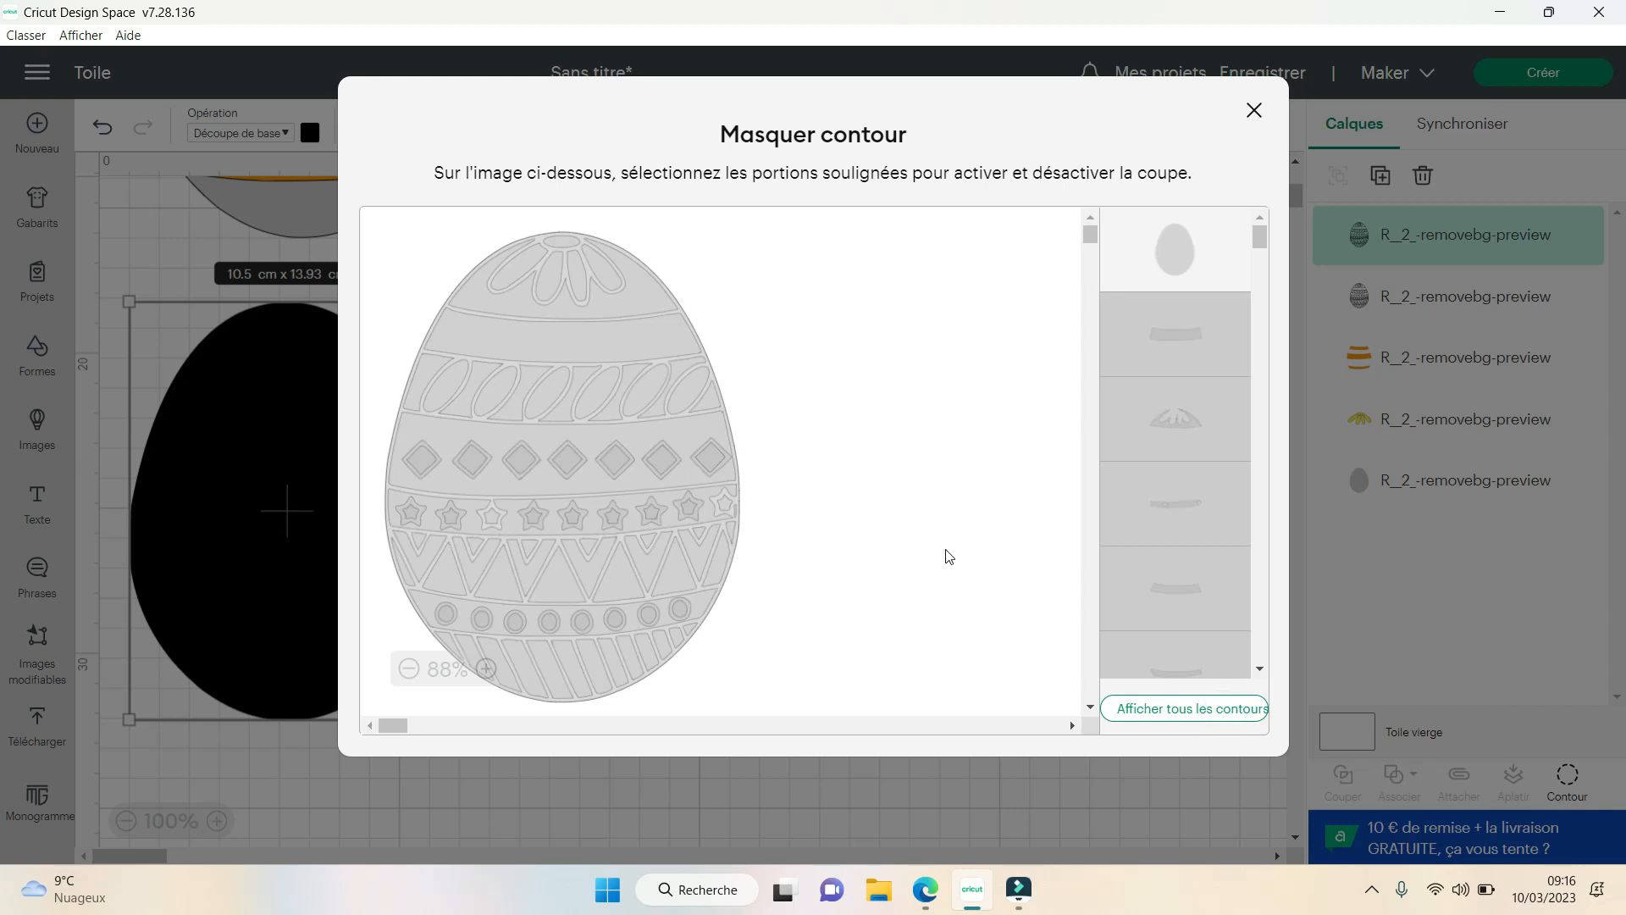
left_click(425, 362)
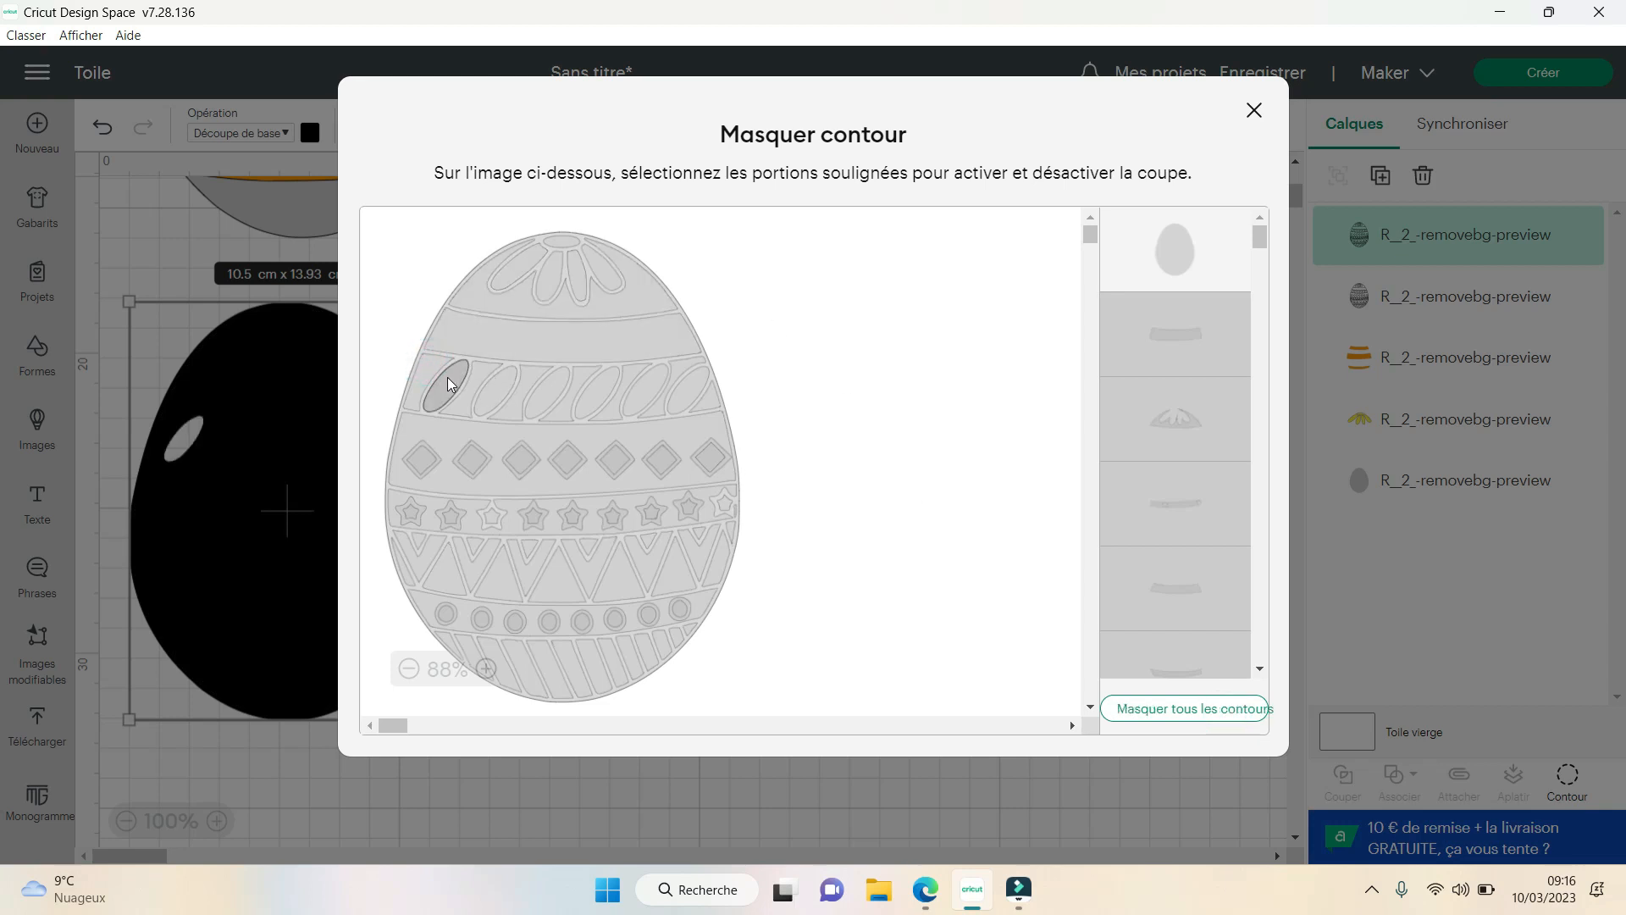
left_click(501, 388)
left_click(447, 386)
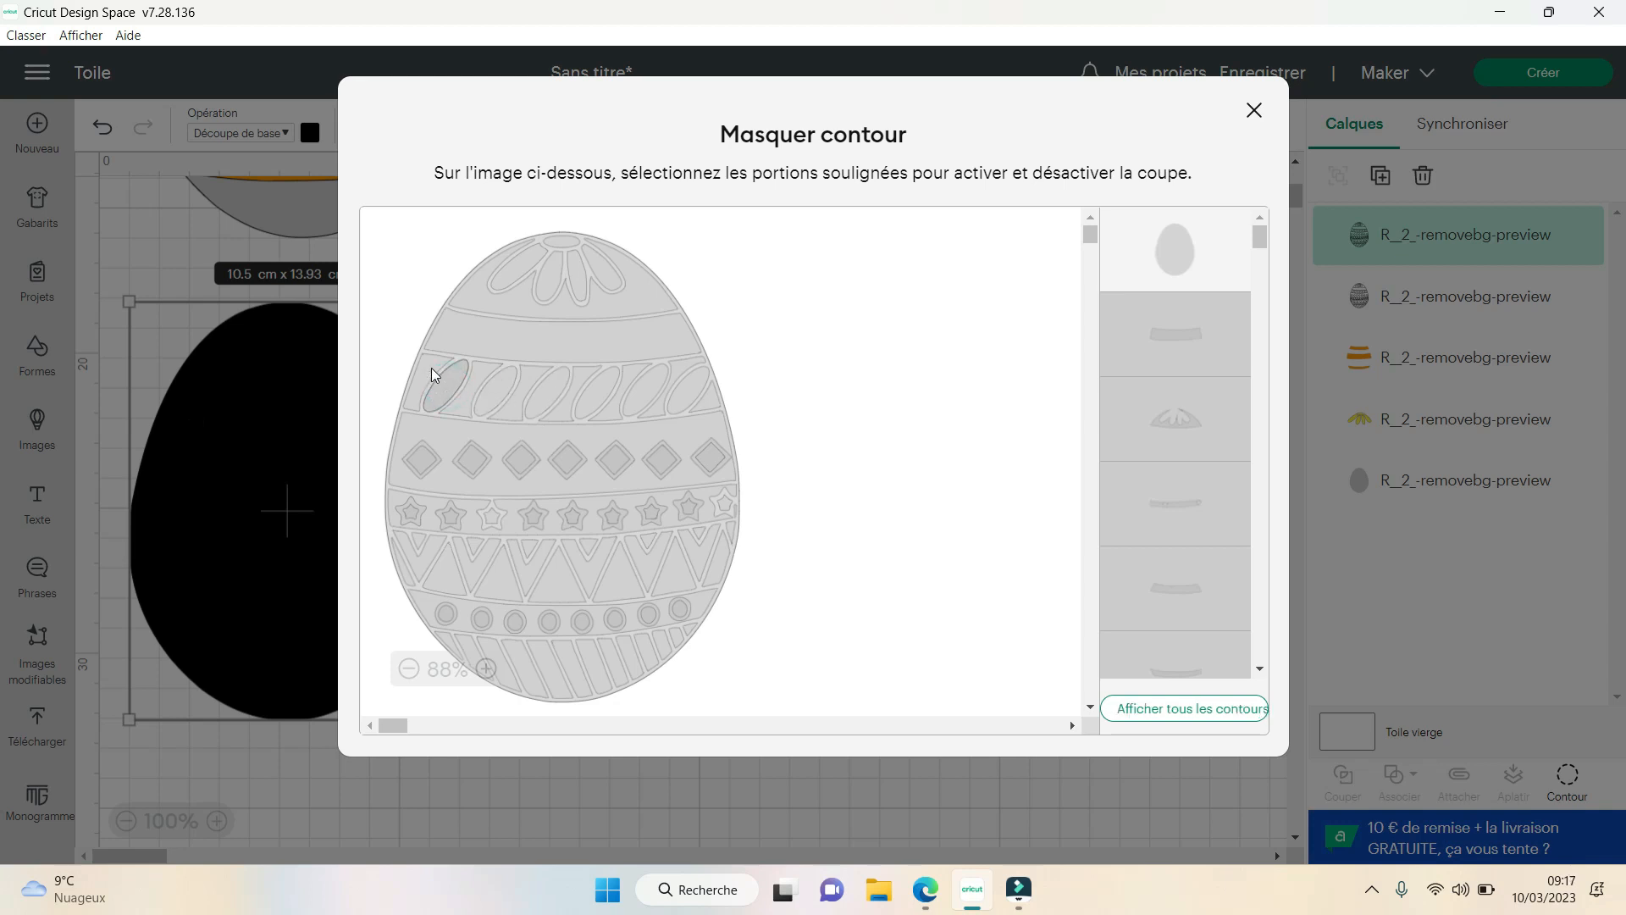
- Show the triangular end piece and the hourglass-shaped pieces between the slanted leaves in the leaf band
scroll(1257, 422, "down", 1)
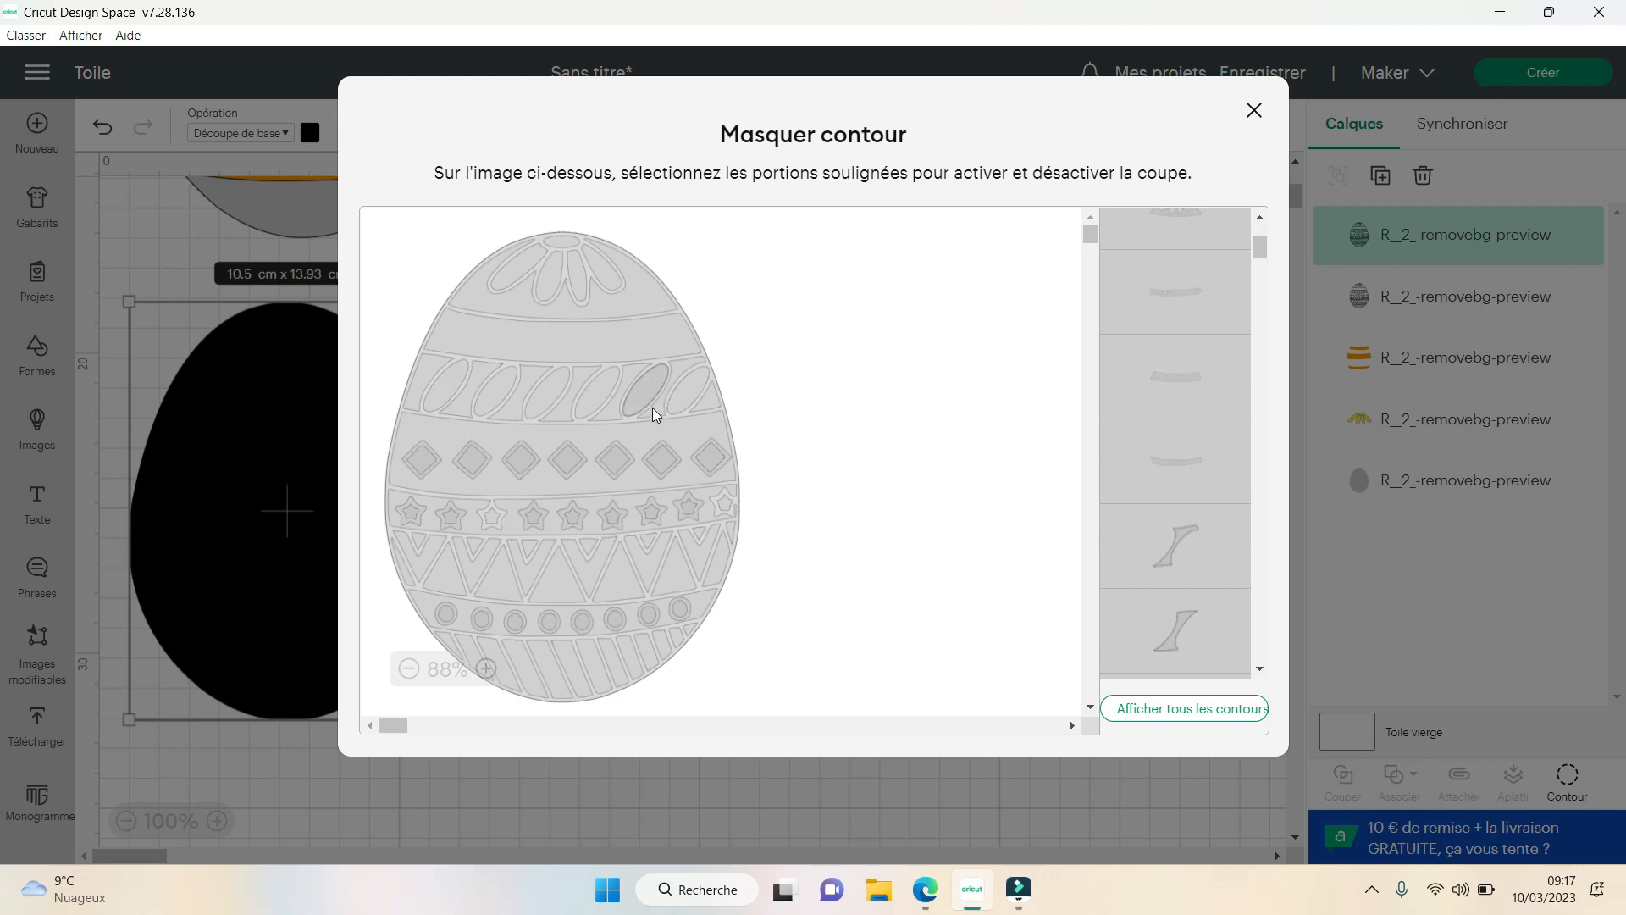
left_click(712, 403)
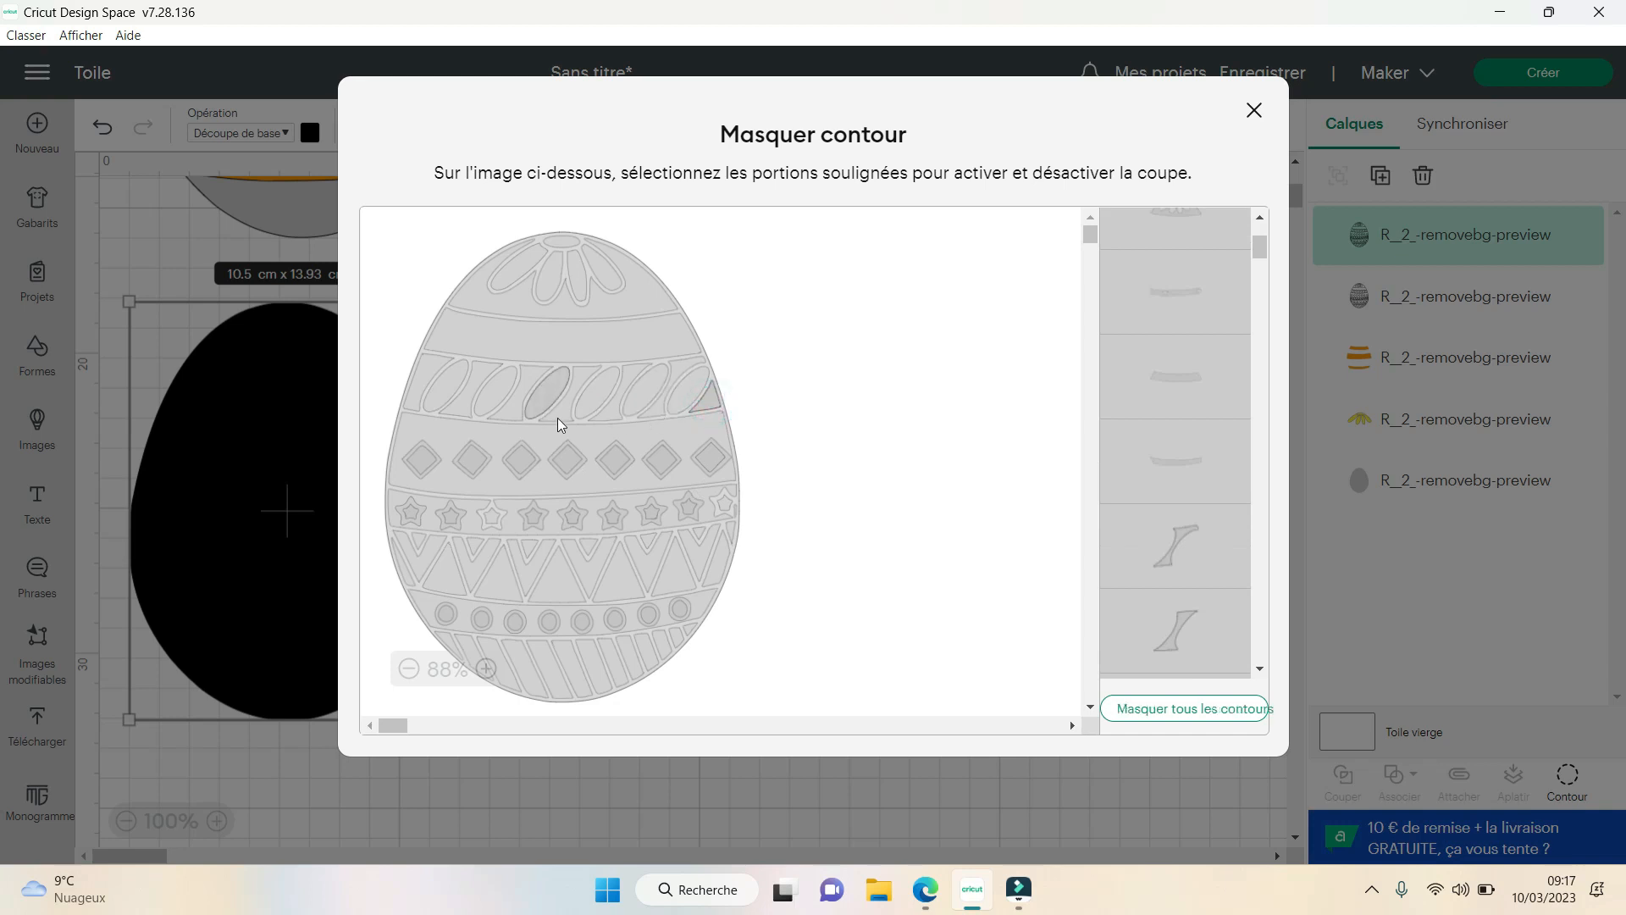
left_click(486, 669)
left_click(493, 669)
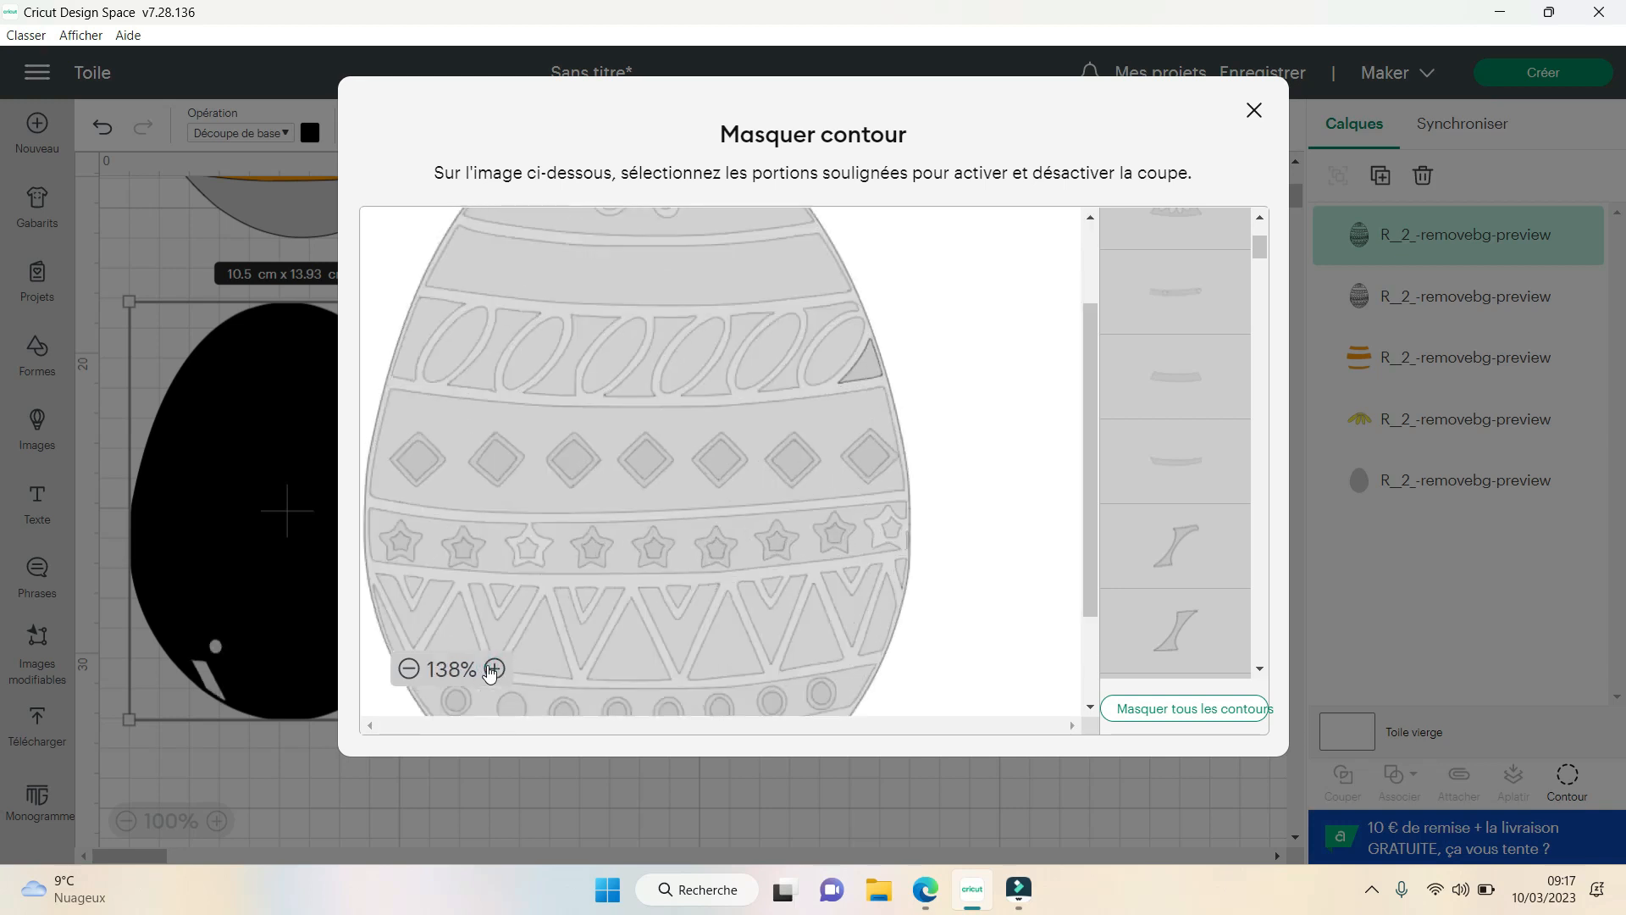
left_click(493, 669)
left_click(978, 454)
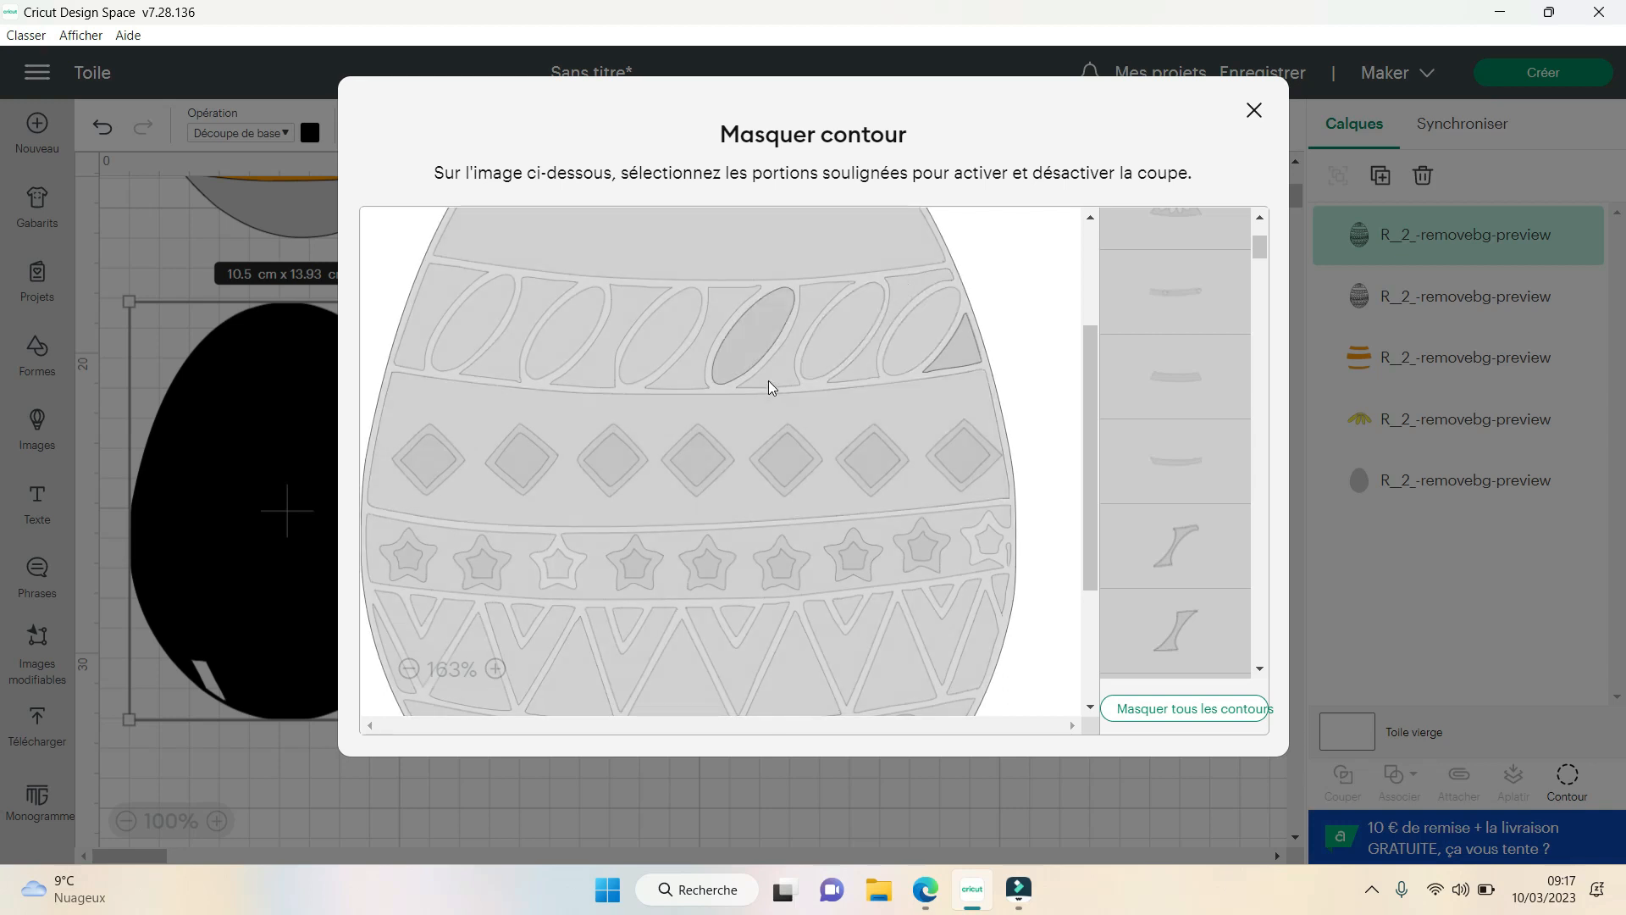
scroll(1186, 347, "down", 3)
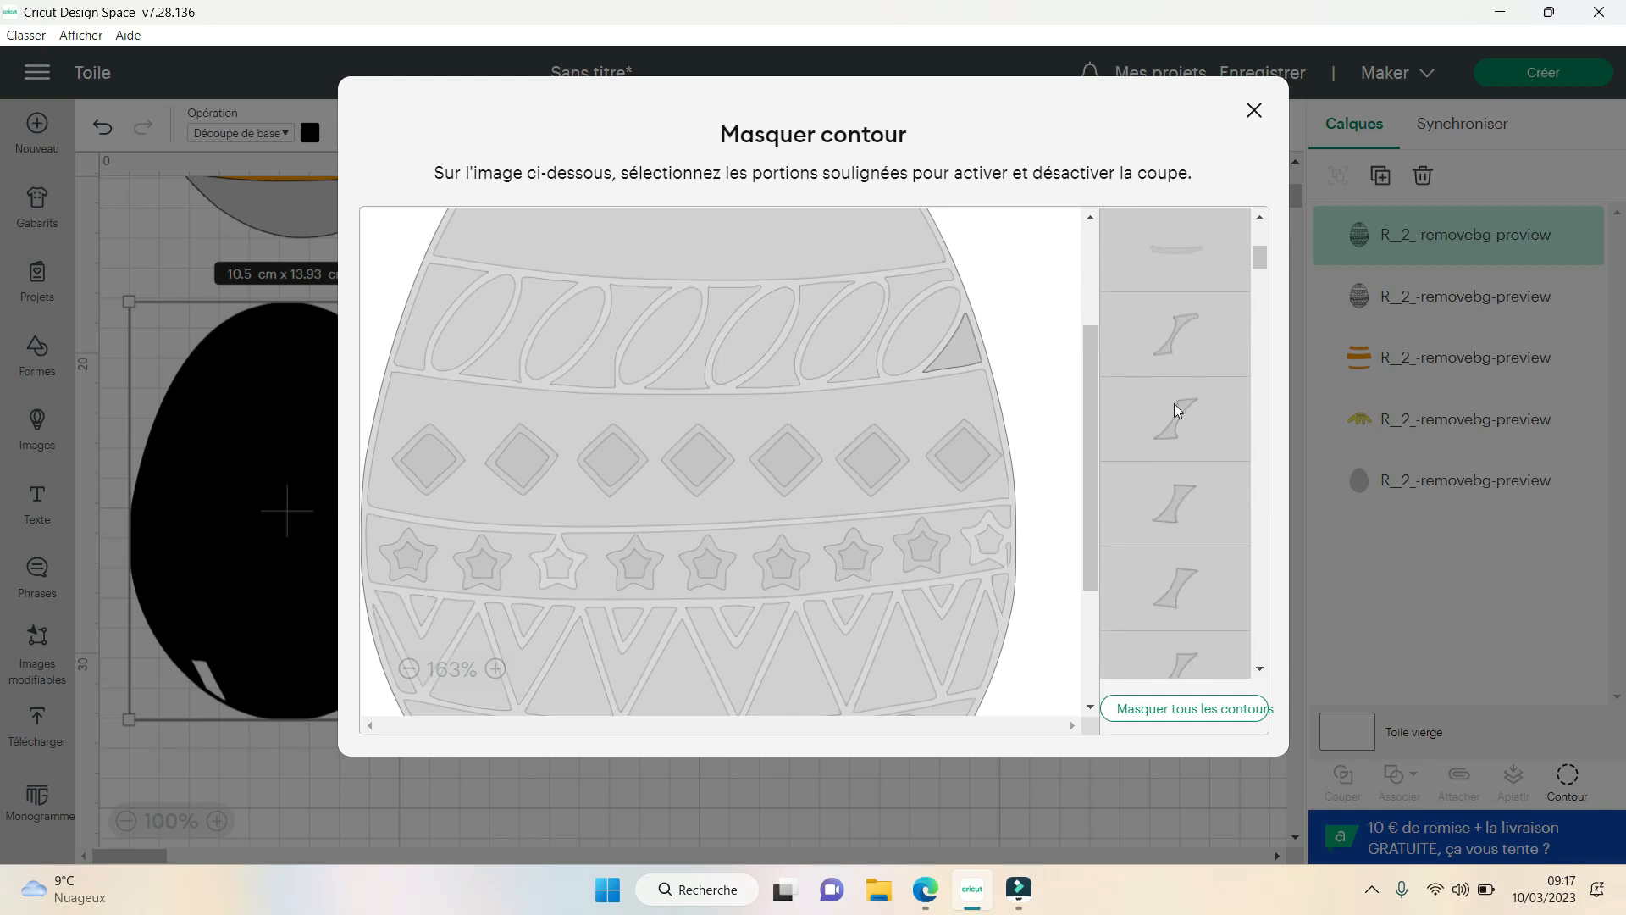
left_click(1178, 417)
left_click(1181, 499)
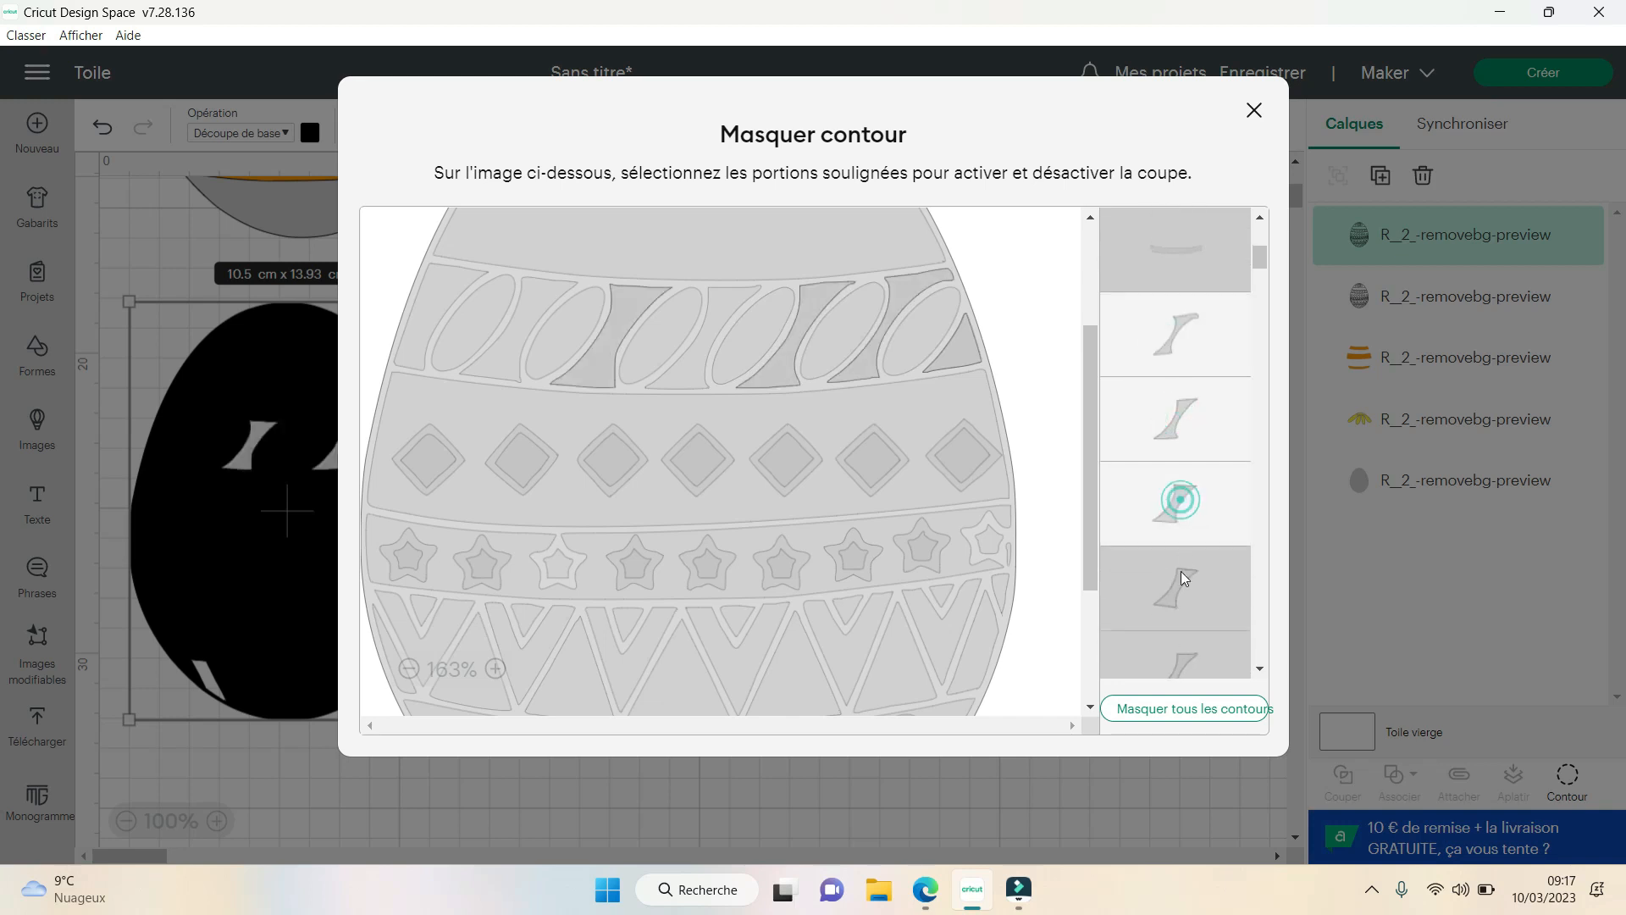
left_click(1186, 596)
left_click(1196, 649)
scroll(1220, 459, "down", 3)
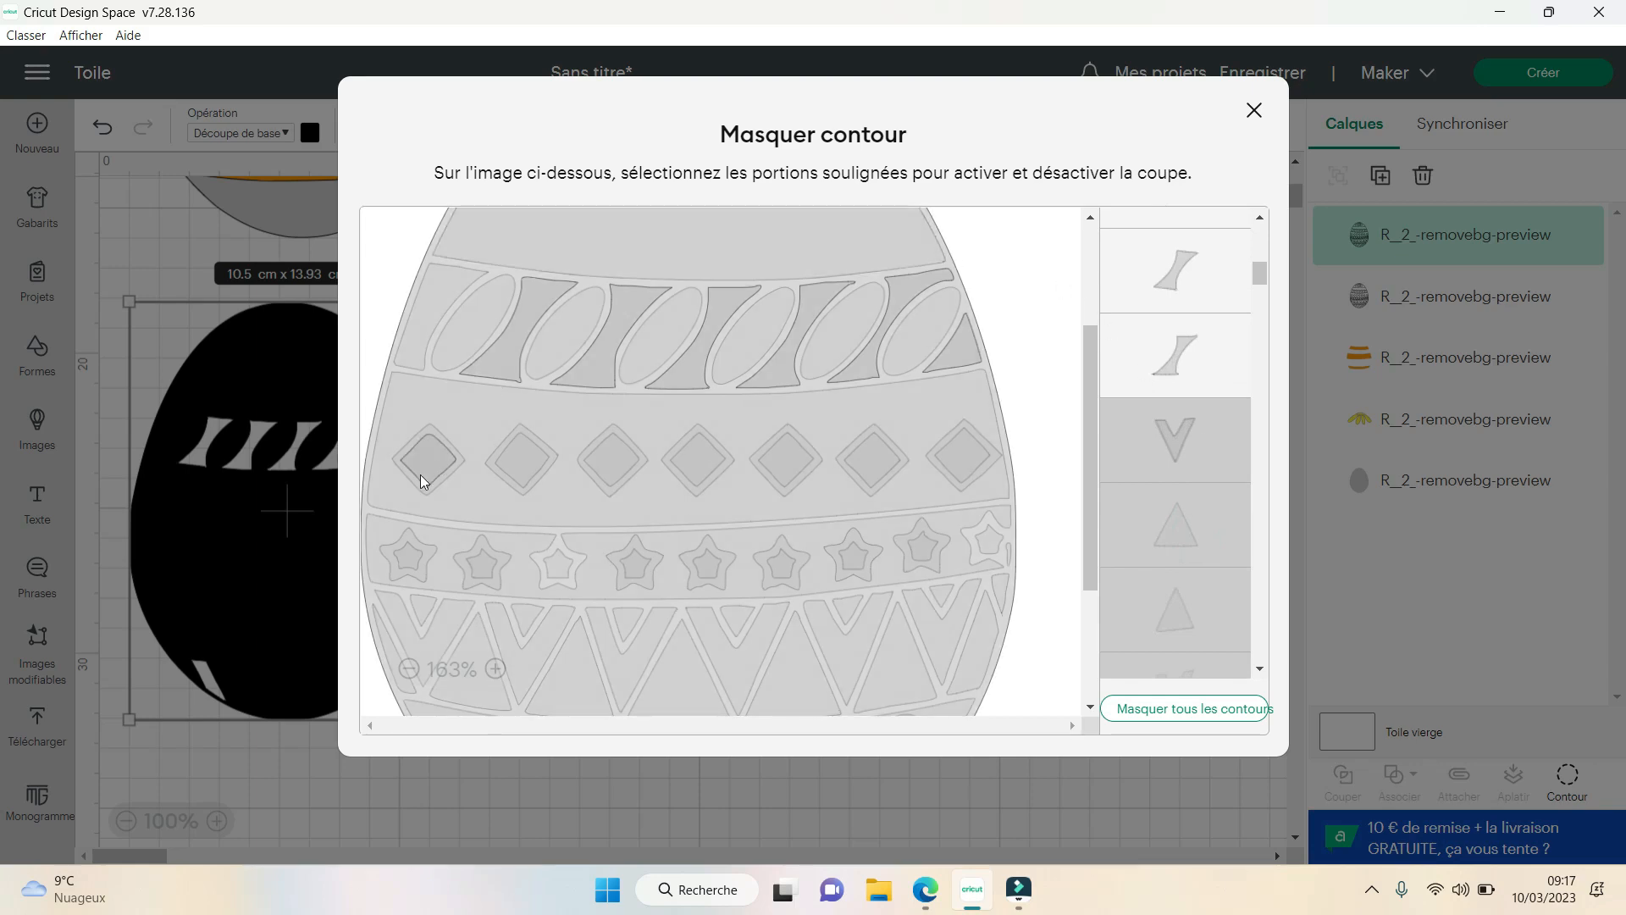
- Show the curved end piece at the left edge of the leaf band to complete its background pieces
scroll(1202, 500, "up", 3)
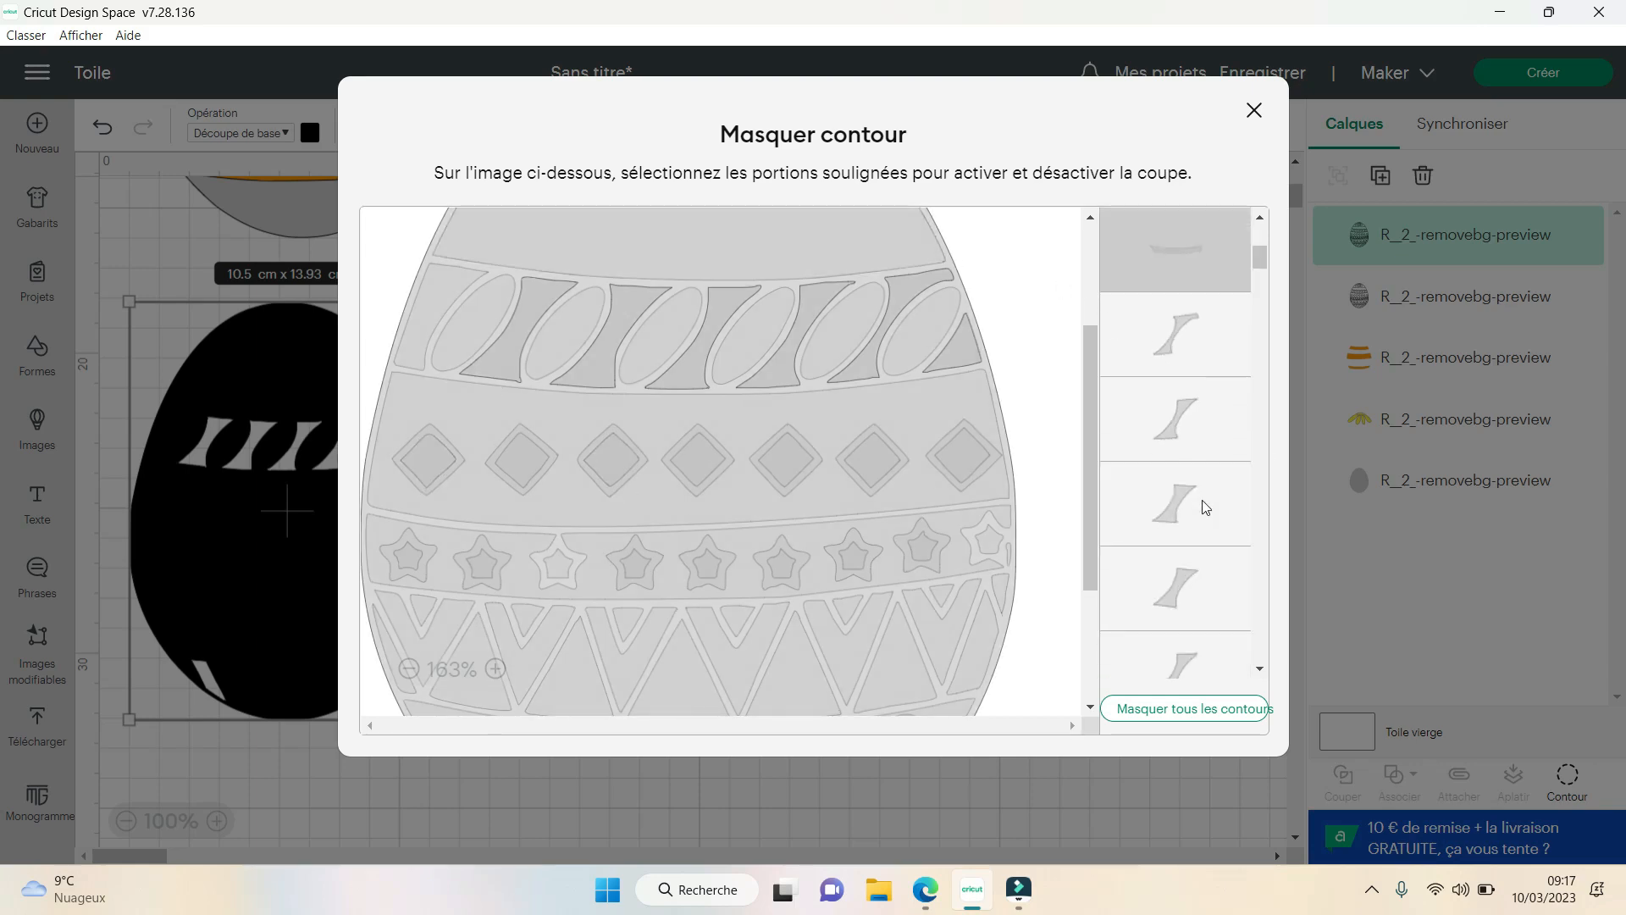
scroll(1202, 500, "up", 1)
scroll(1202, 500, "down", 3)
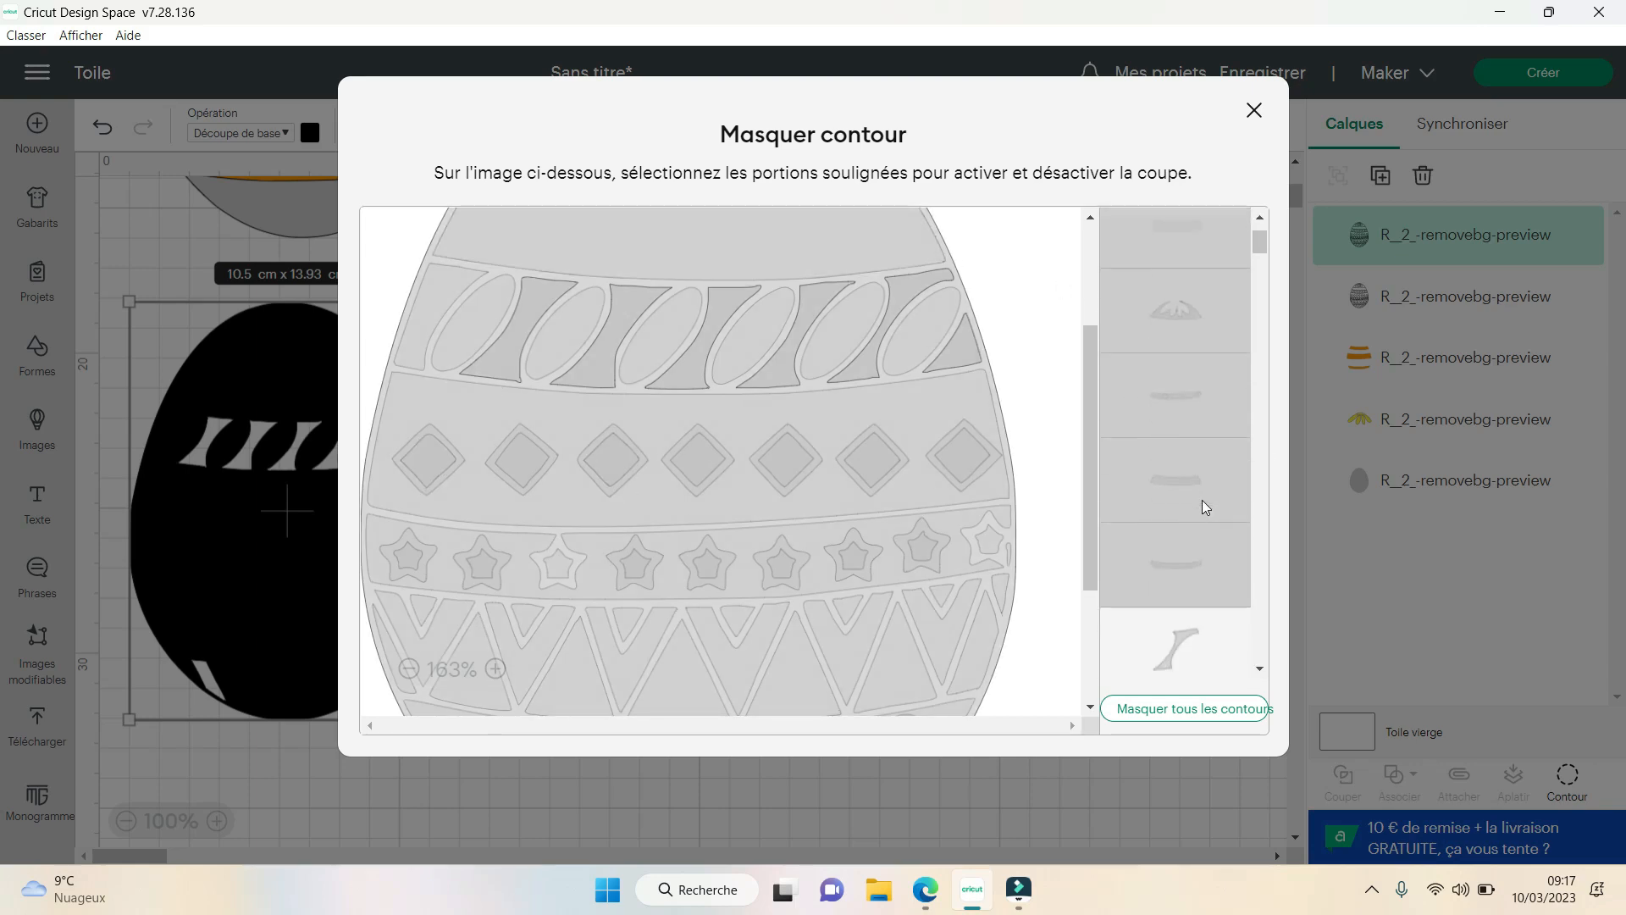
scroll(1205, 506, "down", 5)
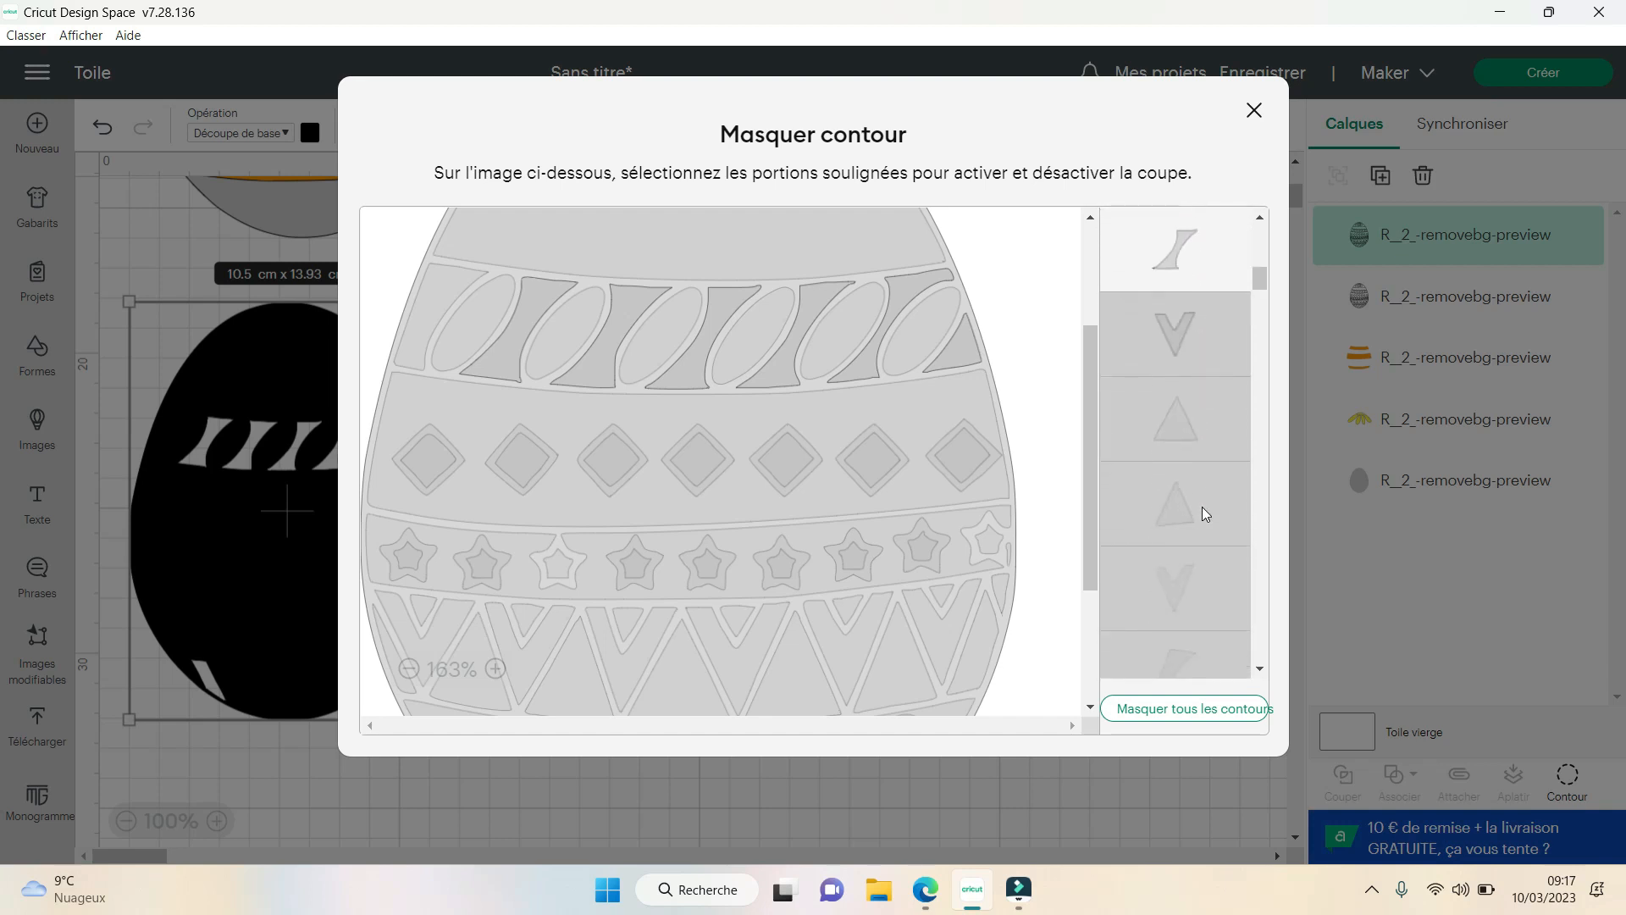
left_click(1189, 560)
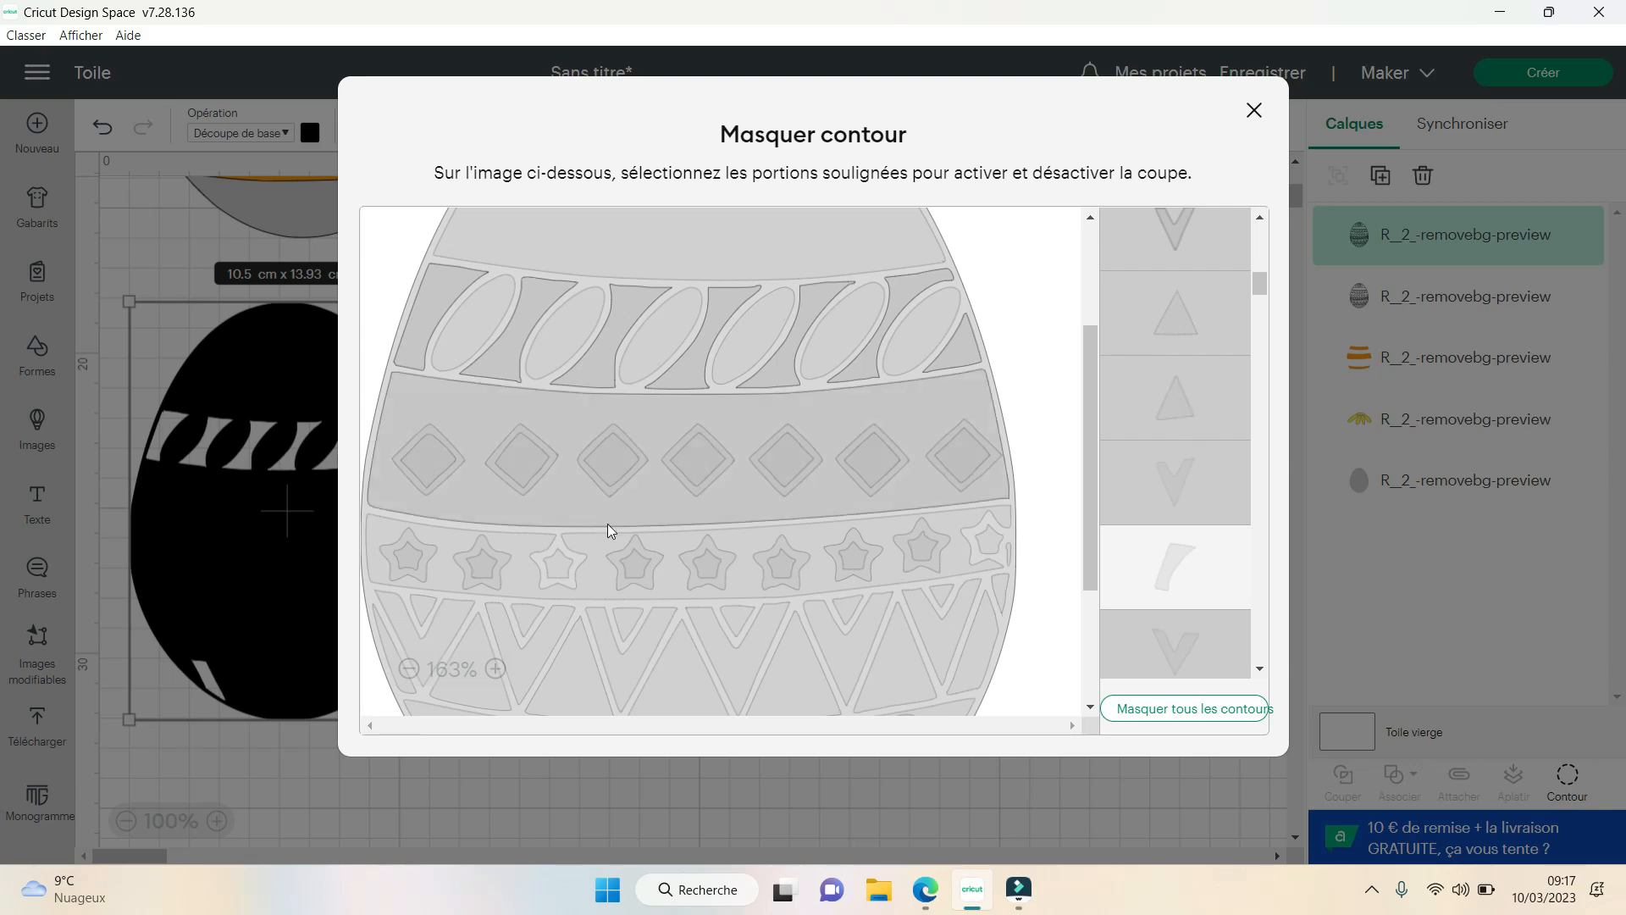
- Reopen Contour for the black egg and hide the stray slanted stripe near its bottom
left_click(206, 684)
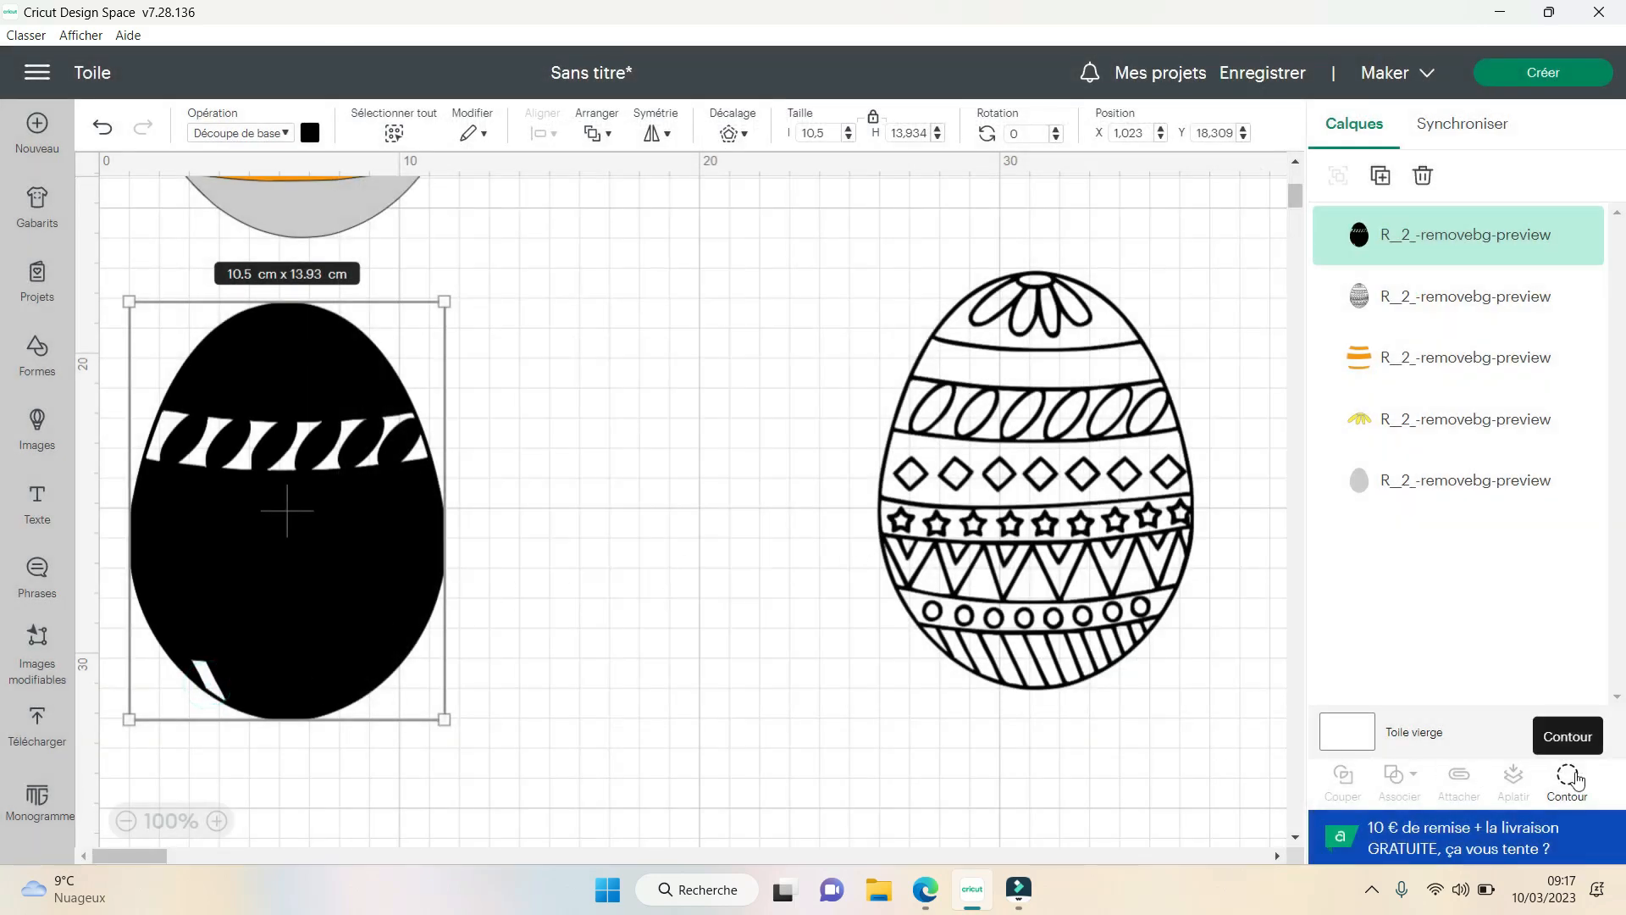
left_click(1569, 777)
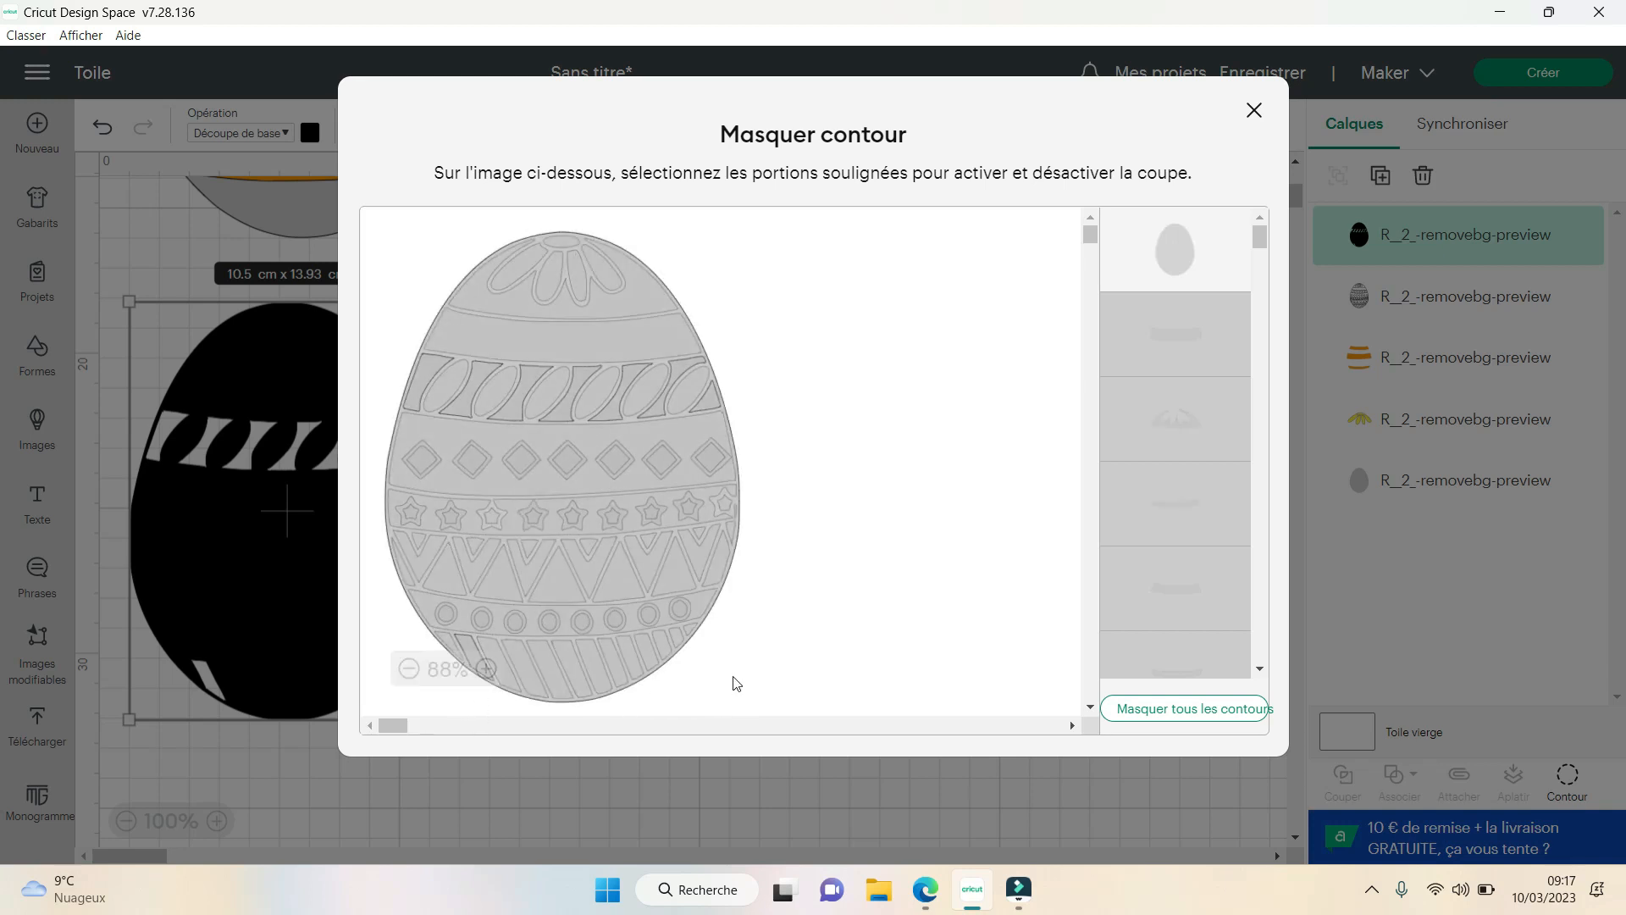
left_click(449, 637)
scroll(701, 529, "down", 3)
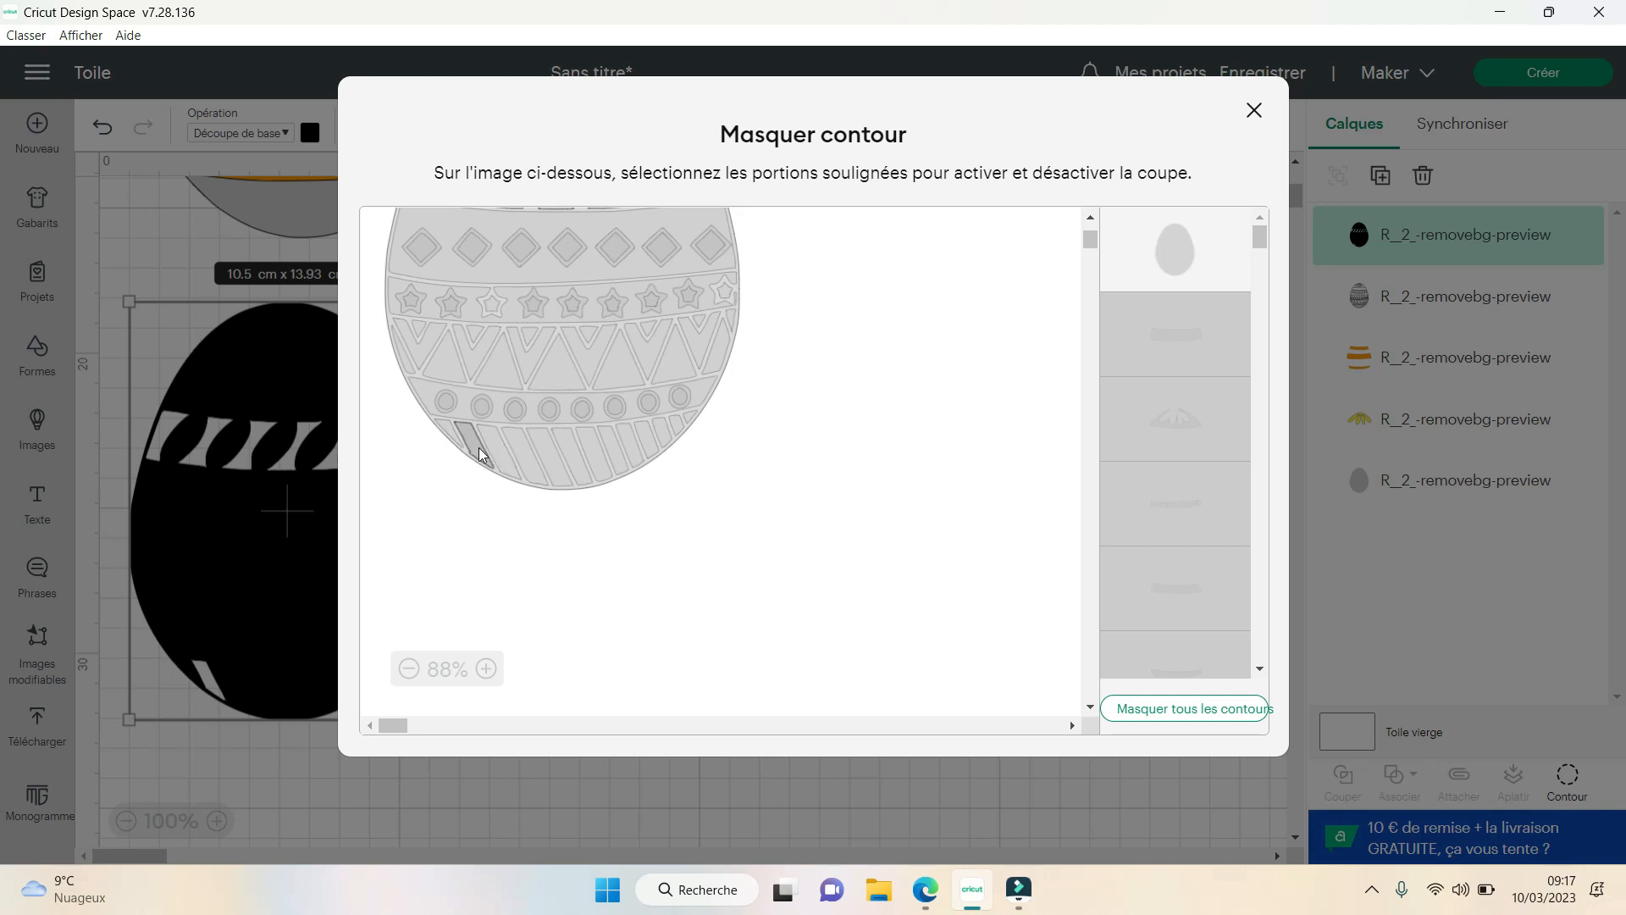
left_click(477, 450)
scroll(763, 561, "up", 3)
left_click(669, 385)
left_click(437, 382)
left_click(547, 391)
left_click(564, 336)
left_click(693, 389)
left_click(709, 400)
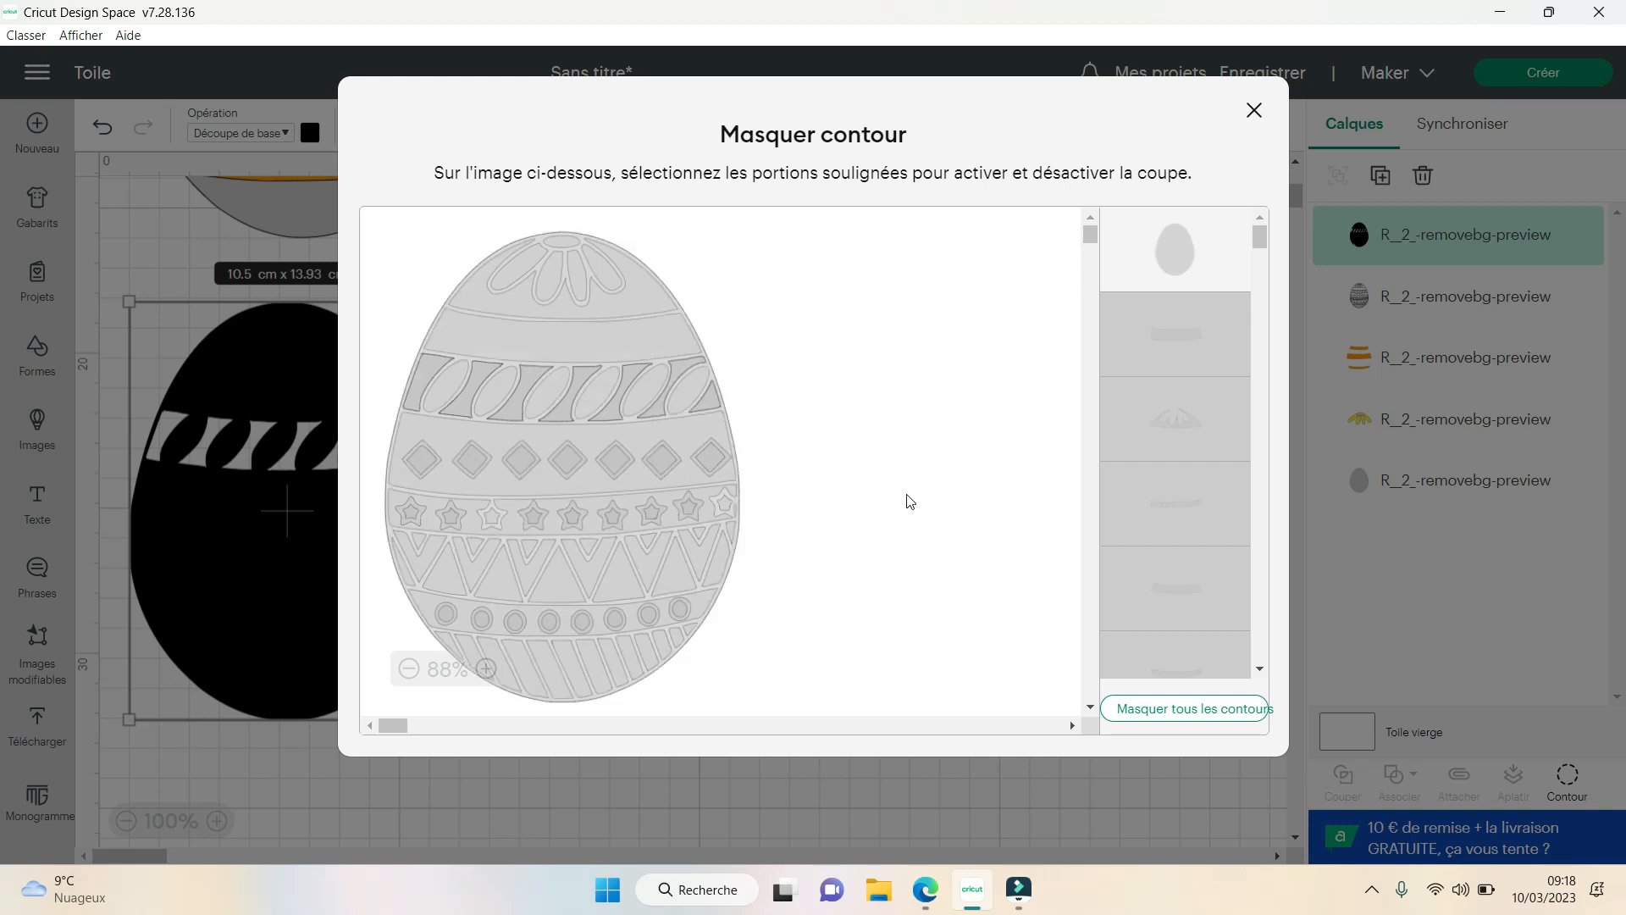
- Show the three V-shaped pieces in the middle of the zigzag band
scroll(907, 496, "down", 1)
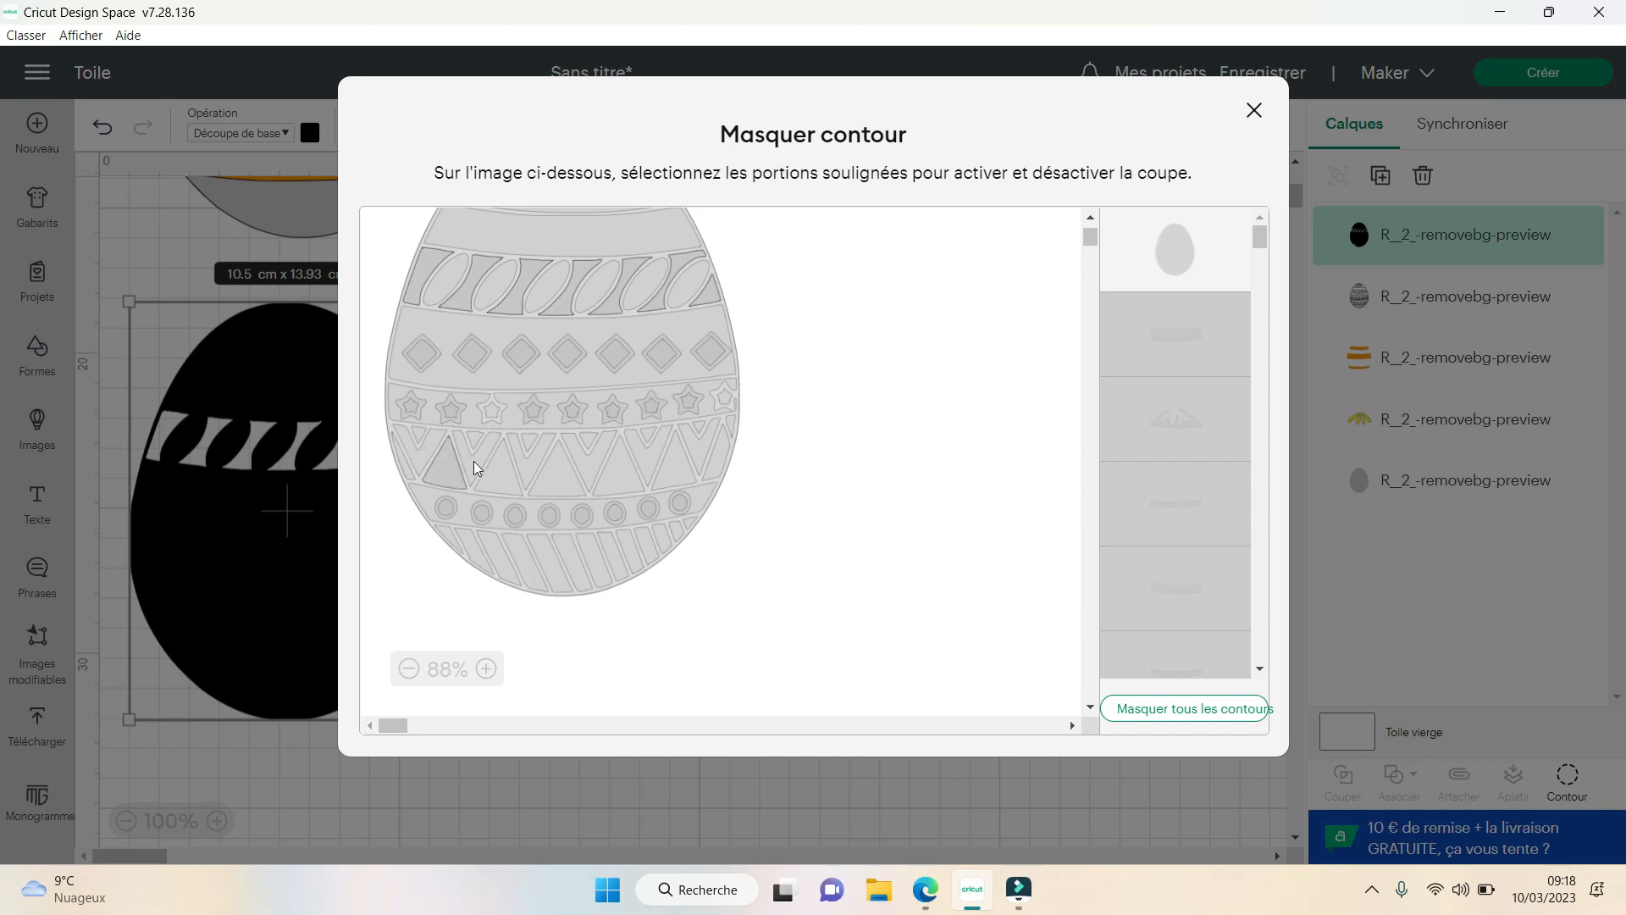
left_click(534, 465)
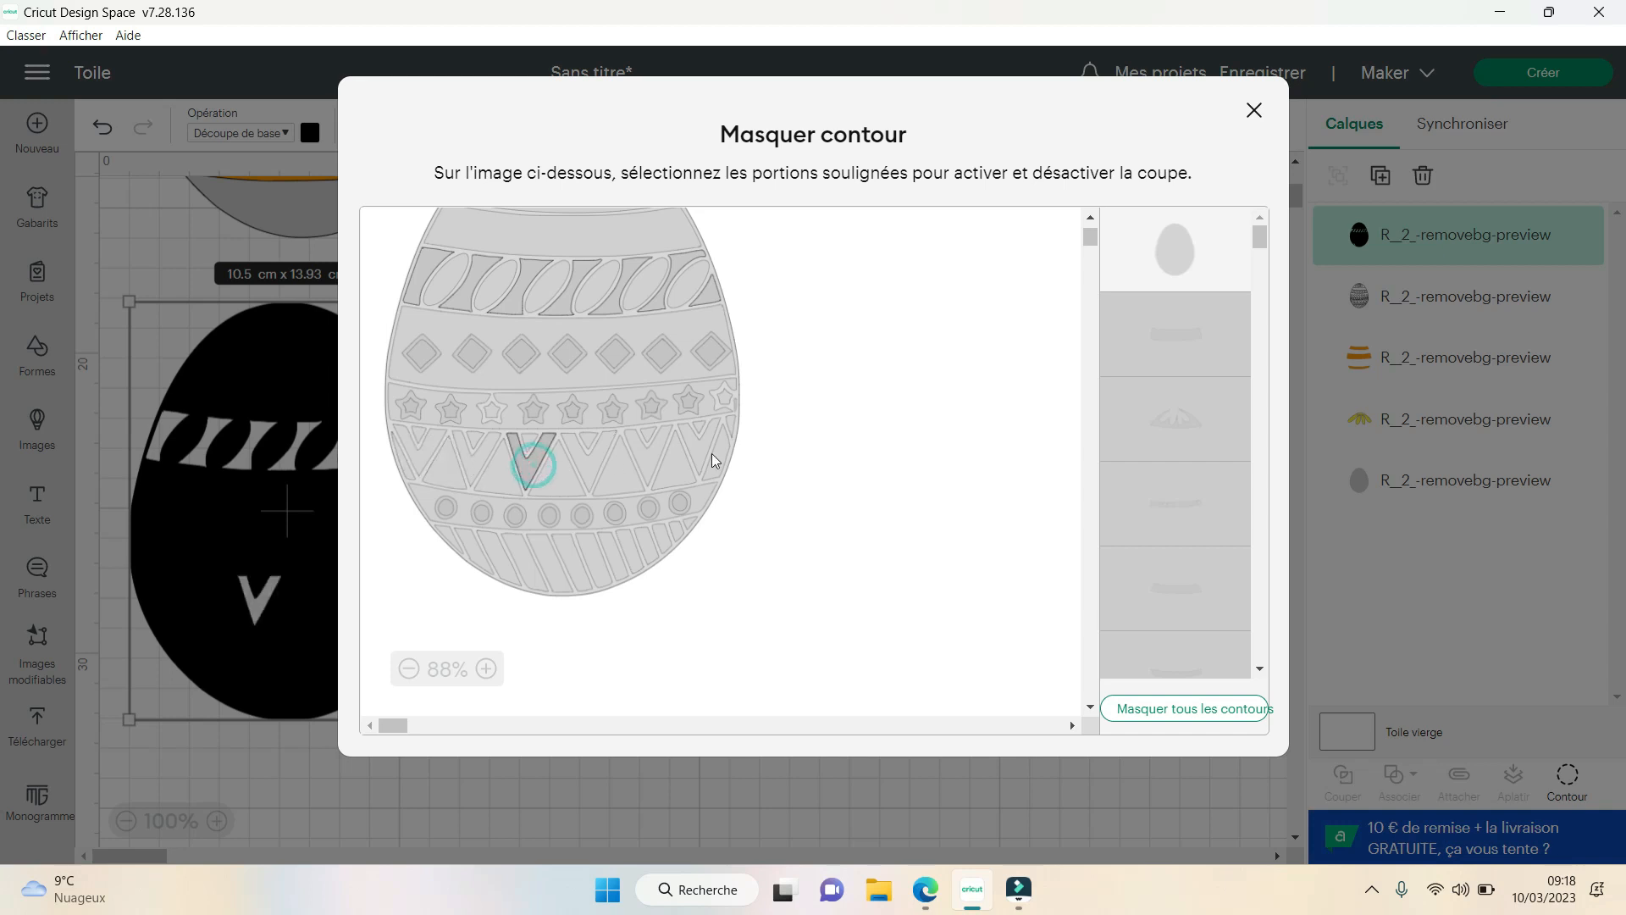
scroll(1212, 505, "down", 3)
scroll(1208, 501, "down", 4)
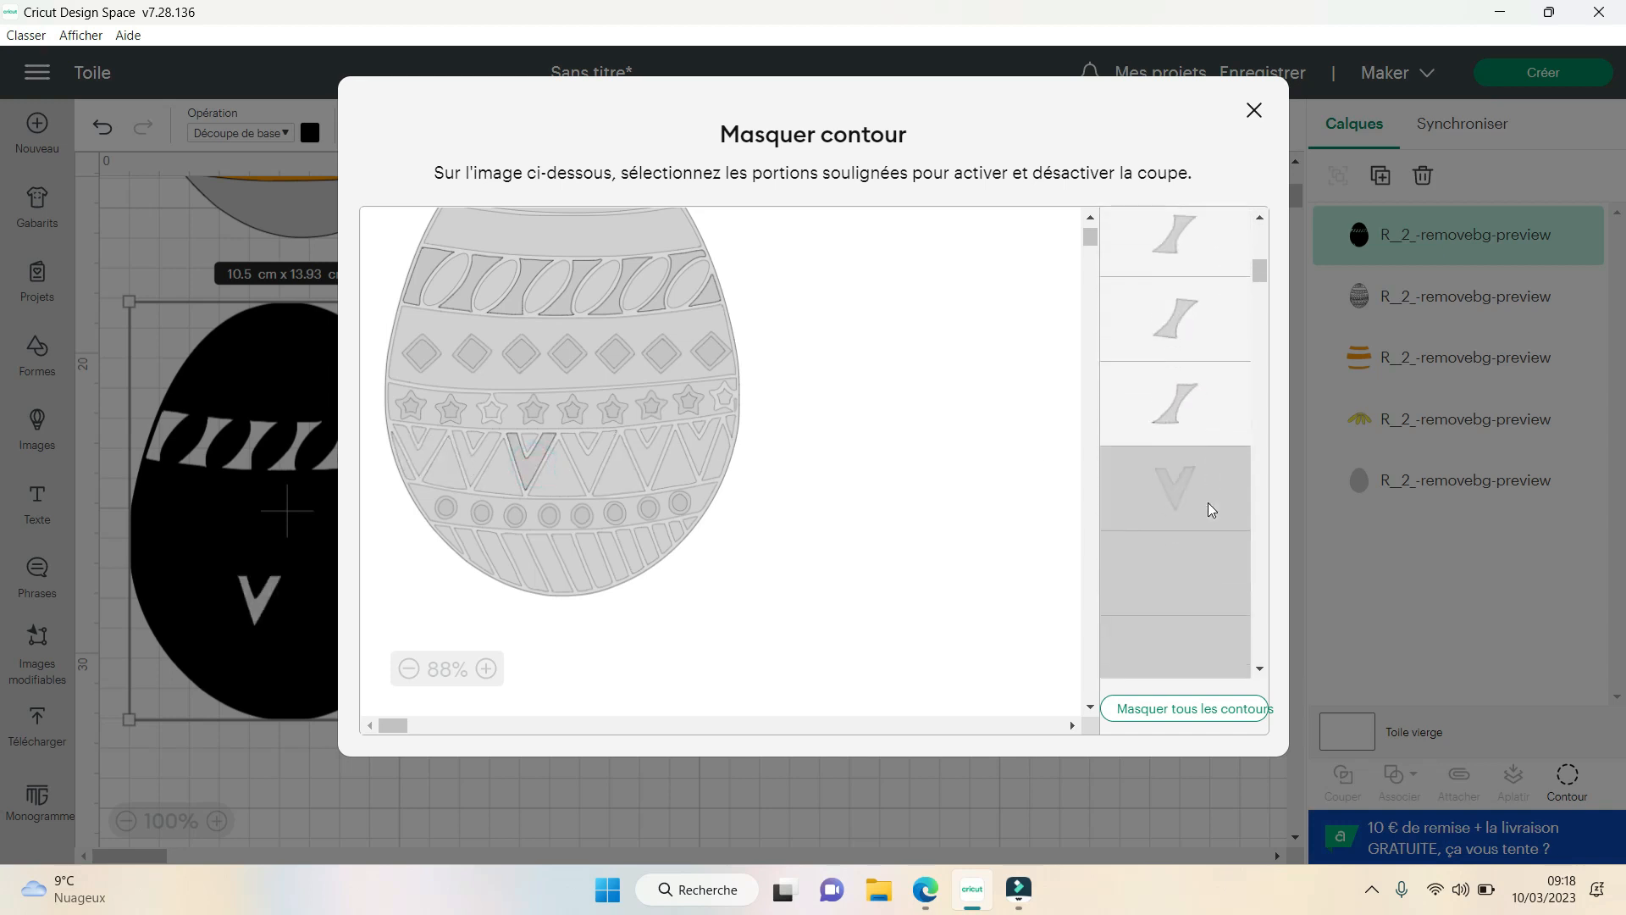
left_click(1189, 321)
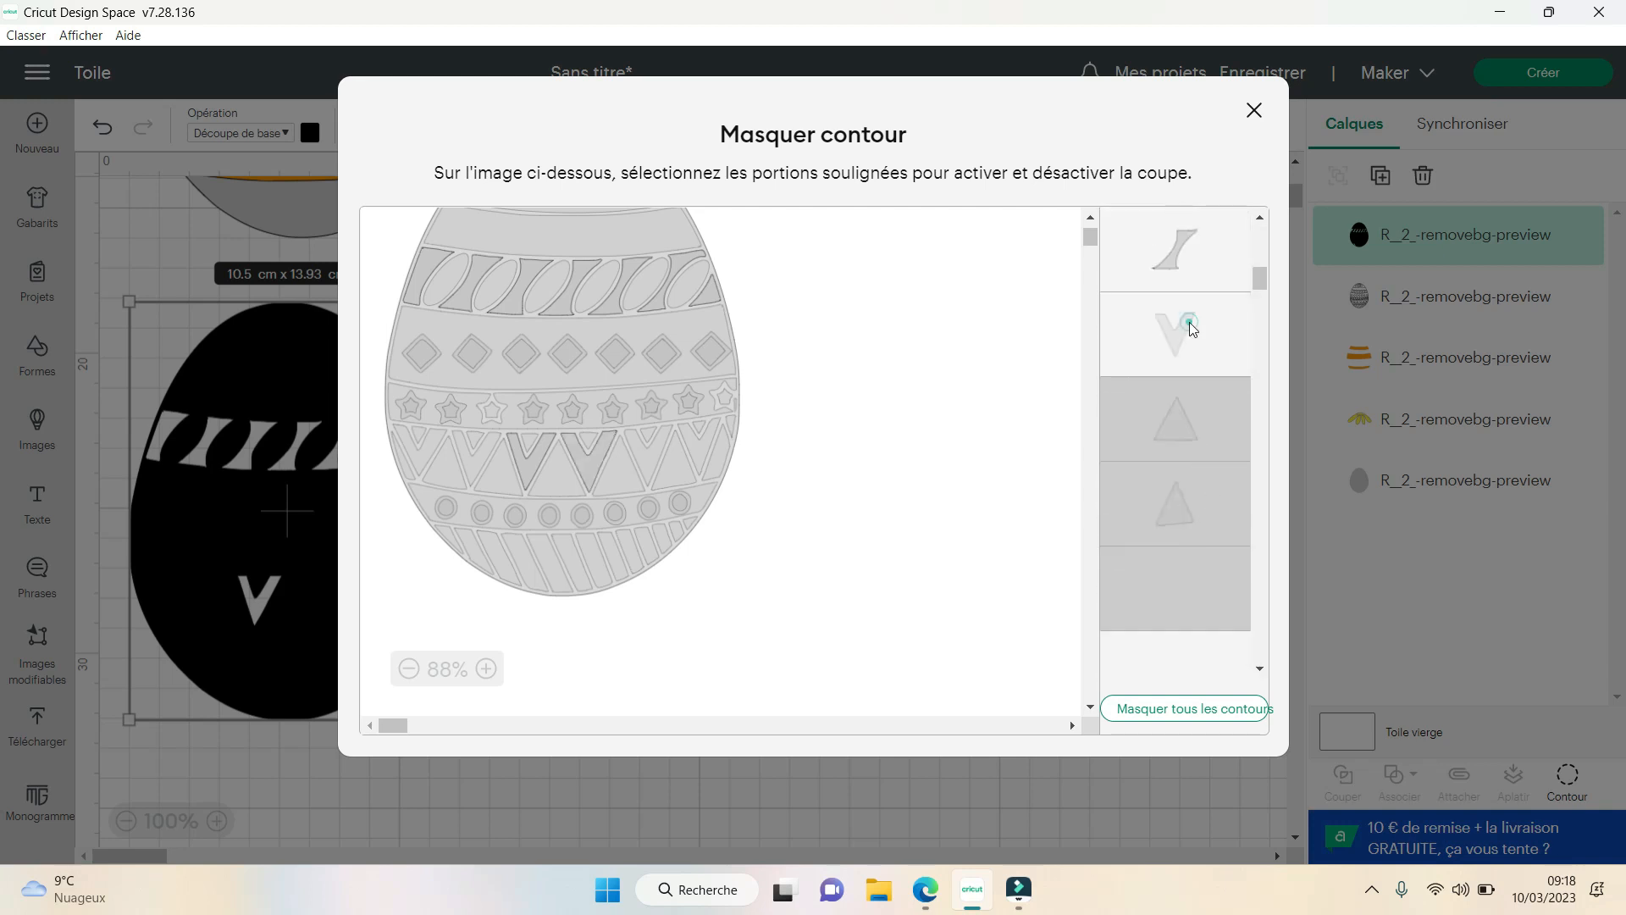
left_click(1187, 581)
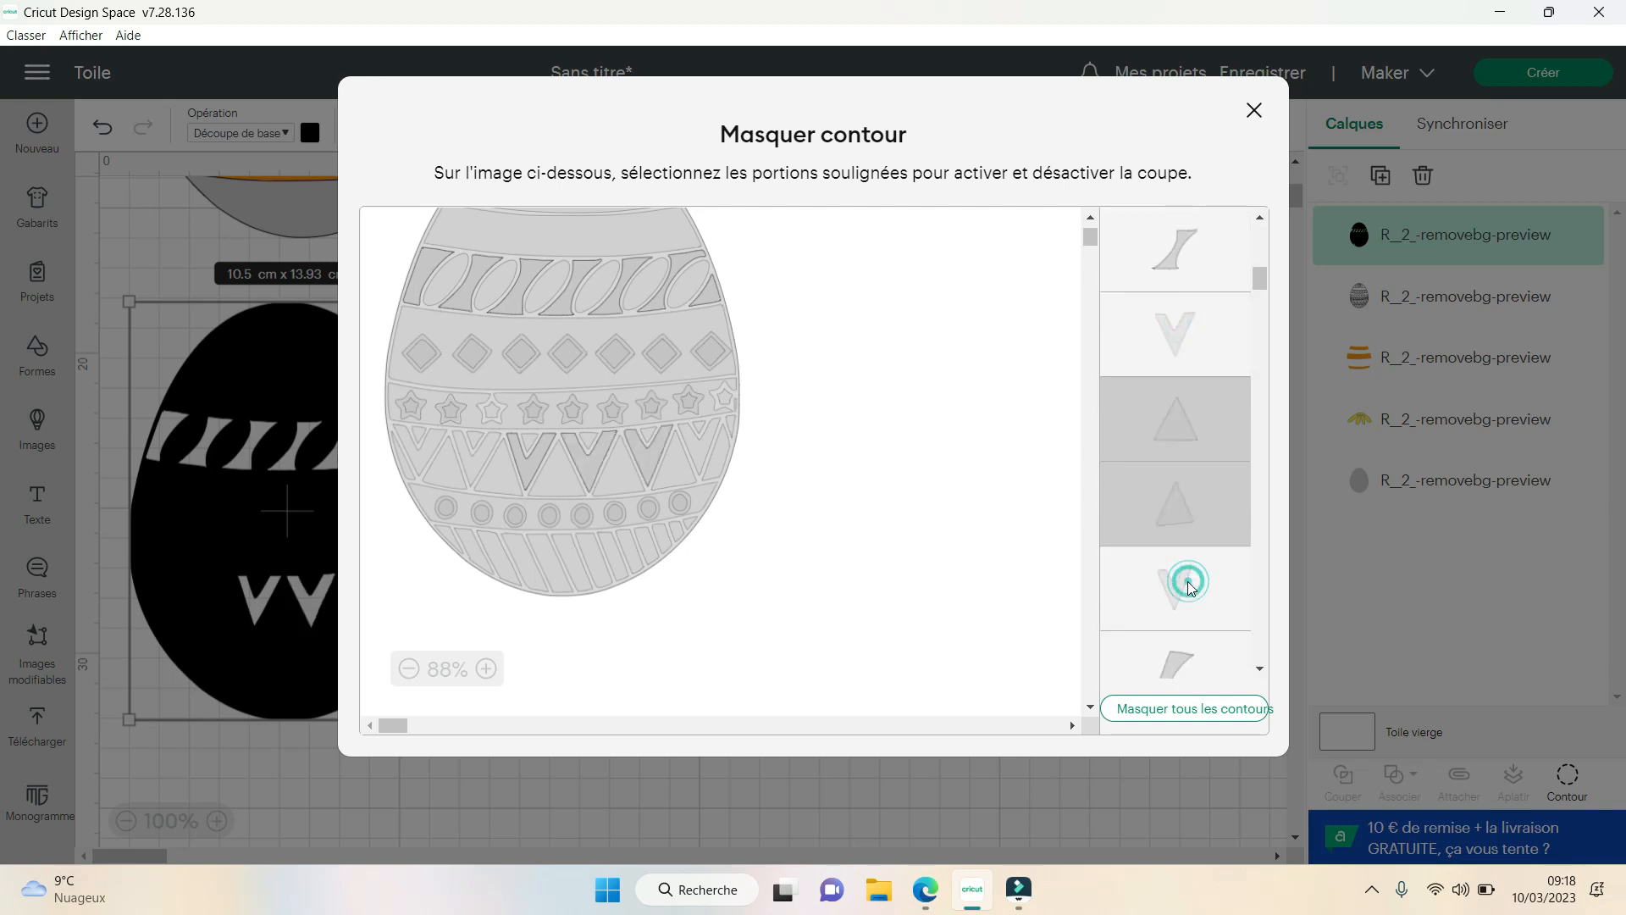
- Show the remaining V-shaped pieces on both sides of the zigzag band and the narrow sliver at its right end
scroll(1187, 525, "down", 2)
scroll(1187, 515, "up", 3)
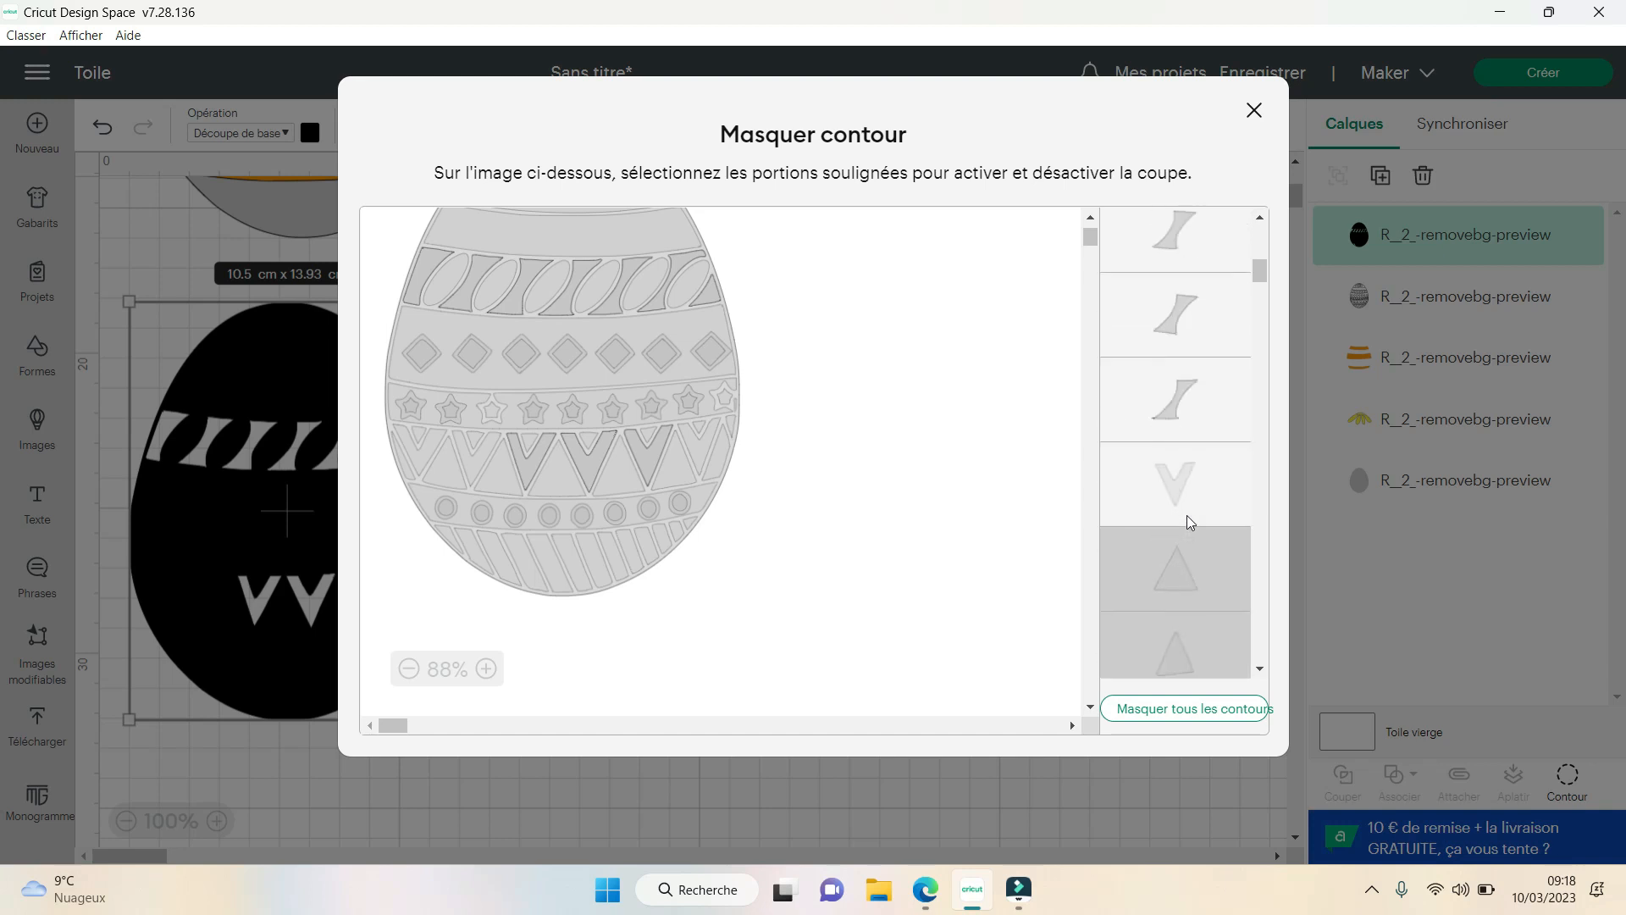
scroll(1189, 518, "down", 3)
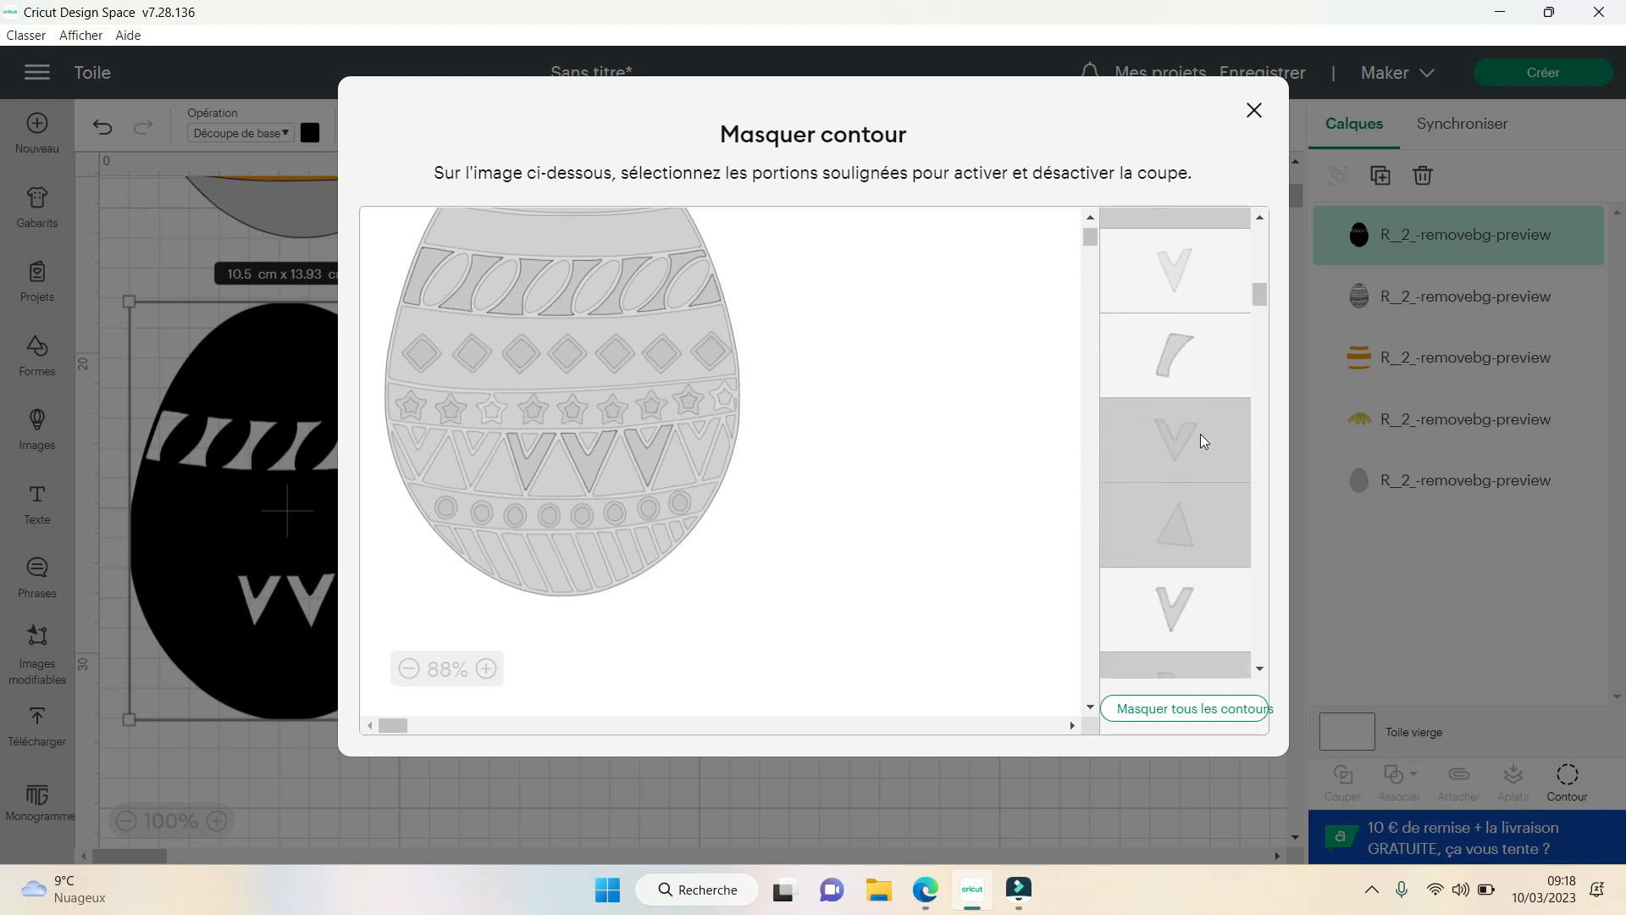
left_click(1201, 433)
scroll(1202, 507, "down", 3)
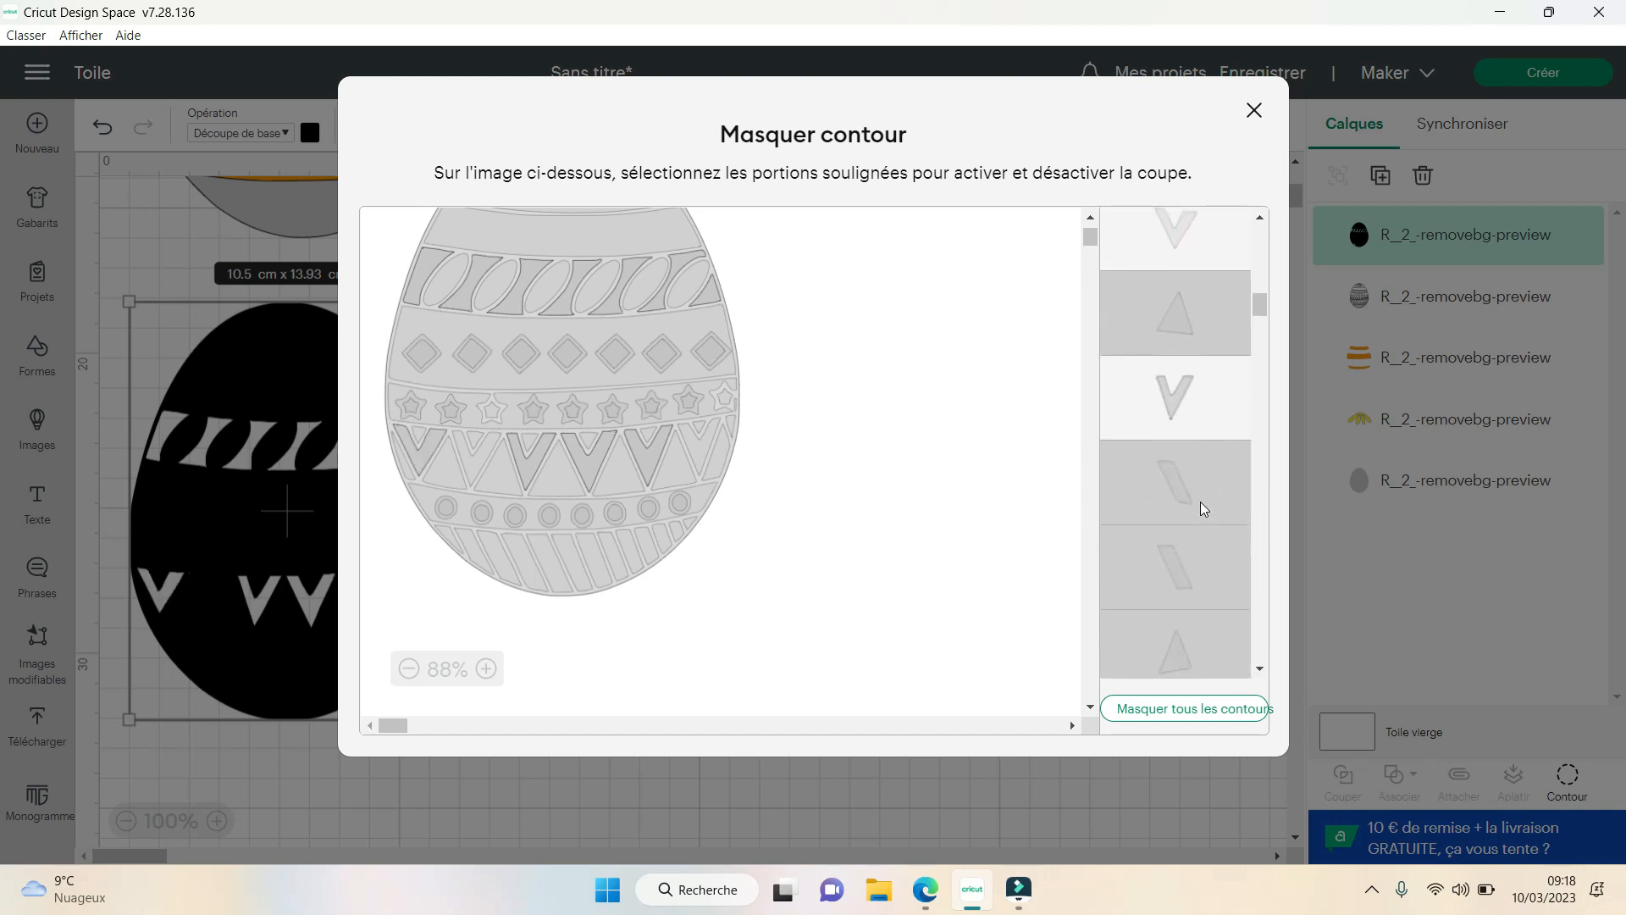
scroll(1201, 501, "down", 1)
left_click(1196, 430)
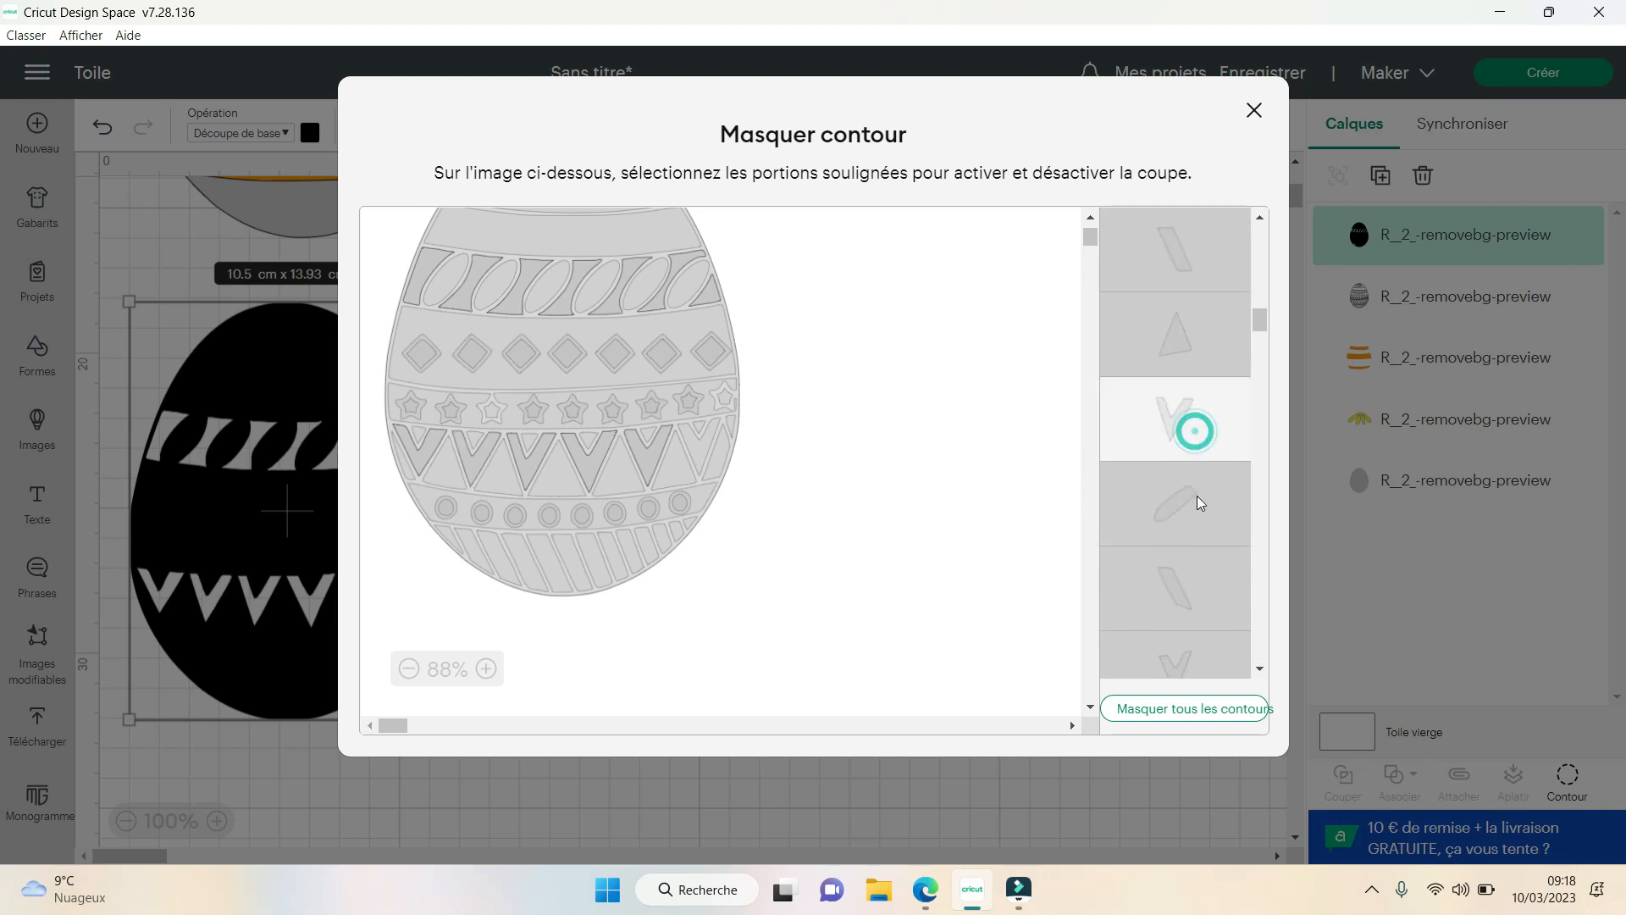
scroll(1197, 496, "down", 2)
left_click(1183, 455)
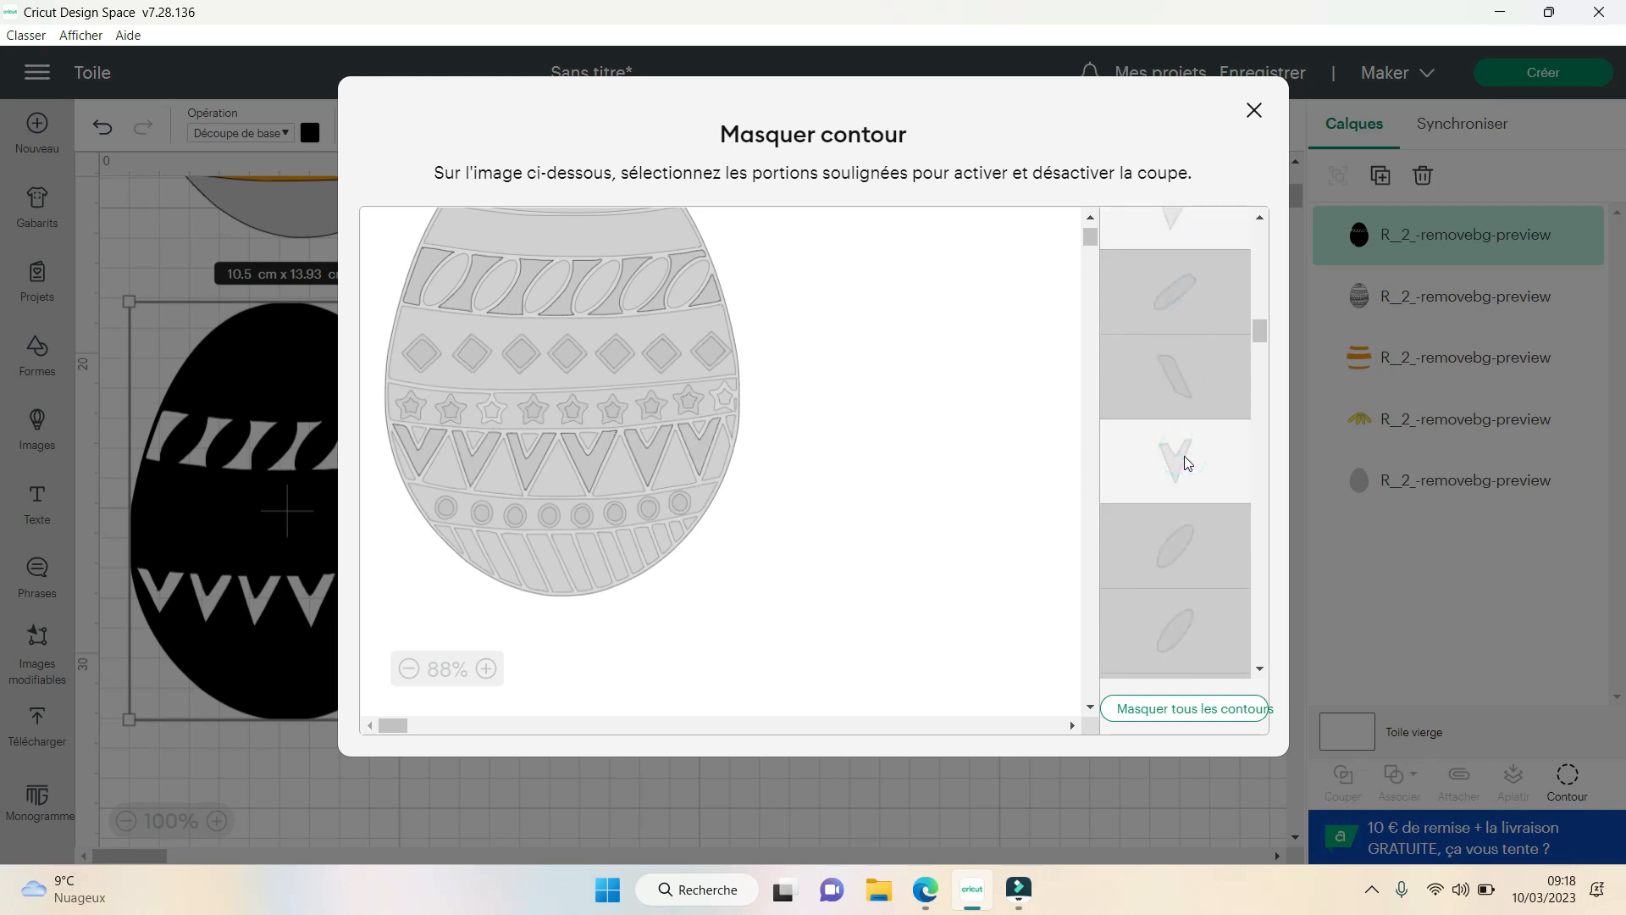
left_click(731, 422)
- Hide the outer egg contour to keep only the leaf-band and zigzag pieces, and close the contour dialog
left_click_drag(1264, 330, 1262, 233)
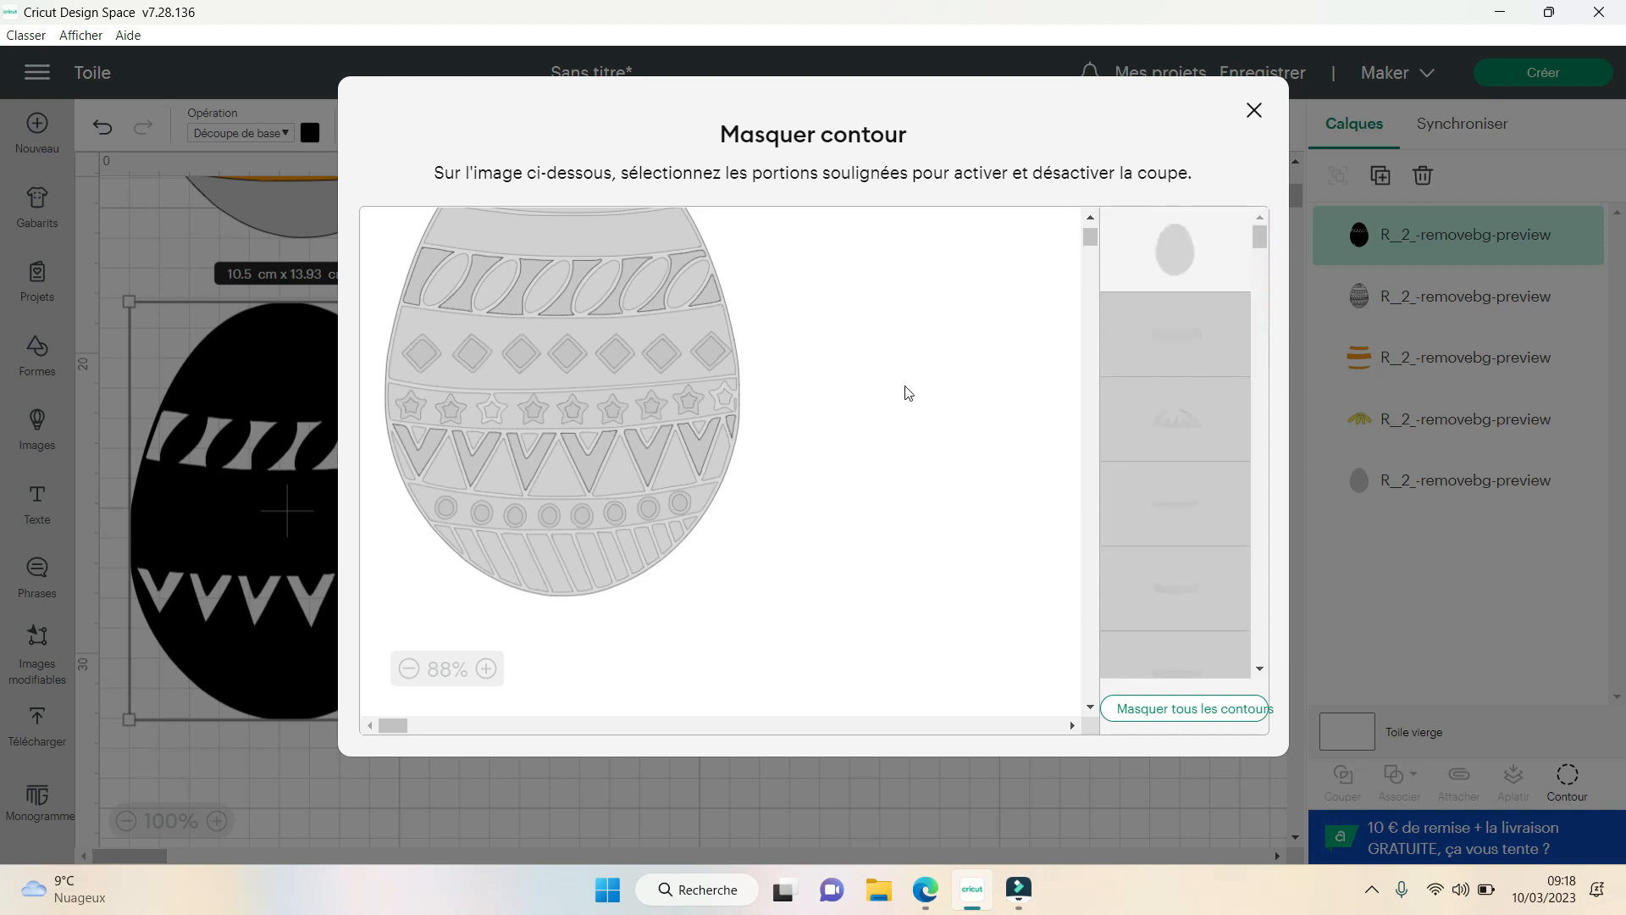
left_click(1174, 249)
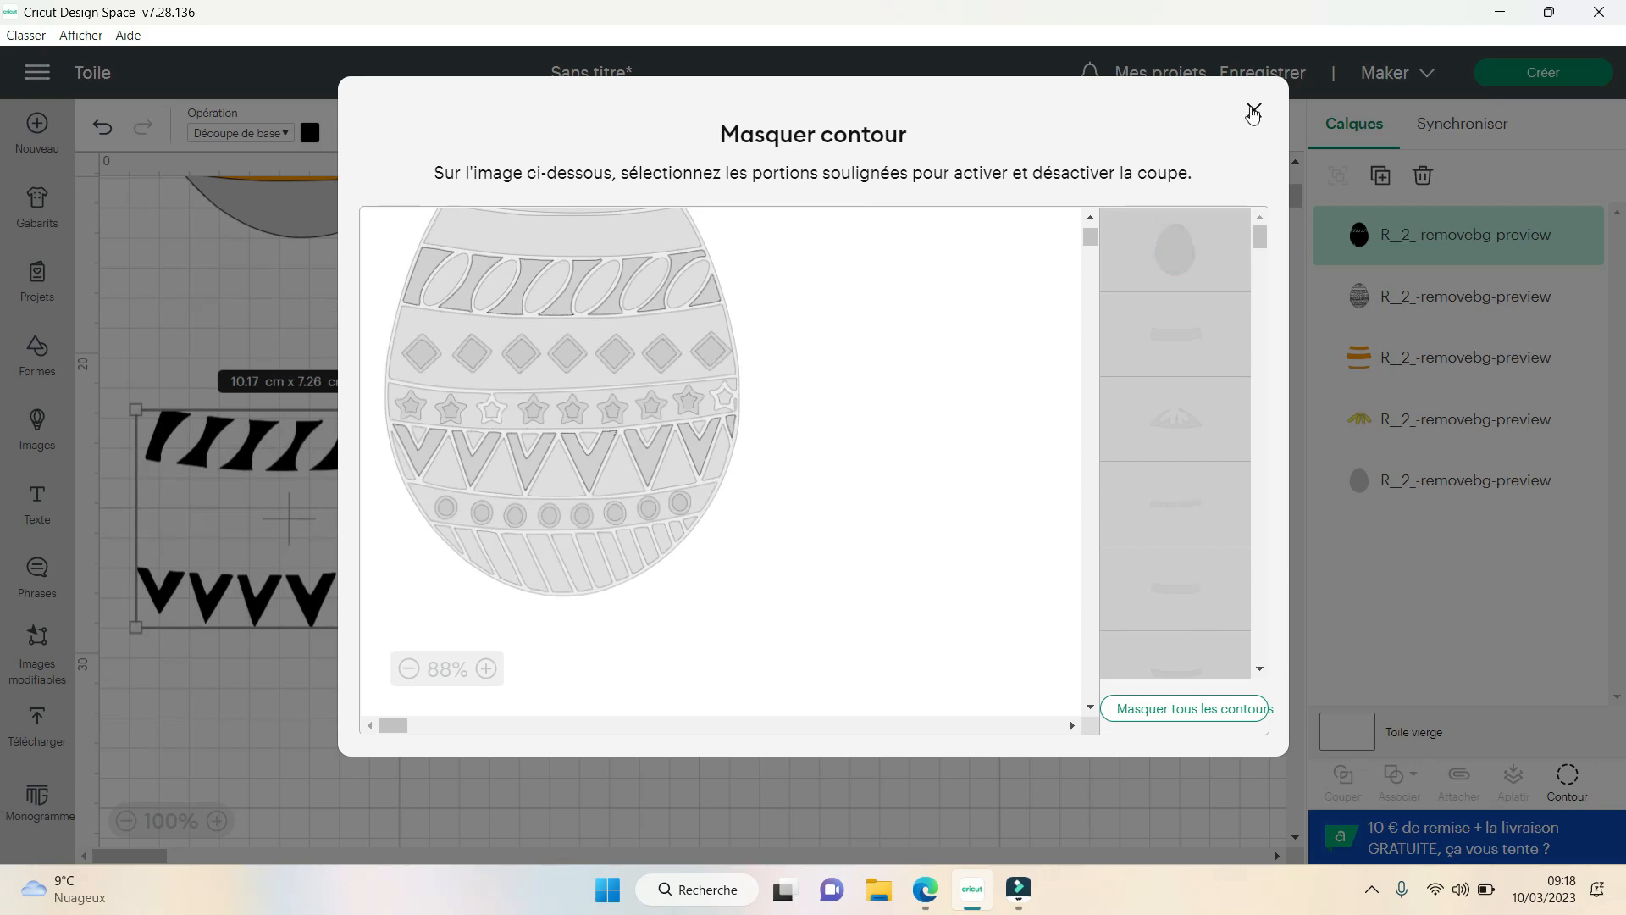
left_click(1254, 110)
- Set the material colour of the leaf-band and zigzag pieces to light purple
left_click_drag(488, 708, 119, 365)
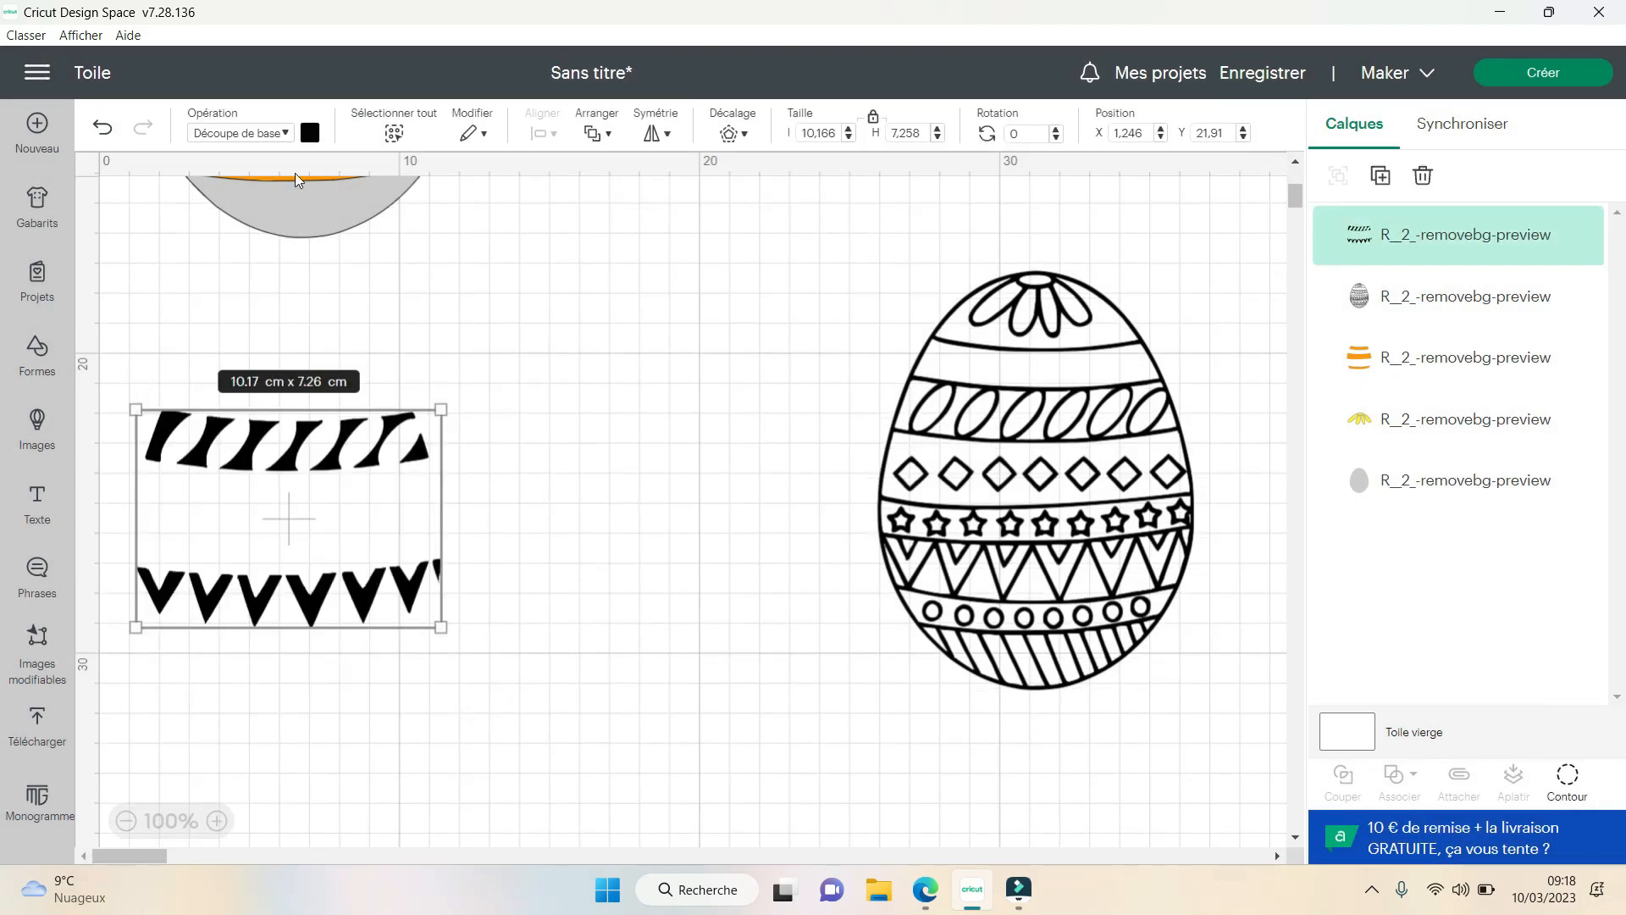
left_click(310, 134)
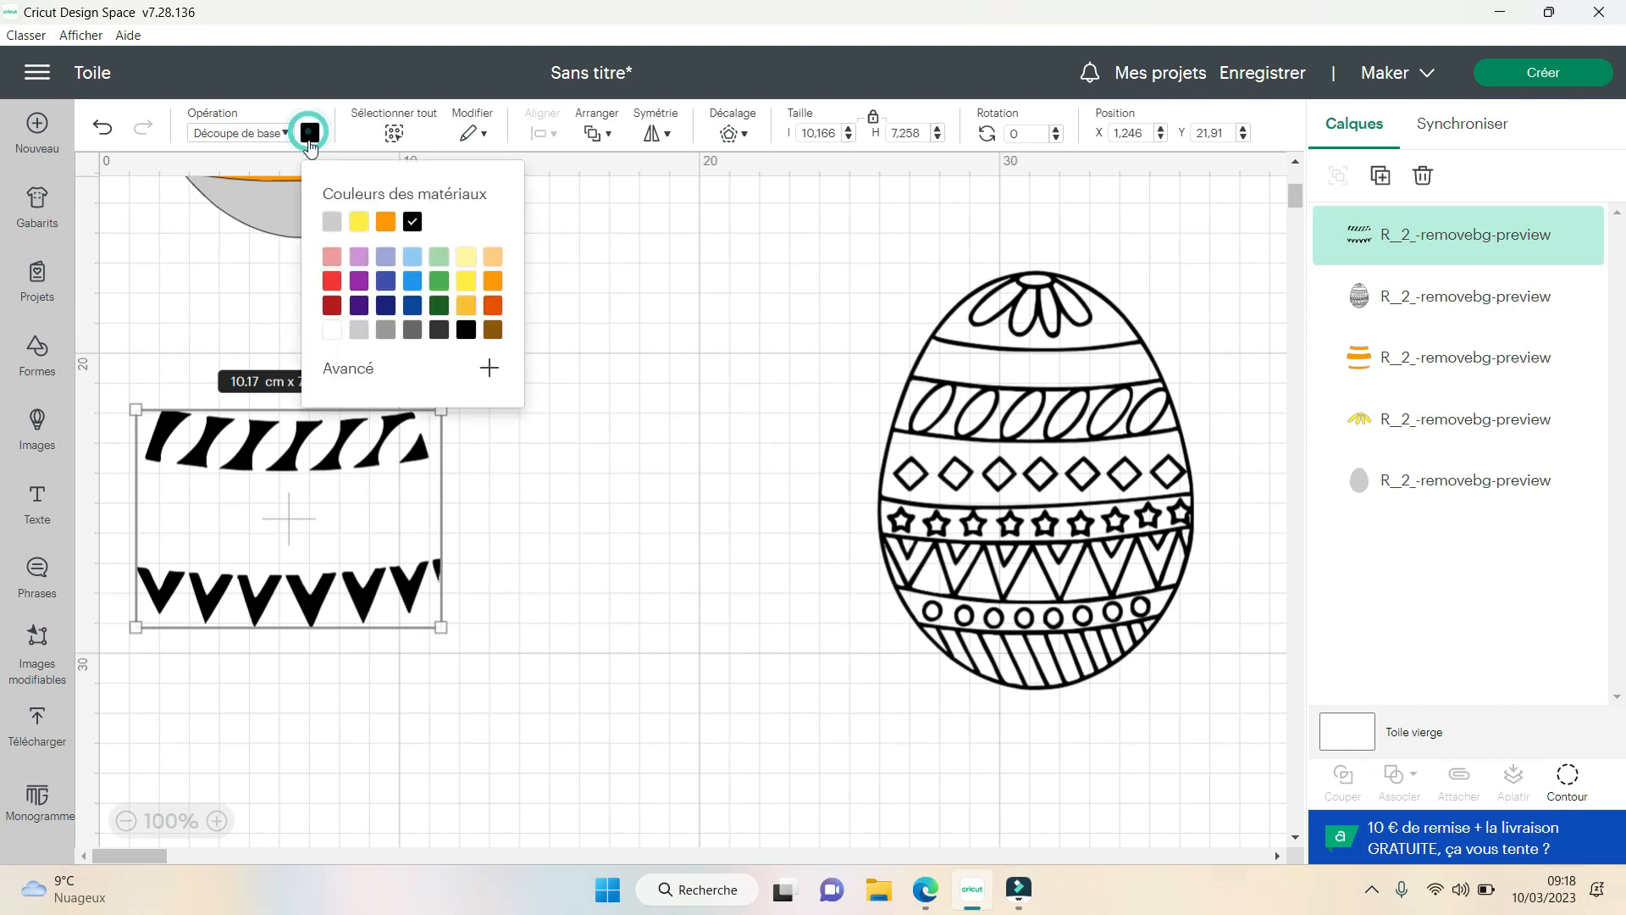
left_click(359, 260)
left_click(542, 574)
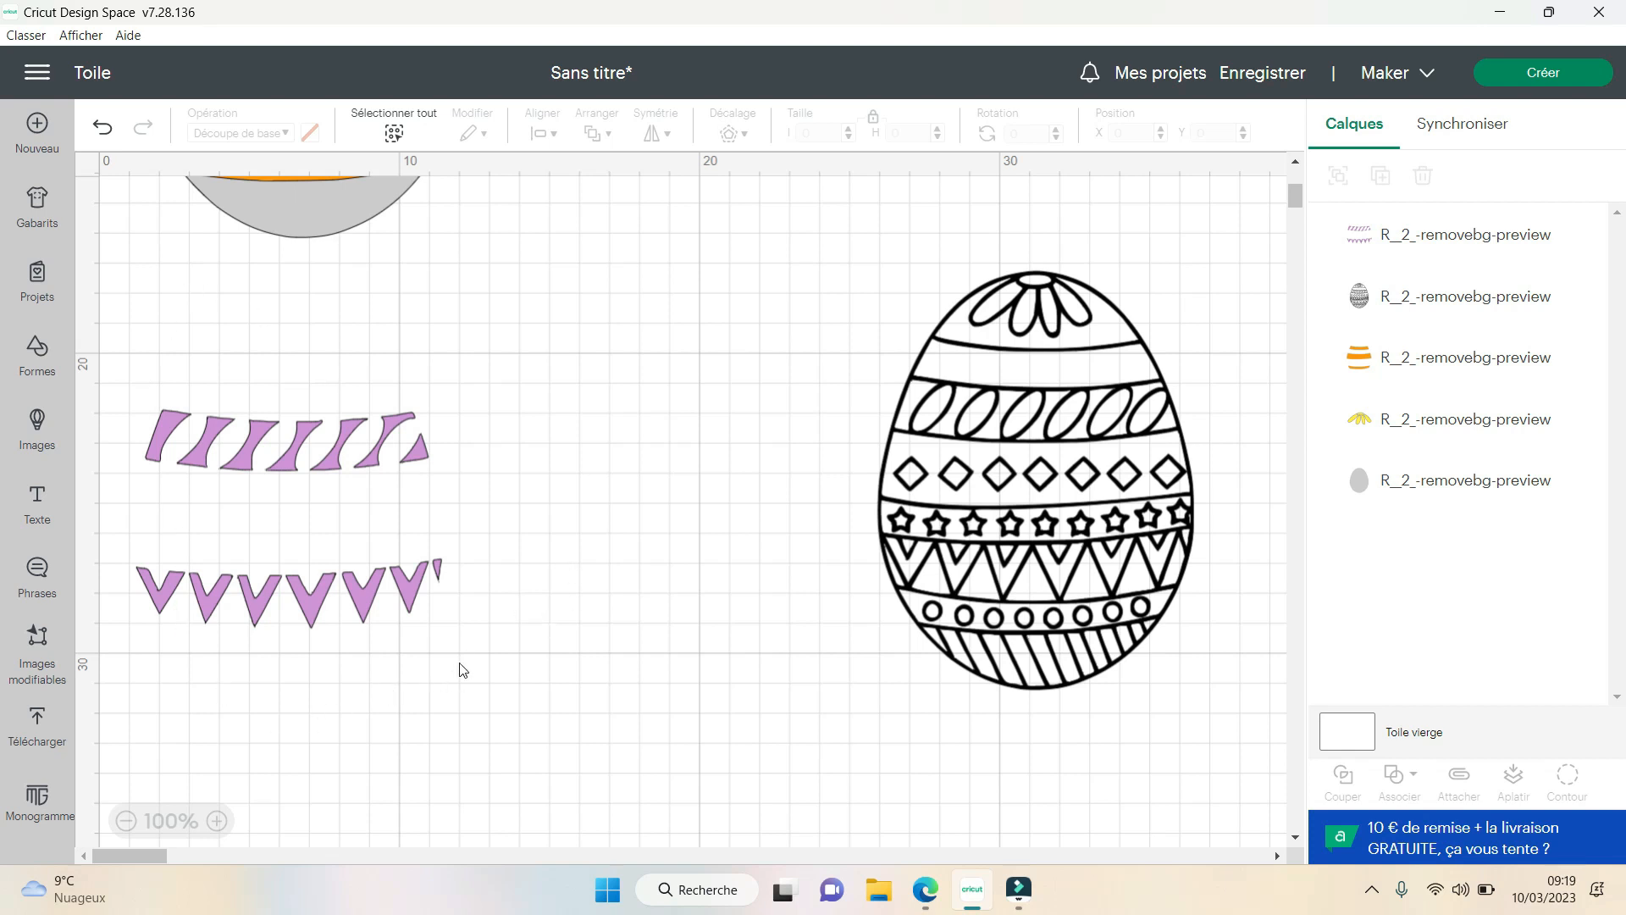
- Move the purple leaf-band and zigzag pieces onto the grey egg, aligning them in the gaps between the orange bands
left_click_drag(465, 664, 127, 353)
left_click_drag(327, 539, 356, 489)
scroll(353, 593, "up", 5)
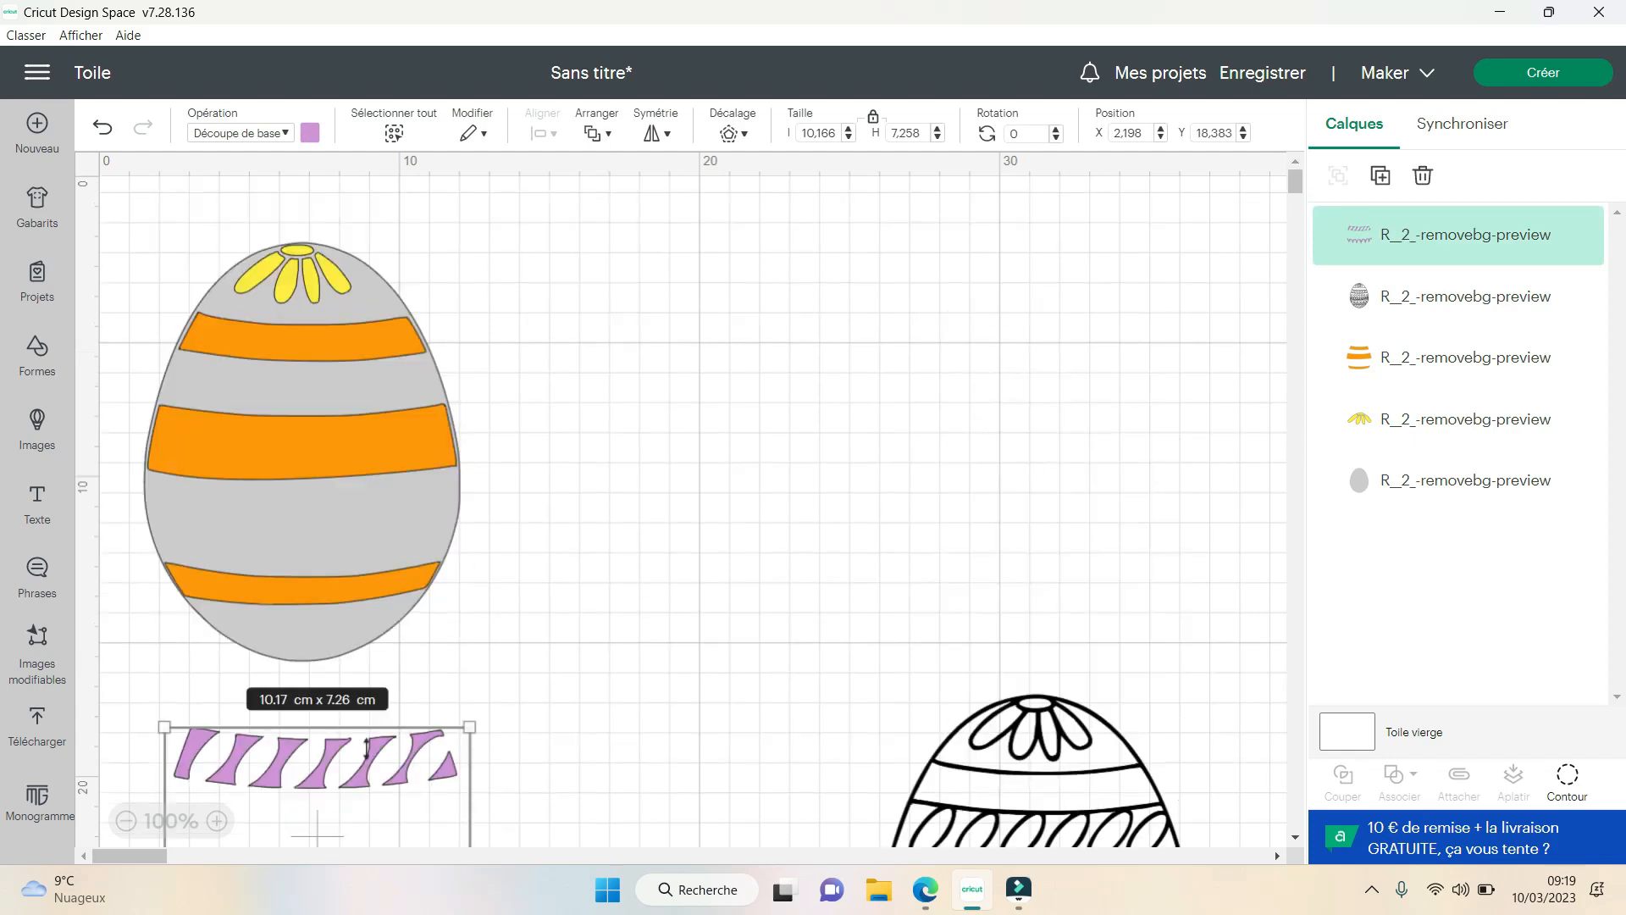
left_click_drag(366, 750, 343, 405)
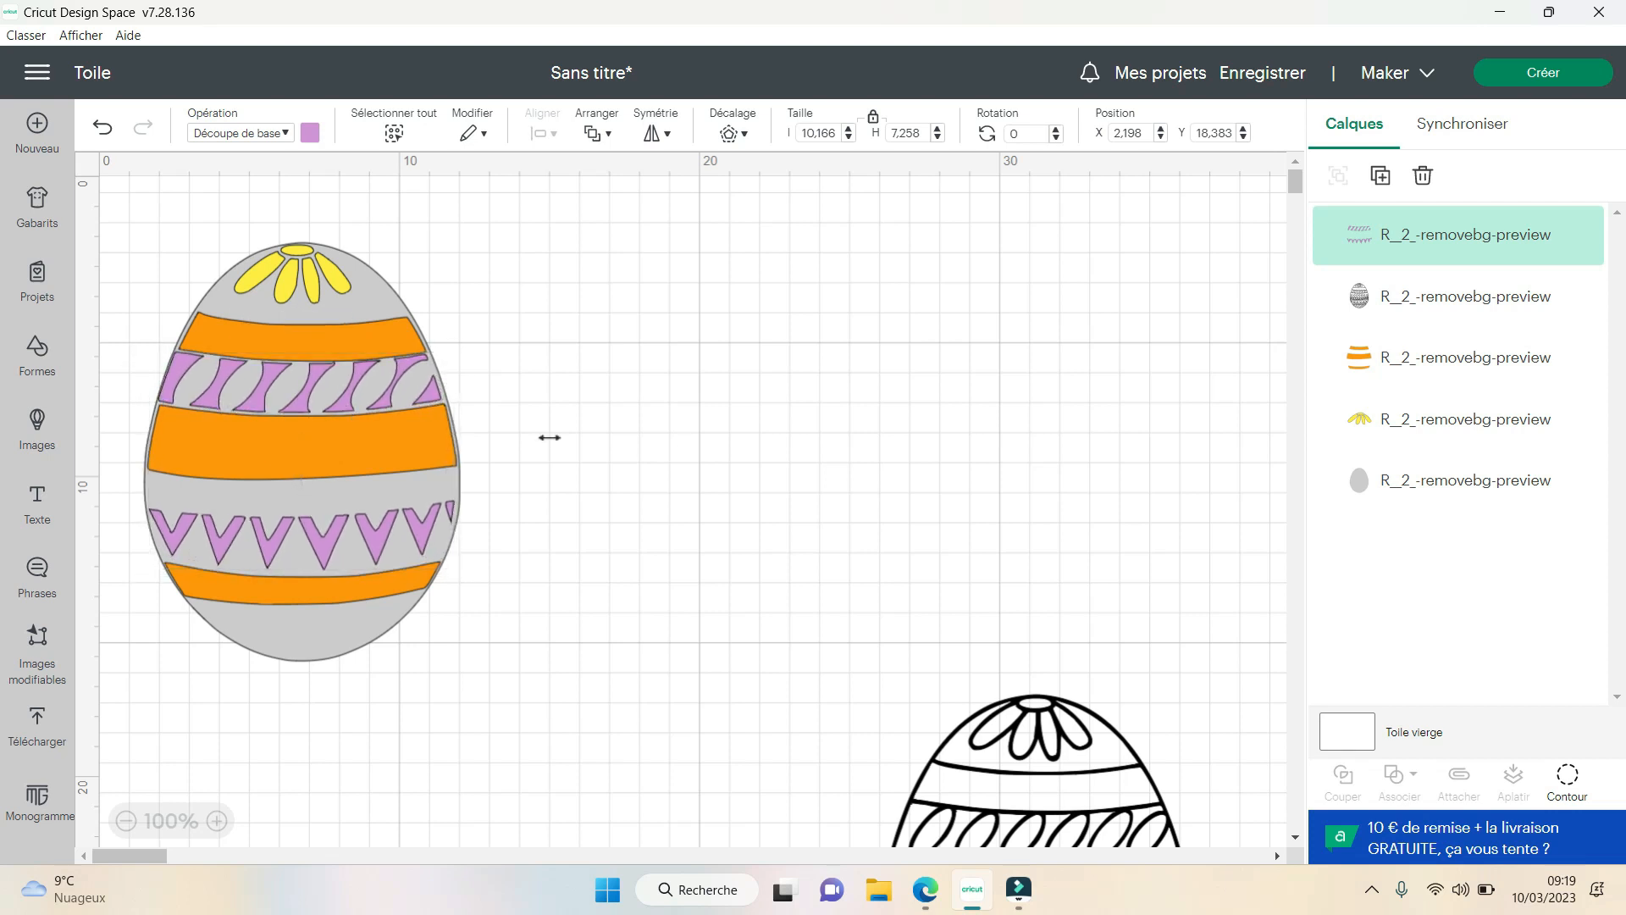
left_click(675, 443)
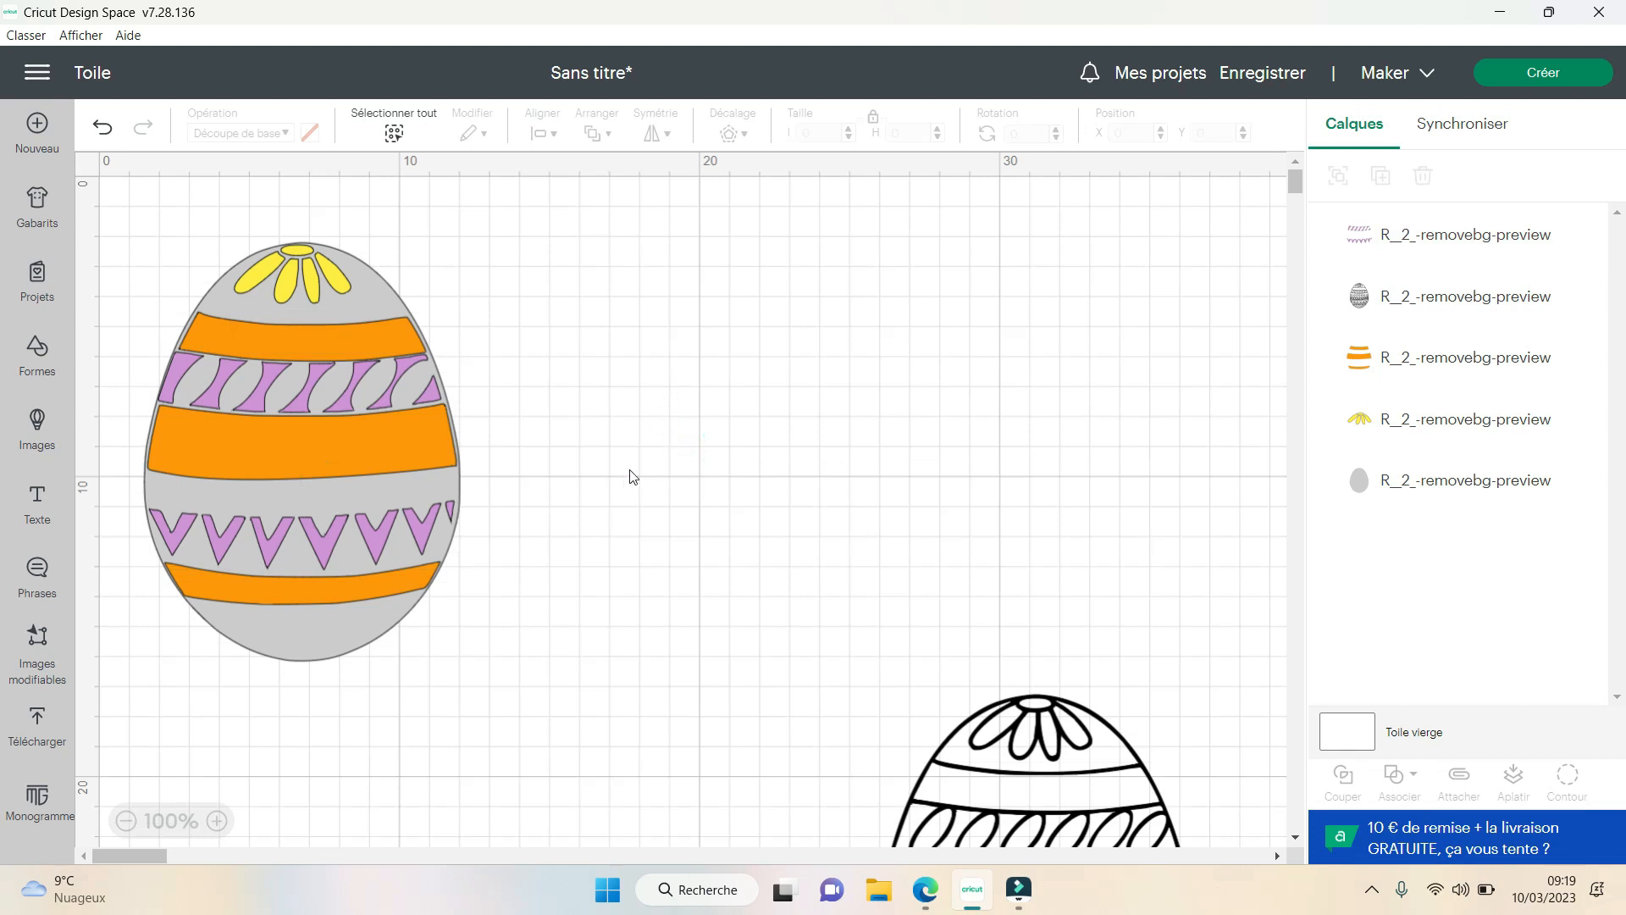
- Duplicate the black patterned egg and place the copy just below the coloured egg
scroll(749, 517, "down", 3)
left_click(1044, 781)
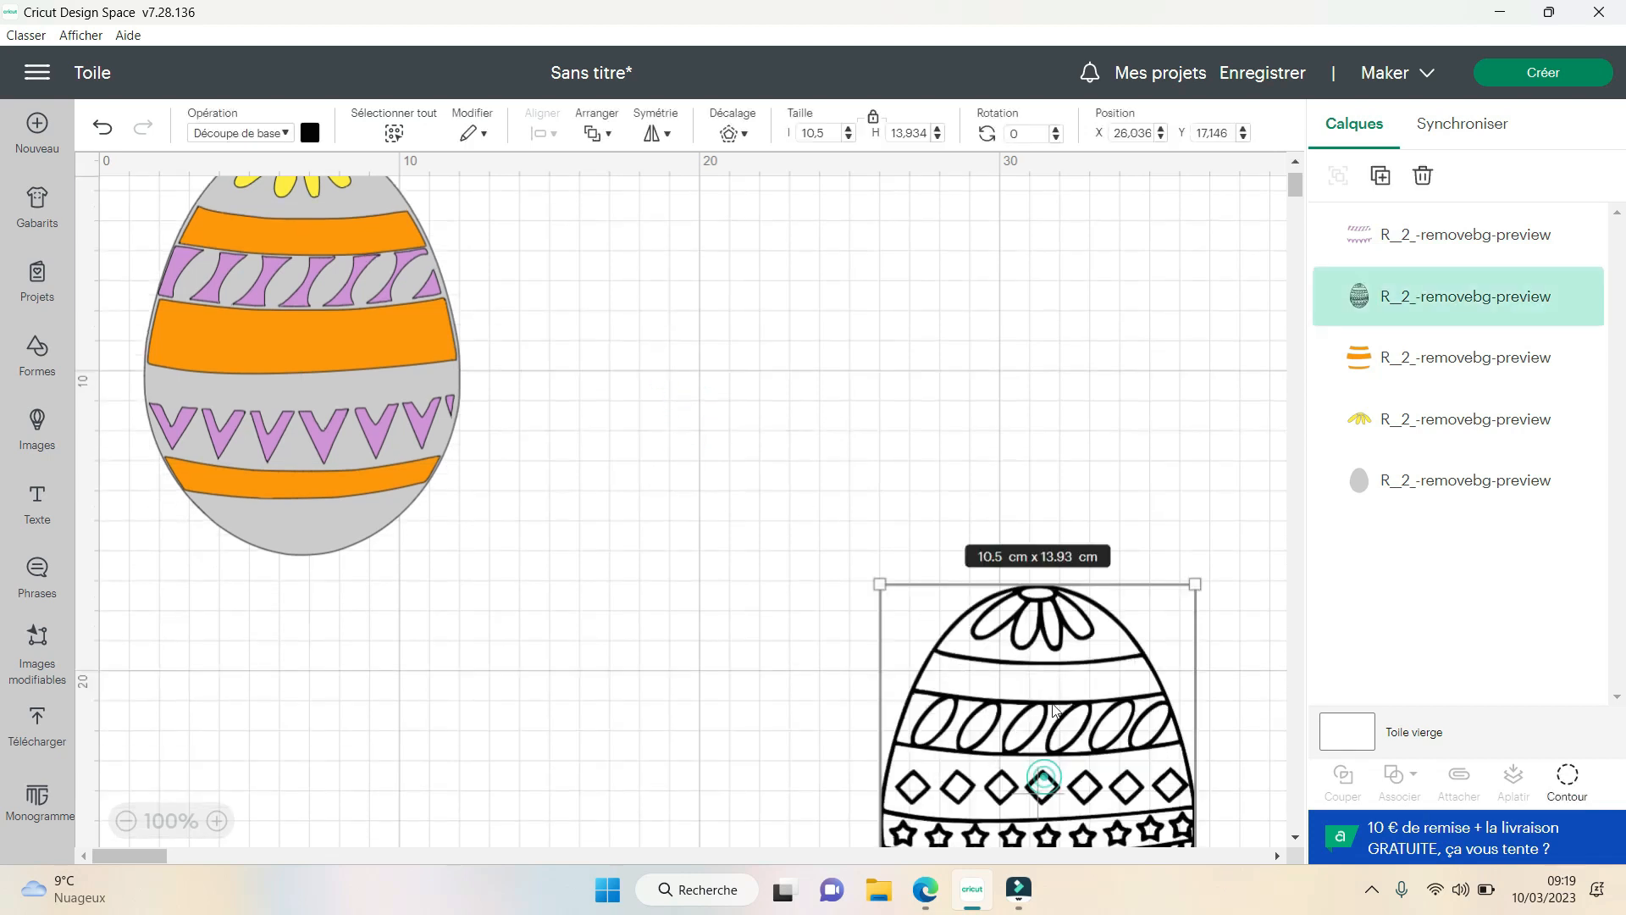
left_click(1378, 178)
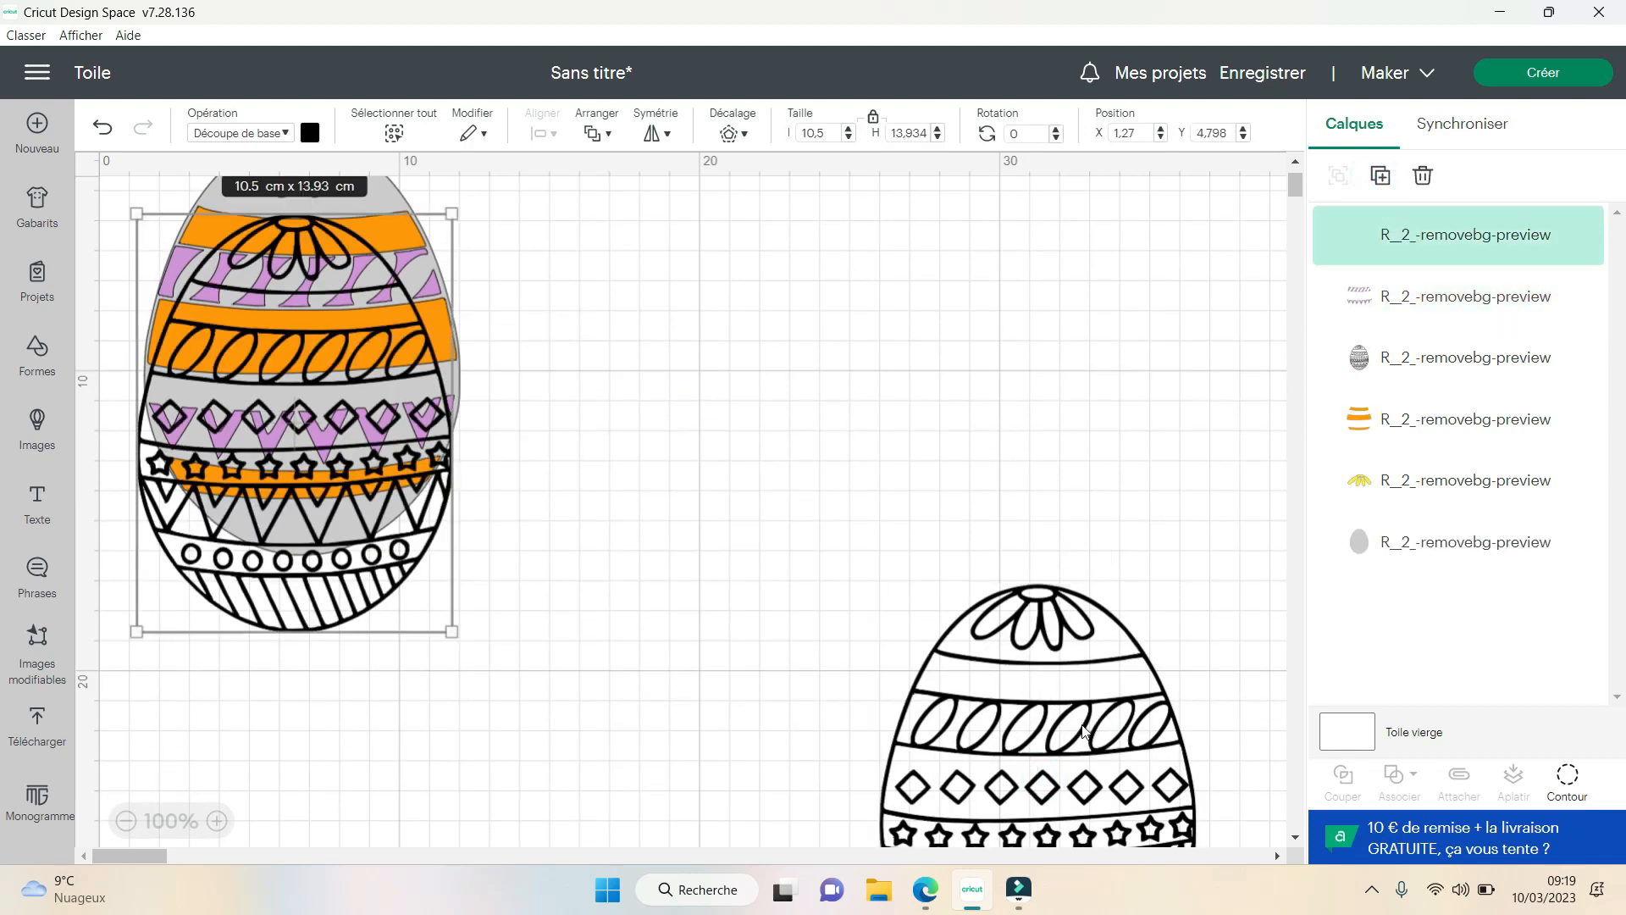
left_click_drag(336, 398, 331, 781)
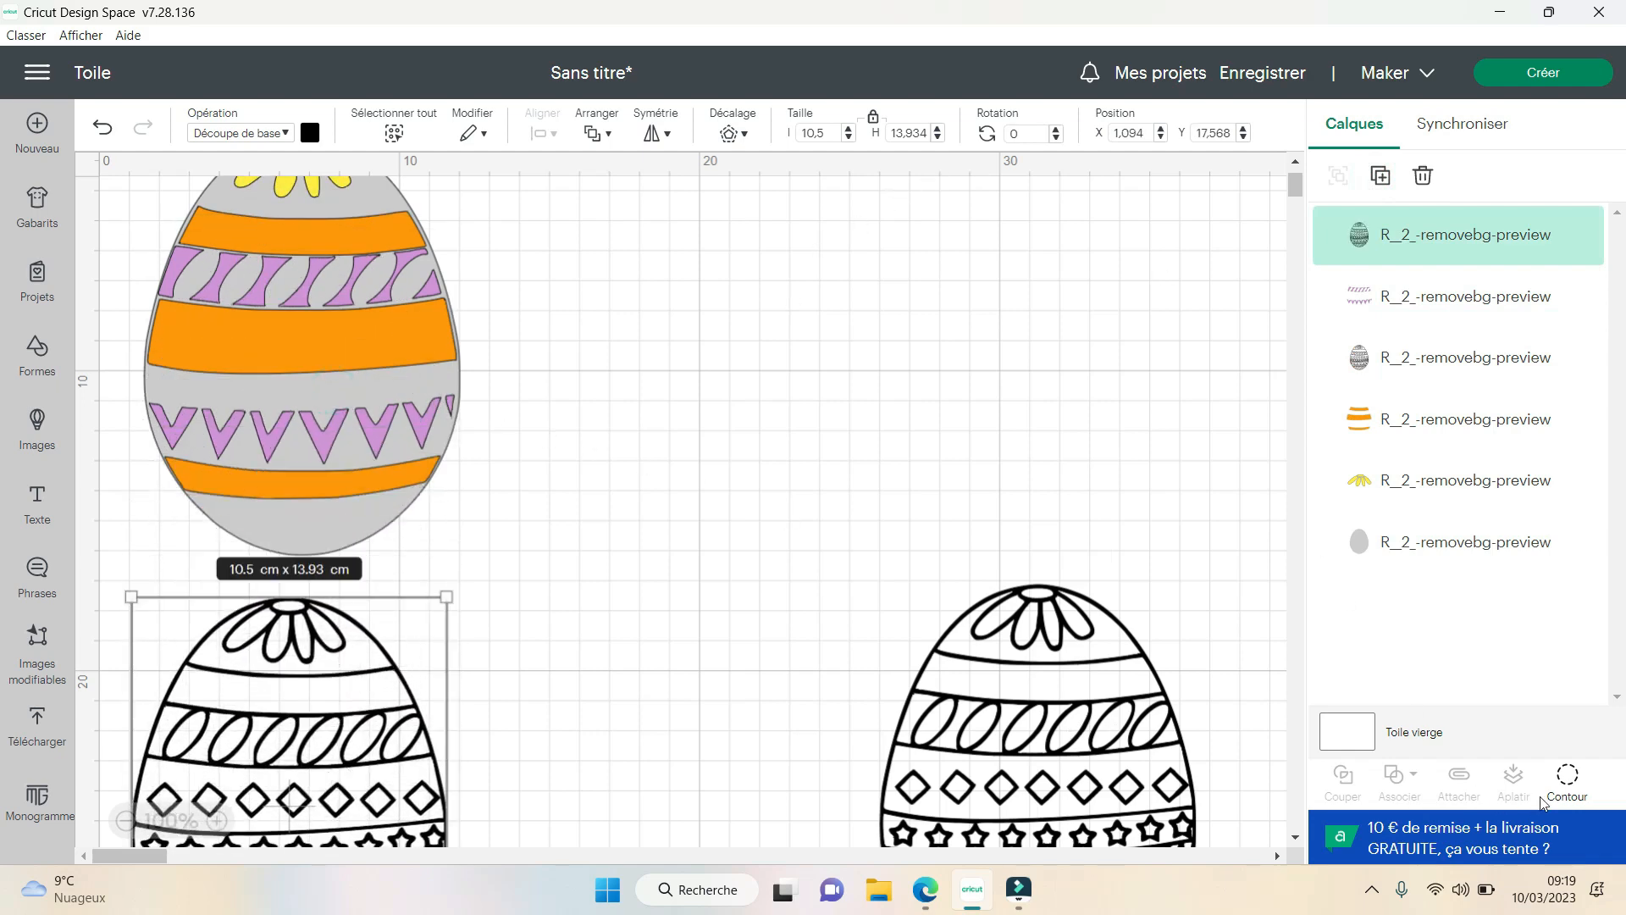
- Open the contour dialog for the new egg copy and hide all its inner contours
left_click(1567, 778)
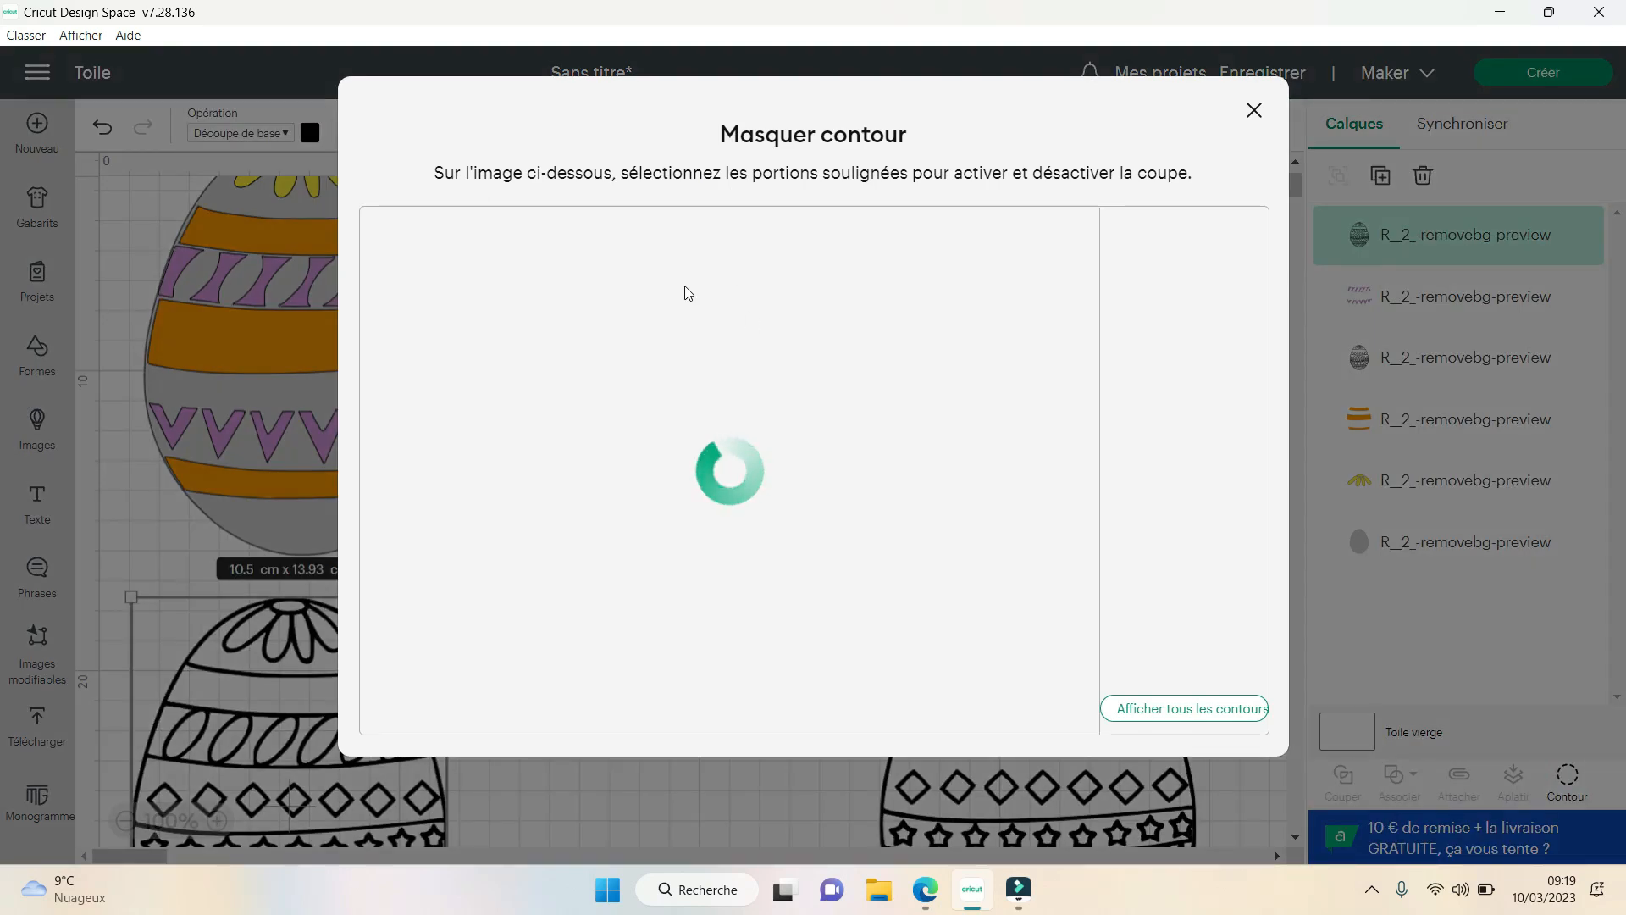
left_click(1255, 111)
scroll(830, 374, "down", 4)
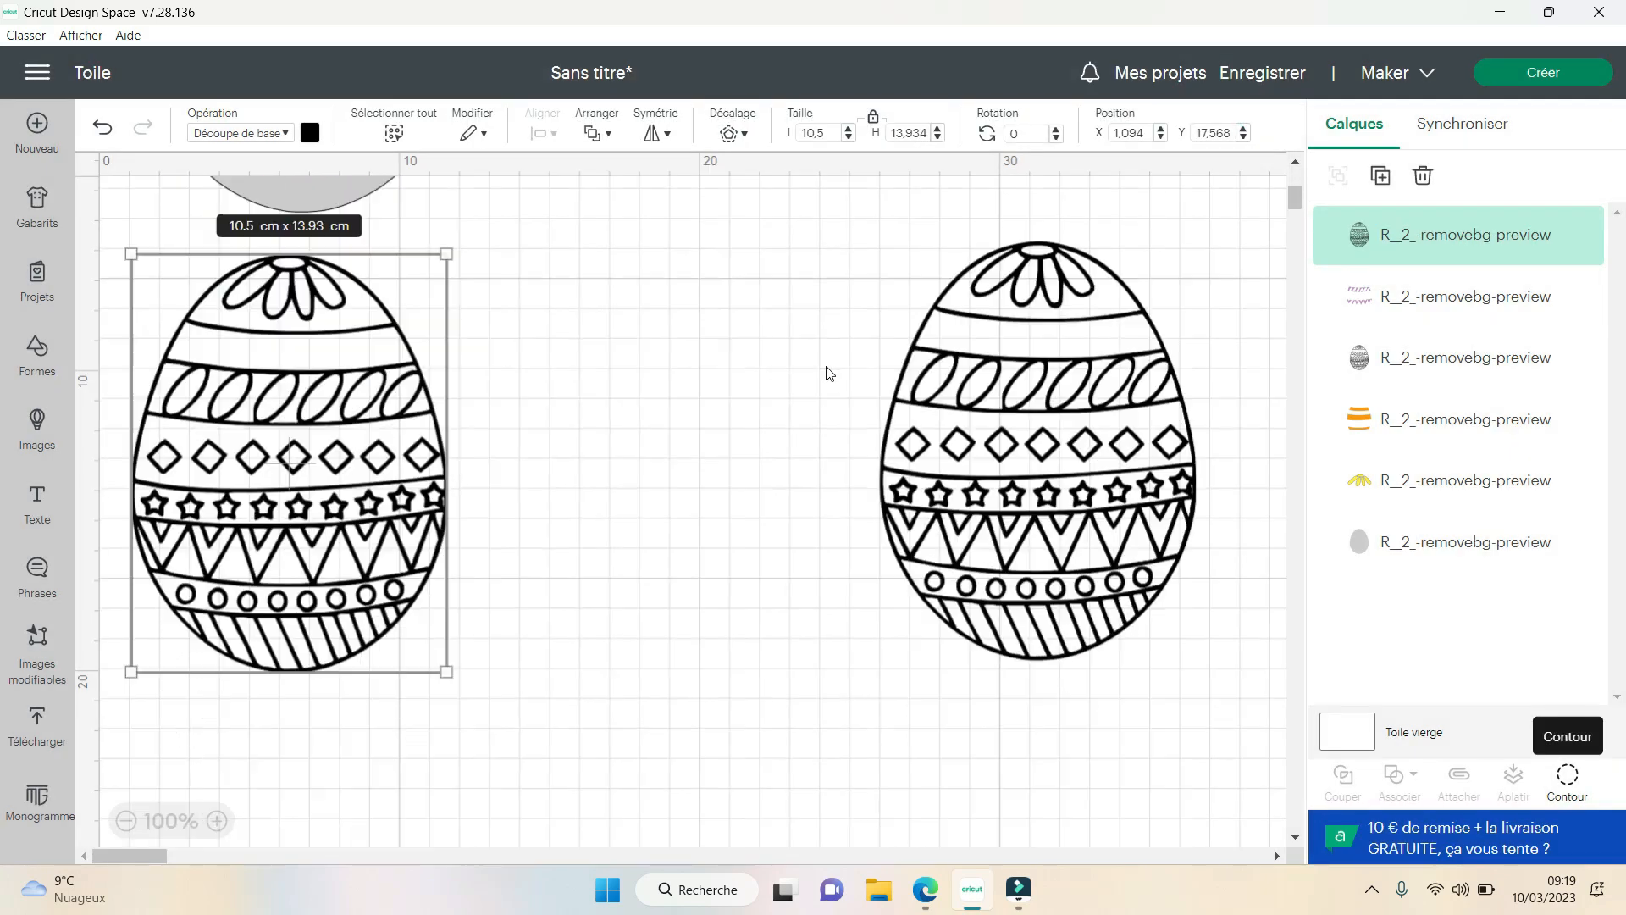
scroll(829, 373, "up", 1)
left_click(1553, 790)
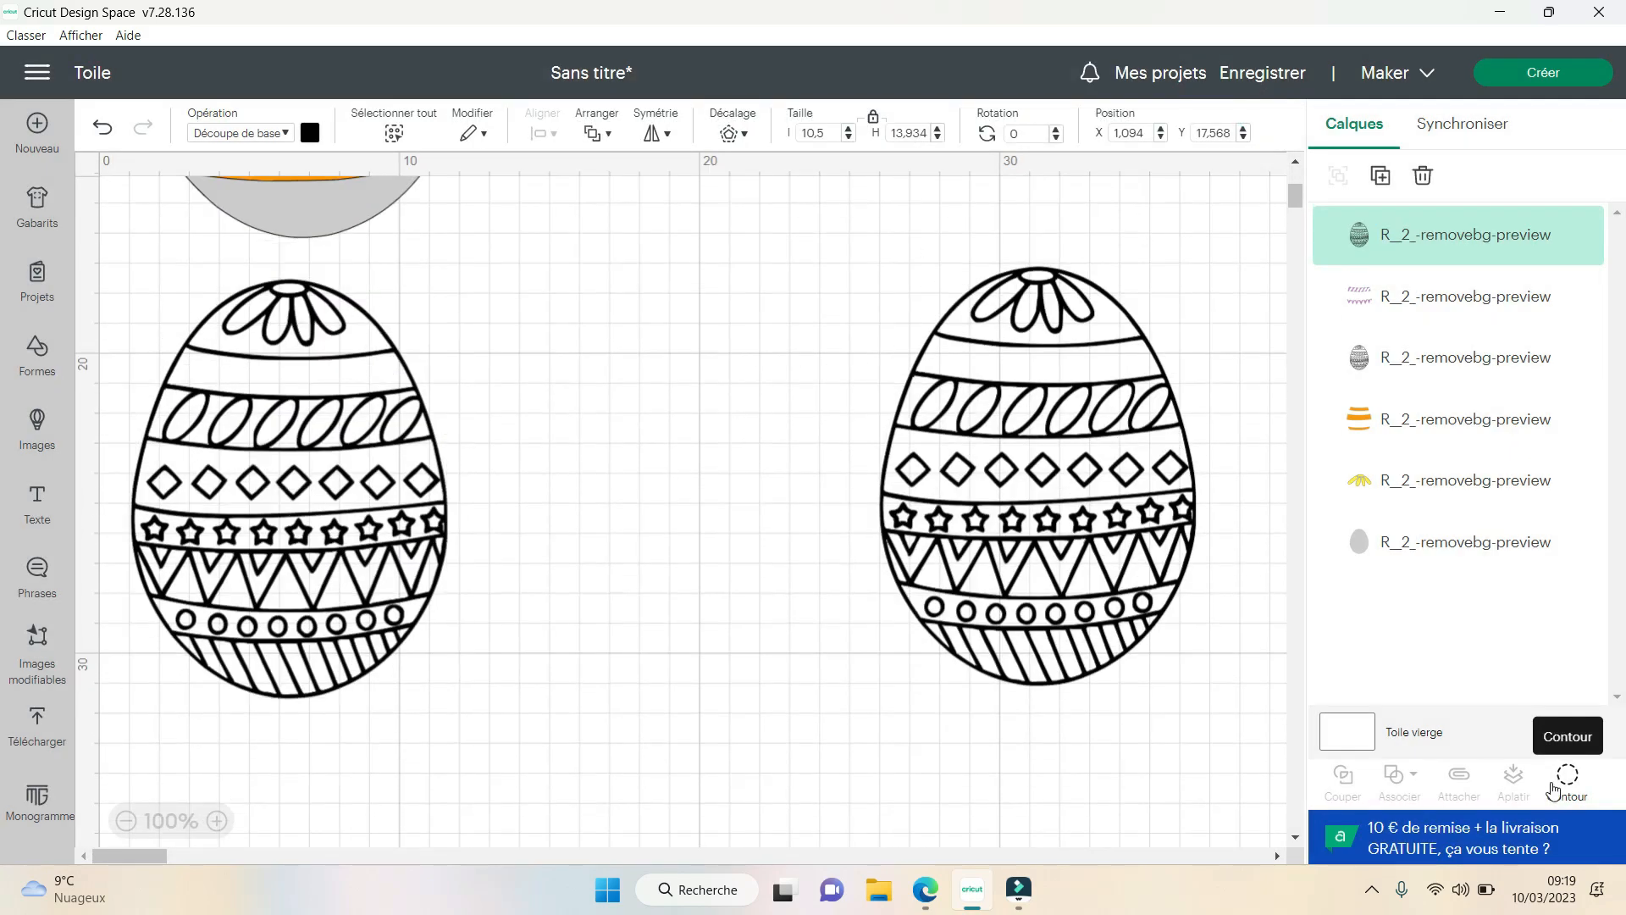
left_click(1566, 775)
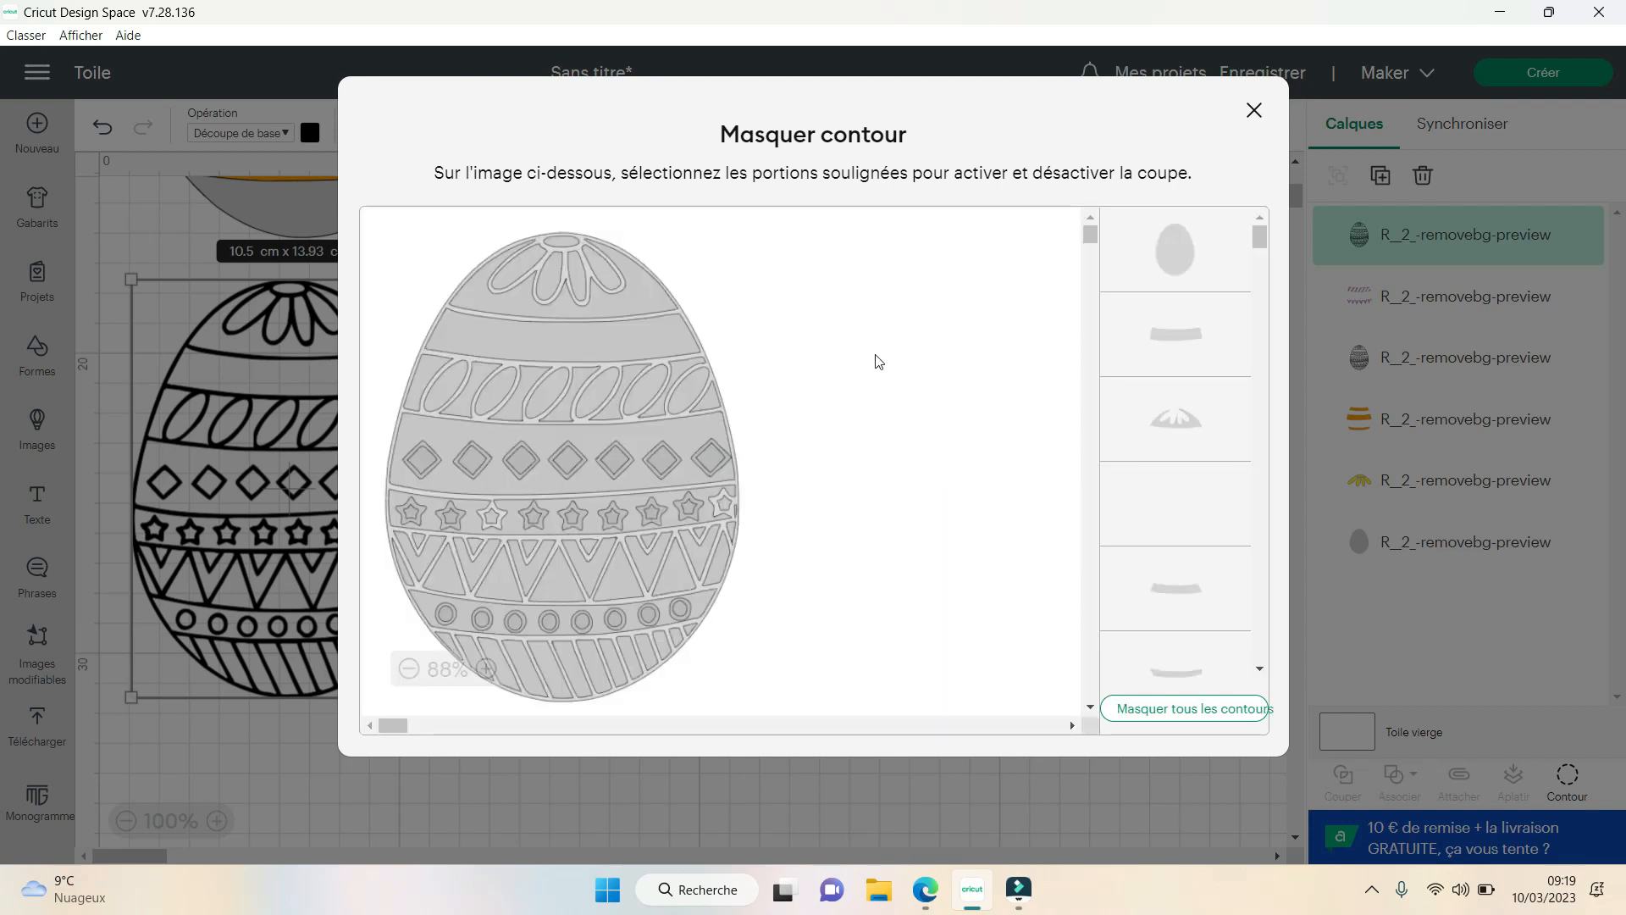
left_click(1160, 710)
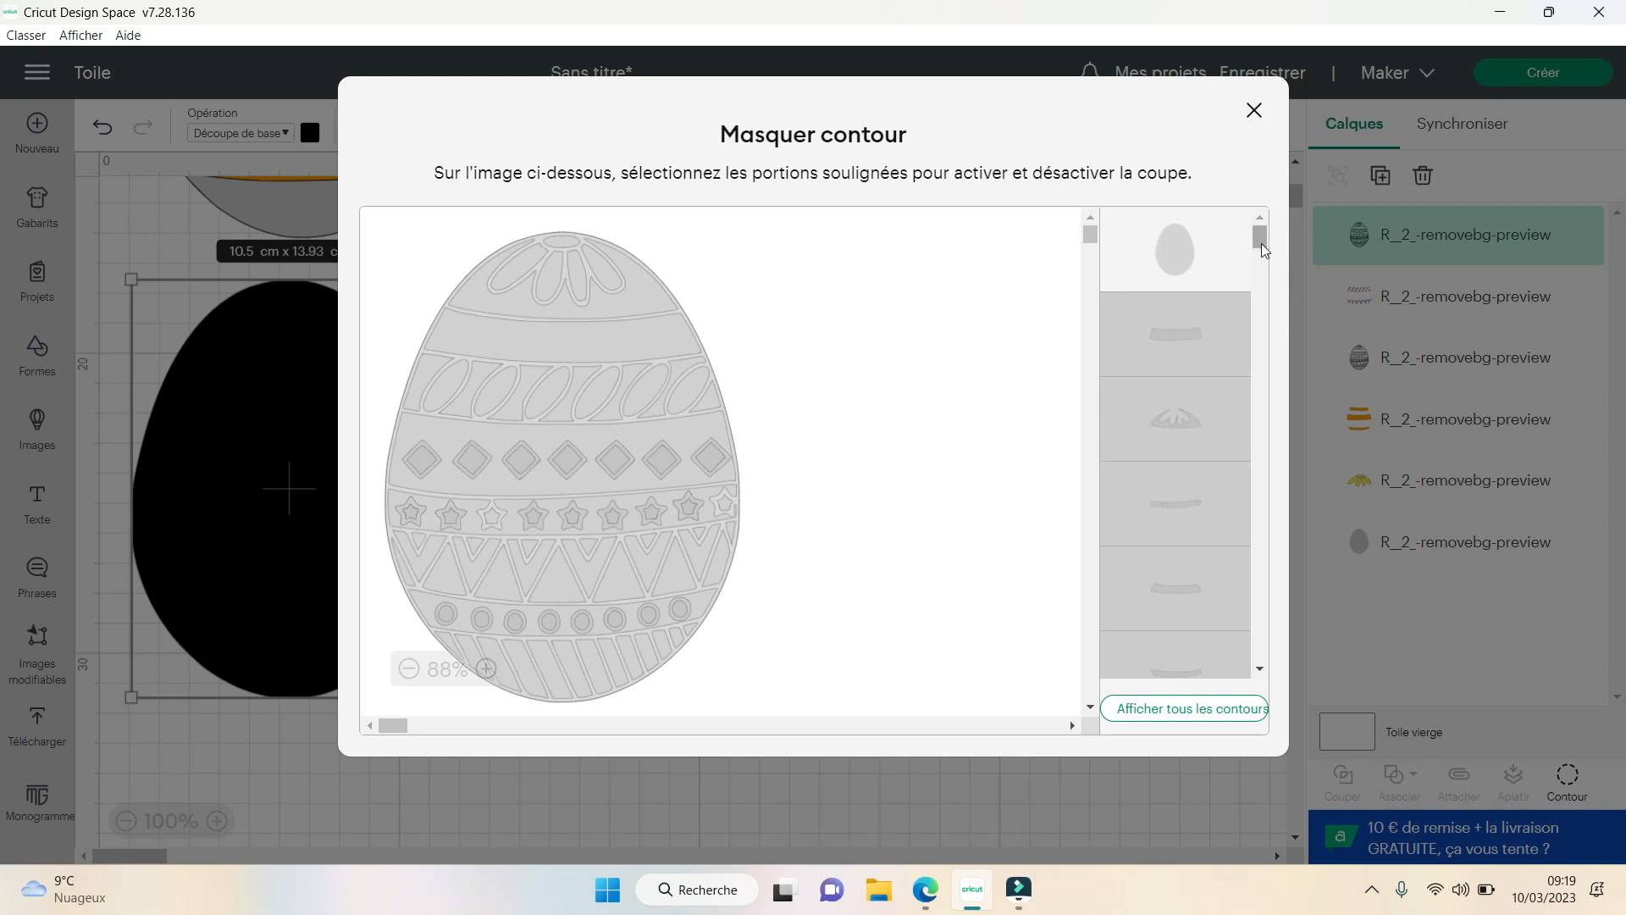
- Try showing the small inner star contours of the star band one at a time
left_click_drag(1262, 248, 1260, 659)
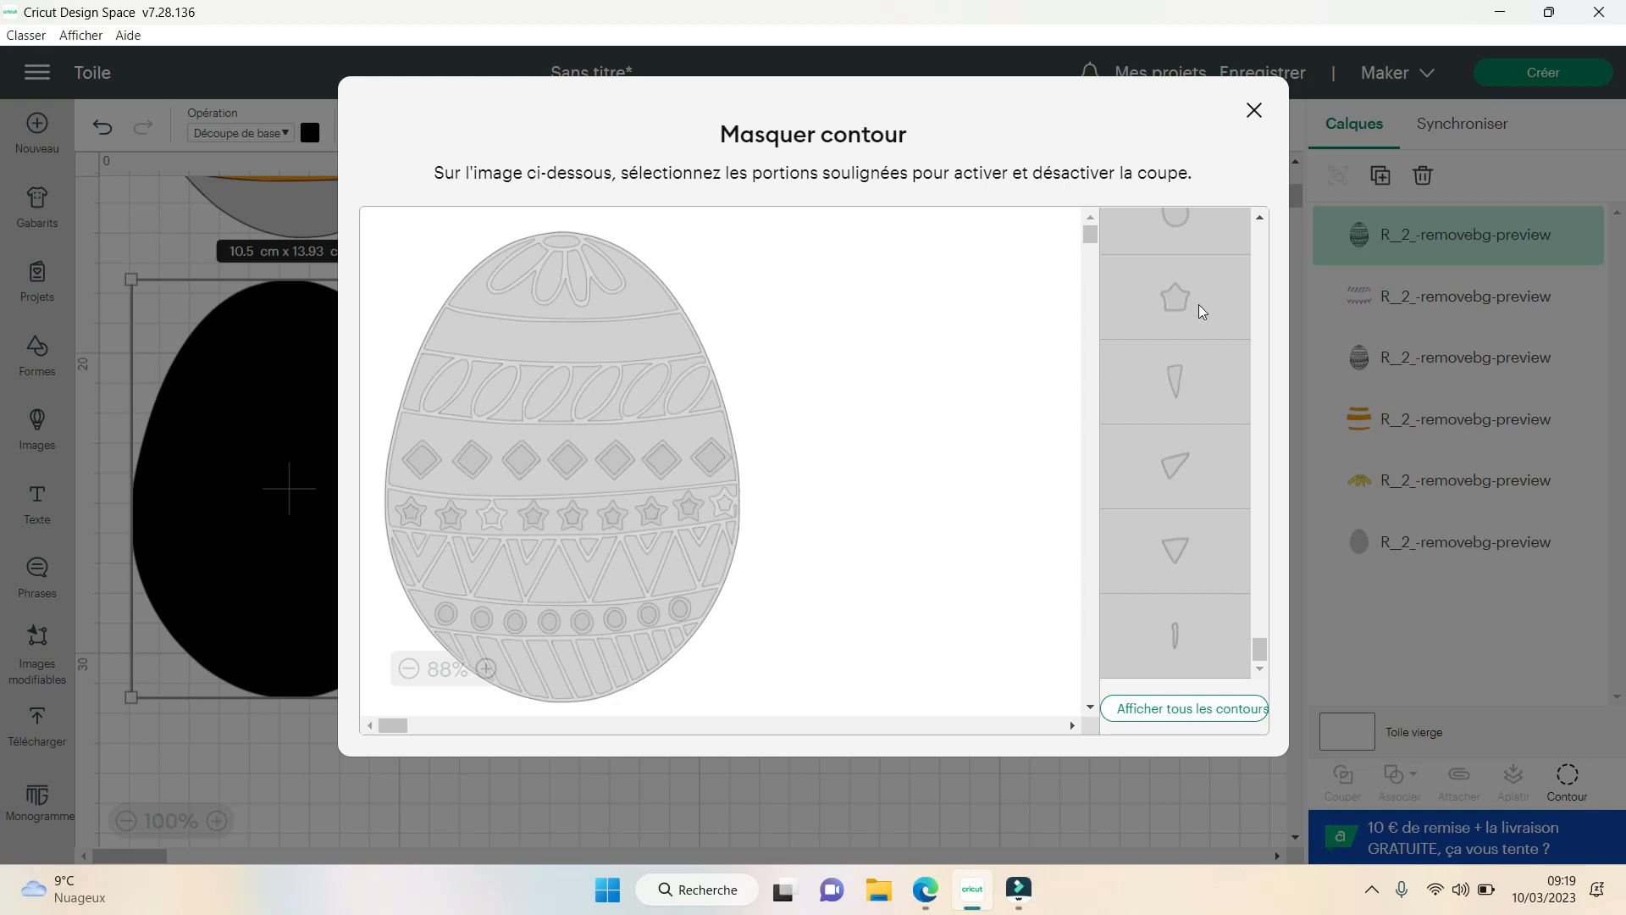
left_click(1196, 293)
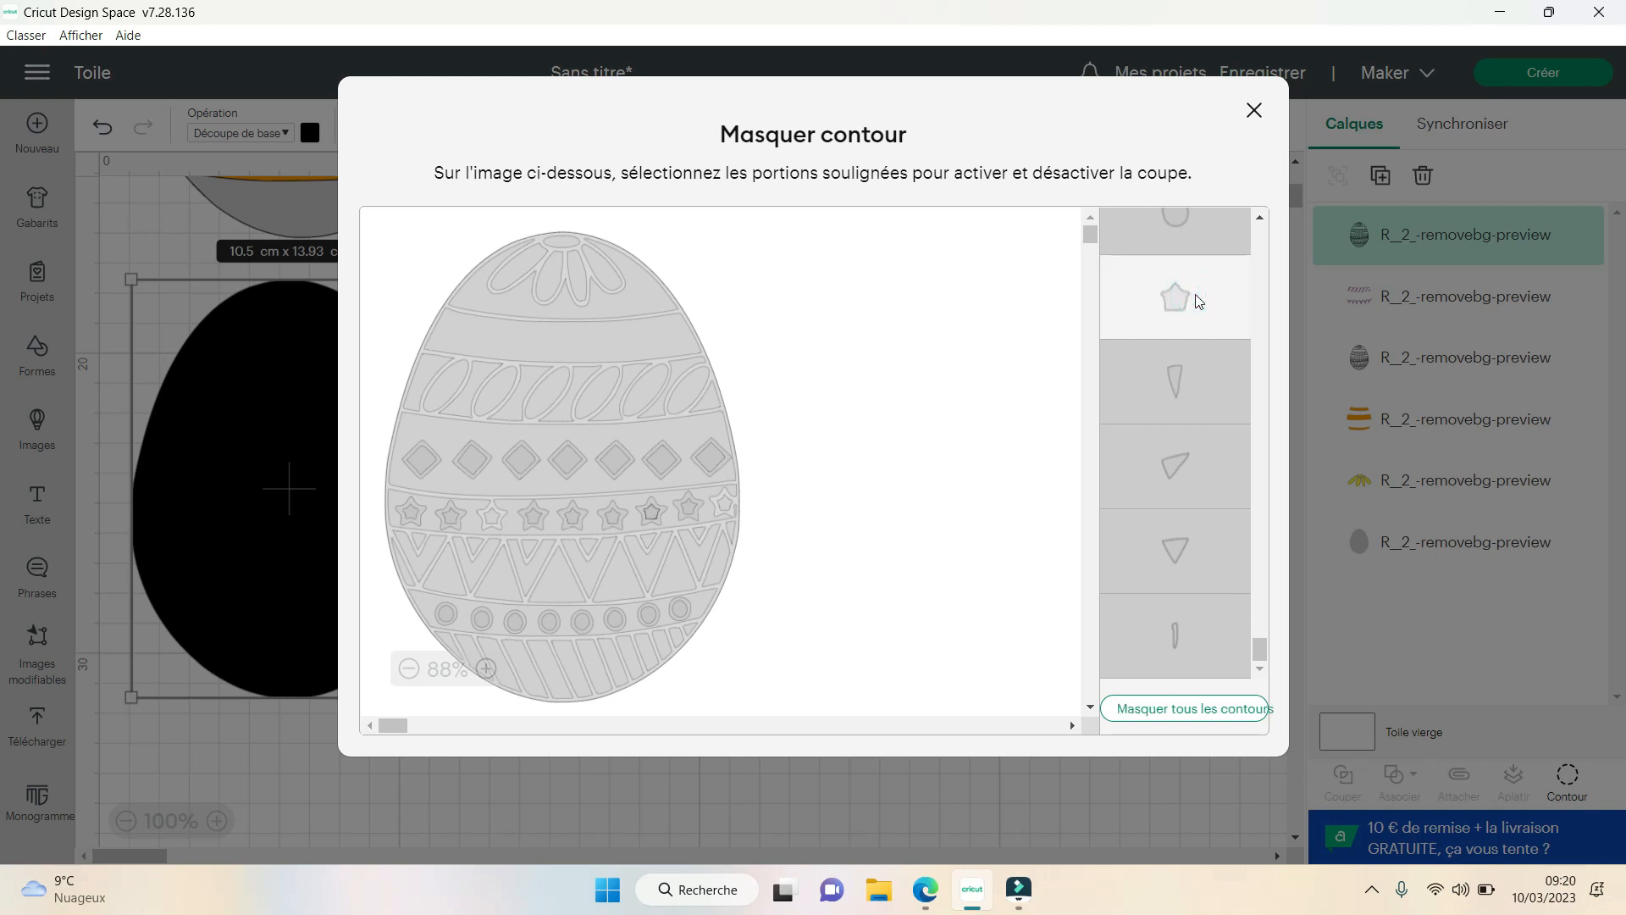
left_click(1195, 295)
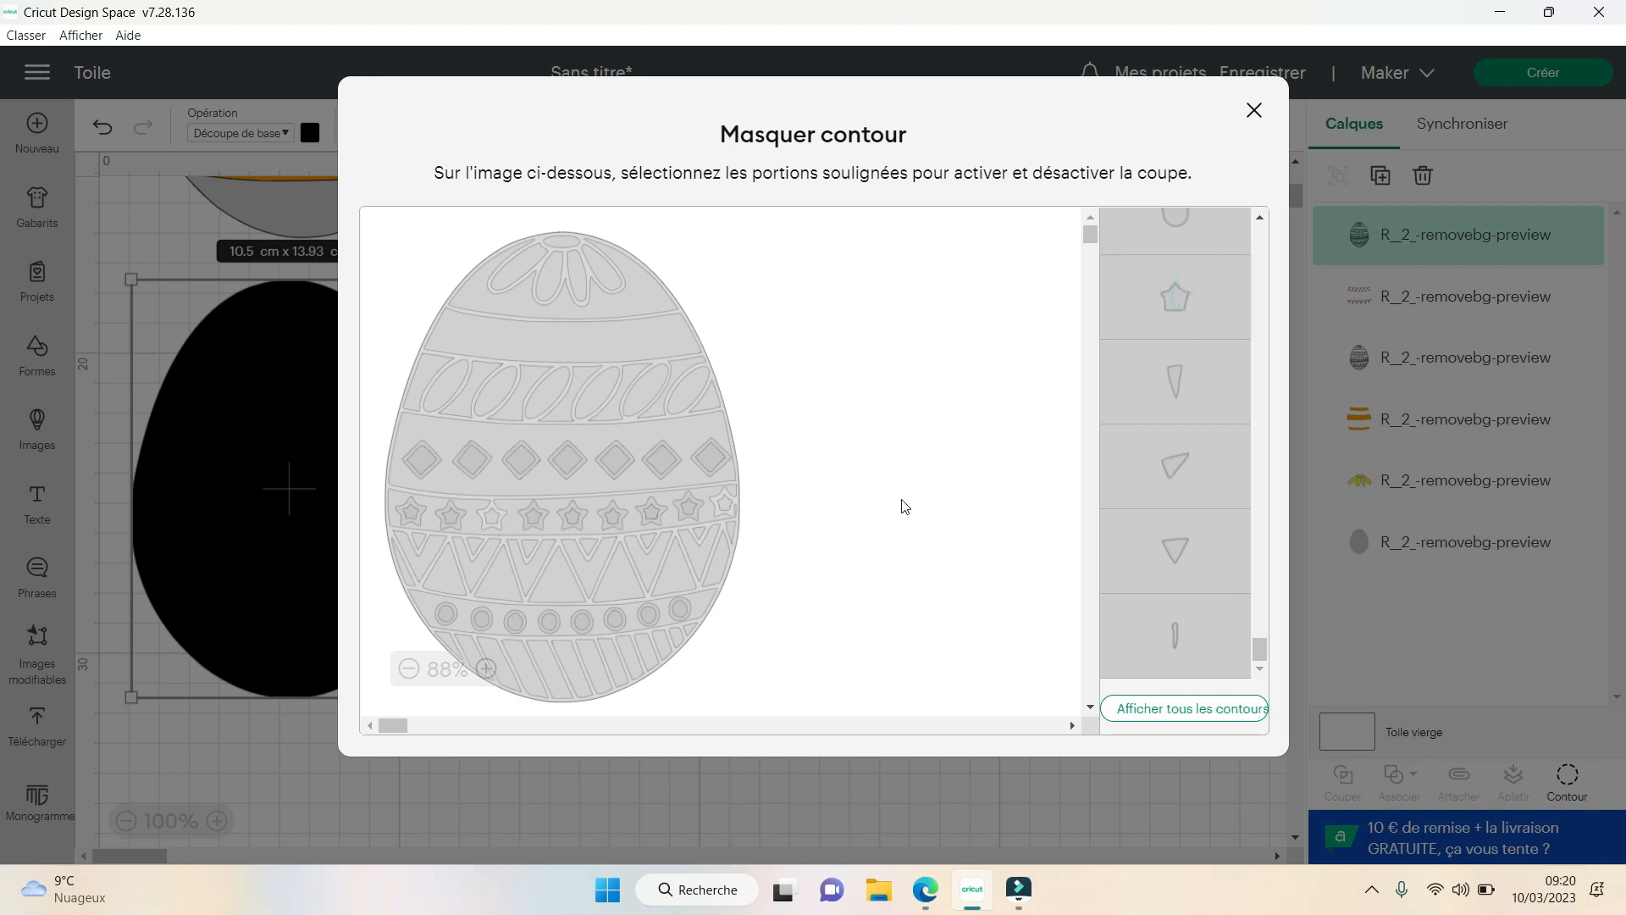
scroll(1219, 503, "up", 3)
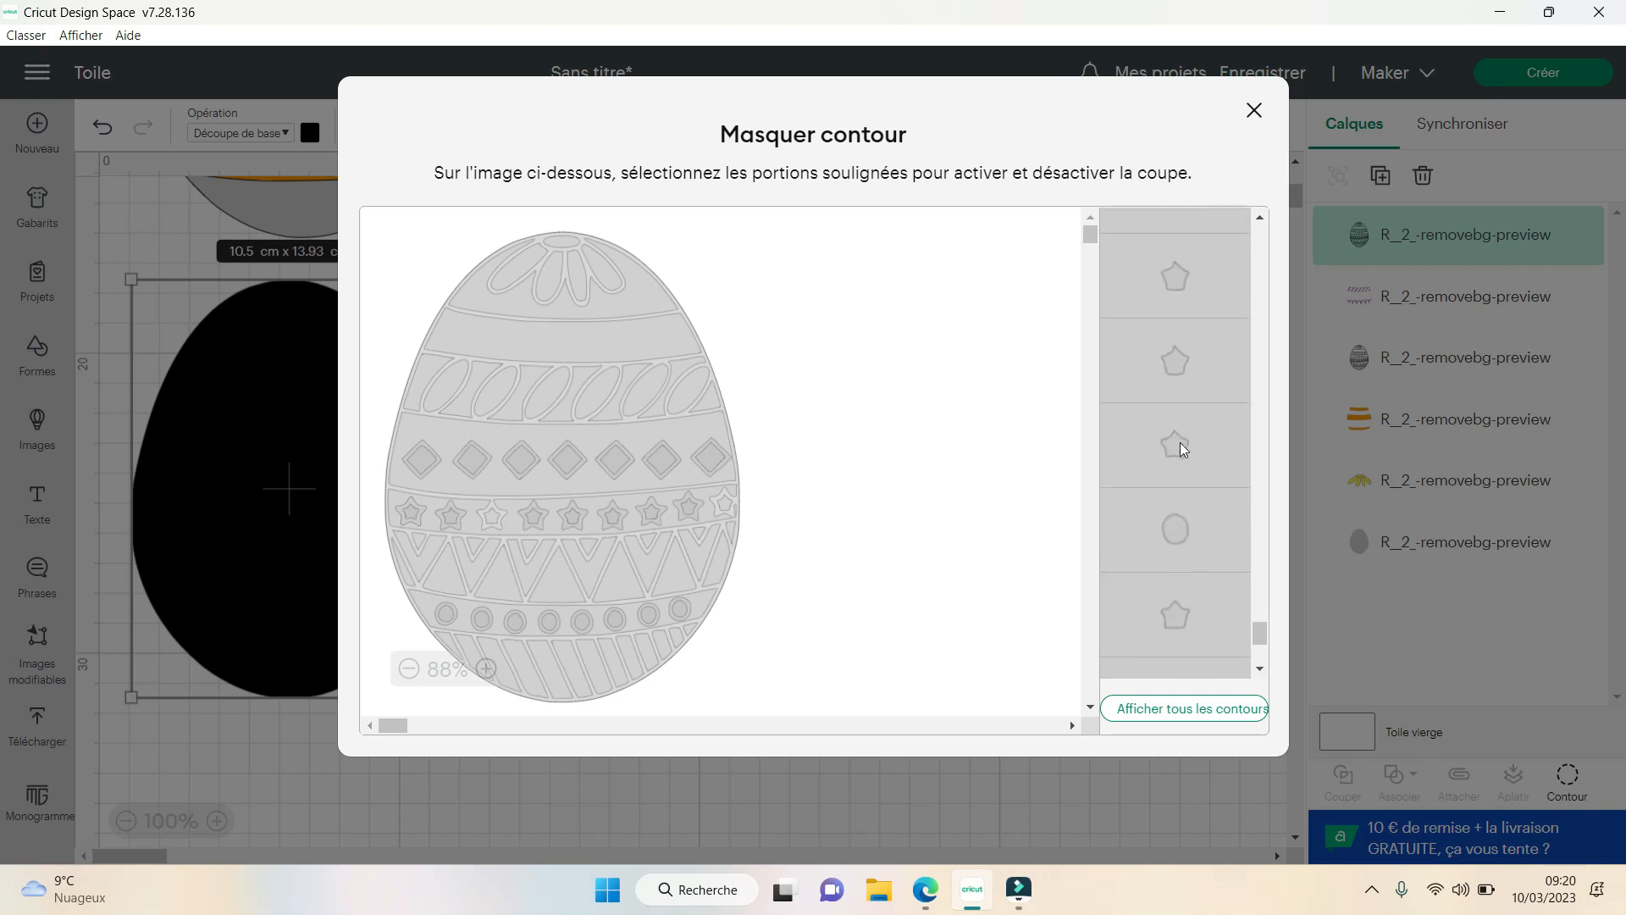
left_click(1179, 444)
left_click(1179, 445)
scroll(1178, 439, "up", 3)
scroll(1190, 490, "up", 3)
left_click(1189, 444)
scroll(1197, 461, "up", 2)
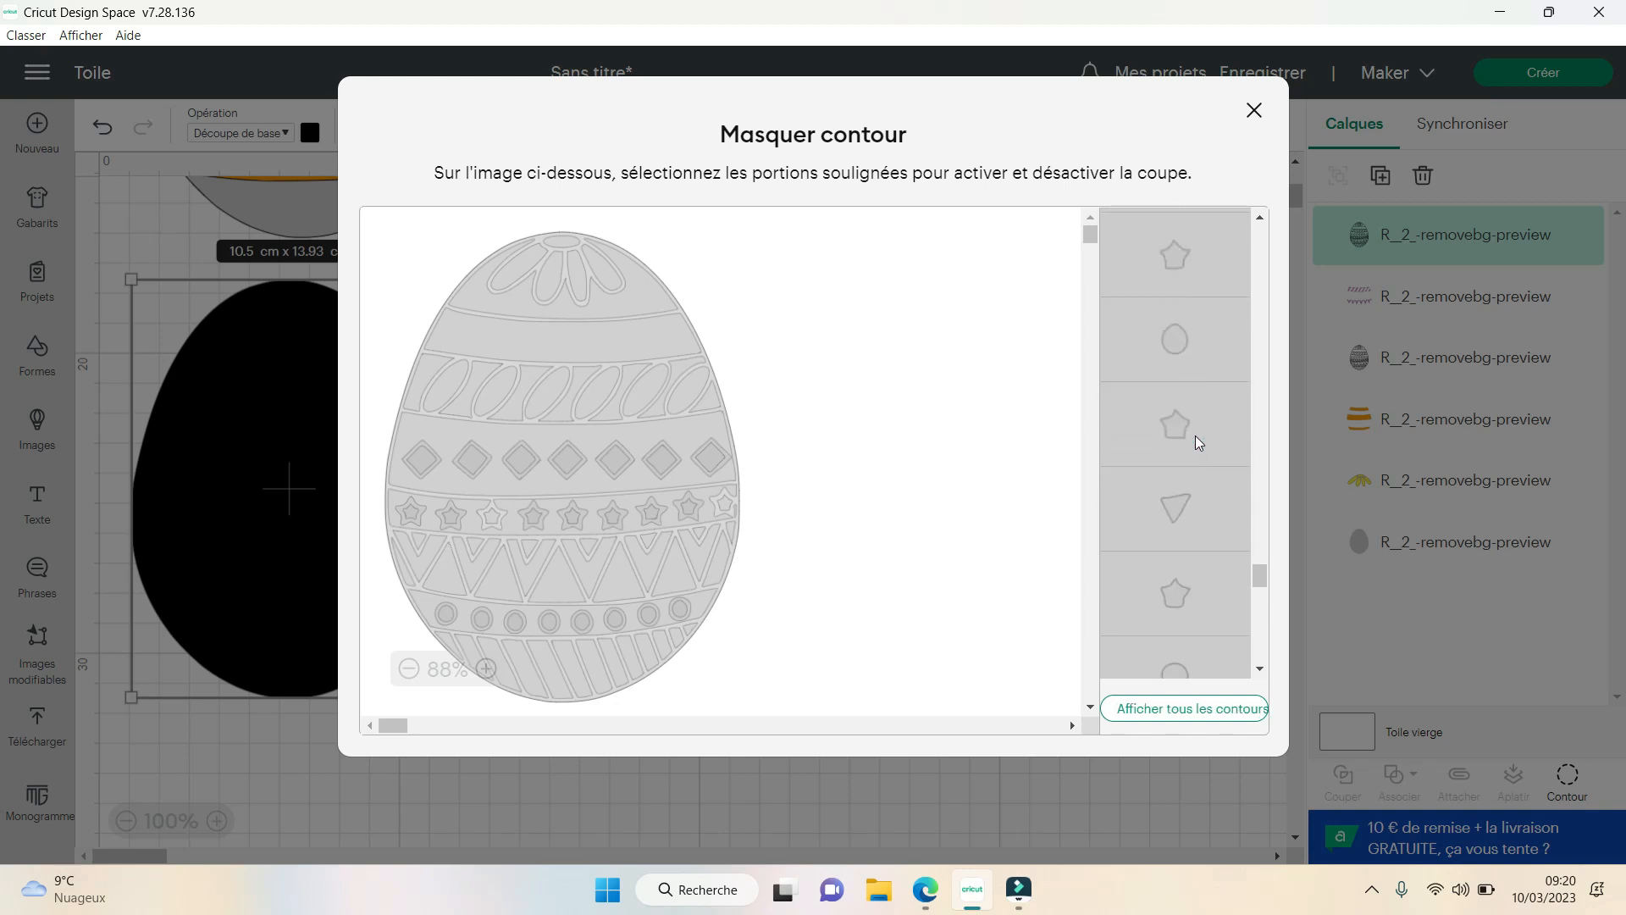
left_click(1196, 435)
scroll(1196, 435, "up", 5)
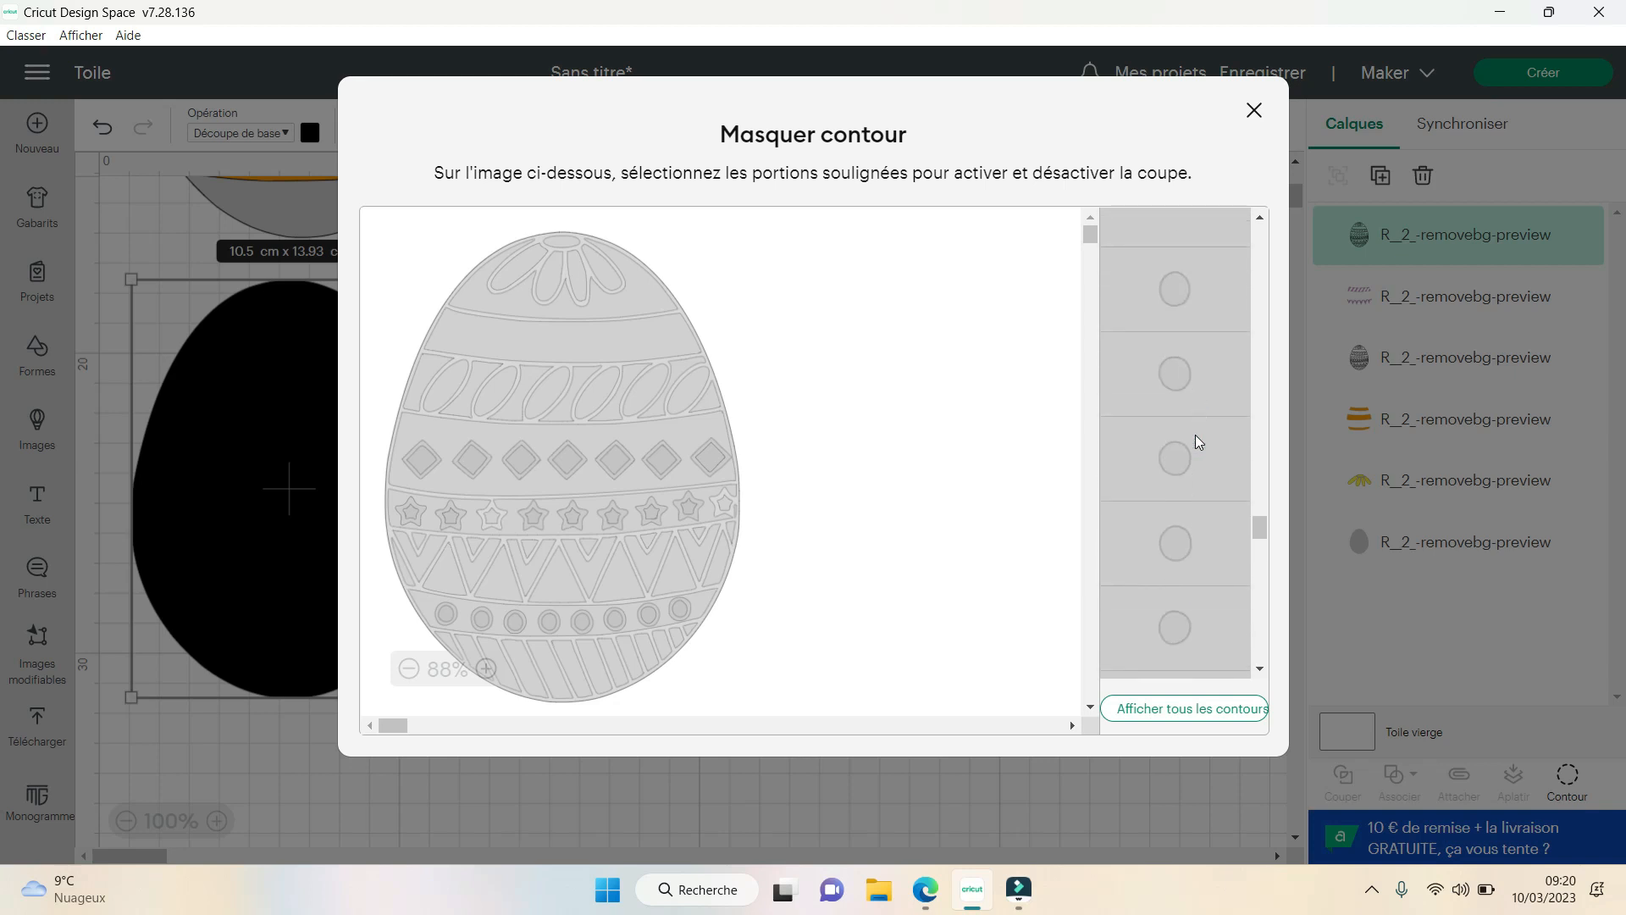
- Show seven full star contours in the star band, leaving out the third and the rightmost star
scroll(1196, 435, "up", 4)
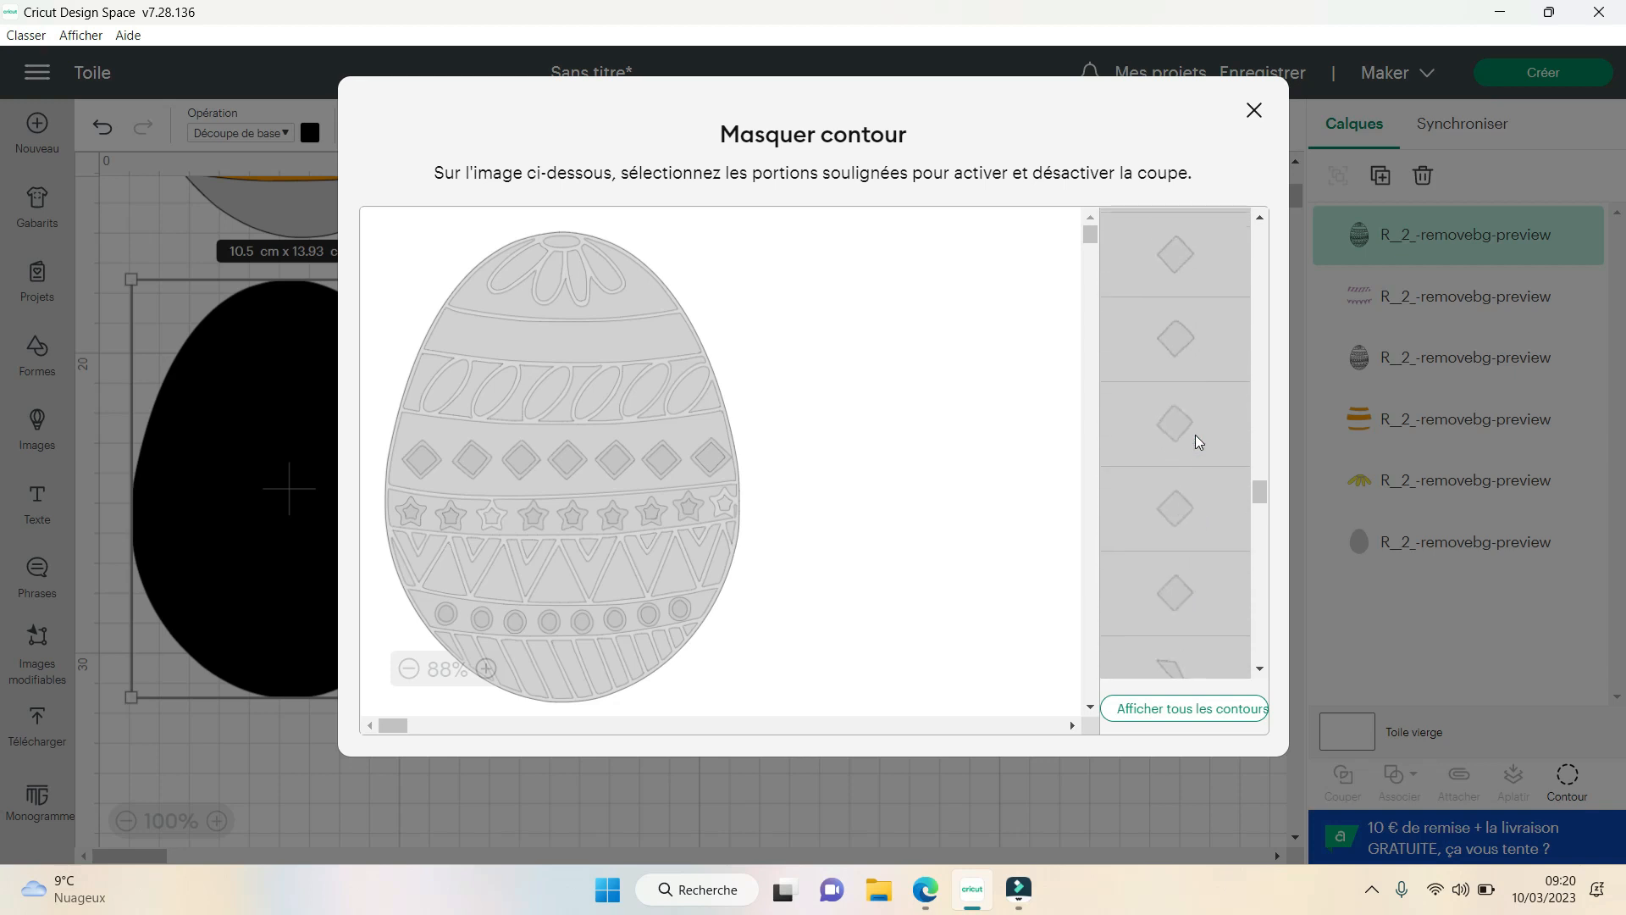
scroll(1196, 435, "up", 3)
left_click(1187, 525)
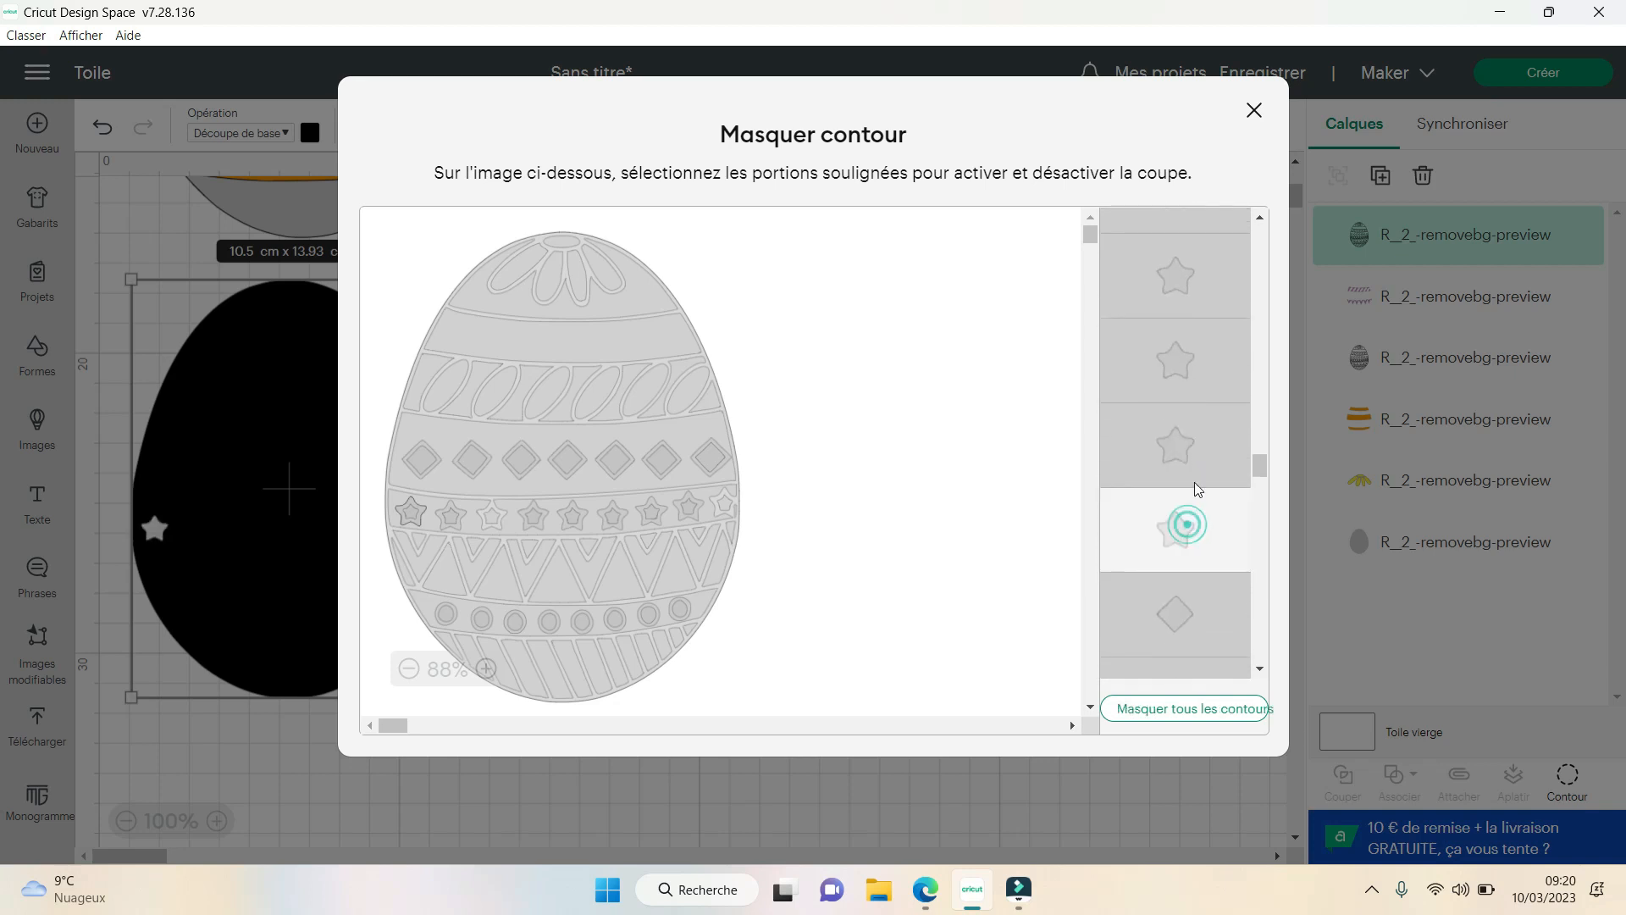
left_click(1188, 442)
left_click(1201, 366)
left_click(1202, 283)
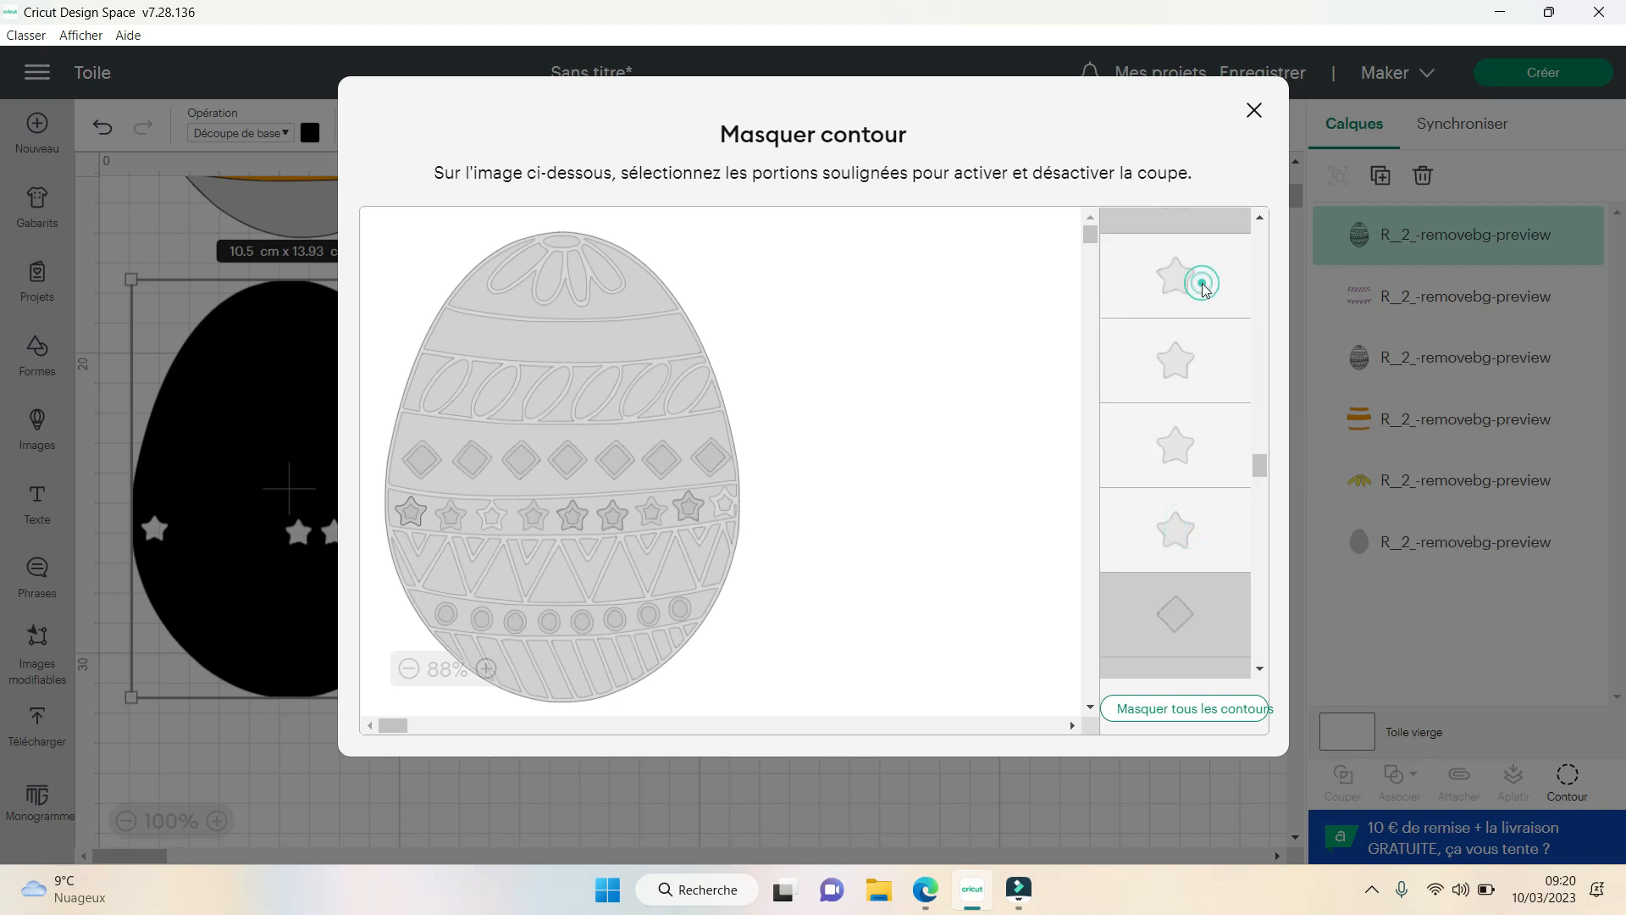
scroll(1186, 389, "up", 3)
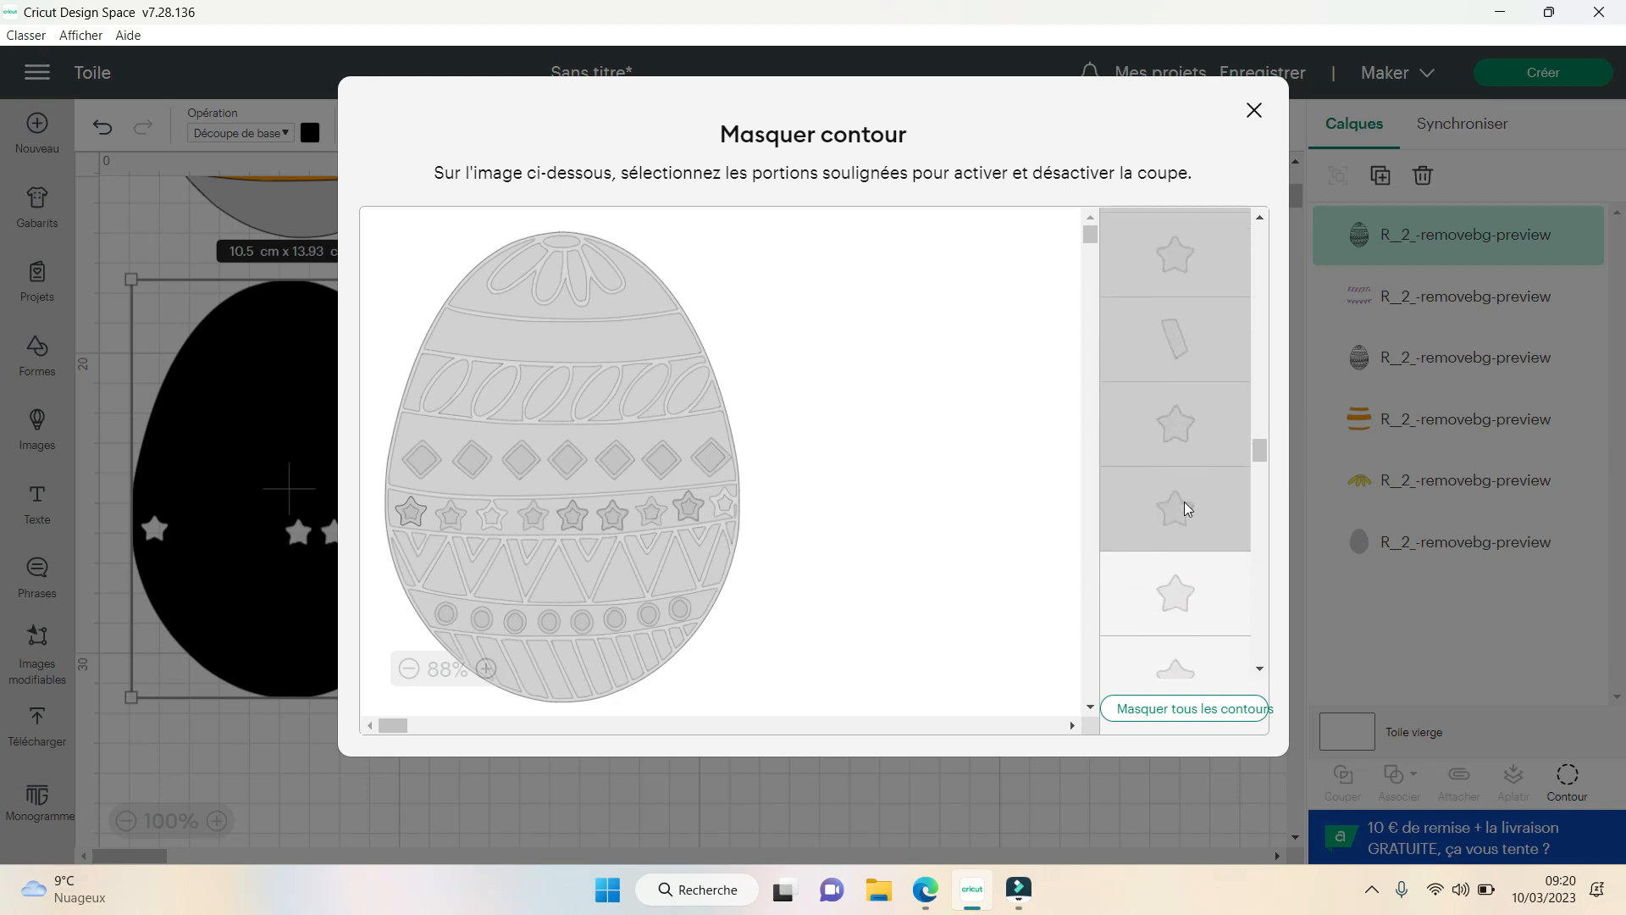
left_click(1184, 505)
left_click(1198, 426)
left_click(1193, 268)
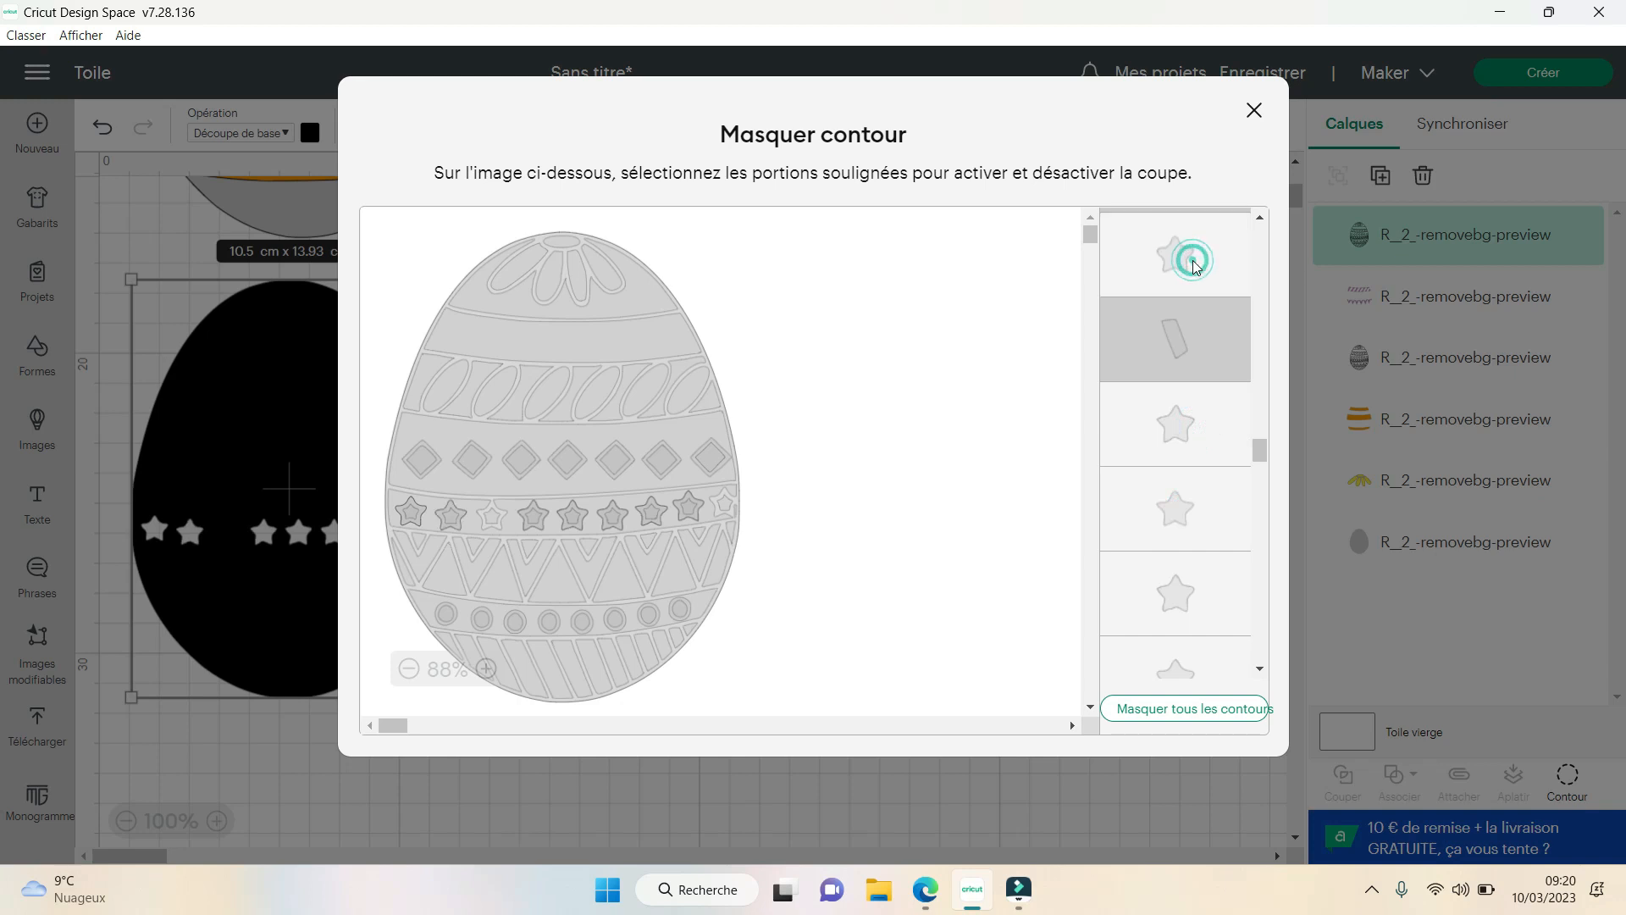
- Look through the contour list for the third and rightmost stars of the star band
scroll(1204, 338, "up", 3)
scroll(1209, 442, "up", 5)
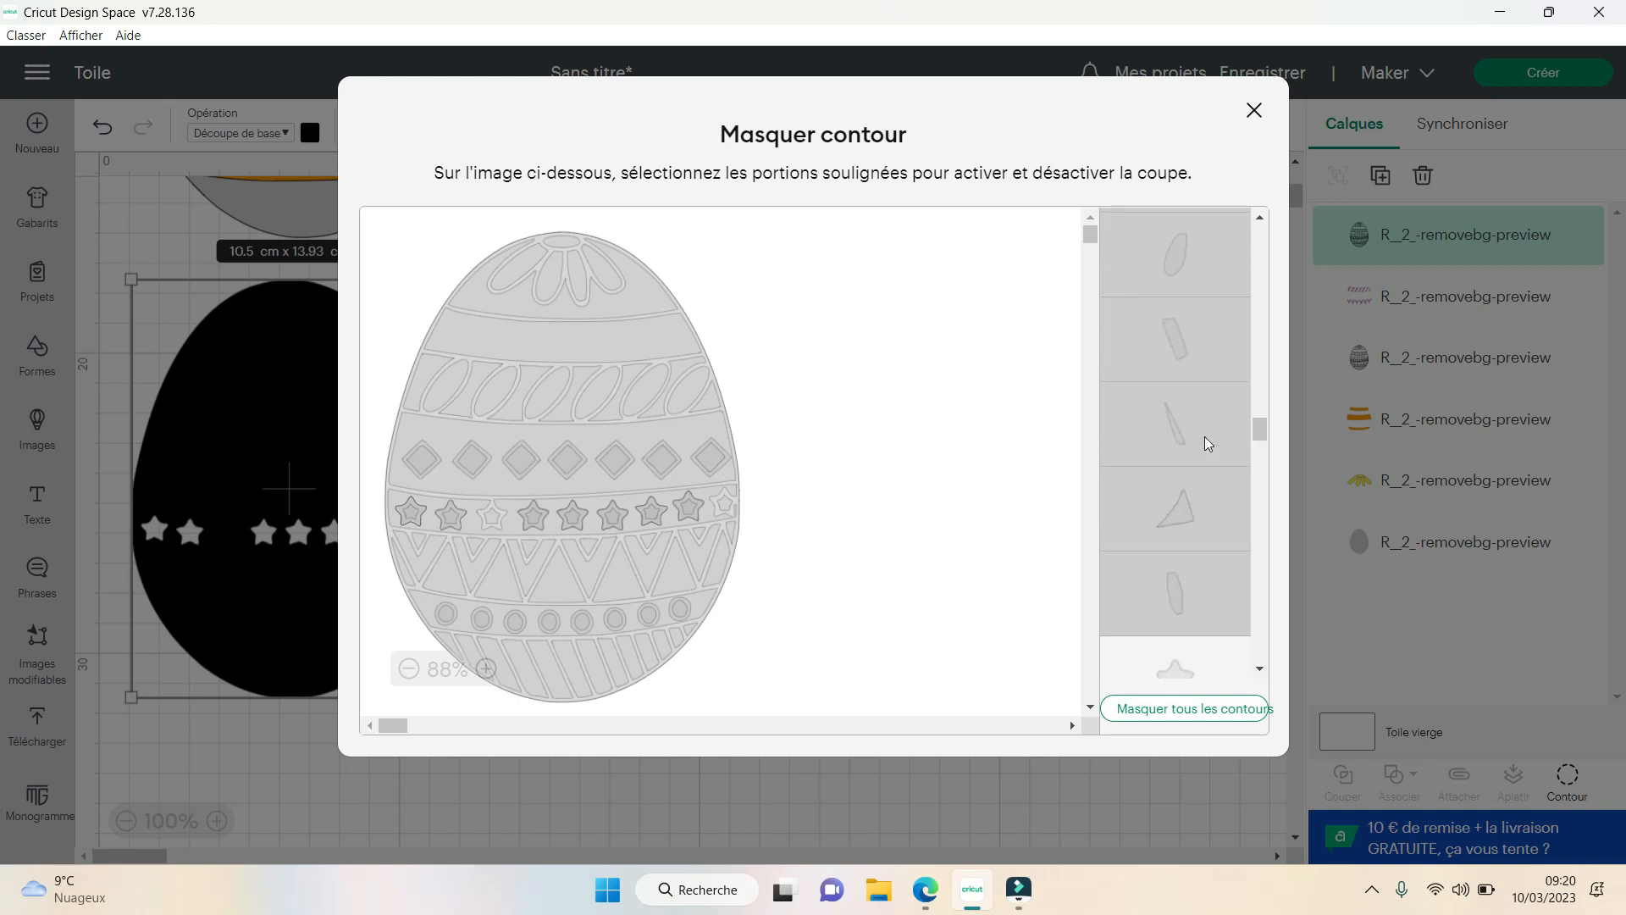
scroll(1209, 442, "up", 6)
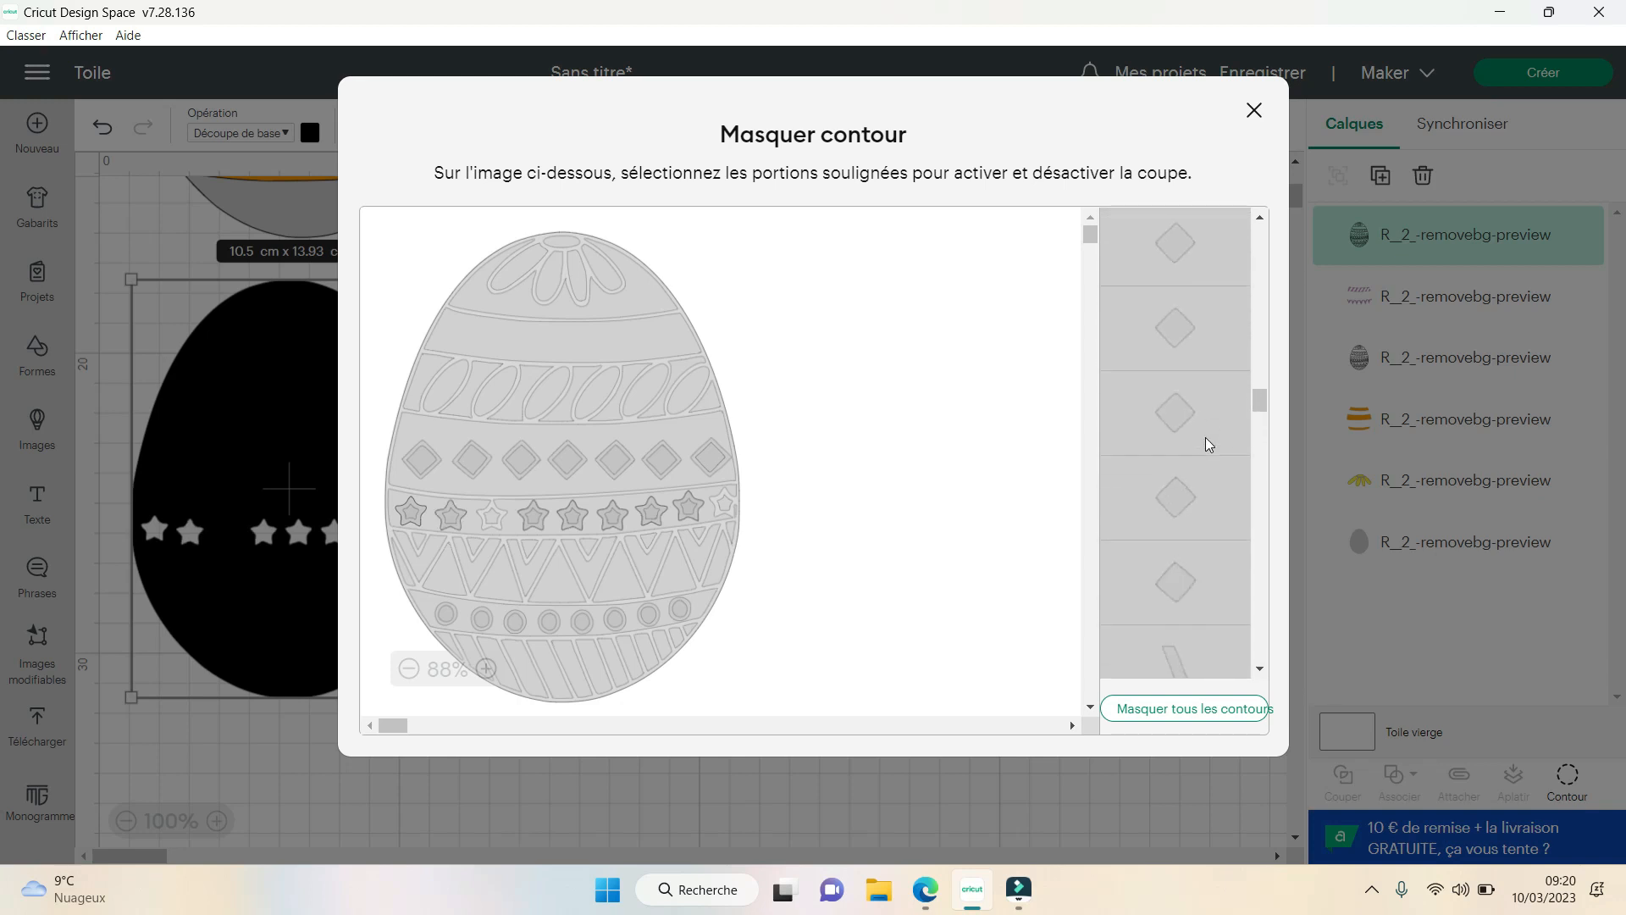
scroll(1206, 437, "up", 5)
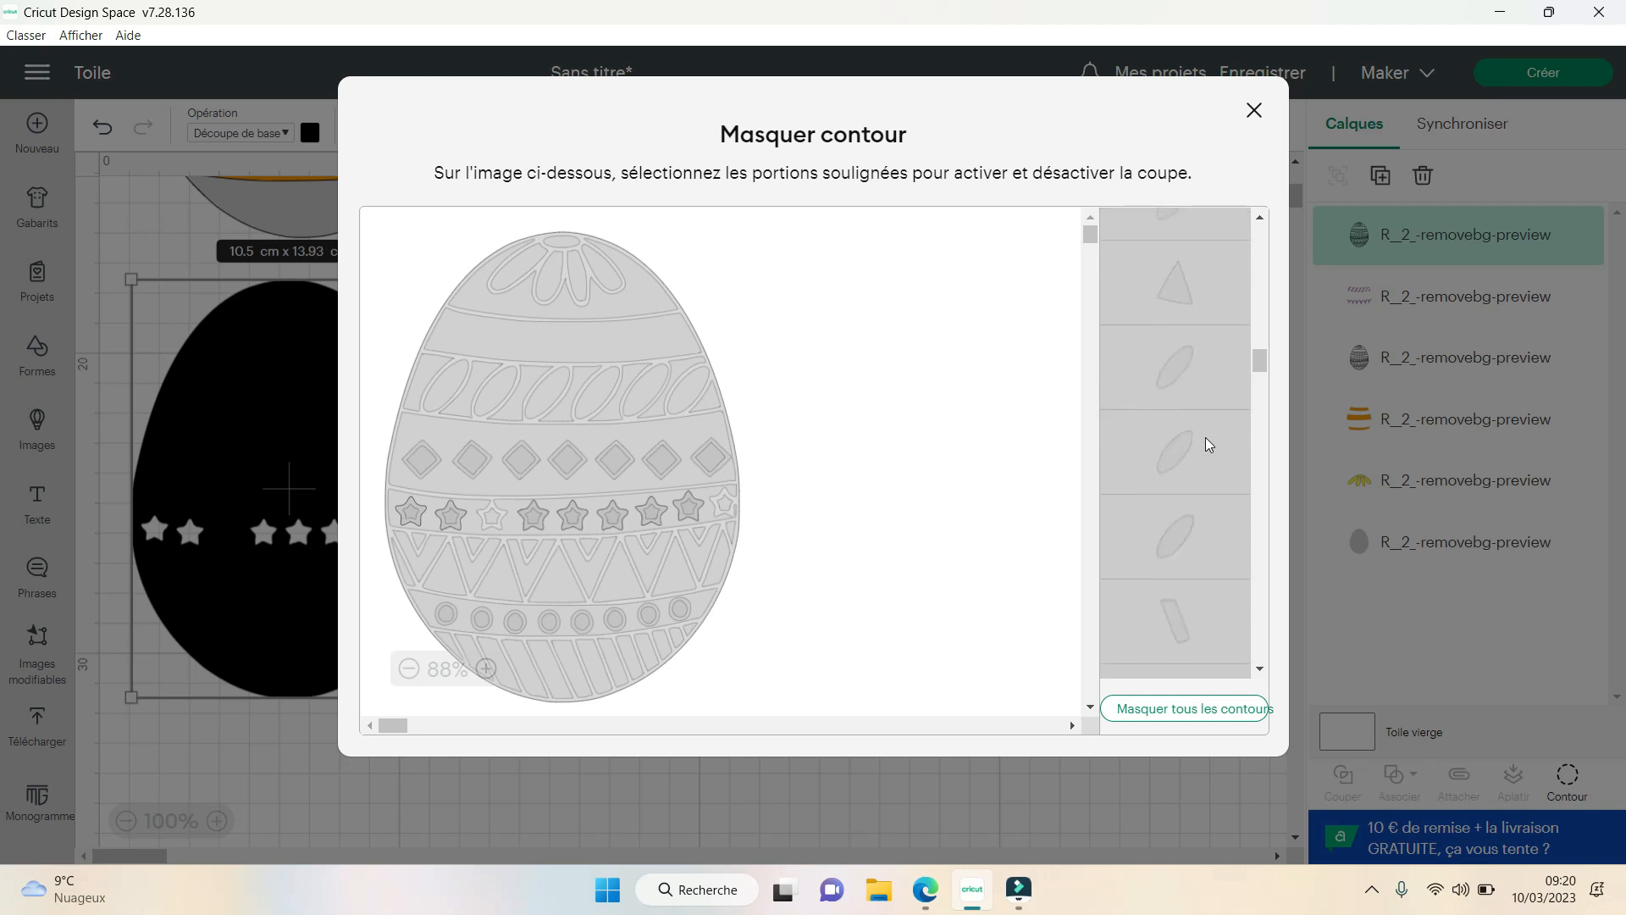
scroll(1206, 437, "up", 6)
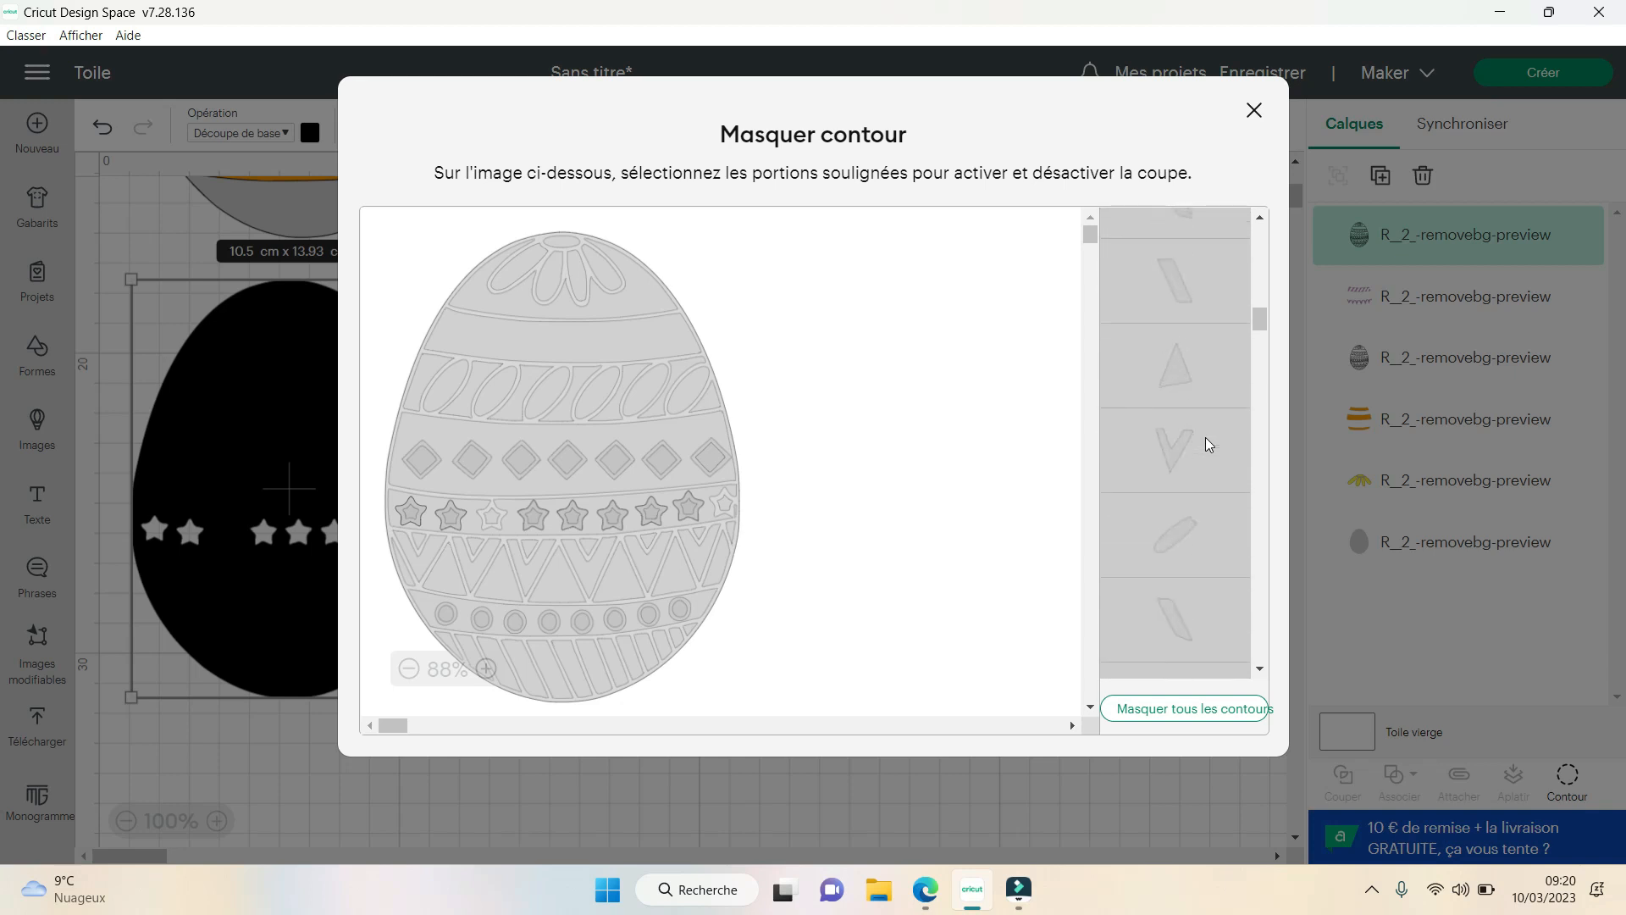
scroll(1206, 437, "up", 5)
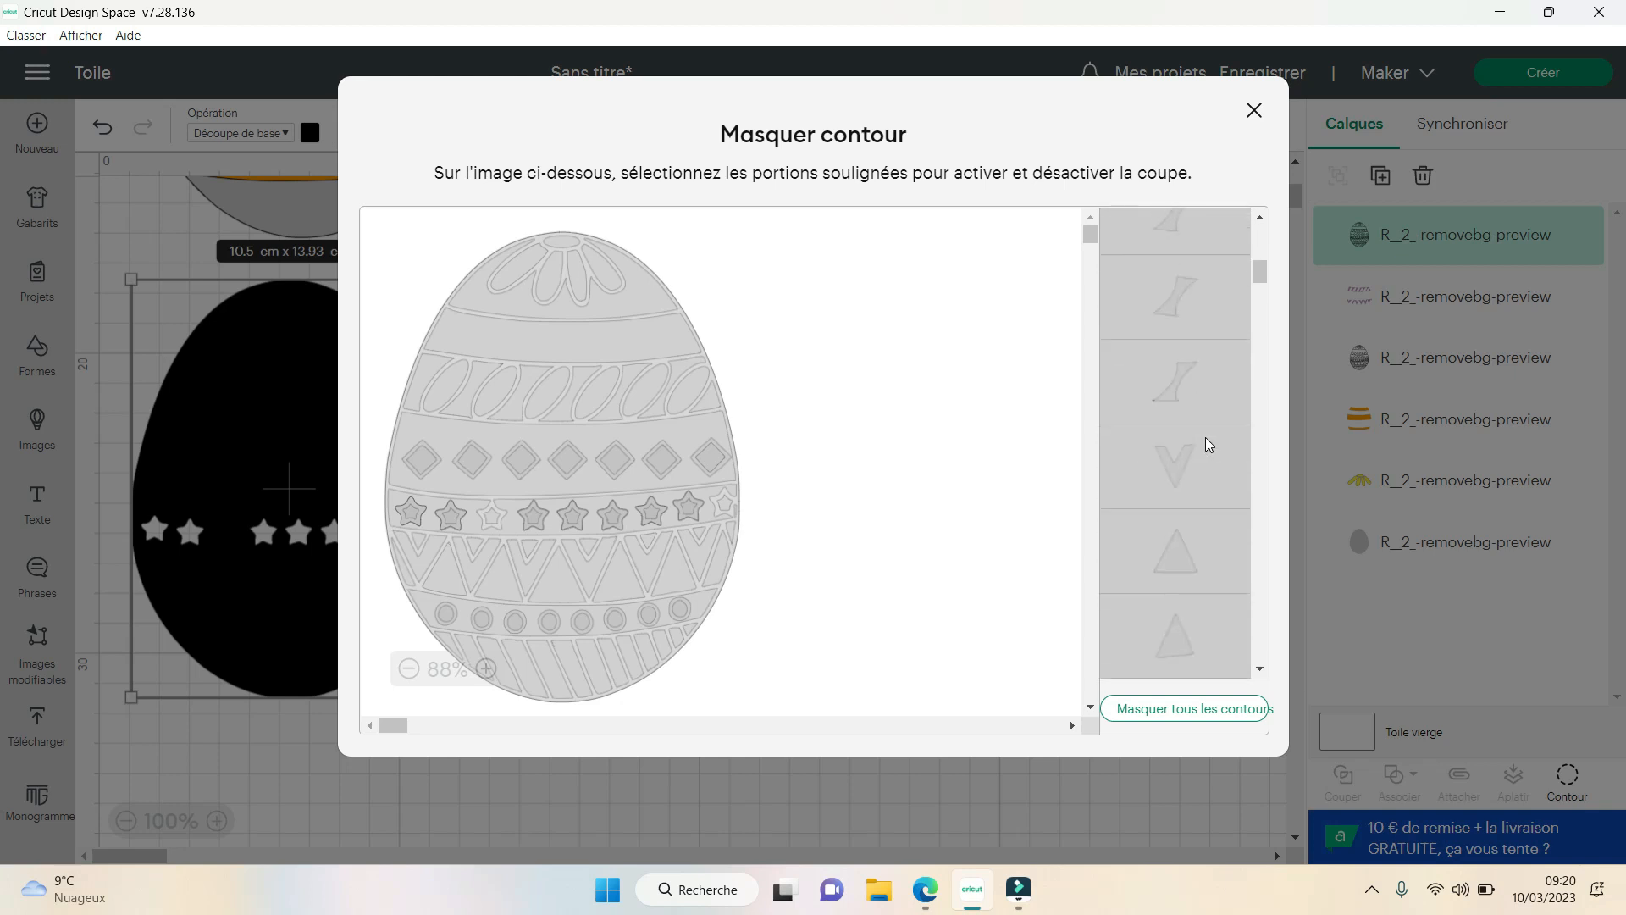
scroll(1206, 437, "up", 3)
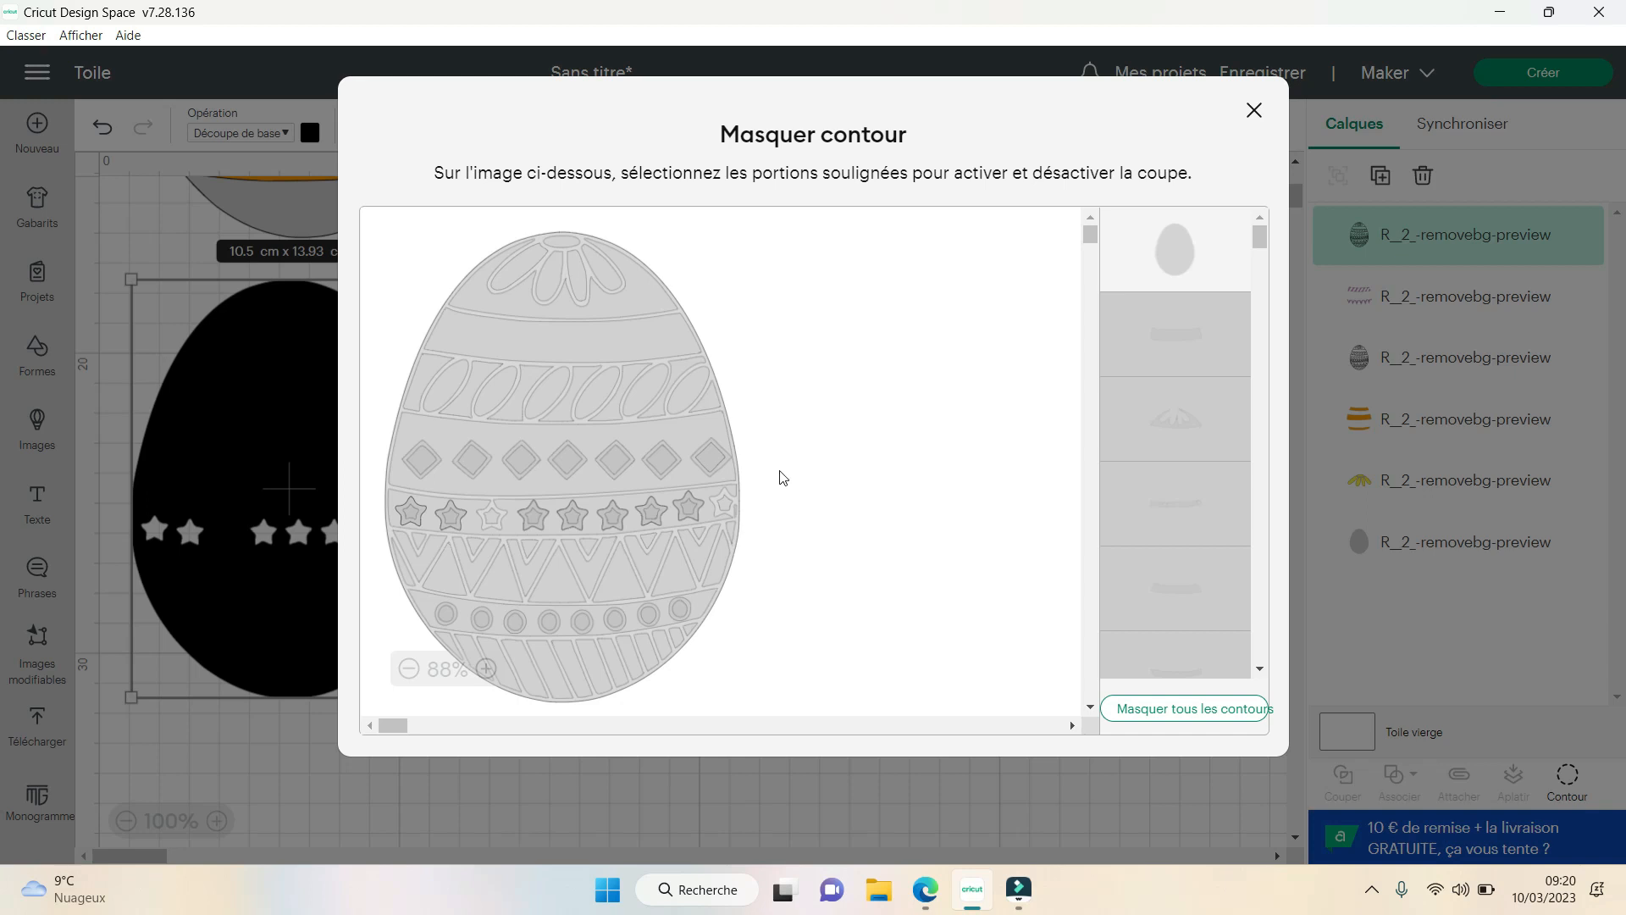
left_click(737, 504)
- Try showing the narrow sliver and the small triangle at the end of the contour list
scroll(1198, 429, "down", 3)
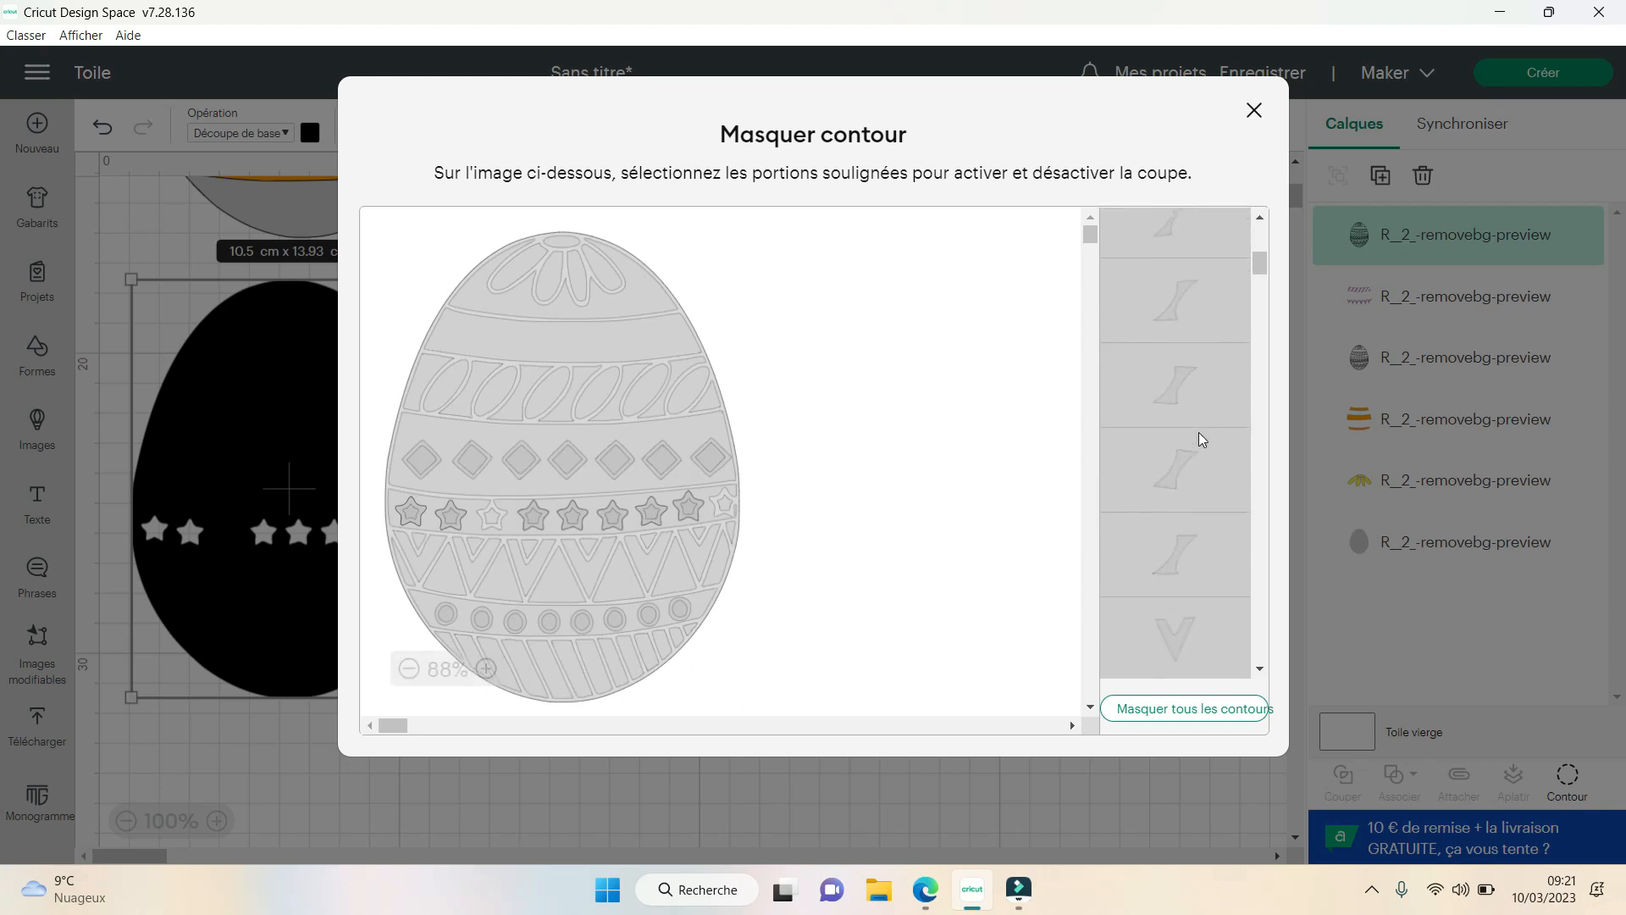
left_click_drag(1259, 369, 1265, 669)
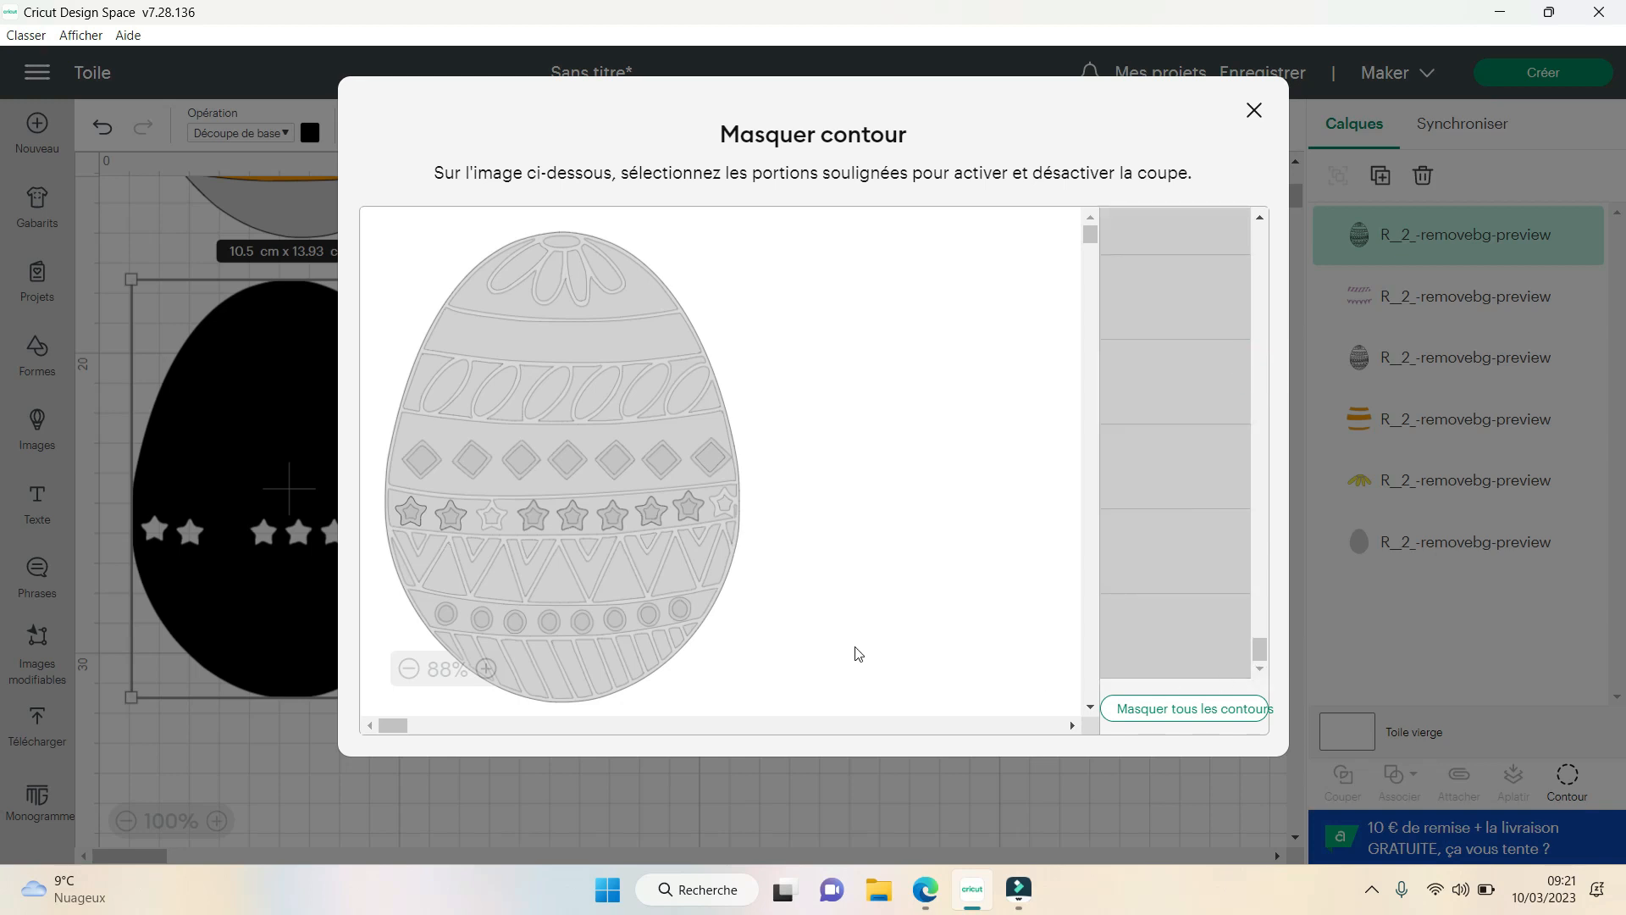
left_click(1209, 635)
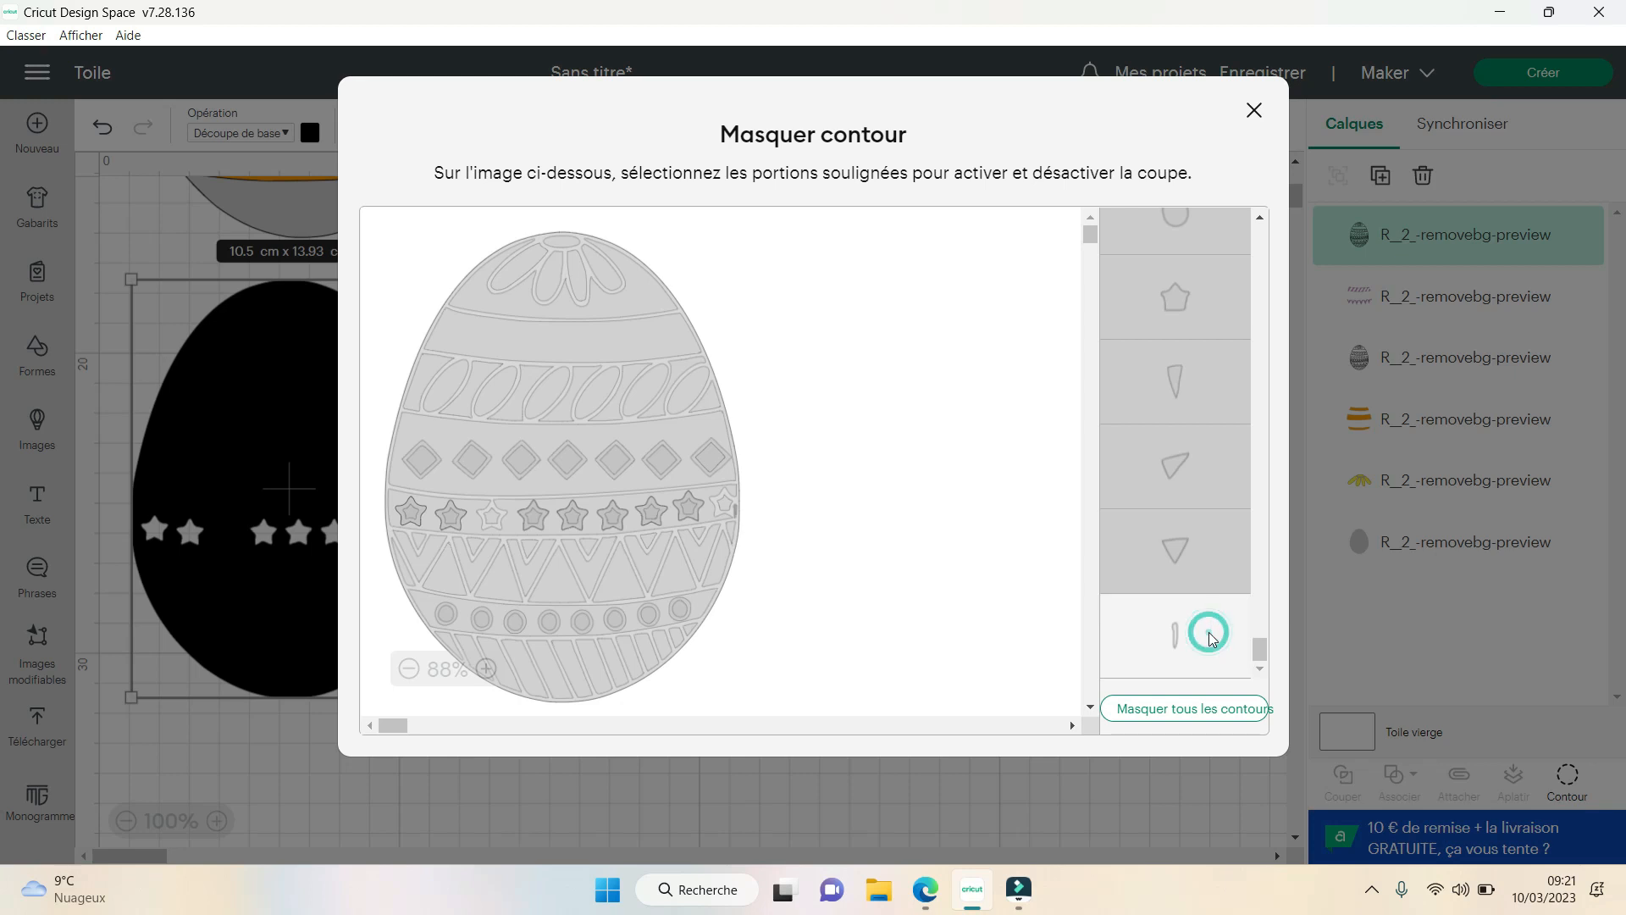
left_click(1209, 637)
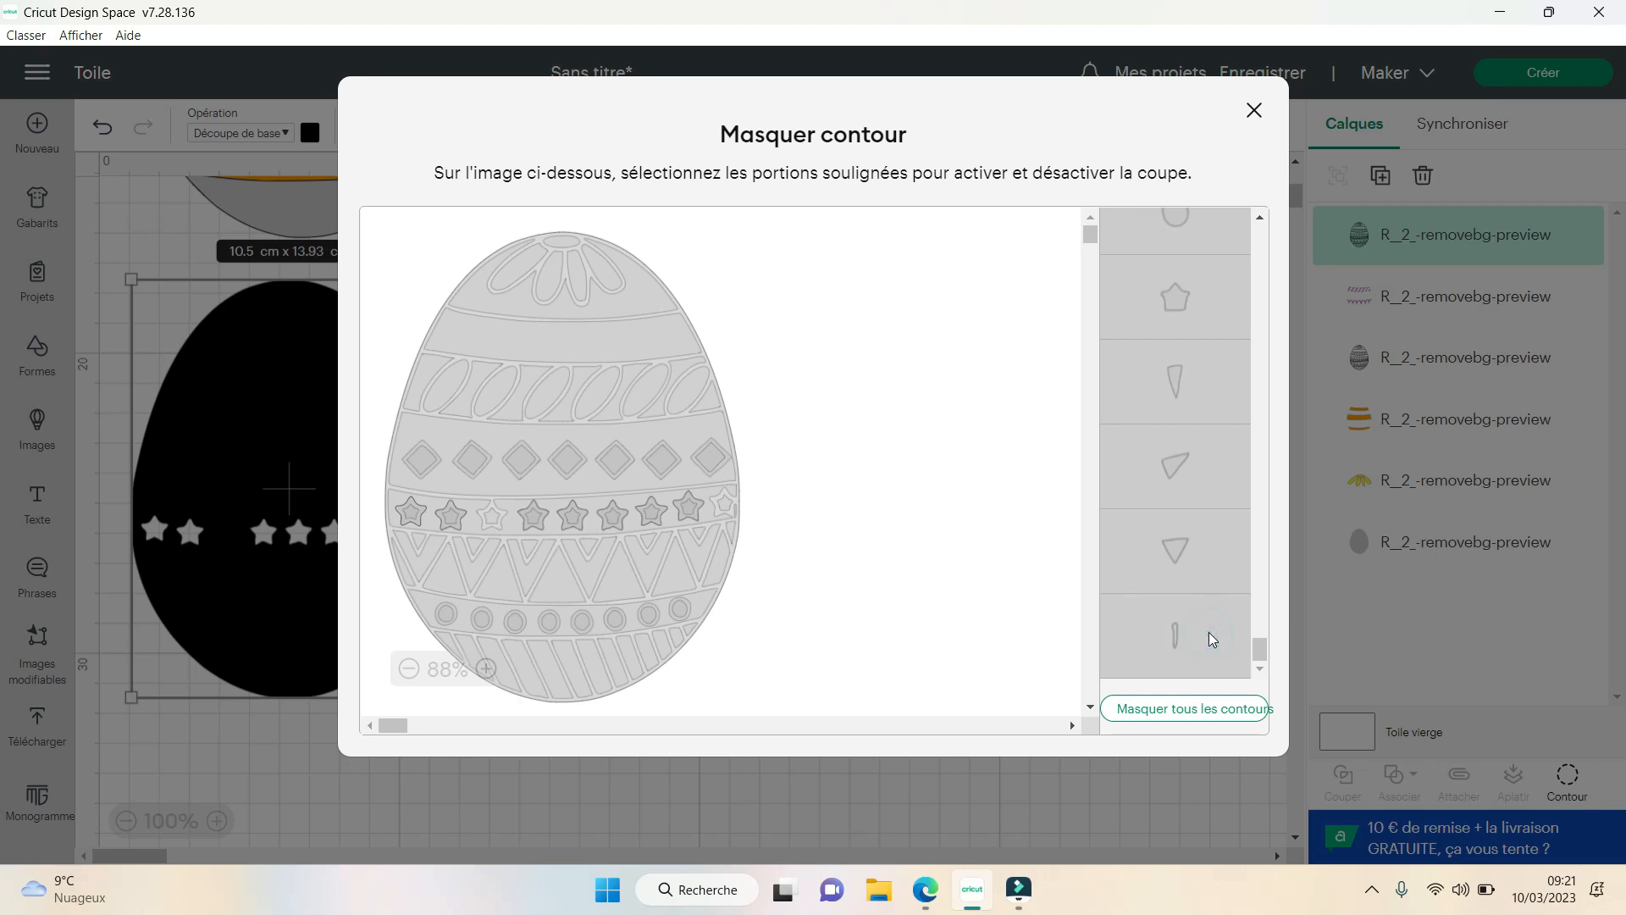
left_click(1216, 549)
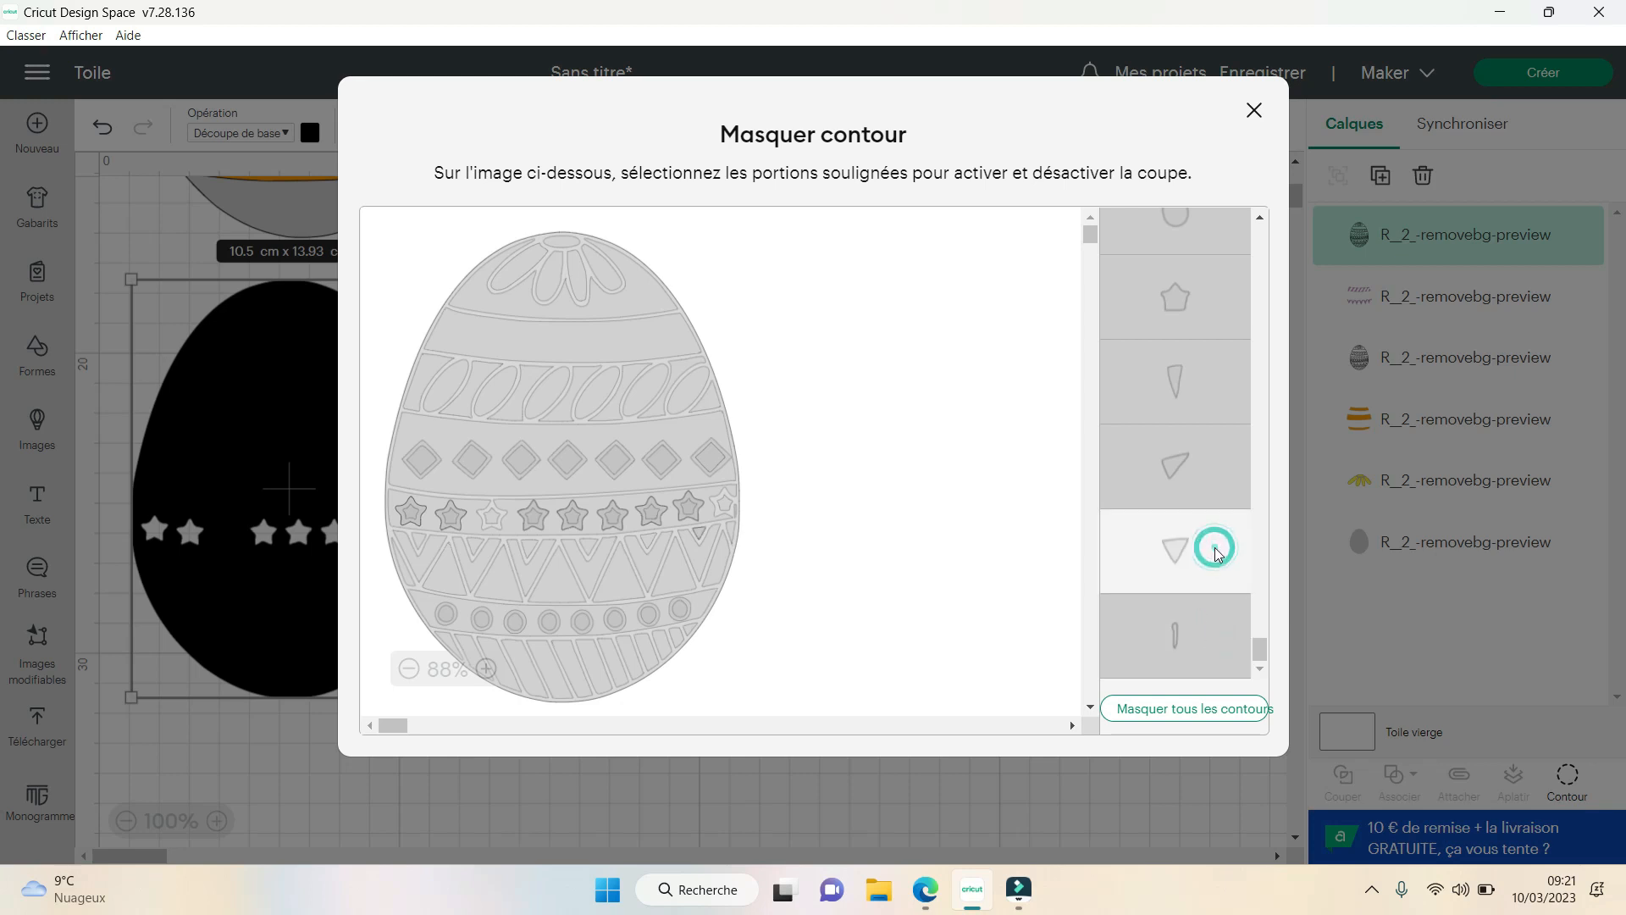
left_click(1215, 547)
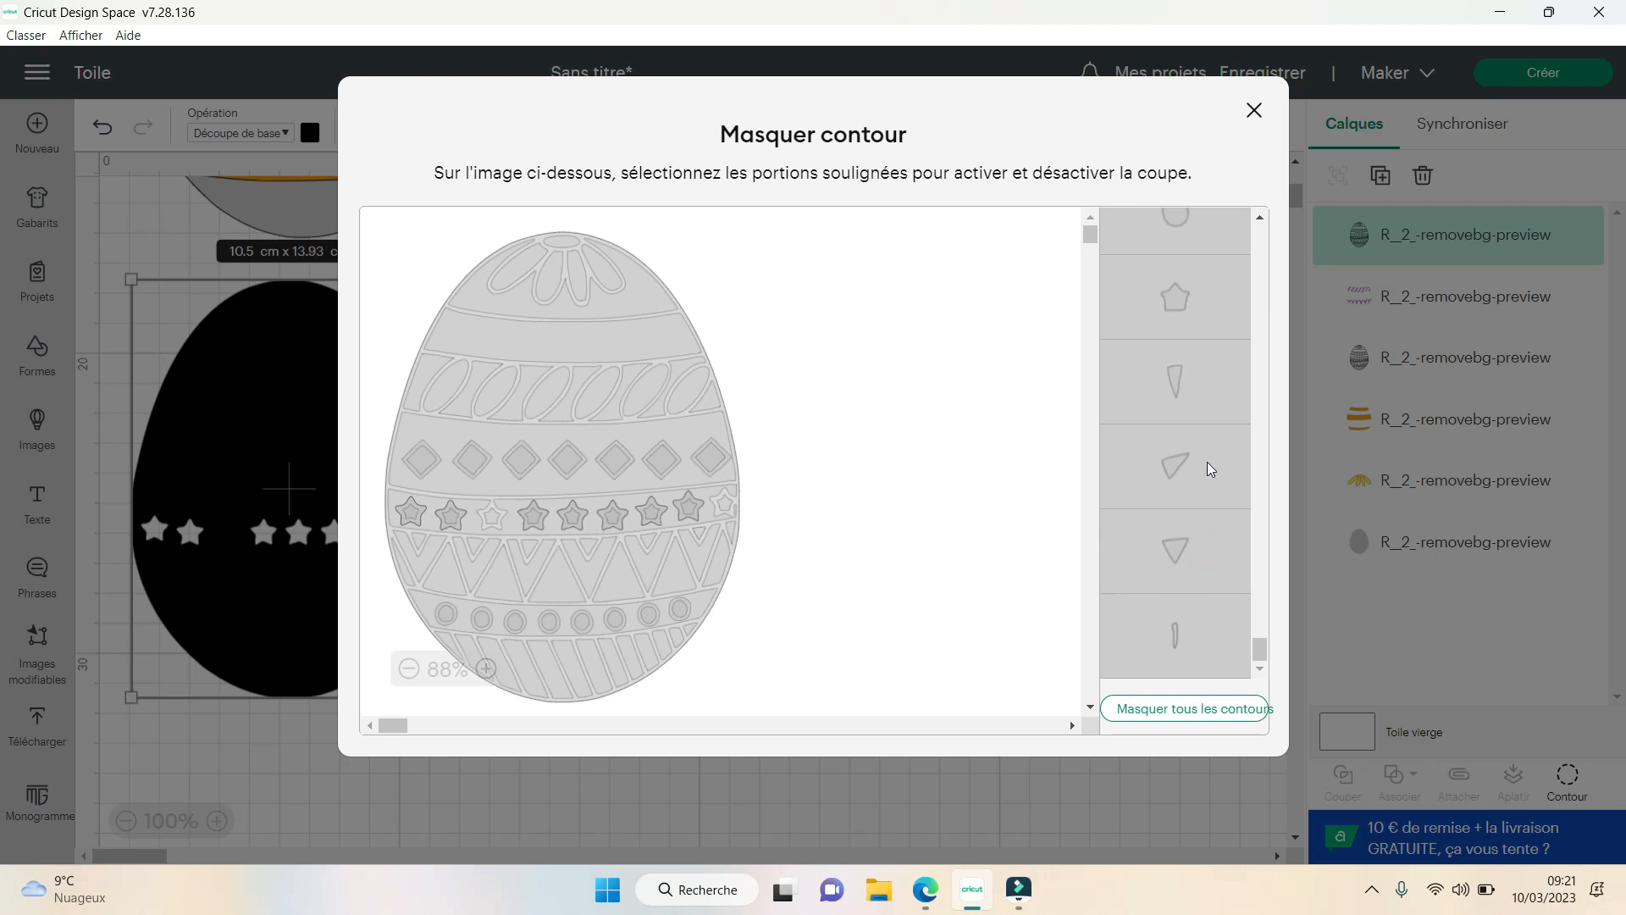
- Show the three rightmost diagonal stripe contours in the band at the base of the egg
left_click(1207, 461)
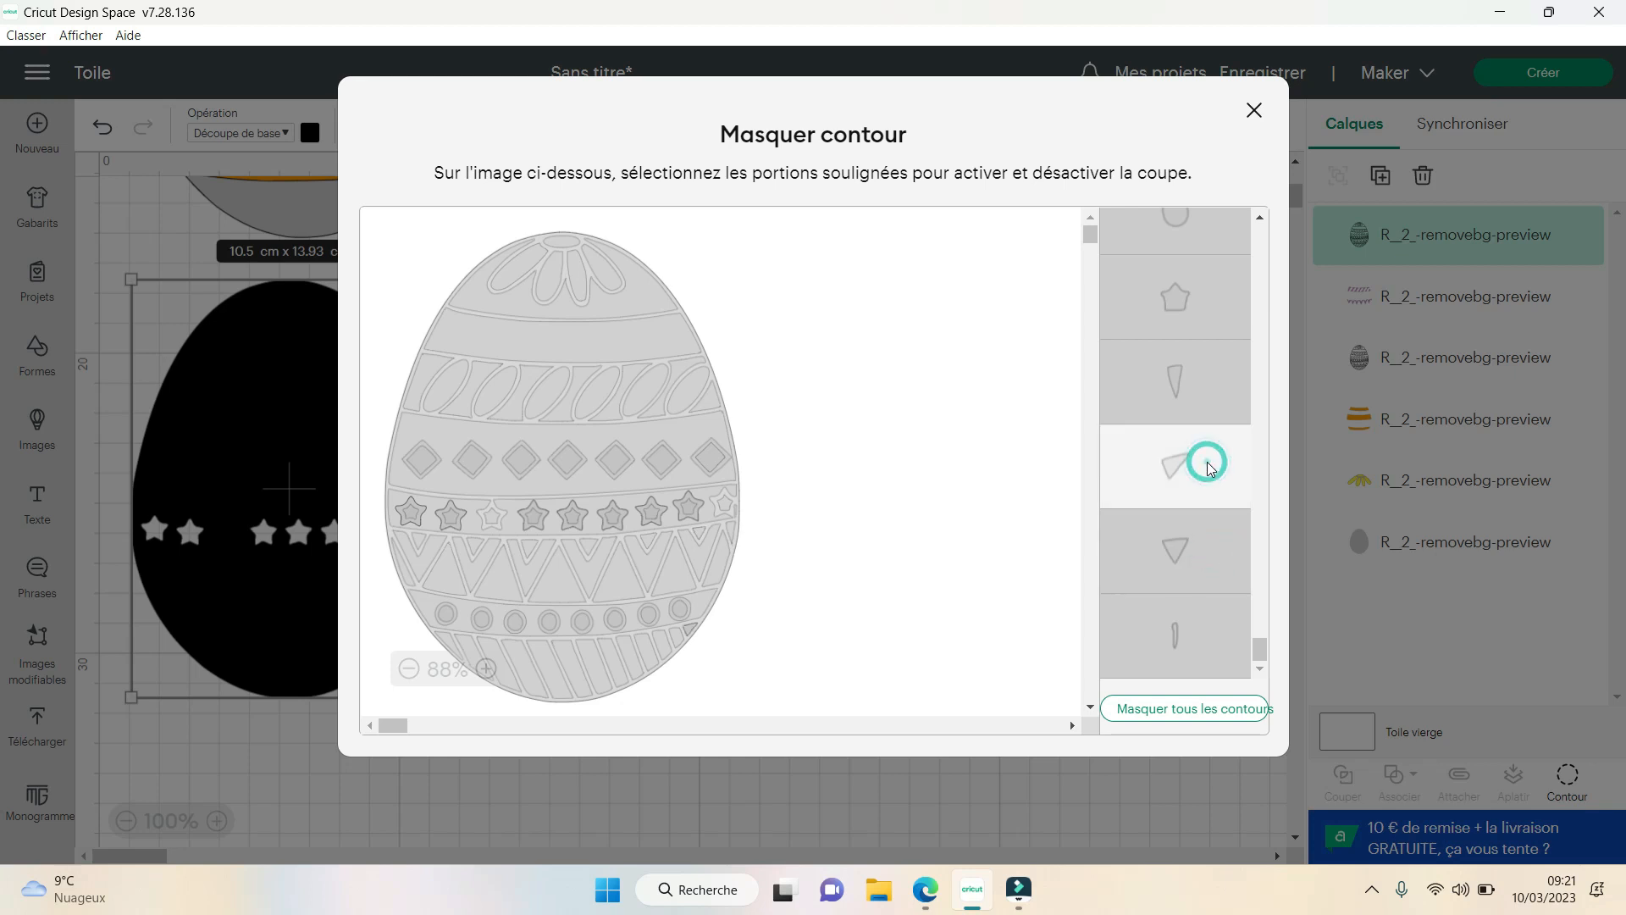
left_click(1191, 390)
left_click(1191, 389)
scroll(1191, 389, "up", 1)
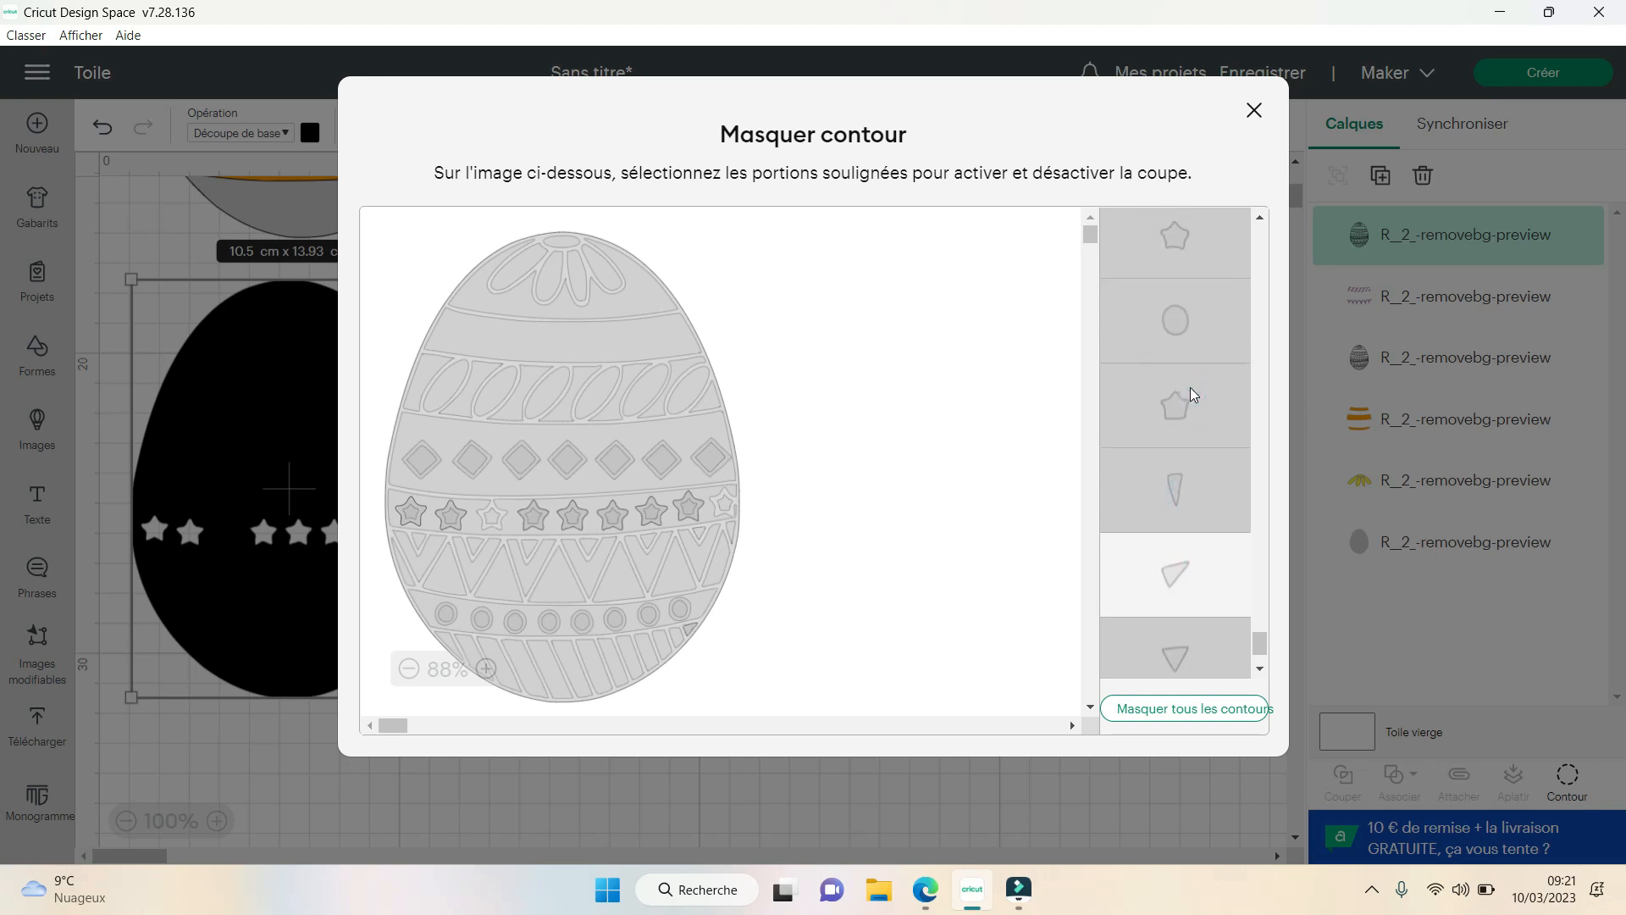
scroll(1191, 388, "up", 6)
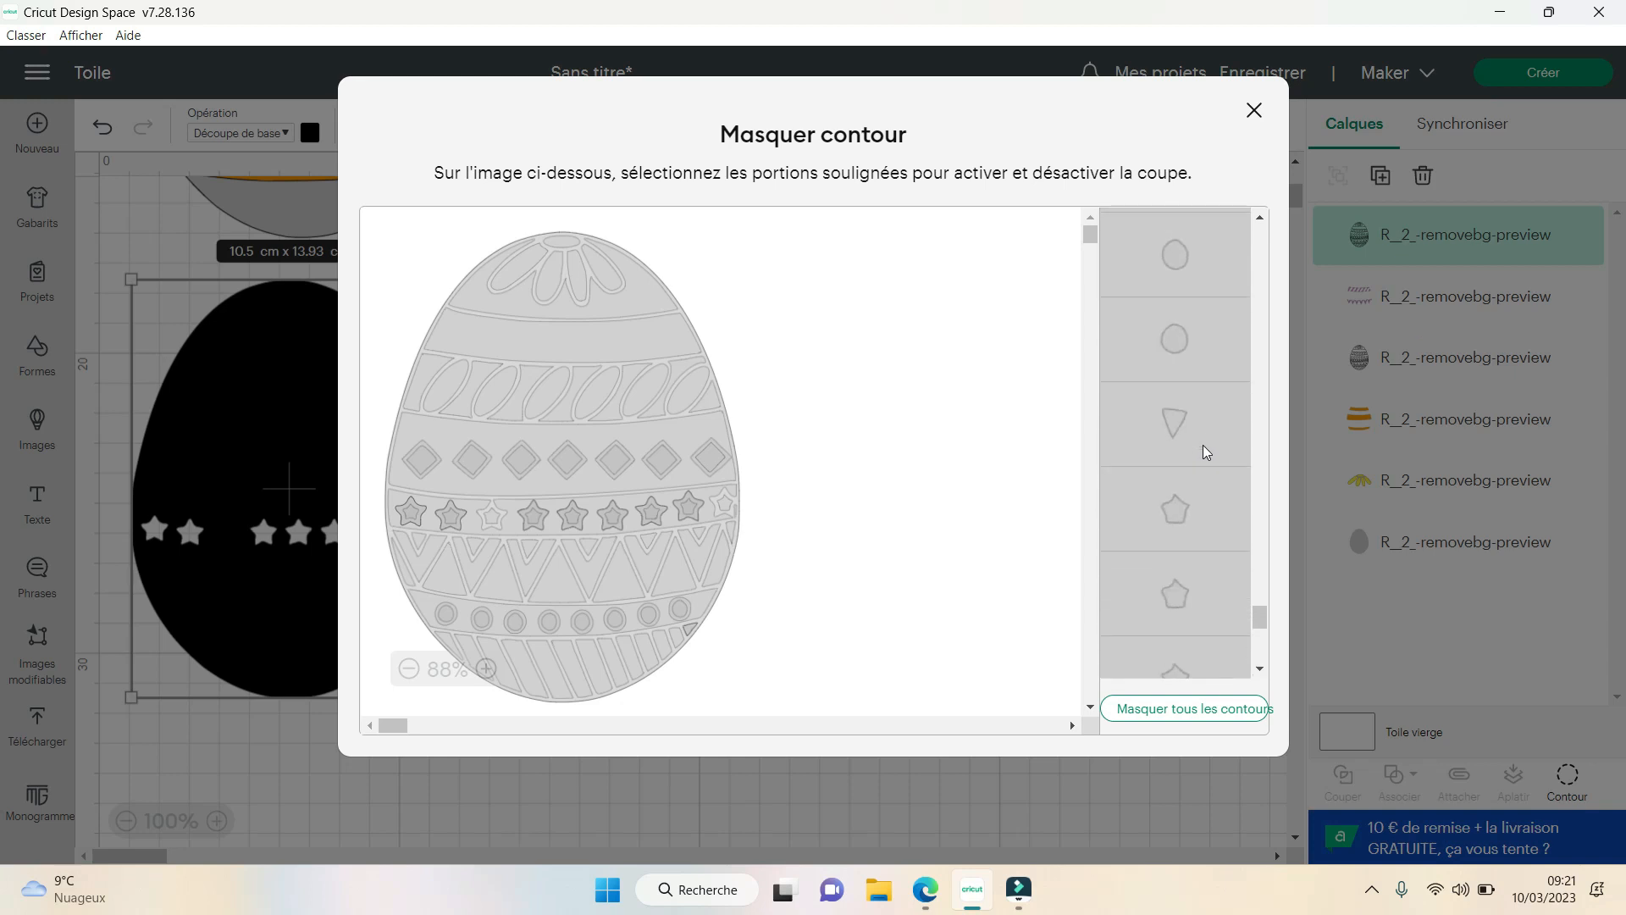
scroll(1203, 445, "up", 3)
left_click(1177, 629)
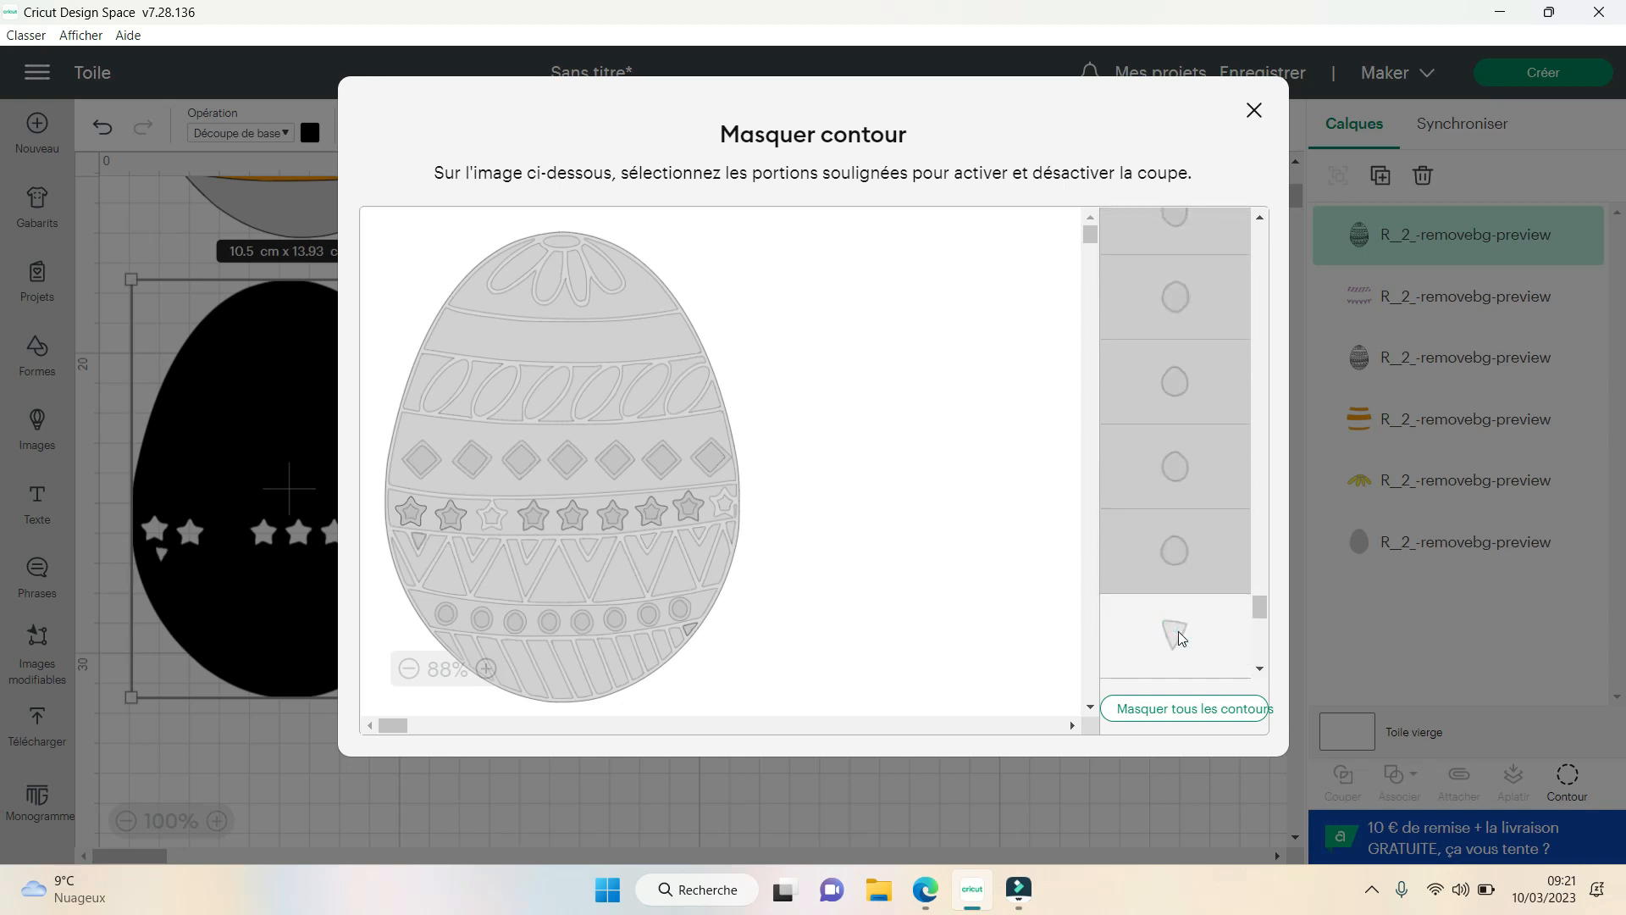
scroll(1230, 510, "up", 4)
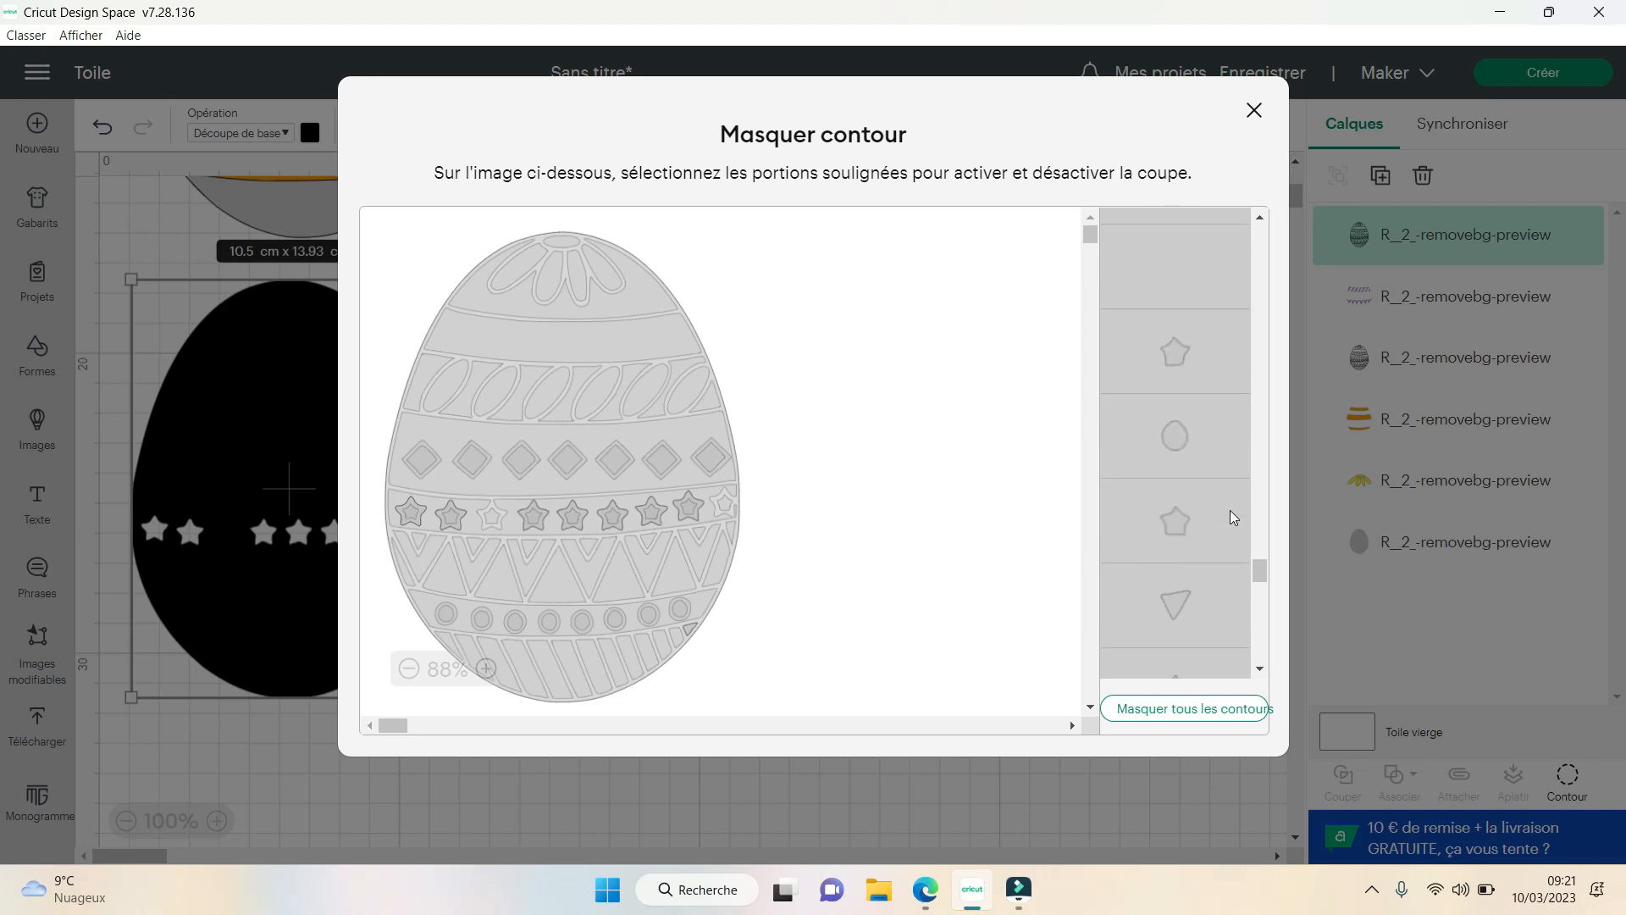
scroll(1208, 454, "up", 2)
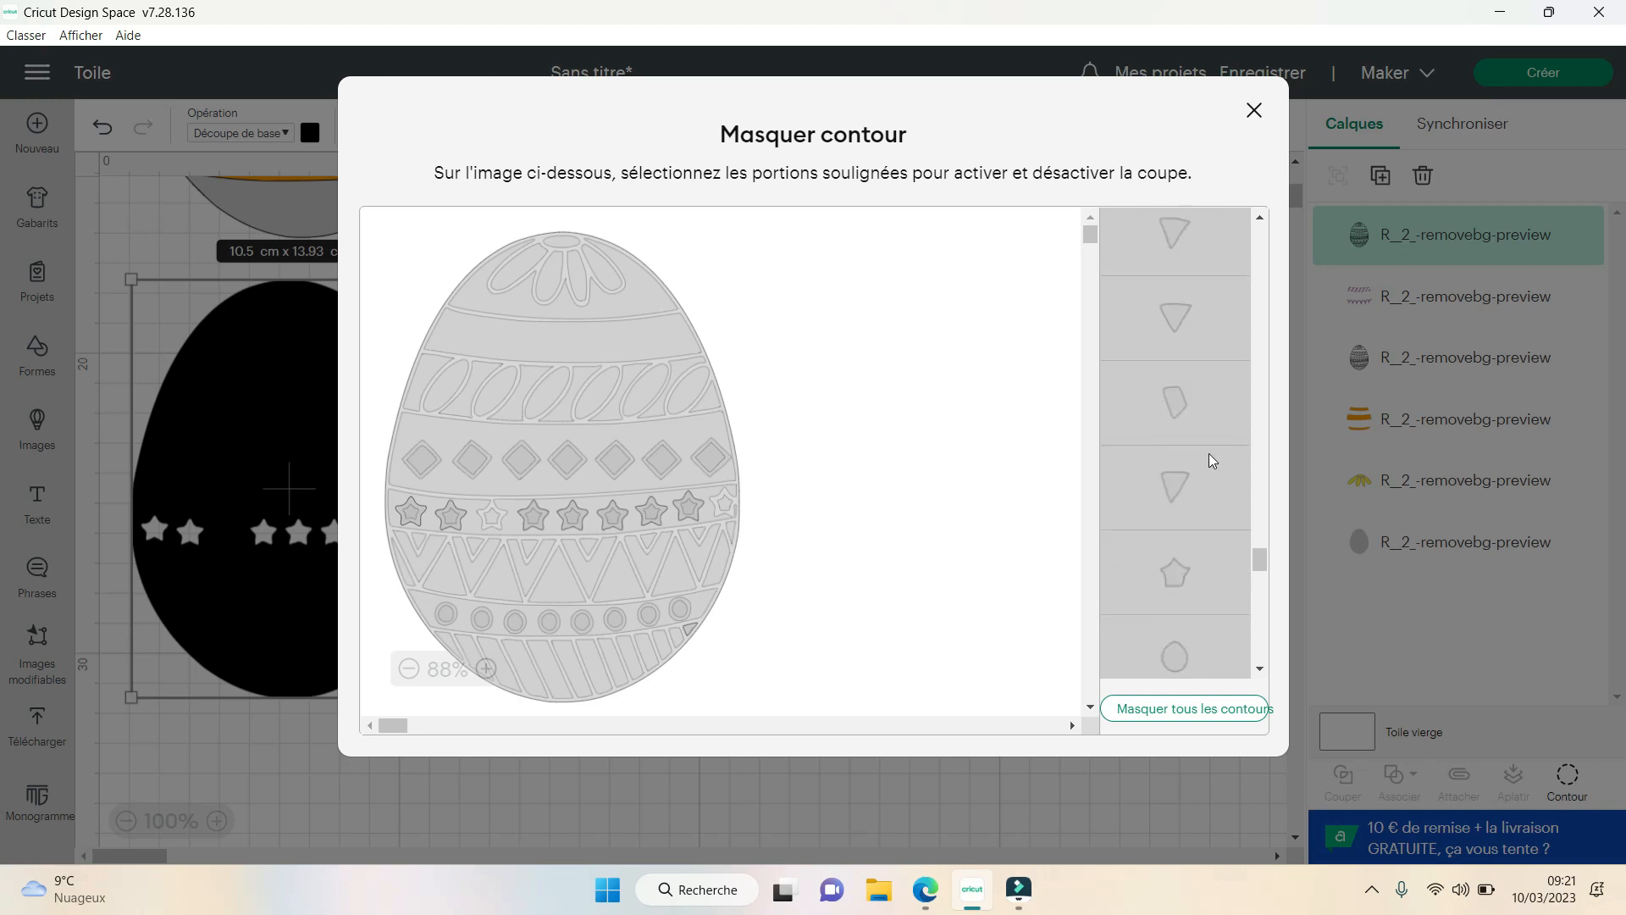
left_click(1184, 509)
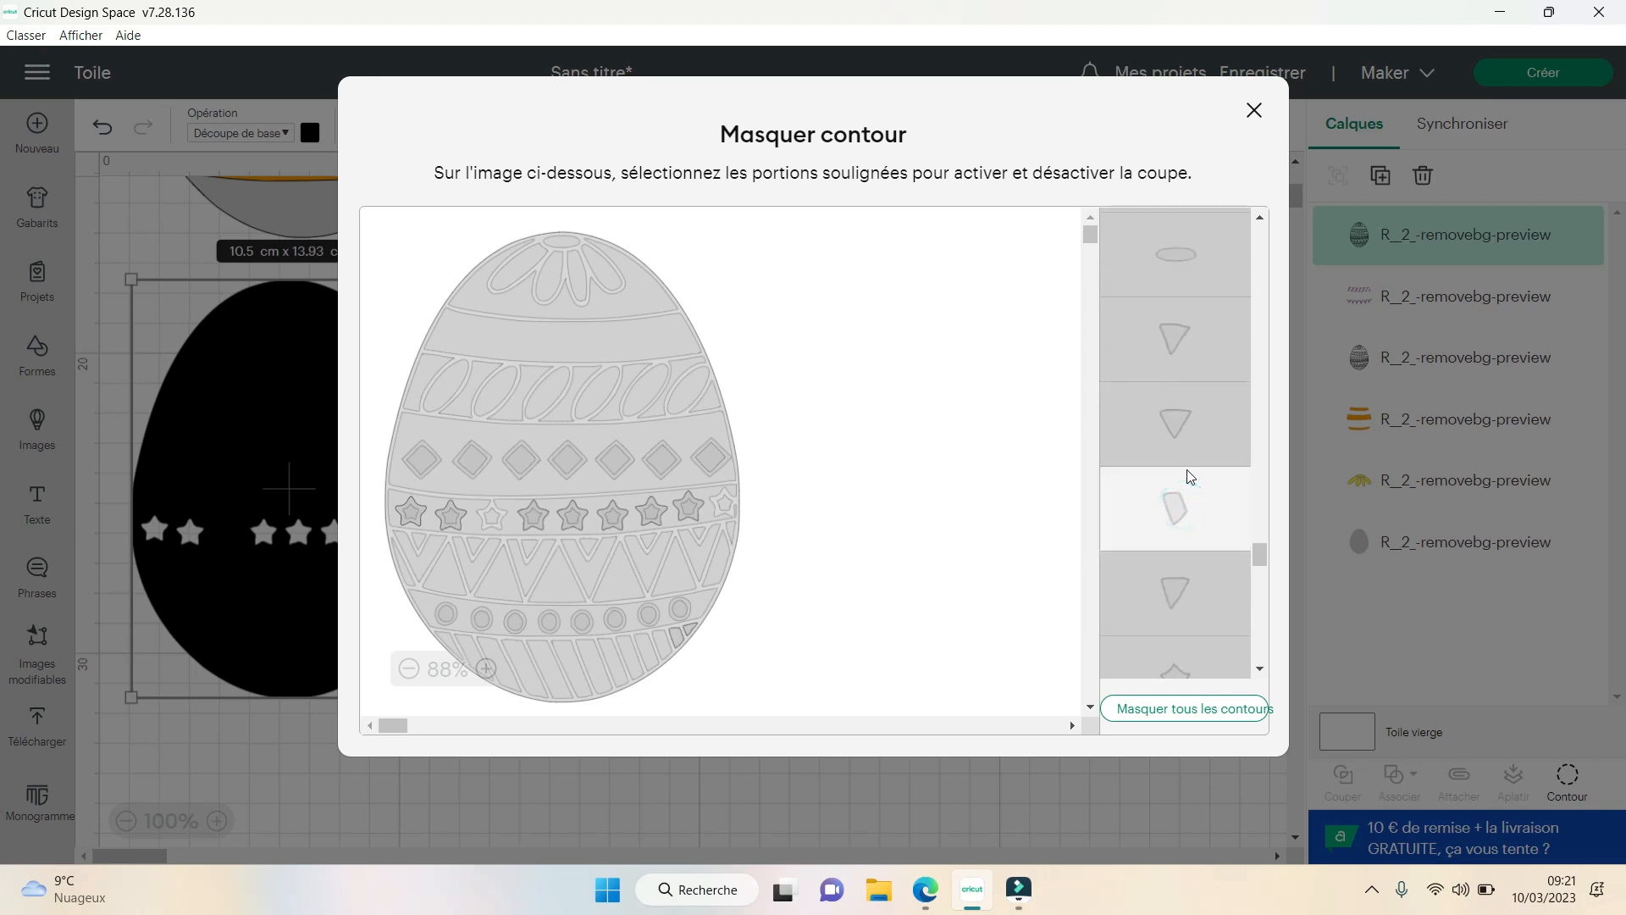
scroll(1190, 476, "up", 5)
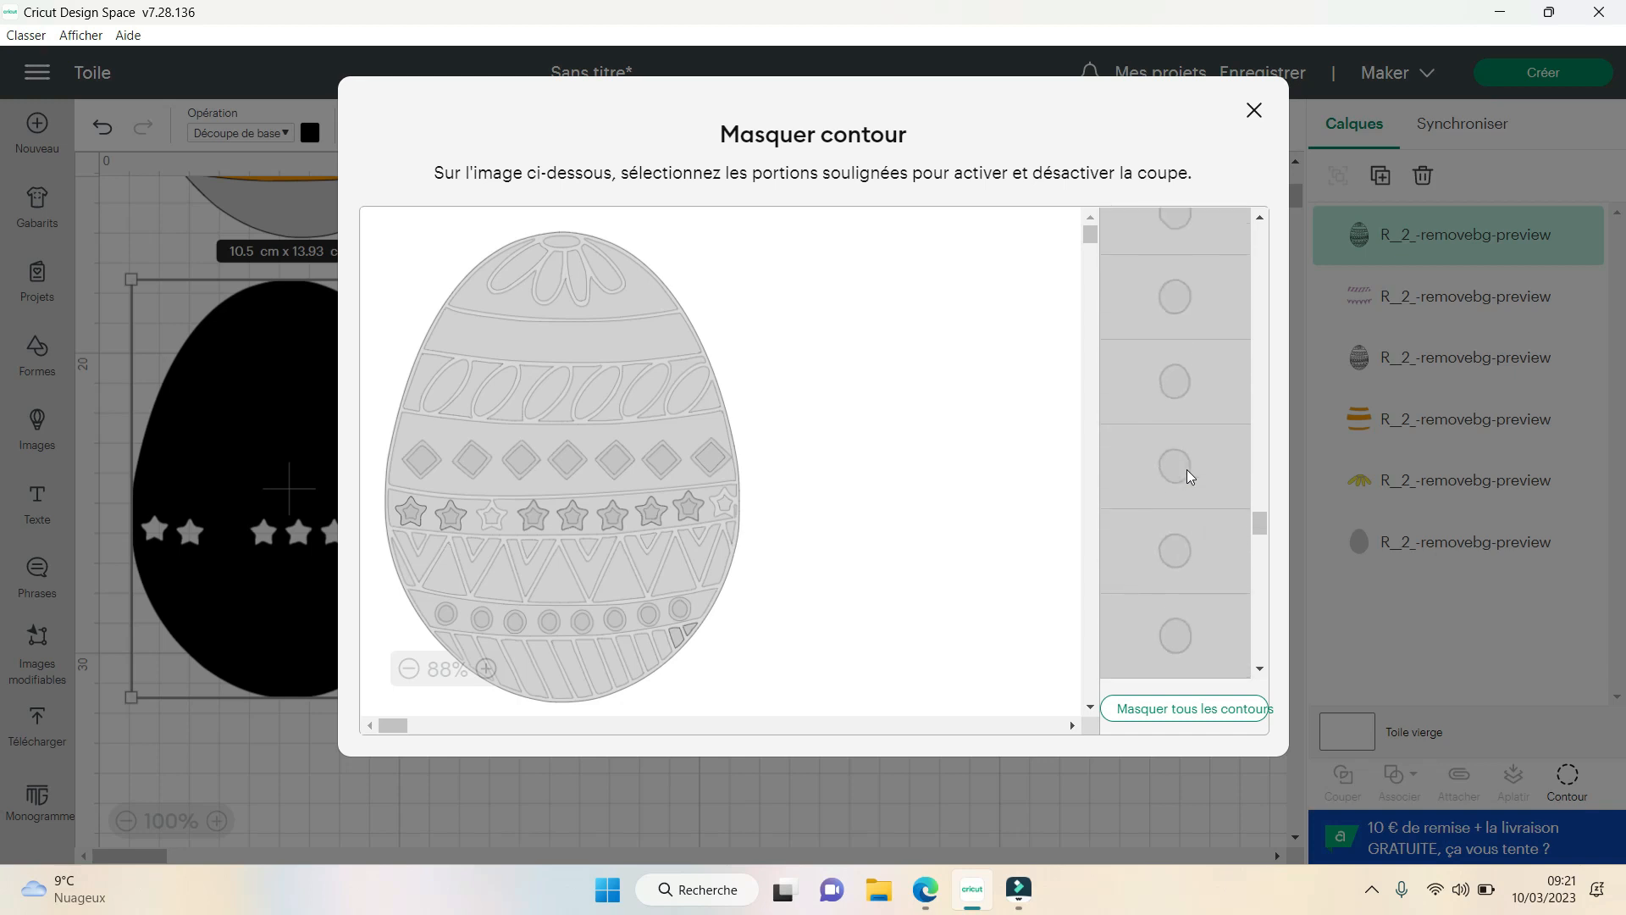
scroll(1187, 476, "up", 2)
left_click(1186, 446)
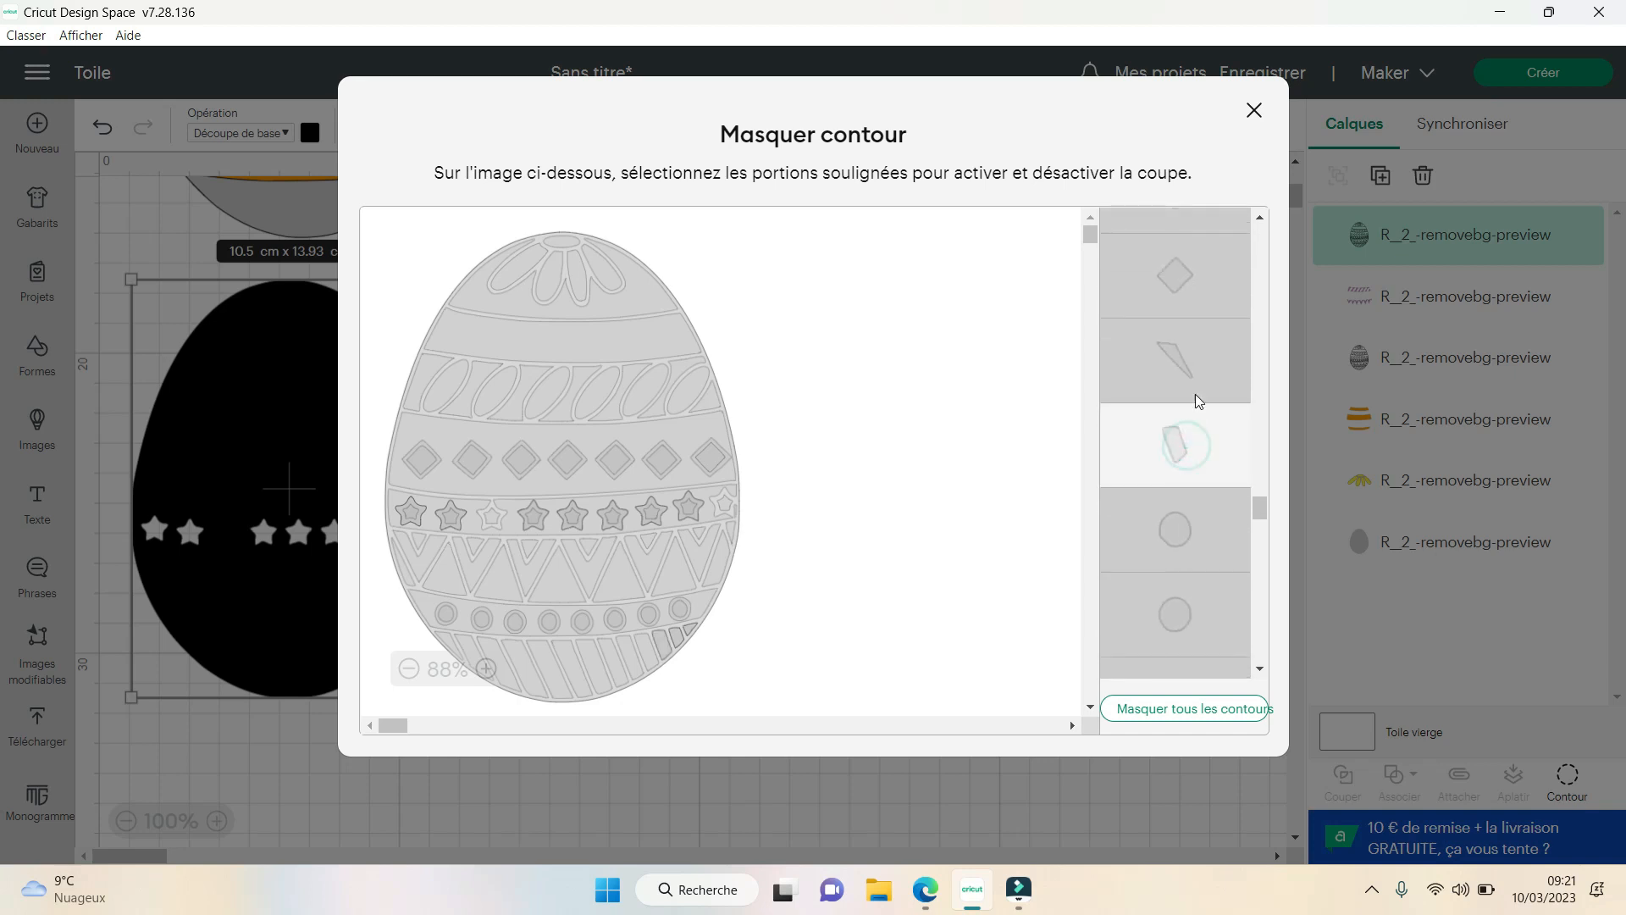
- Show the leftmost corner stripe and the fourth stripe from the right in the base band
scroll(1213, 440, "up", 3)
left_click(1201, 566)
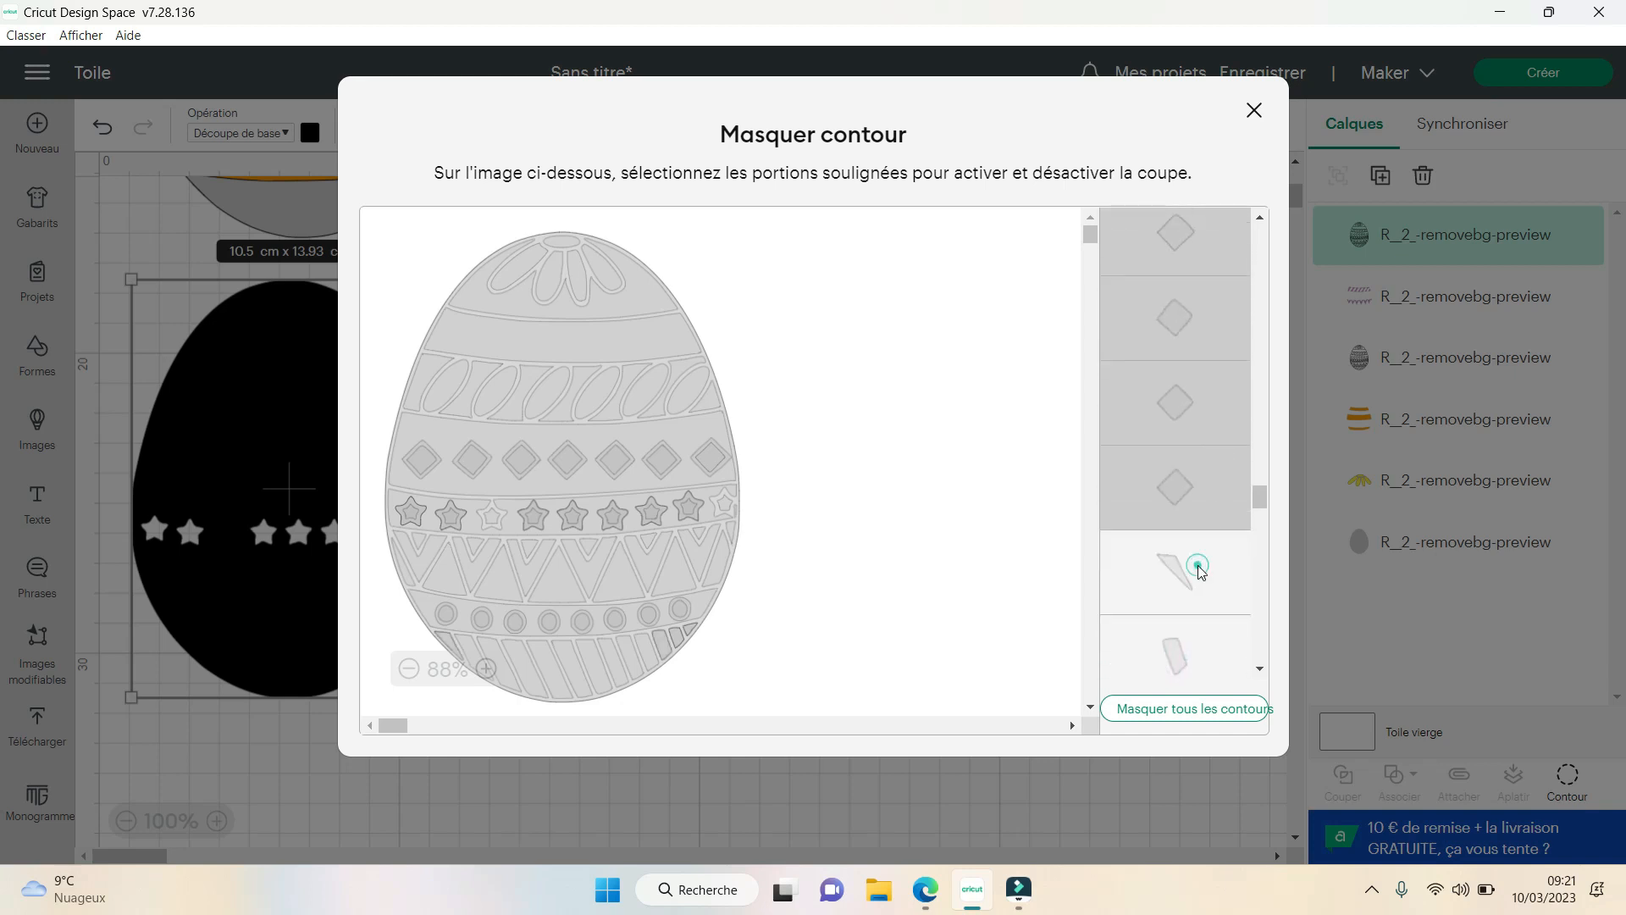
scroll(1207, 527, "up", 3)
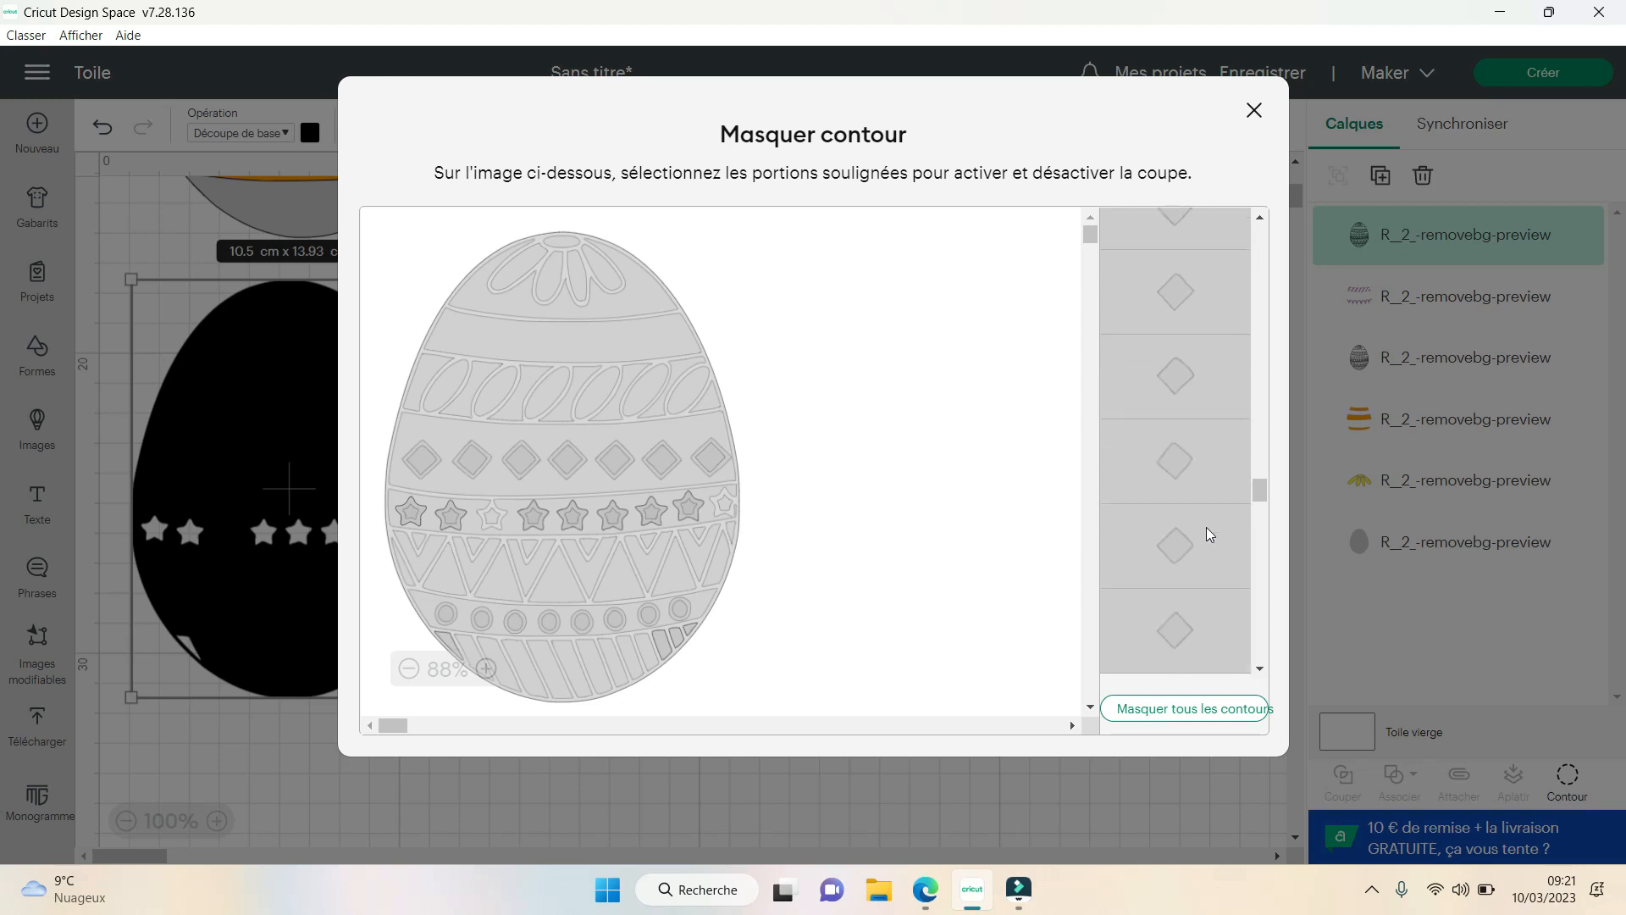
scroll(1206, 529, "up", 5)
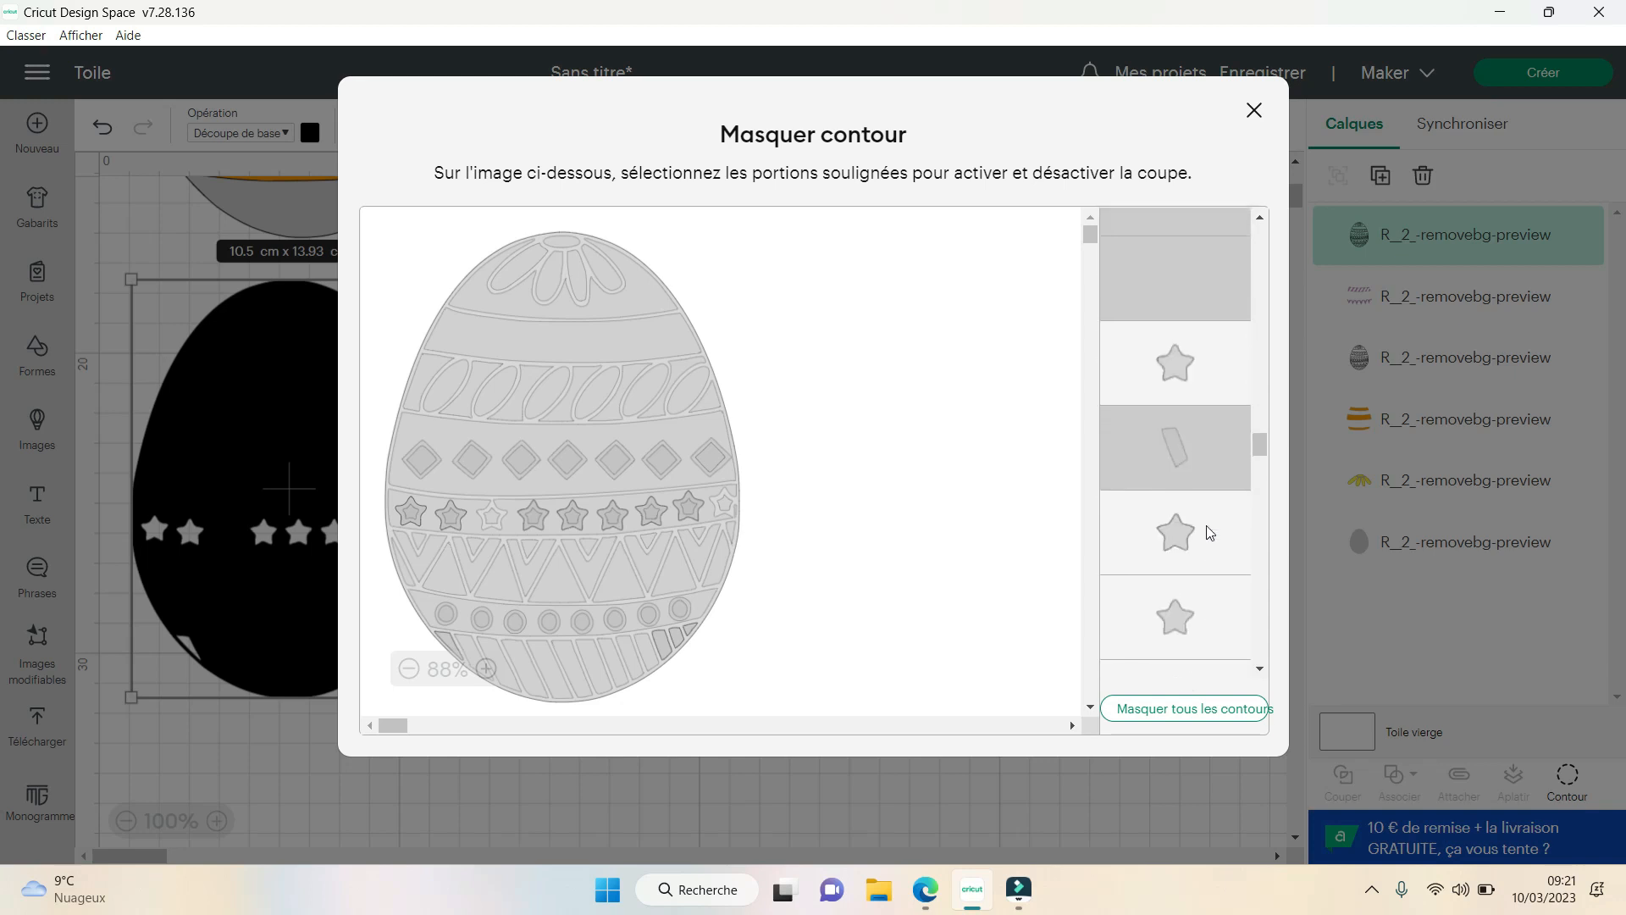
left_click(1206, 559)
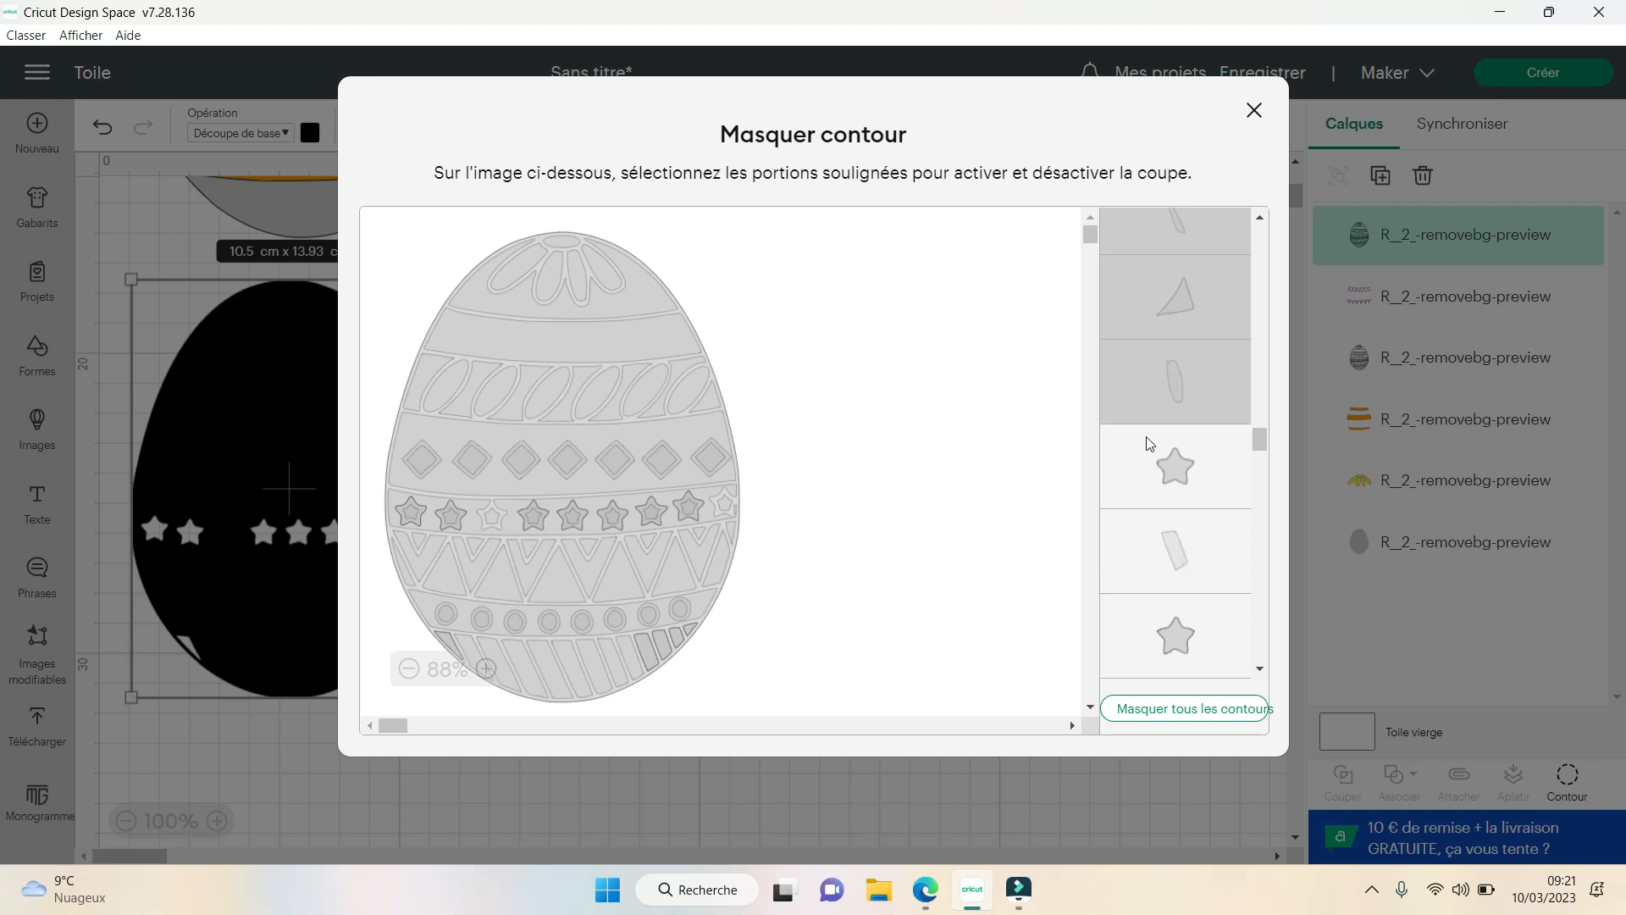
- Show the fifth and sixth diagonal stripes from the right in the base band
left_click(1187, 384)
left_click(1187, 383)
scroll(1208, 483, "up", 3)
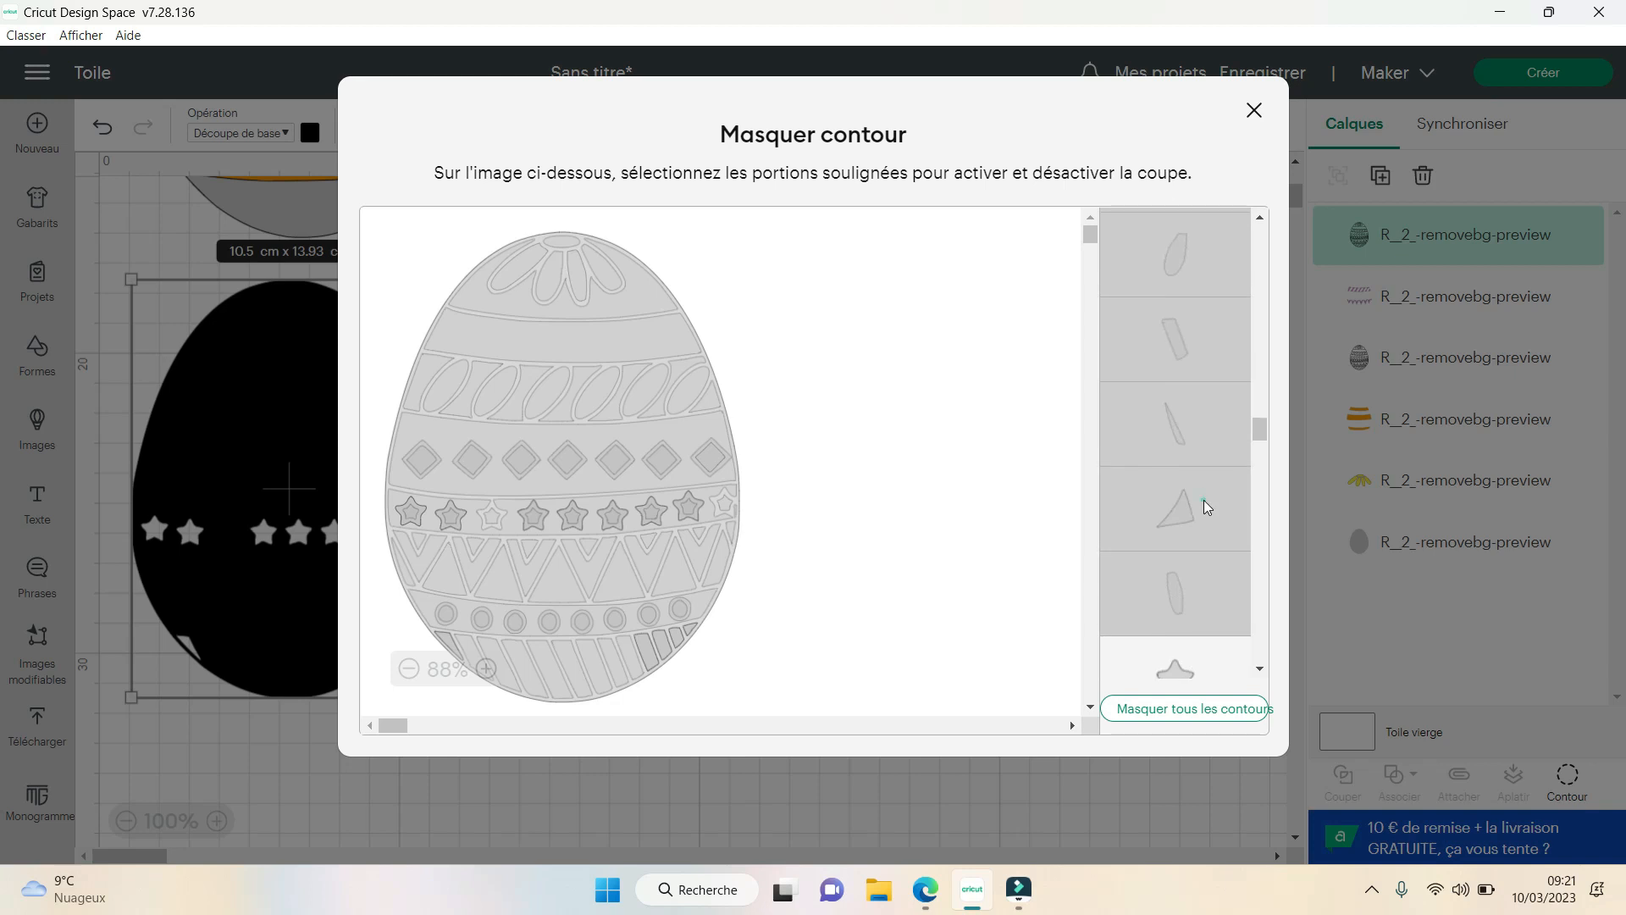
left_click(1204, 501)
left_click(1203, 500)
scroll(1203, 496, "up", 2)
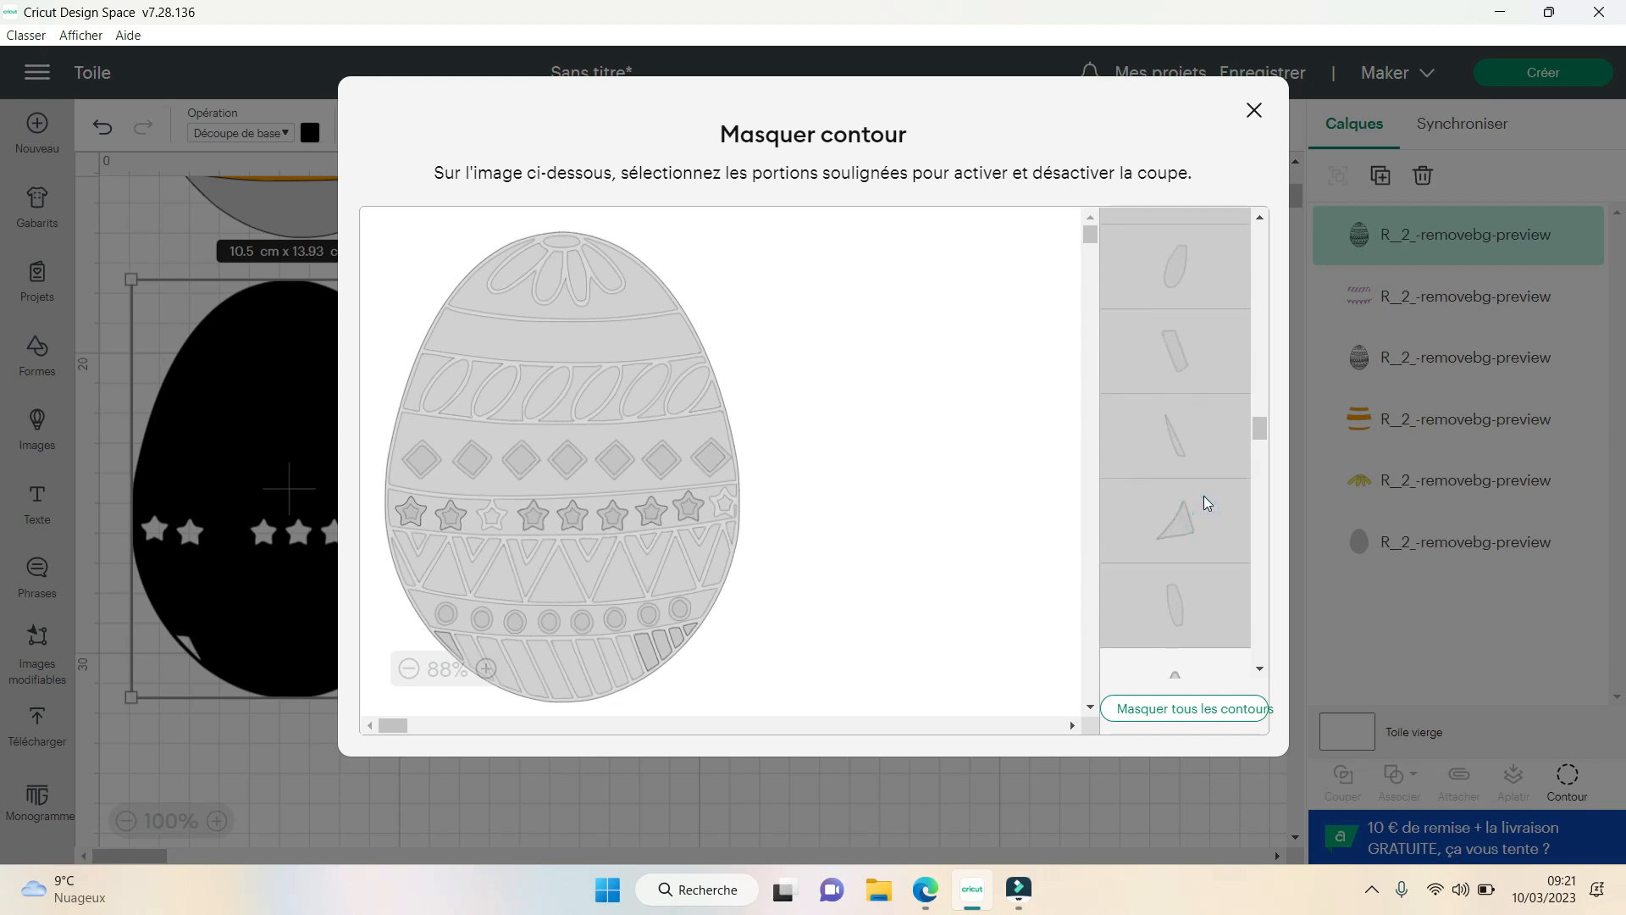
left_click(1196, 449)
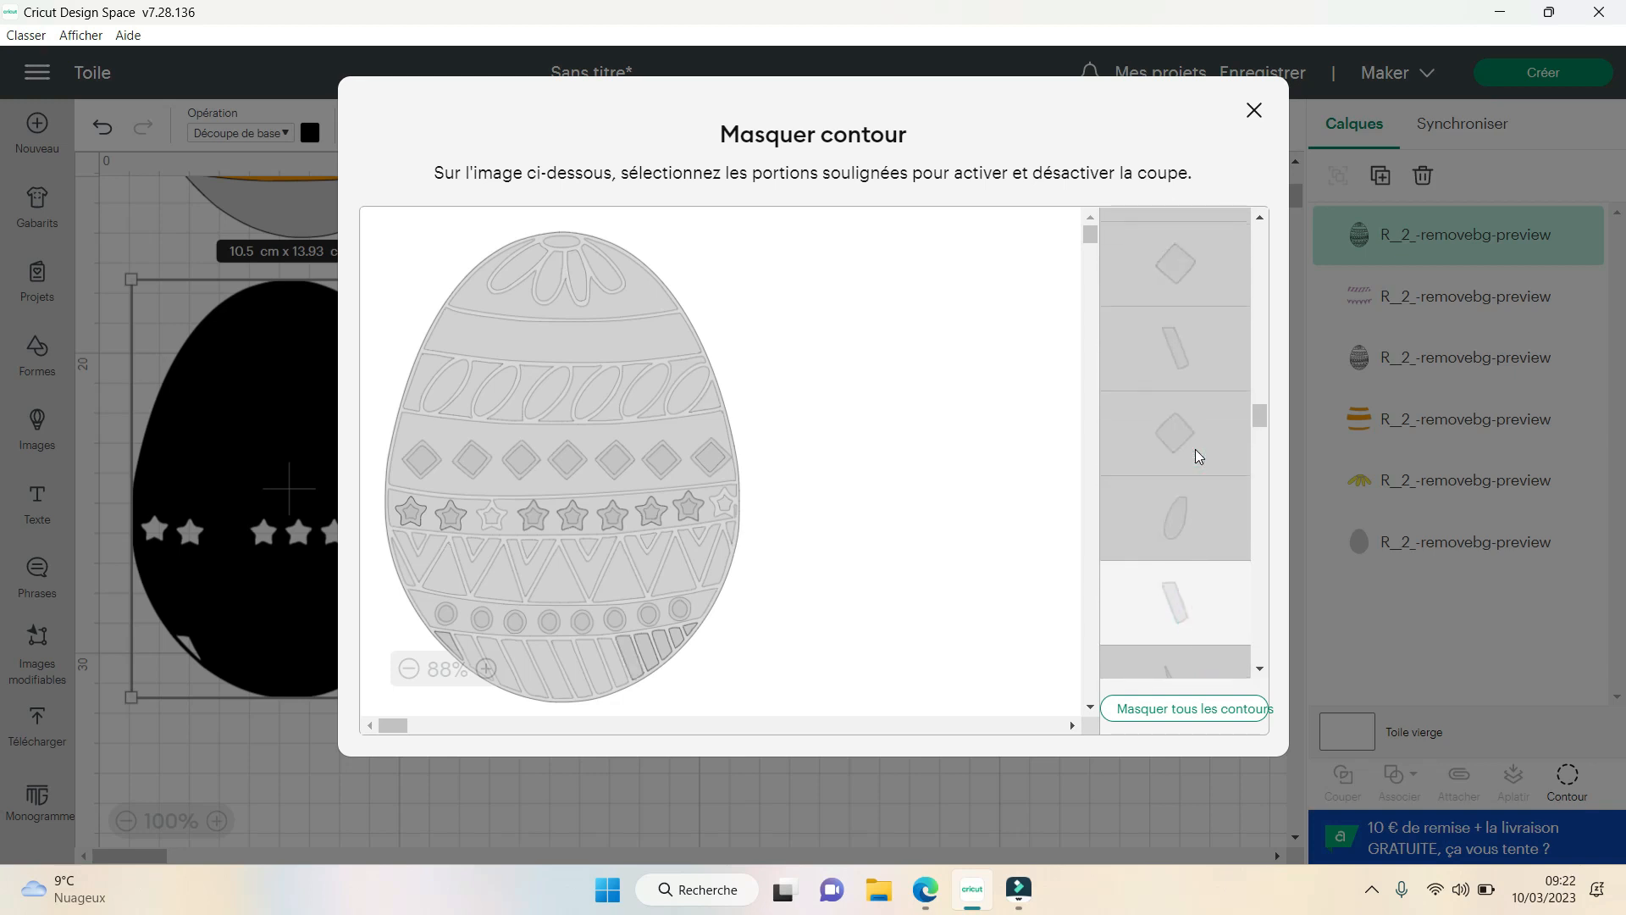
scroll(1196, 449, "up", 1)
left_click(1197, 414)
scroll(1193, 417, "up", 5)
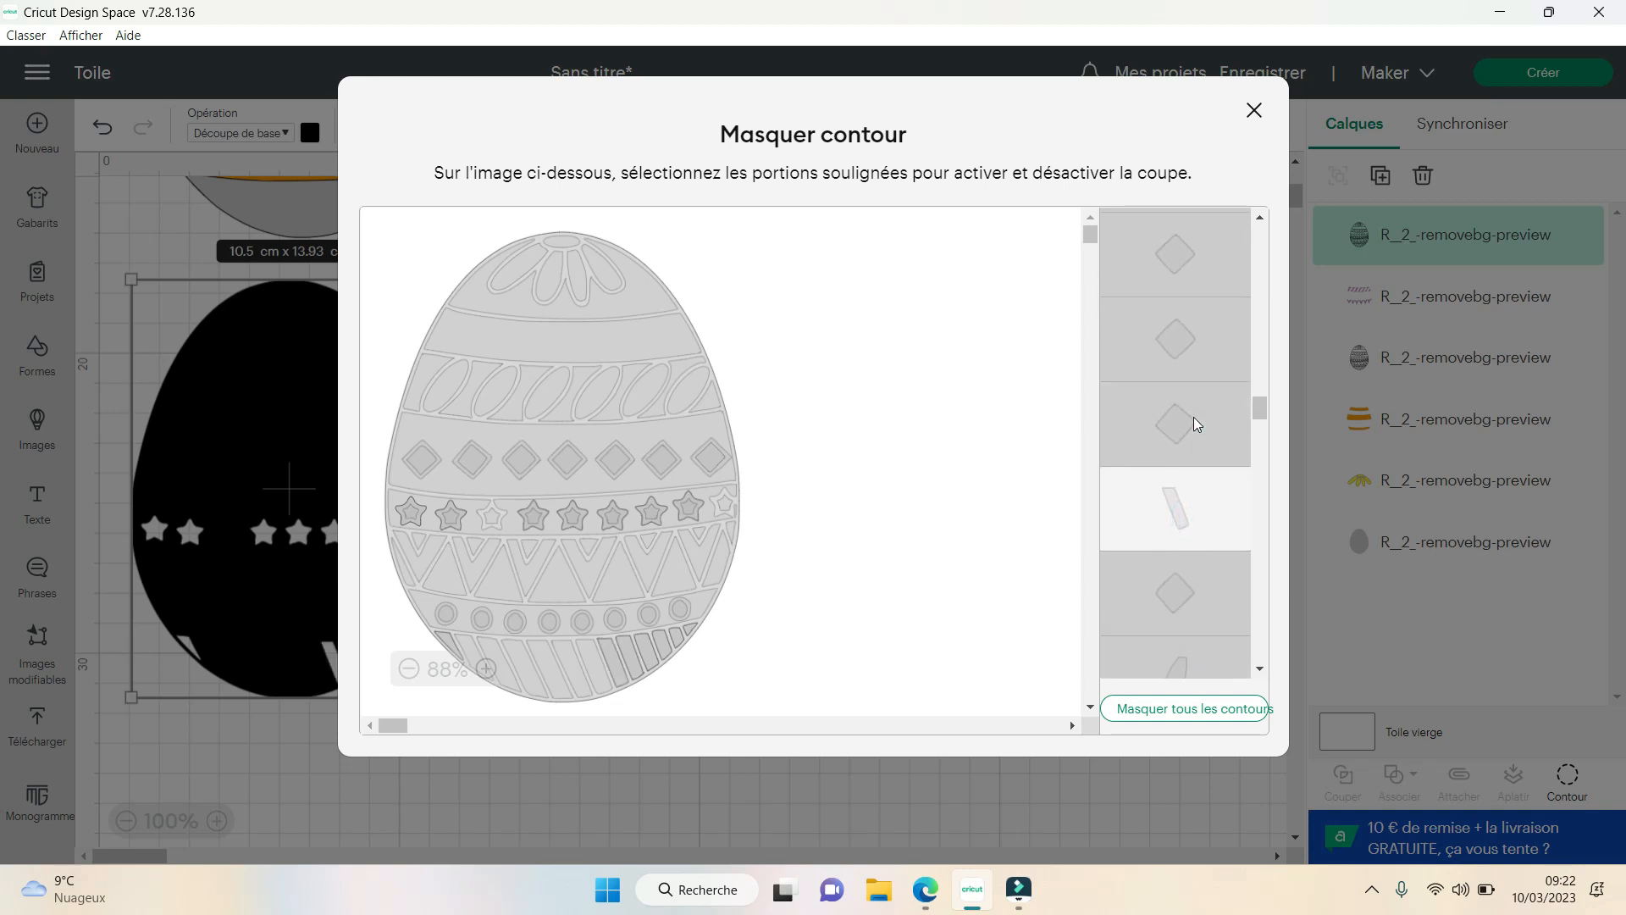
- Show the second stripe from the left and the seventh from the right in the base band
left_click(1196, 428)
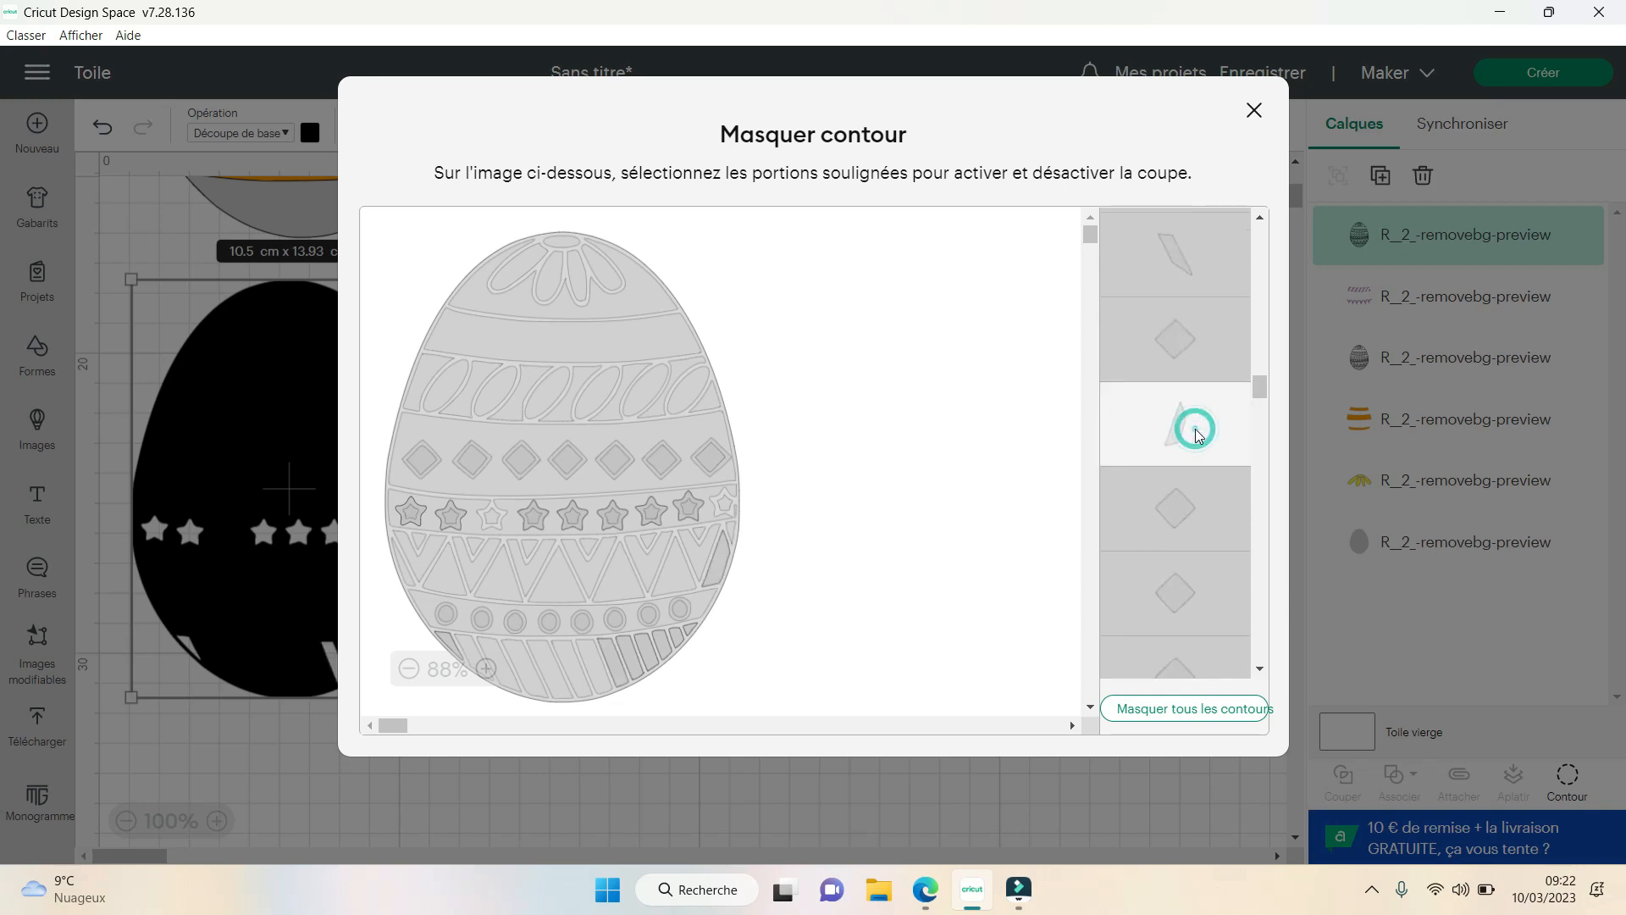
scroll(1196, 429, "up", 1)
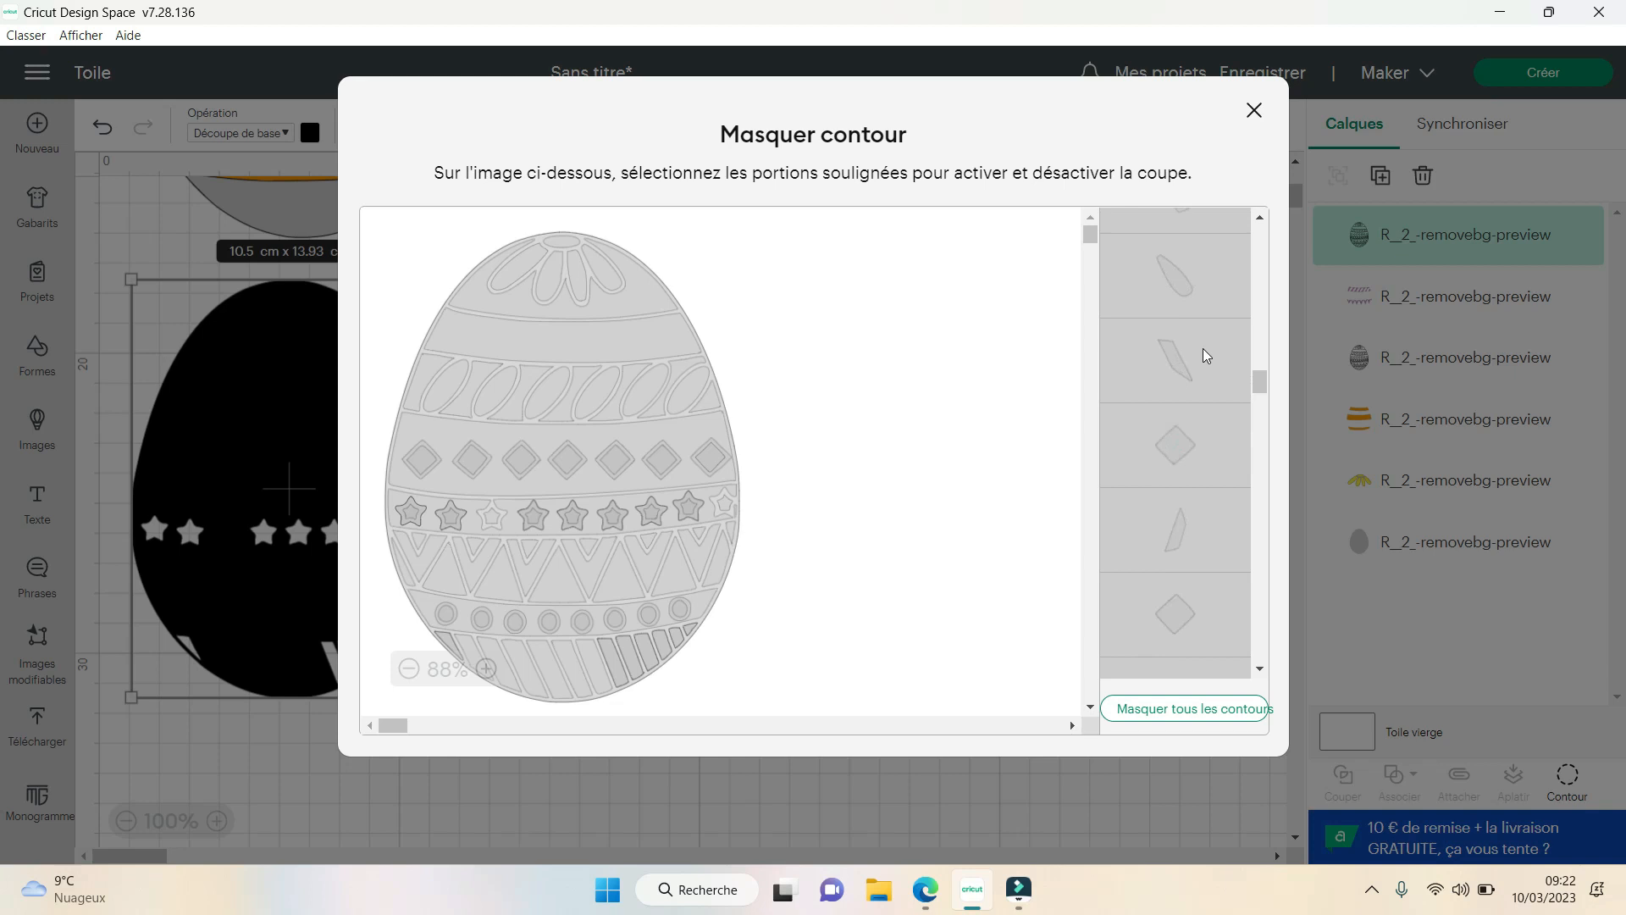
left_click(1203, 349)
scroll(1201, 388, "up", 1)
scroll(1199, 397, "up", 2)
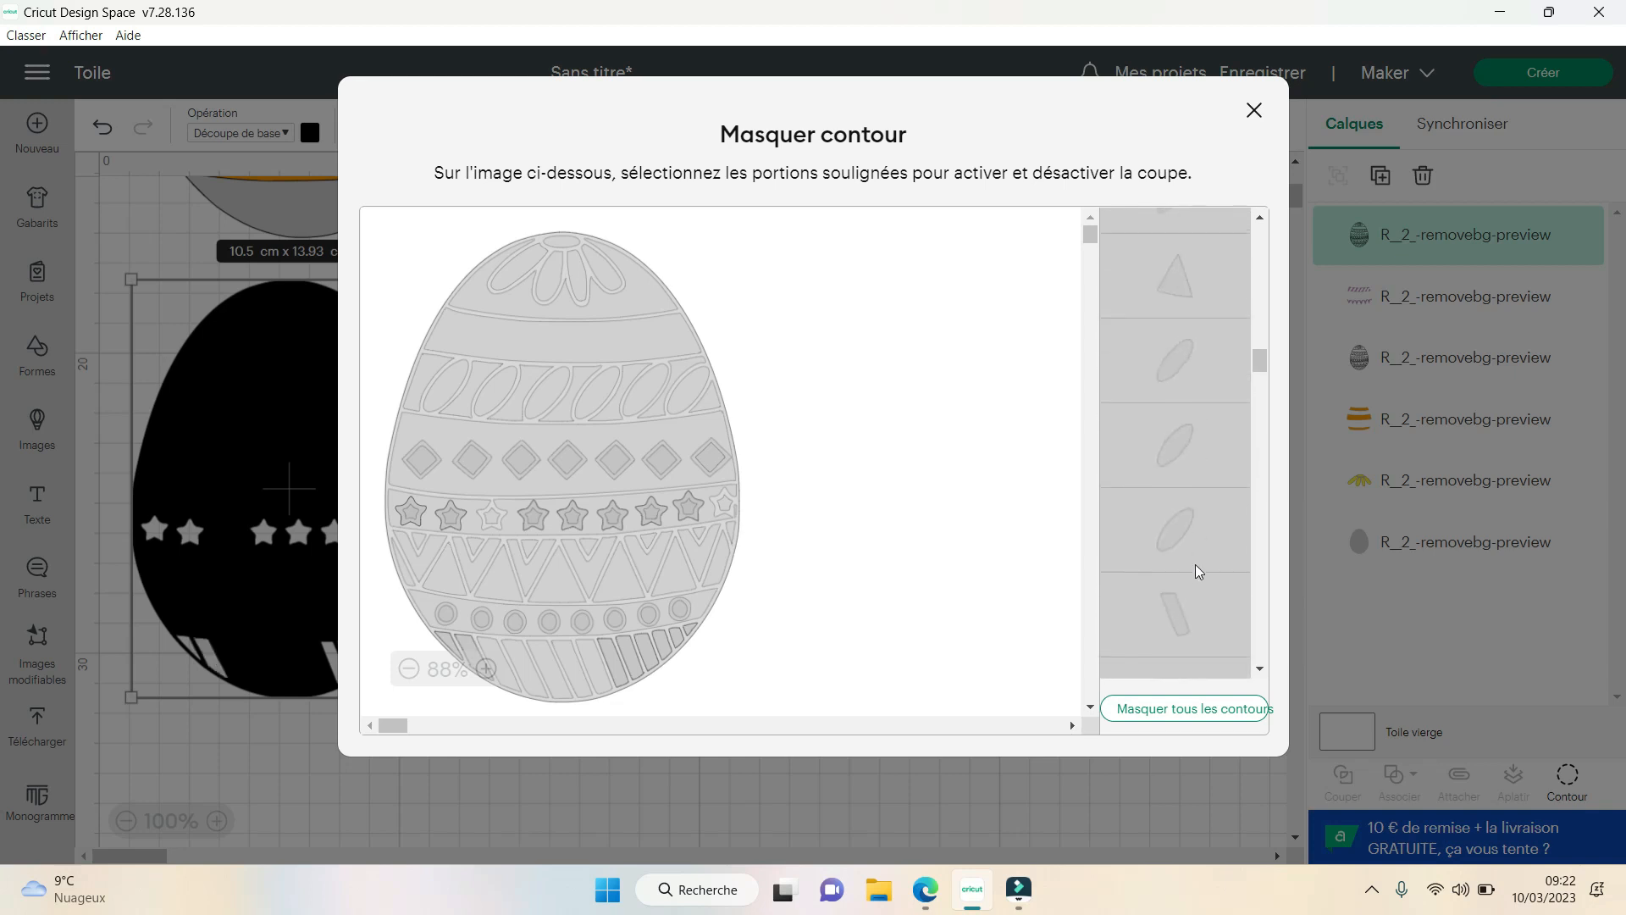
left_click(1188, 609)
- Show the eighth stripe from the right, the third from the left and the two stripes between them to complete the base band
scroll(1207, 455, "up", 2)
scroll(1206, 454, "up", 1)
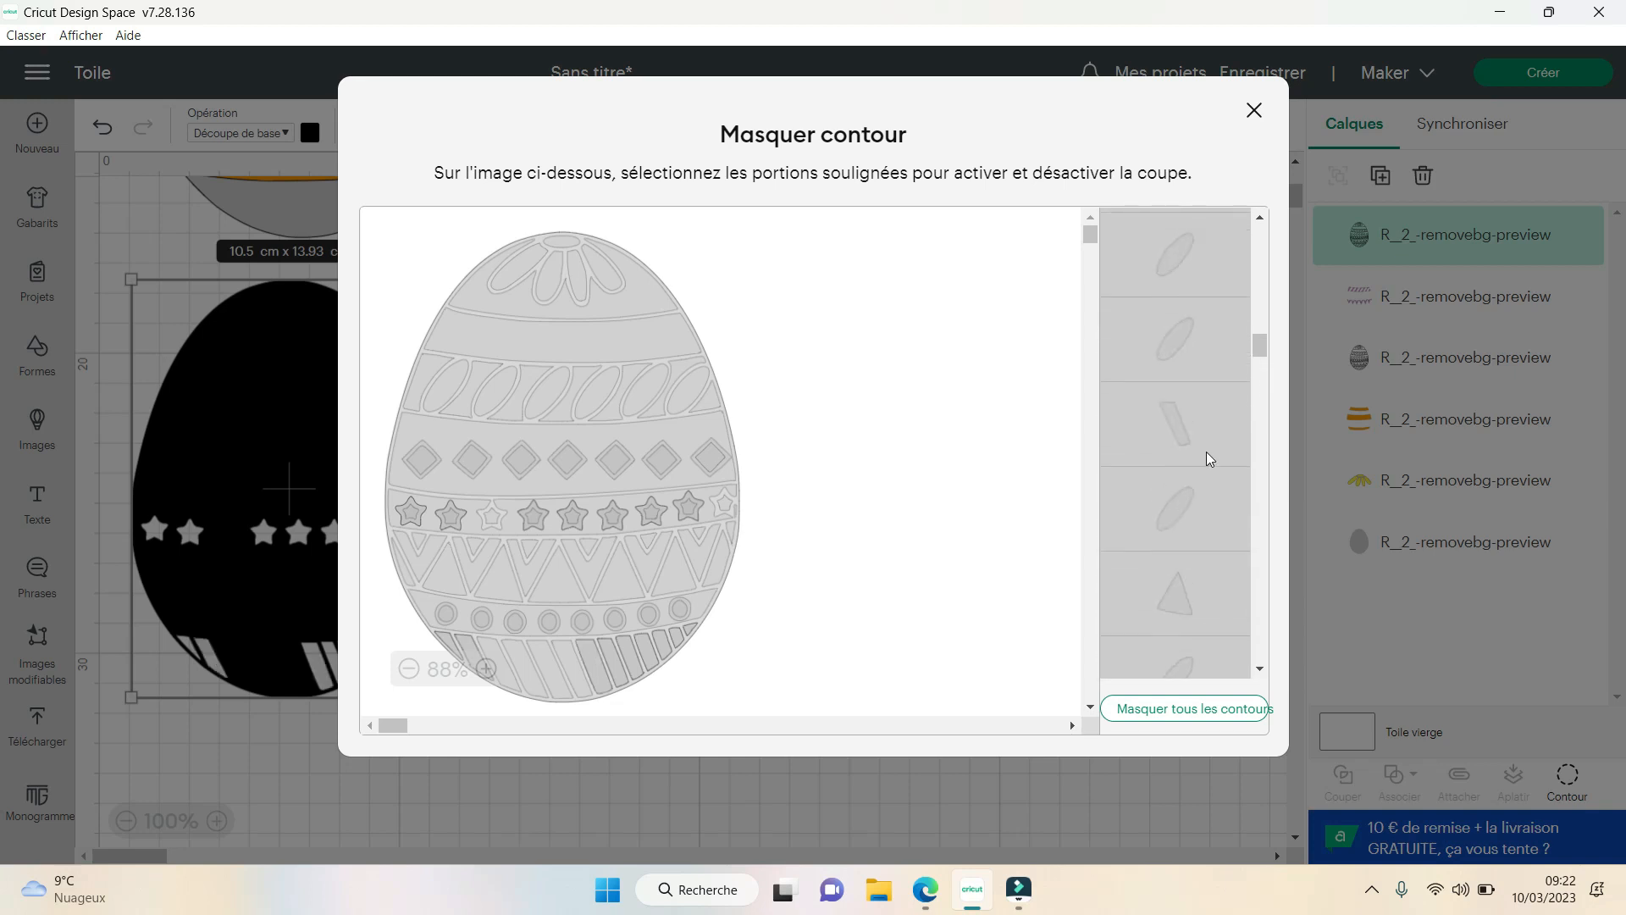
left_click(1211, 429)
scroll(1212, 509, "up", 2)
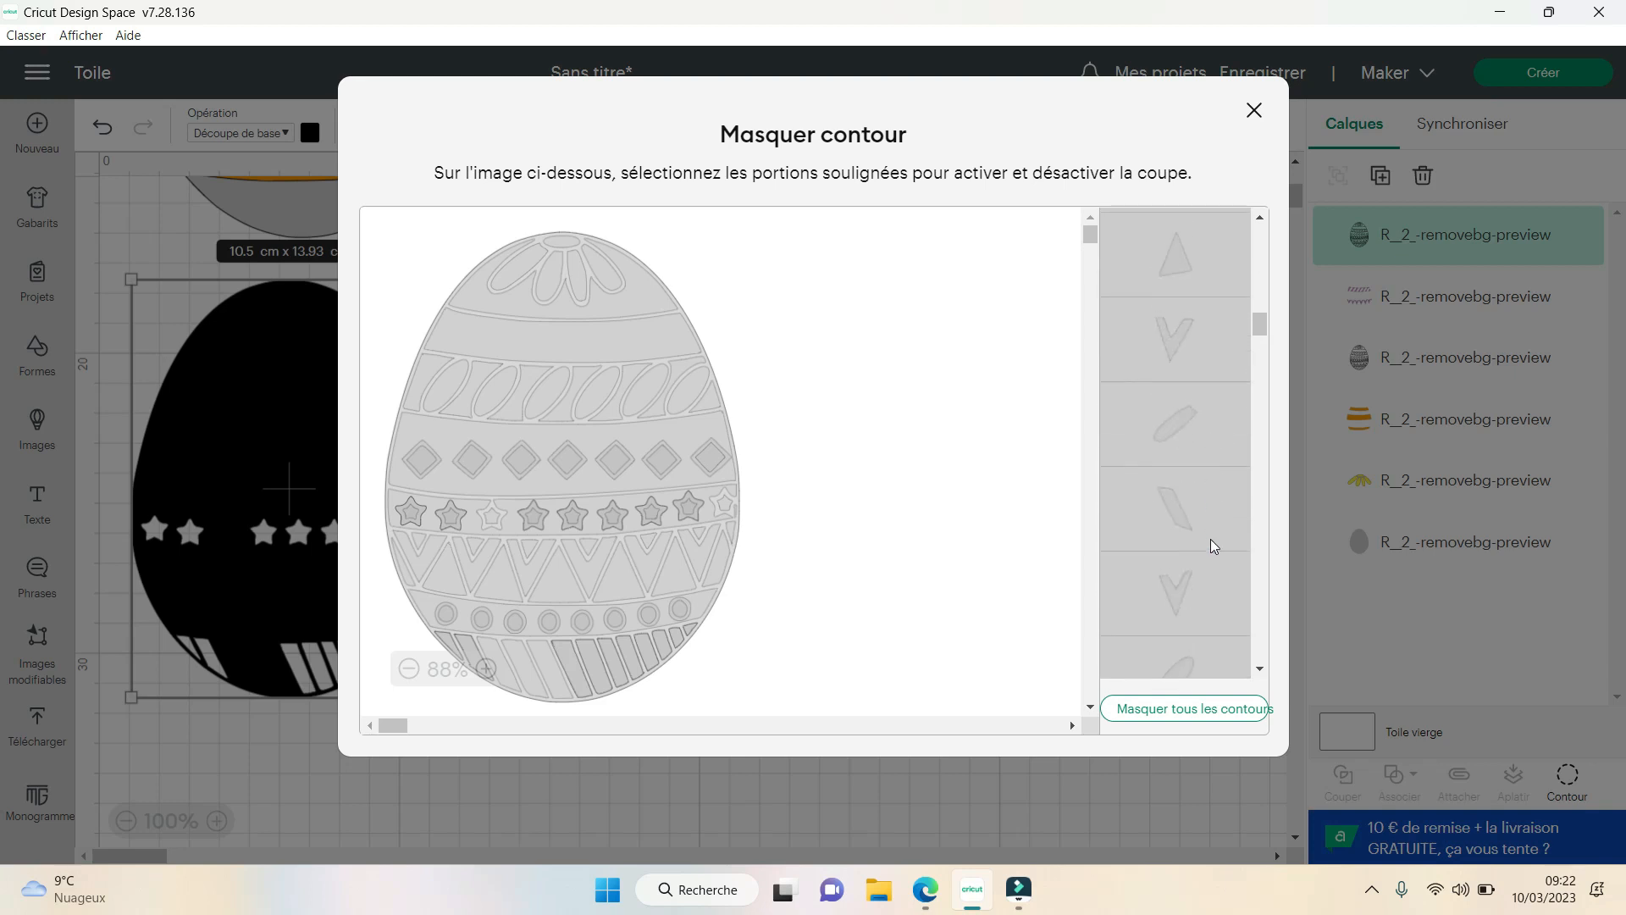
left_click(1206, 513)
scroll(1193, 485, "up", 3)
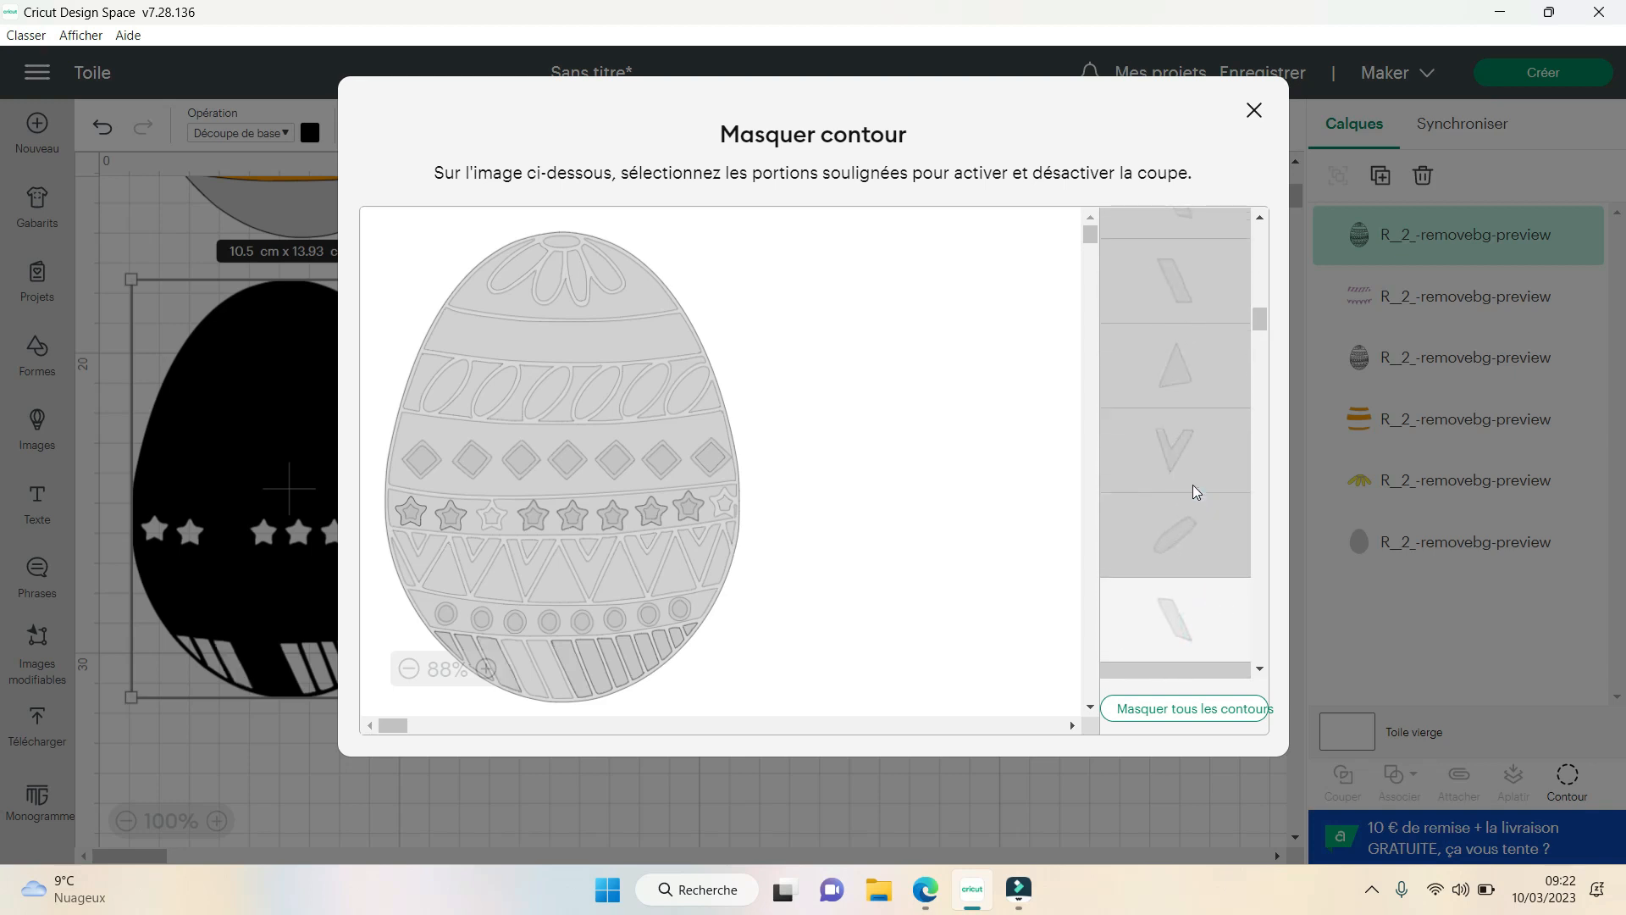
left_click(1200, 466)
left_click(1216, 410)
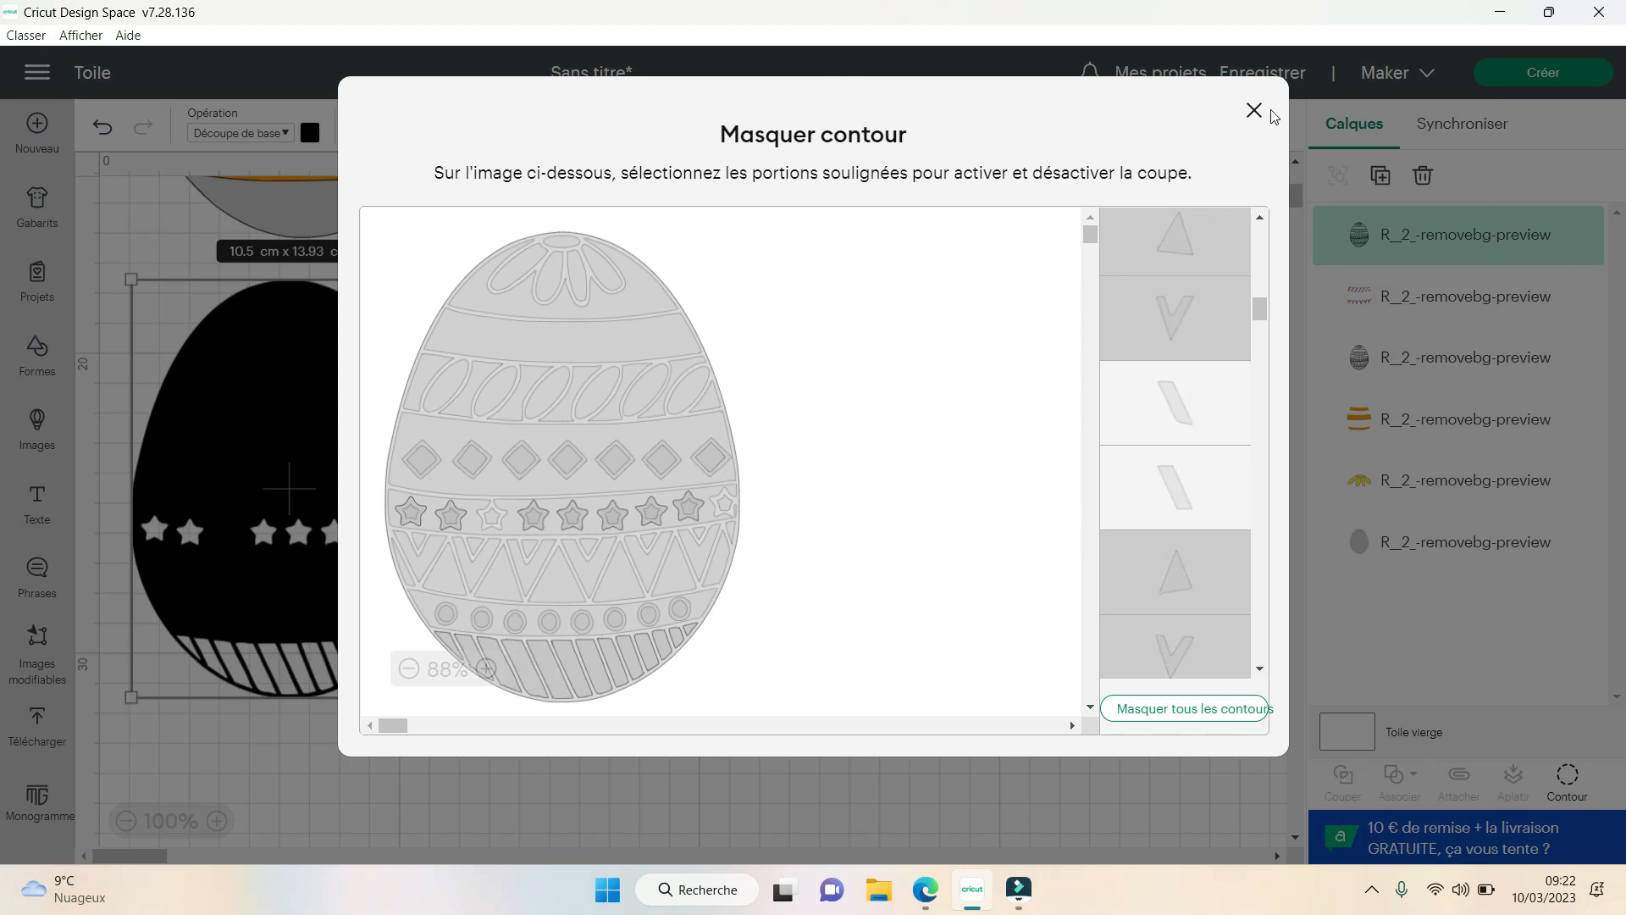
- Hide the egg's outer outline, leave the contour dialog and select the black stars-and-stripes layer on the canvas
left_click_drag(1264, 308, 1264, 226)
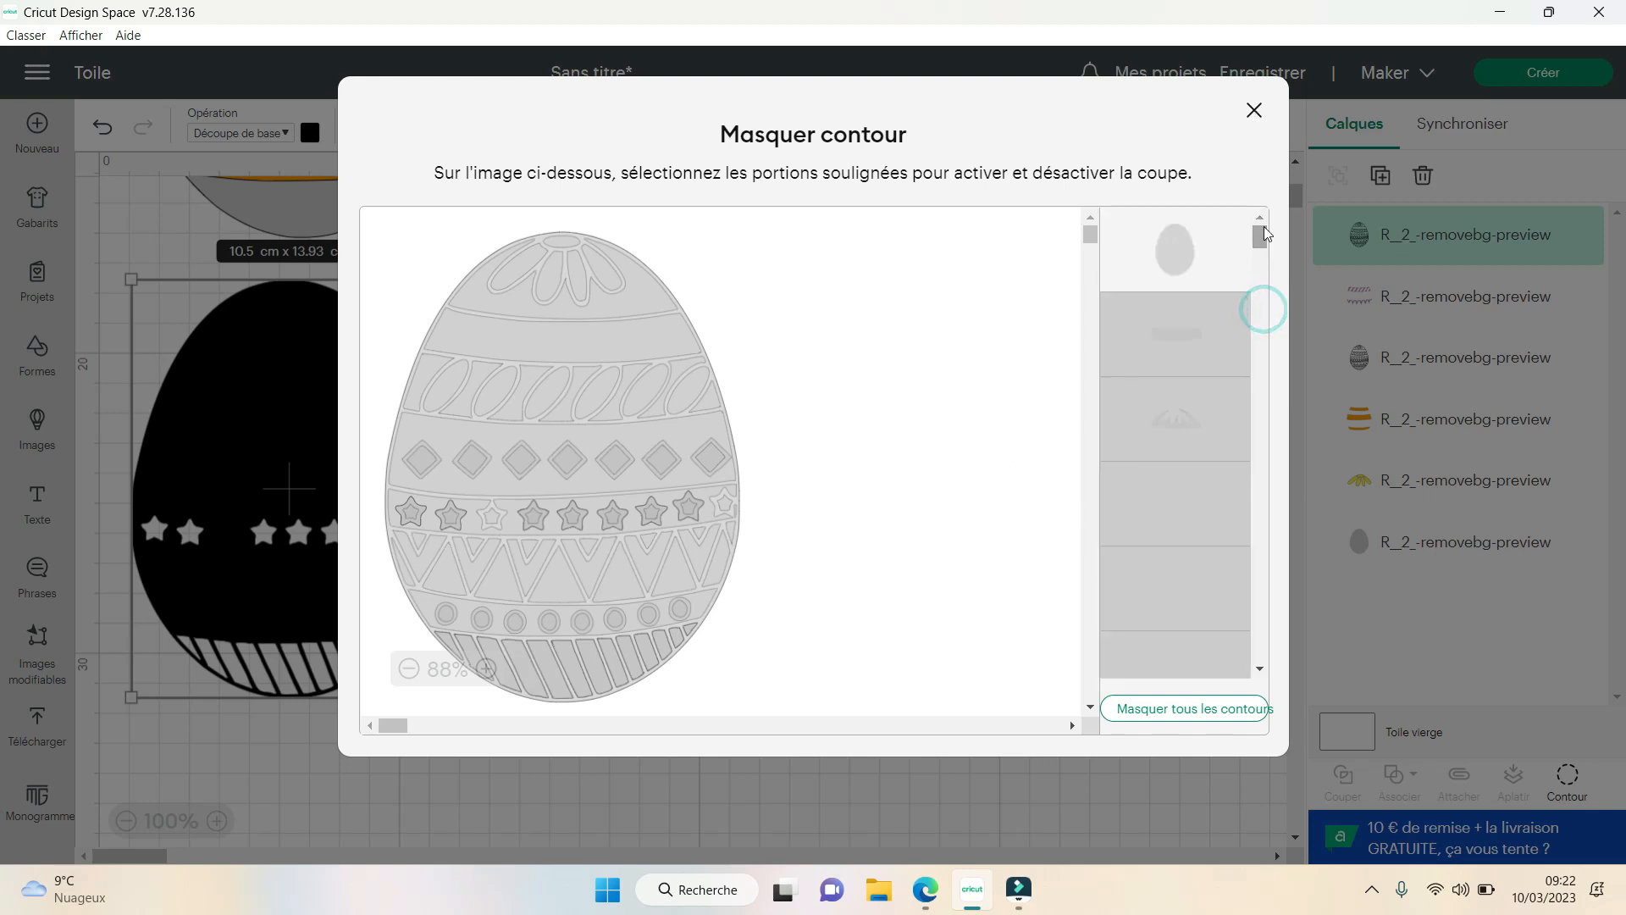
left_click(1206, 258)
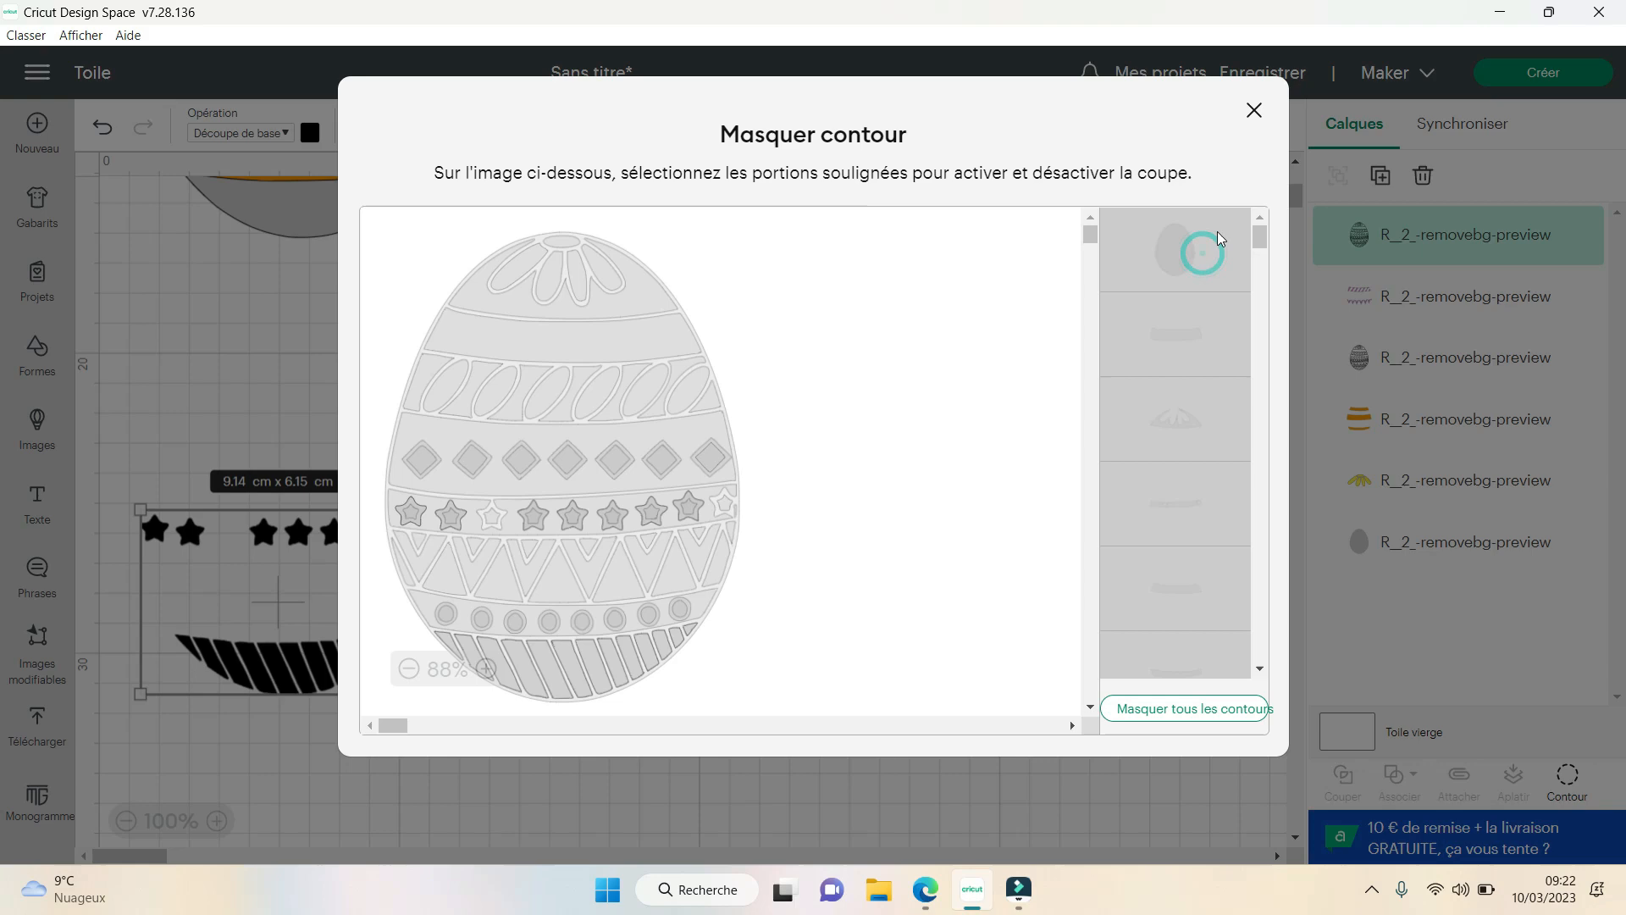
left_click(1254, 111)
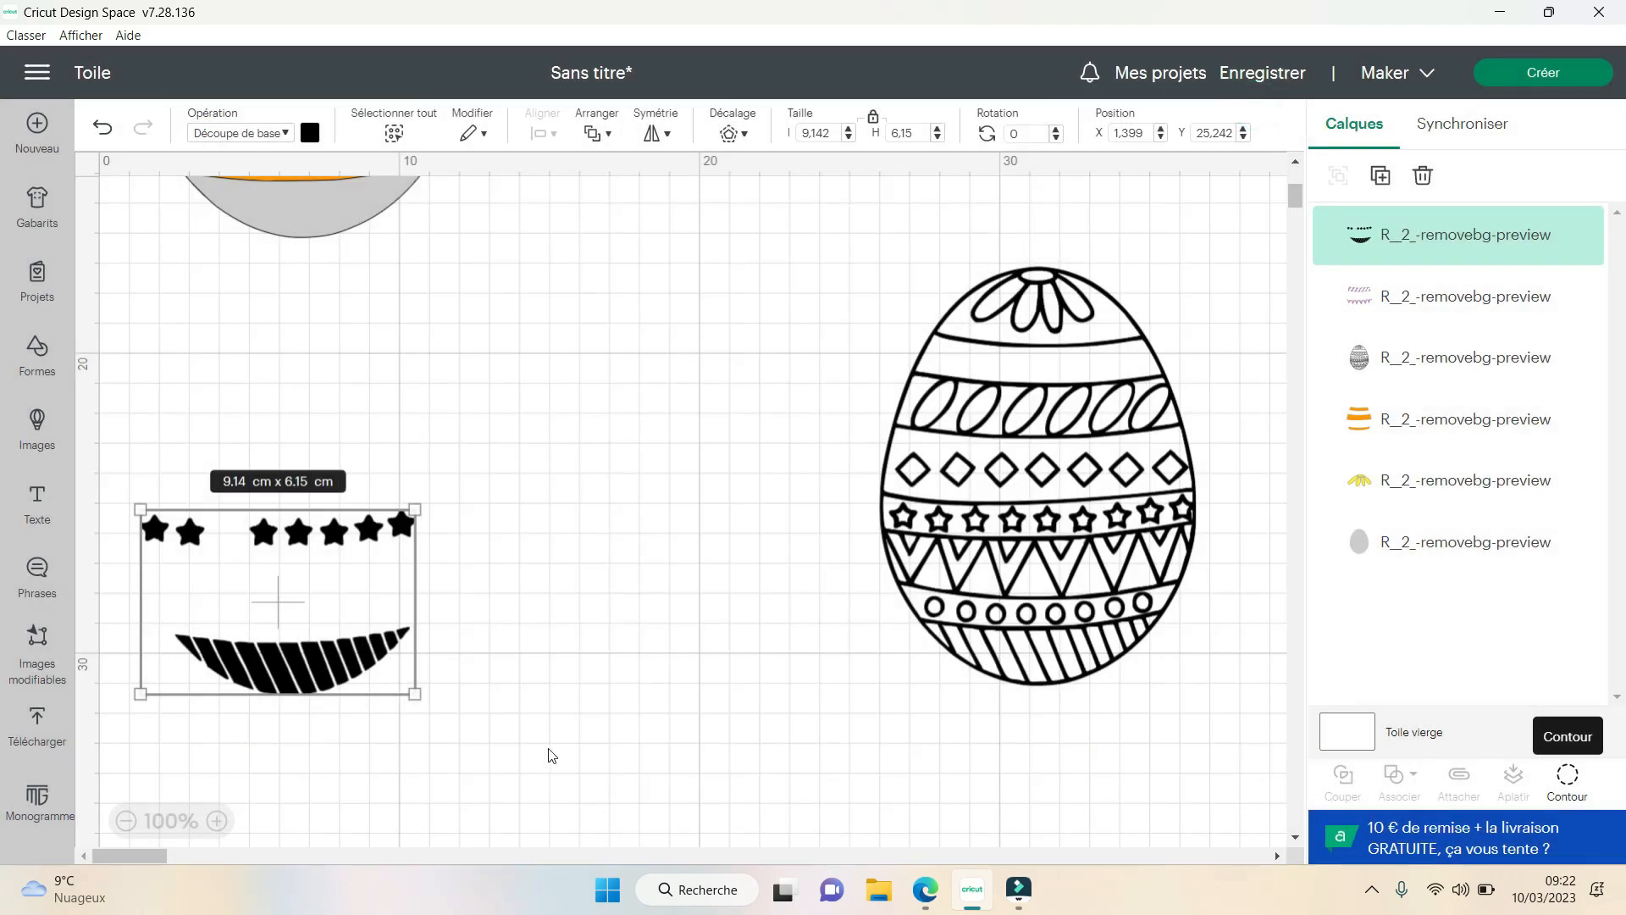
left_click(547, 747)
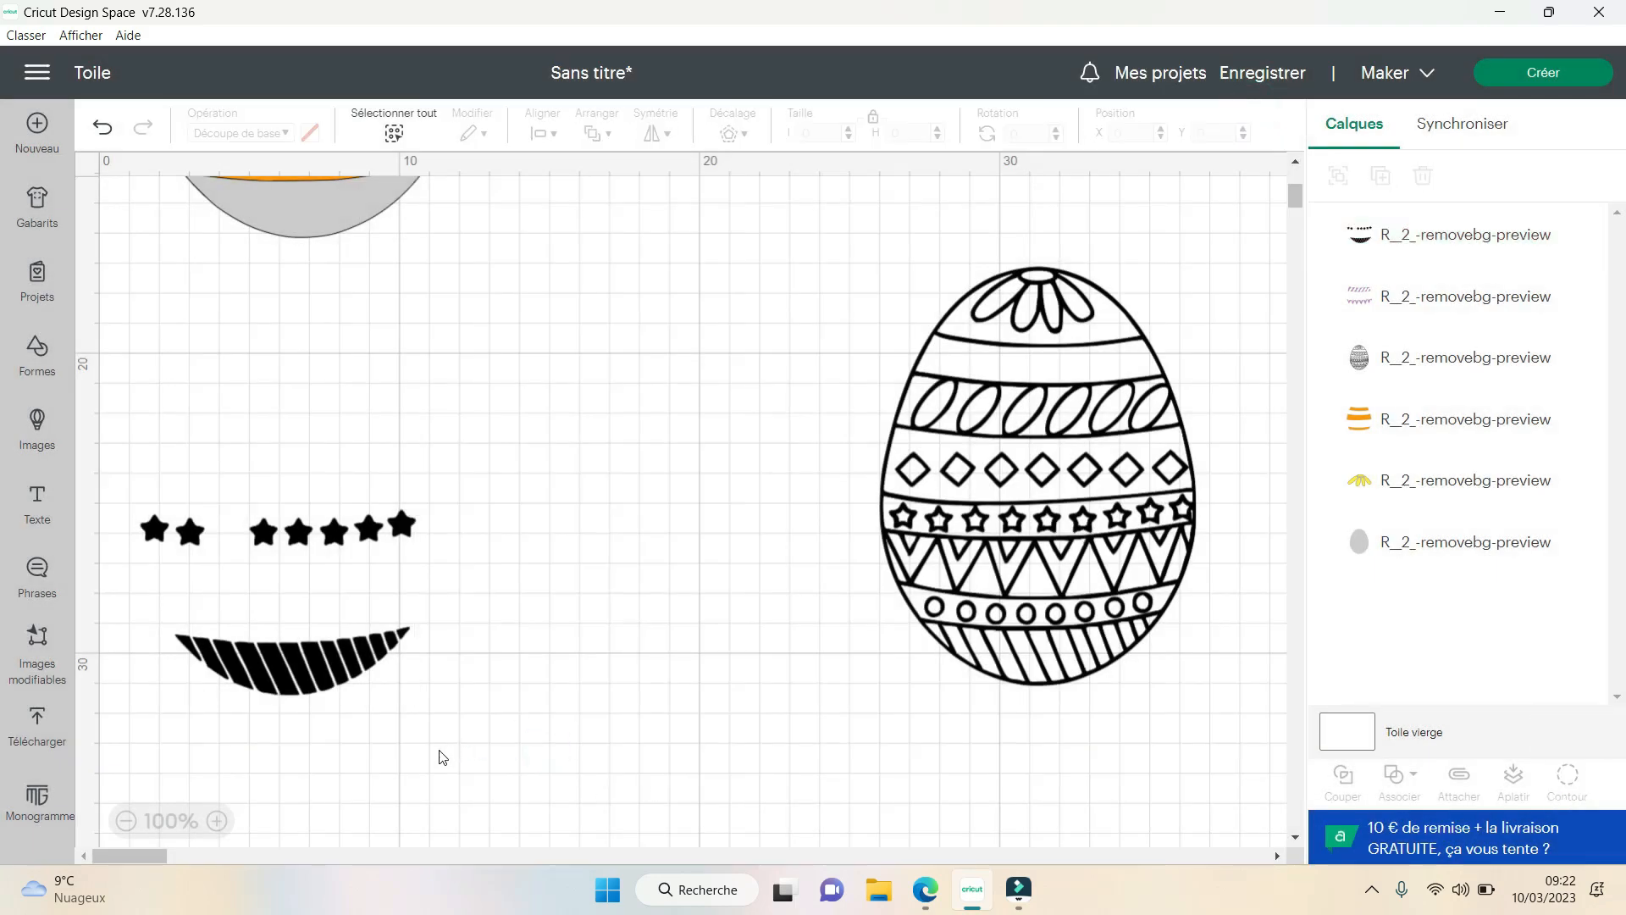
left_click_drag(470, 742, 100, 394)
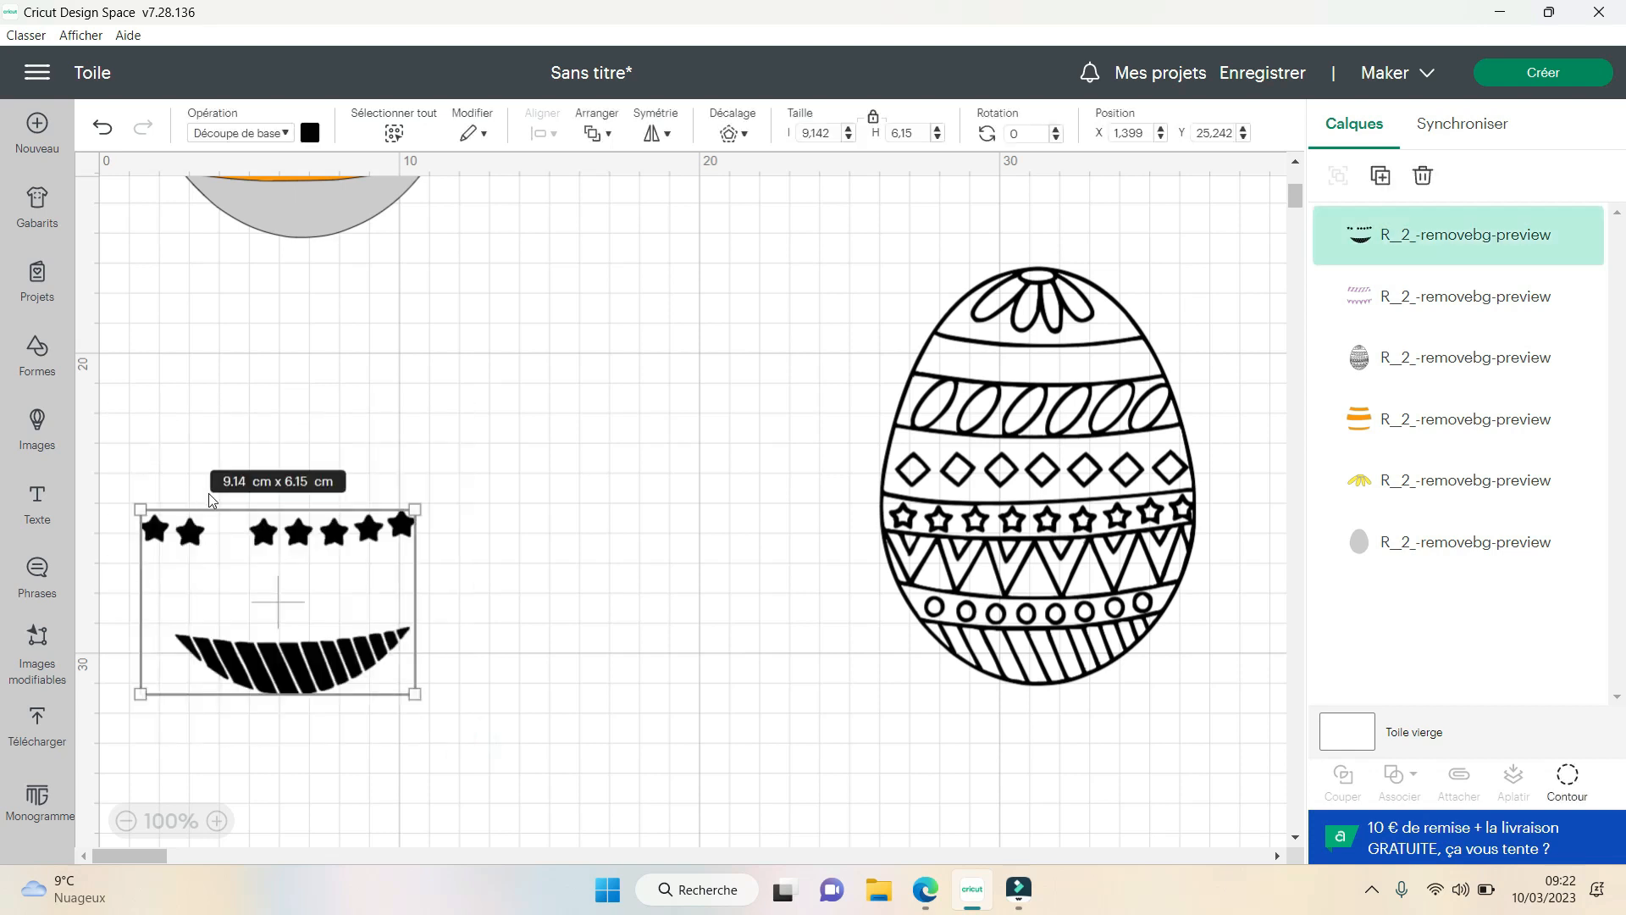
- Duplicate the black stars-and-stripes layer and set the two copies apart on the empty canvas beside the outline egg
left_click_drag(298, 538, 383, 425)
left_click(593, 541)
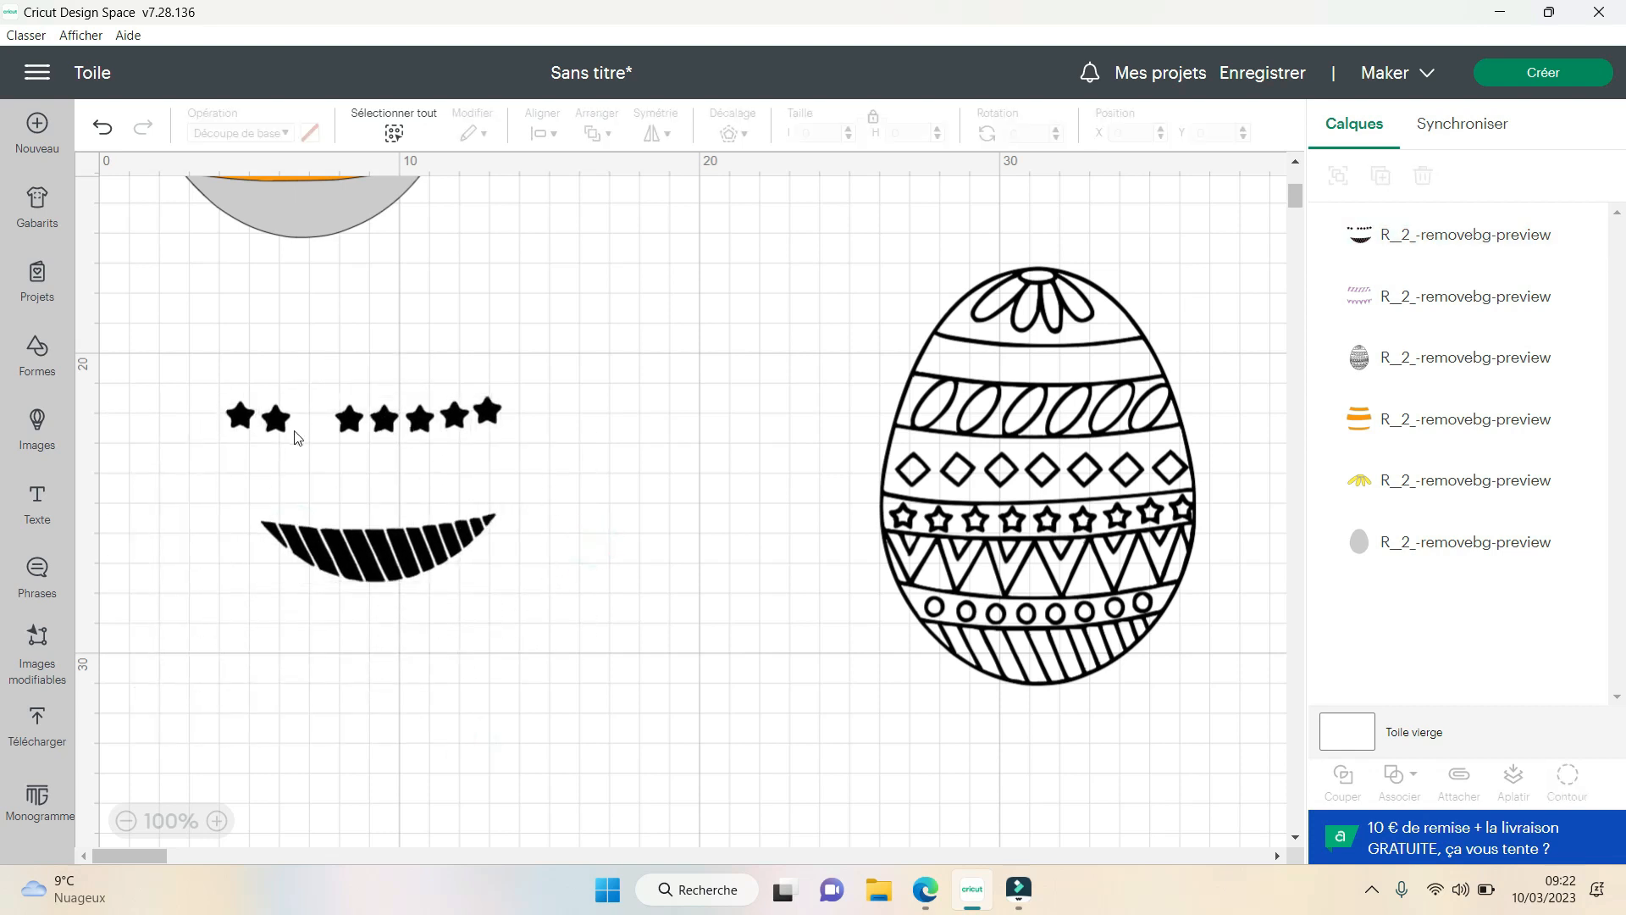
left_click(391, 552)
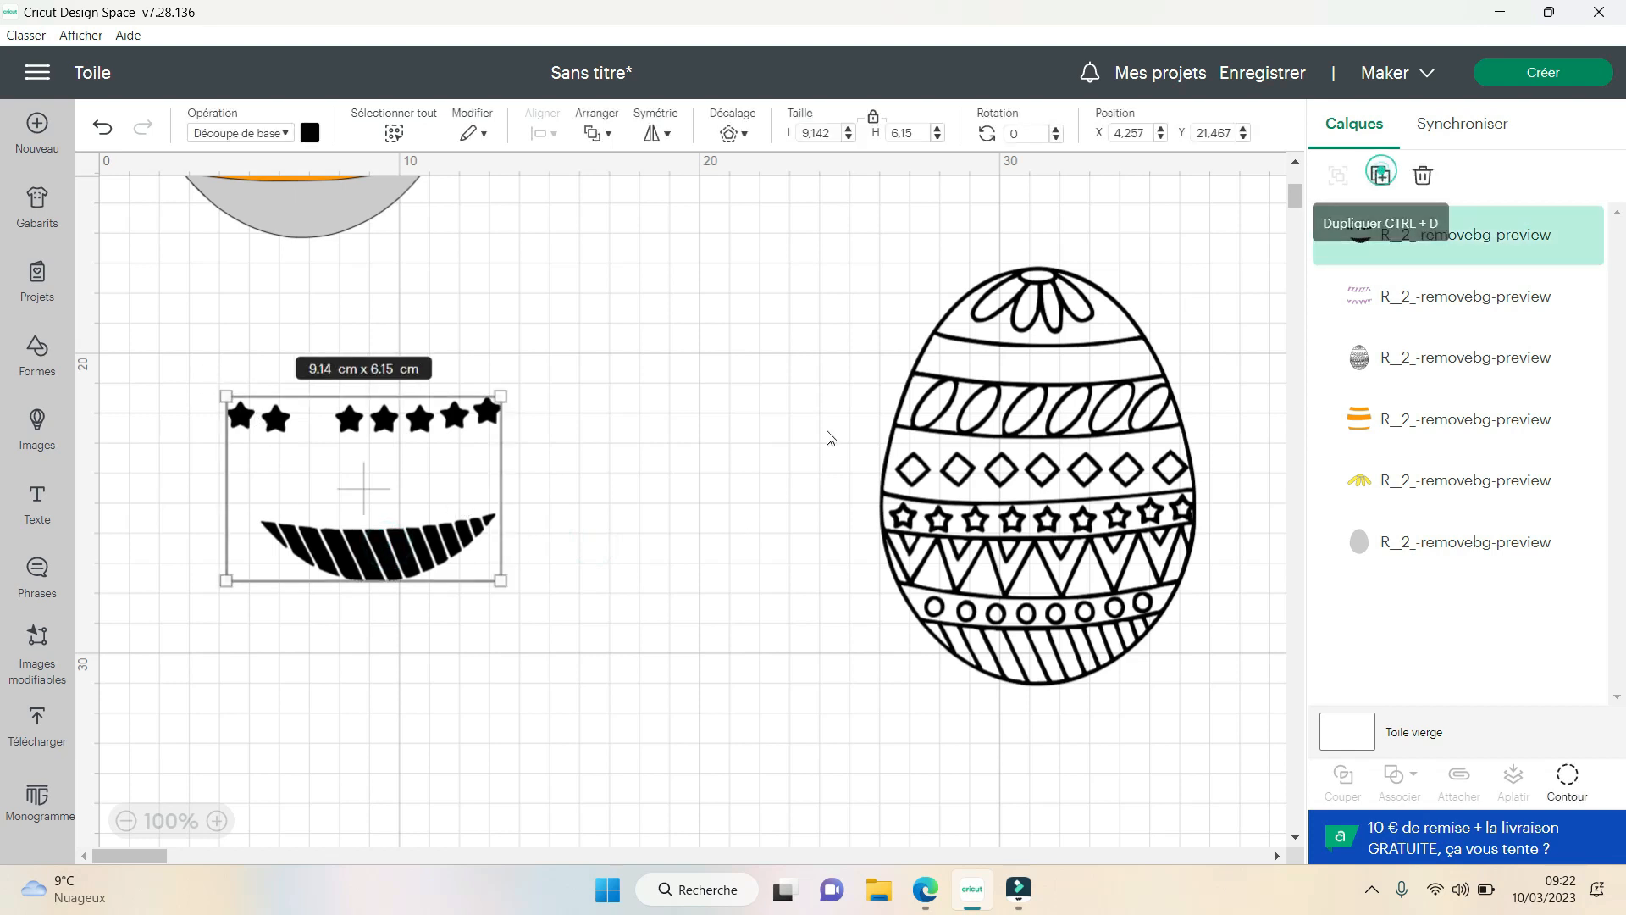
key("ctrl+d")
left_click_drag(290, 343, 655, 773)
left_click_drag(426, 561, 345, 461)
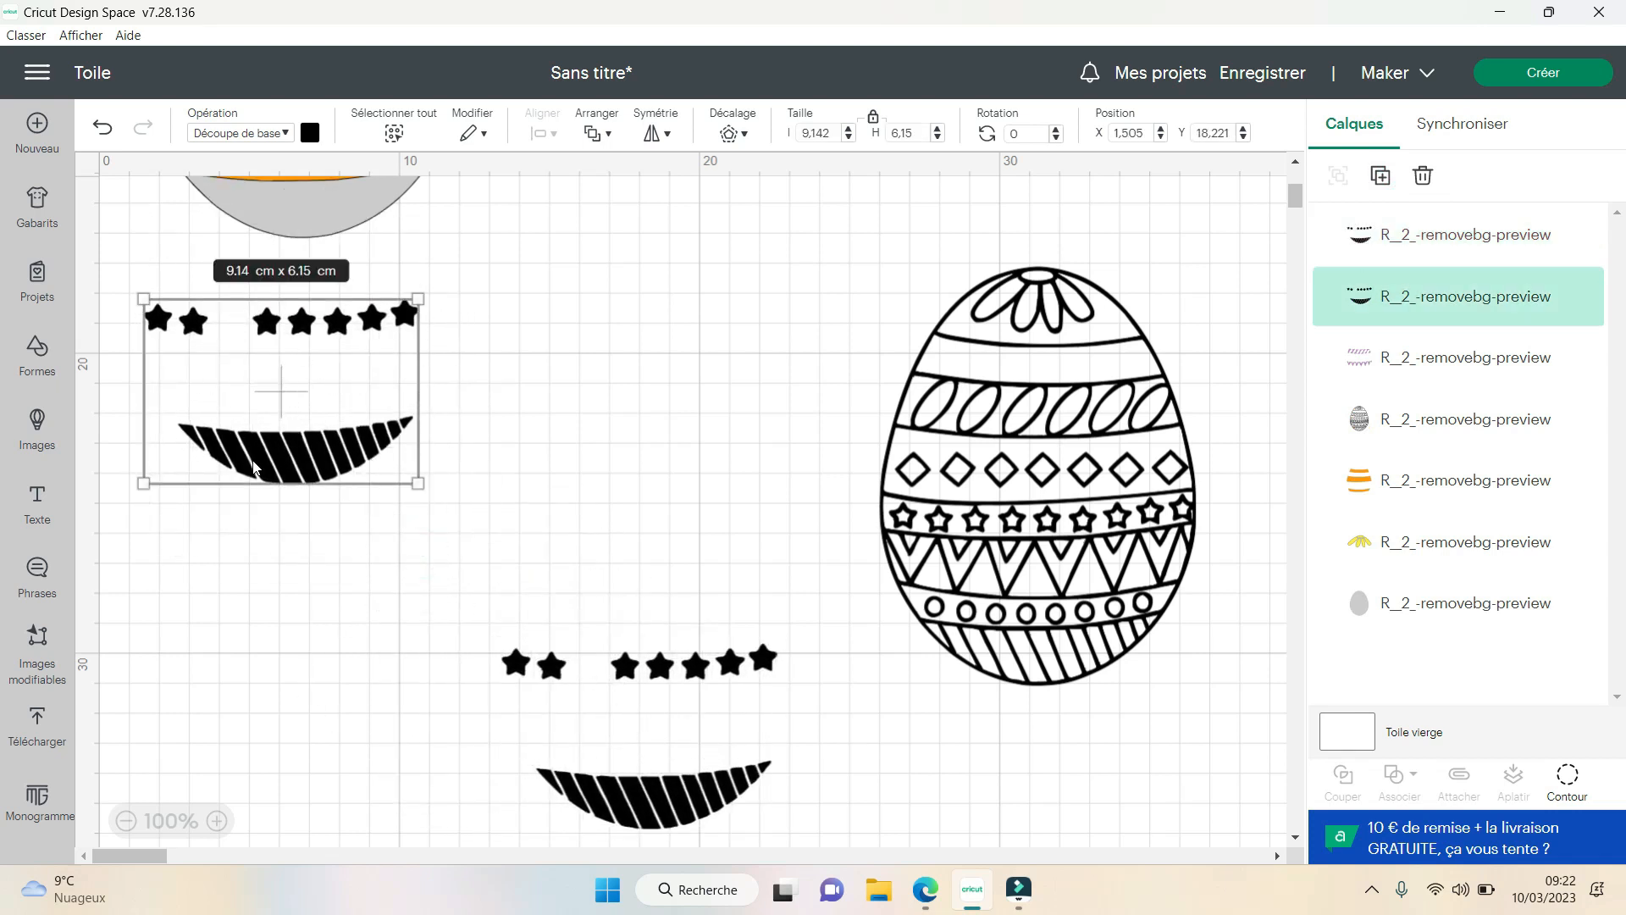
left_click_drag(686, 675, 640, 577)
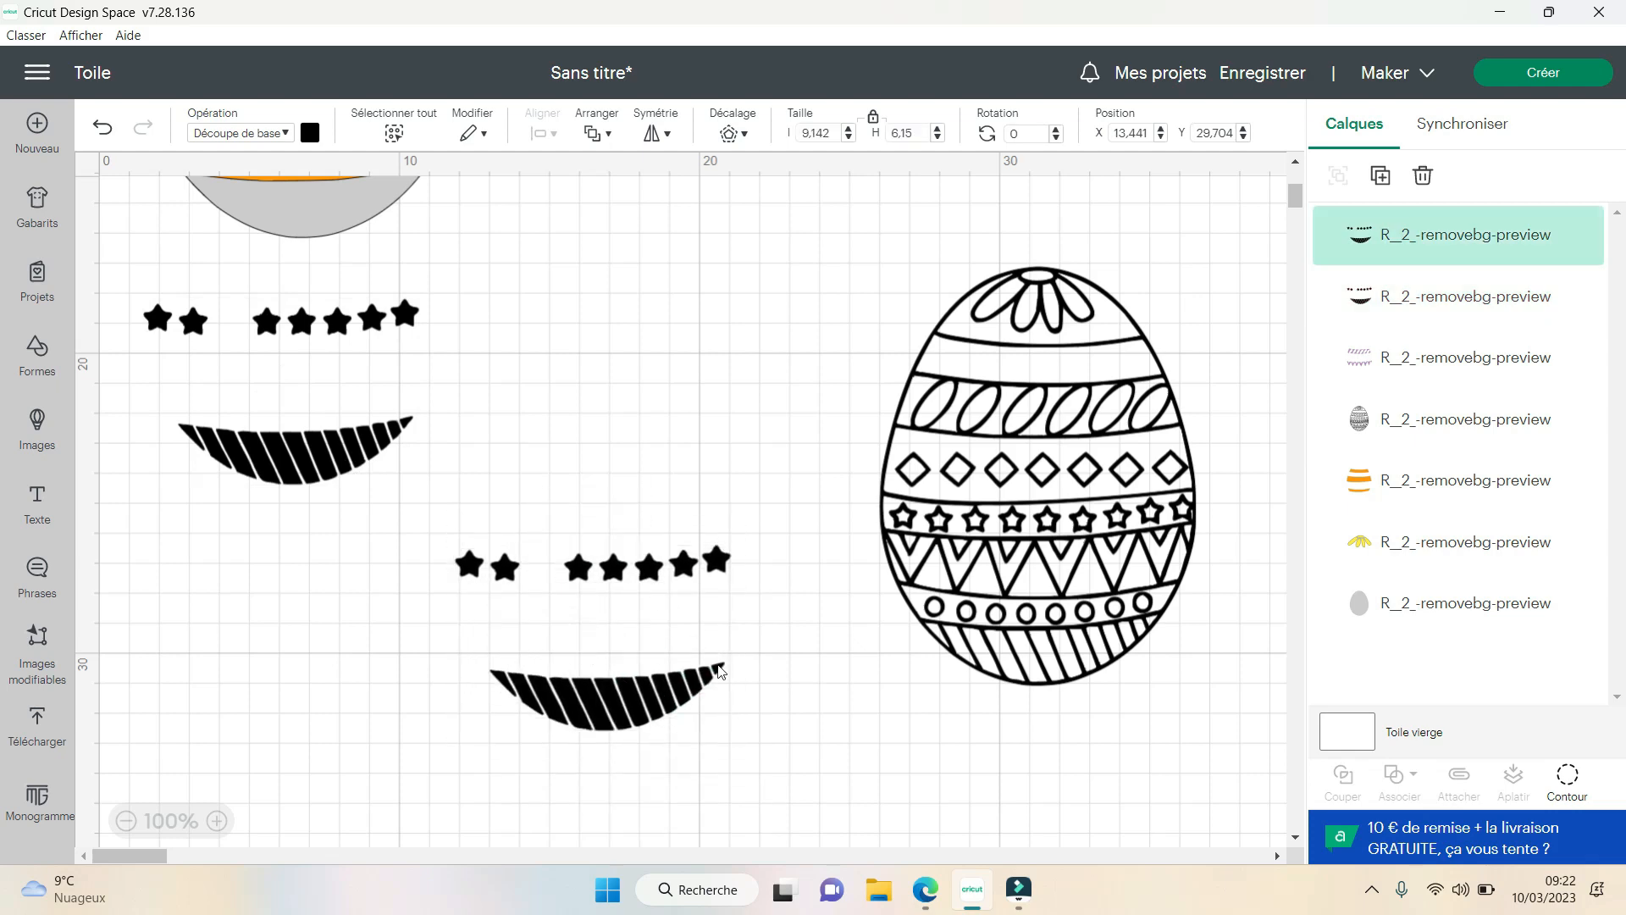
- Reduce the lower stars-and-stripes copy to a single star with Contour, hiding everything except the second star from the left
left_click(1568, 784)
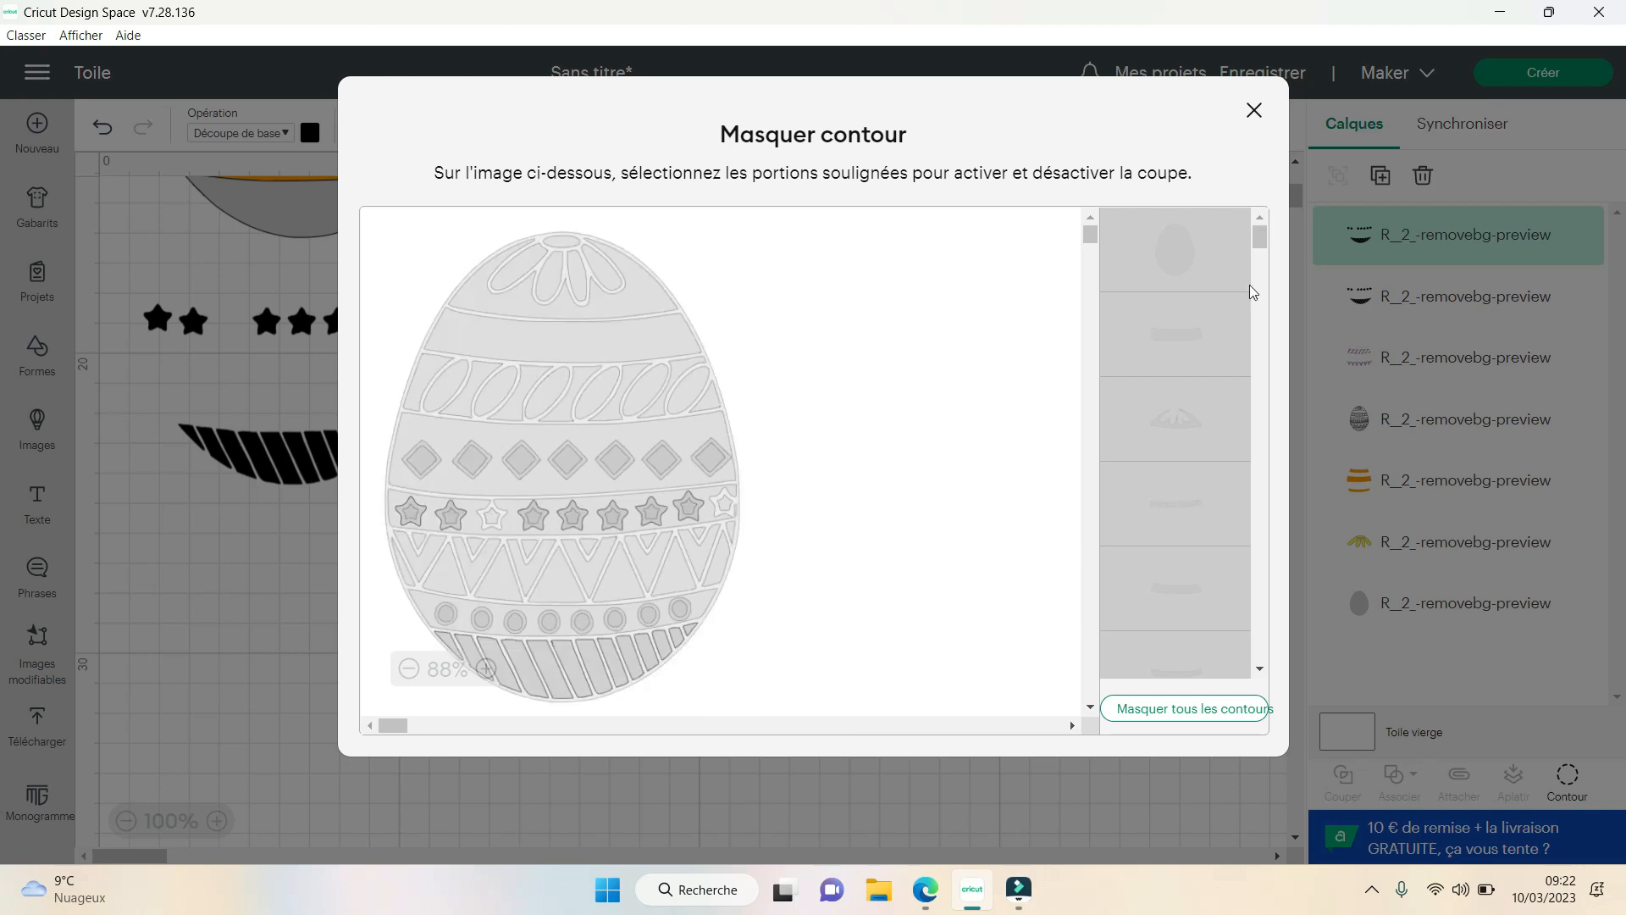
left_click(1180, 708)
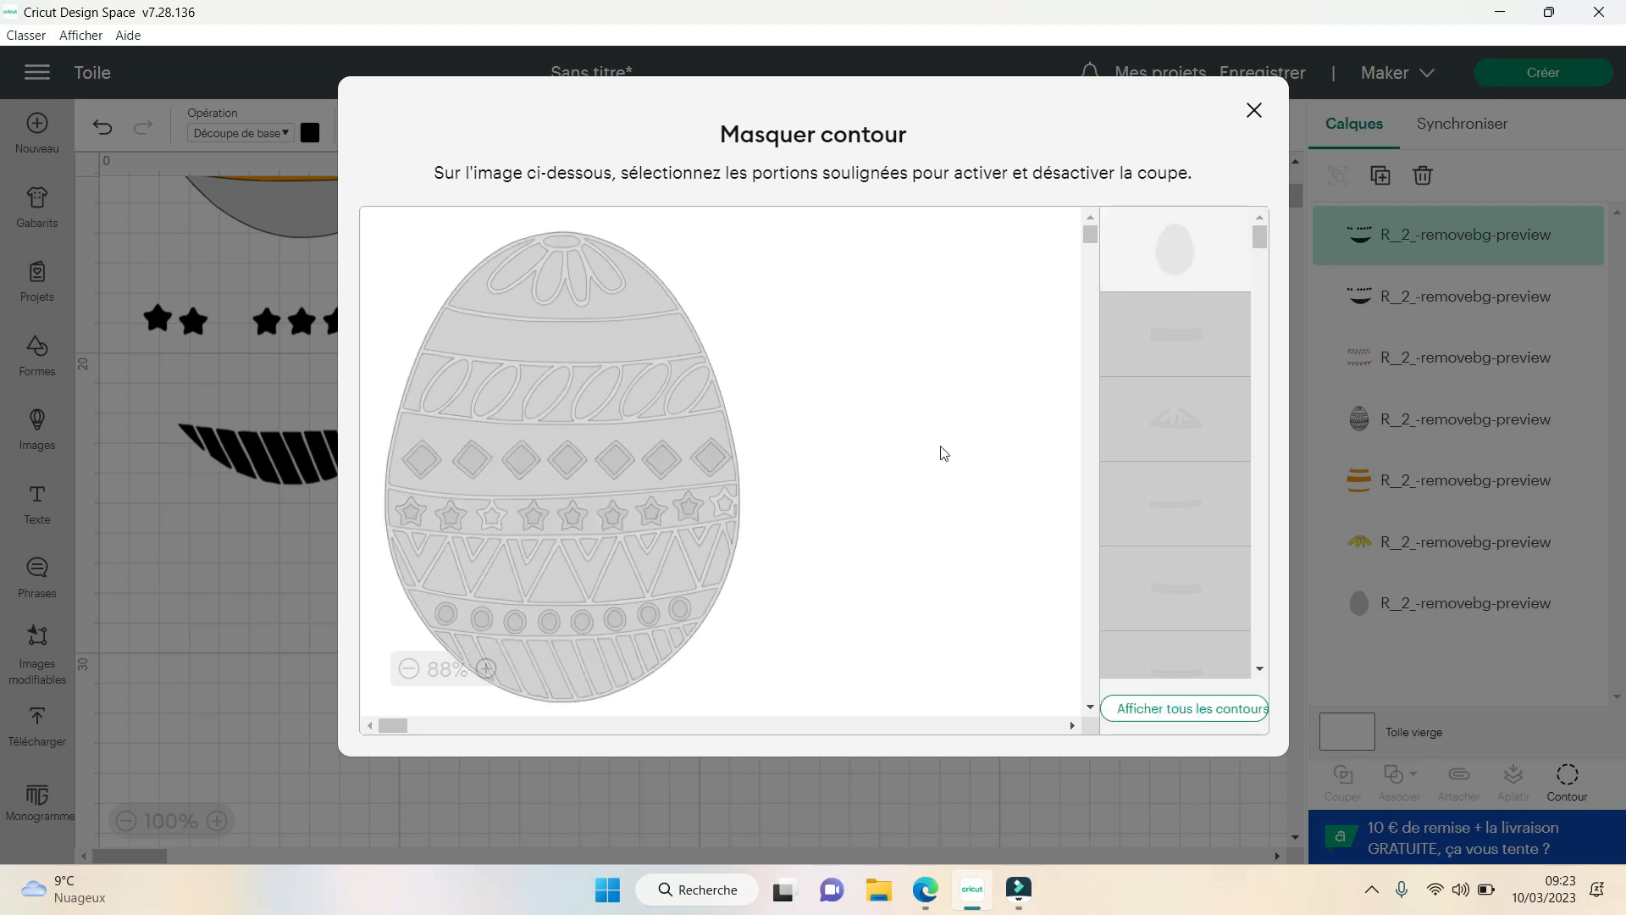
mouse_move(1261, 237)
left_mouse_down()
mouse_move(1262, 332)
mouse_move(1263, 246)
left_mouse_up()
scroll(1235, 519, "down", 5)
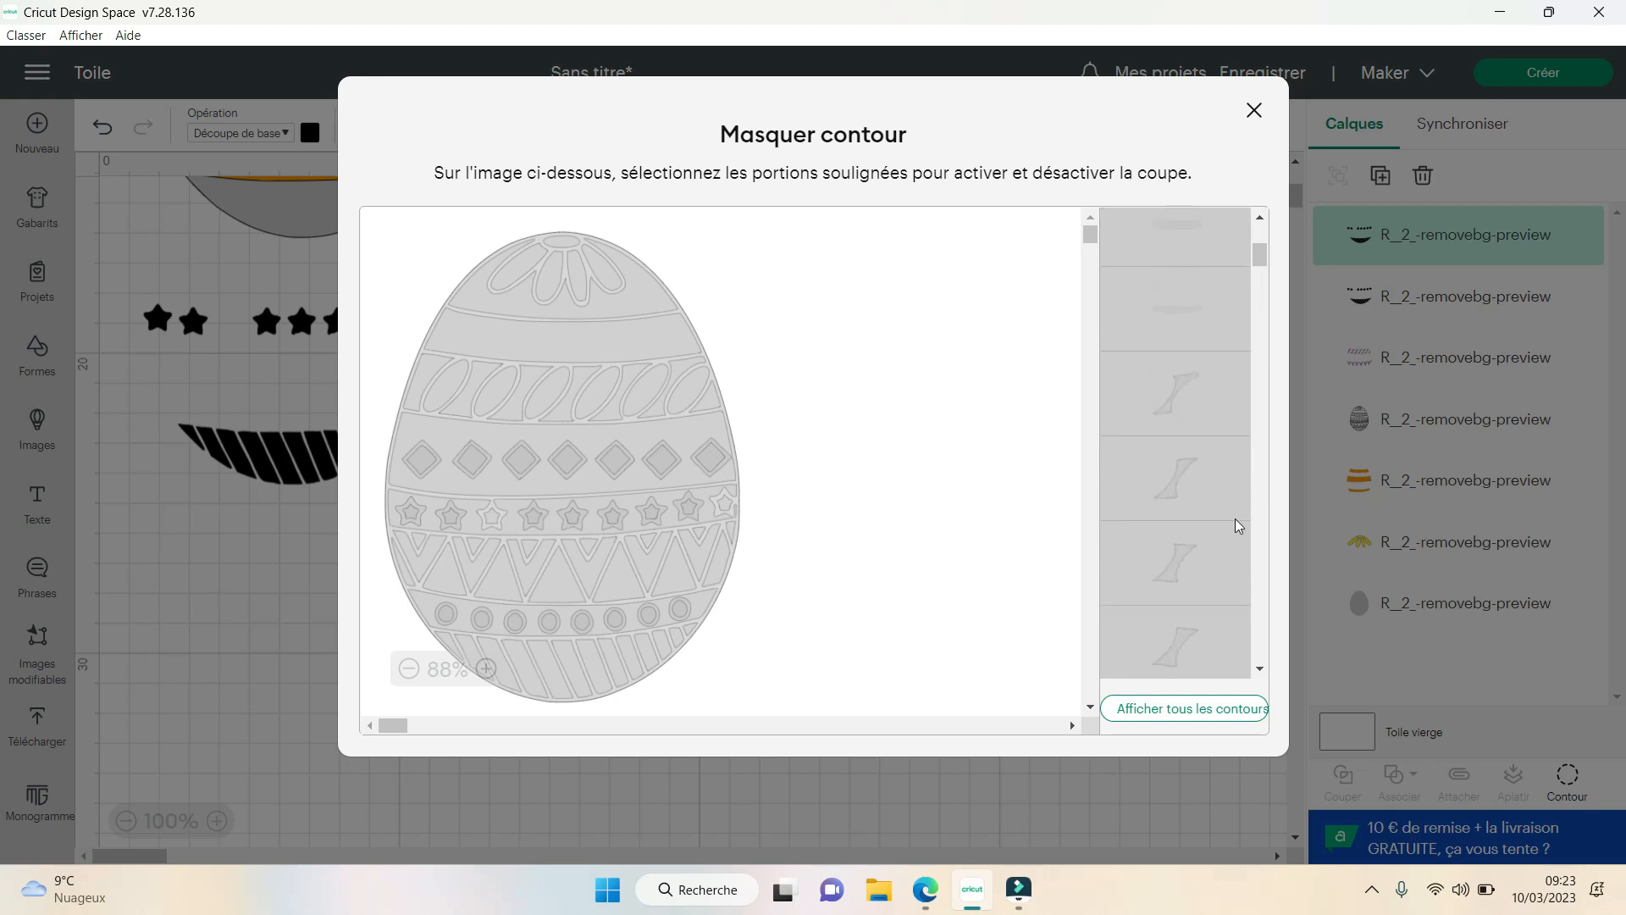
scroll(1221, 559, "down", 5)
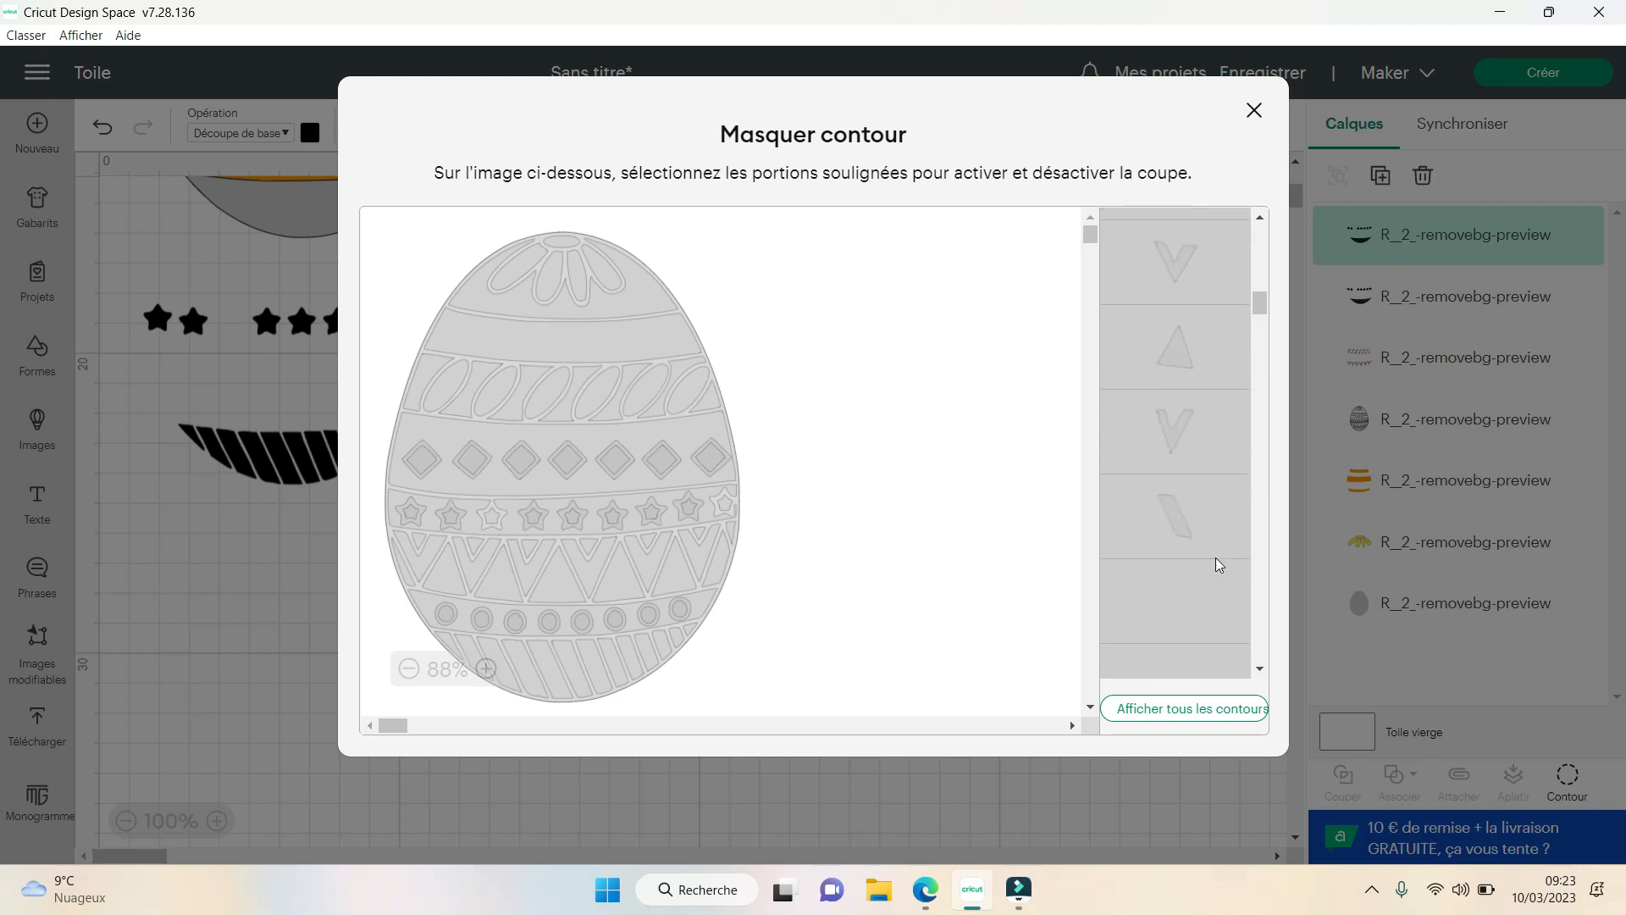
scroll(1207, 559, "down", 5)
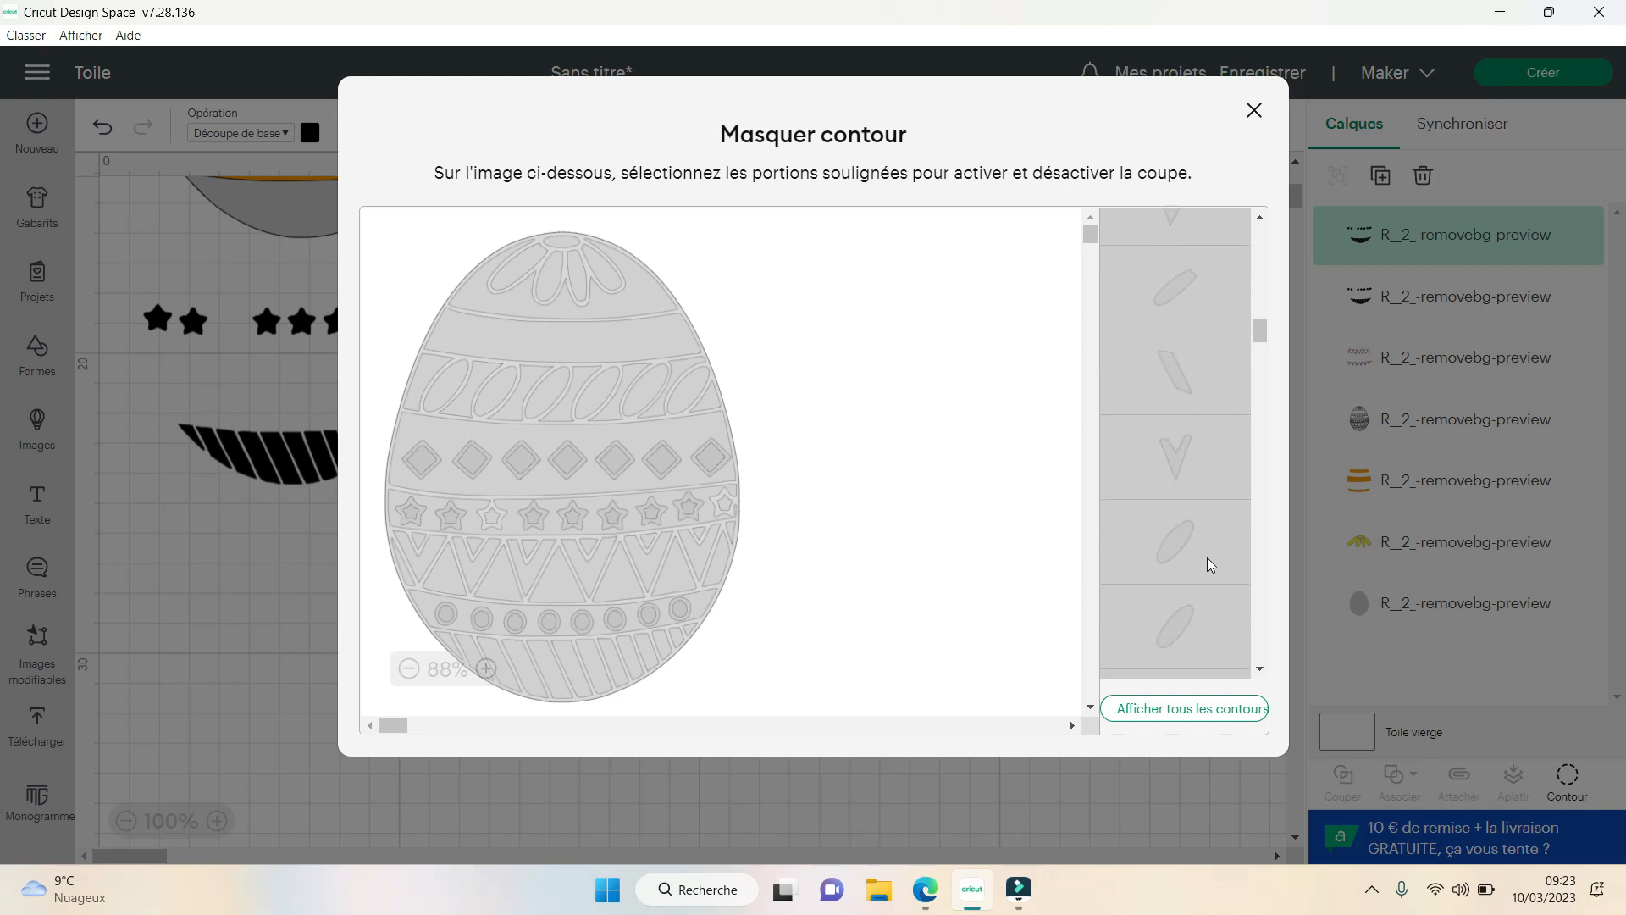
scroll(1207, 554, "down", 5)
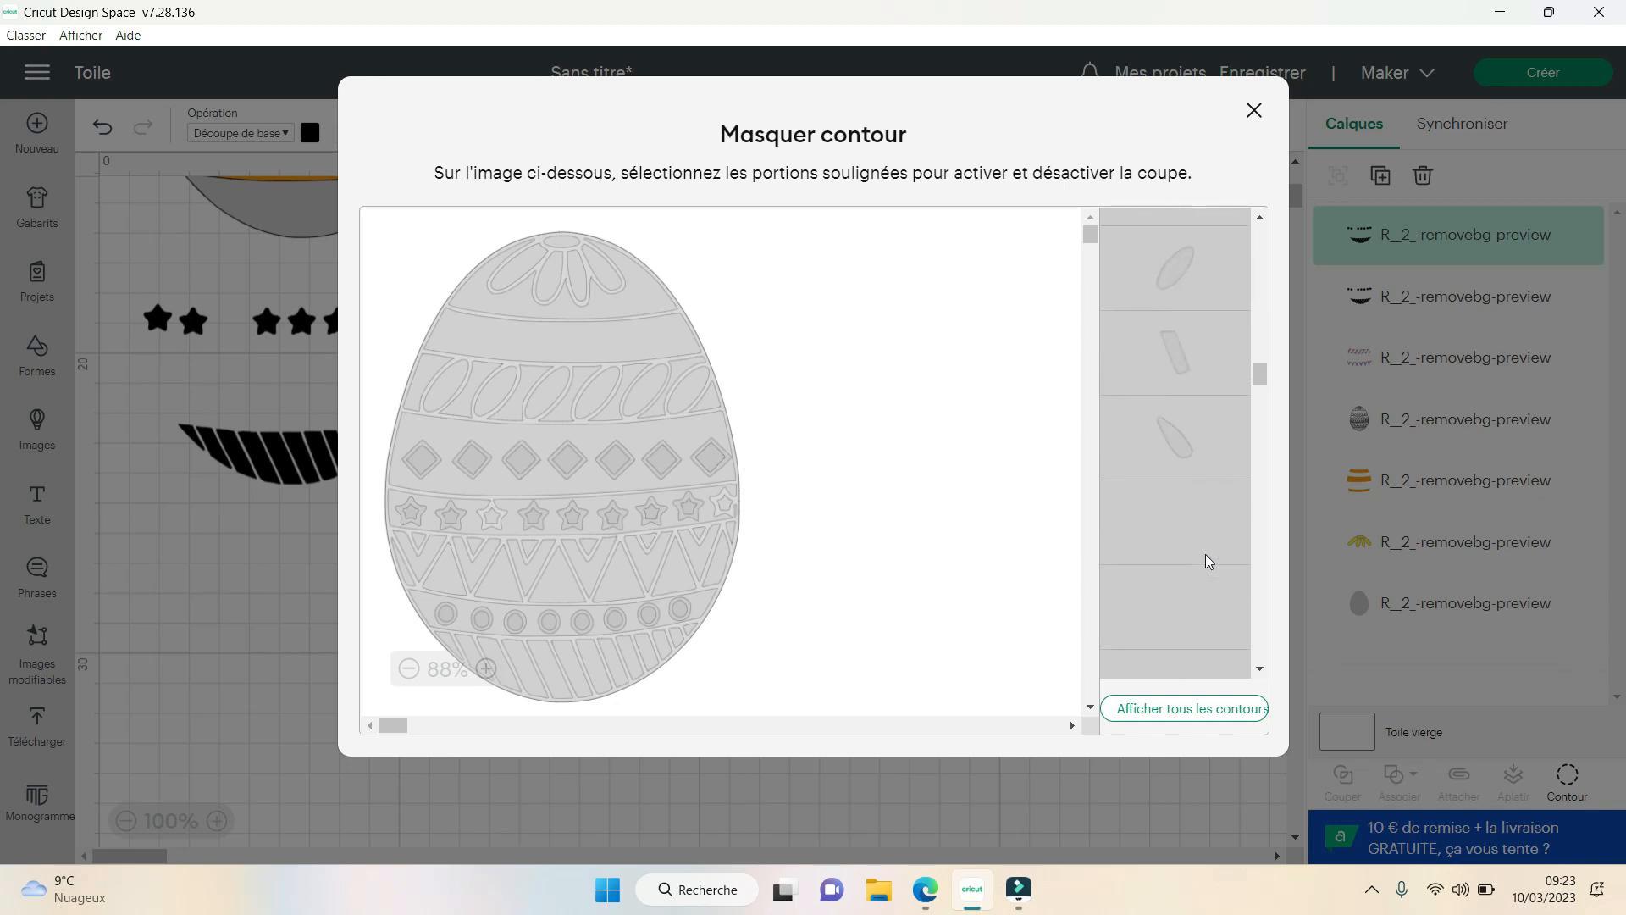
scroll(1207, 559, "down", 5)
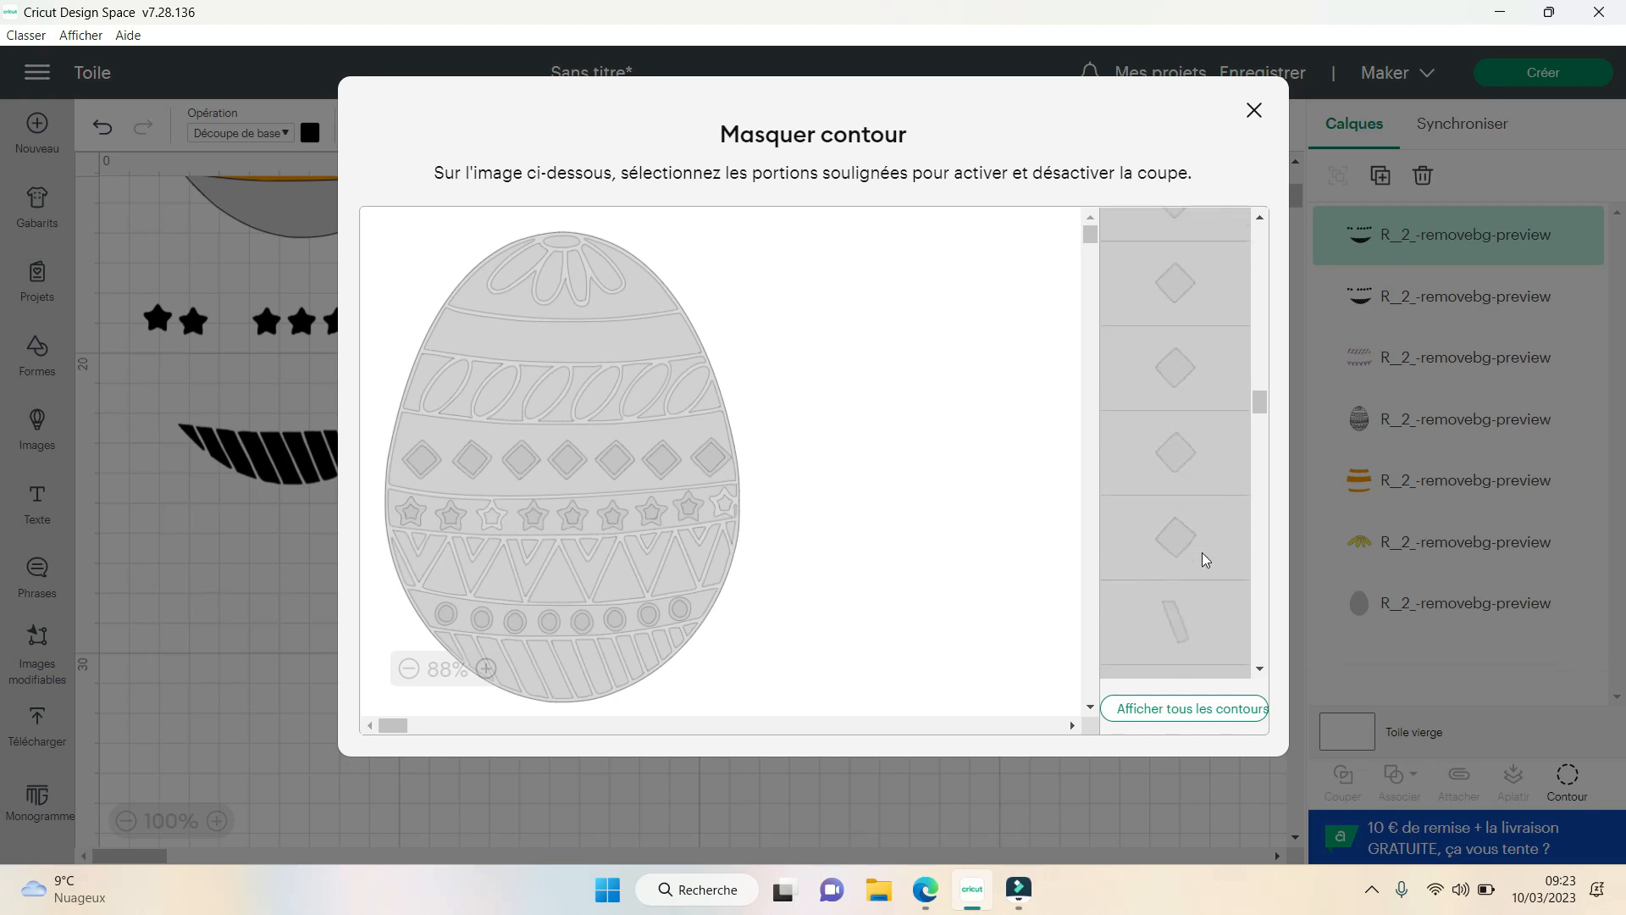
scroll(1205, 555, "down", 1)
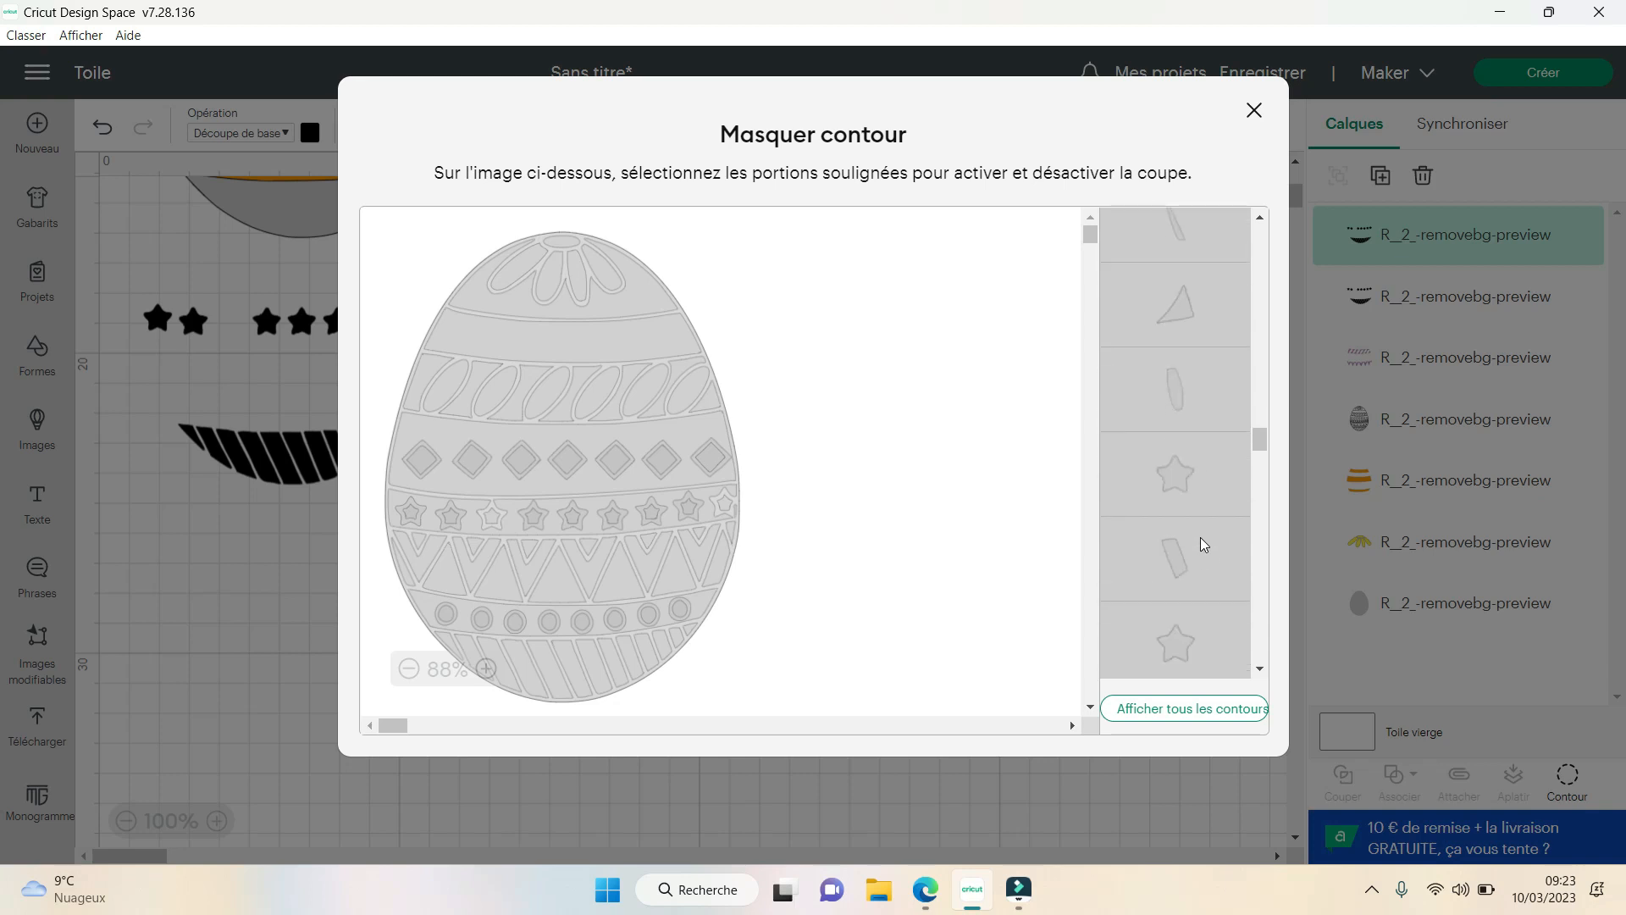
left_click(1196, 475)
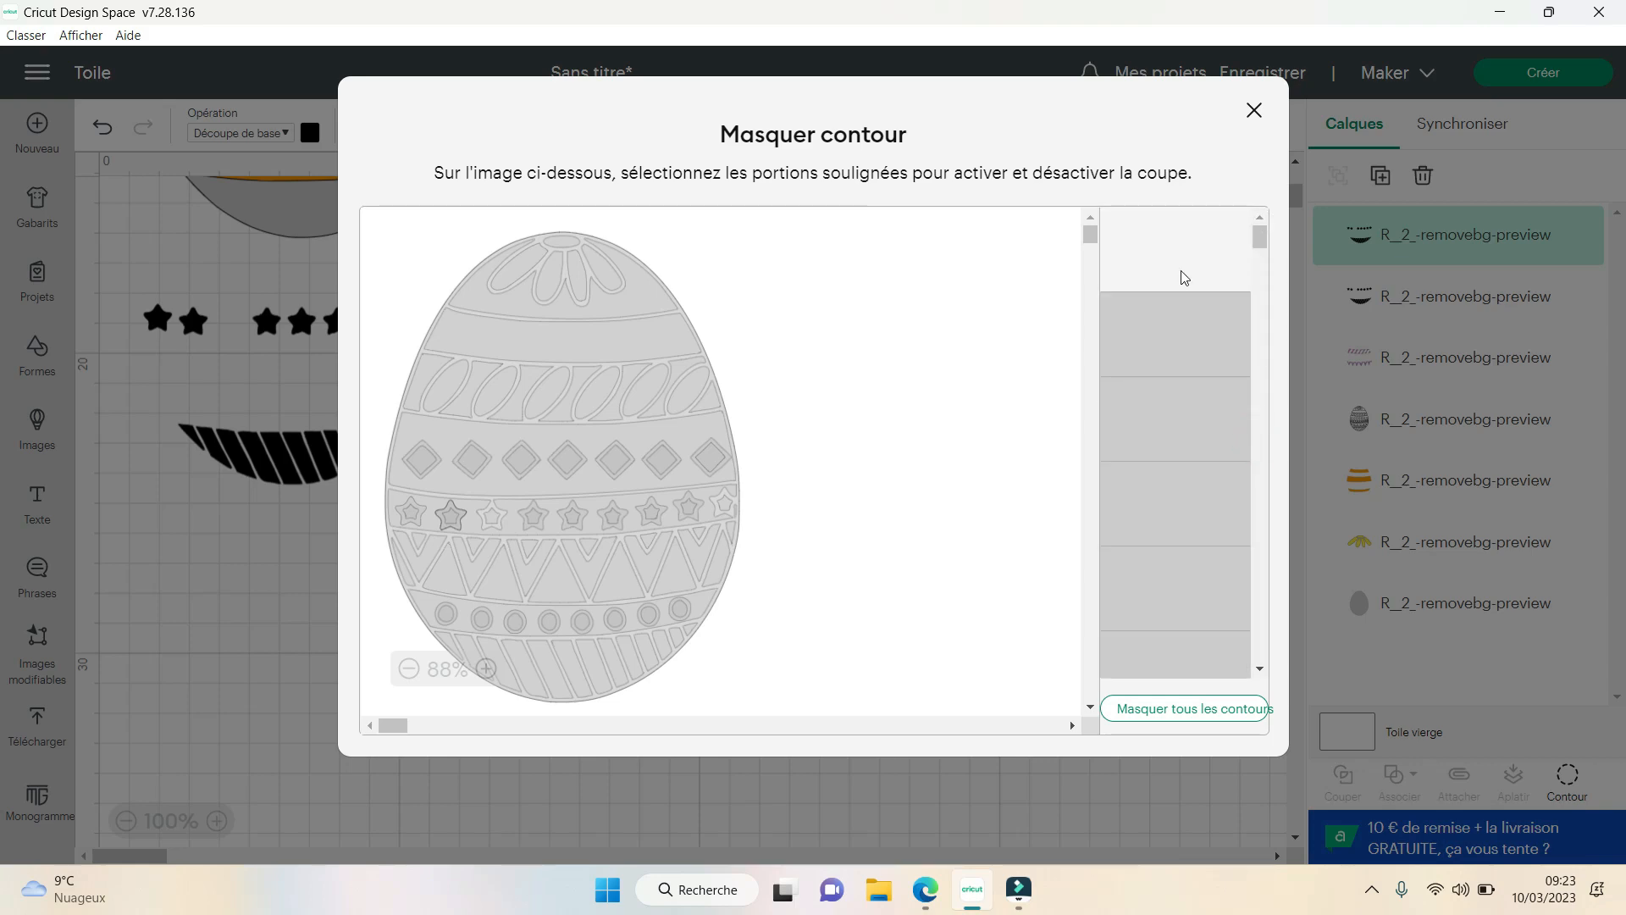
left_click(1196, 259)
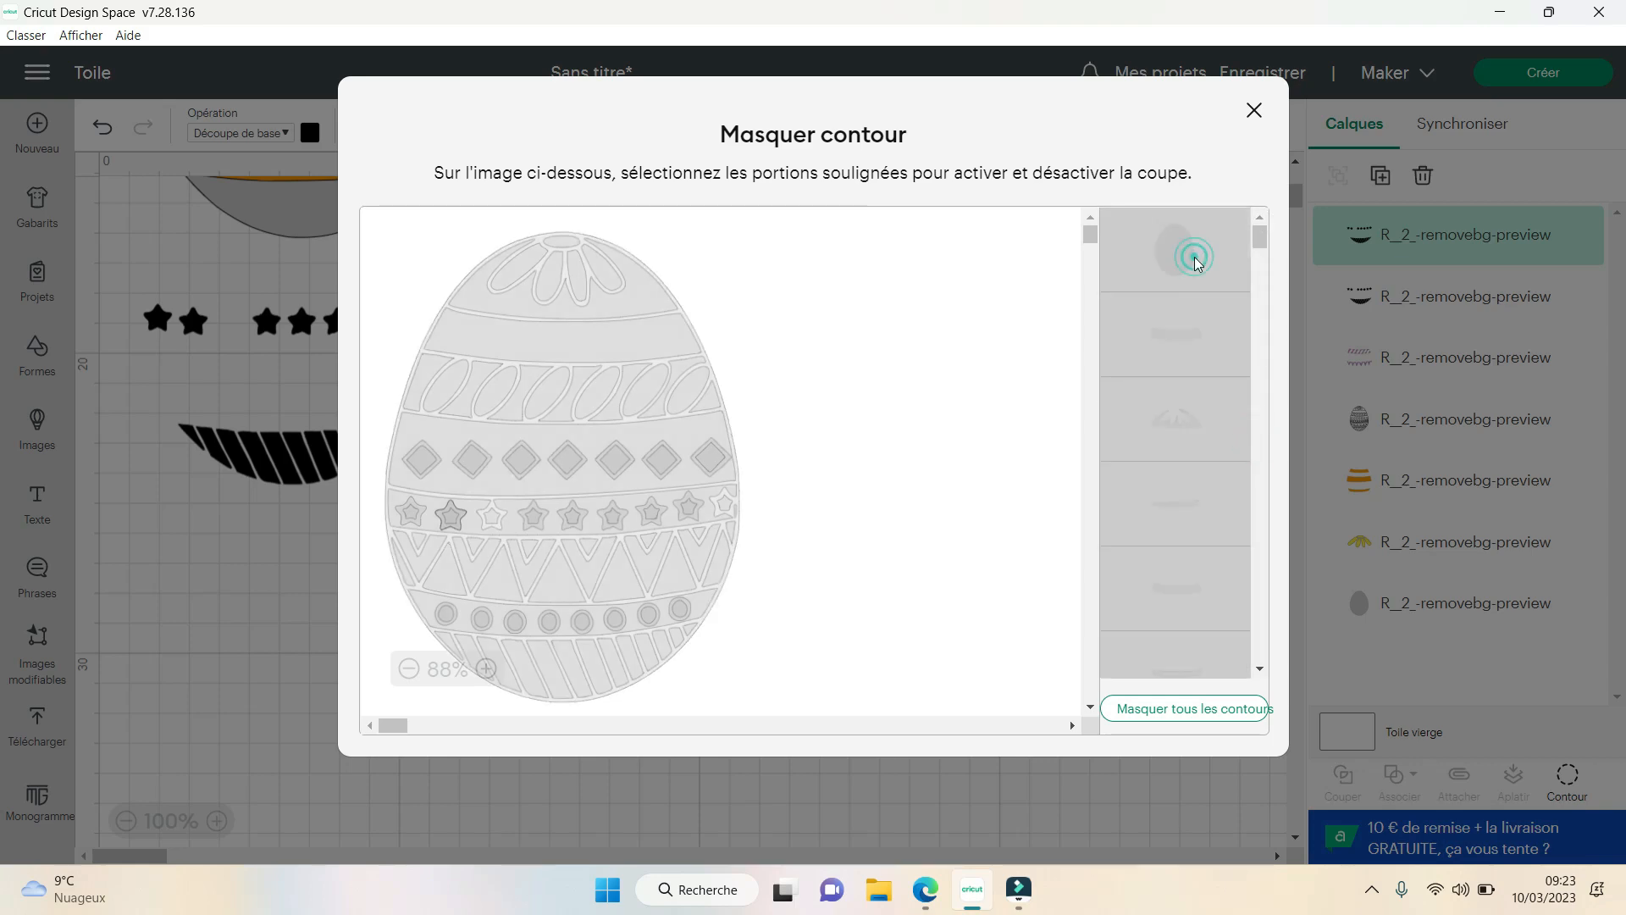
left_click(1254, 110)
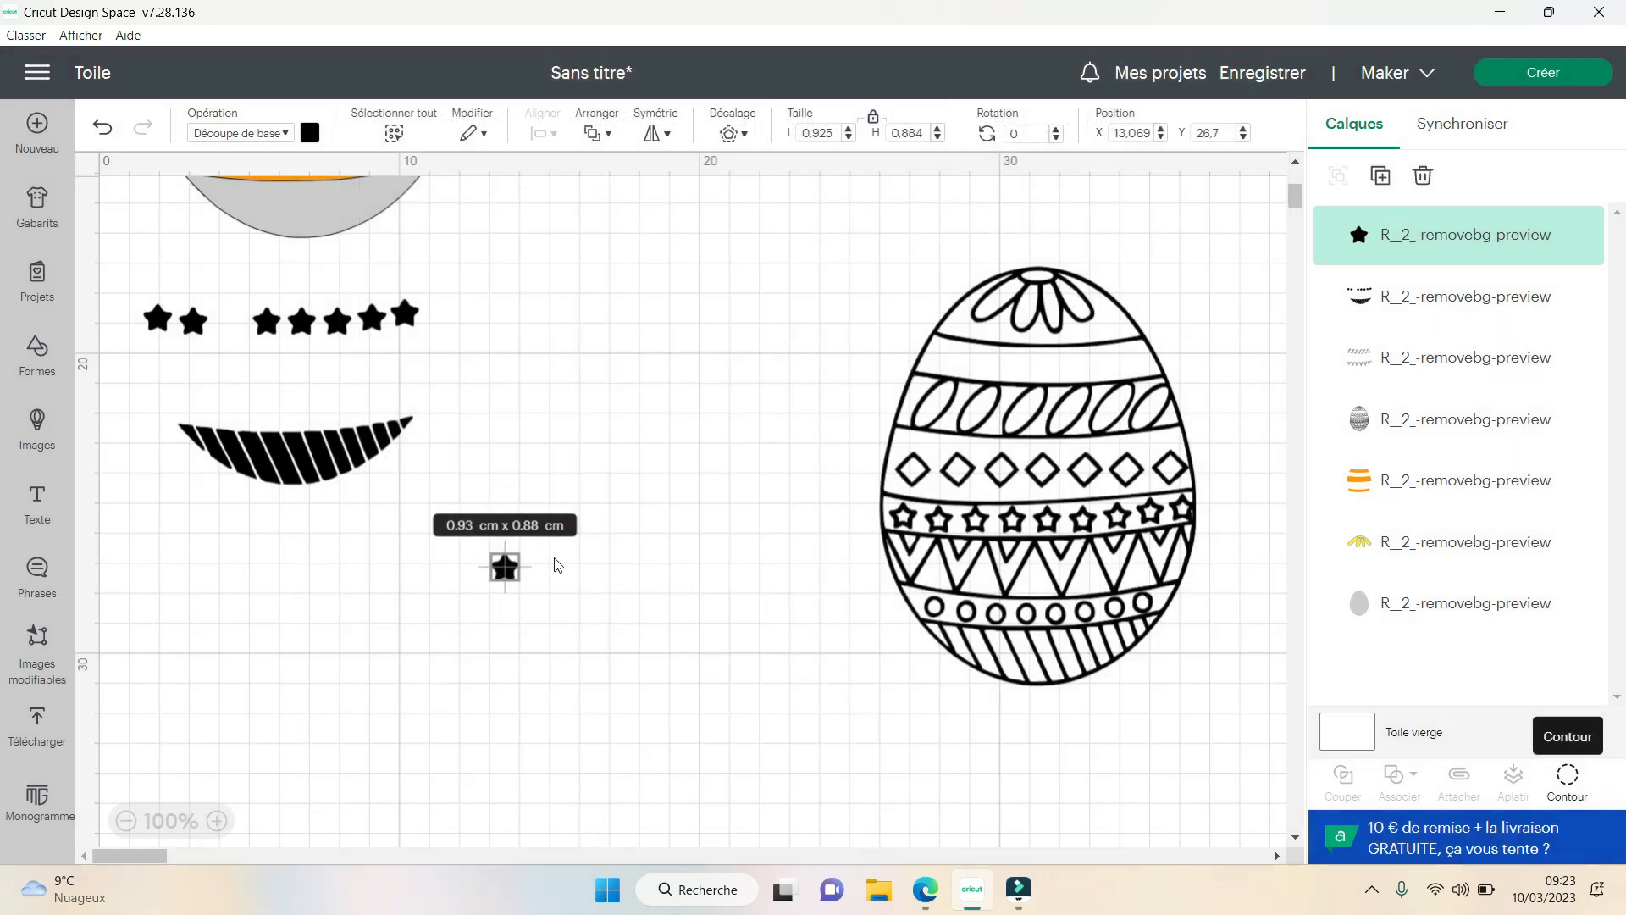
- Move the single star aside, then recolour the stars-and-stripes layer light green and position it on the coloured egg
left_click_drag(507, 567, 579, 504)
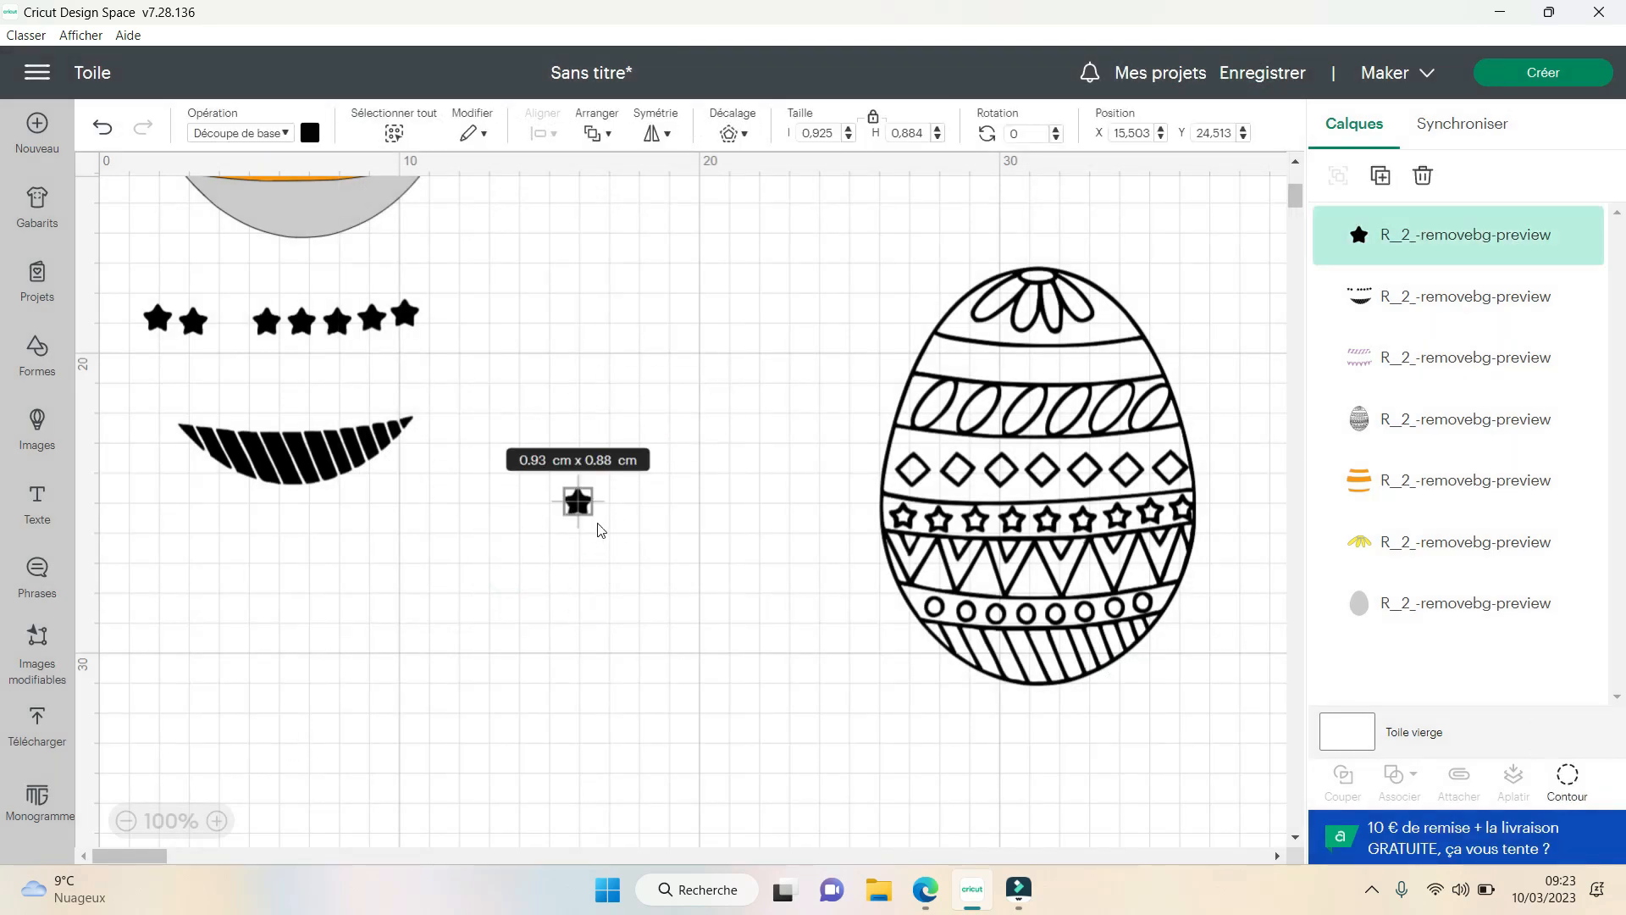
scroll(430, 639, "up", 1)
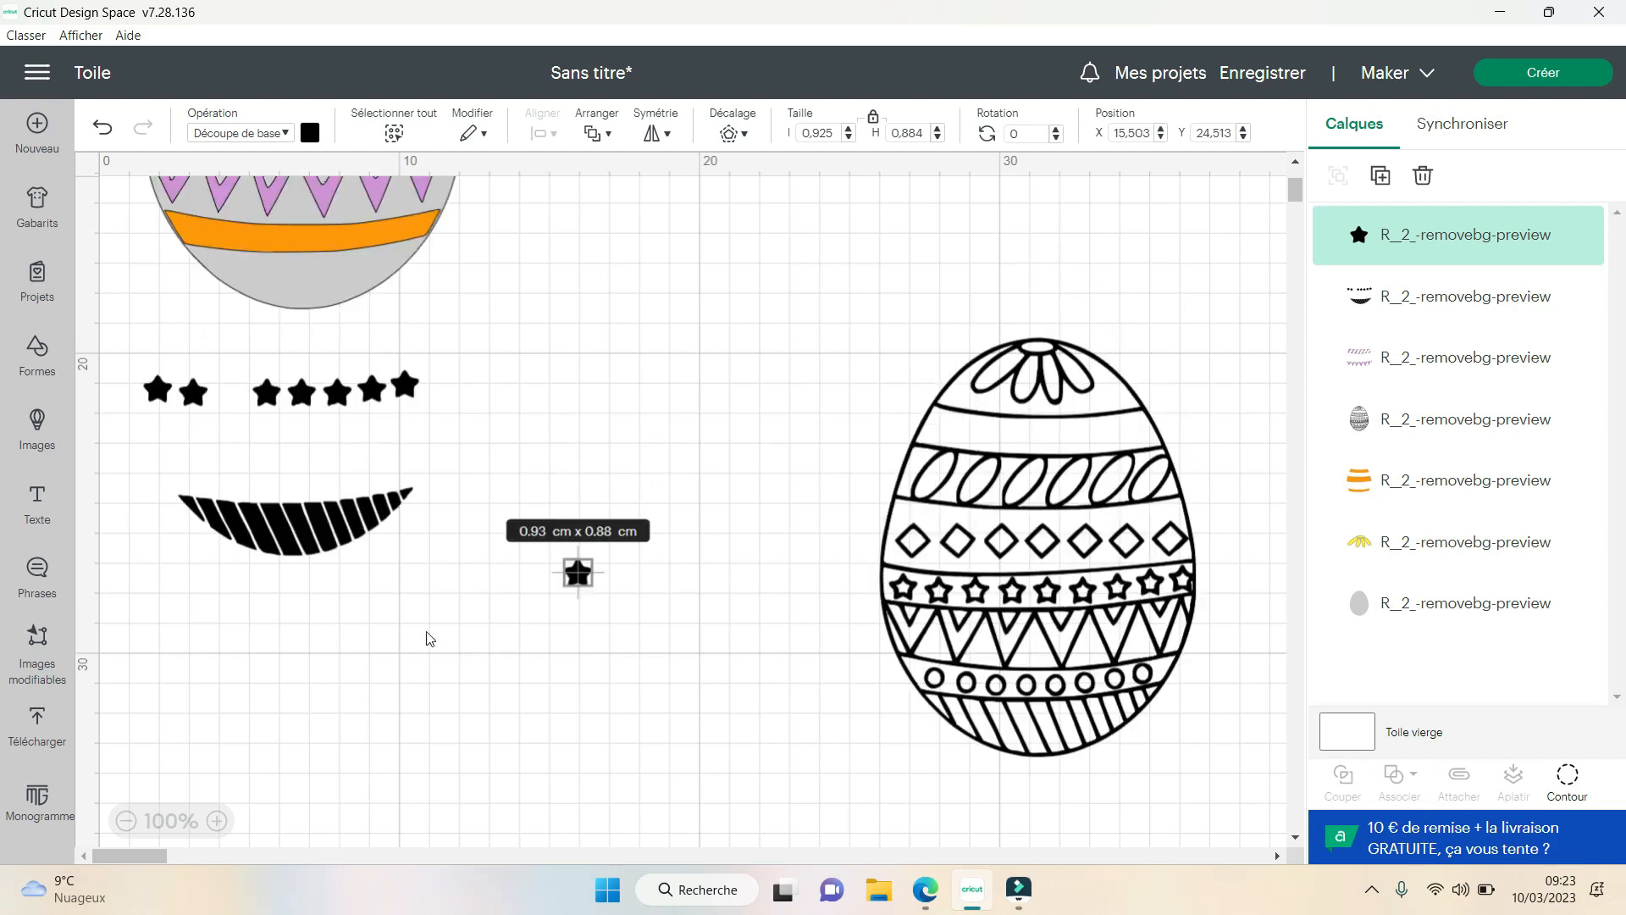
scroll(364, 643, "up", 3)
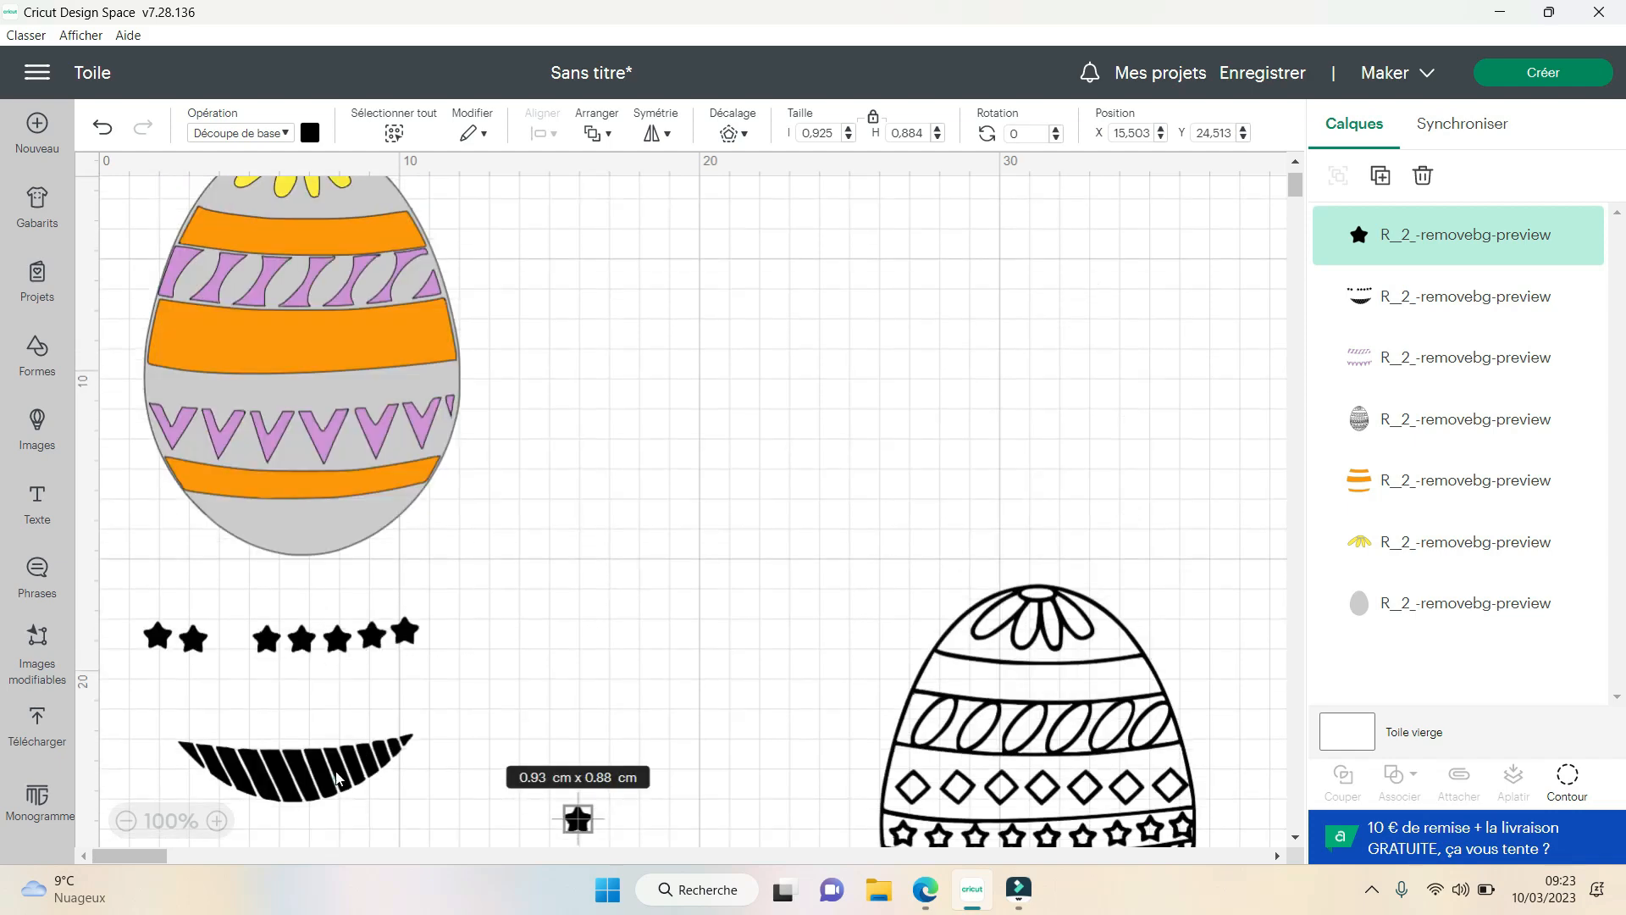
left_click_drag(338, 778, 386, 756)
left_click(310, 134)
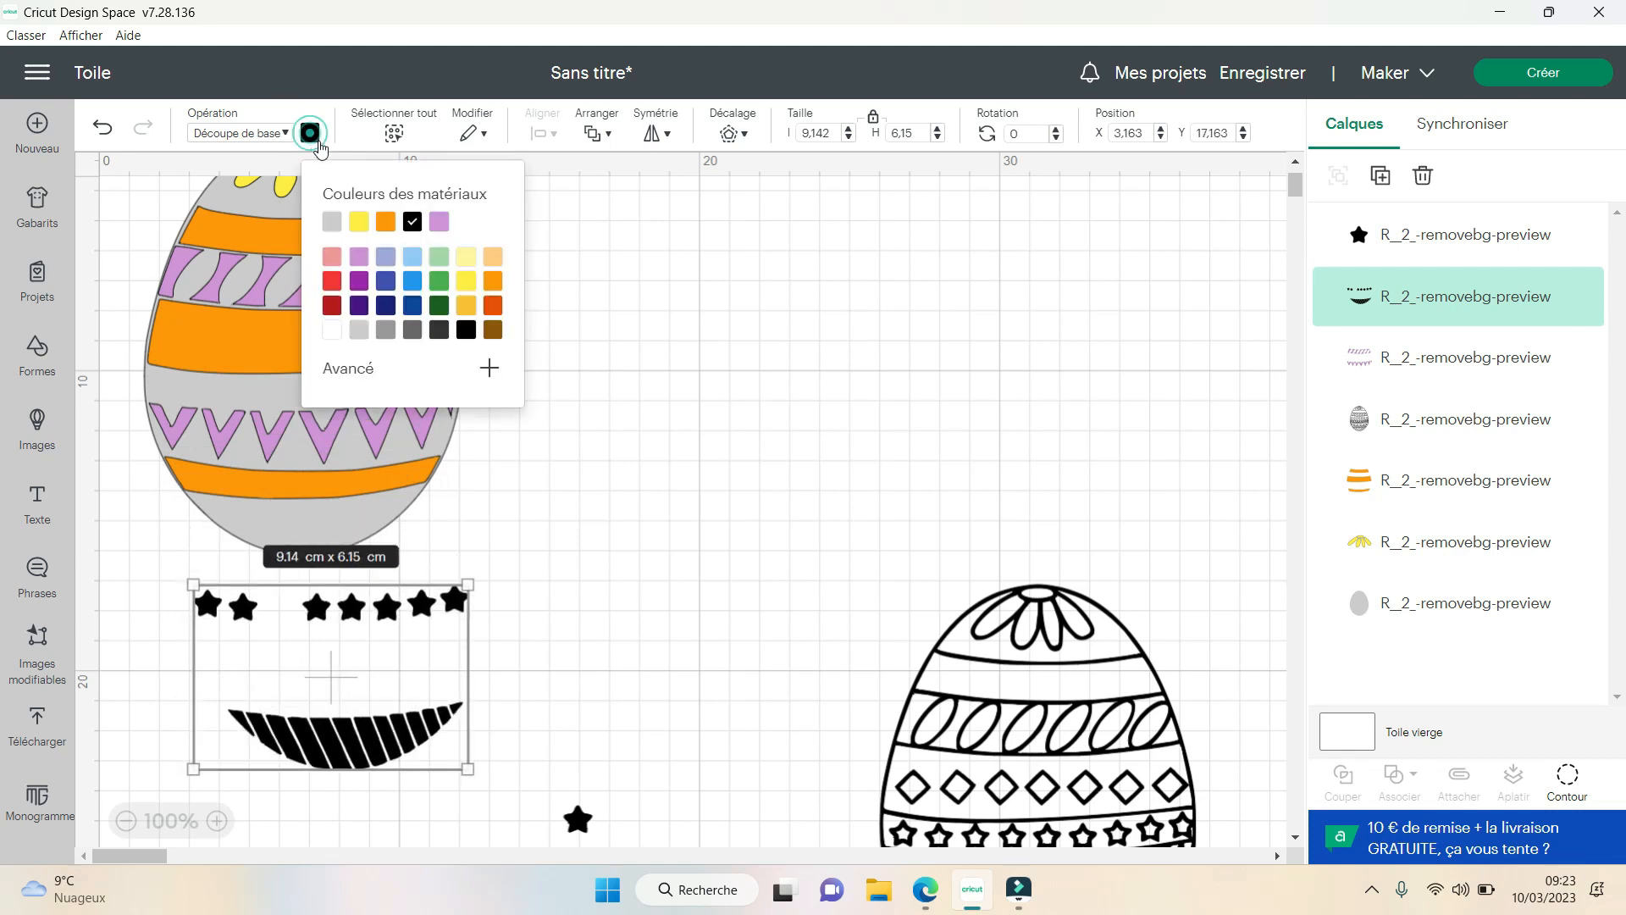
left_click(443, 257)
left_click(599, 631)
left_click_drag(392, 733, 353, 516)
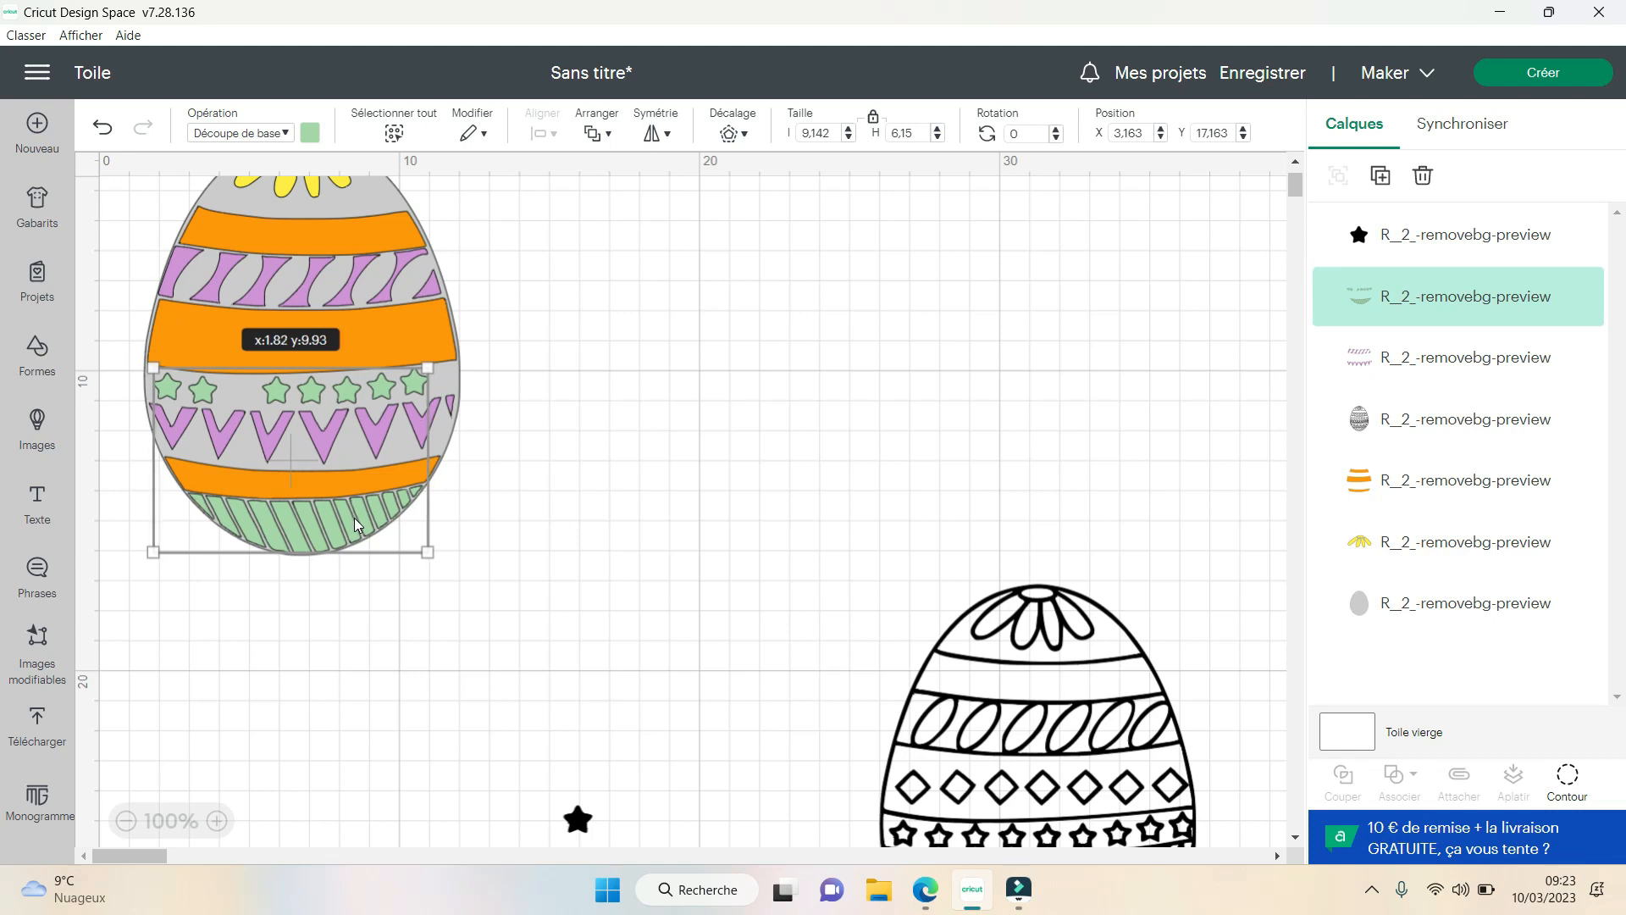
left_click(601, 684)
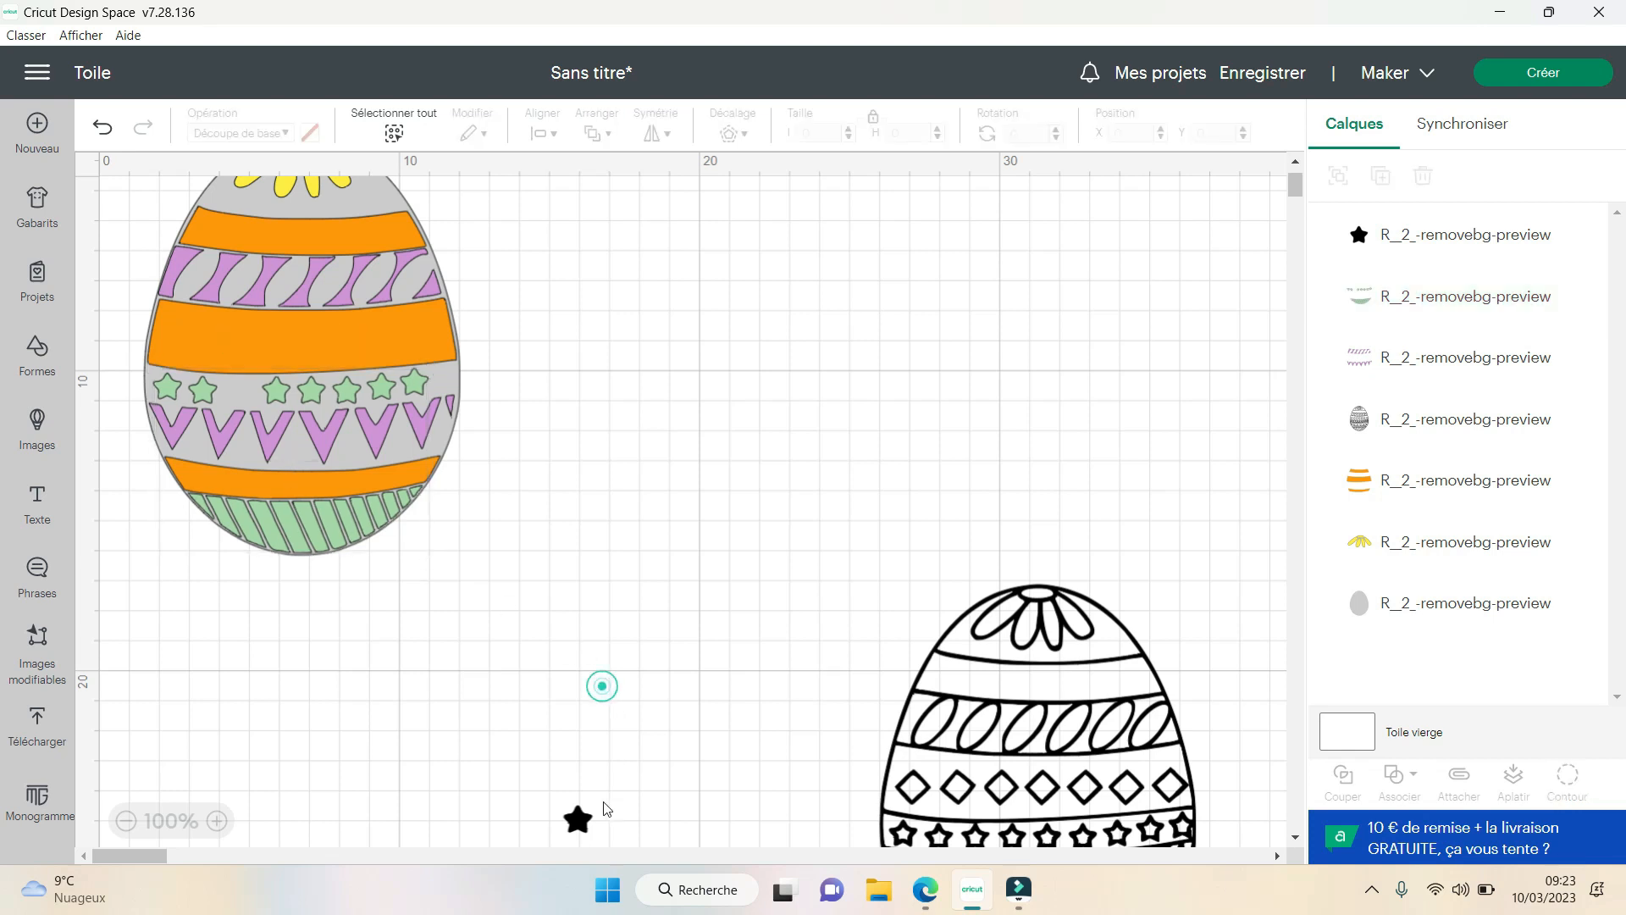
- Duplicate the single black star and place both stars in the empty area beside the coloured egg
left_click(579, 818)
left_click_drag(581, 819, 639, 468)
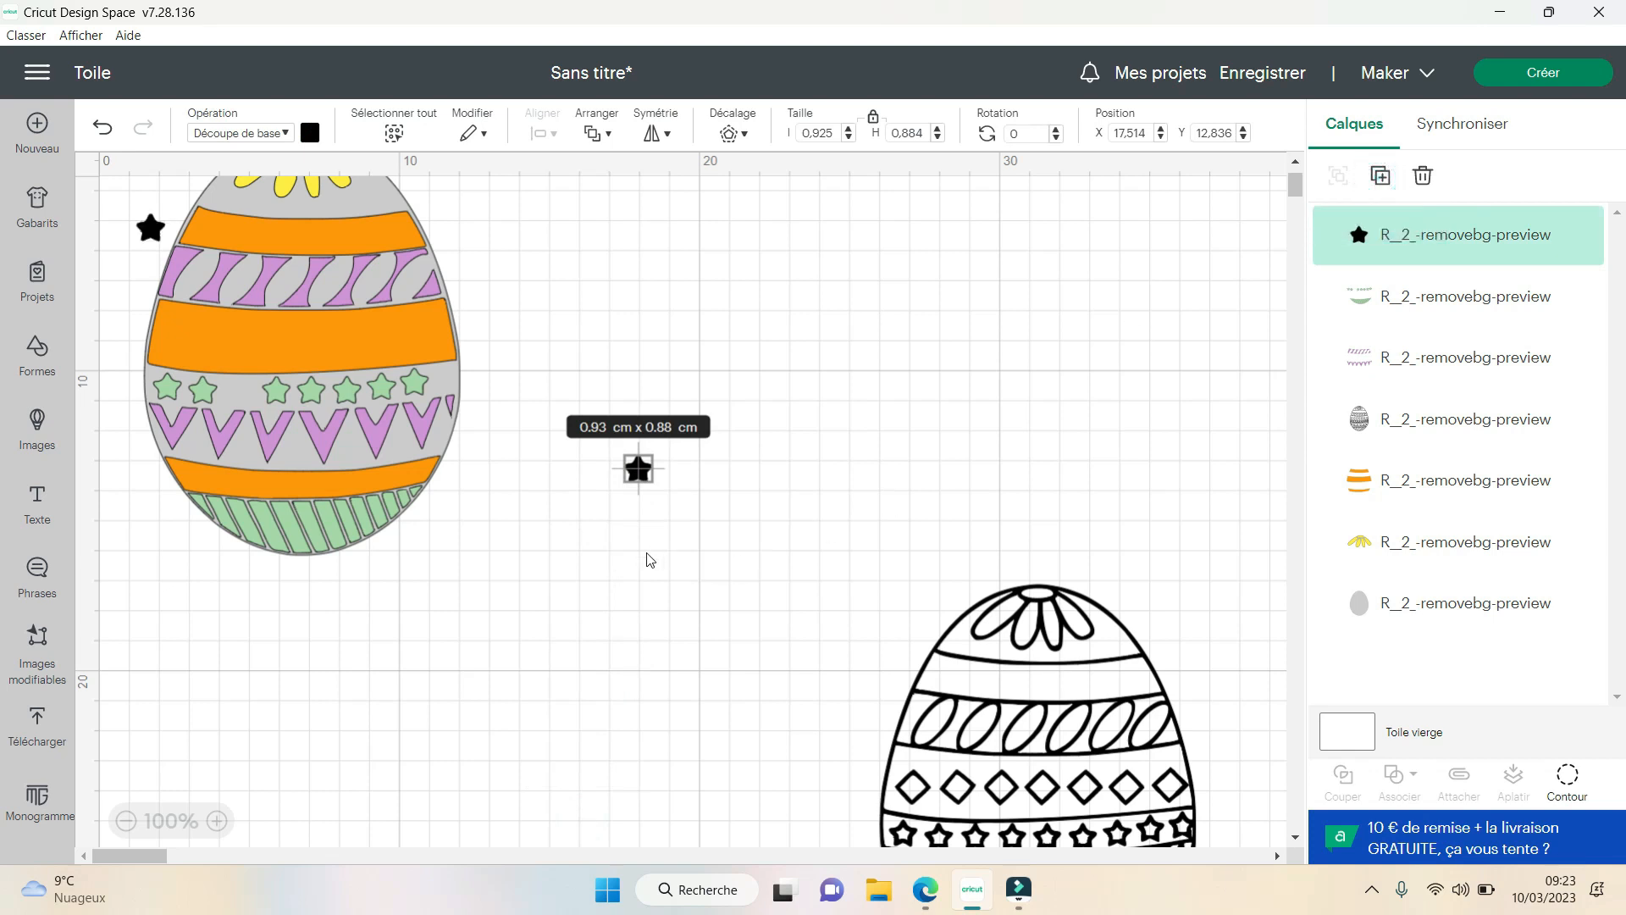
left_click_drag(150, 224, 678, 346)
- Colour both loose black stars the same light green as the stars on the egg
left_click(310, 132)
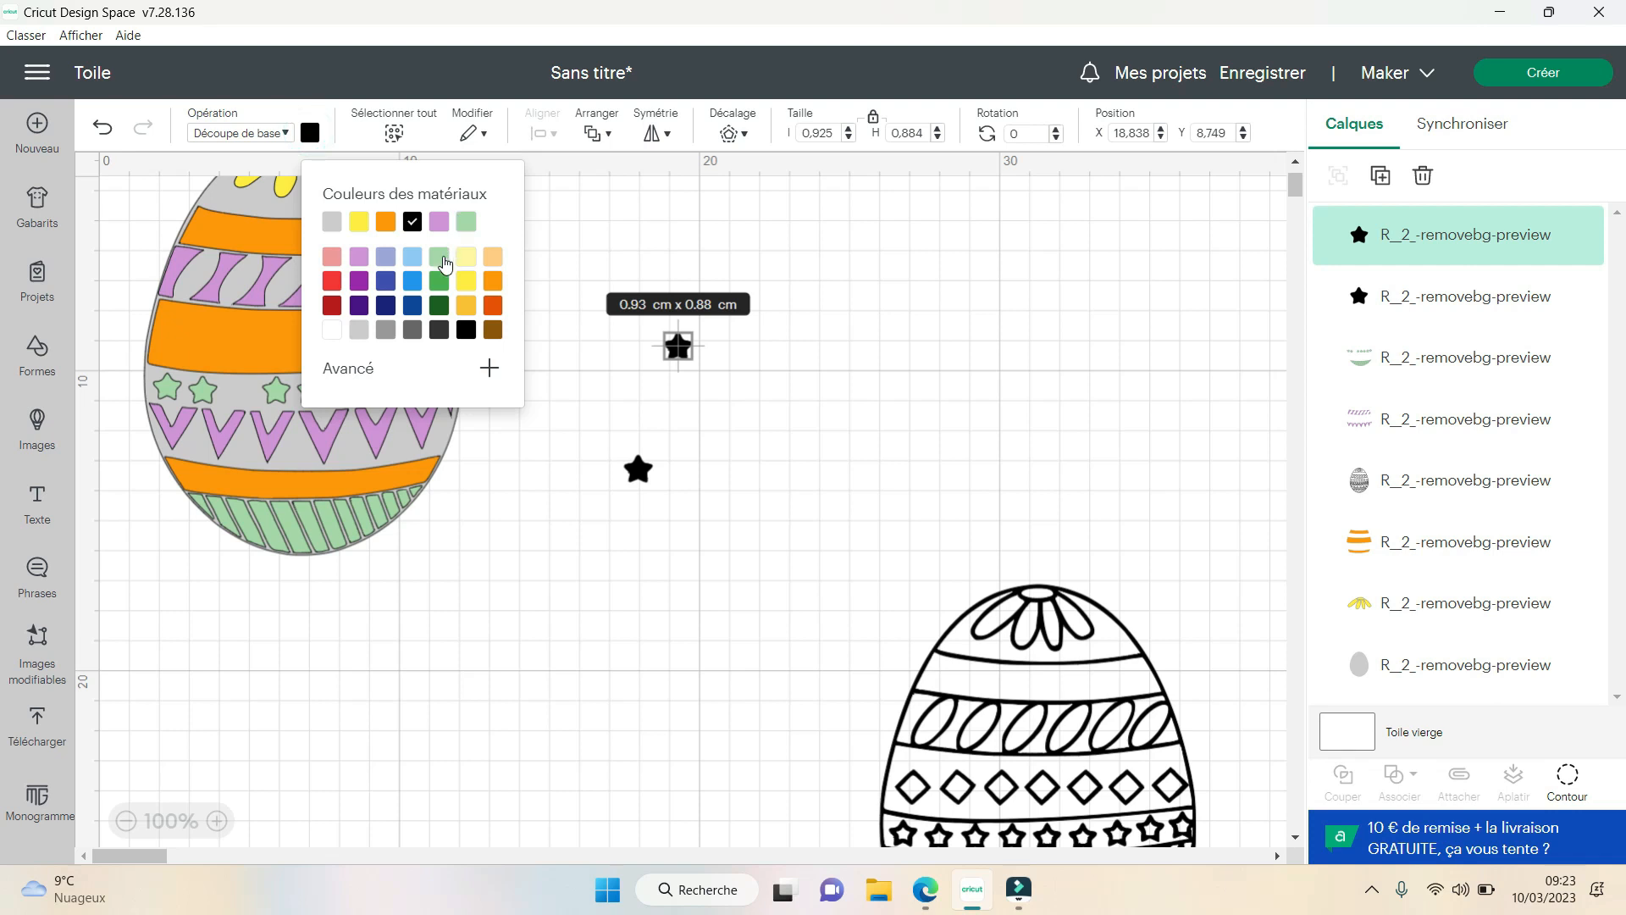
left_click(464, 222)
left_click(639, 469)
left_click(311, 133)
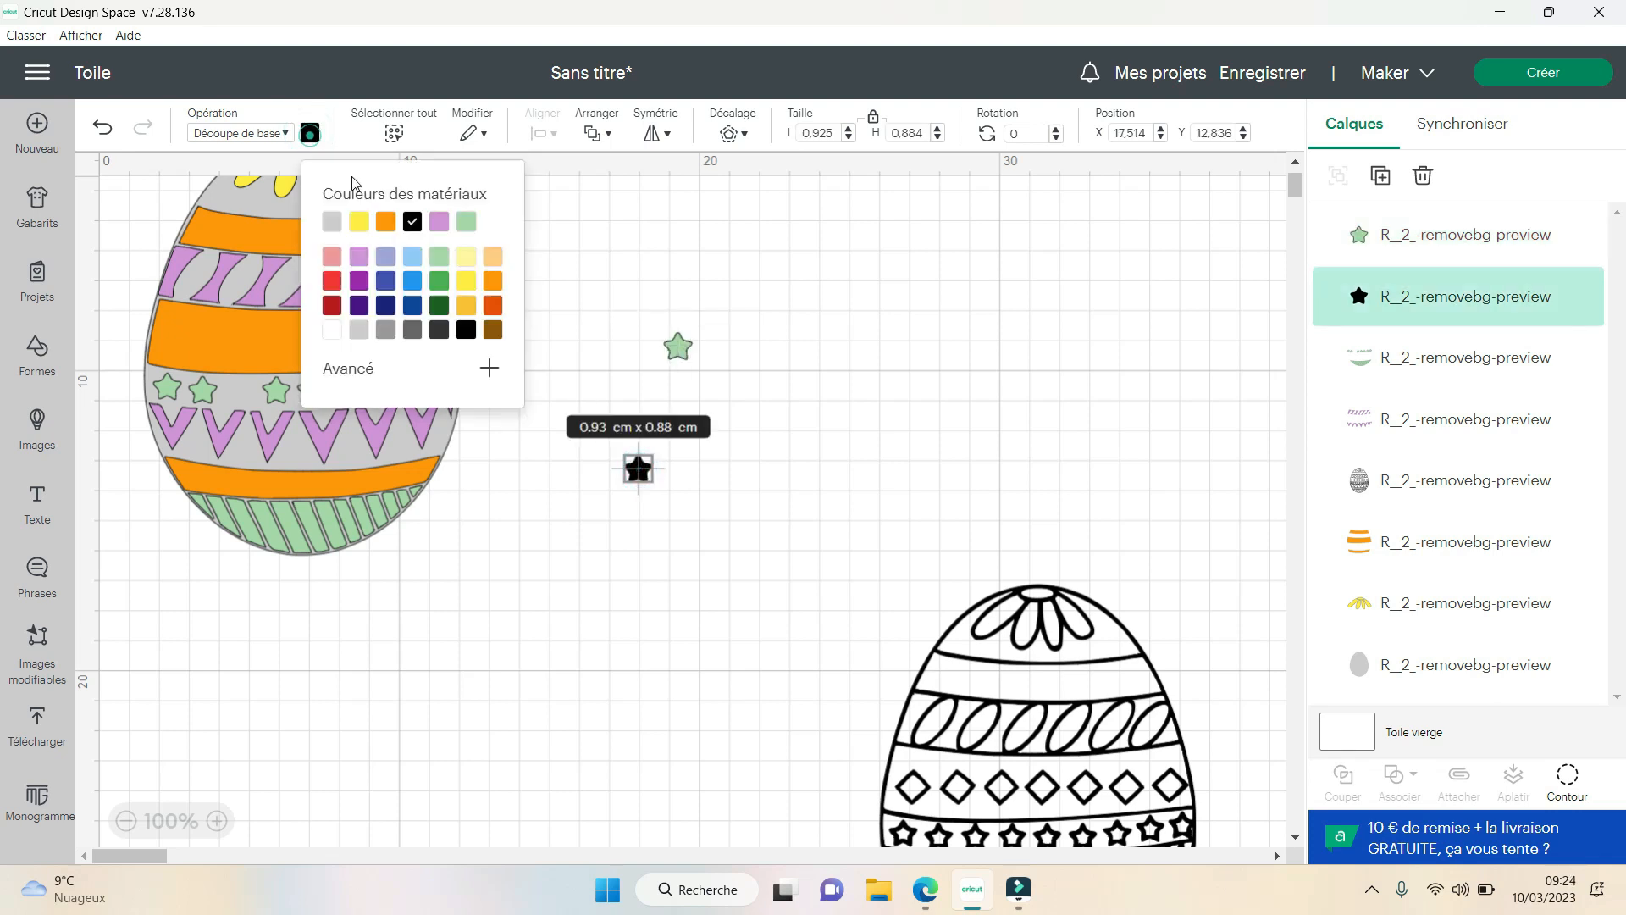
left_click(465, 222)
left_click(576, 461)
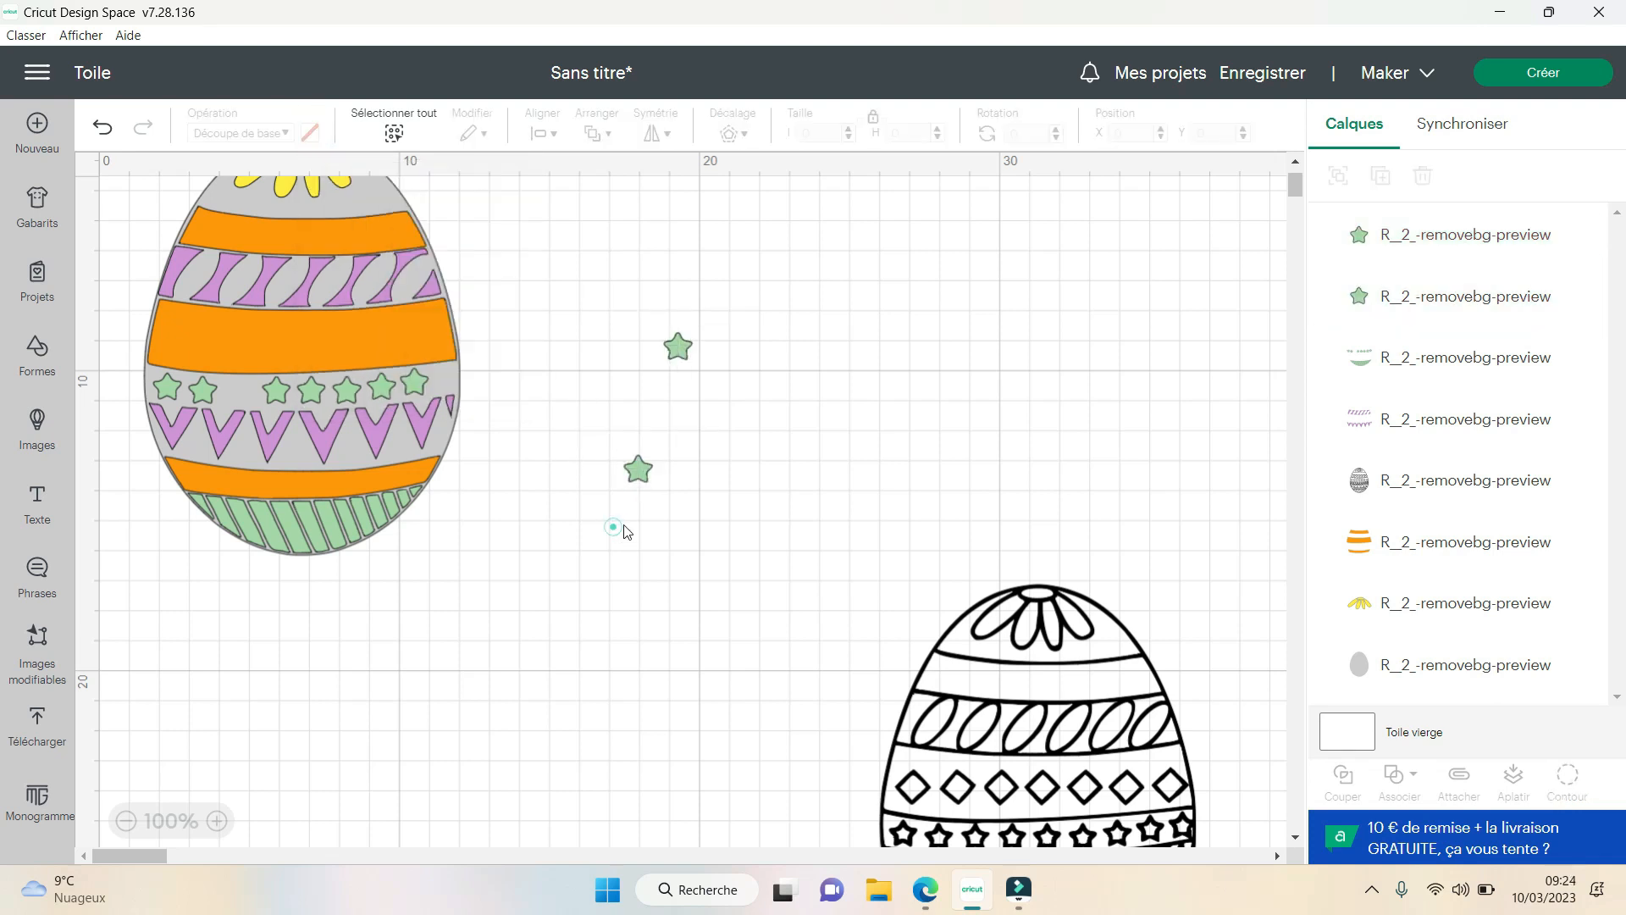
- Place one loose green star at the right end of the star row and the other in the gap at third from the left
left_click_drag(638, 471, 448, 381)
left_click(526, 432)
left_click(449, 381)
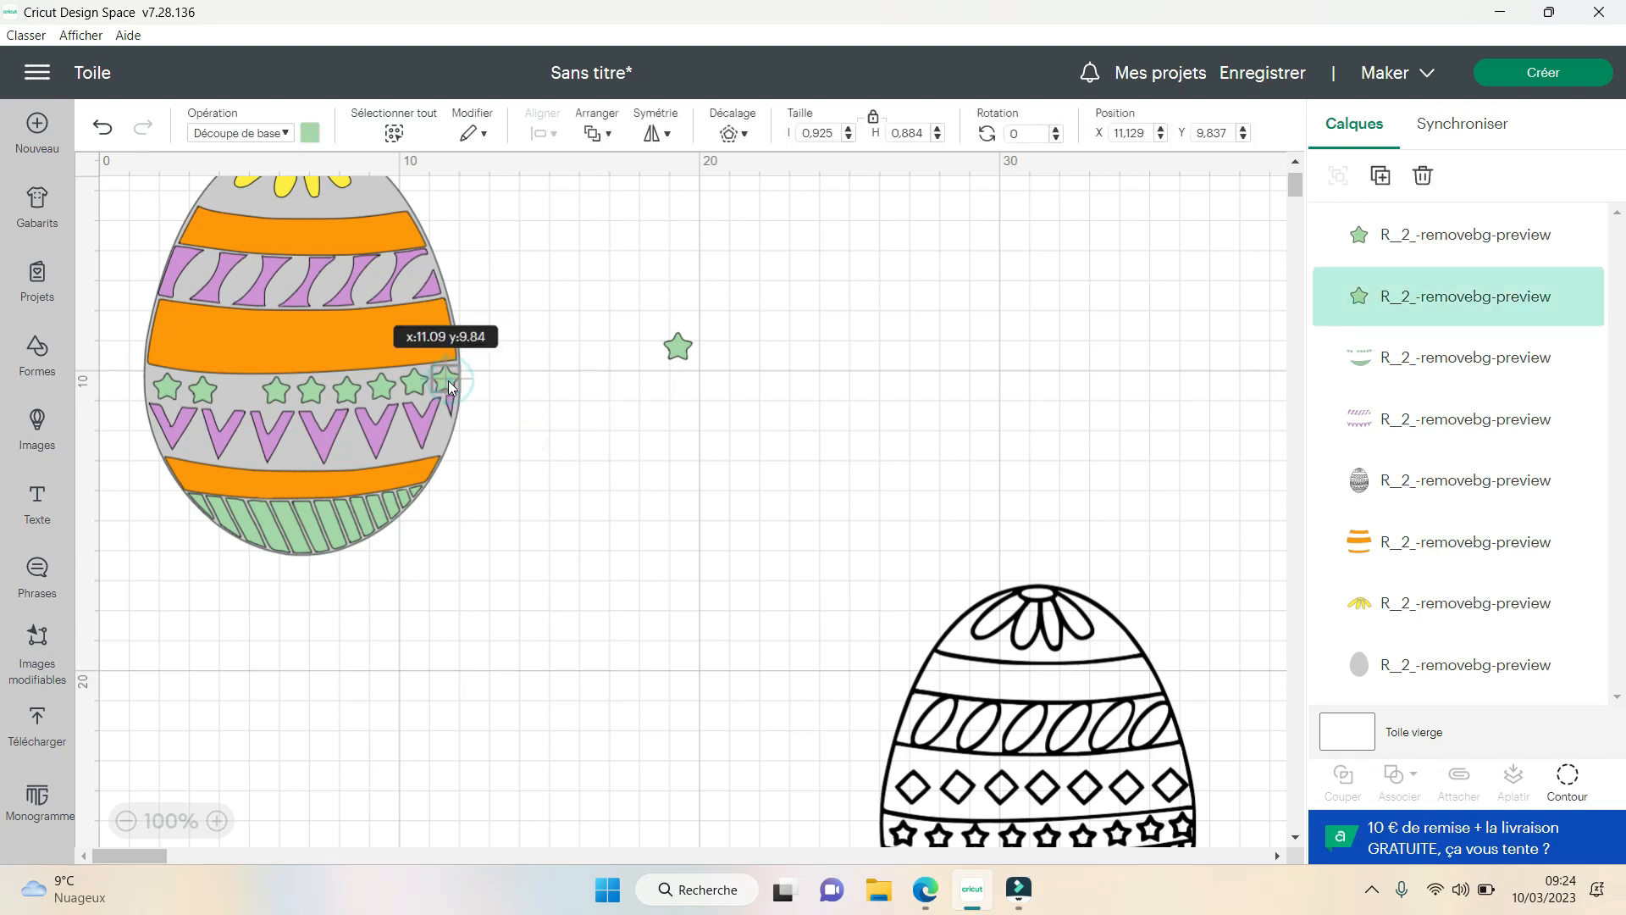
left_click(552, 417)
left_click_drag(671, 347, 232, 390)
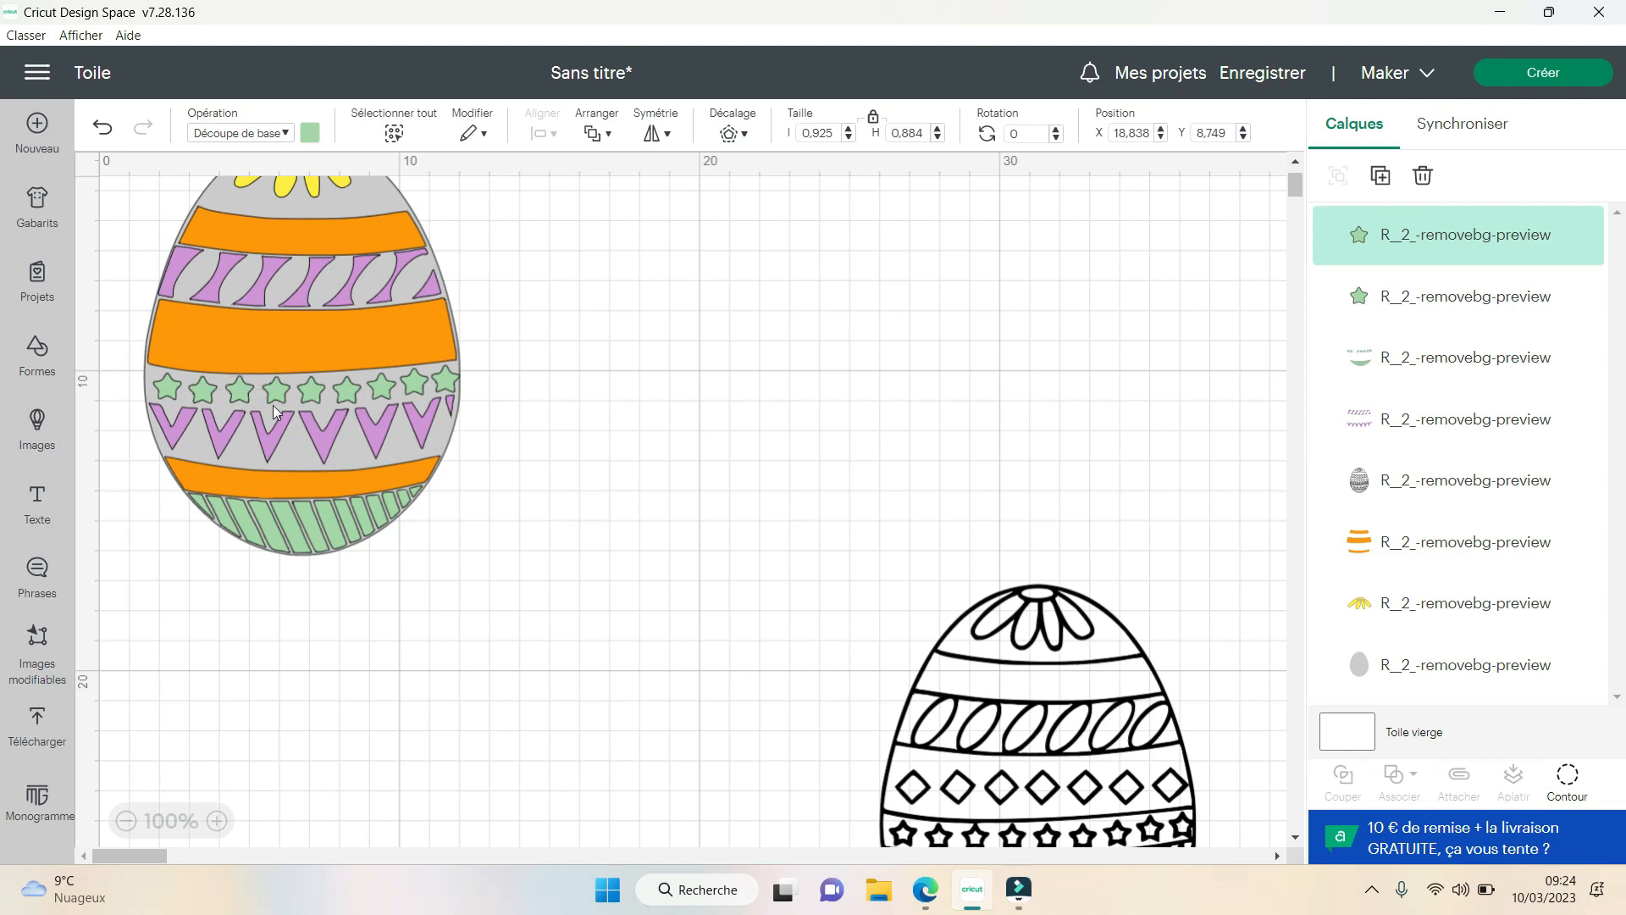
left_click(549, 357)
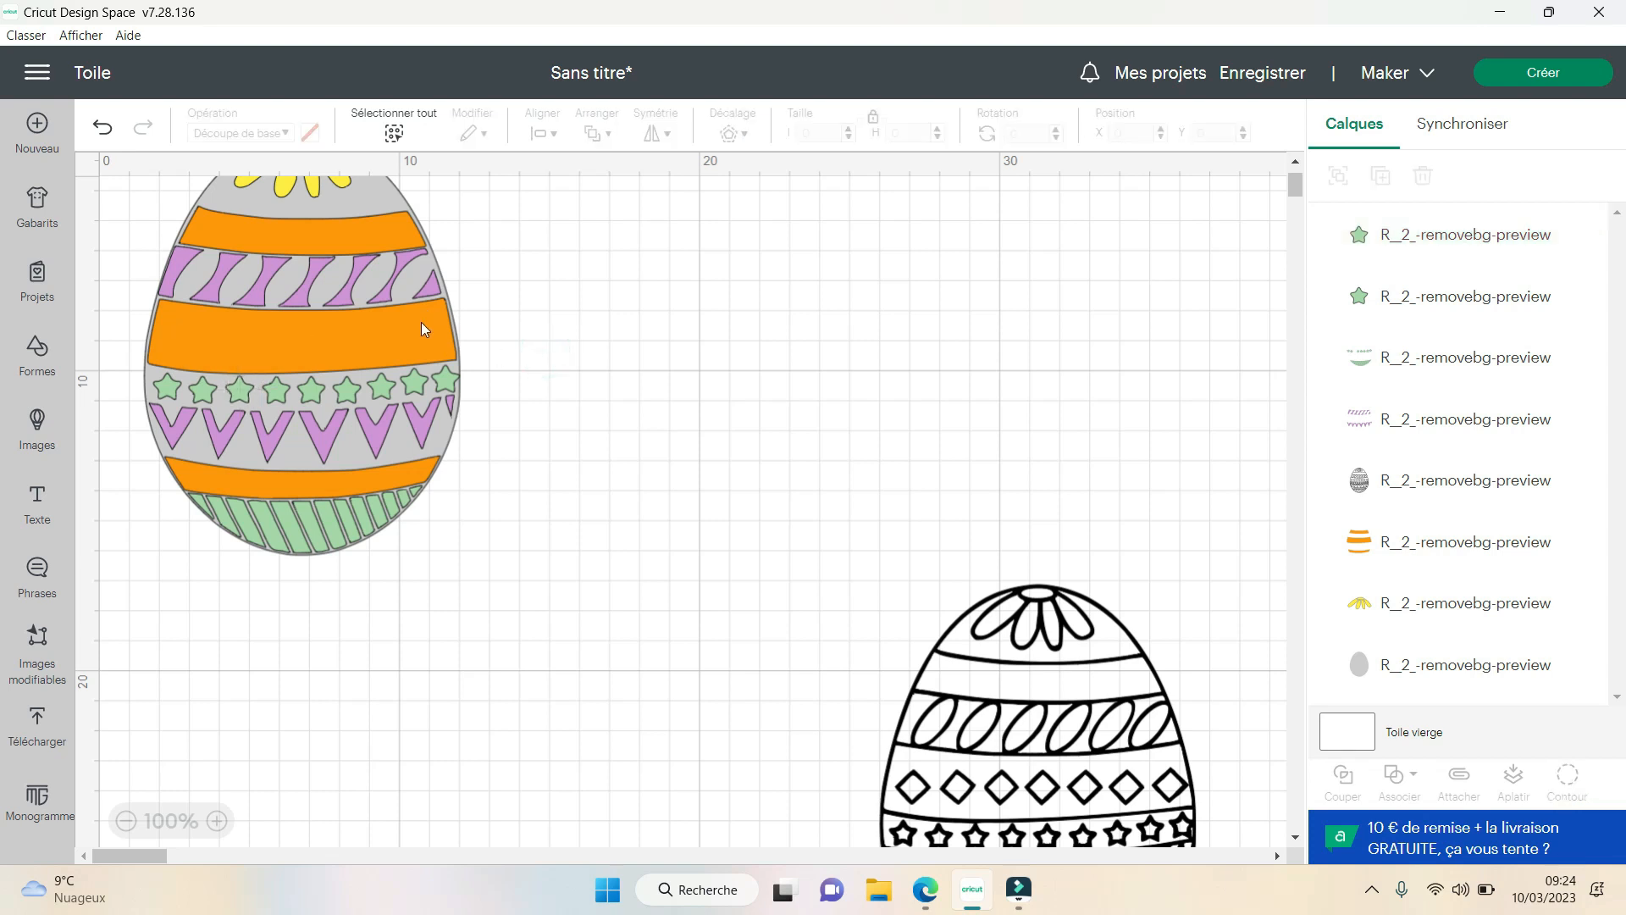
- Move the orange, purple and grey layers off the green pieces and attach both loose stars to the stars-and-stripes layer
left_click_drag(423, 329, 916, 322)
left_click_drag(373, 269, 909, 309)
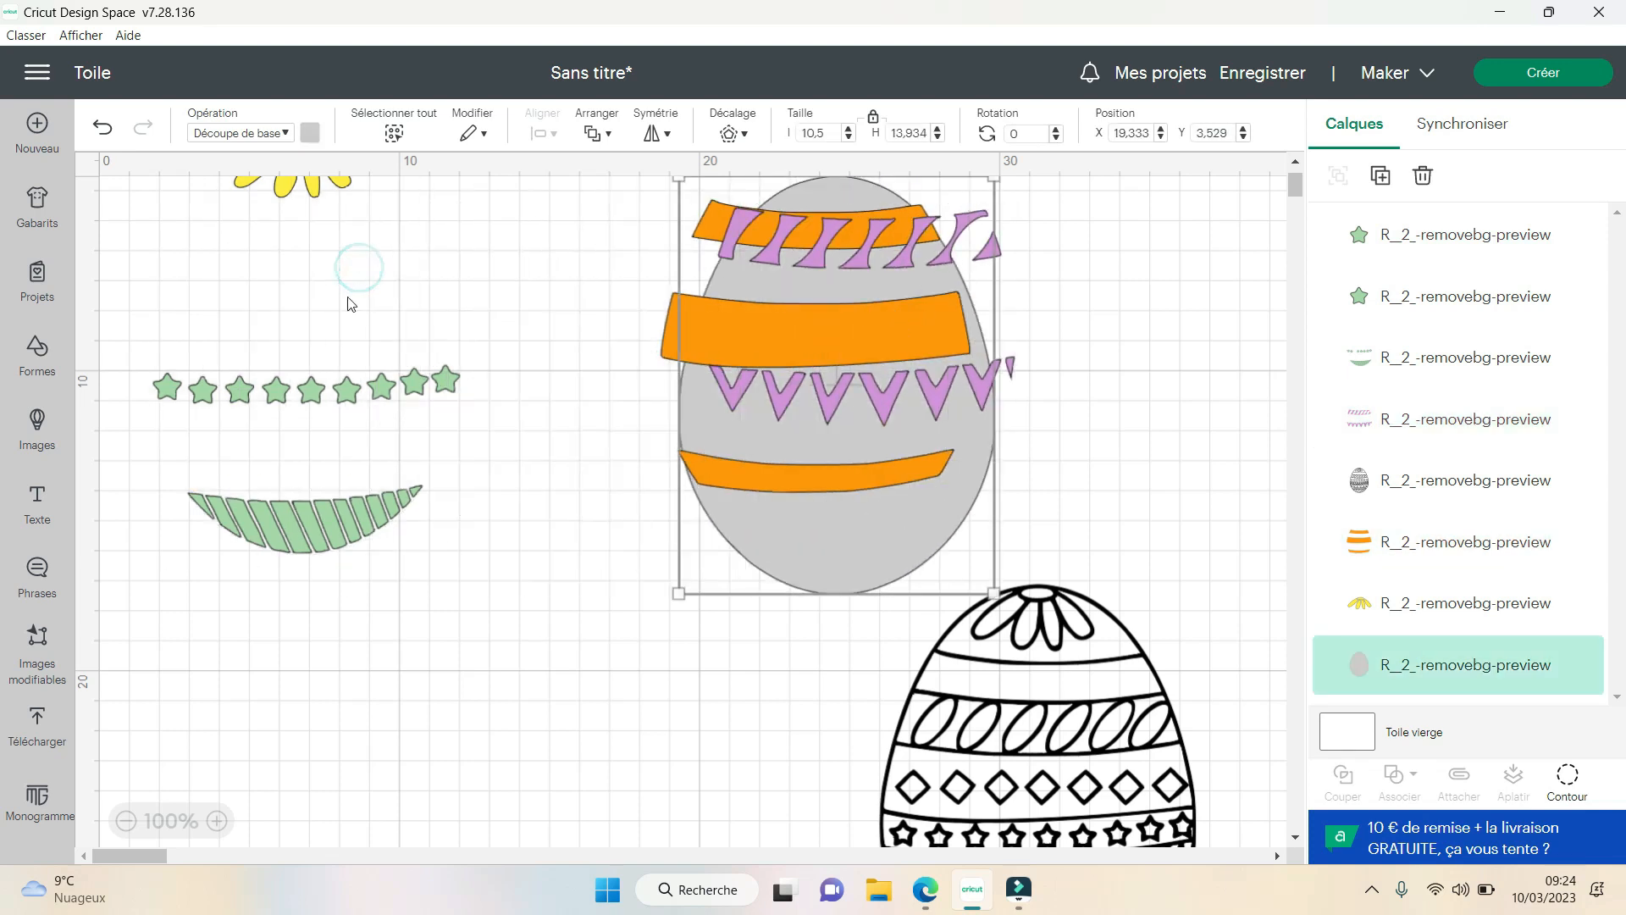
left_click_drag(495, 658, 139, 343)
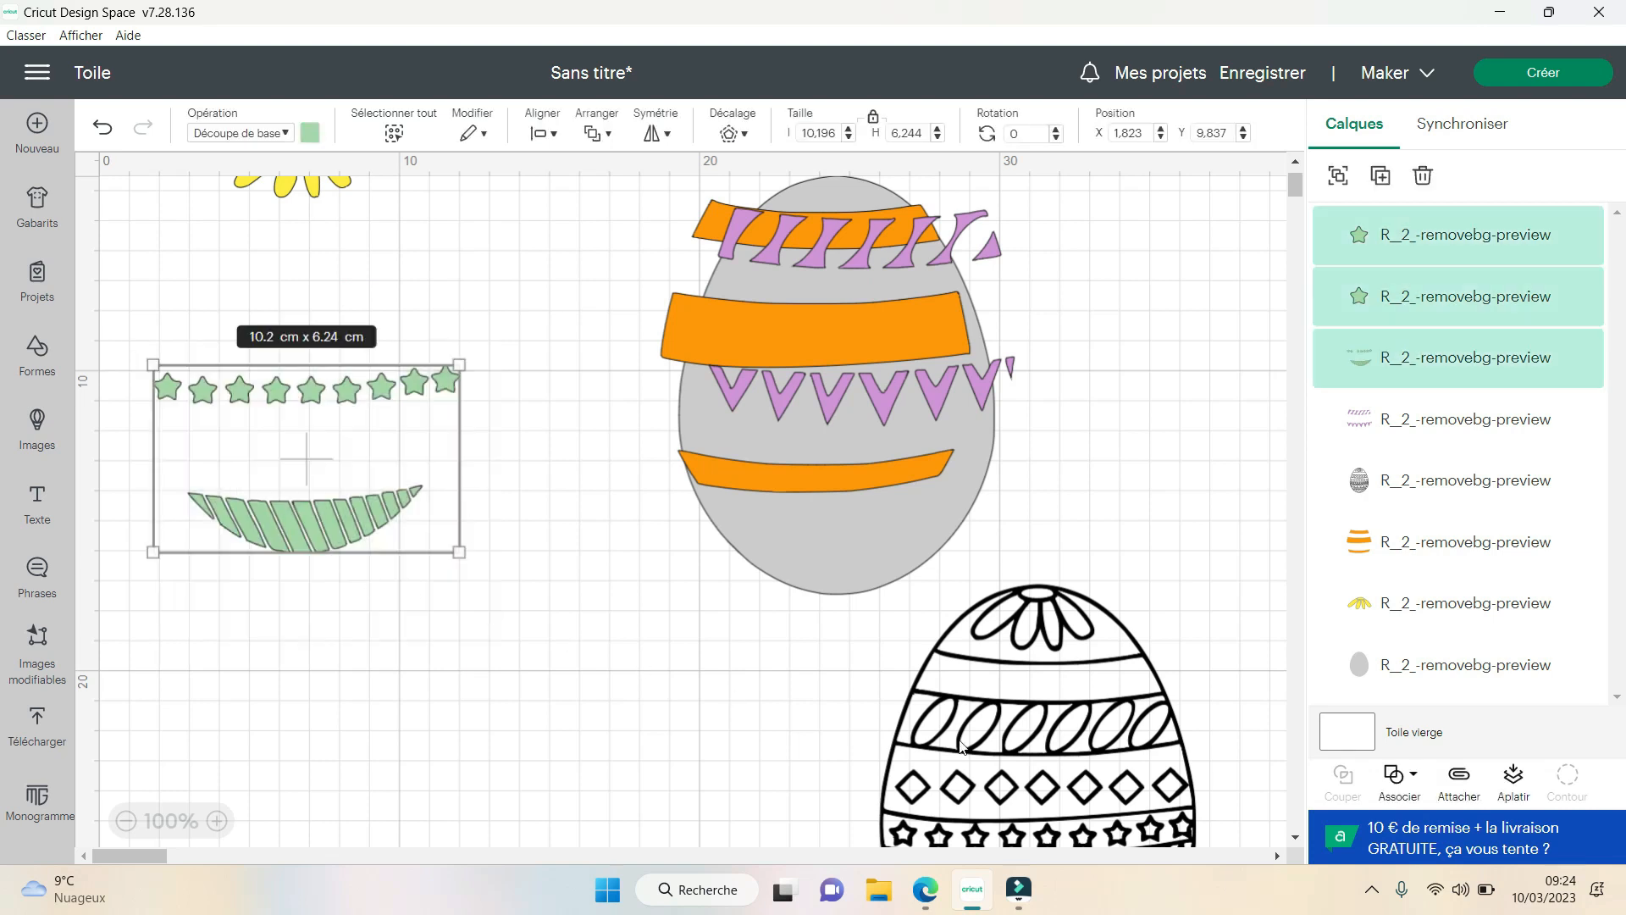
left_click(1459, 775)
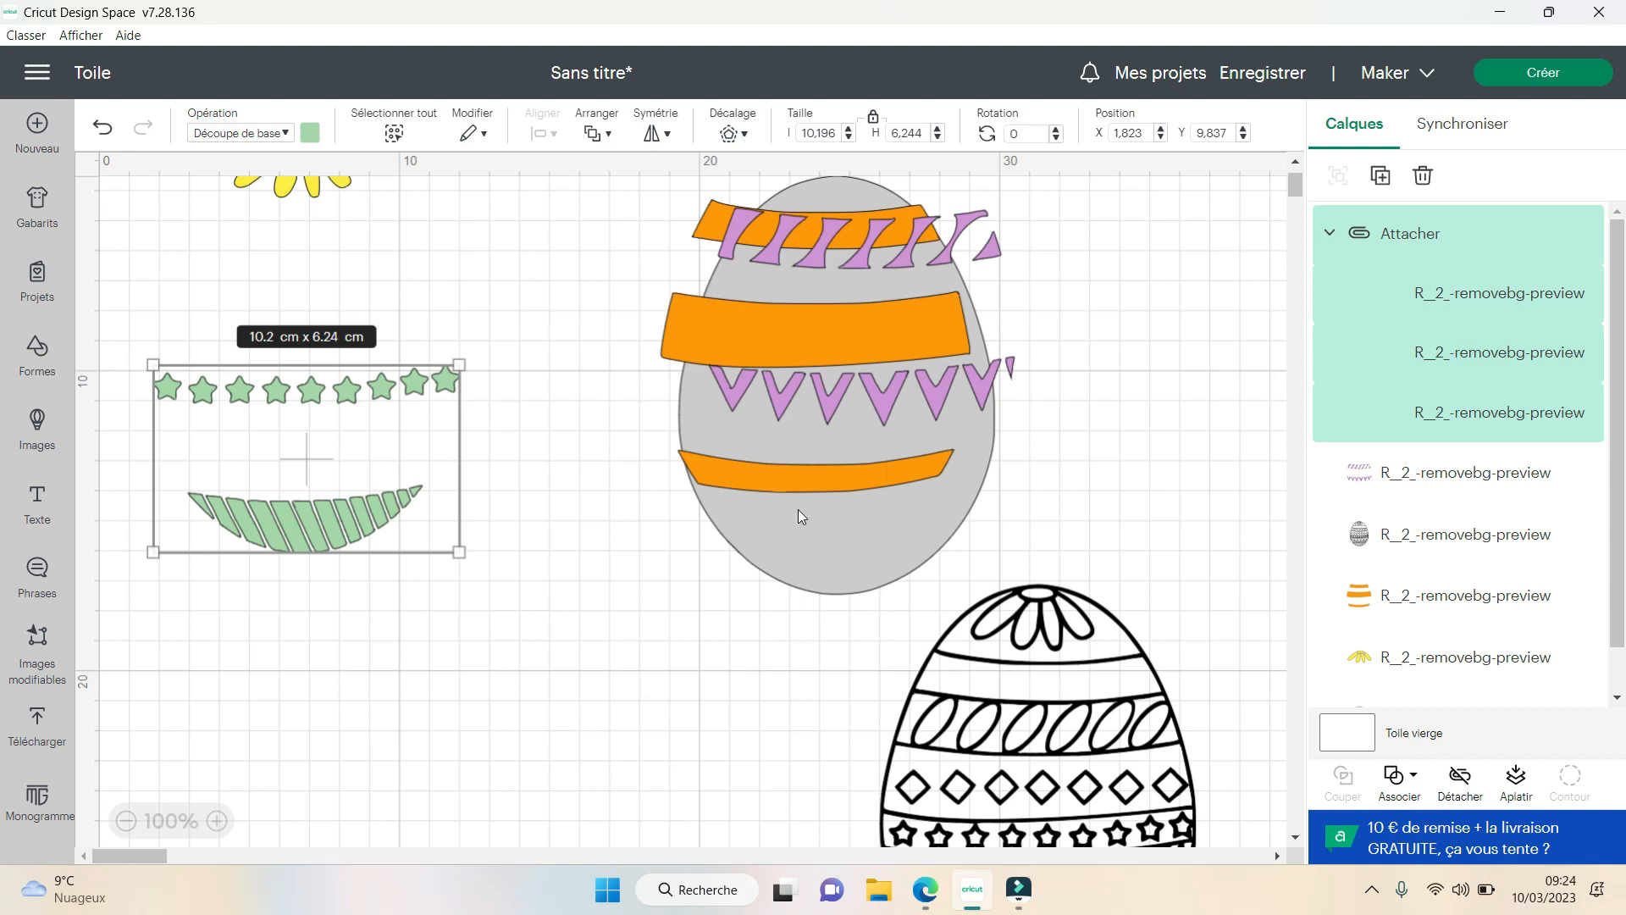
- Restack the grey egg, purple patterns and orange bands in alignment with the attached green pieces
left_click_drag(688, 535, 329, 490)
left_click_drag(783, 373, 249, 393)
left_click_drag(649, 333, 293, 332)
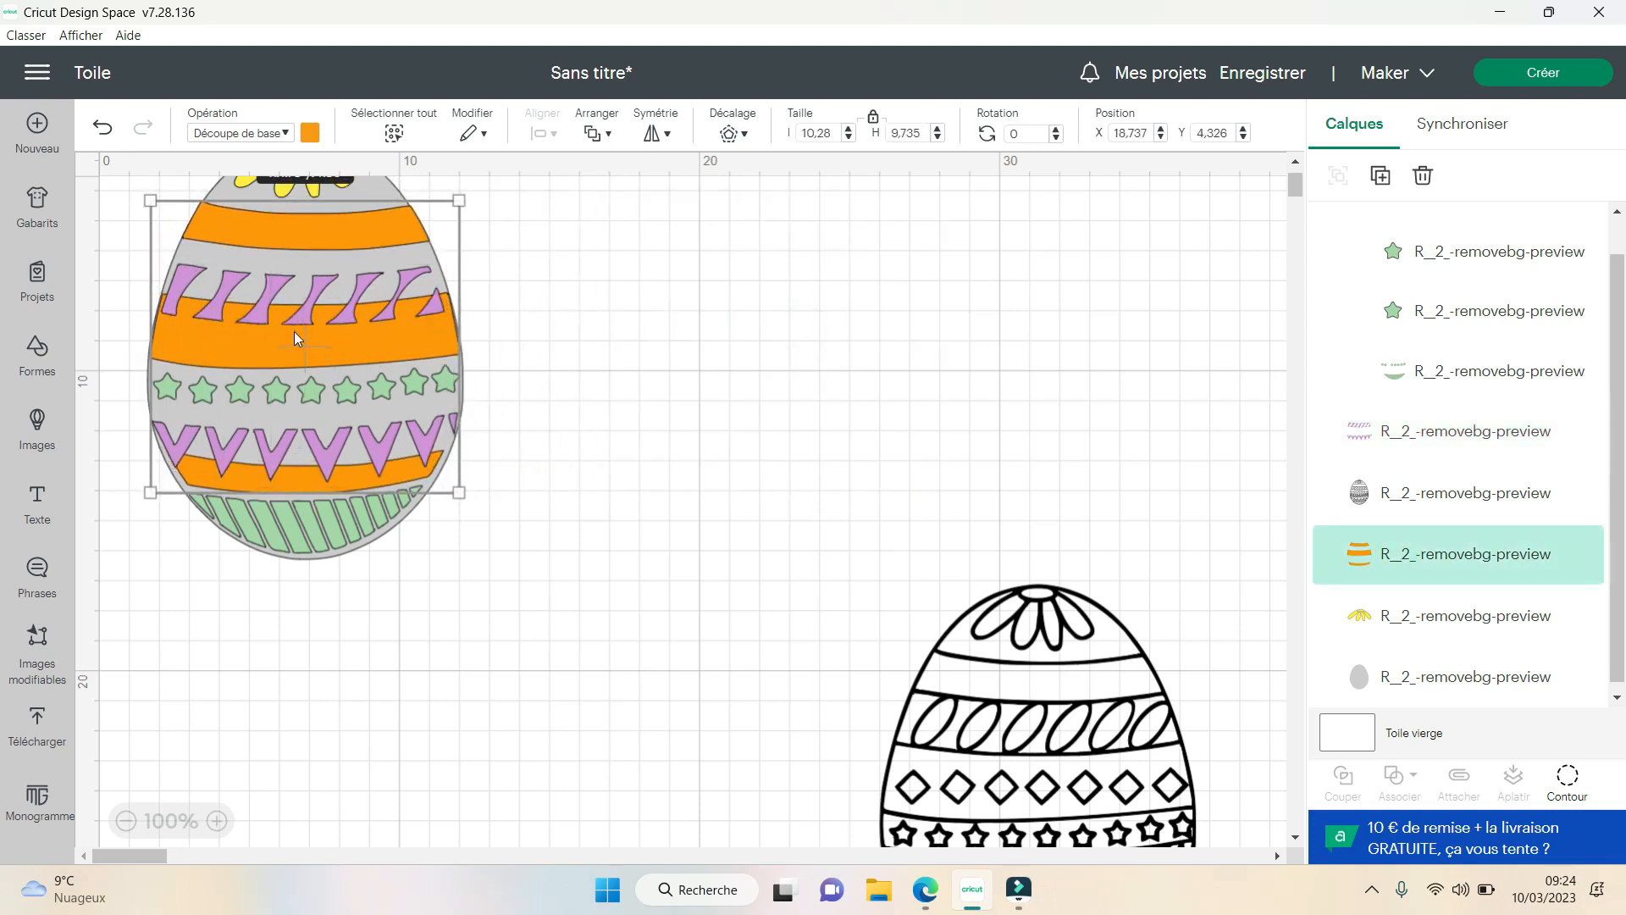
left_click(588, 330)
left_click(400, 286)
left_click_drag(400, 287, 397, 264)
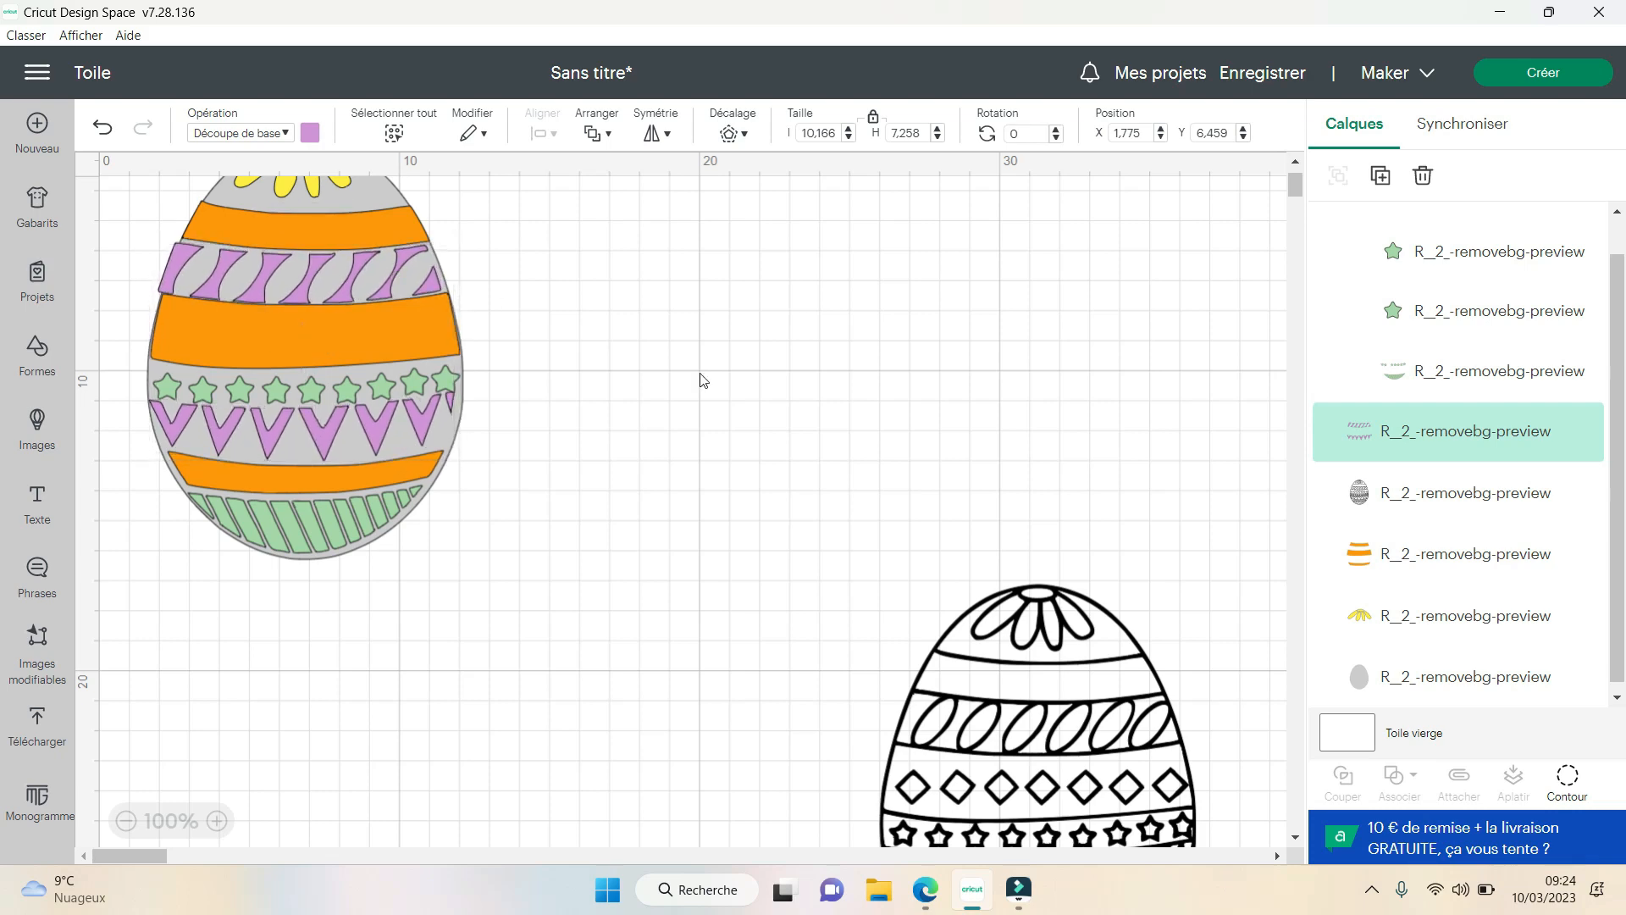
- Move the black outline egg up beside the coloured layered egg
left_click(799, 405)
left_click_drag(1055, 728, 878, 414)
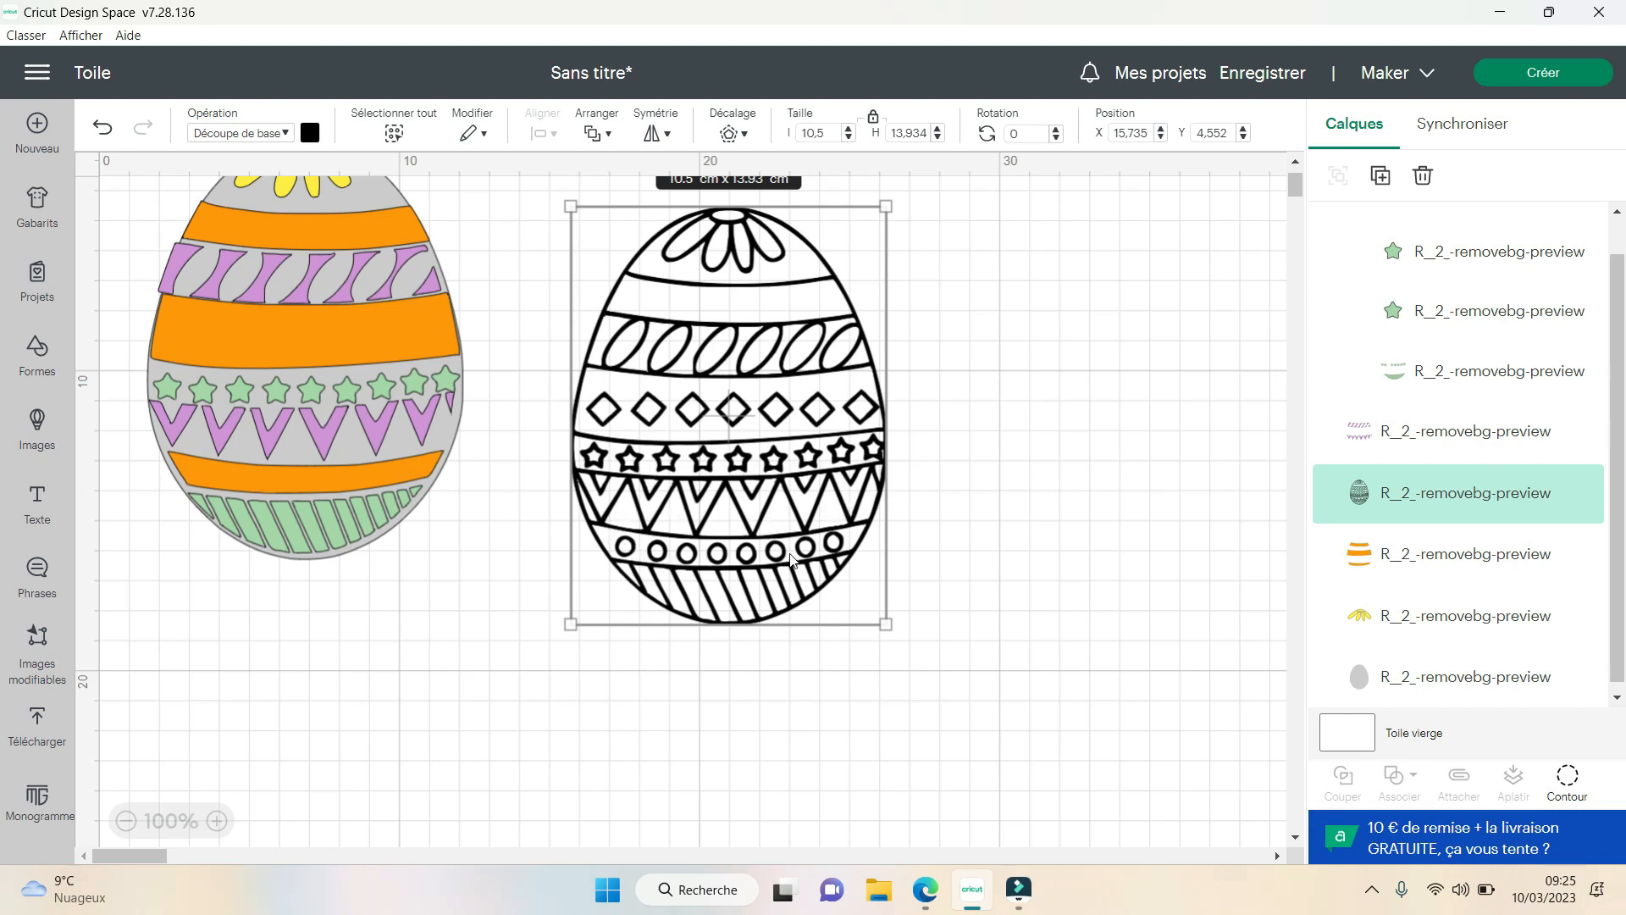
left_click(1049, 563)
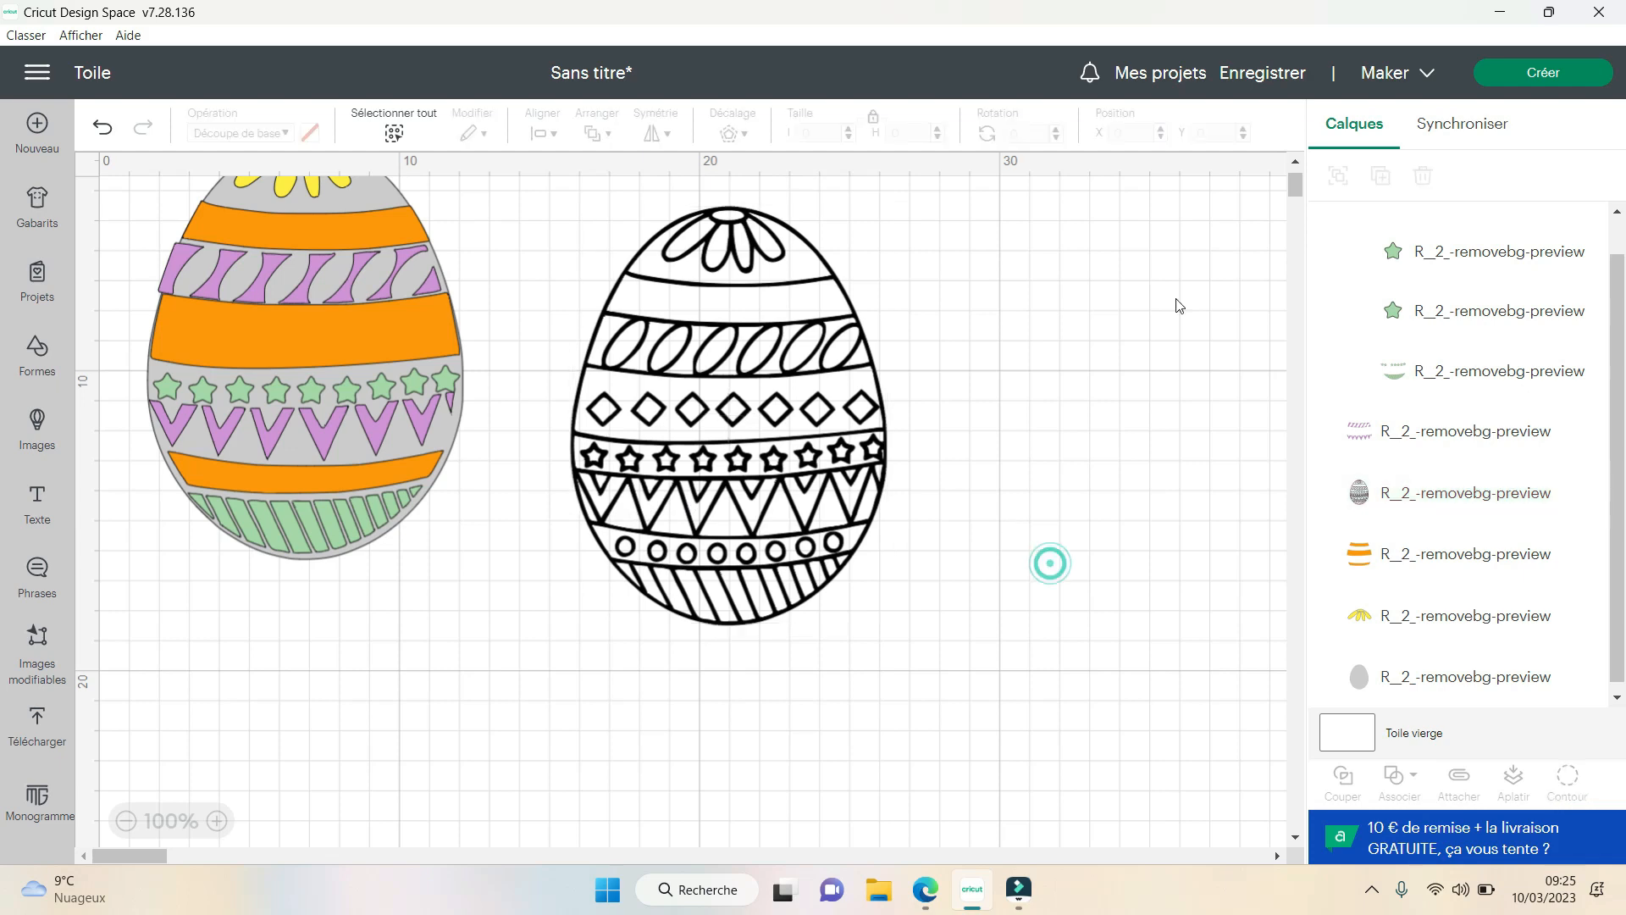
- Duplicate the 10.5 cm black outline egg and place the copy directly below the coloured layered egg
left_click(803, 436)
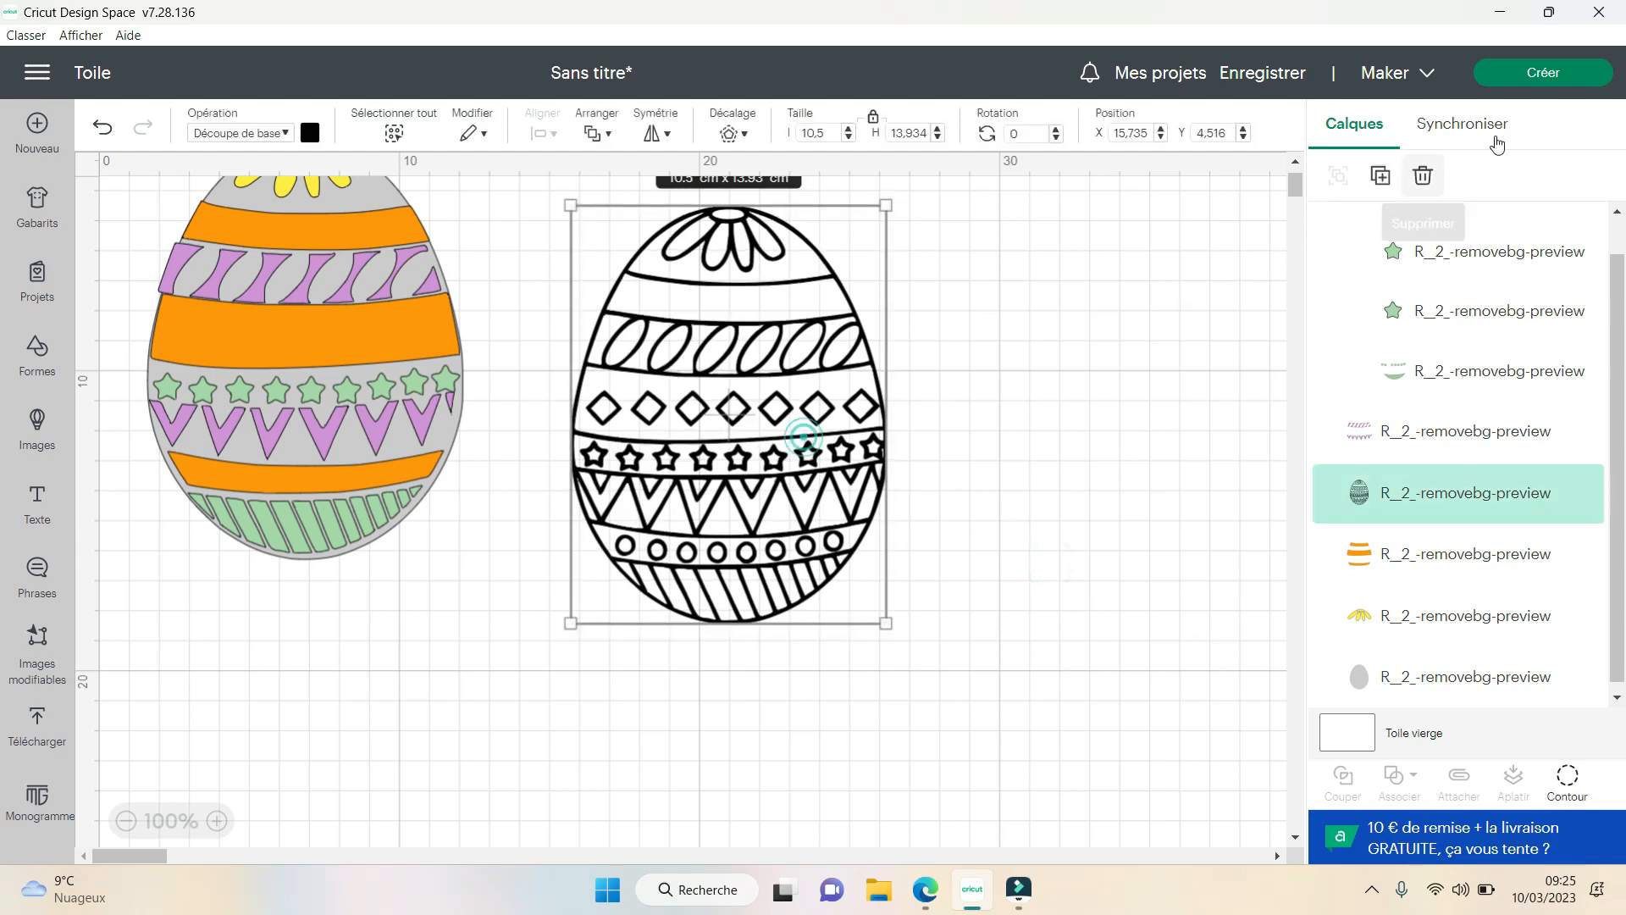
left_click(1380, 174)
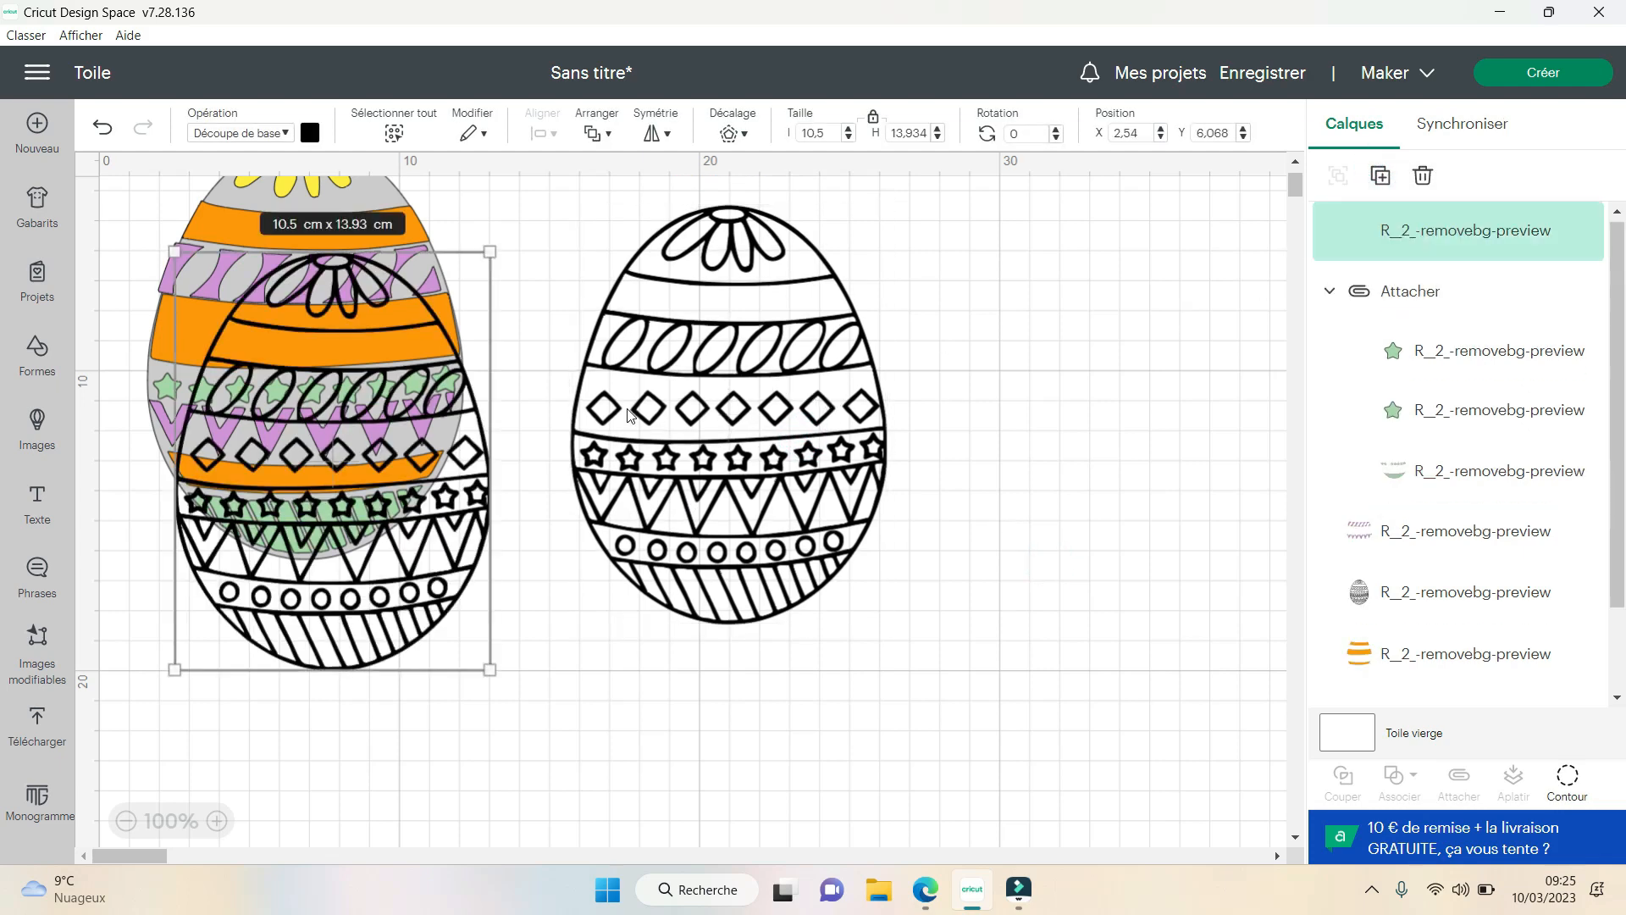
left_click_drag(372, 495, 360, 845)
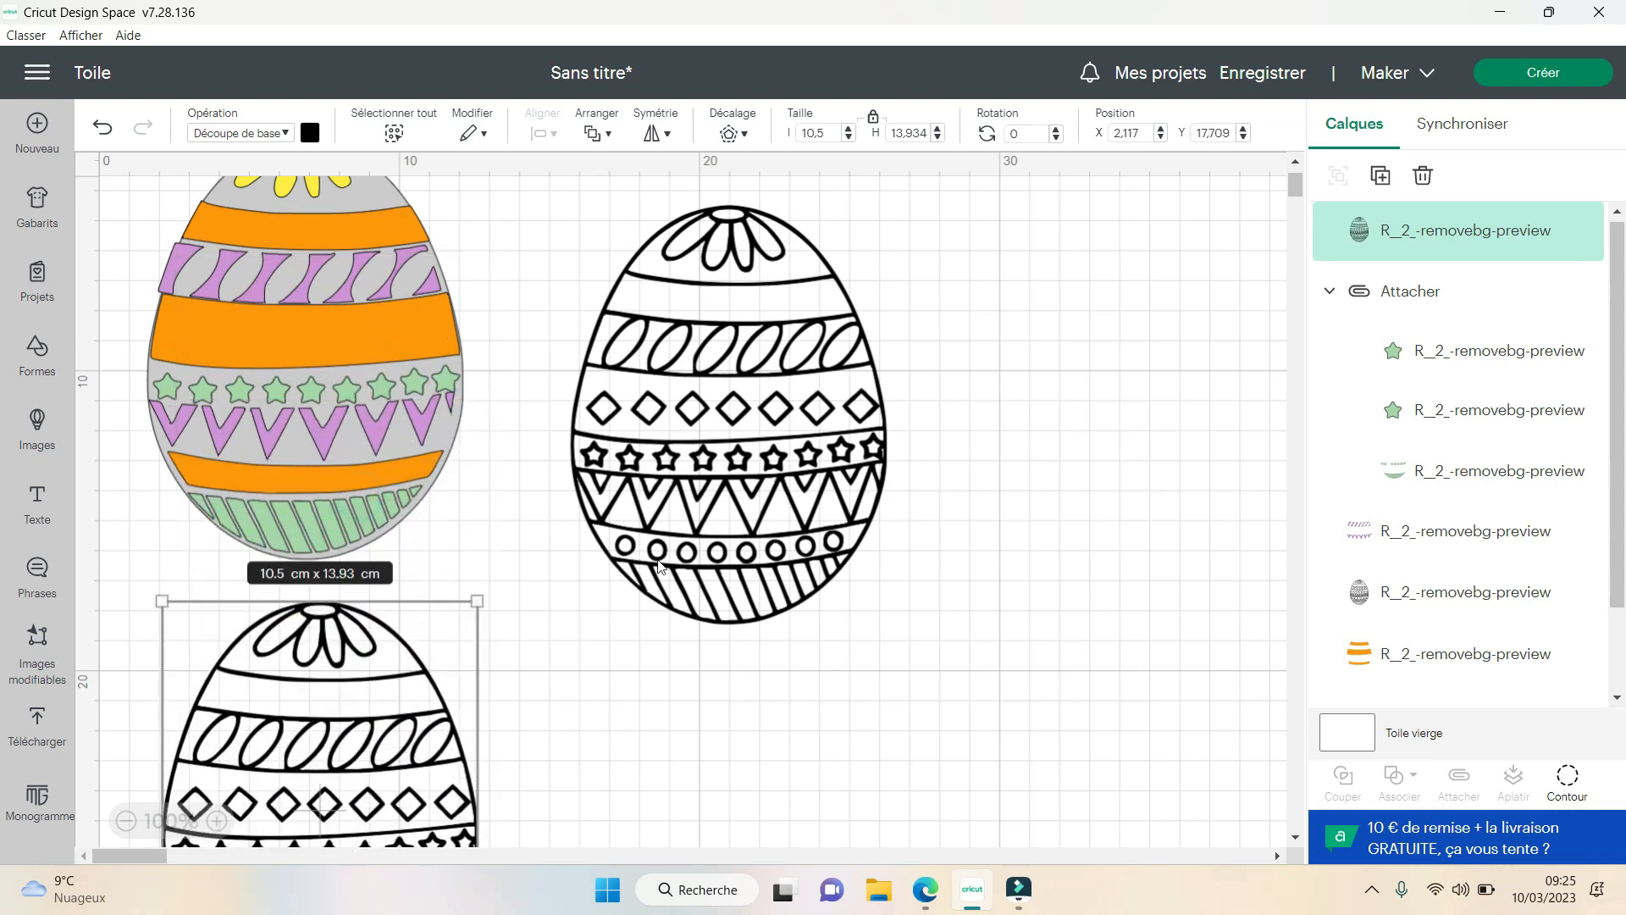
left_click_drag(343, 735, 335, 721)
- Move the original black outline egg farther away from the coloured egg, to about X 23.7, Y 4.7, and deselect it
left_click_drag(771, 481, 1012, 487)
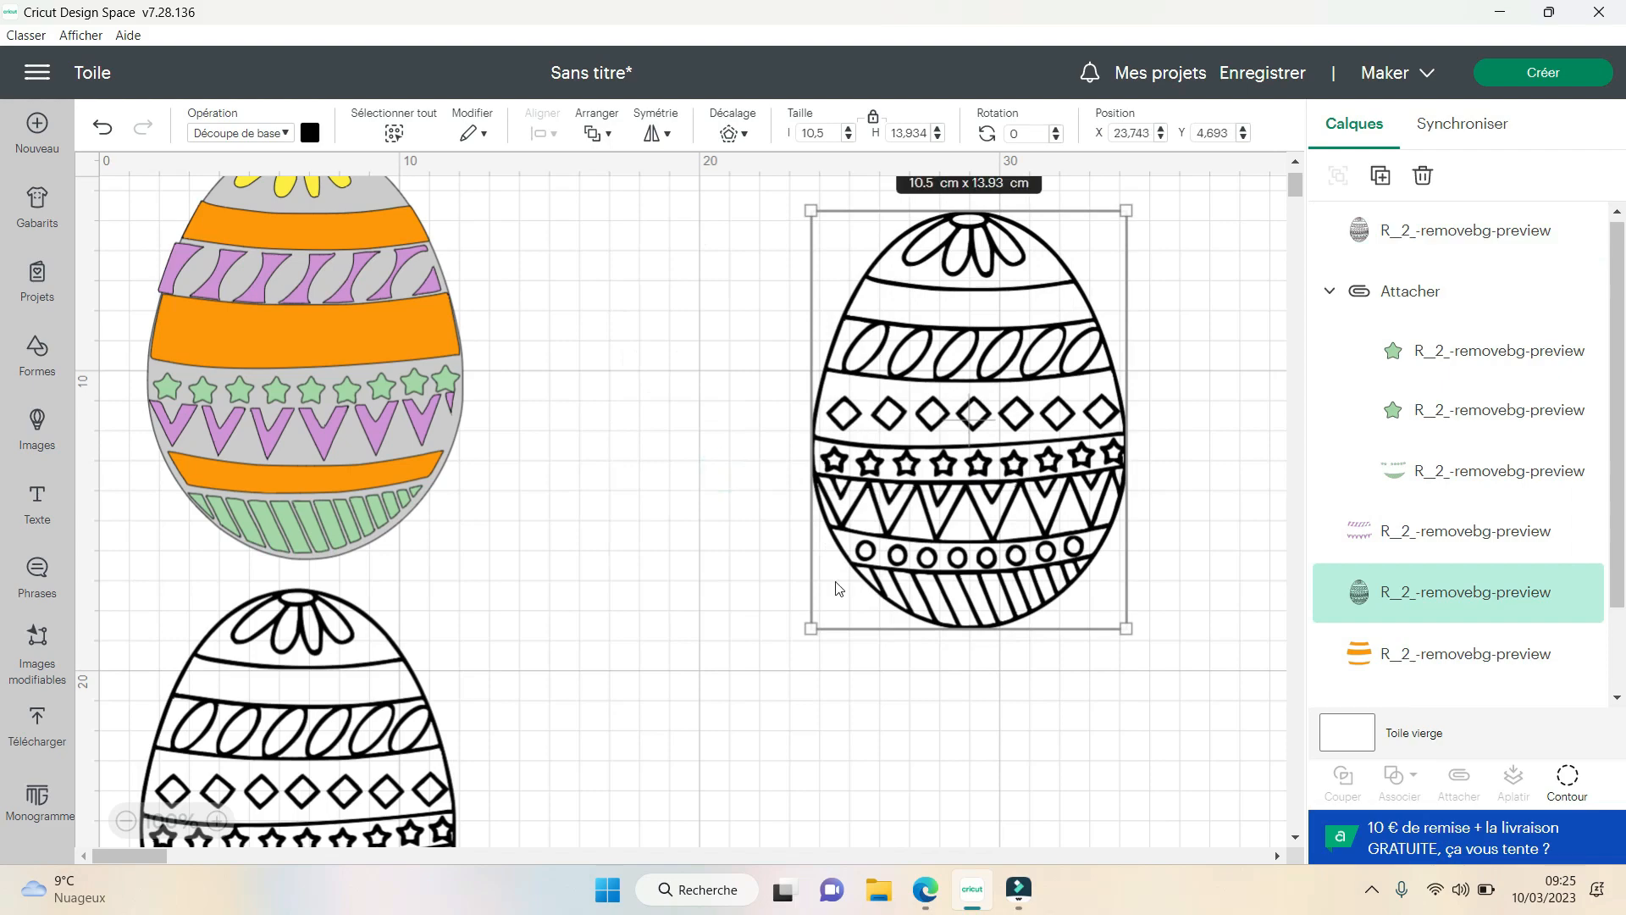
scroll(616, 624, "down", 3)
left_click(794, 709)
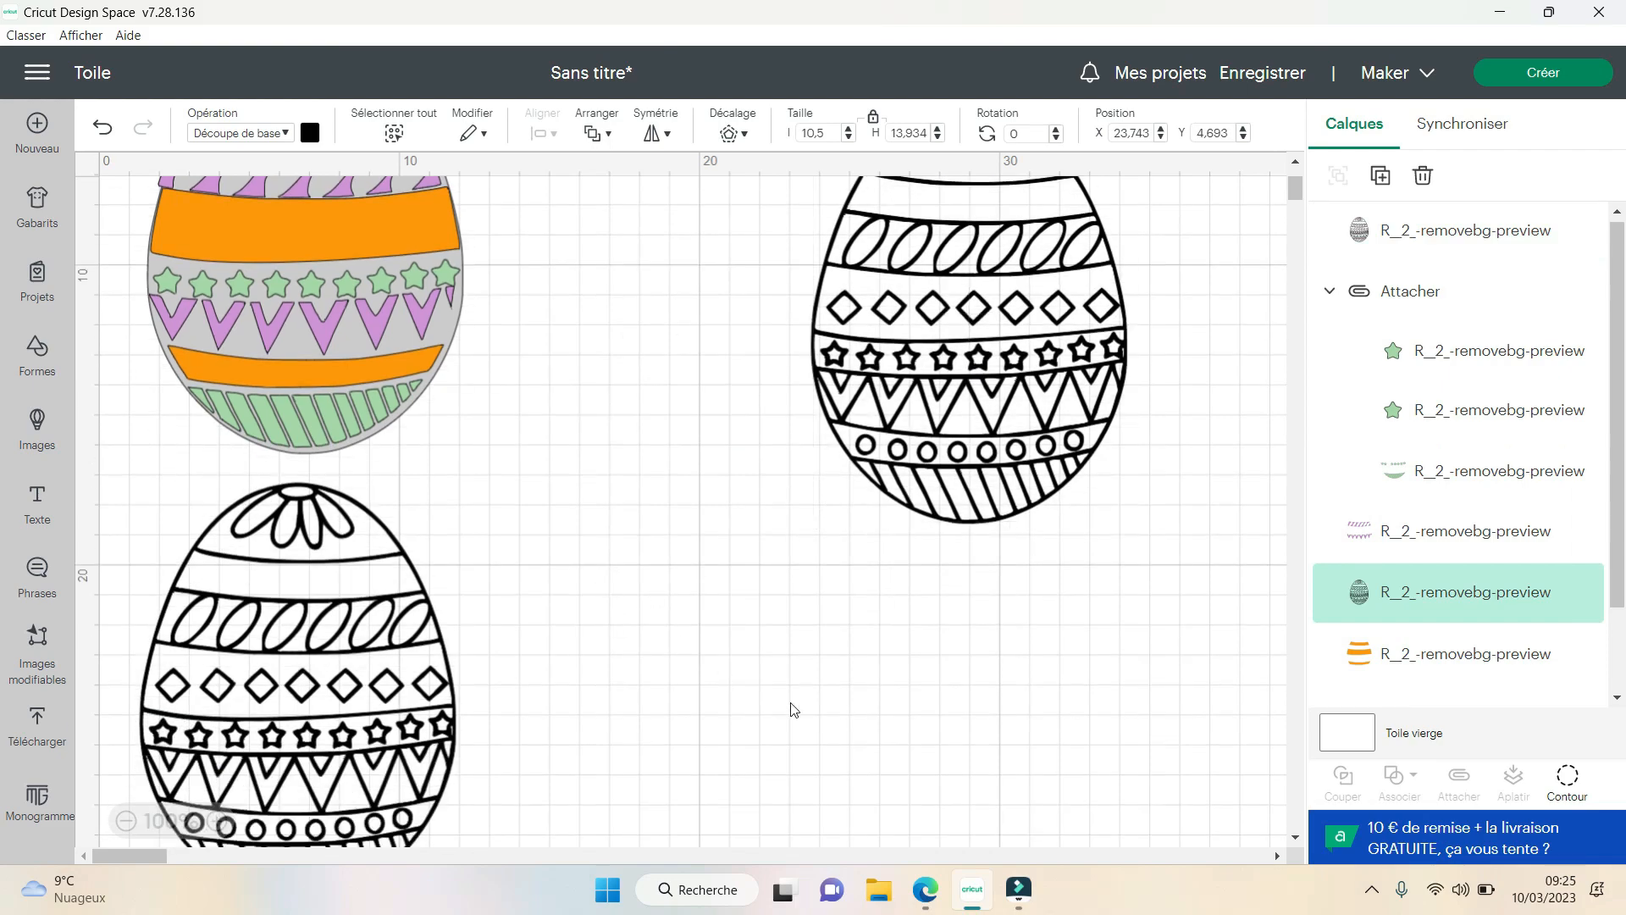
scroll(792, 708, "down", 3)
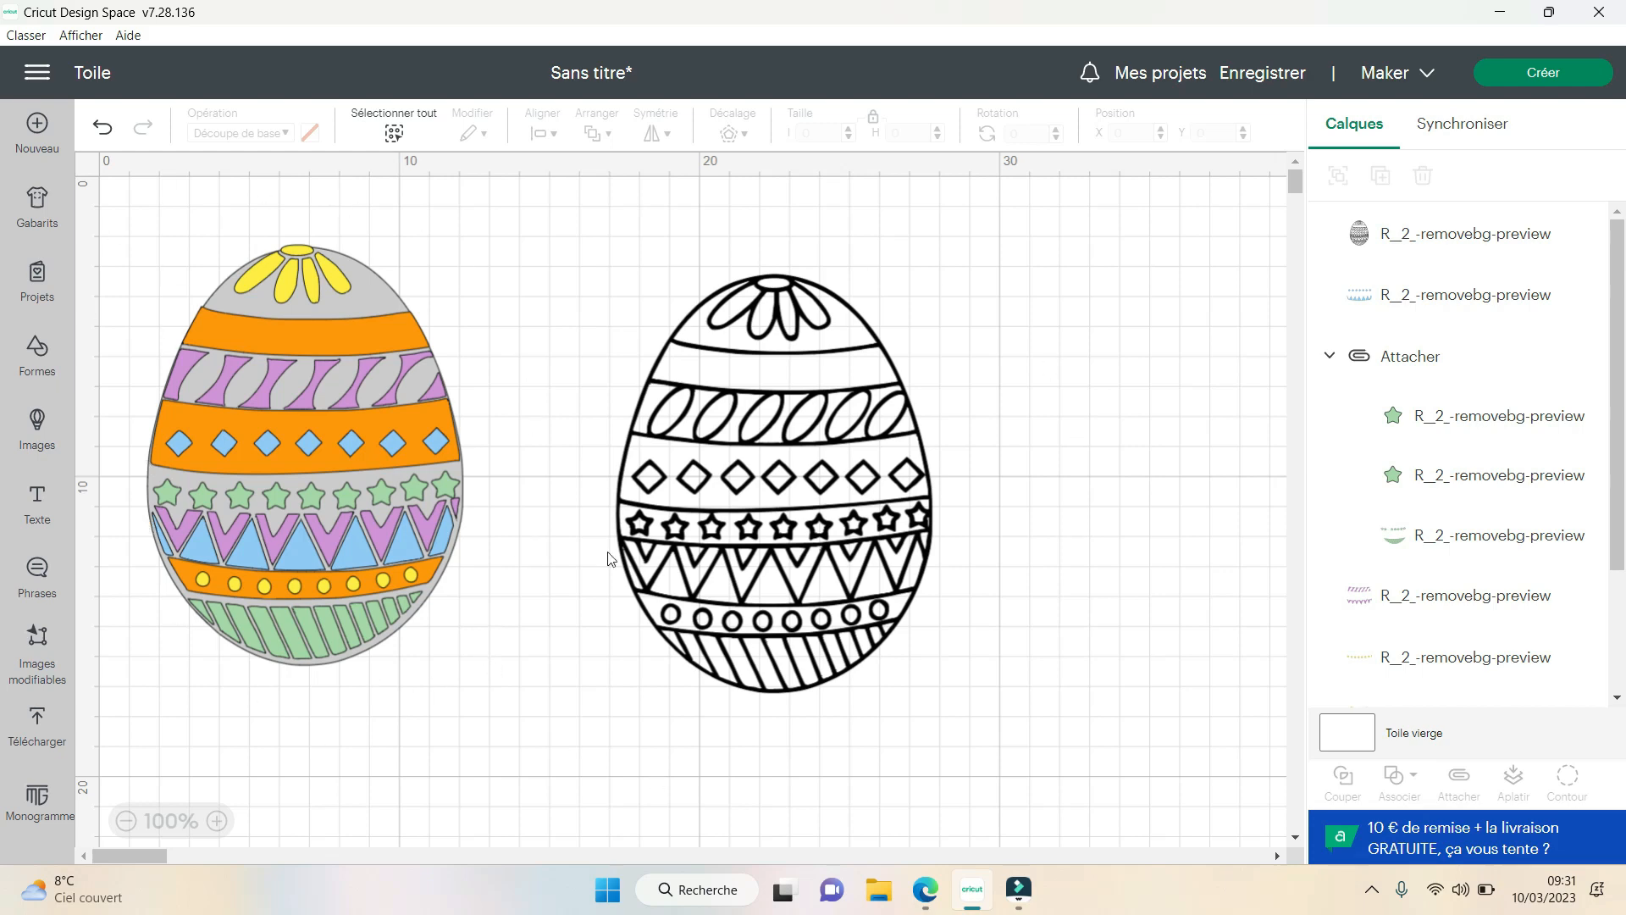
- Shift the black outline egg slightly toward the coloured layered egg and recolour it red
mouse_move(766, 496)
left_mouse_down()
mouse_move(877, 589)
mouse_move(872, 466)
mouse_move(816, 507)
mouse_move(750, 494)
left_mouse_up()
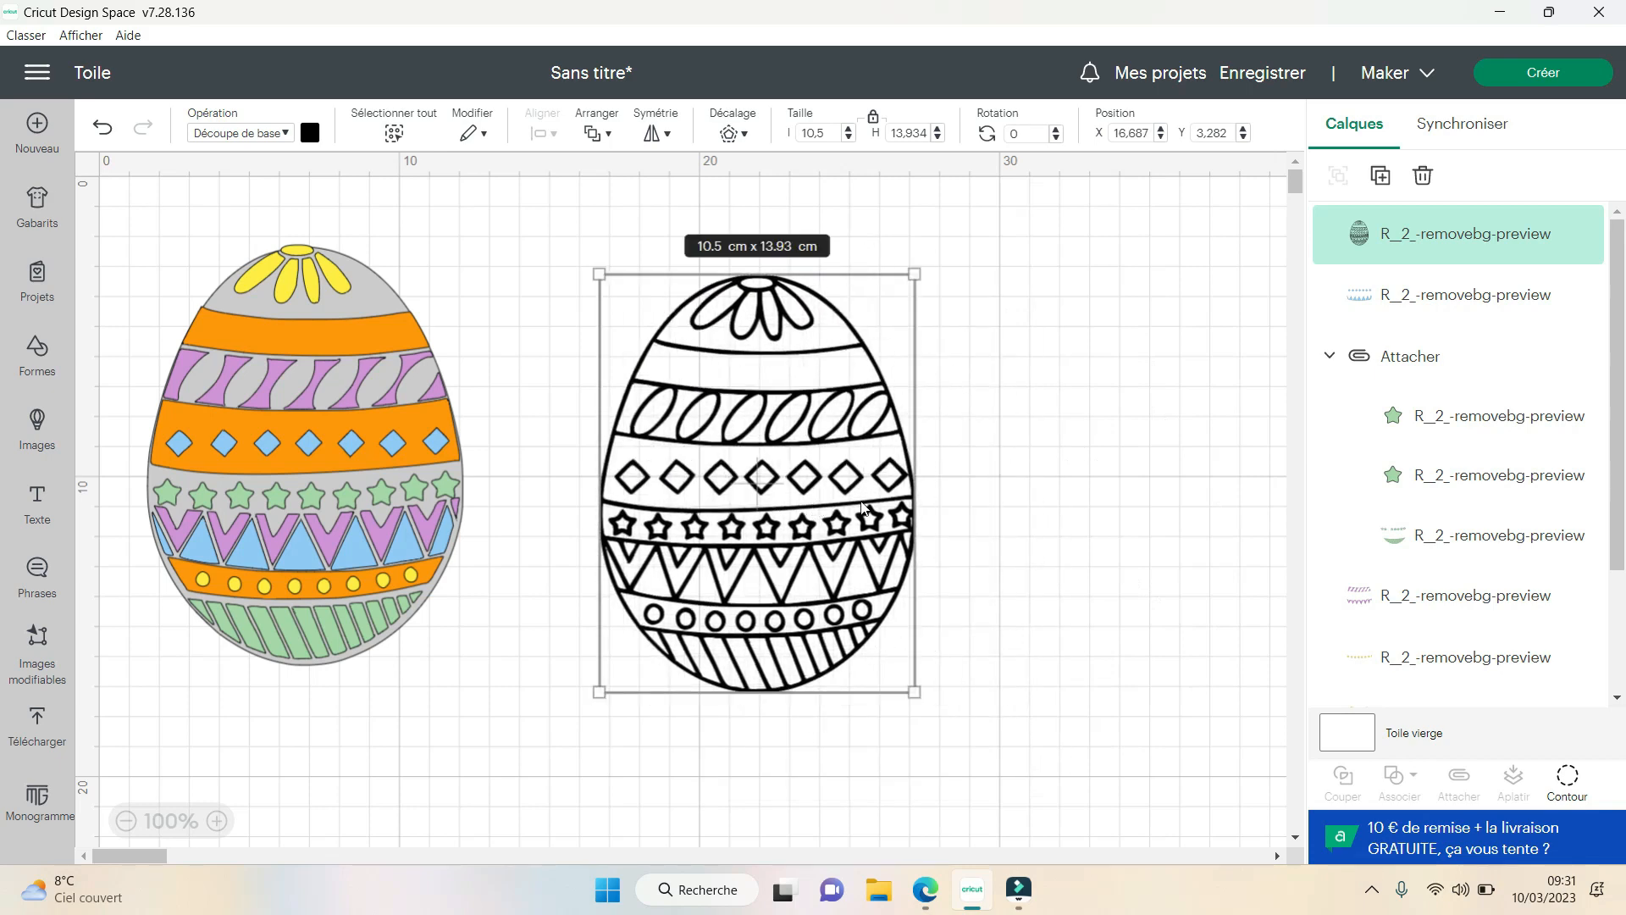
left_click(1060, 541)
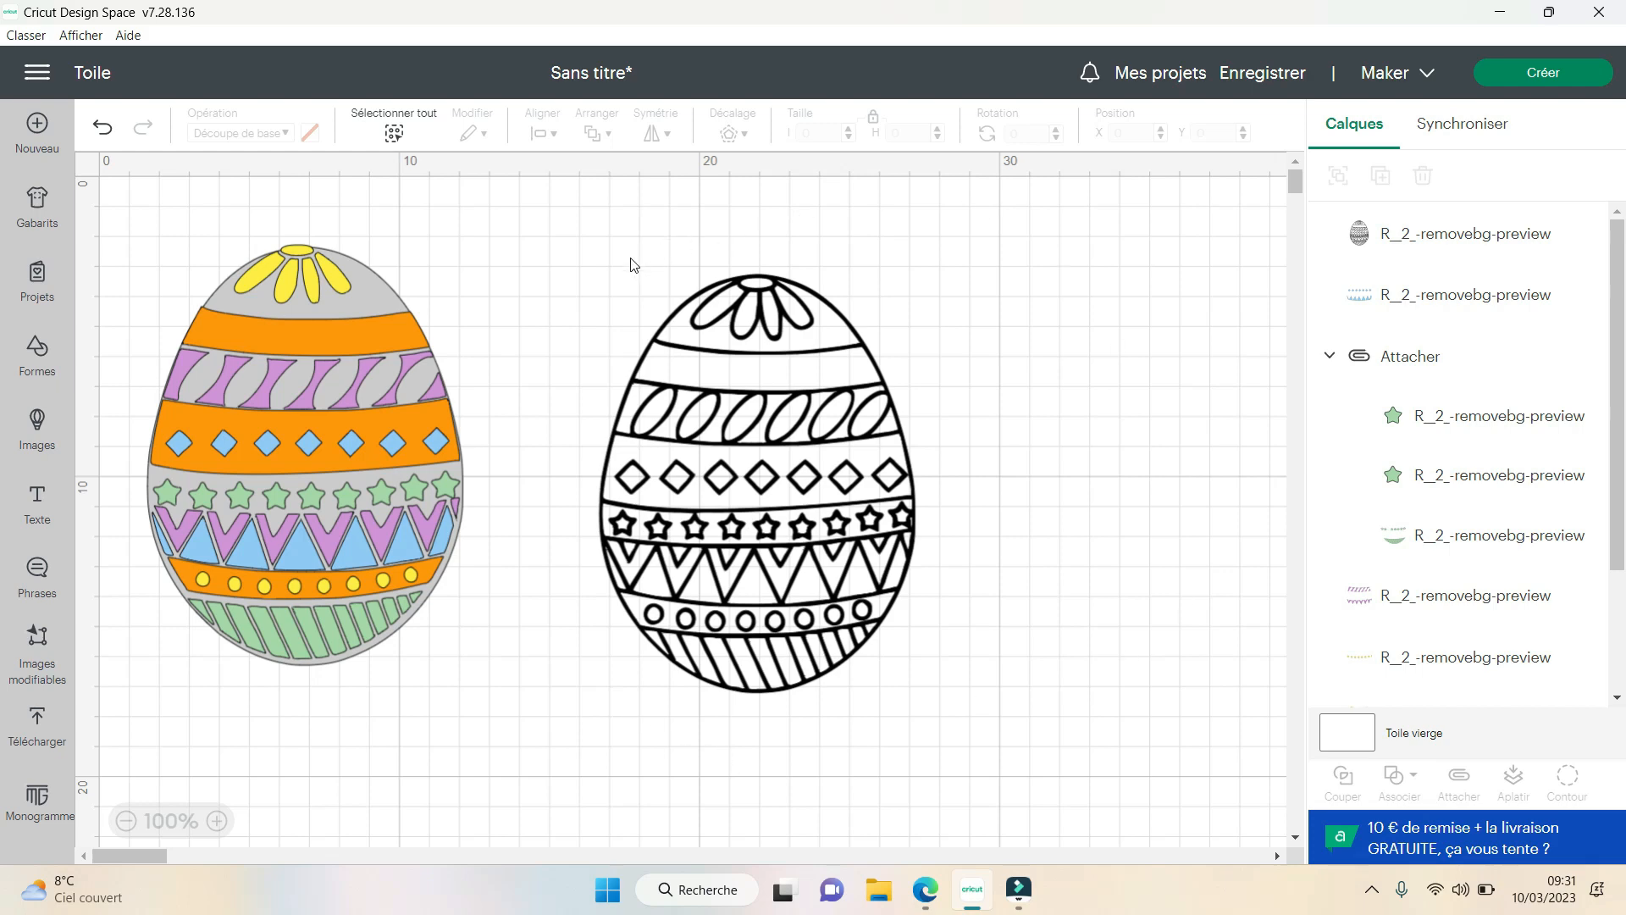
left_click(752, 434)
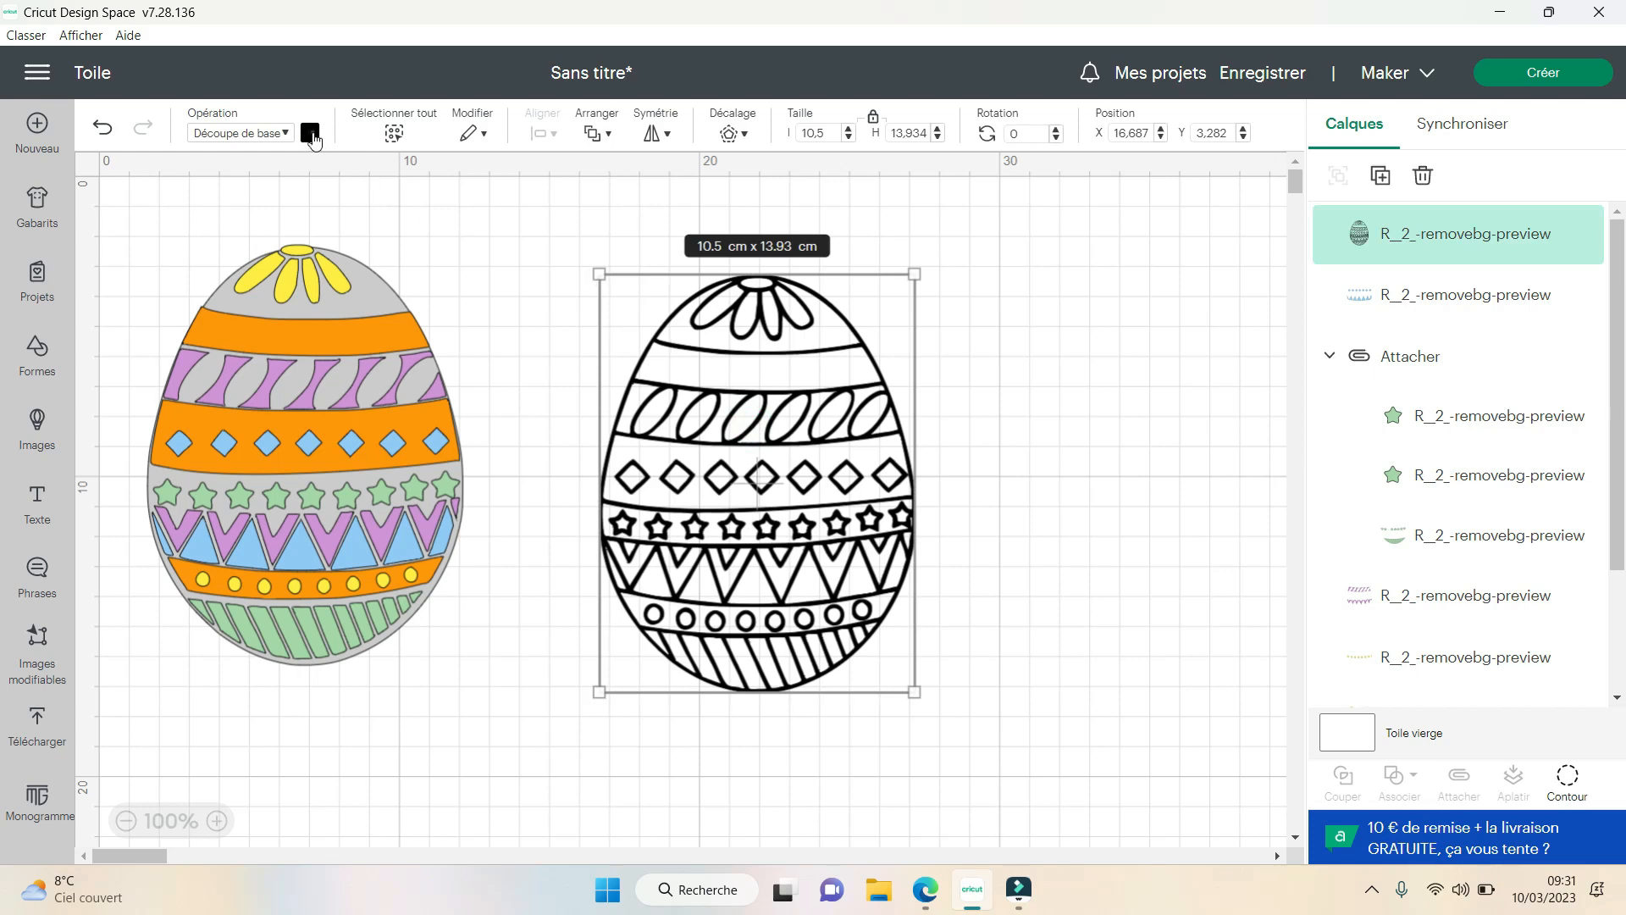
left_click(310, 134)
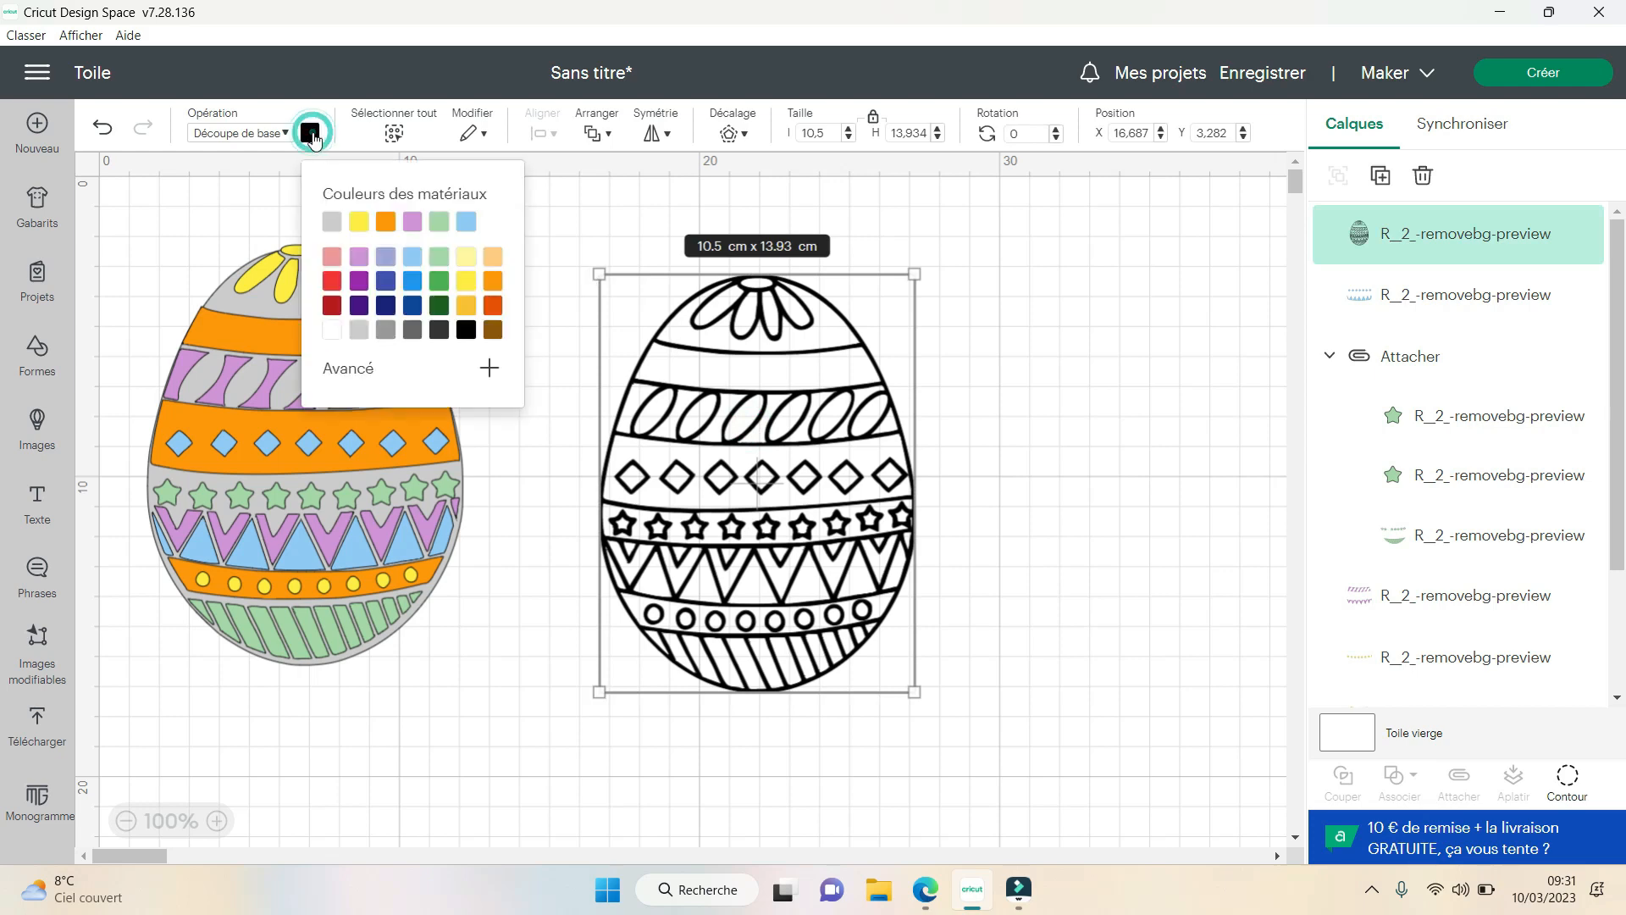
left_click(332, 283)
left_click(1091, 506)
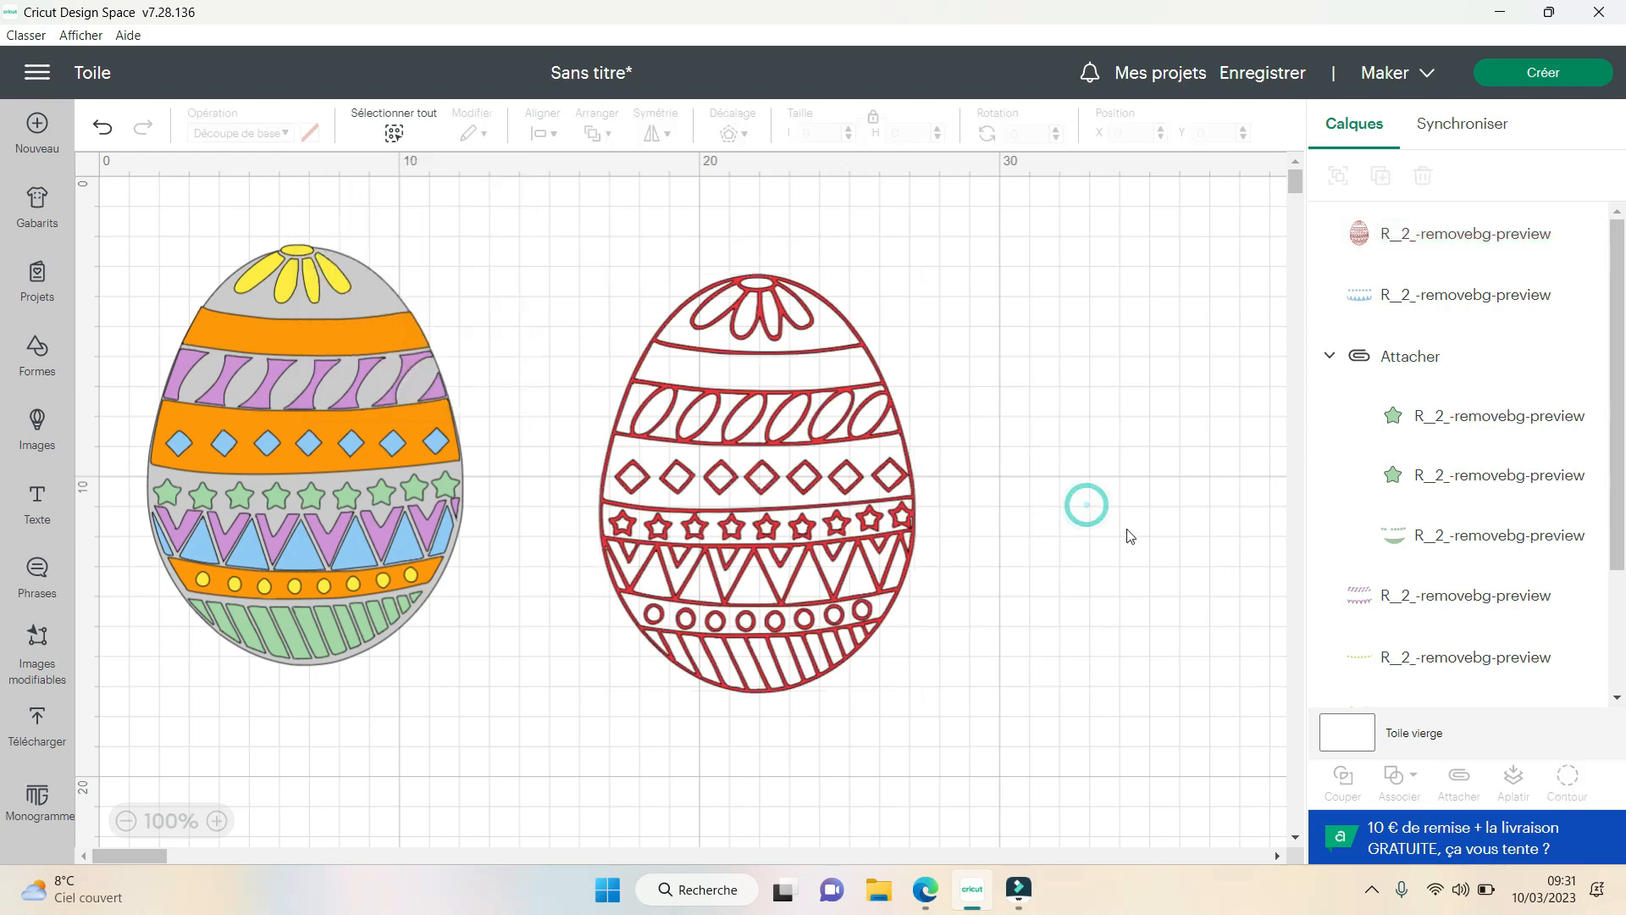
- Try the red outline egg over the coloured layered egg and move it back beside it
left_click_drag(862, 522, 409, 493)
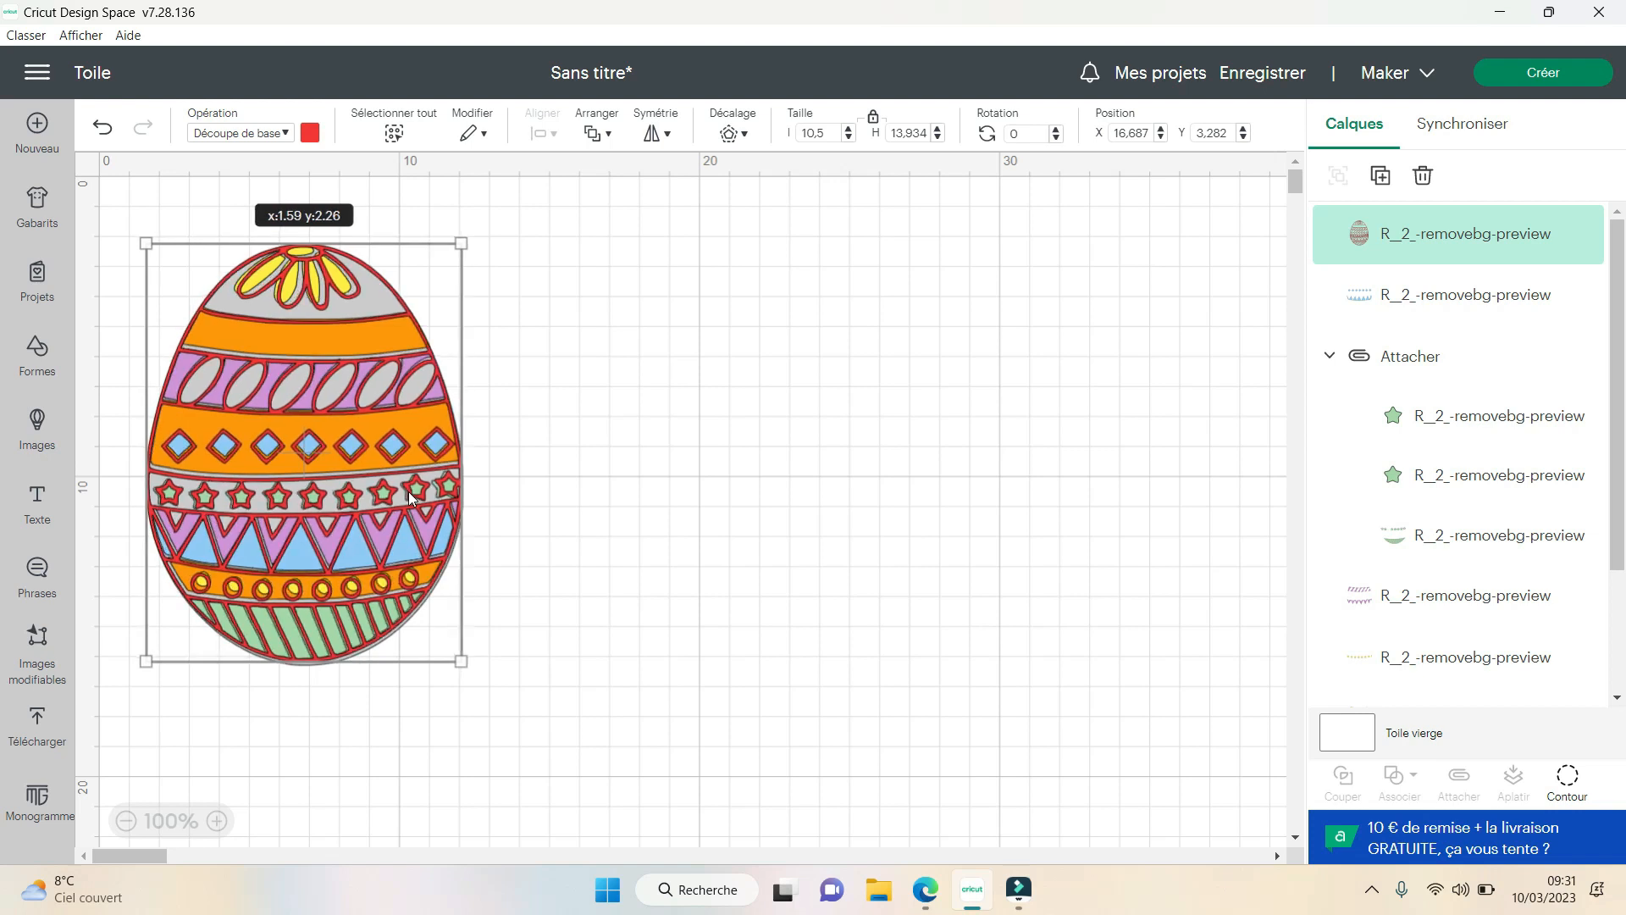
left_click_drag(410, 497, 410, 497)
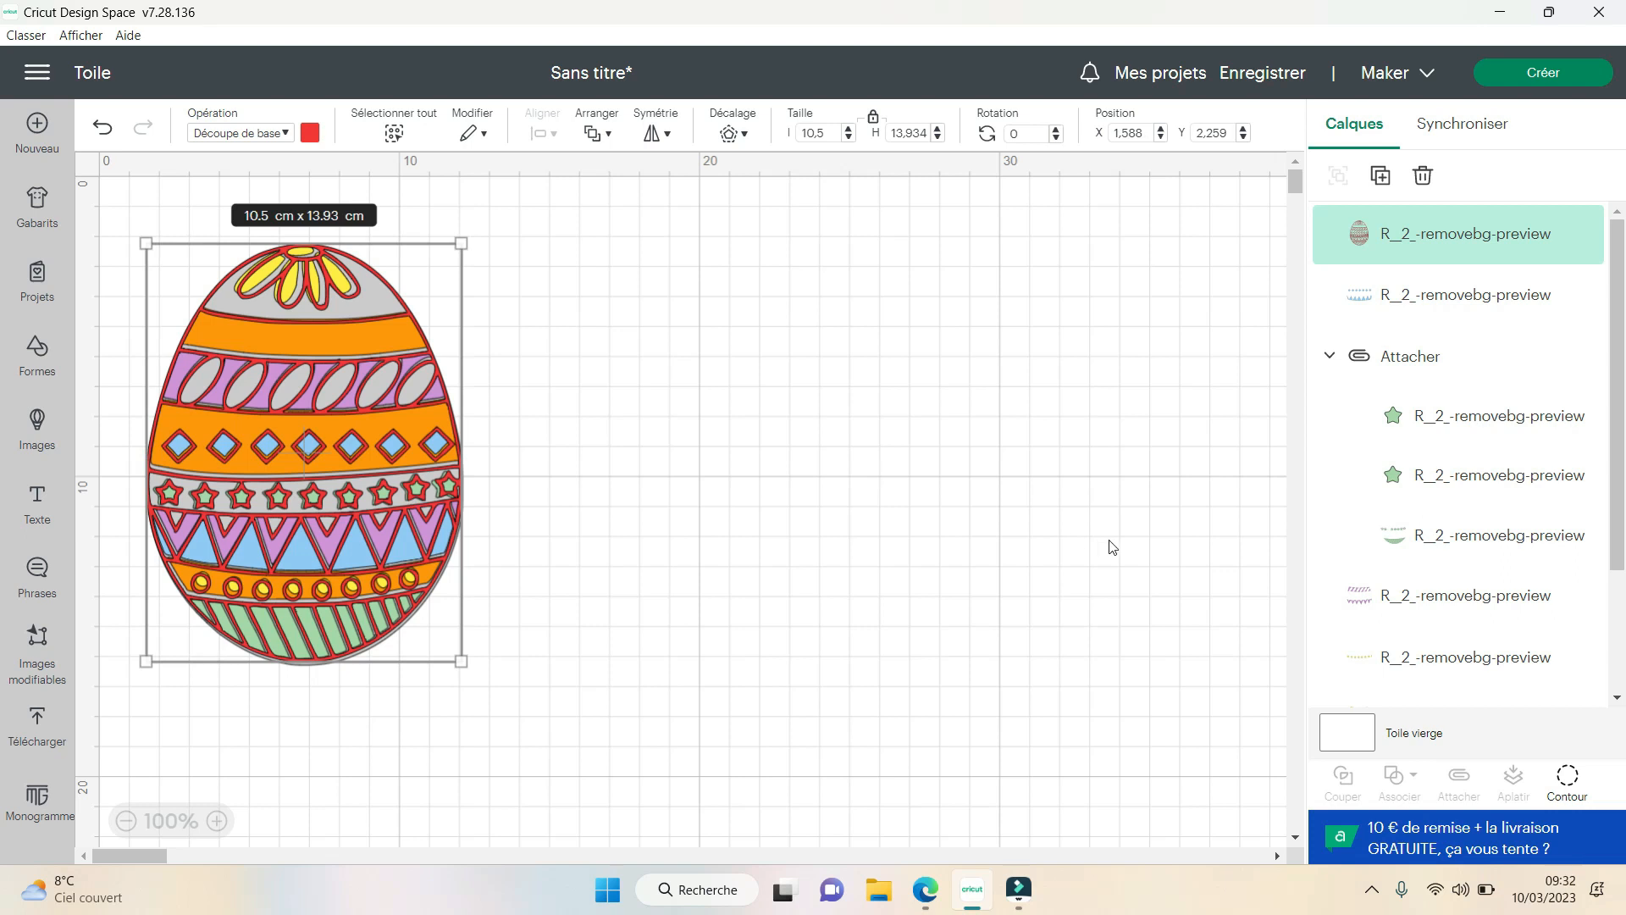
left_click(617, 322)
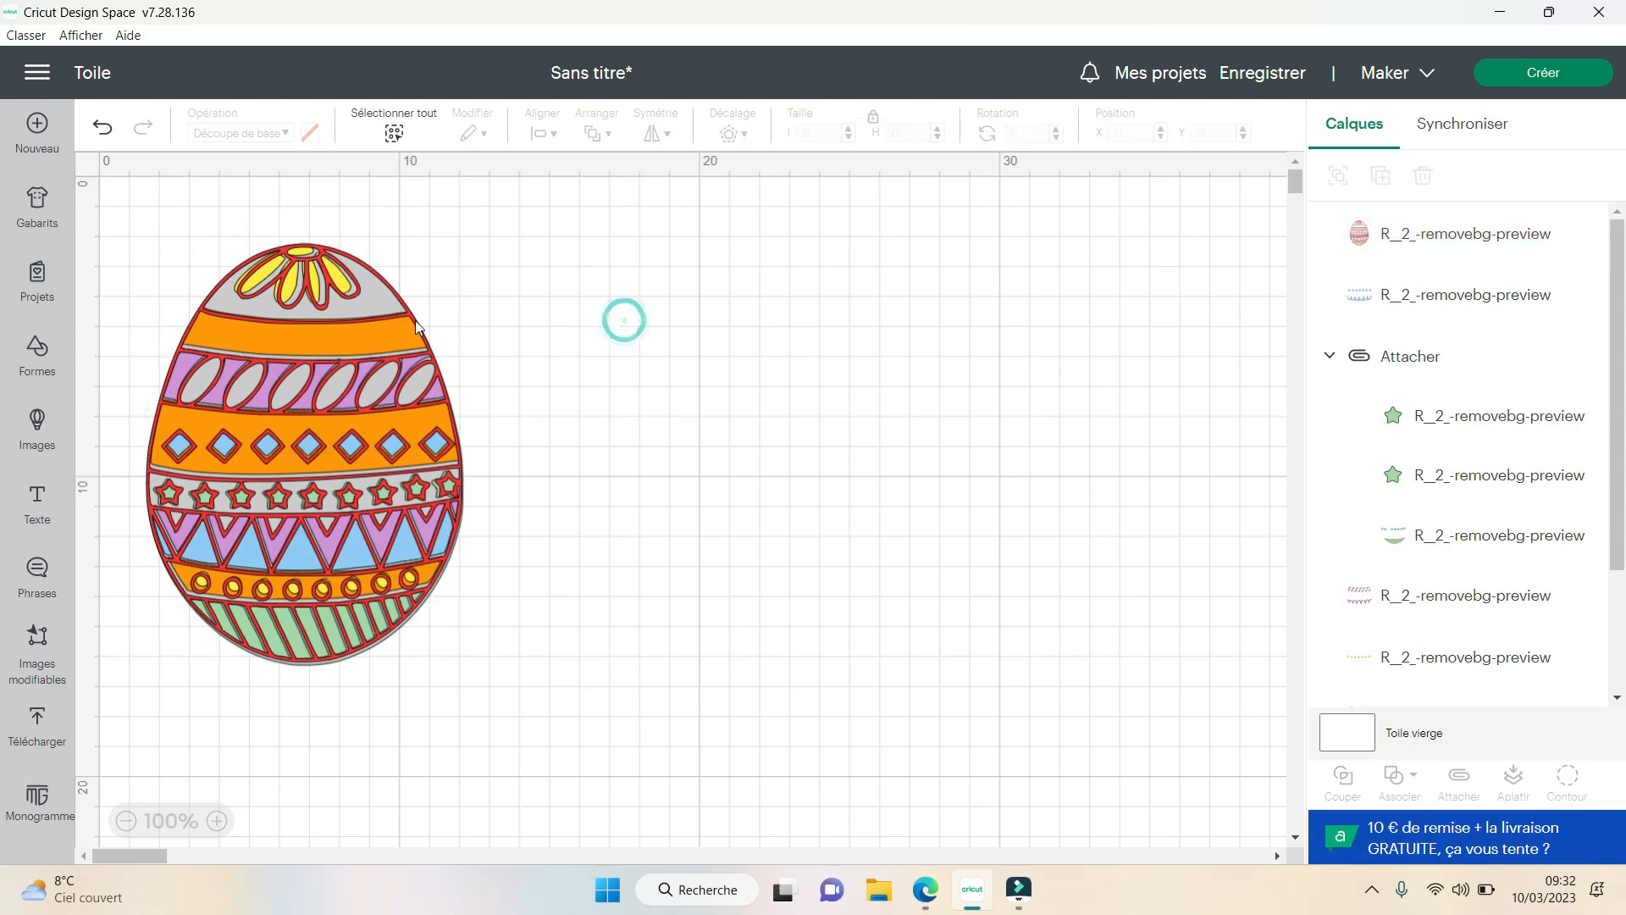
left_click(319, 285)
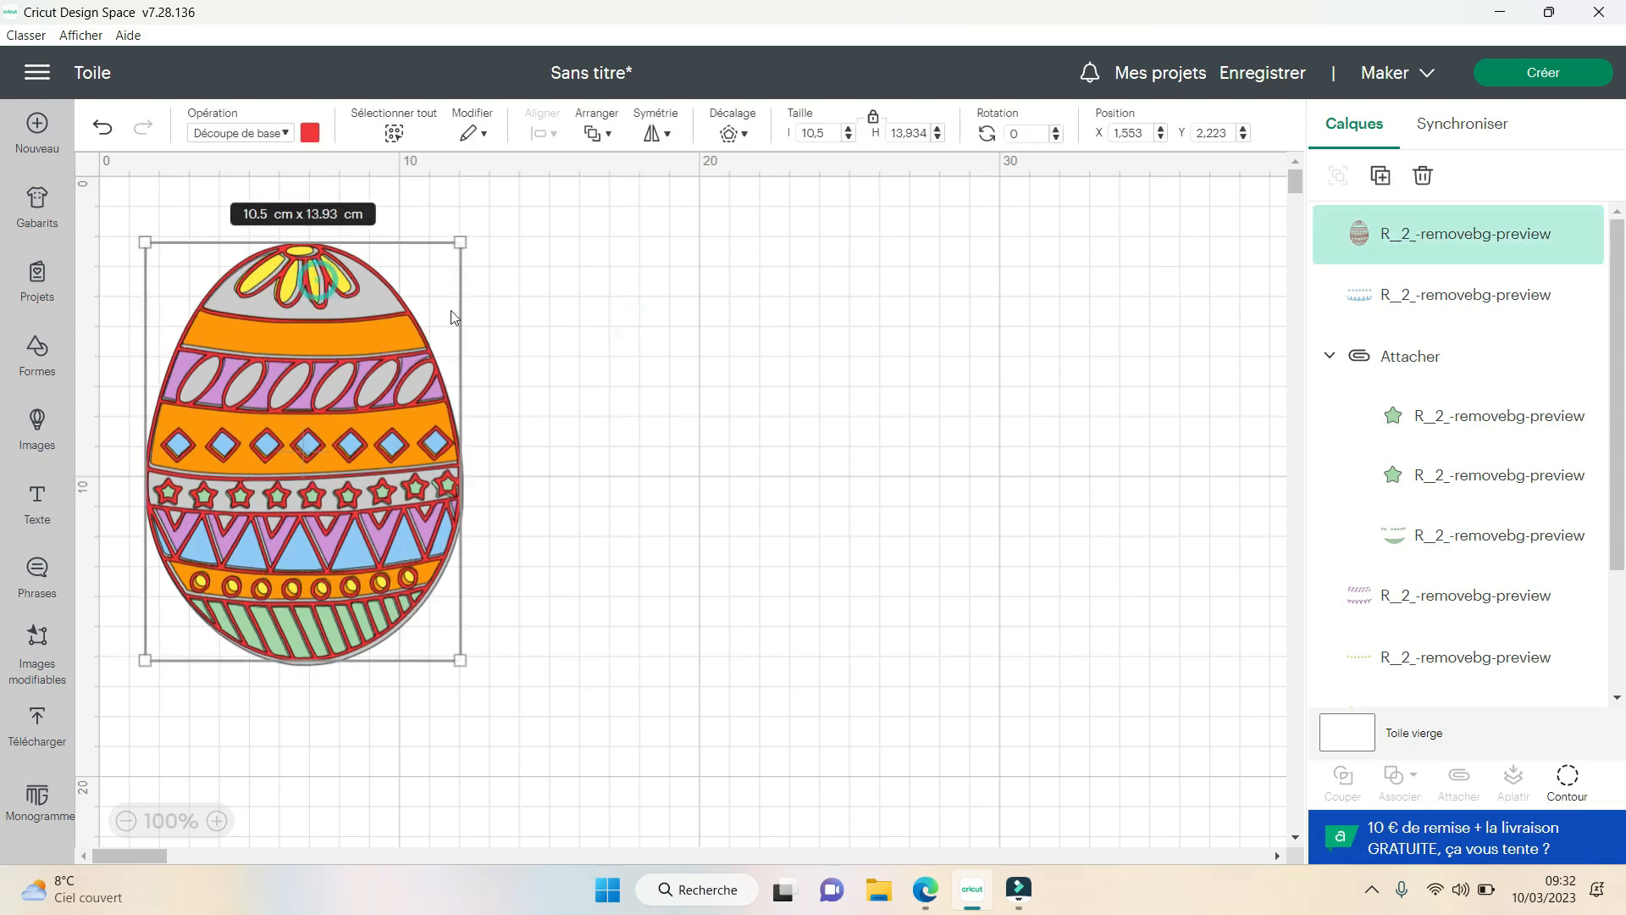
left_click_drag(403, 312, 844, 308)
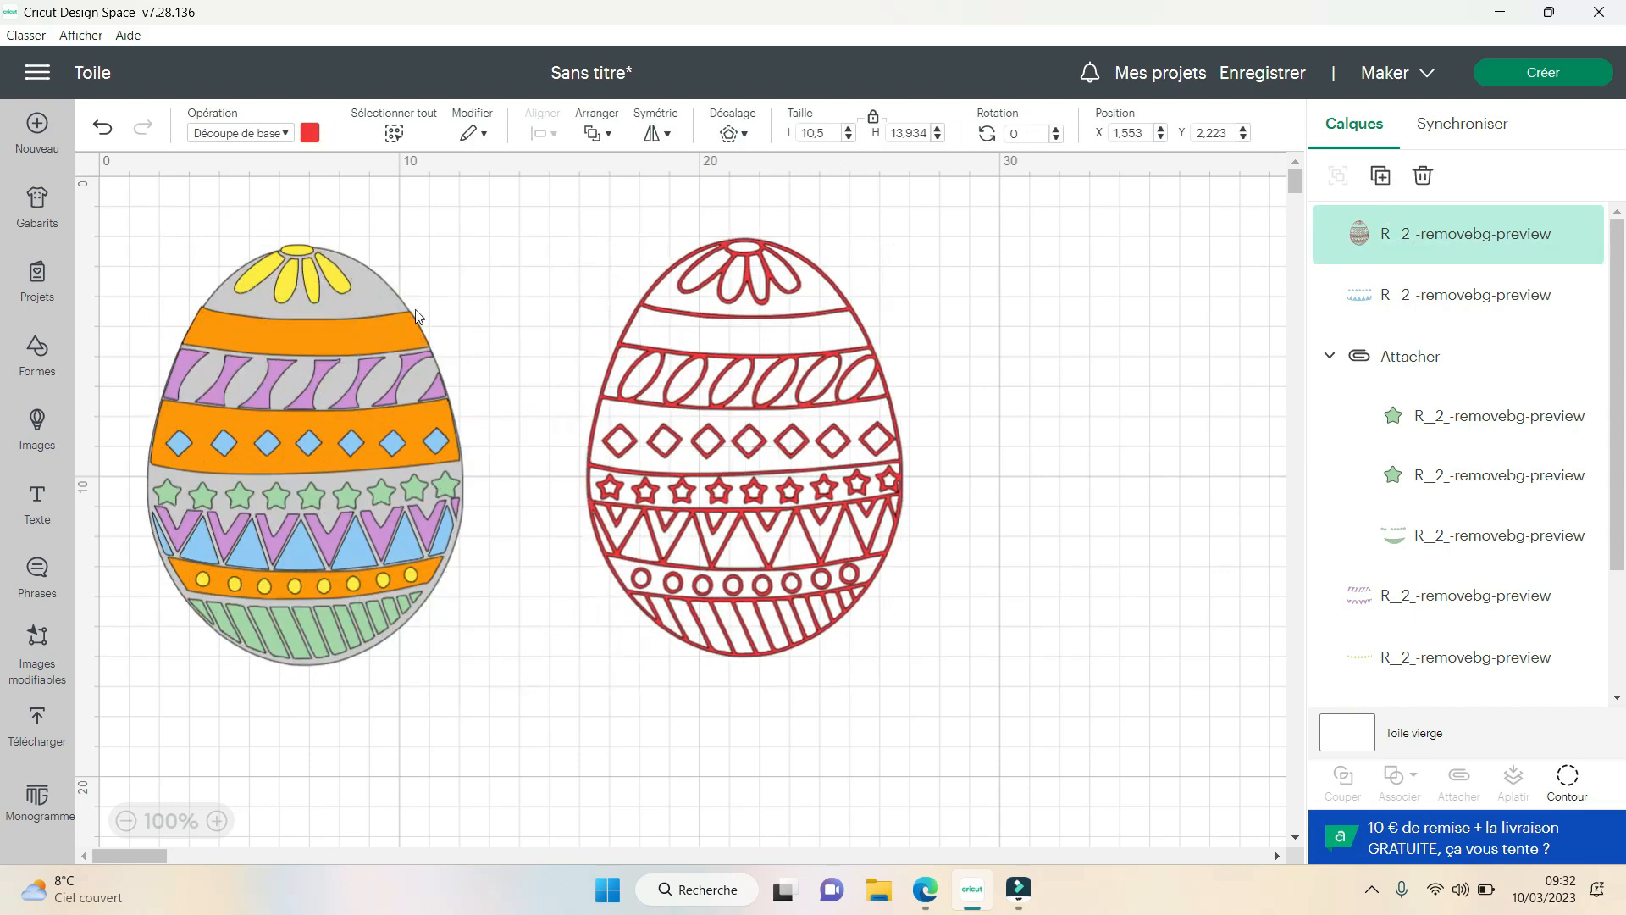
- Move the yellow petals and the orange bands from the grey egg into their matching areas behind the red outline egg
left_click(342, 286)
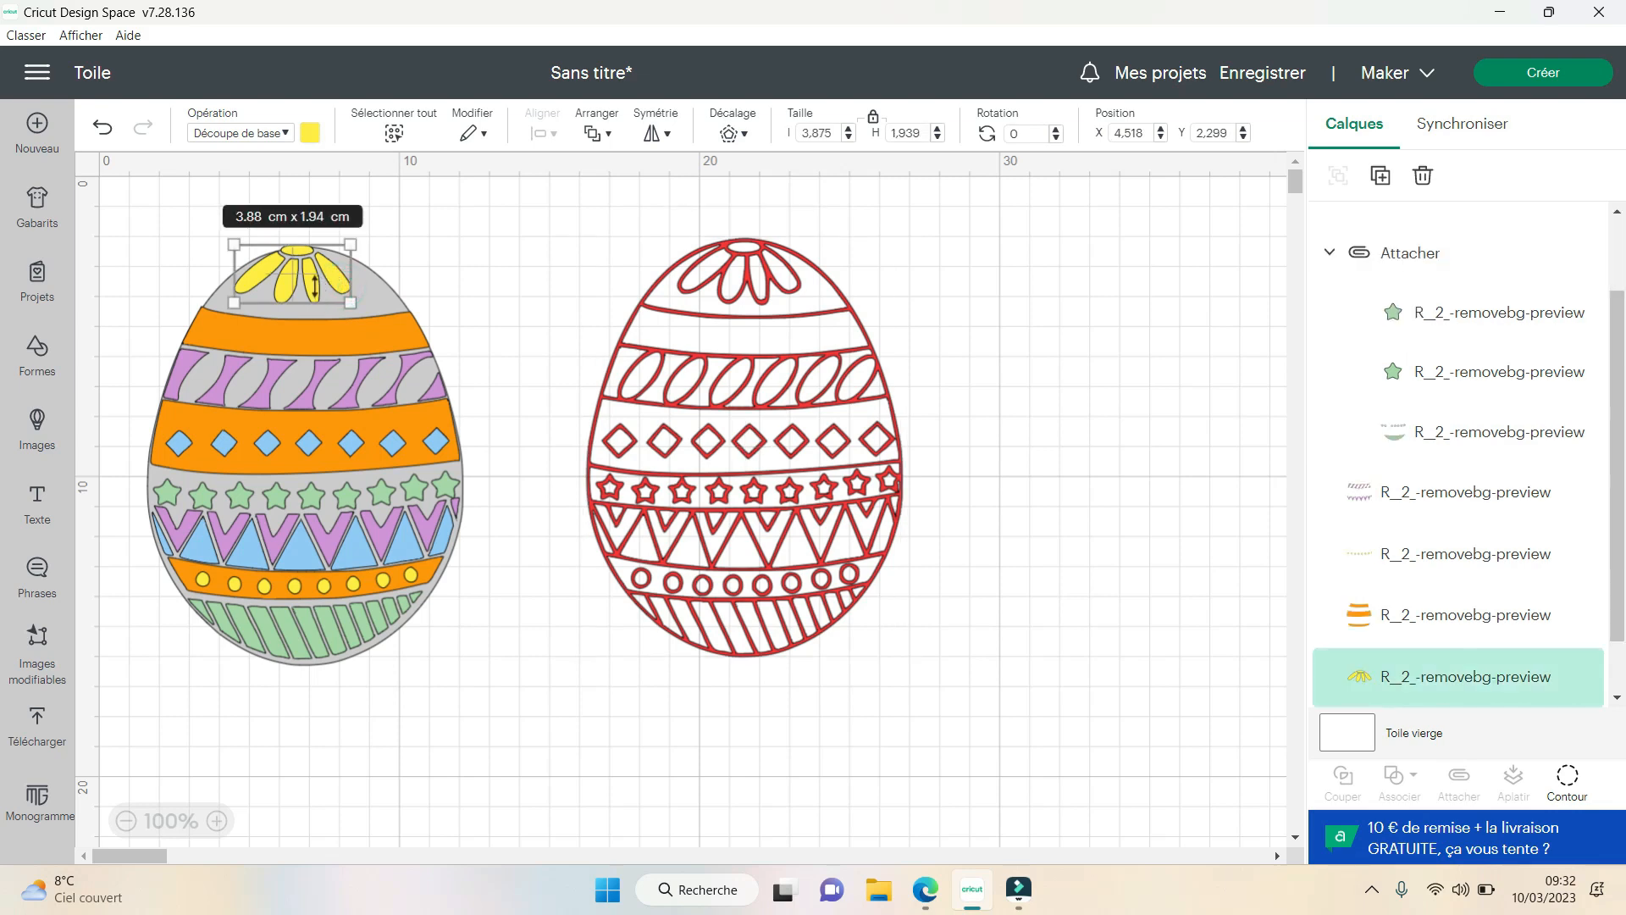
left_click(526, 241)
left_click_drag(307, 275, 755, 271)
left_click(497, 240)
left_click(372, 338)
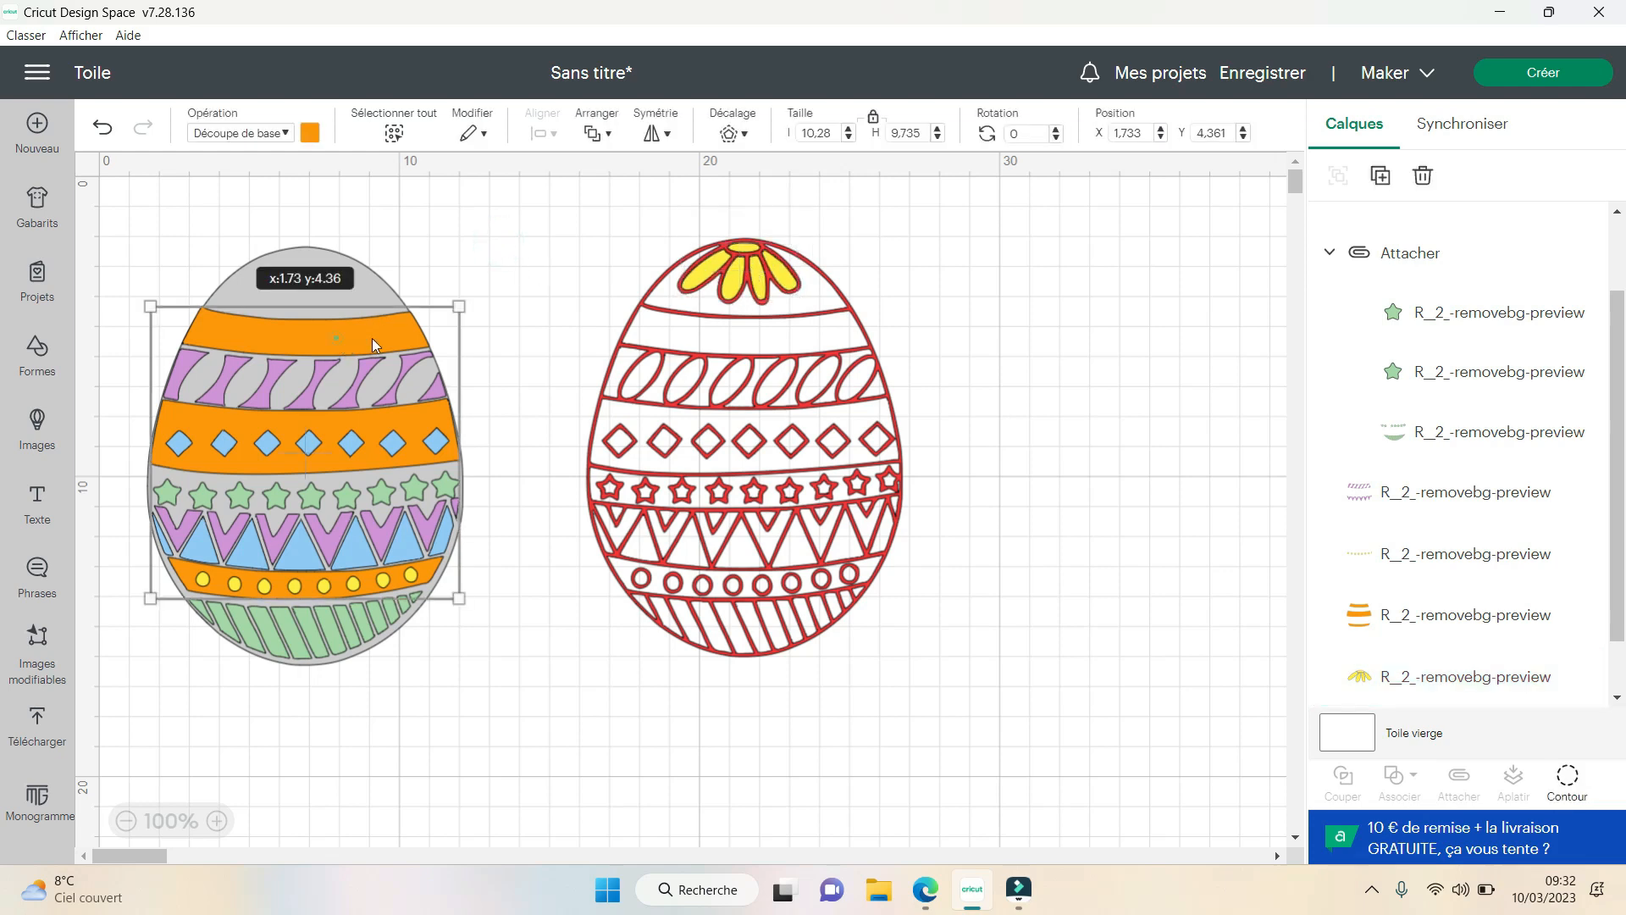
left_click_drag(373, 338, 776, 338)
left_click(1044, 337)
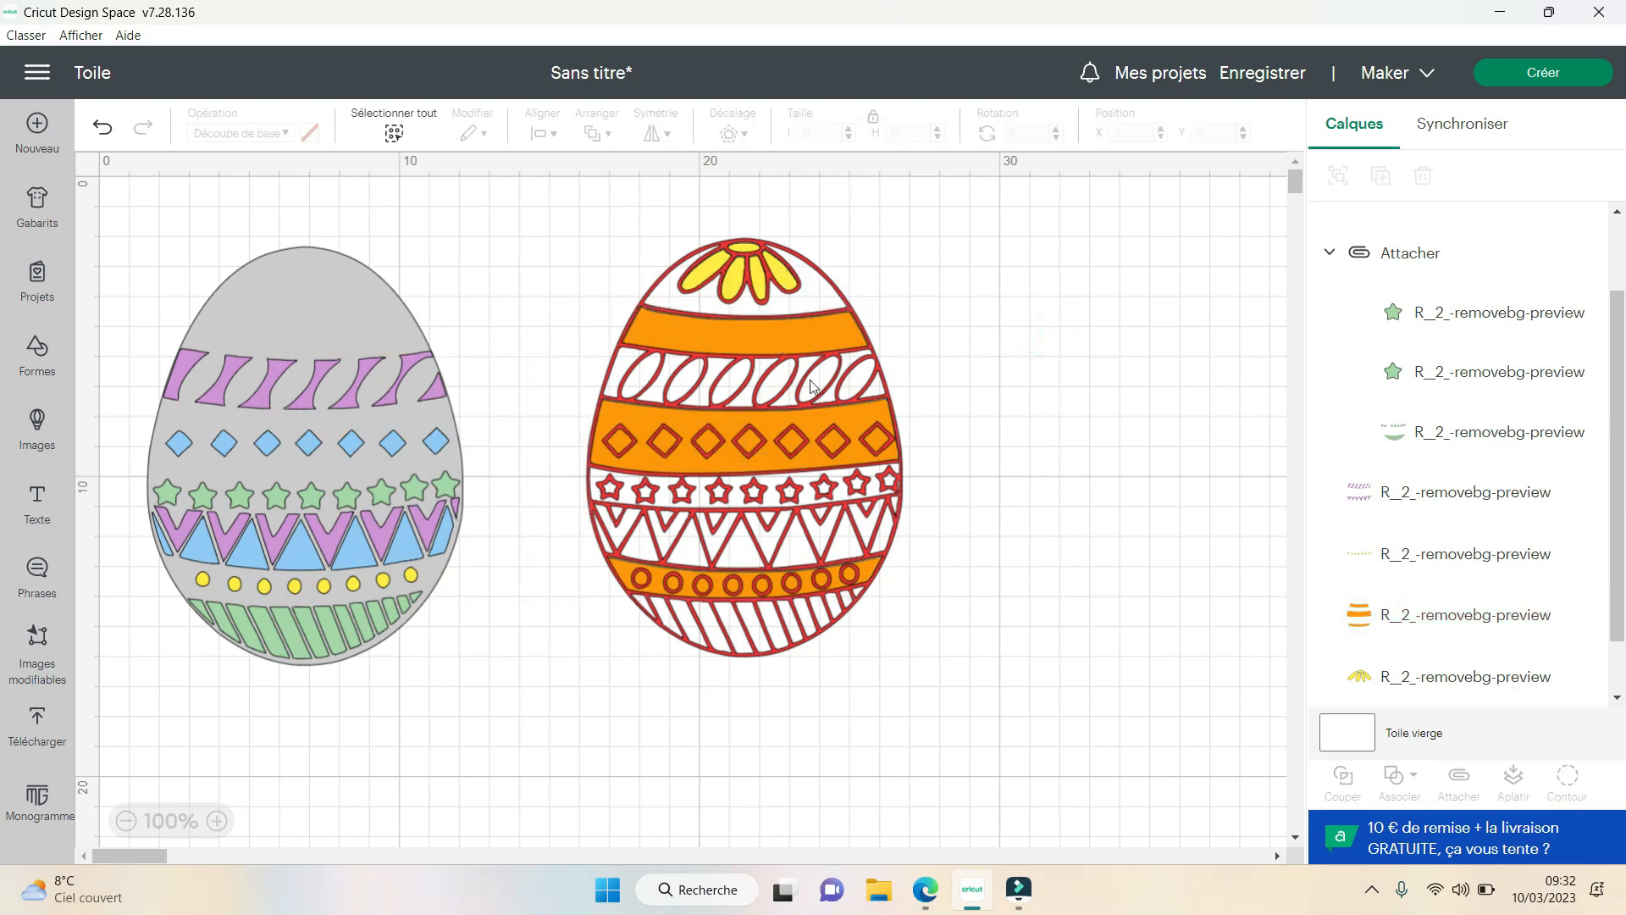
- Align the purple patterns, the blue diamonds and triangles, and the attached green pieces with the red outline egg
left_click_drag(352, 399, 790, 395)
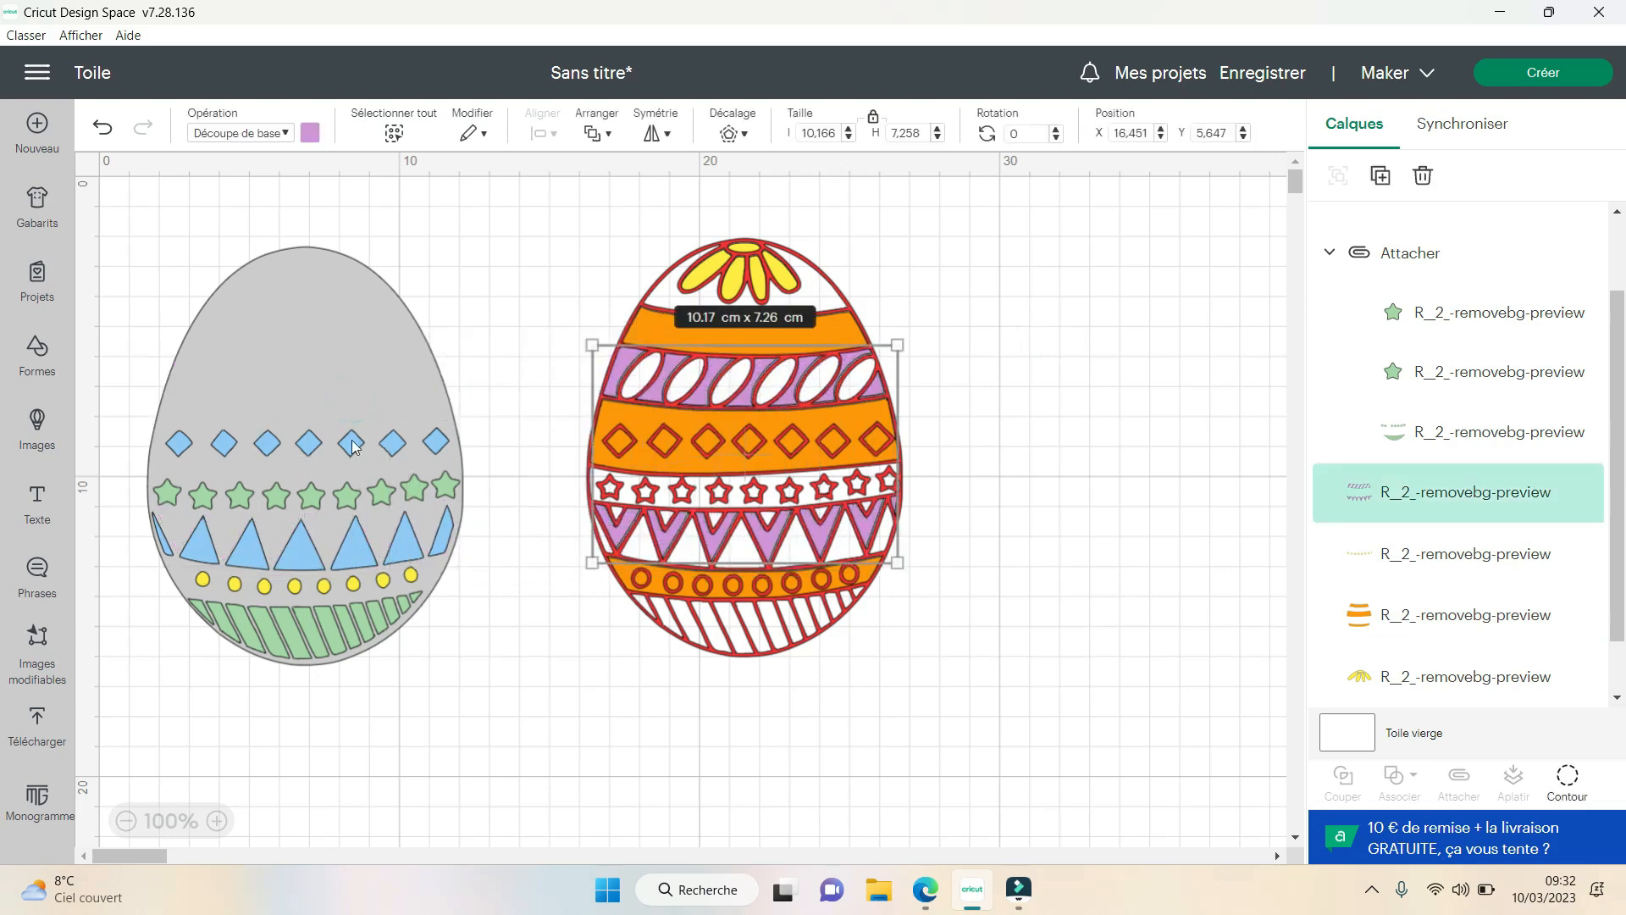
left_click_drag(352, 440, 794, 445)
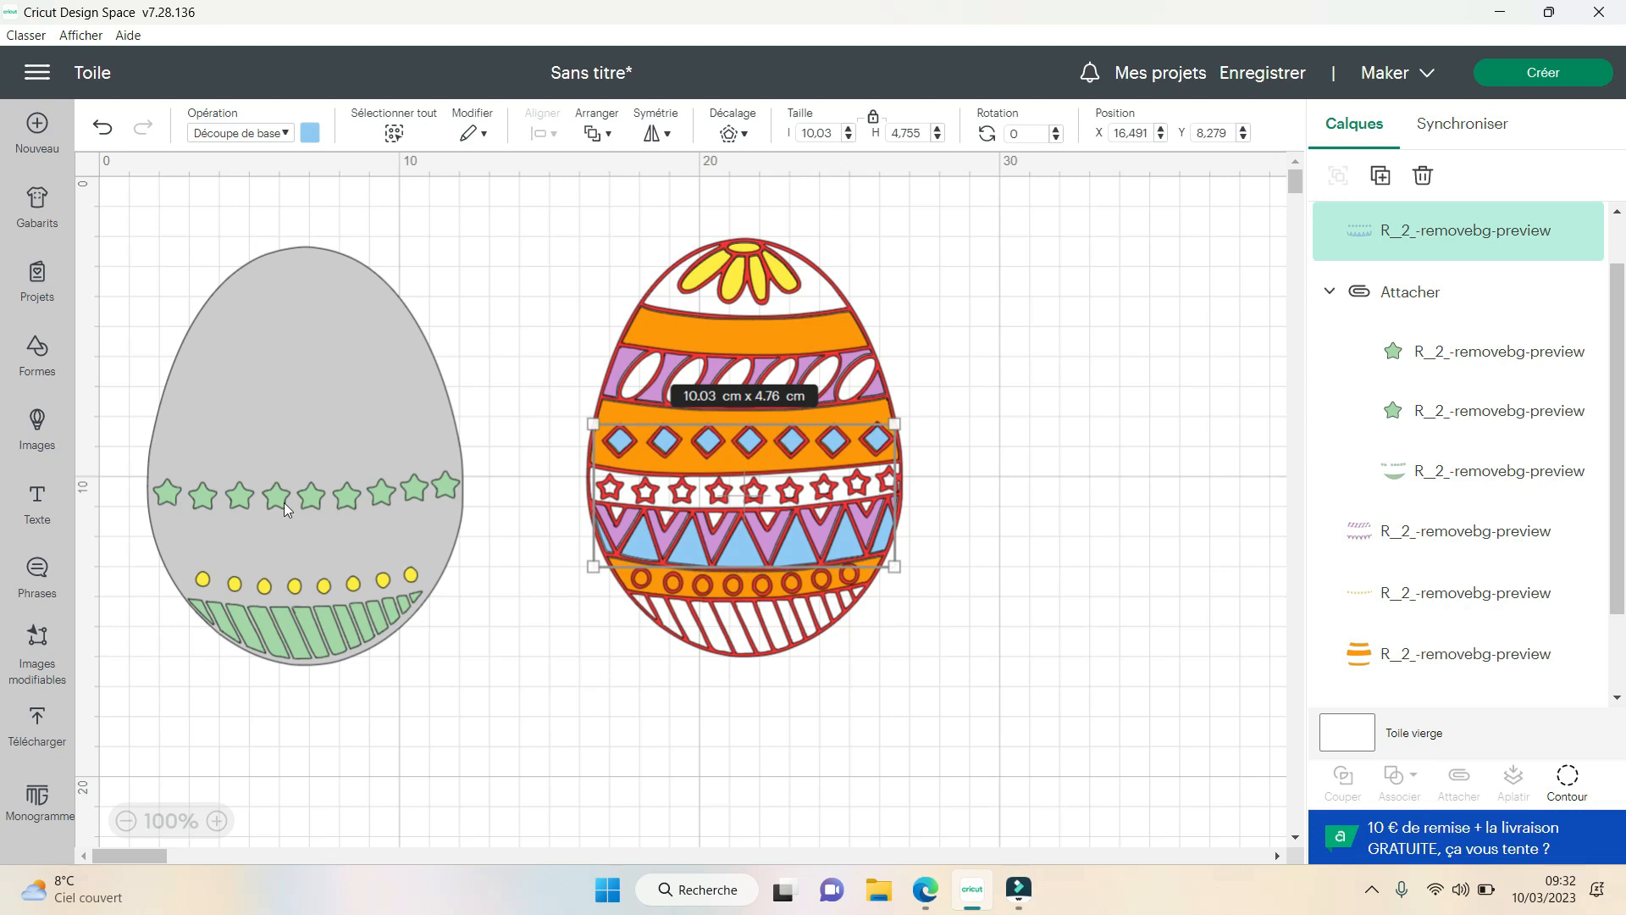
left_click_drag(283, 501, 728, 496)
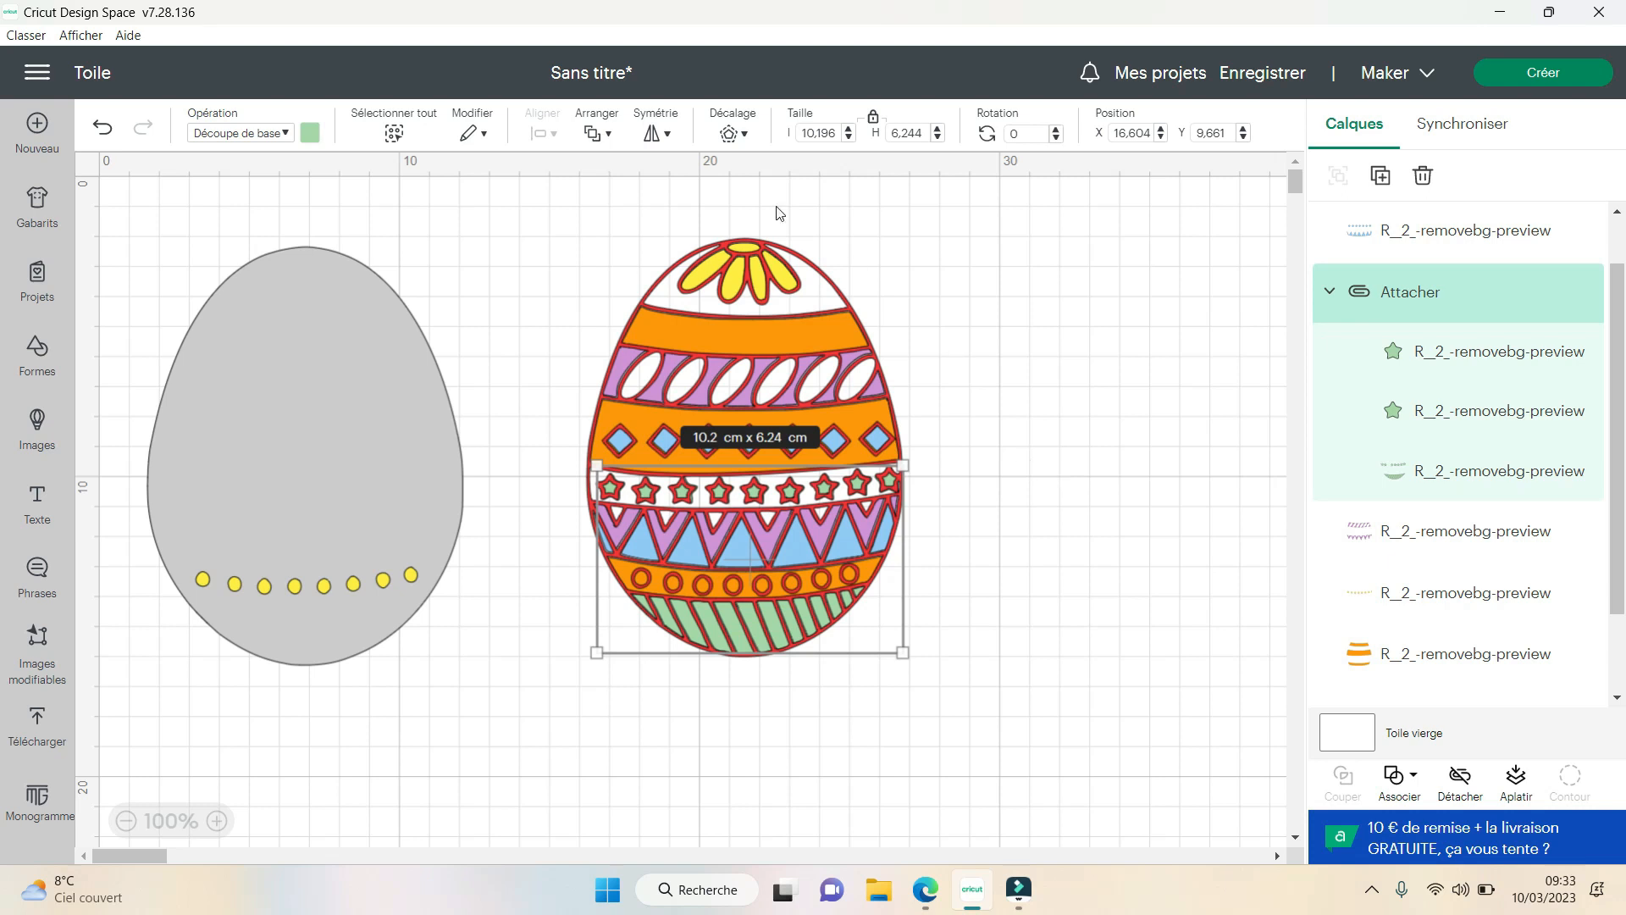
- Fit the row of yellow dots into the red outline egg and place the grey egg behind all the coloured pieces
left_click(295, 585)
left_click(392, 763)
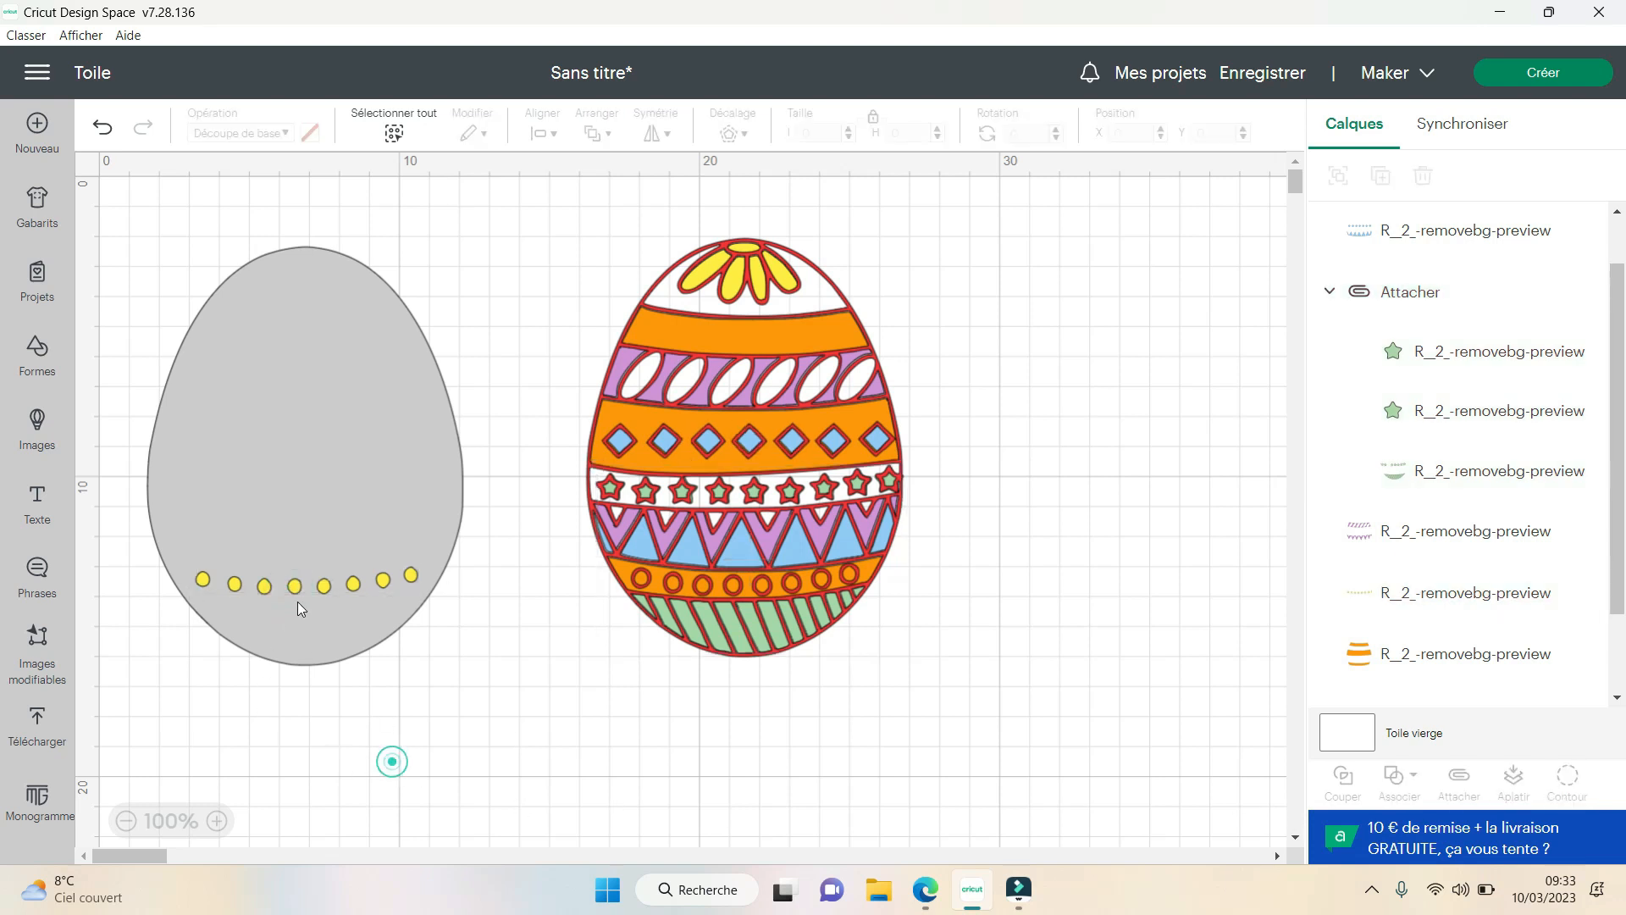
left_click_drag(316, 585, 734, 591)
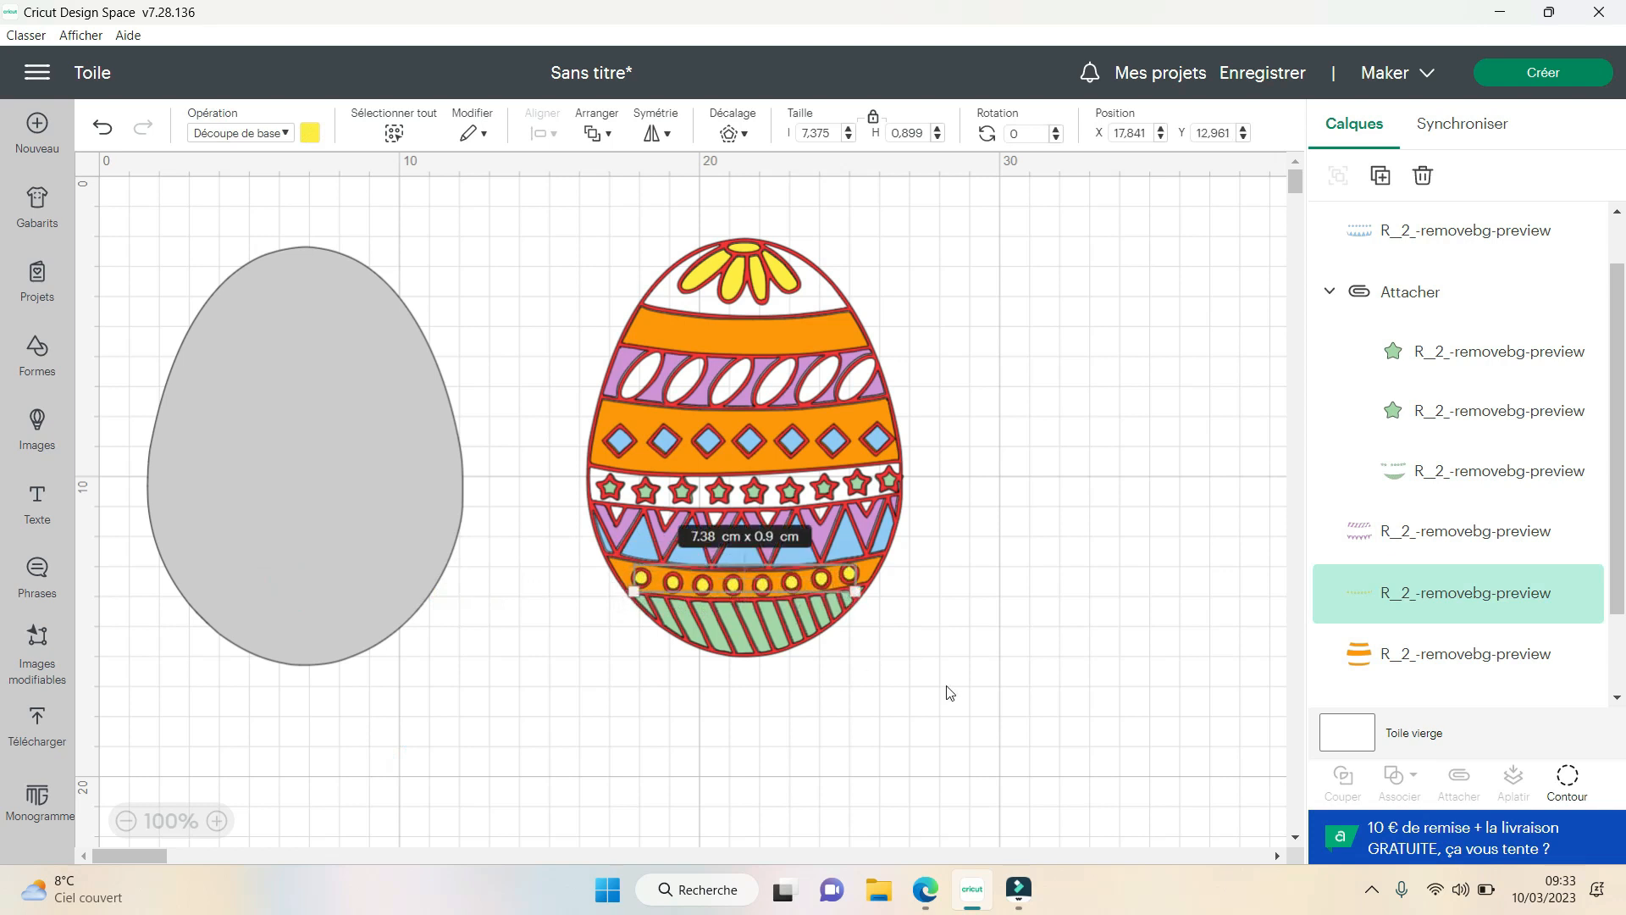
left_click(940, 690)
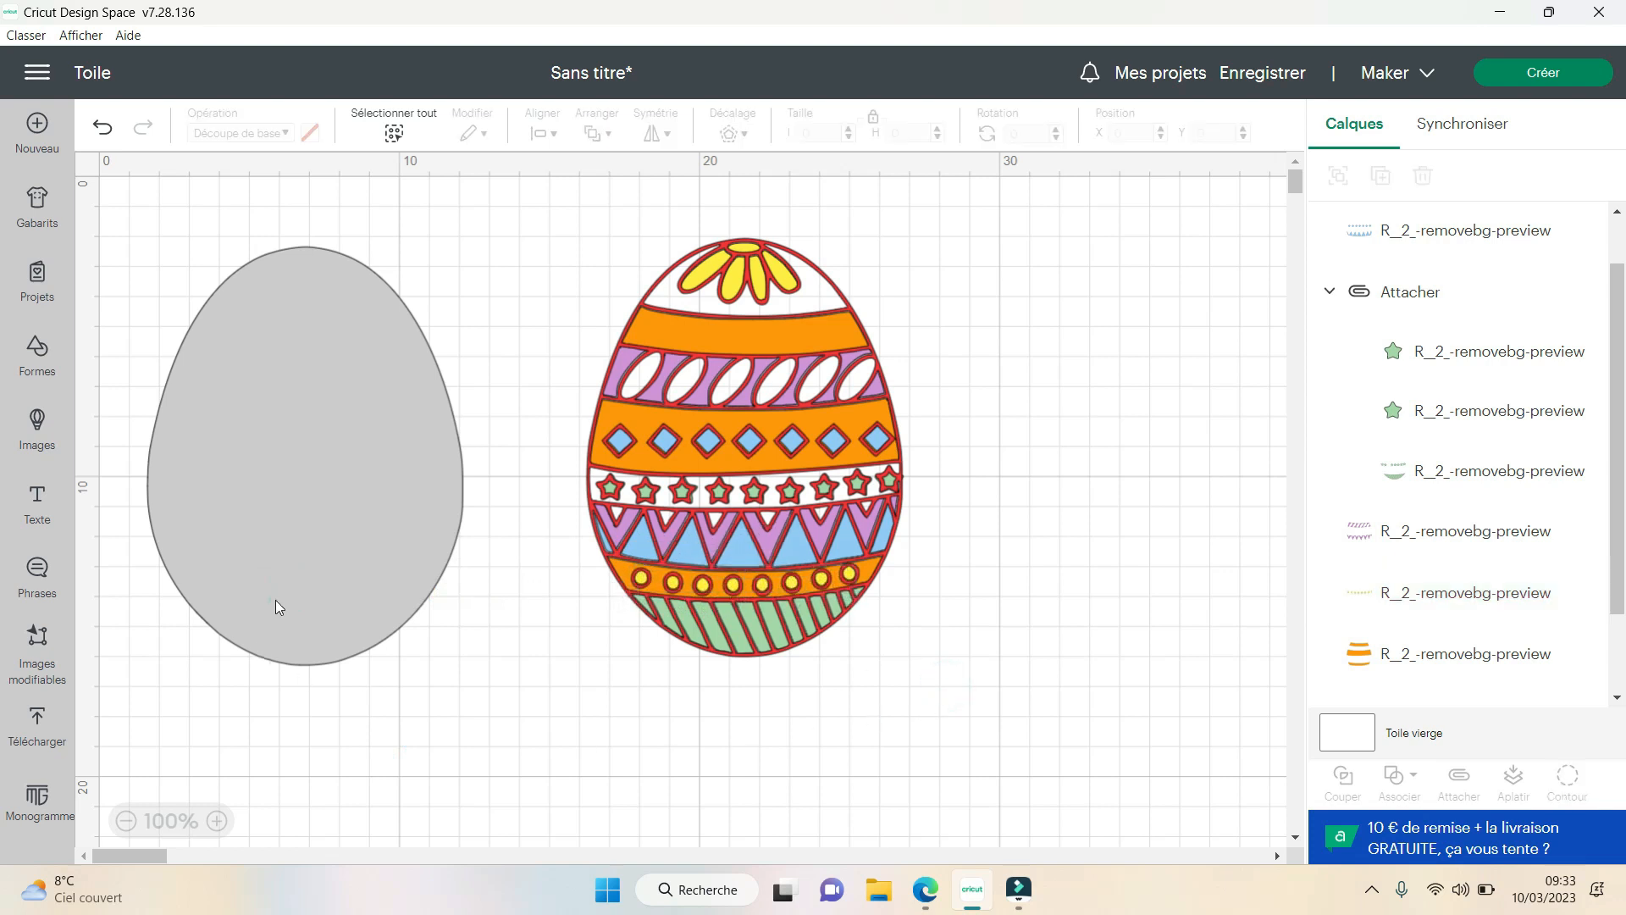
left_click_drag(276, 600, 712, 596)
left_click(1021, 699)
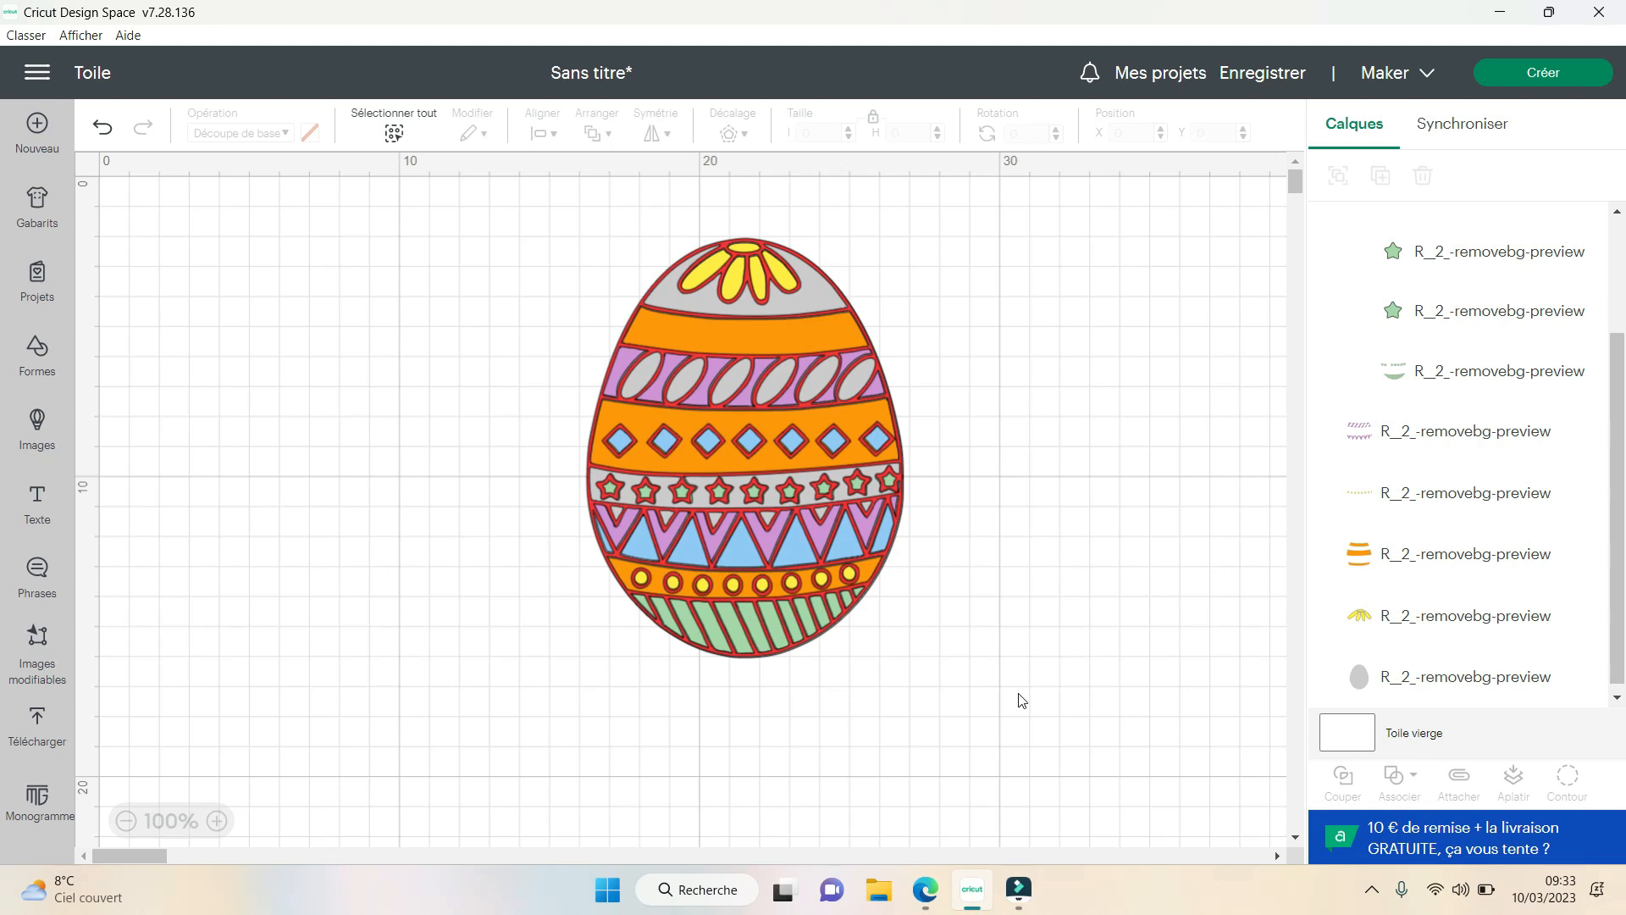
left_click(1016, 624)
- Open the cutting preparation for the project and return to the canvas without choosing a loading method
left_click(1559, 81)
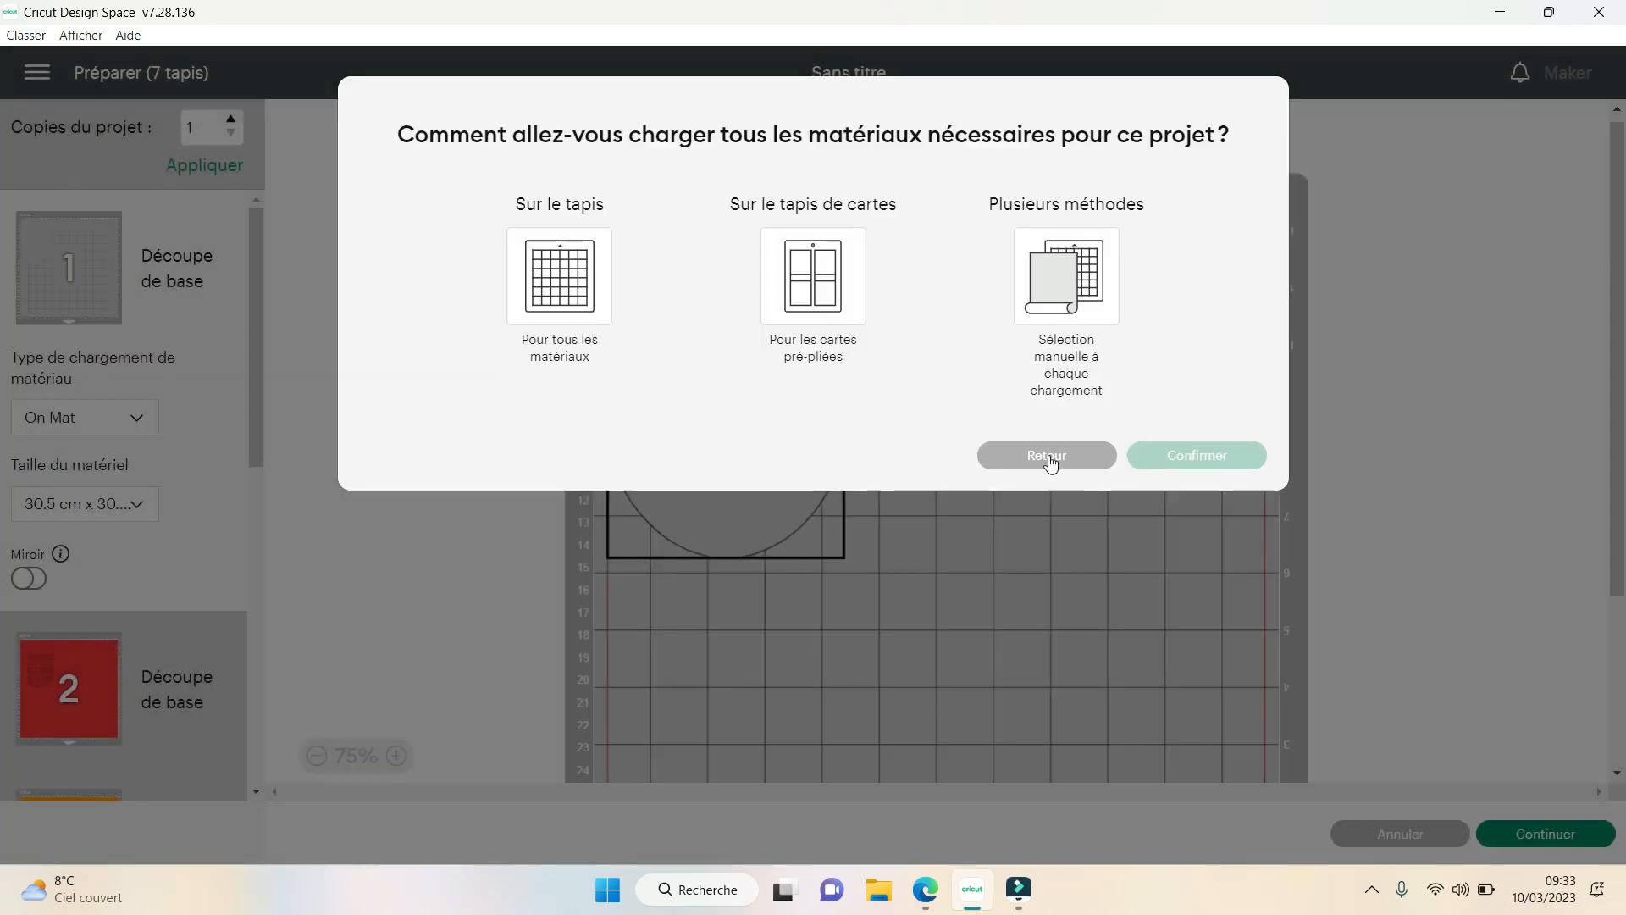
left_click(1049, 457)
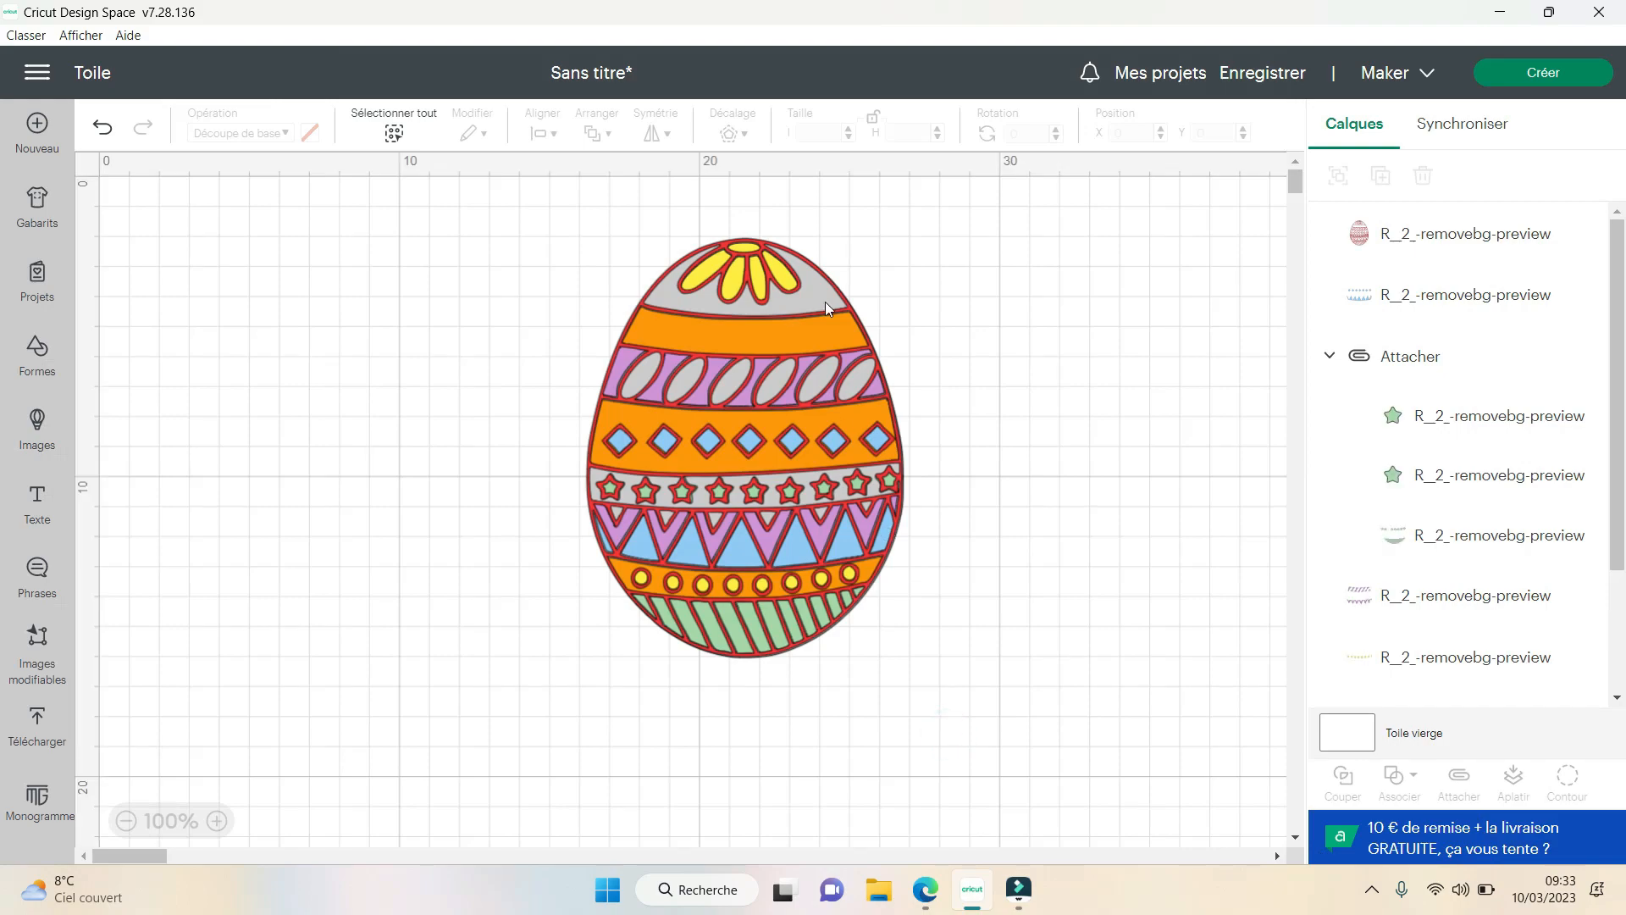
- Select the grey base egg layer and move it out from behind the coloured egg to an empty area beside it
mouse_move(825, 301)
left_mouse_down()
mouse_move(529, 354)
mouse_move(844, 323)
mouse_move(824, 304)
left_mouse_up()
scroll(1576, 627, "down", 3)
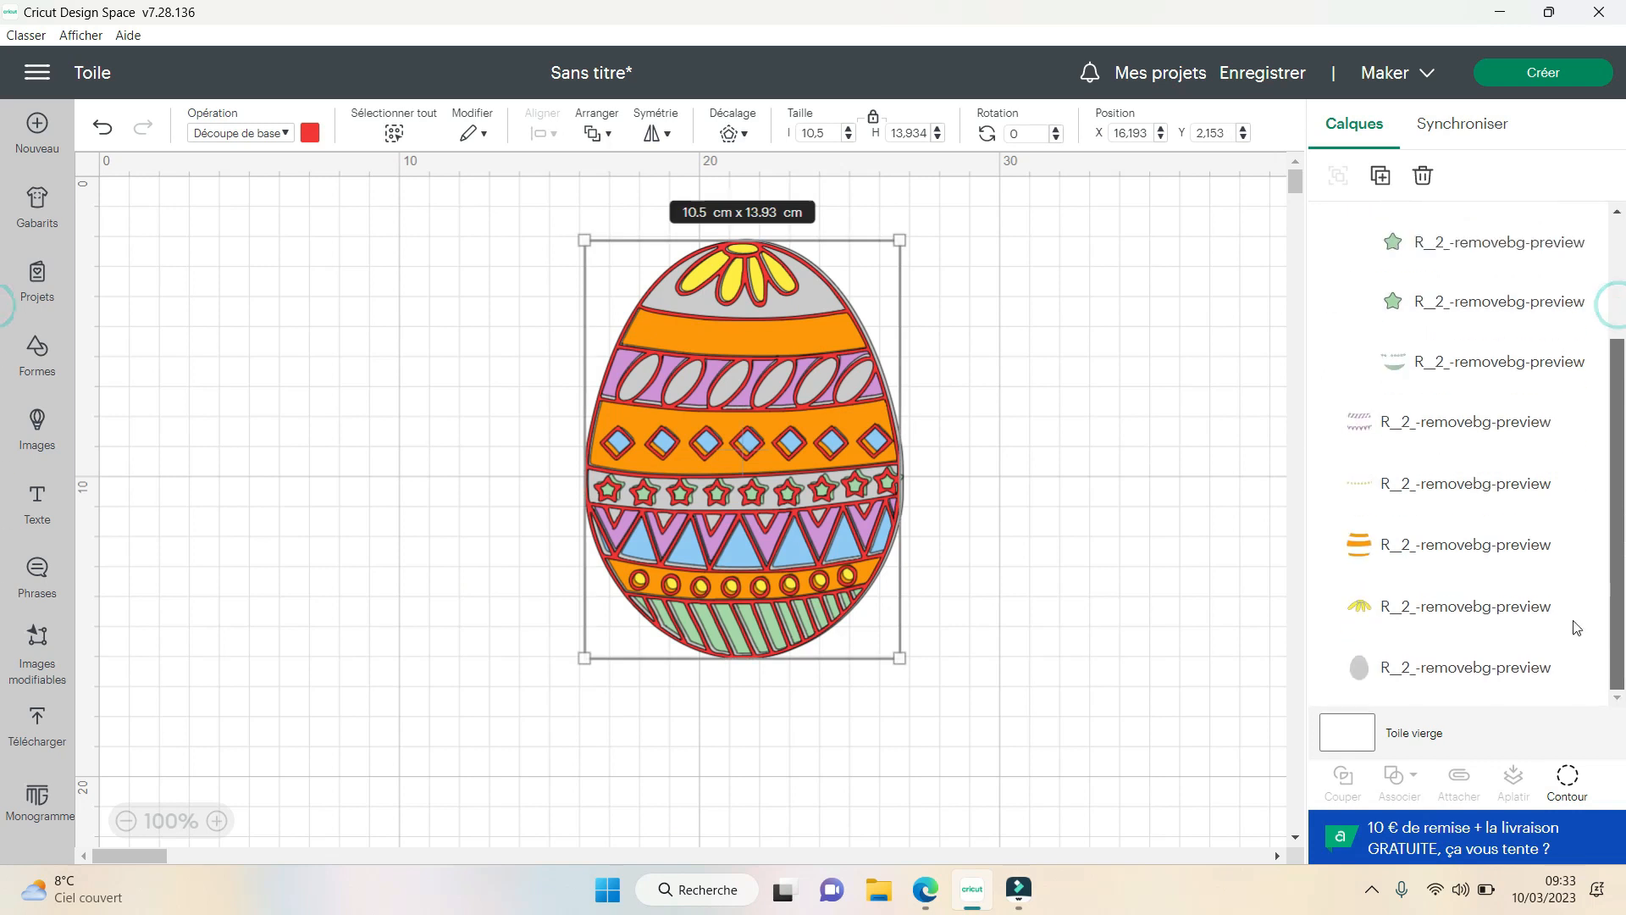
left_click(1474, 669)
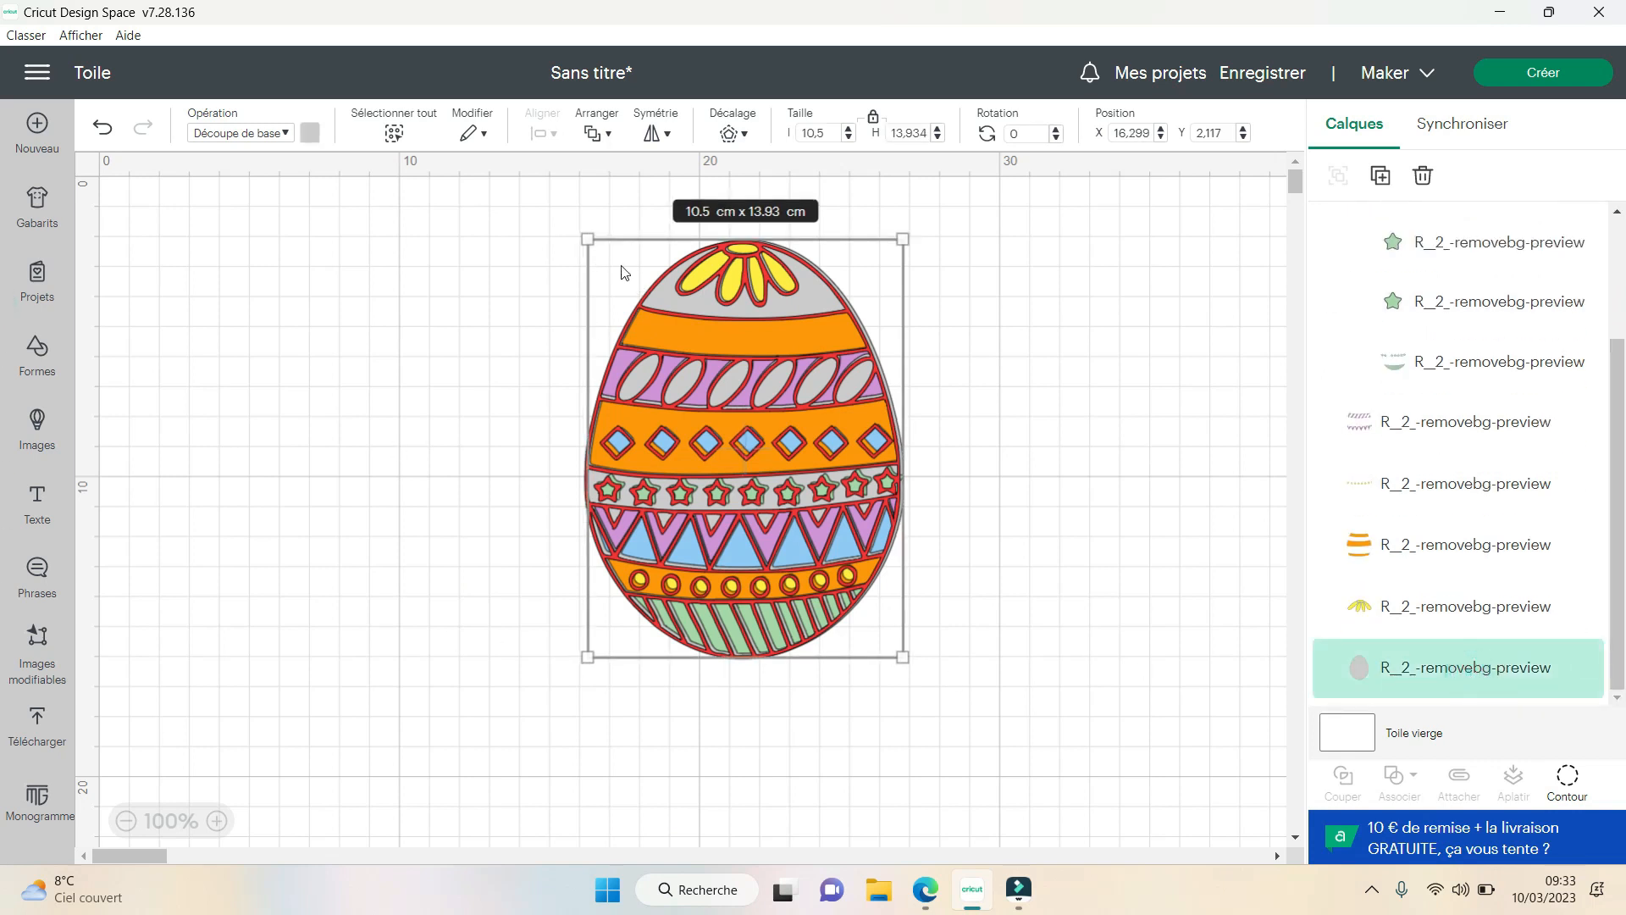
left_click_drag(623, 271, 242, 309)
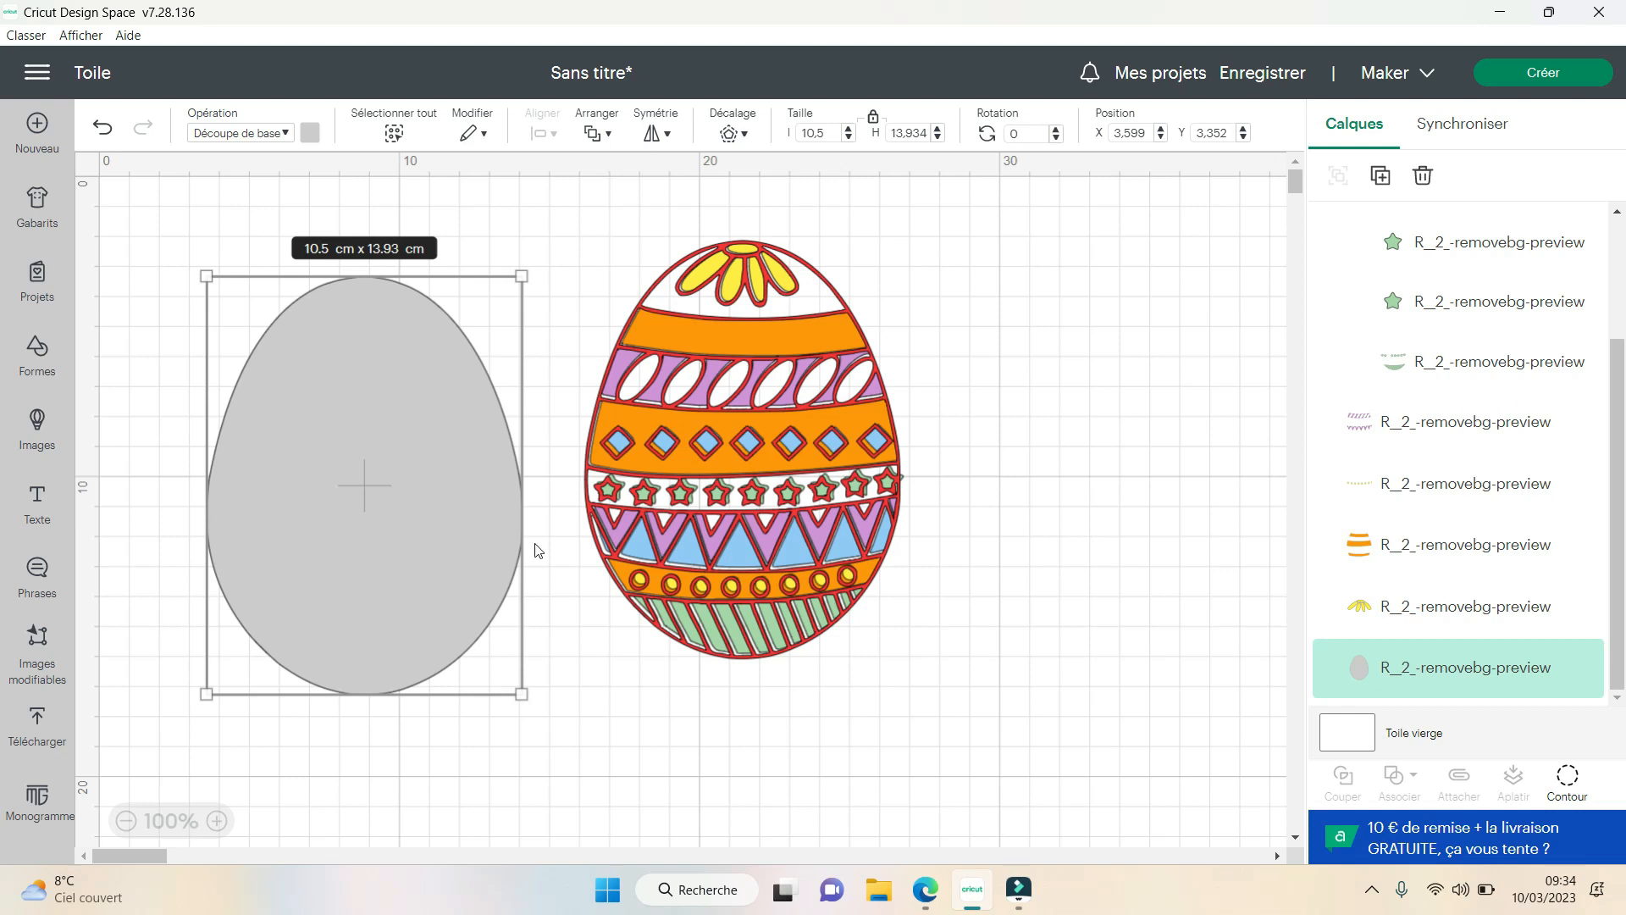
- Create a 0.2 cm offset with rounded corners around the grey base egg
left_click(728, 136)
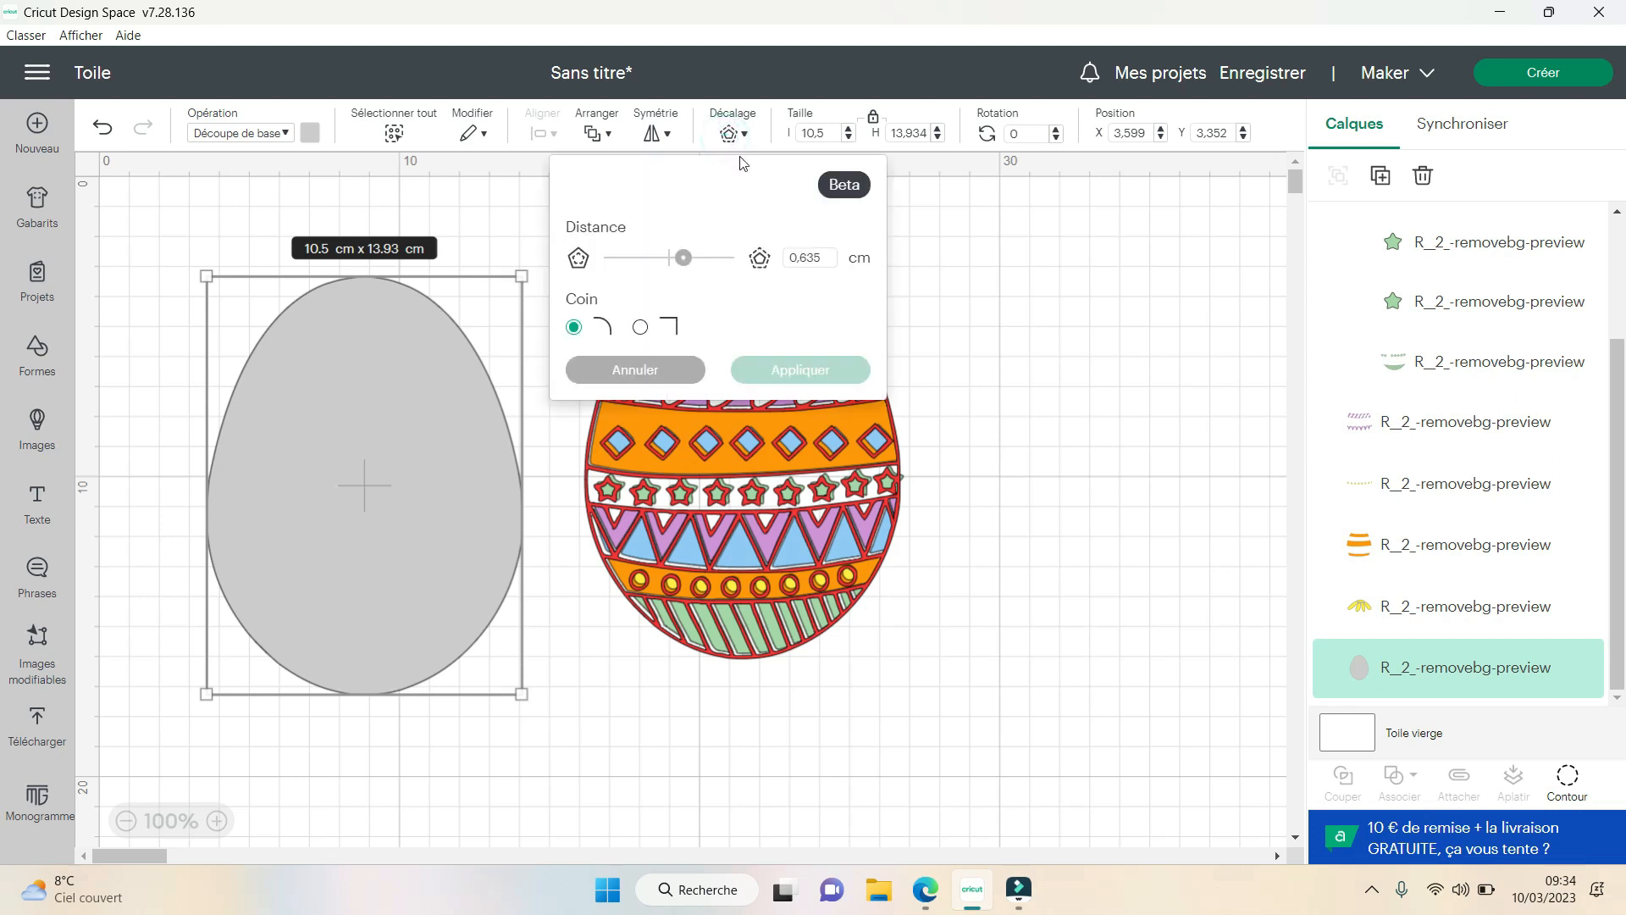
left_click(803, 258)
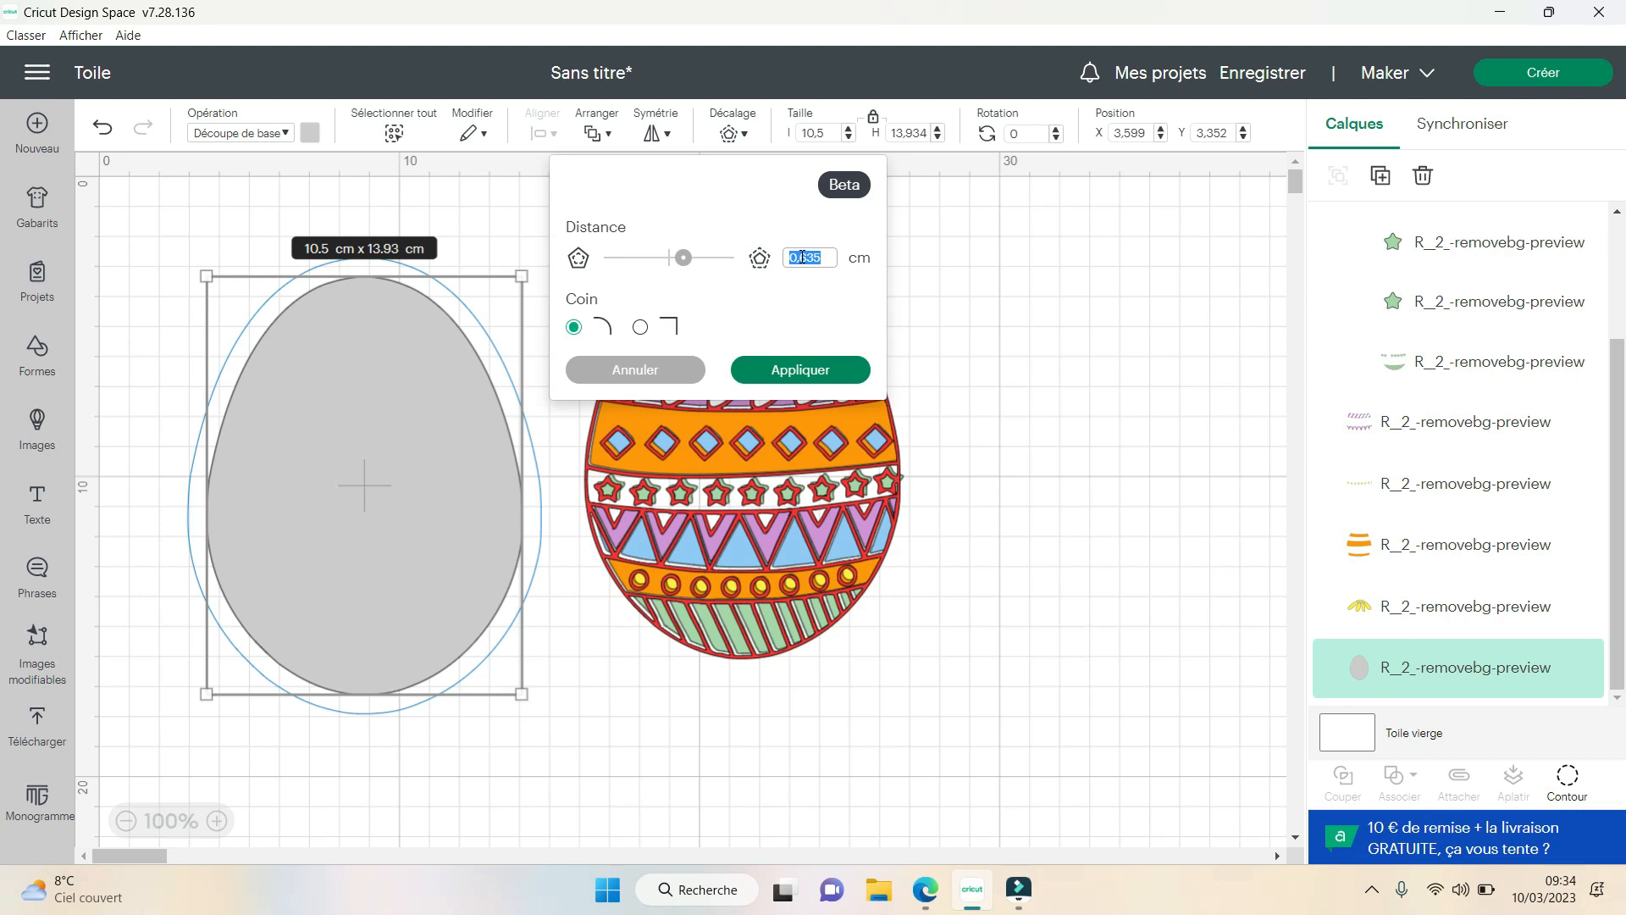
type("0,1")
left_click(801, 372)
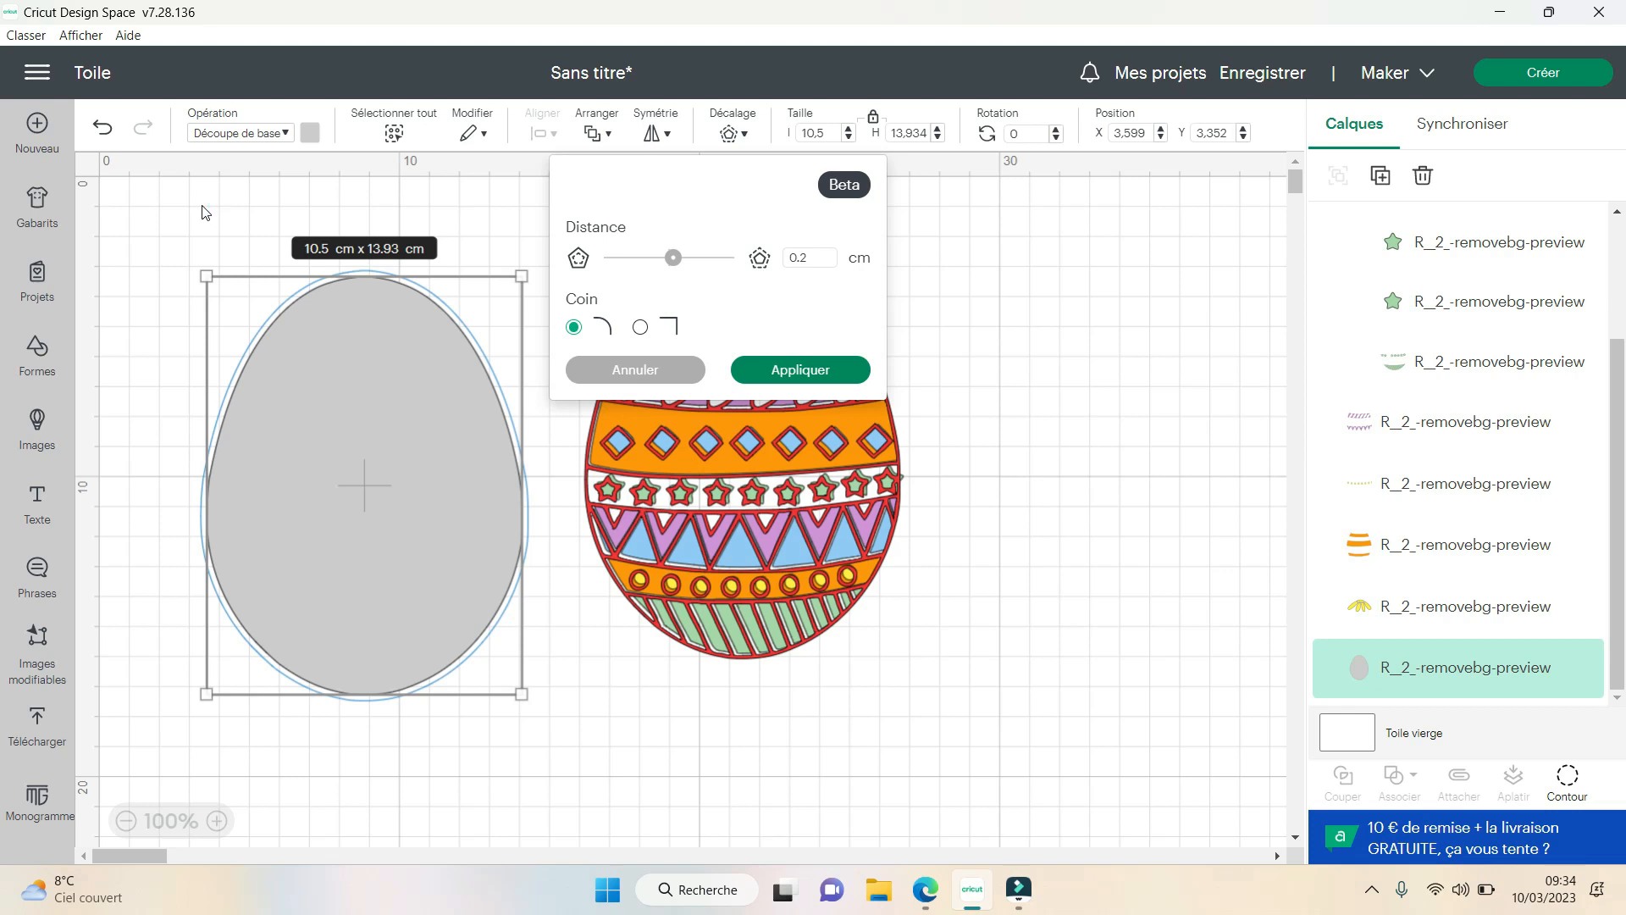
left_click(810, 374)
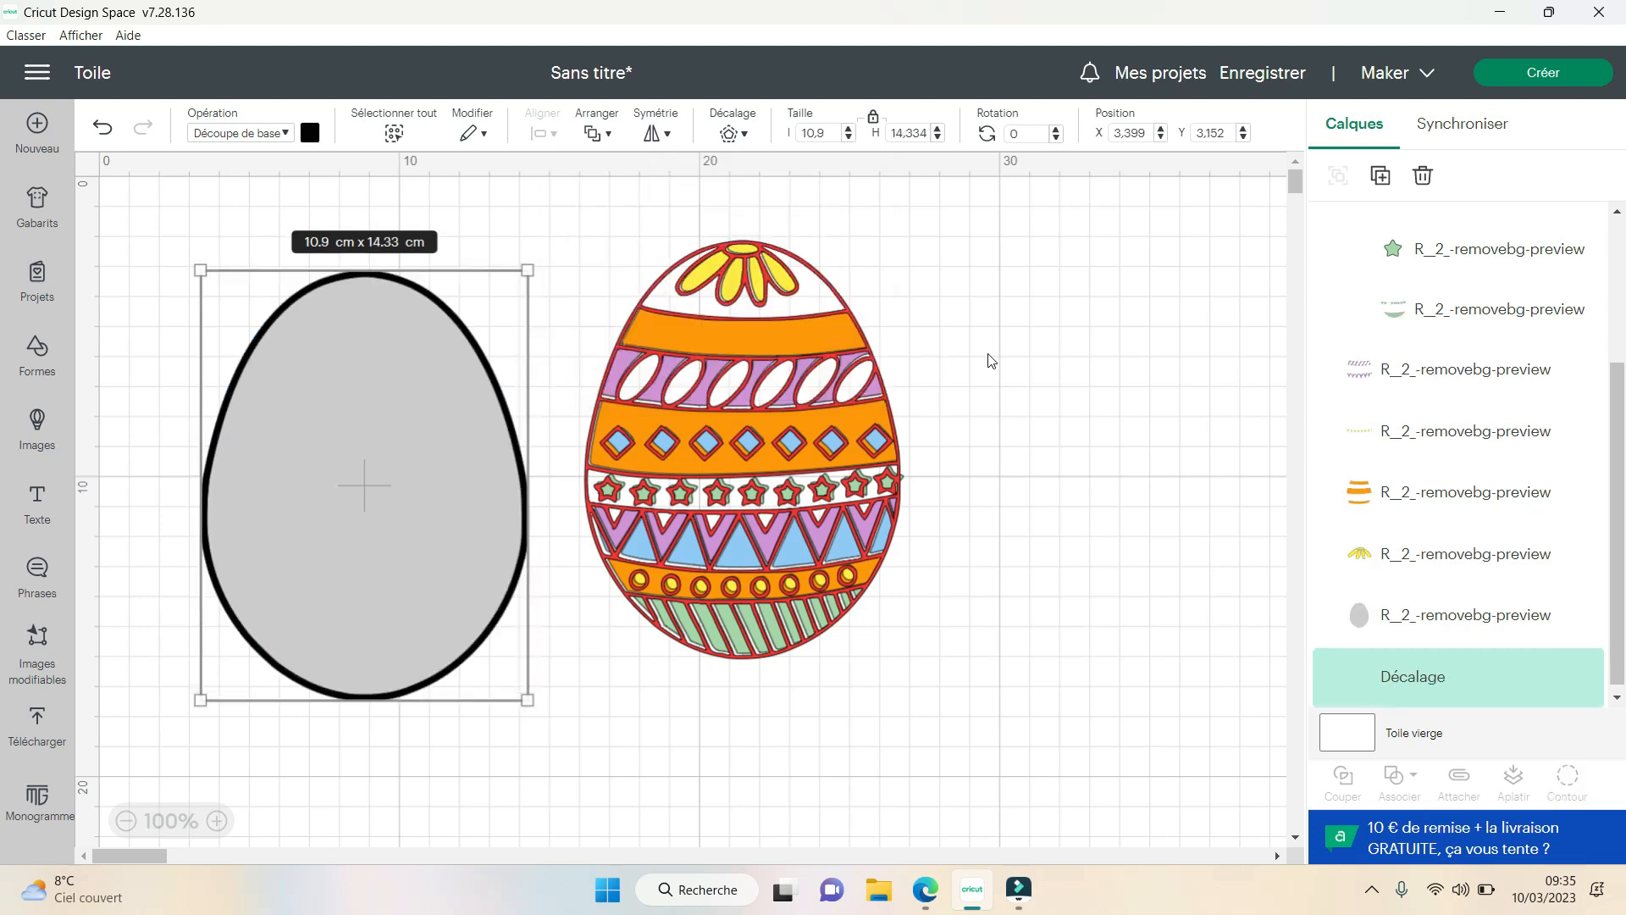
- Recolour the offset egg white and deselect it
left_click(310, 134)
left_click(331, 354)
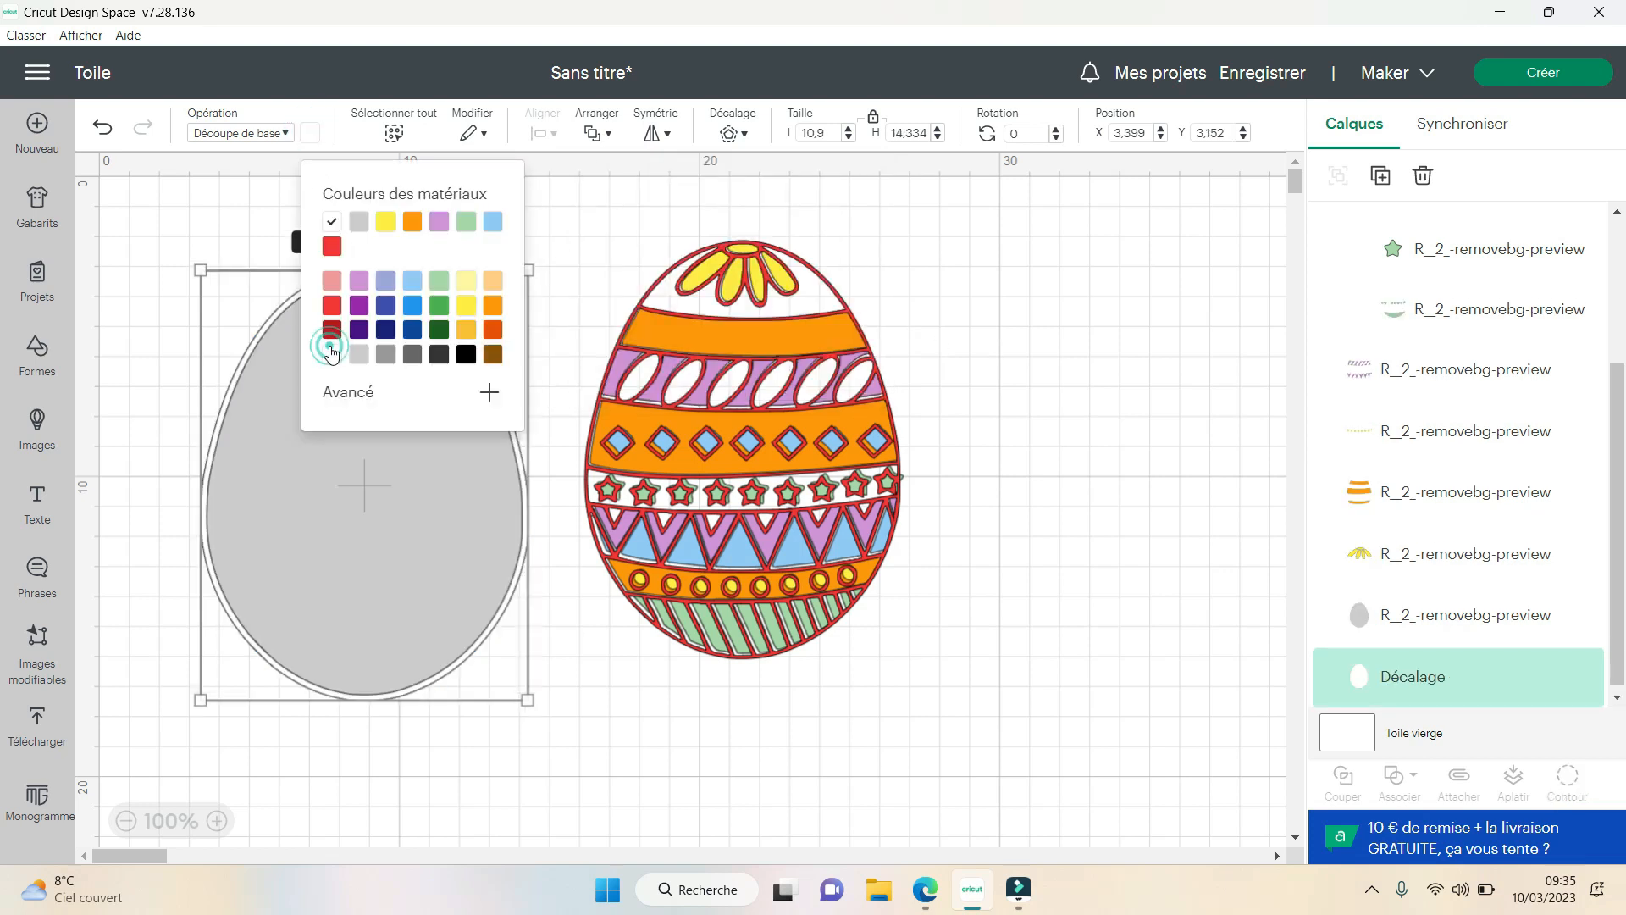
left_click(584, 733)
- Move the grey egg back behind the coloured pieces and red outline, to about X 16.19, Y 2.08
left_click_drag(439, 569, 764, 524)
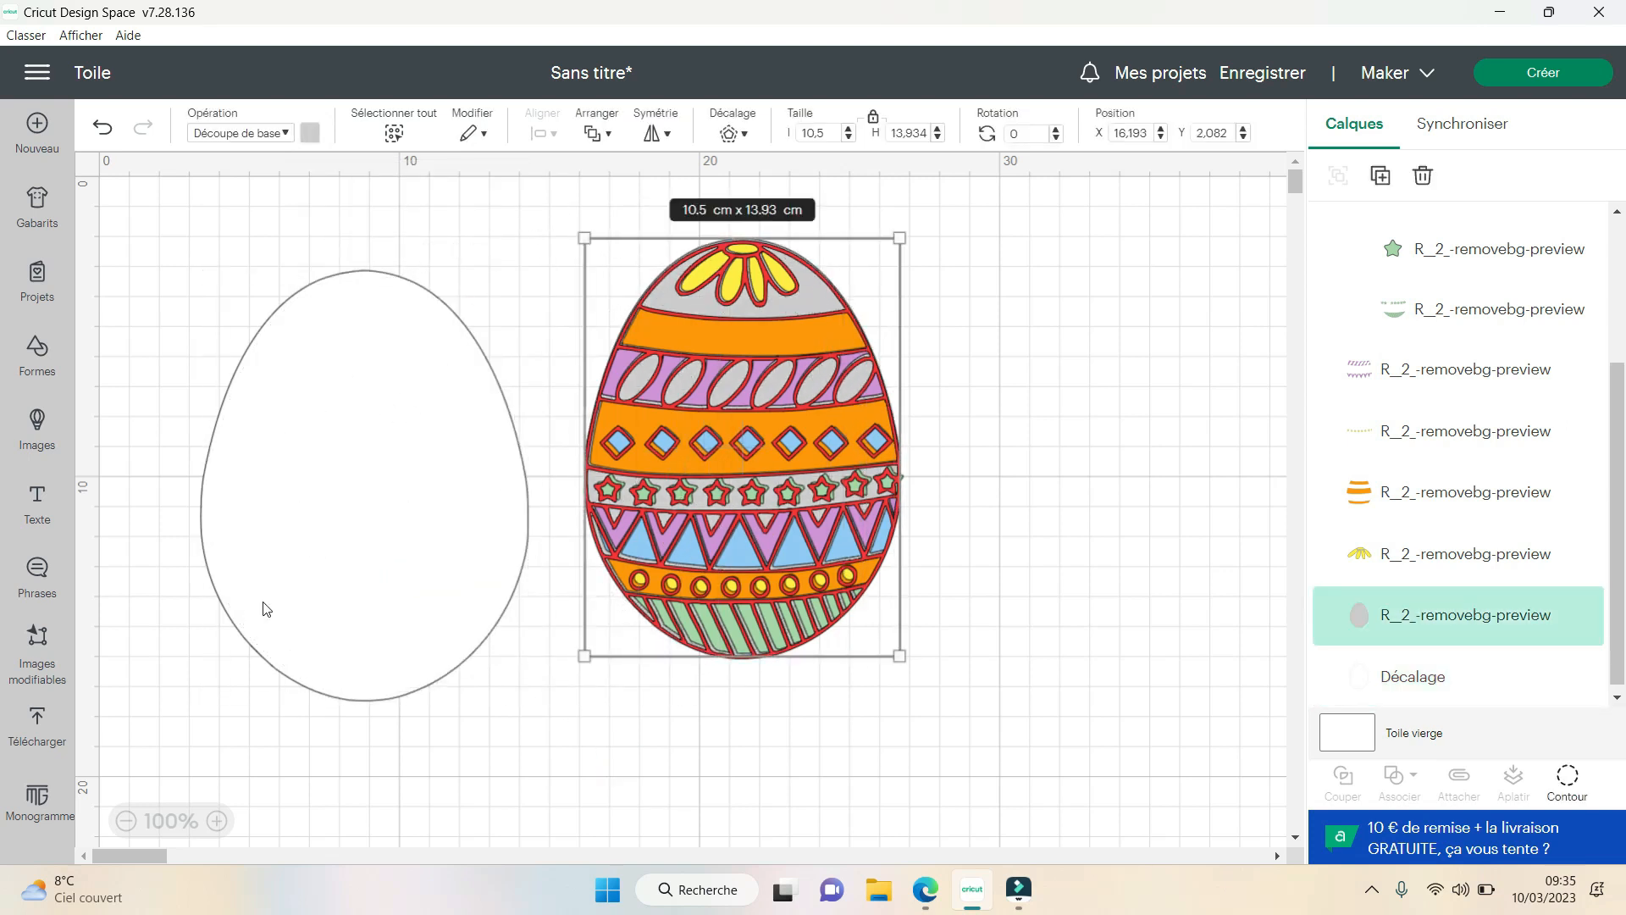
left_click(1301, 462)
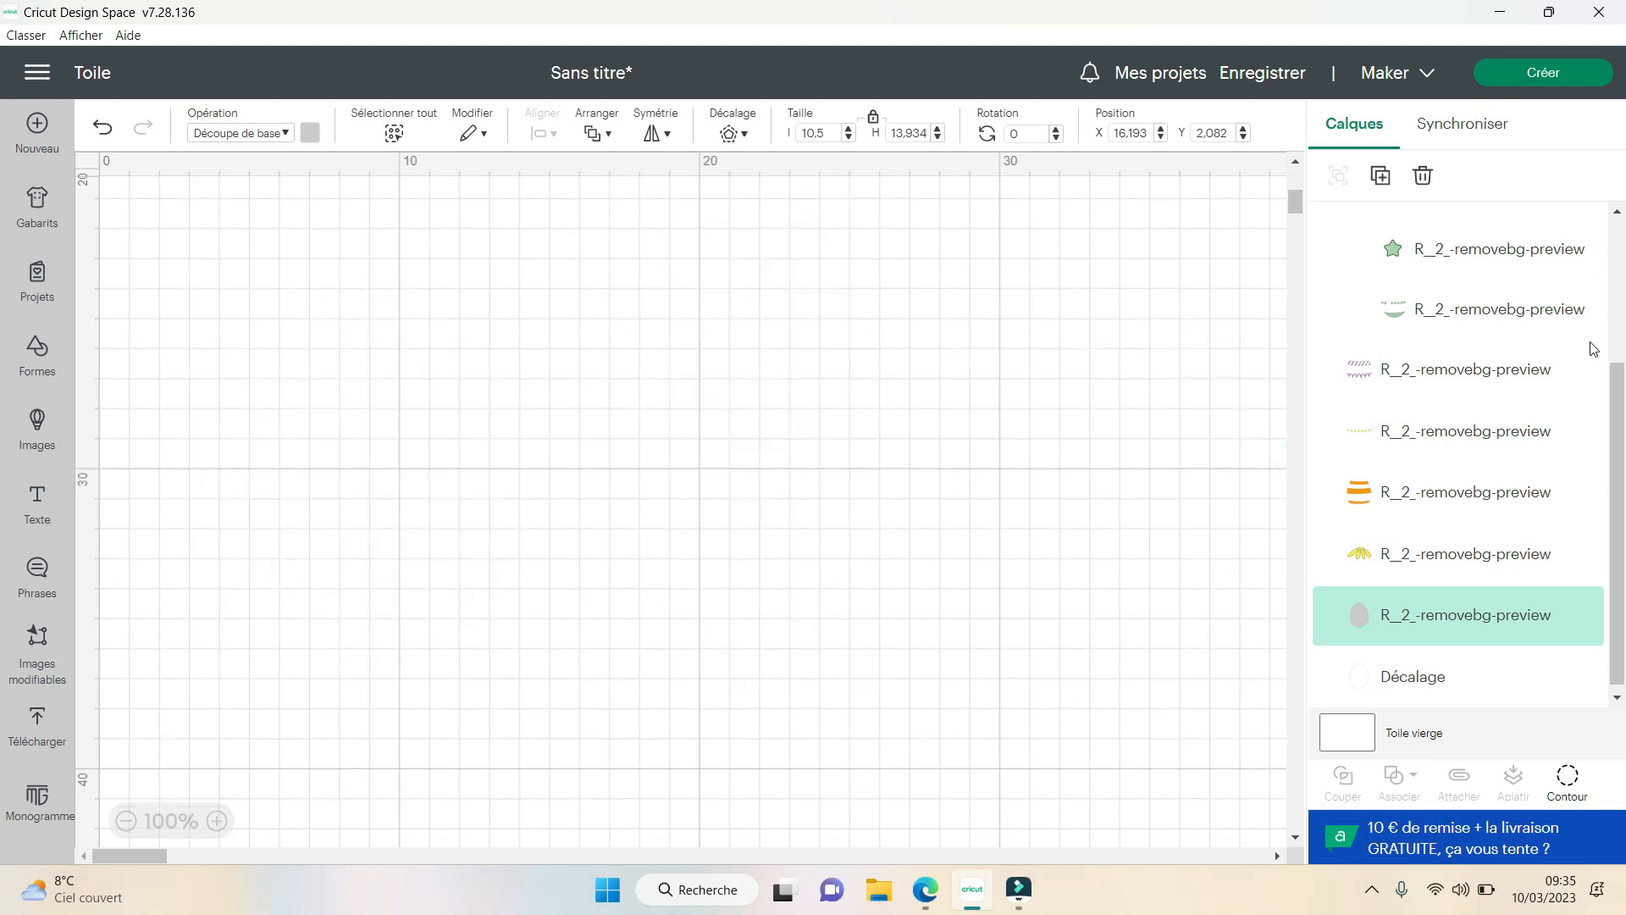
left_click_drag(1617, 401, 1619, 182)
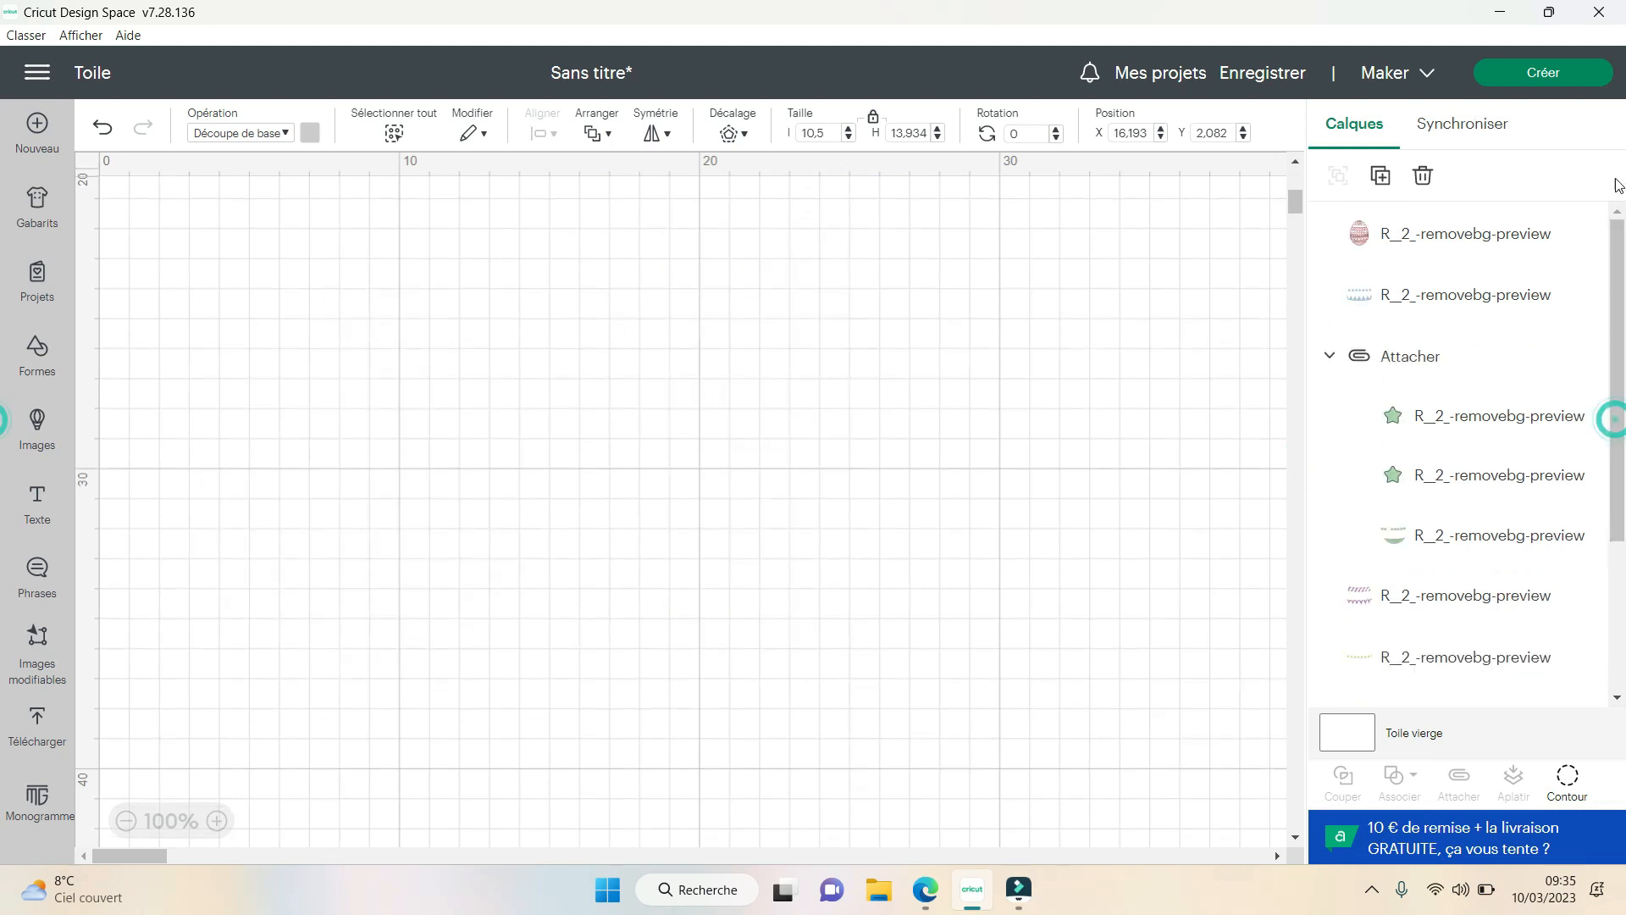
- Prepare the project with all materials on a 30.5 cm x 30.5 cm mat, shift the first mat's white egg slightly, and return to the canvas
left_click(1560, 76)
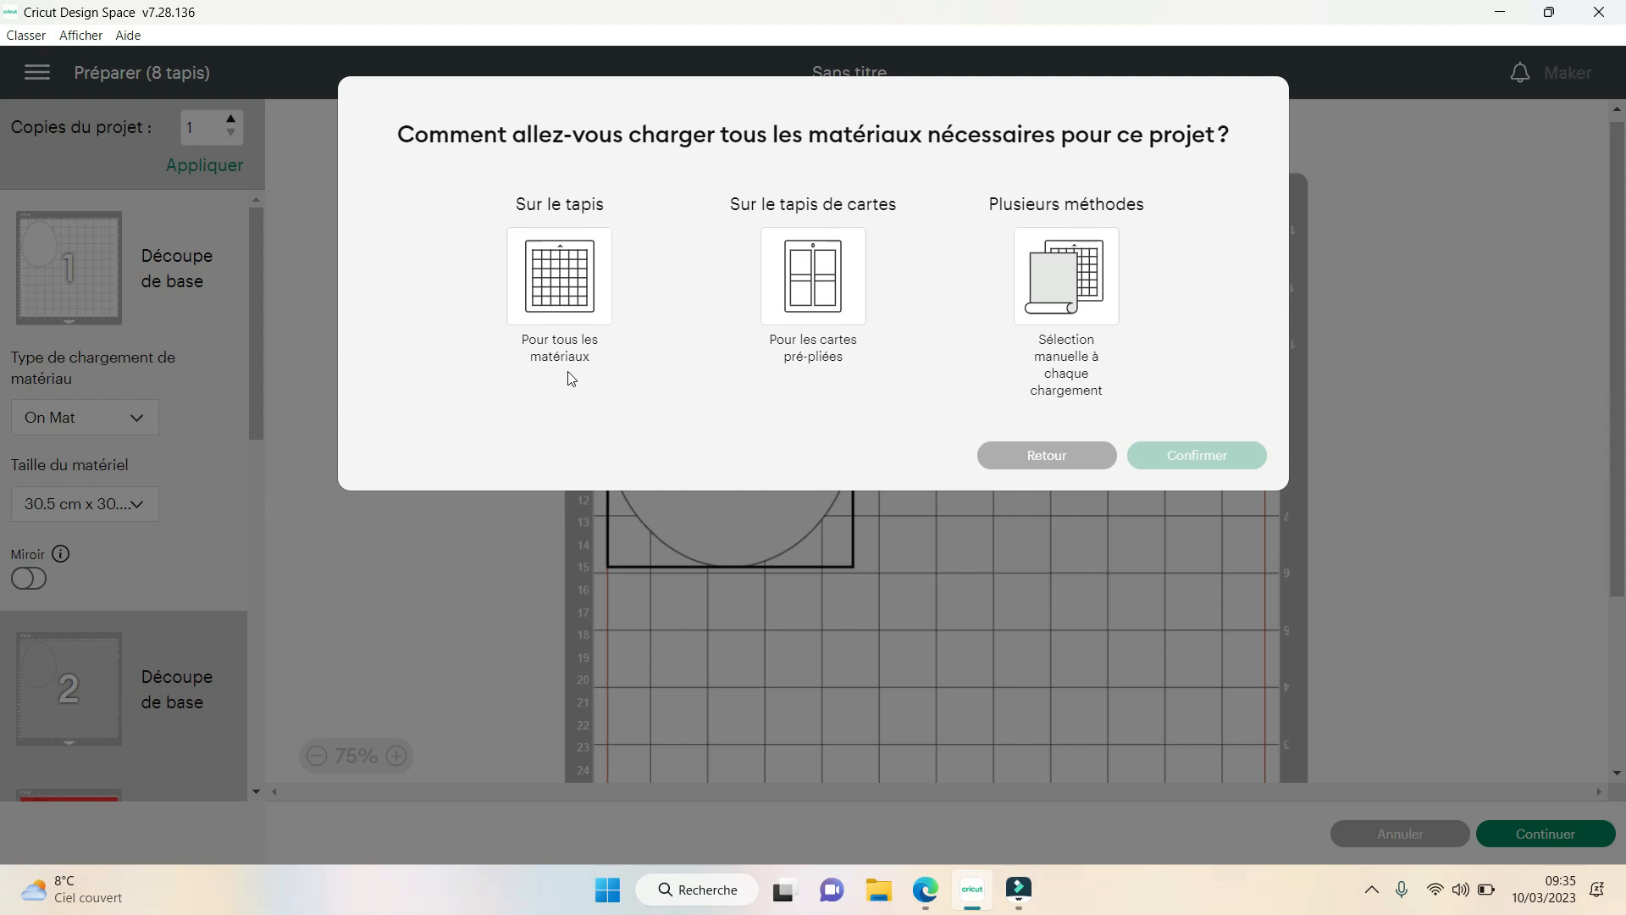
left_click(556, 271)
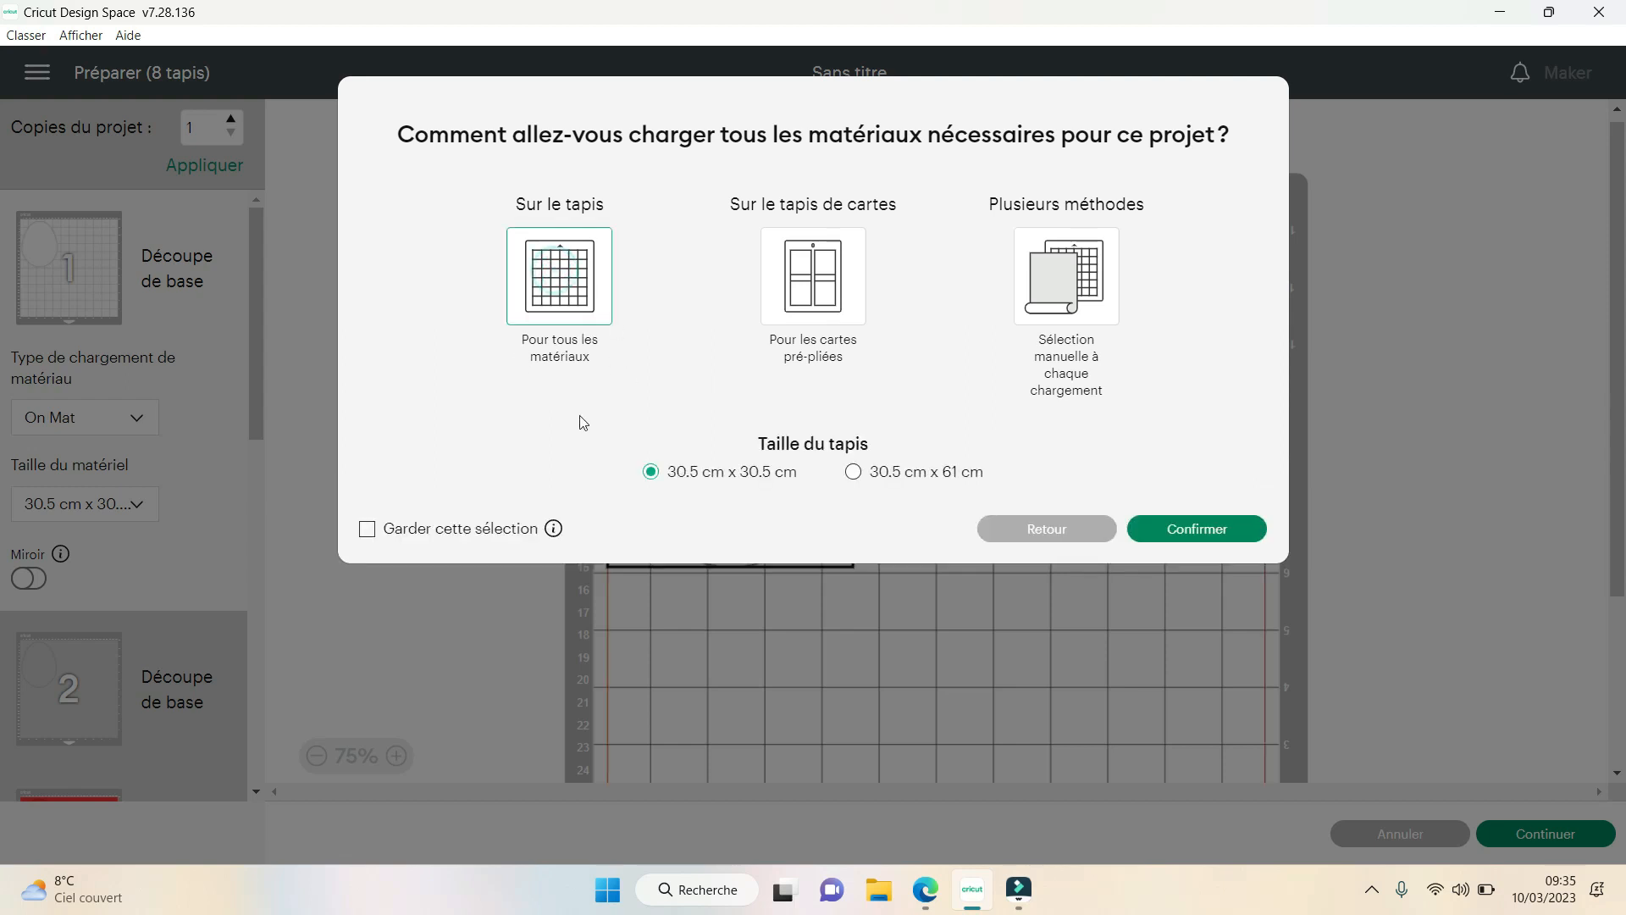
left_click(1194, 532)
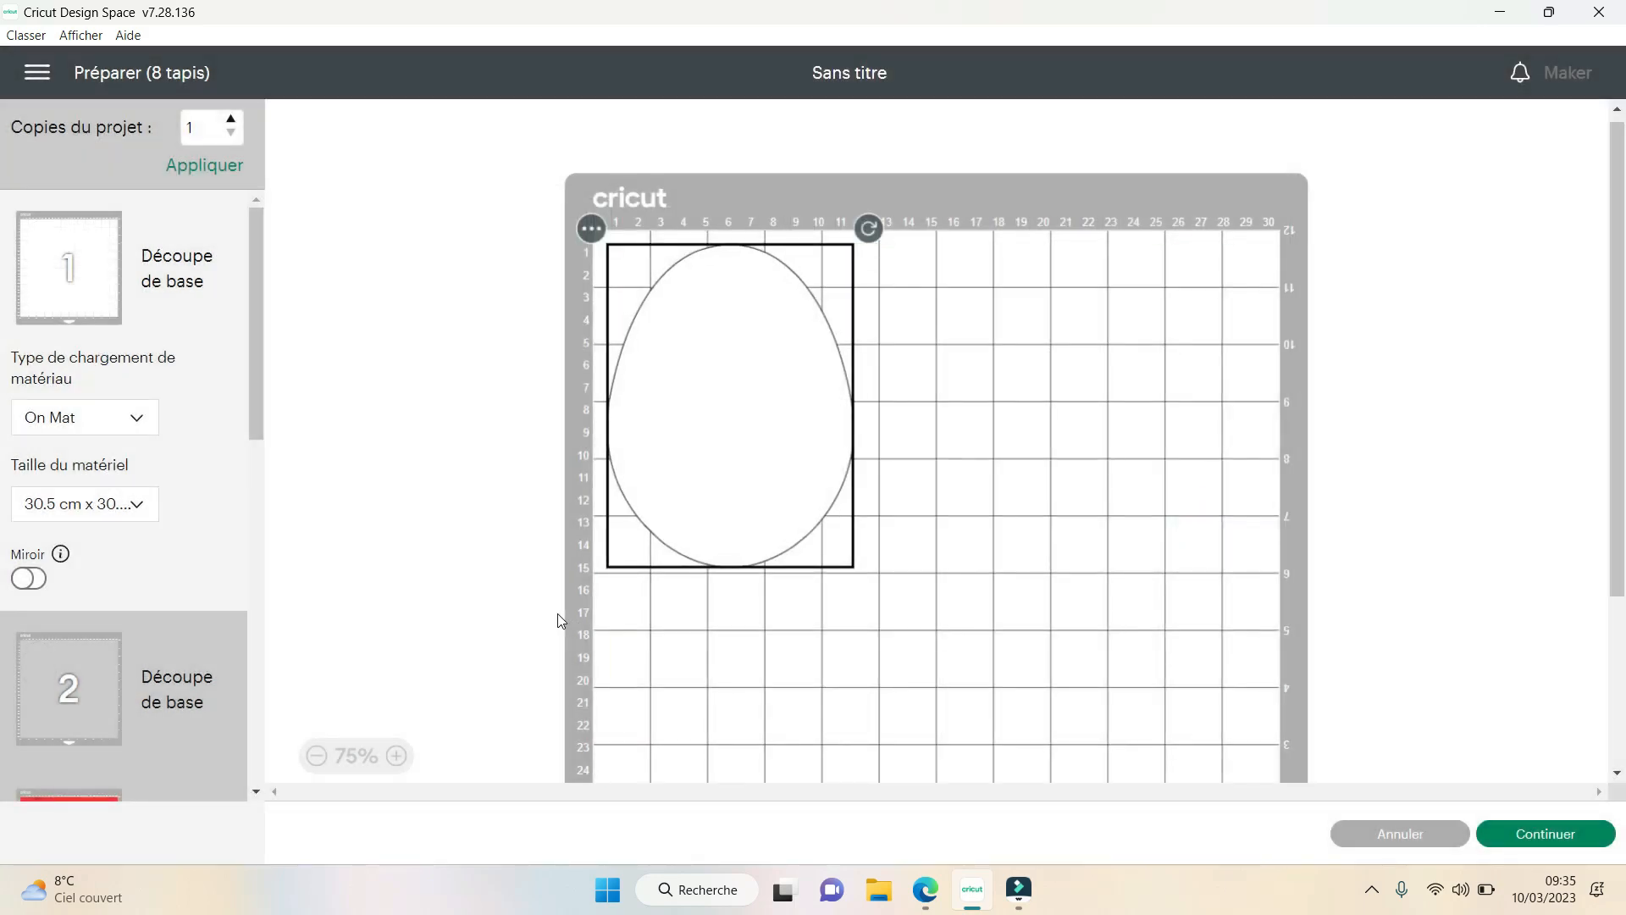
left_click_drag(737, 444, 748, 456)
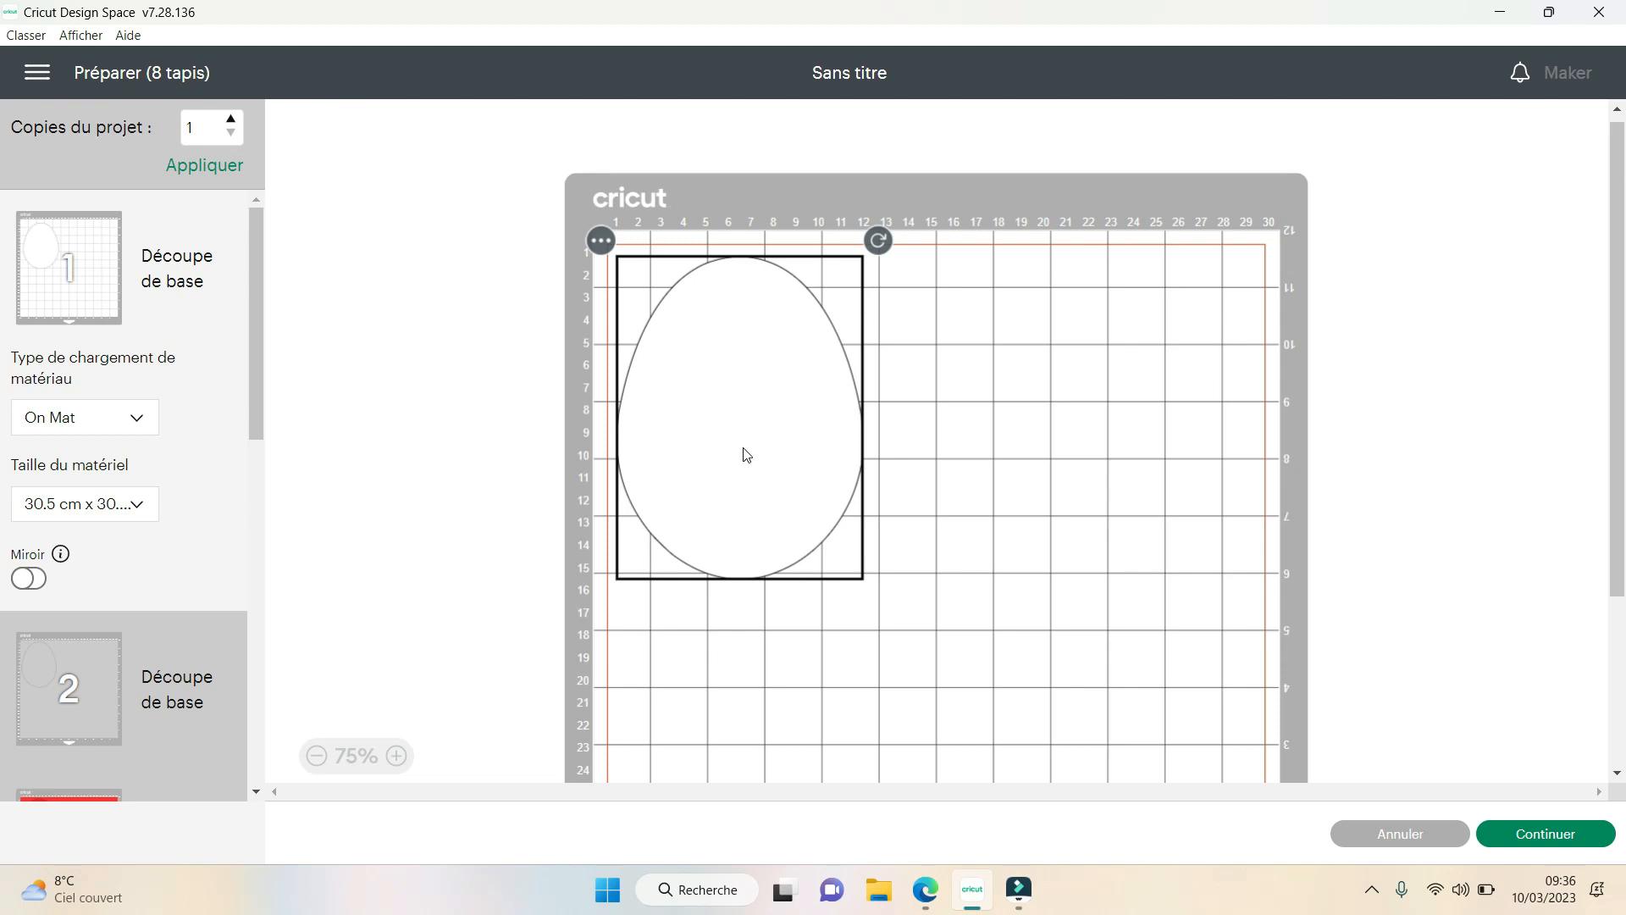
left_click(1405, 839)
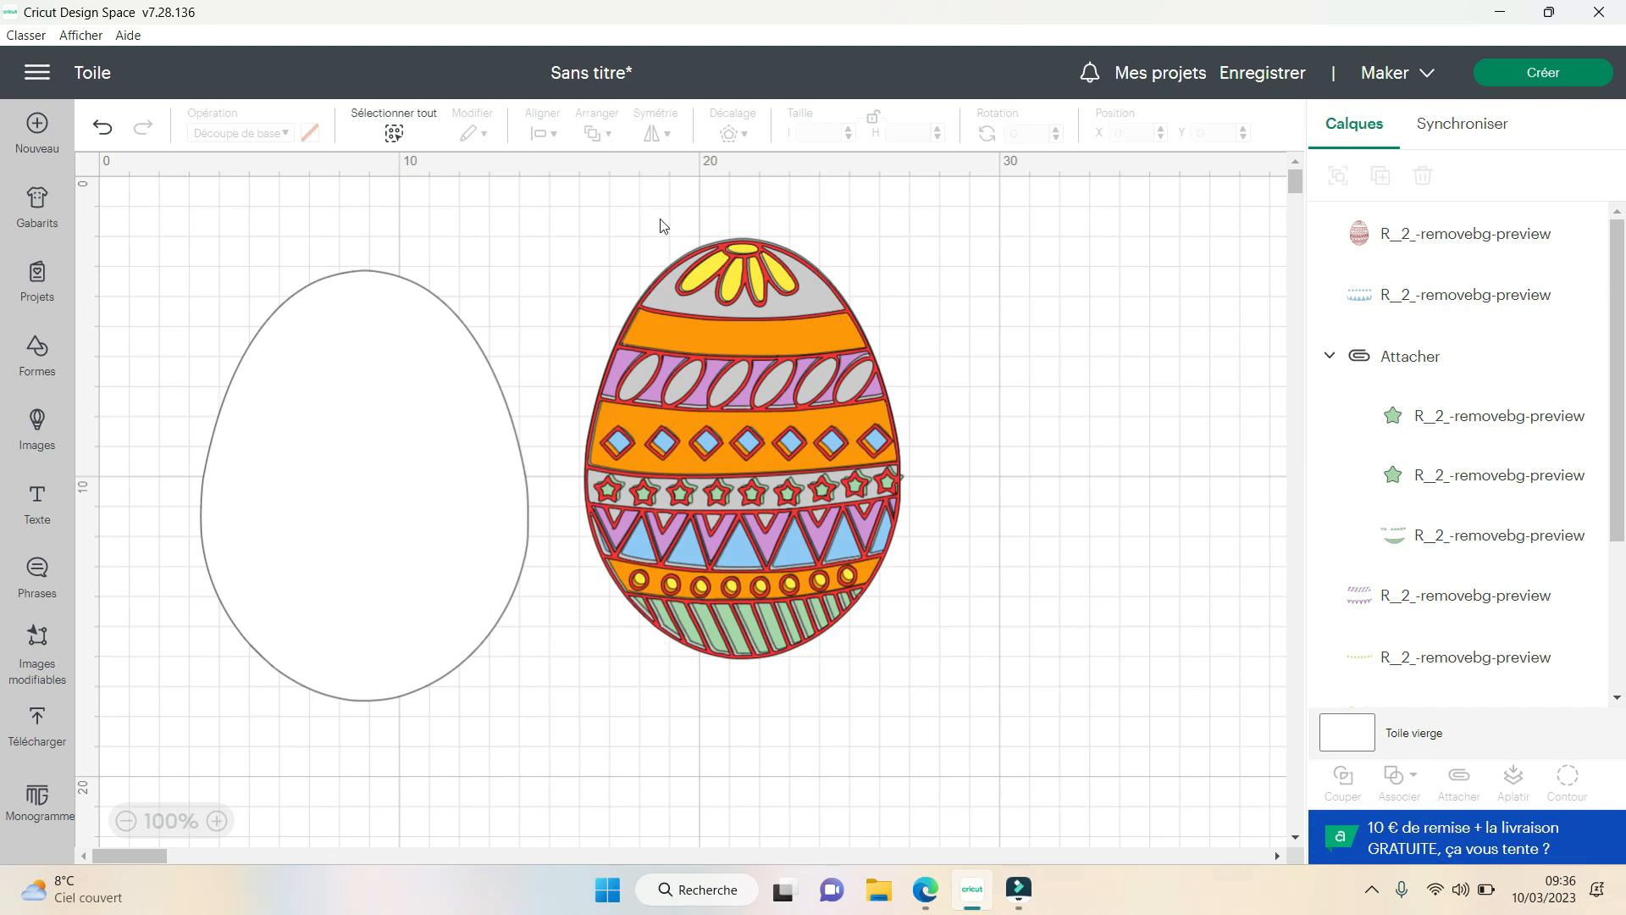
- Move the white offset egg to about X 2.38, Y 2.87 and deselect it
mouse_move(371, 373)
left_mouse_down()
mouse_move(363, 411)
mouse_move(367, 383)
left_mouse_up()
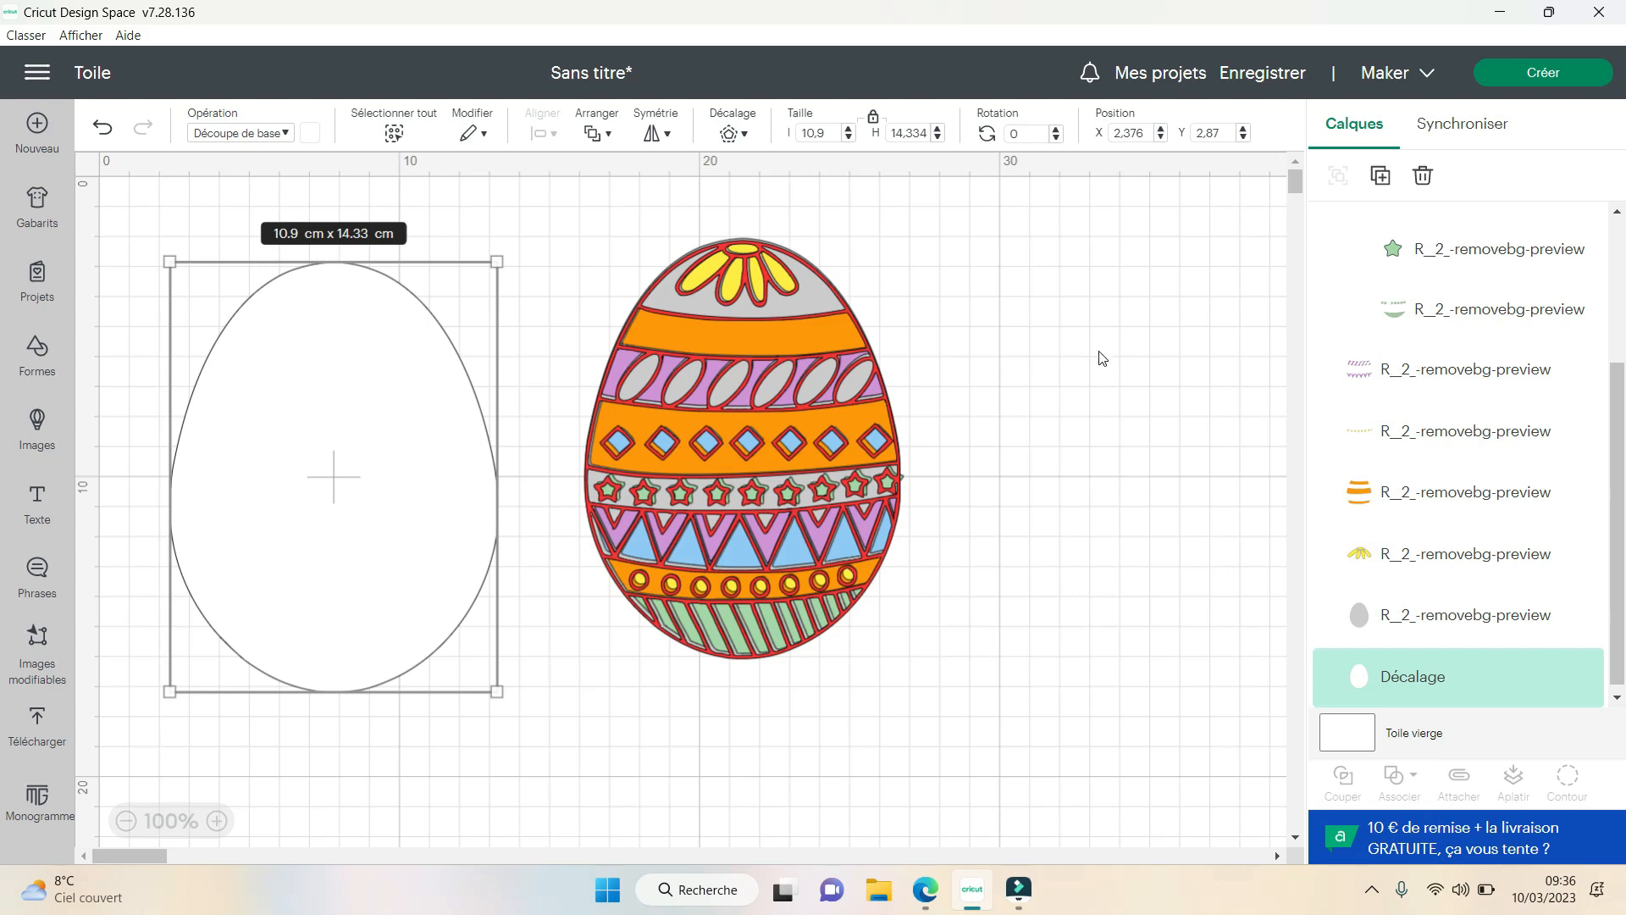
scroll(1089, 431, "down", 8)
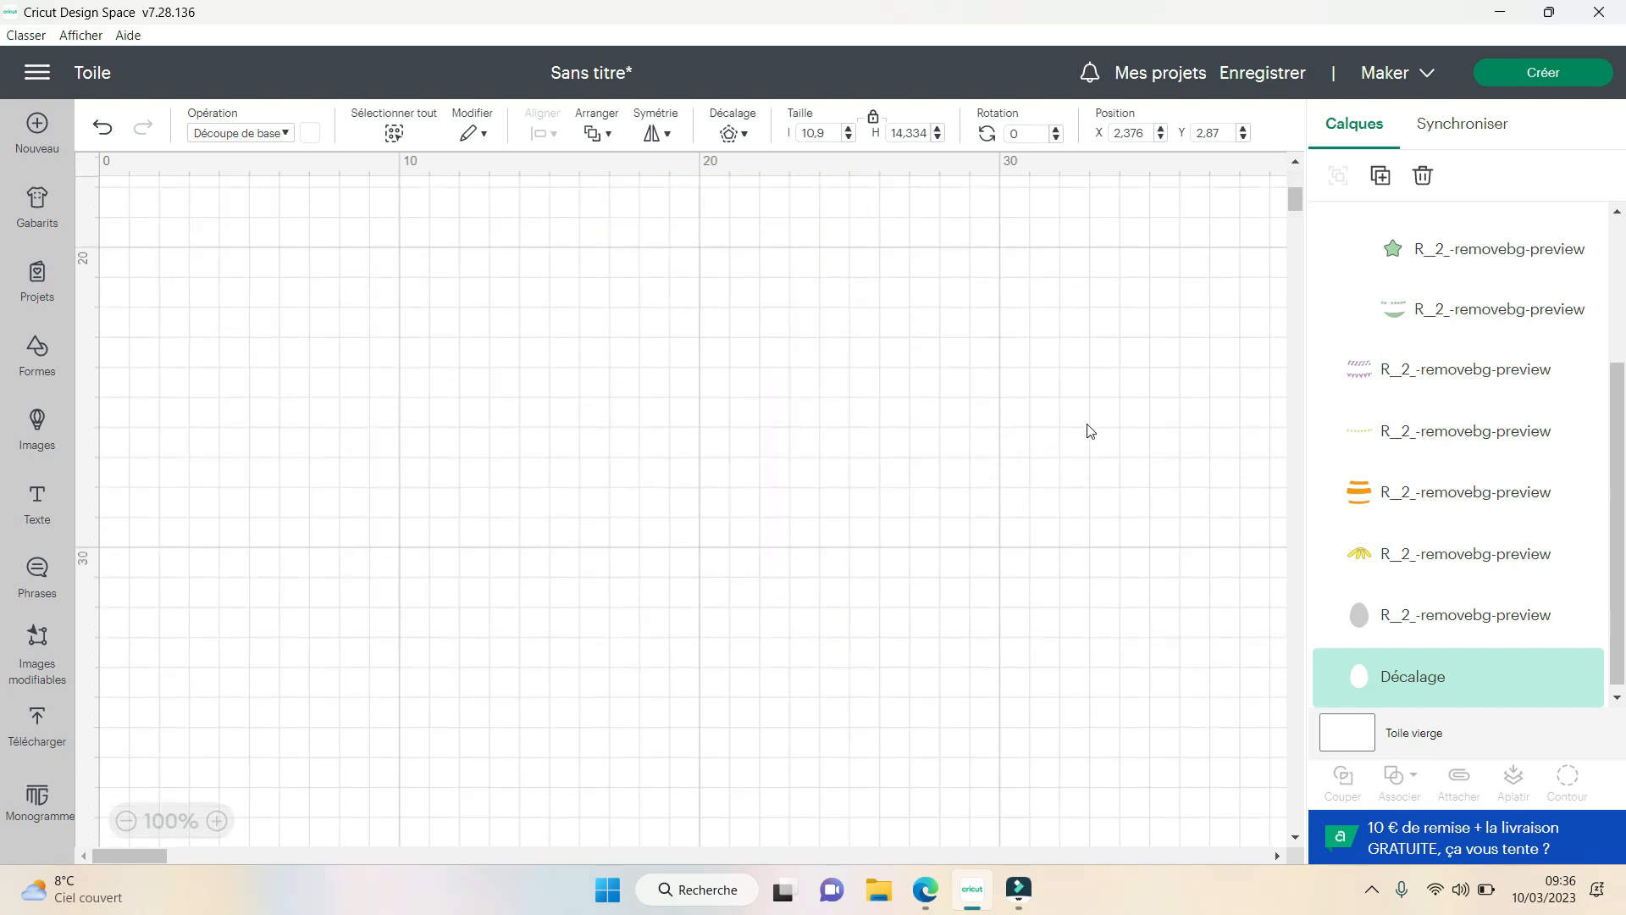
left_click(909, 472)
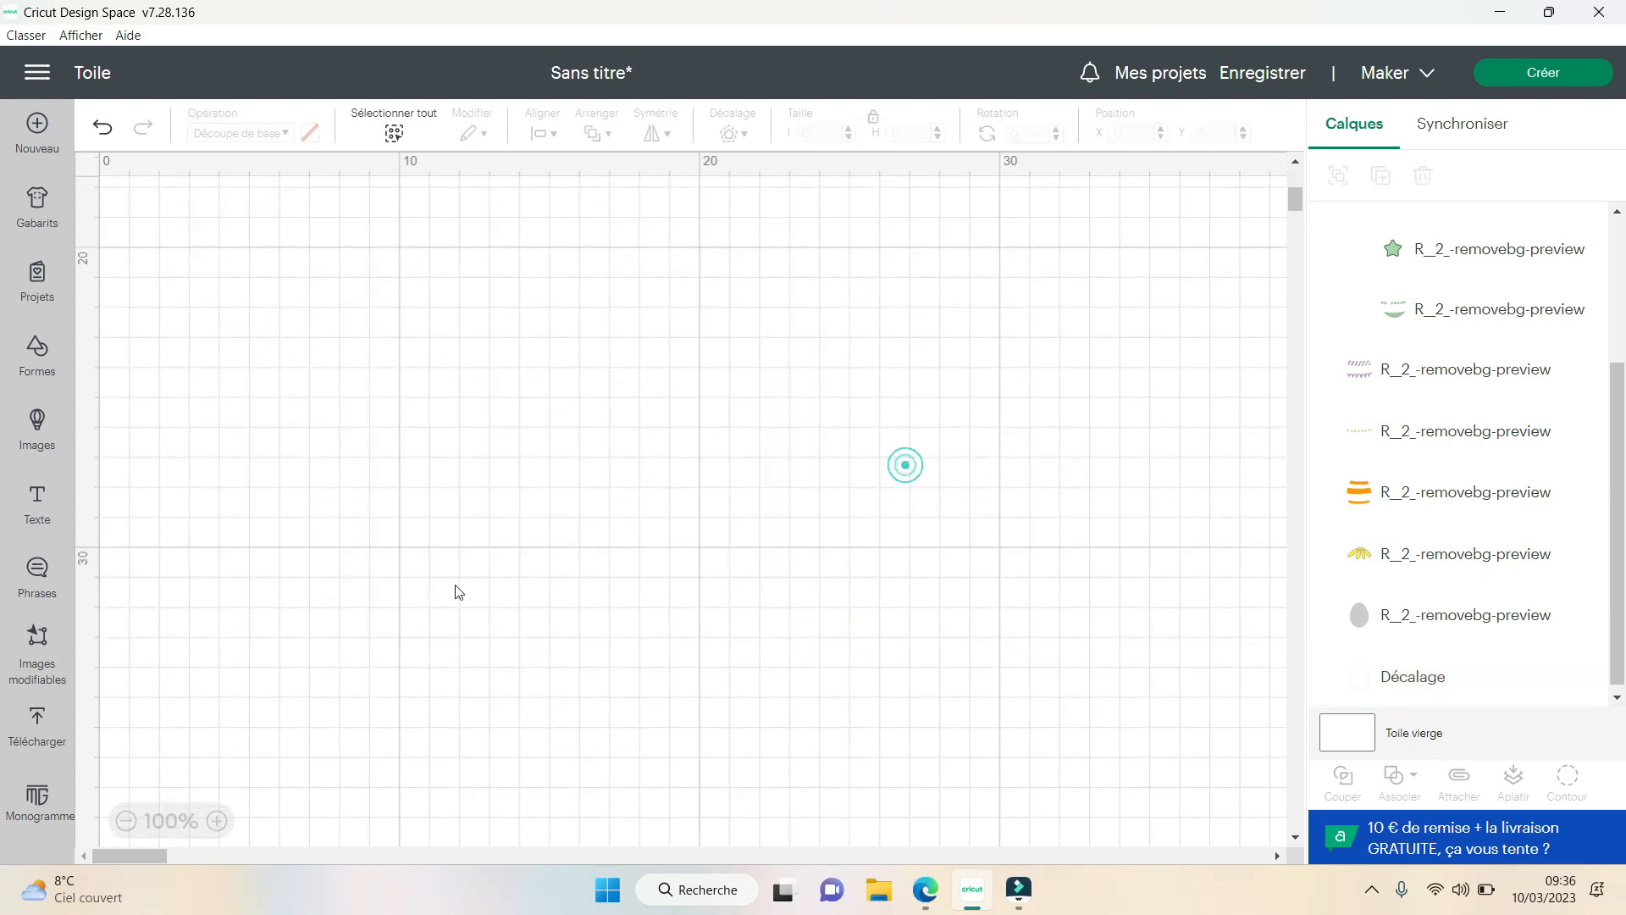
- Add the previously uploaded black egg outline image to the canvas and move it to an empty area at about X 8.36, Y 20.14
left_click(49, 736)
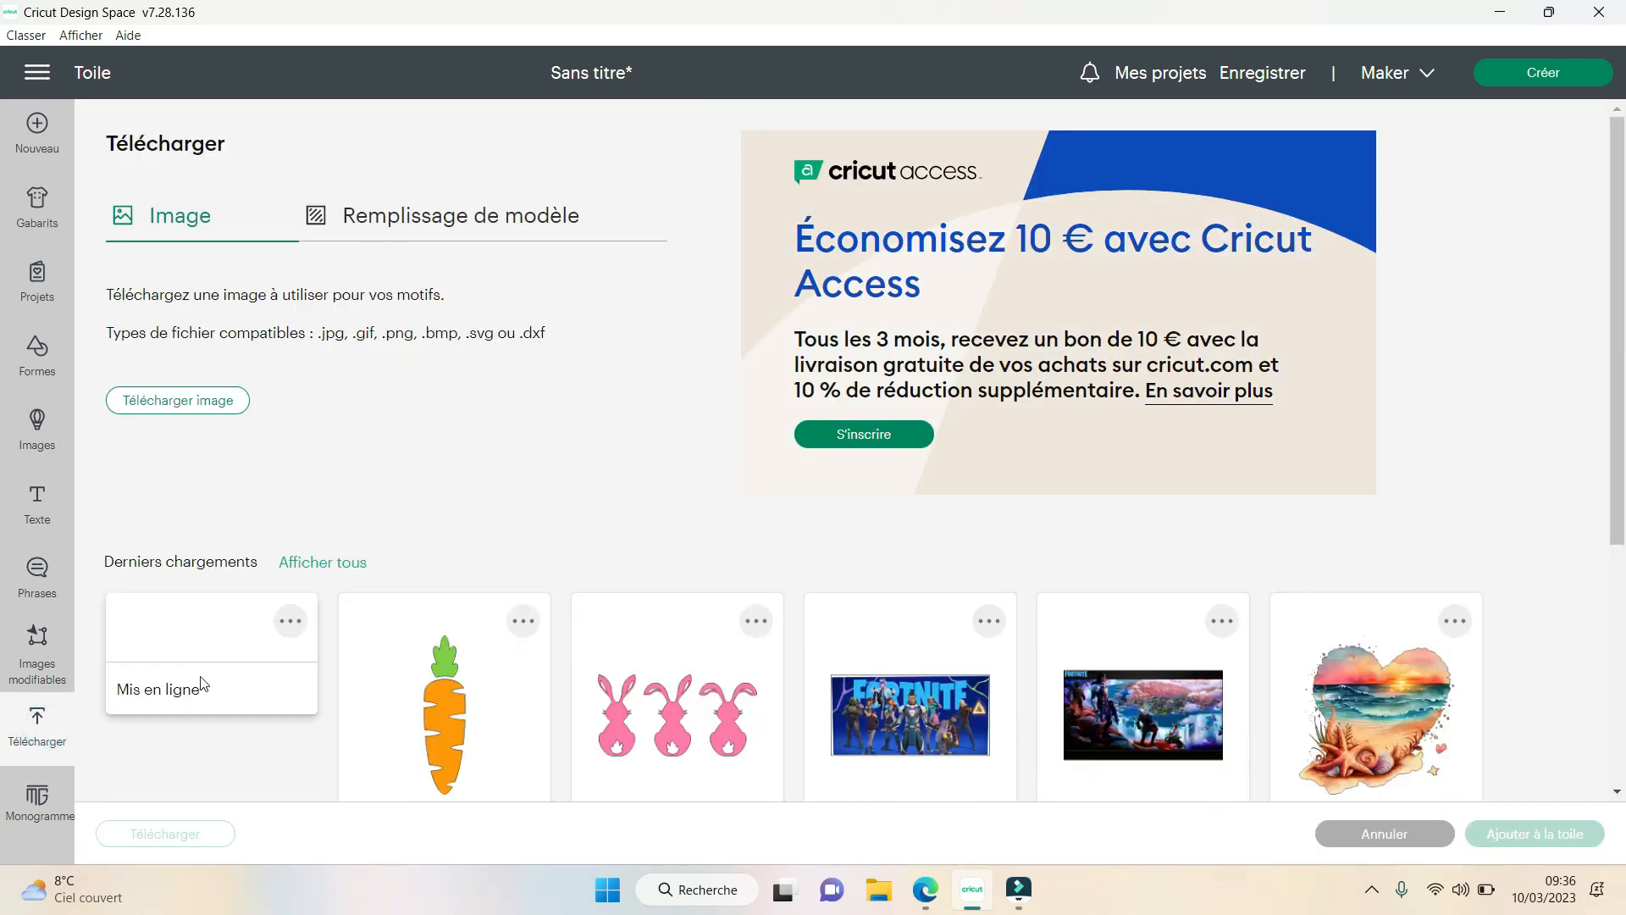
left_click(213, 652)
left_click(1516, 833)
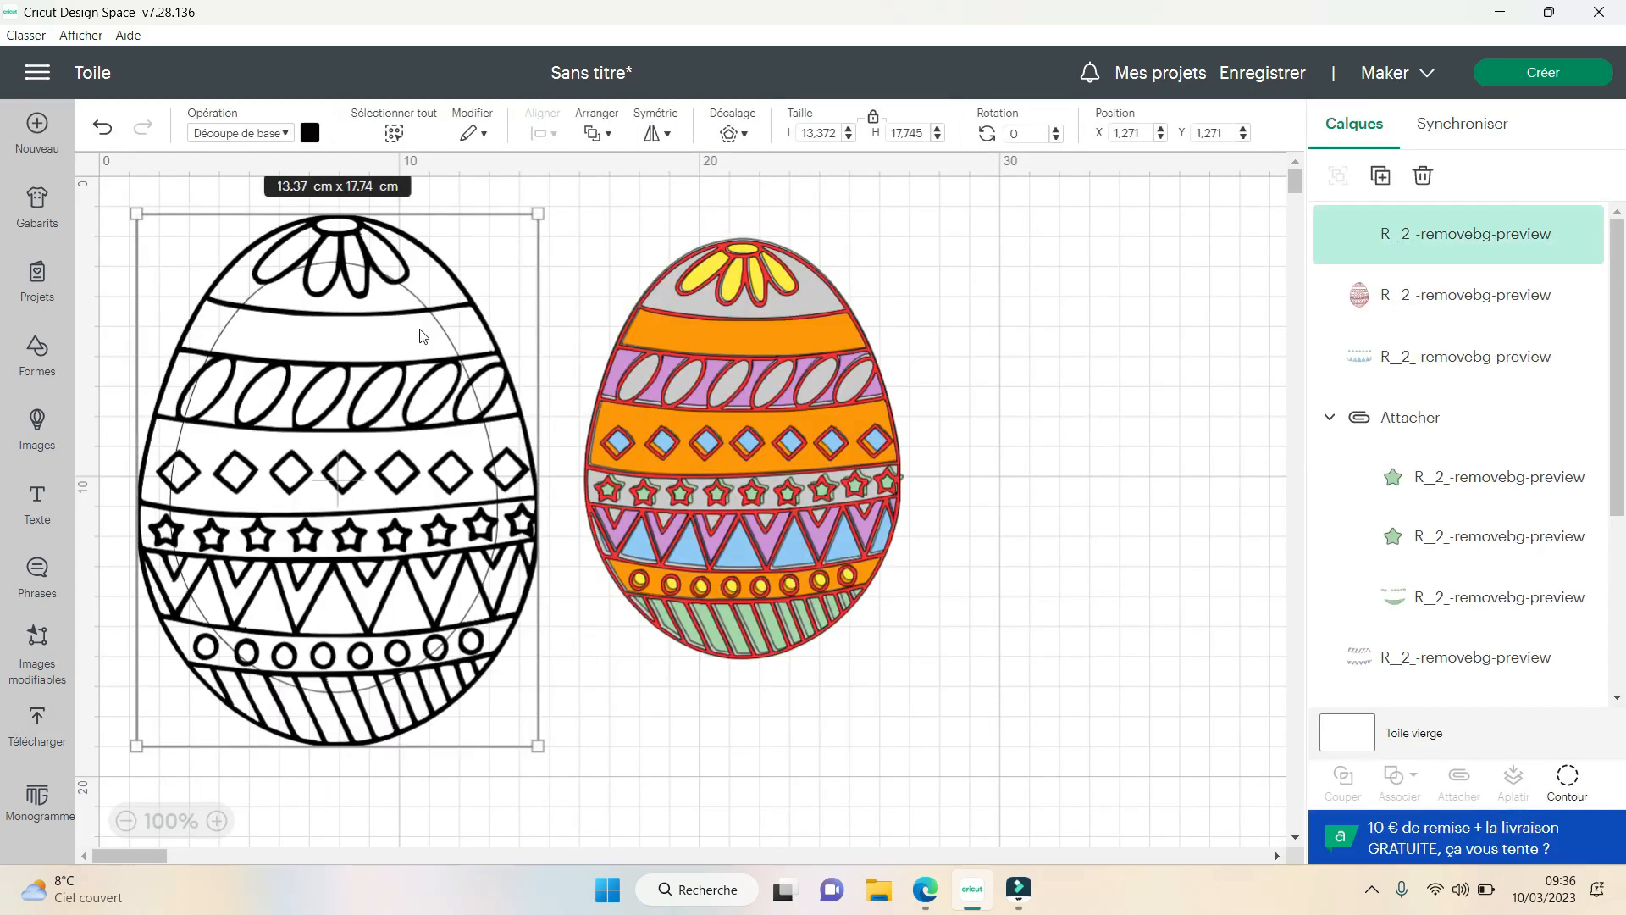
left_click_drag(394, 360, 830, 669)
scroll(835, 542, "down", 5)
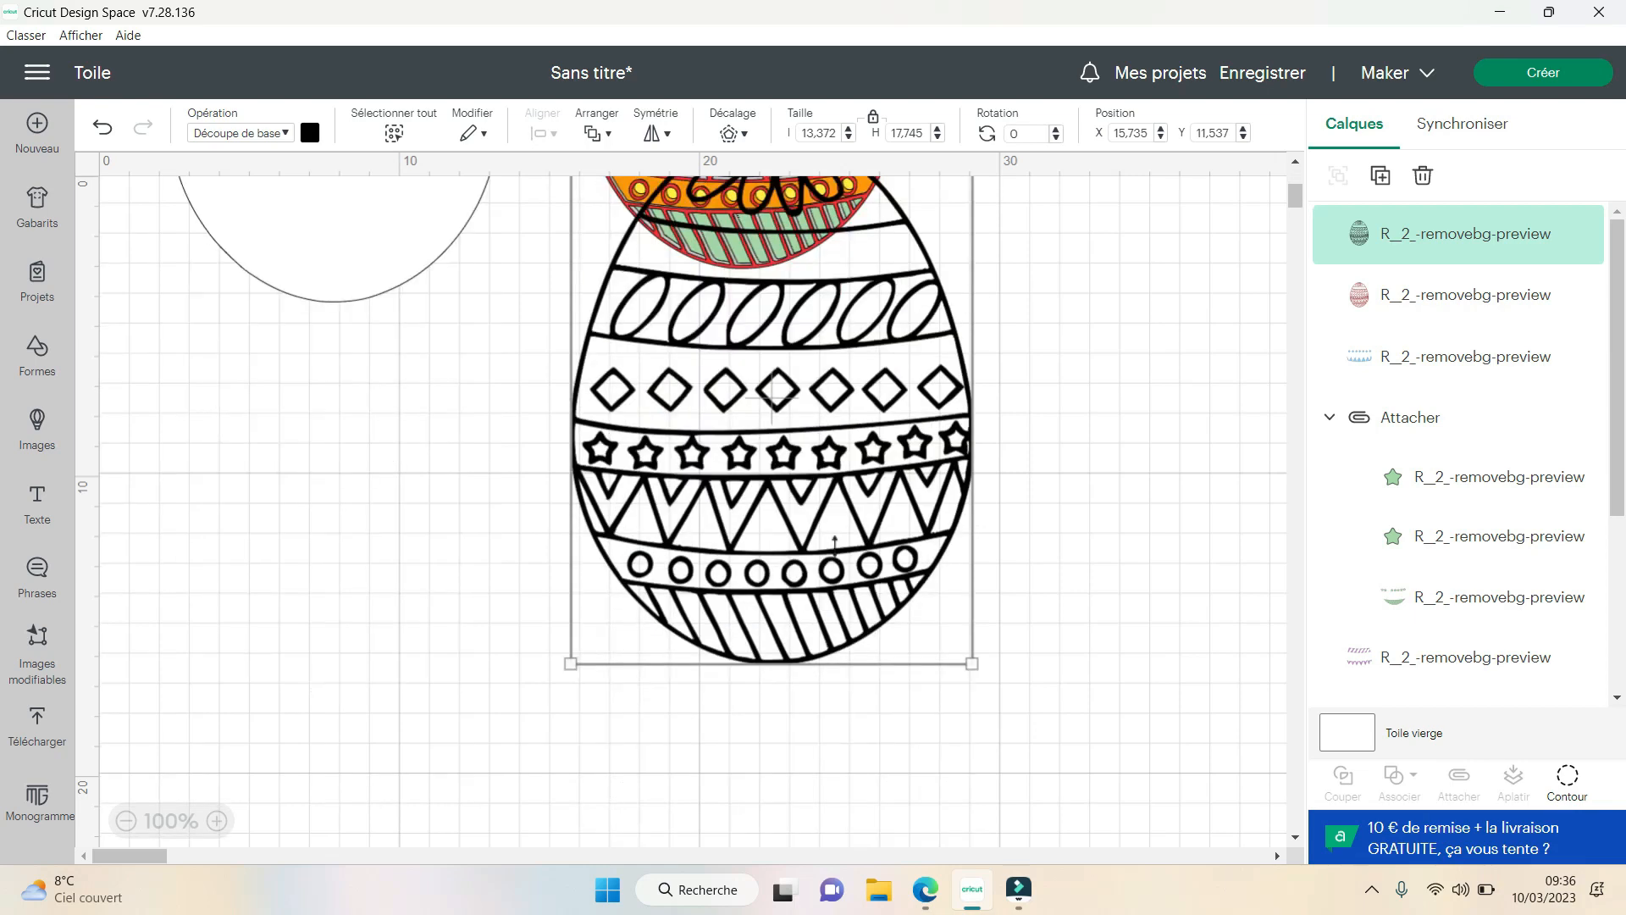
left_click_drag(798, 355, 566, 561)
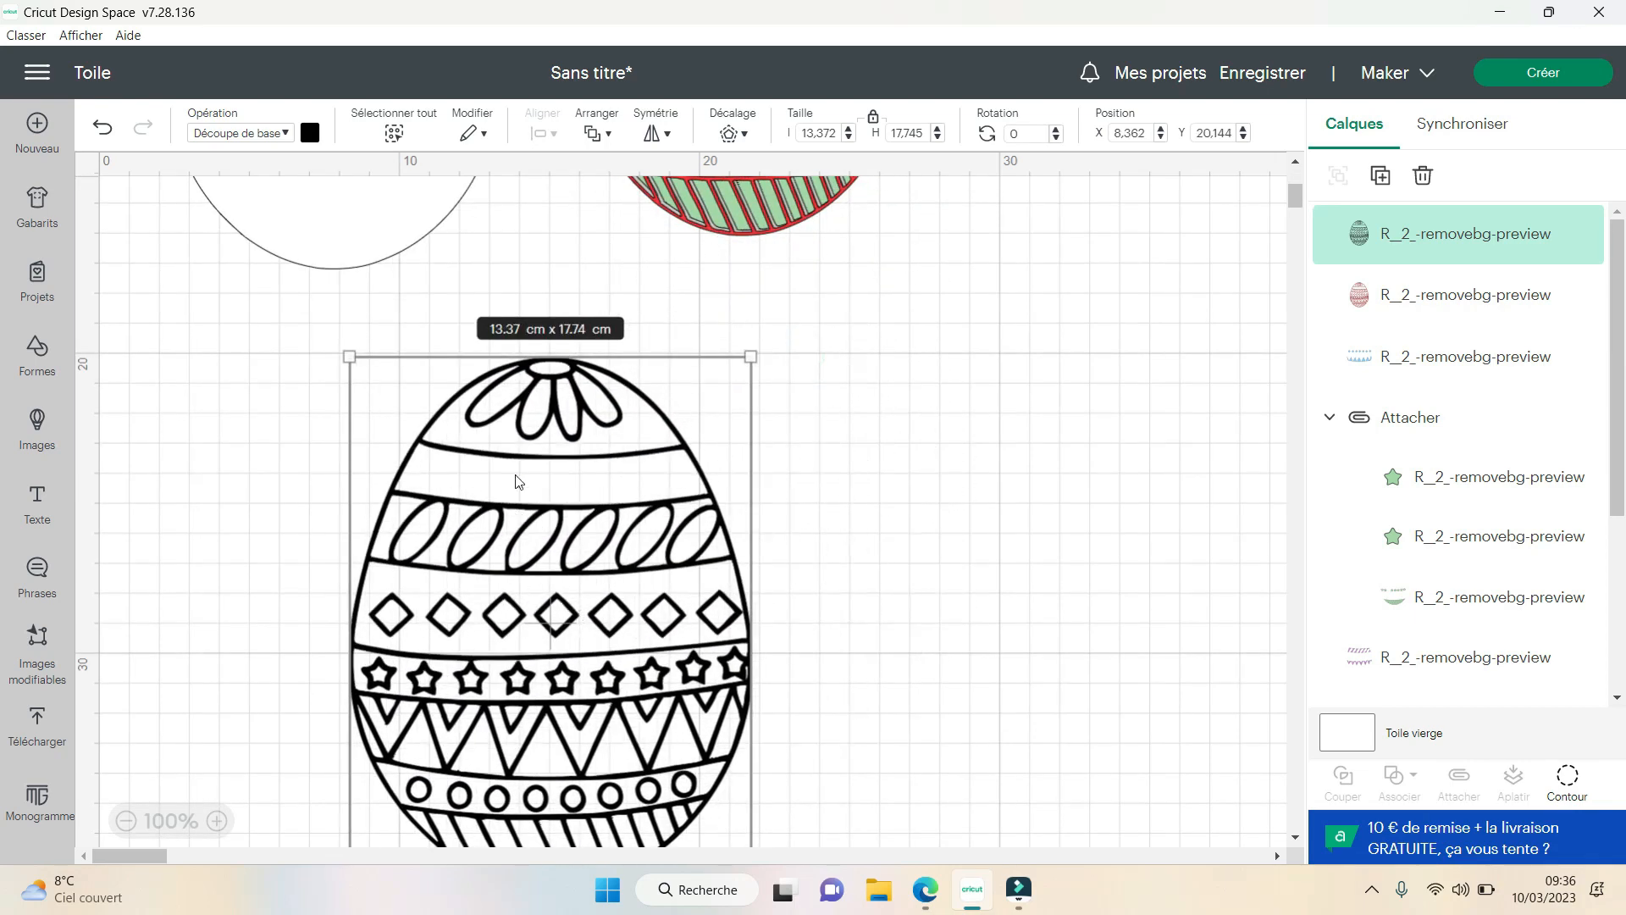
- Try a 0.2 cm offset with rounded corners on the black egg outline
left_click(729, 135)
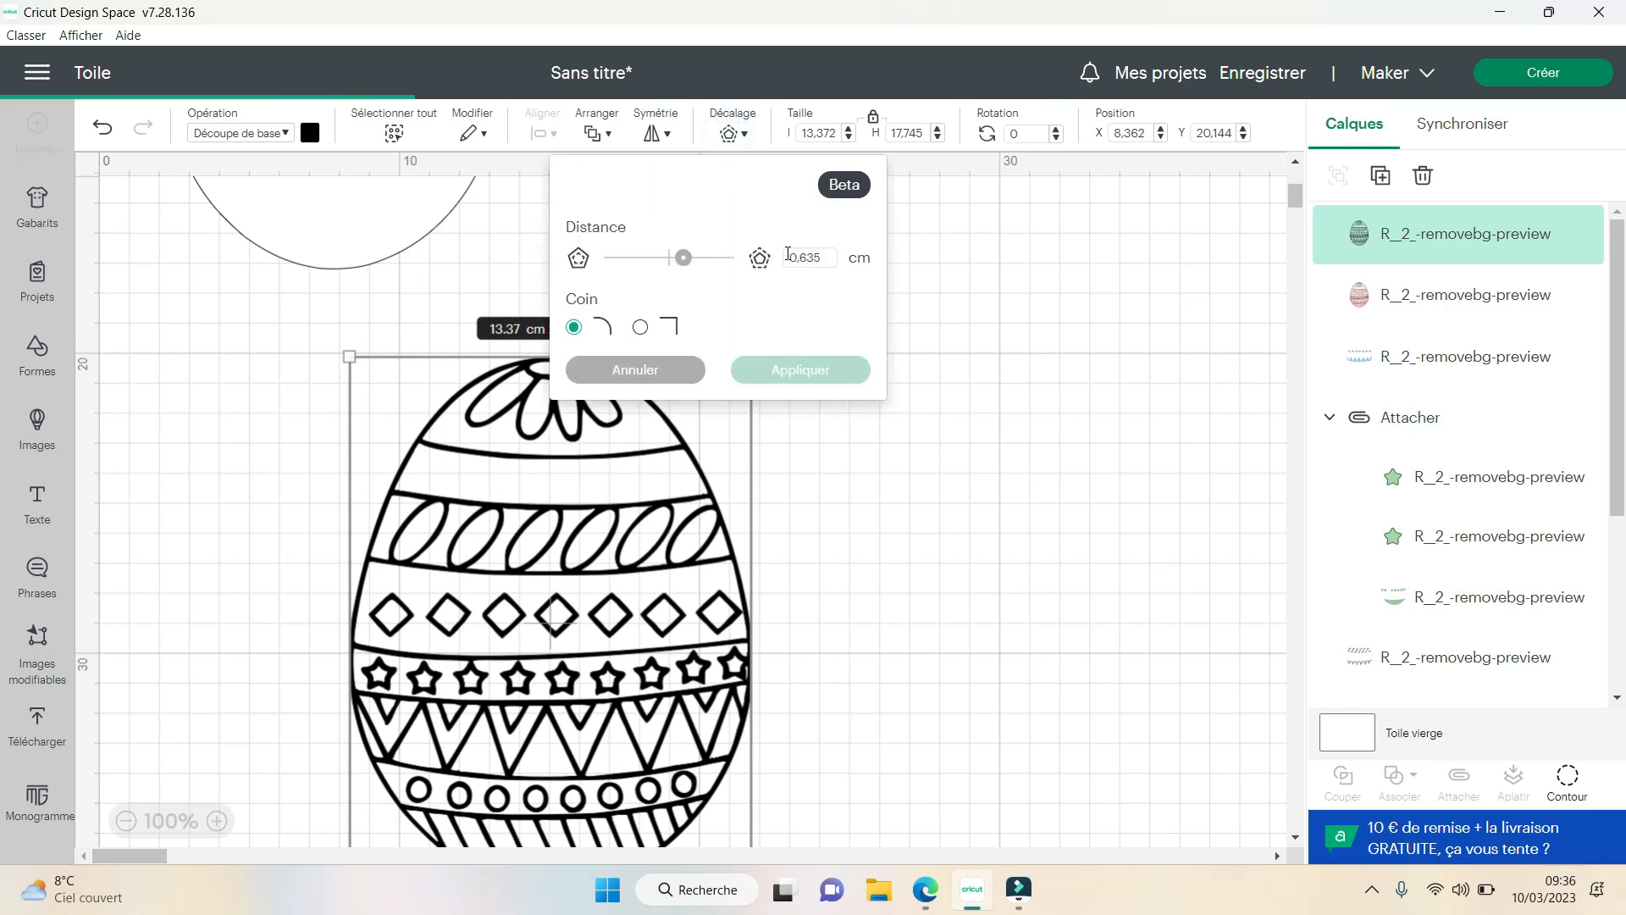
type("0.2")
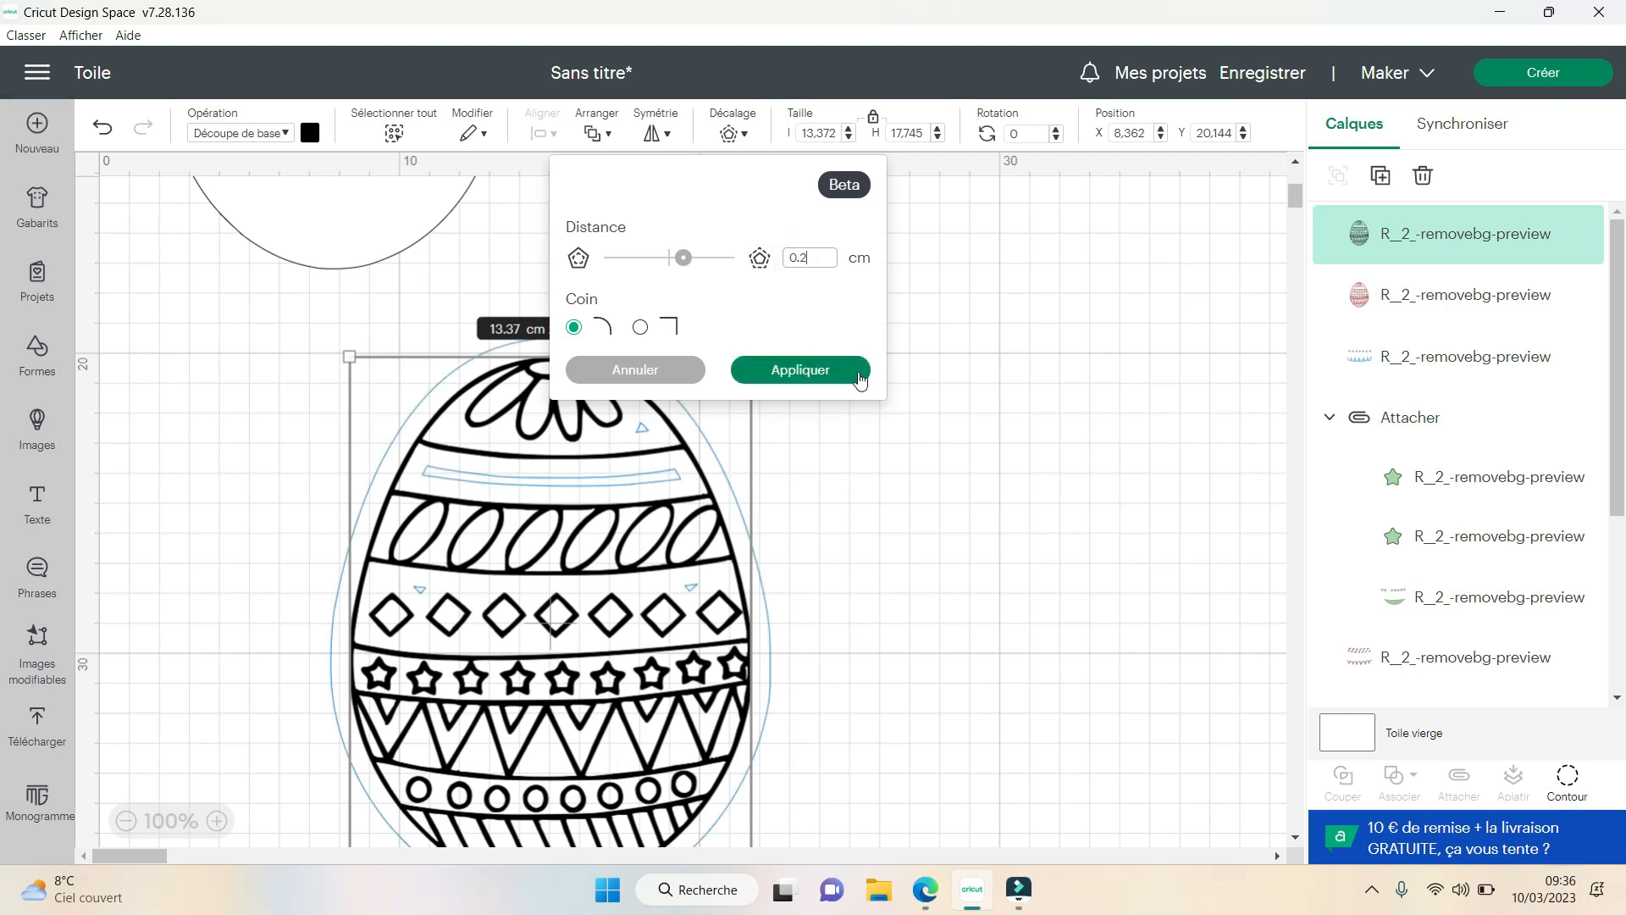
left_click(829, 376)
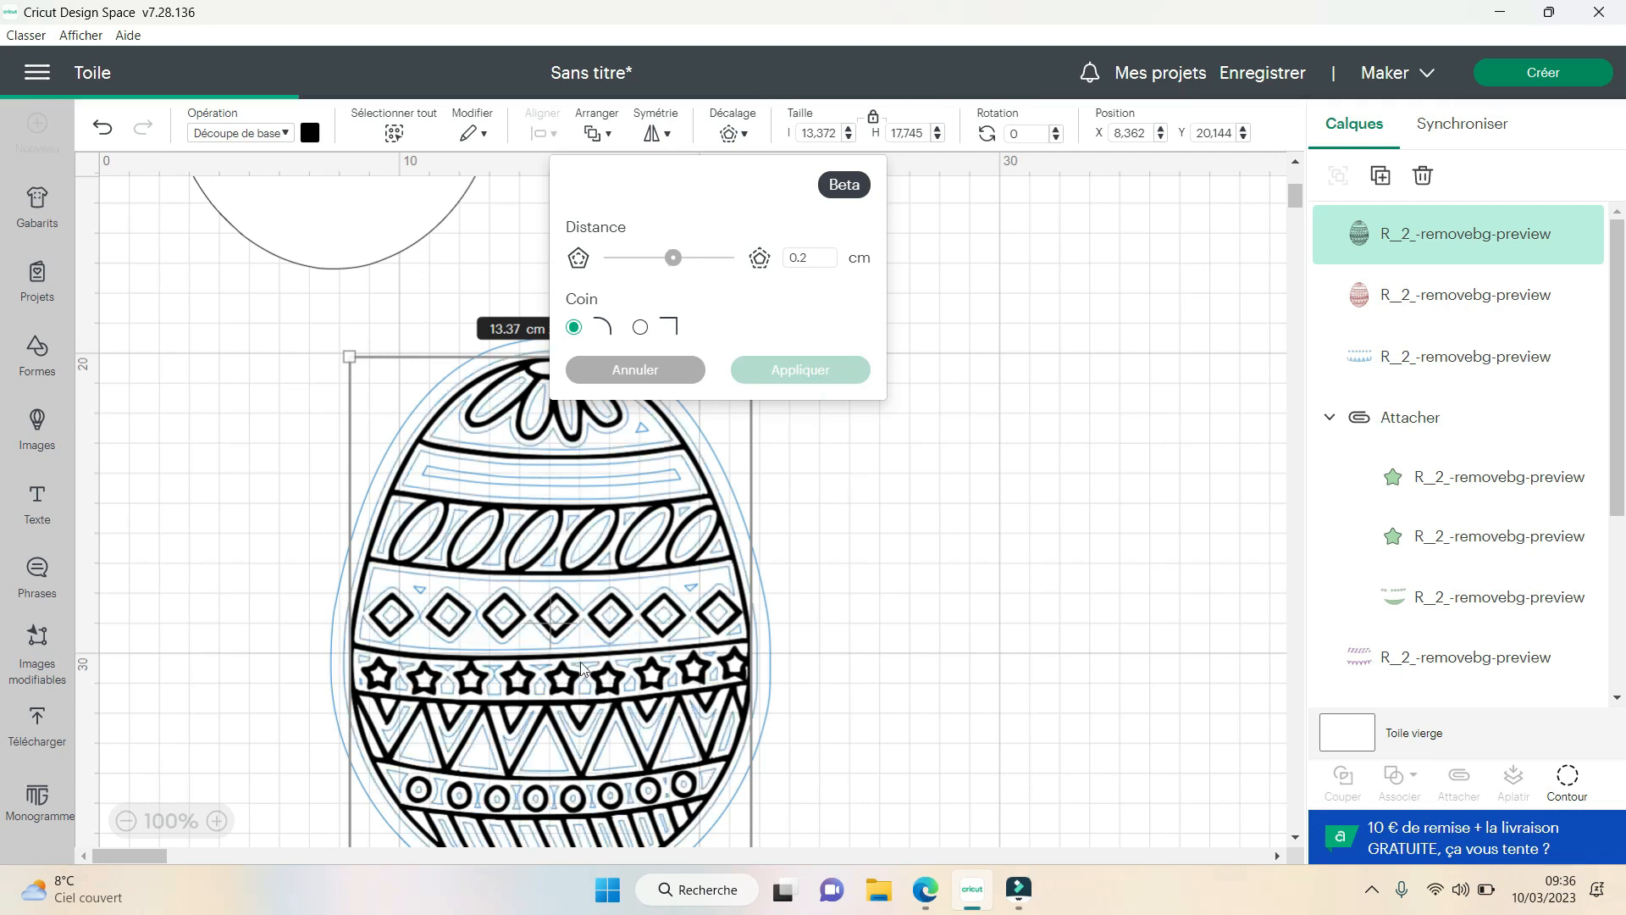
left_click(630, 376)
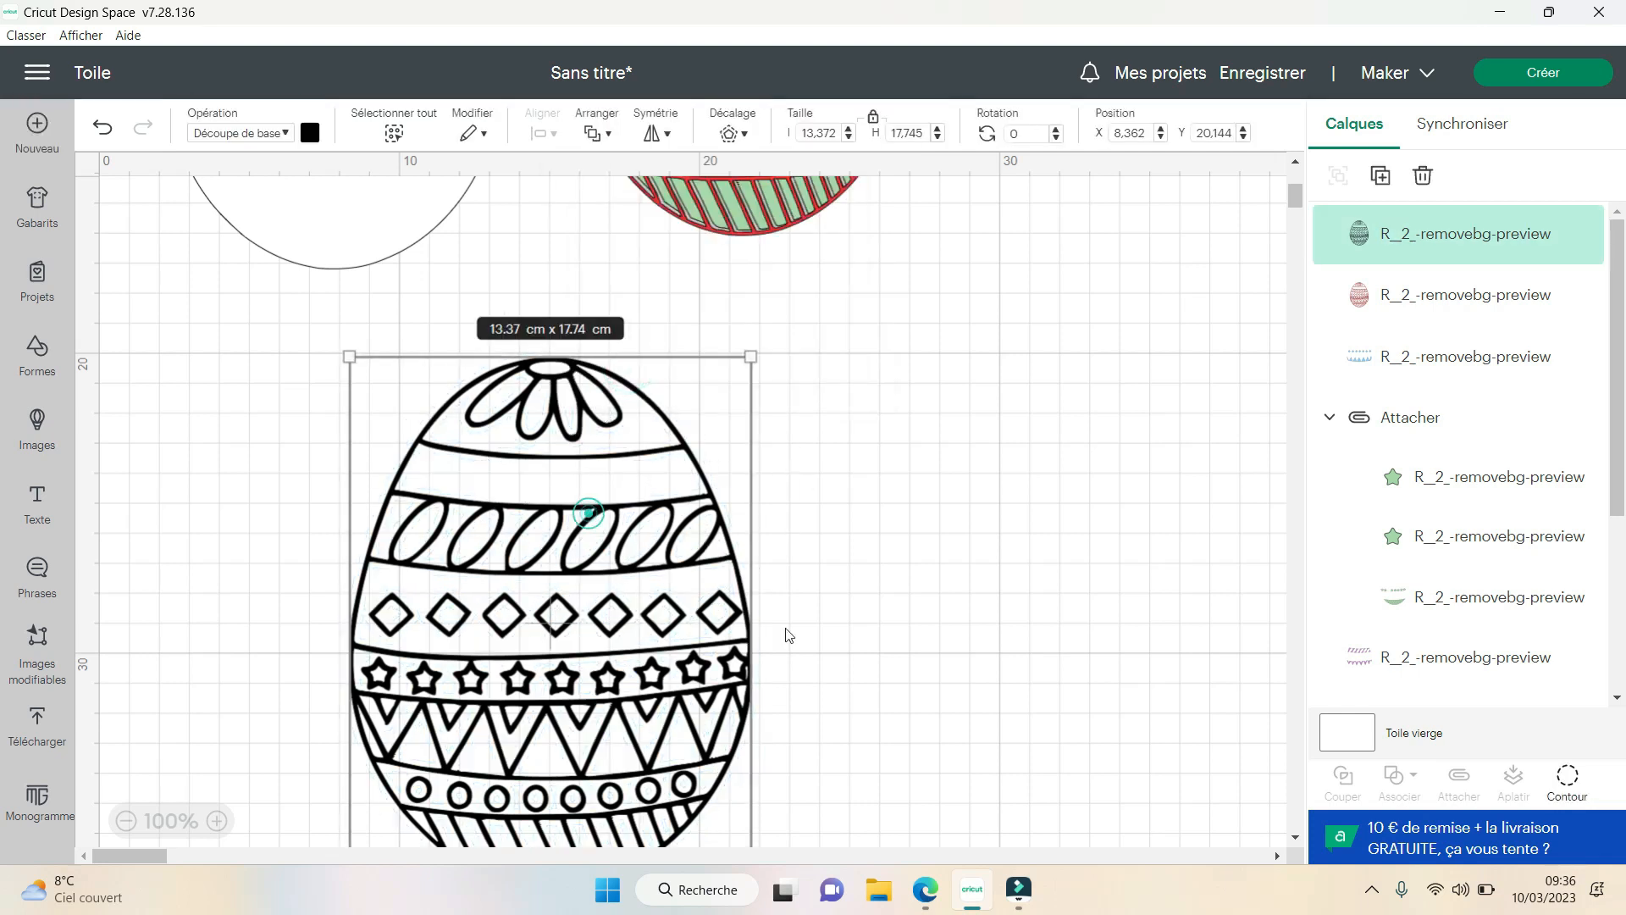
- Hide all inner contours of the black egg outline to turn it into a solid egg
left_click(1567, 775)
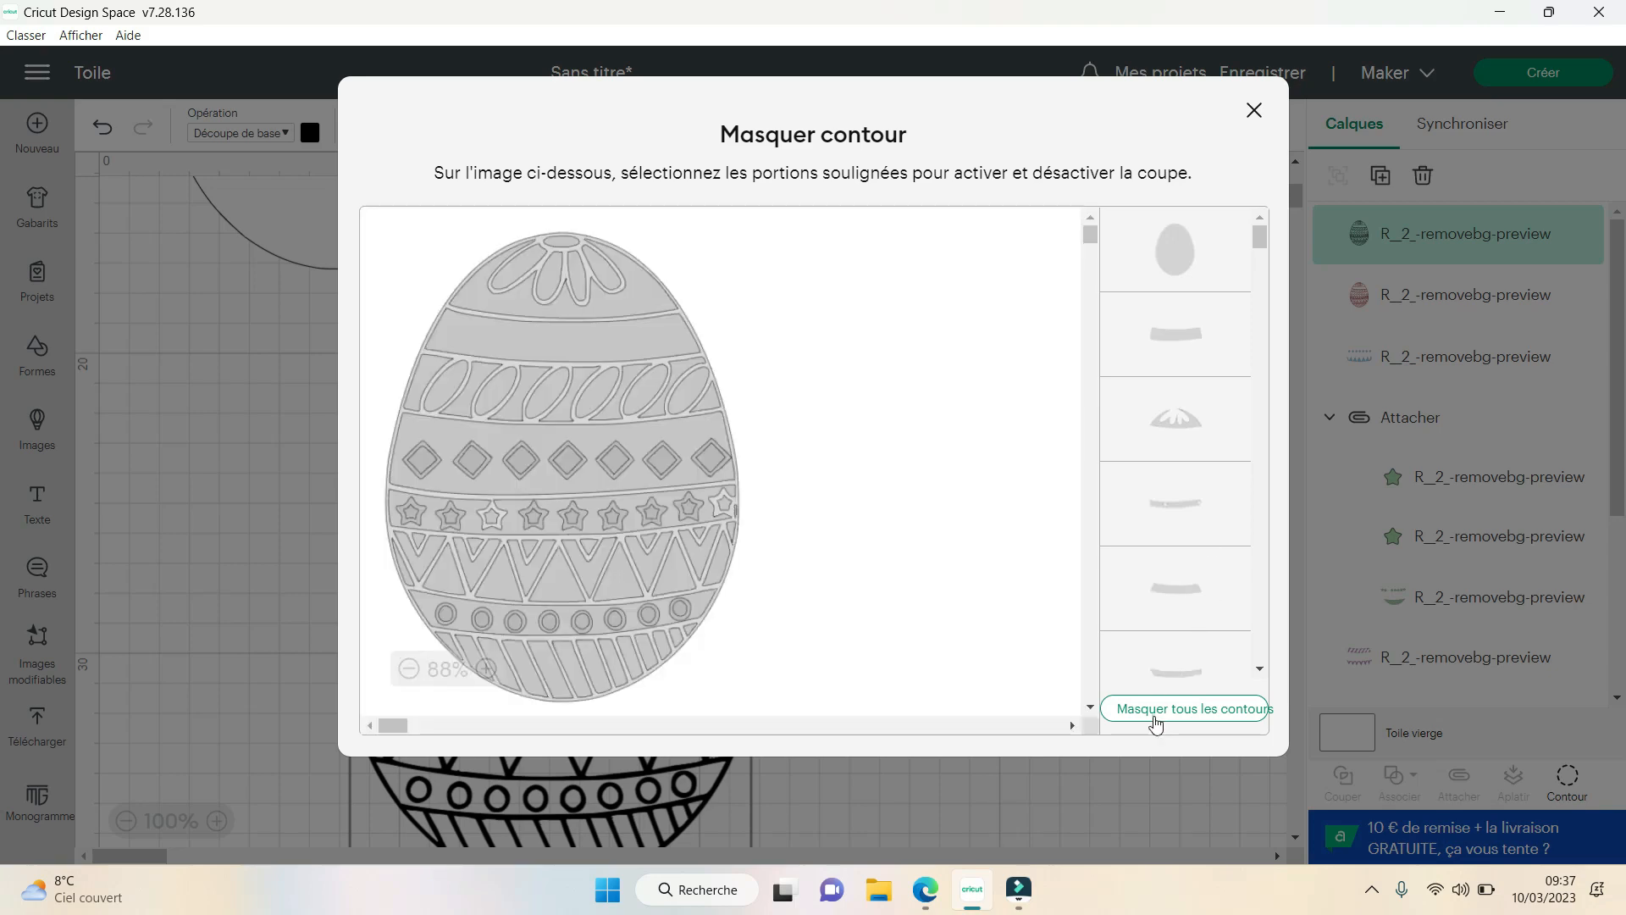
left_click(1154, 717)
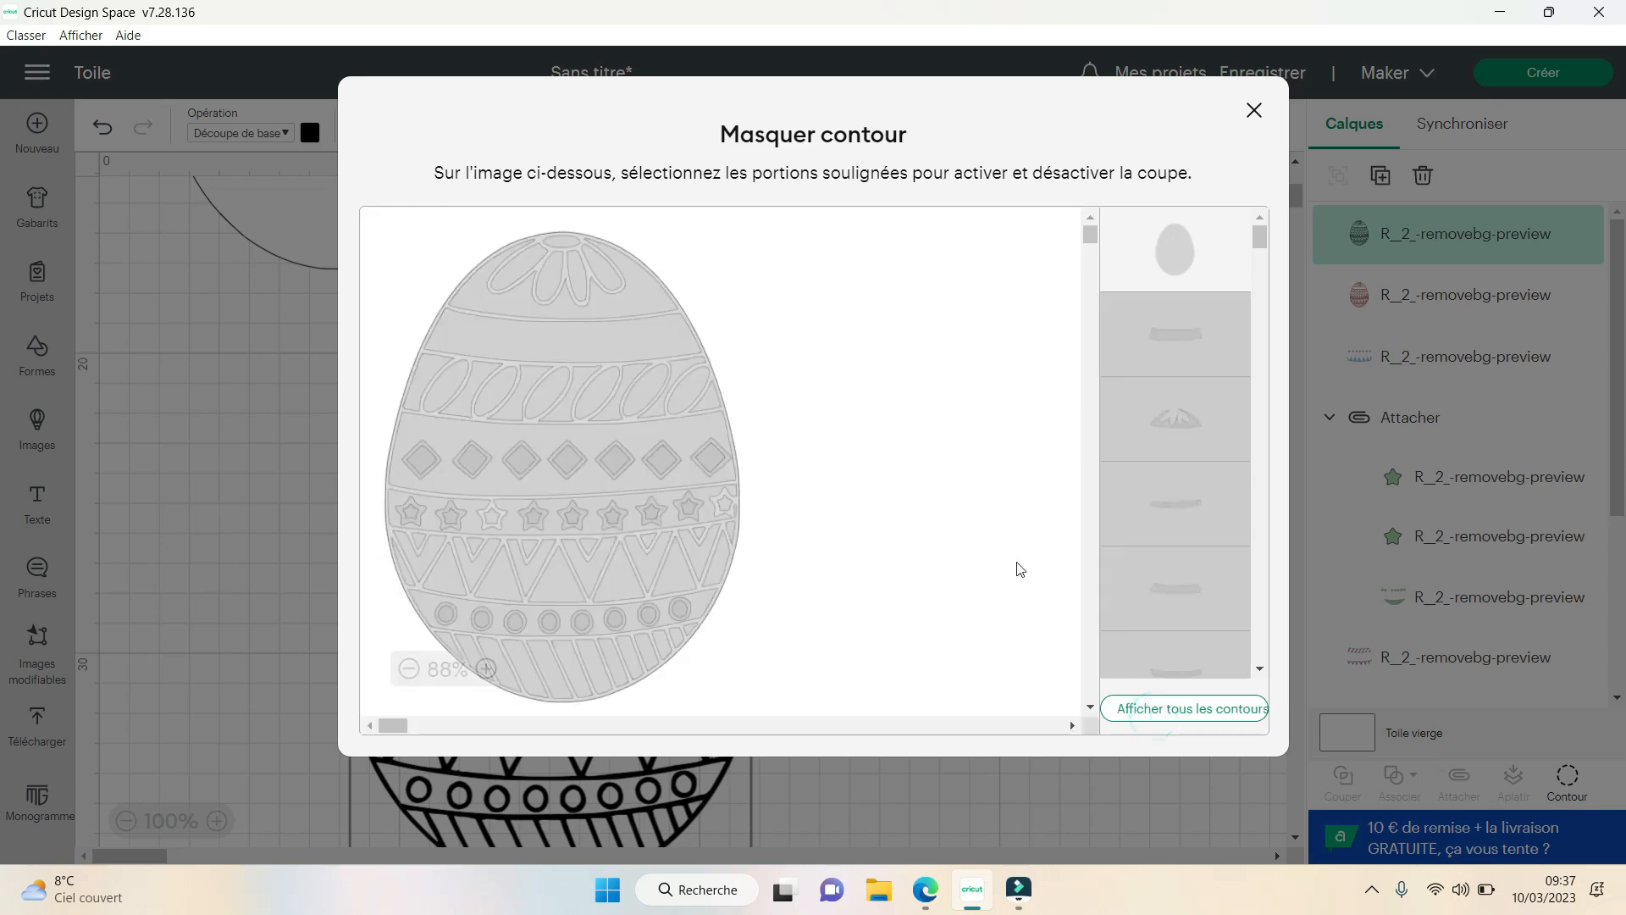
left_click(1256, 114)
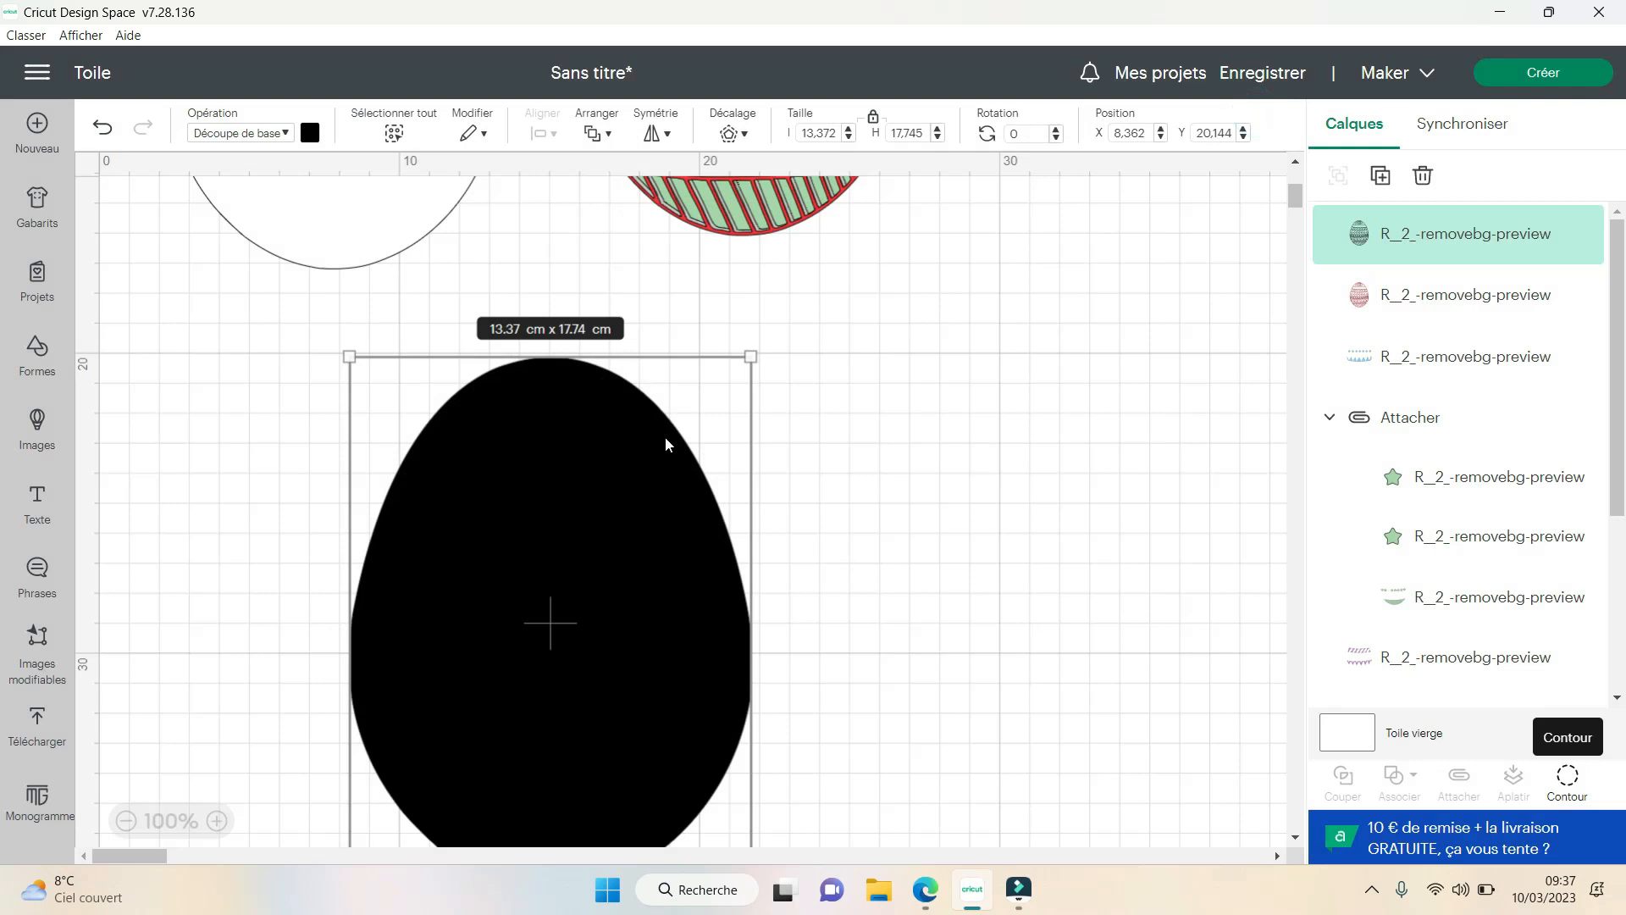
- Apply an offset to the solid black egg with the distance entered as 0.2 cm and rounded corners, and deselect it
left_click(739, 139)
double_click(807, 258)
type("0.2")
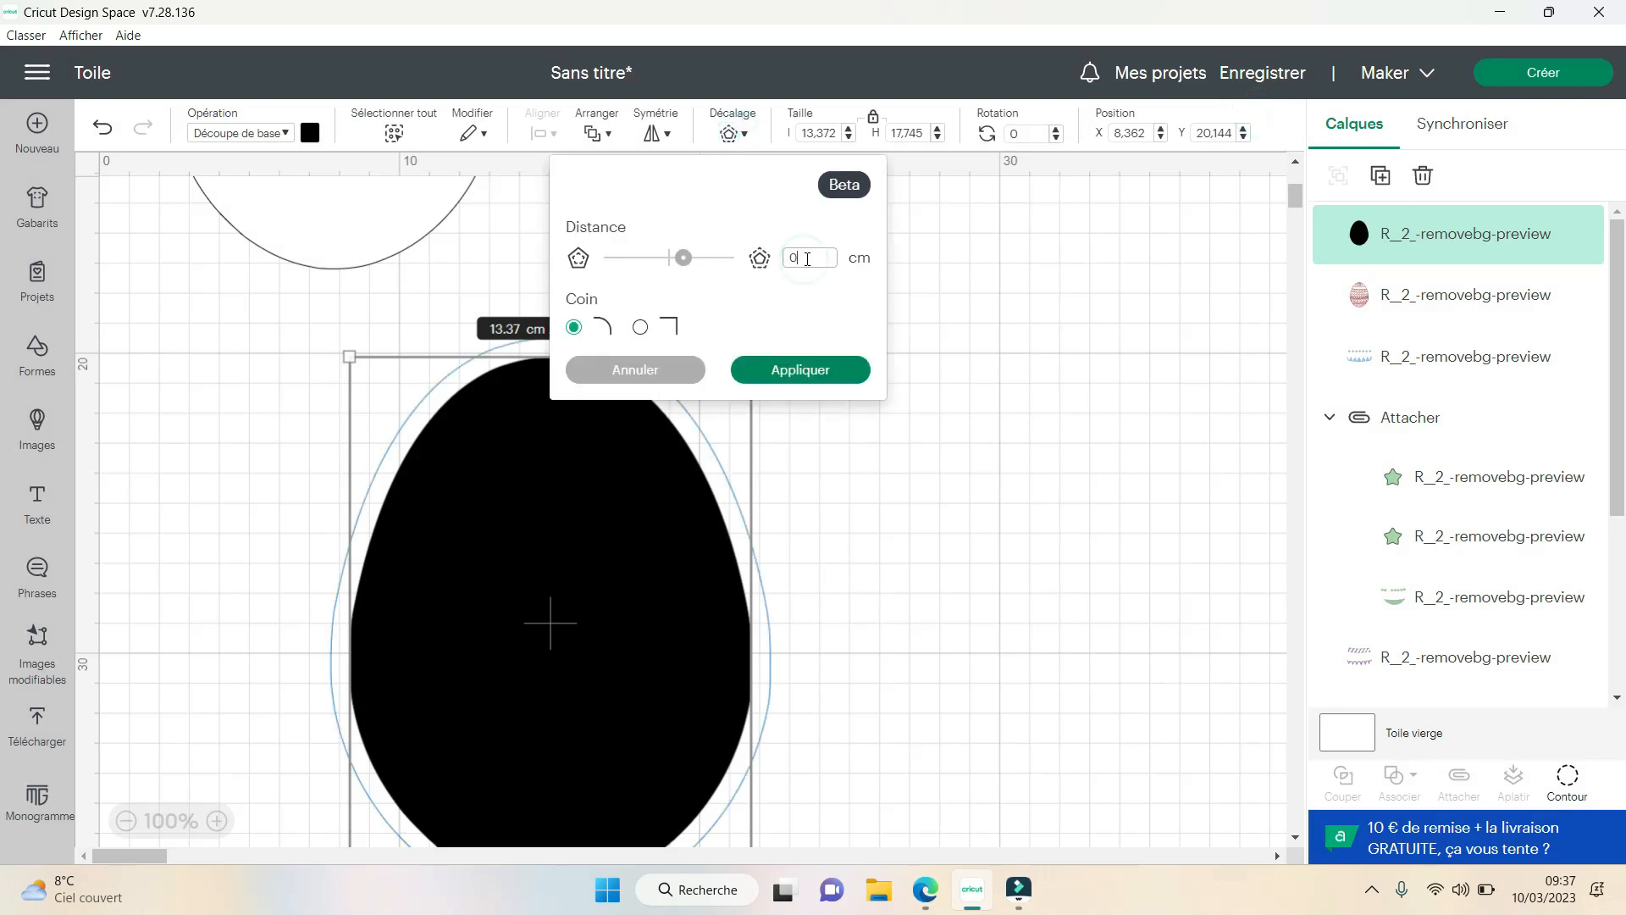
left_click(811, 374)
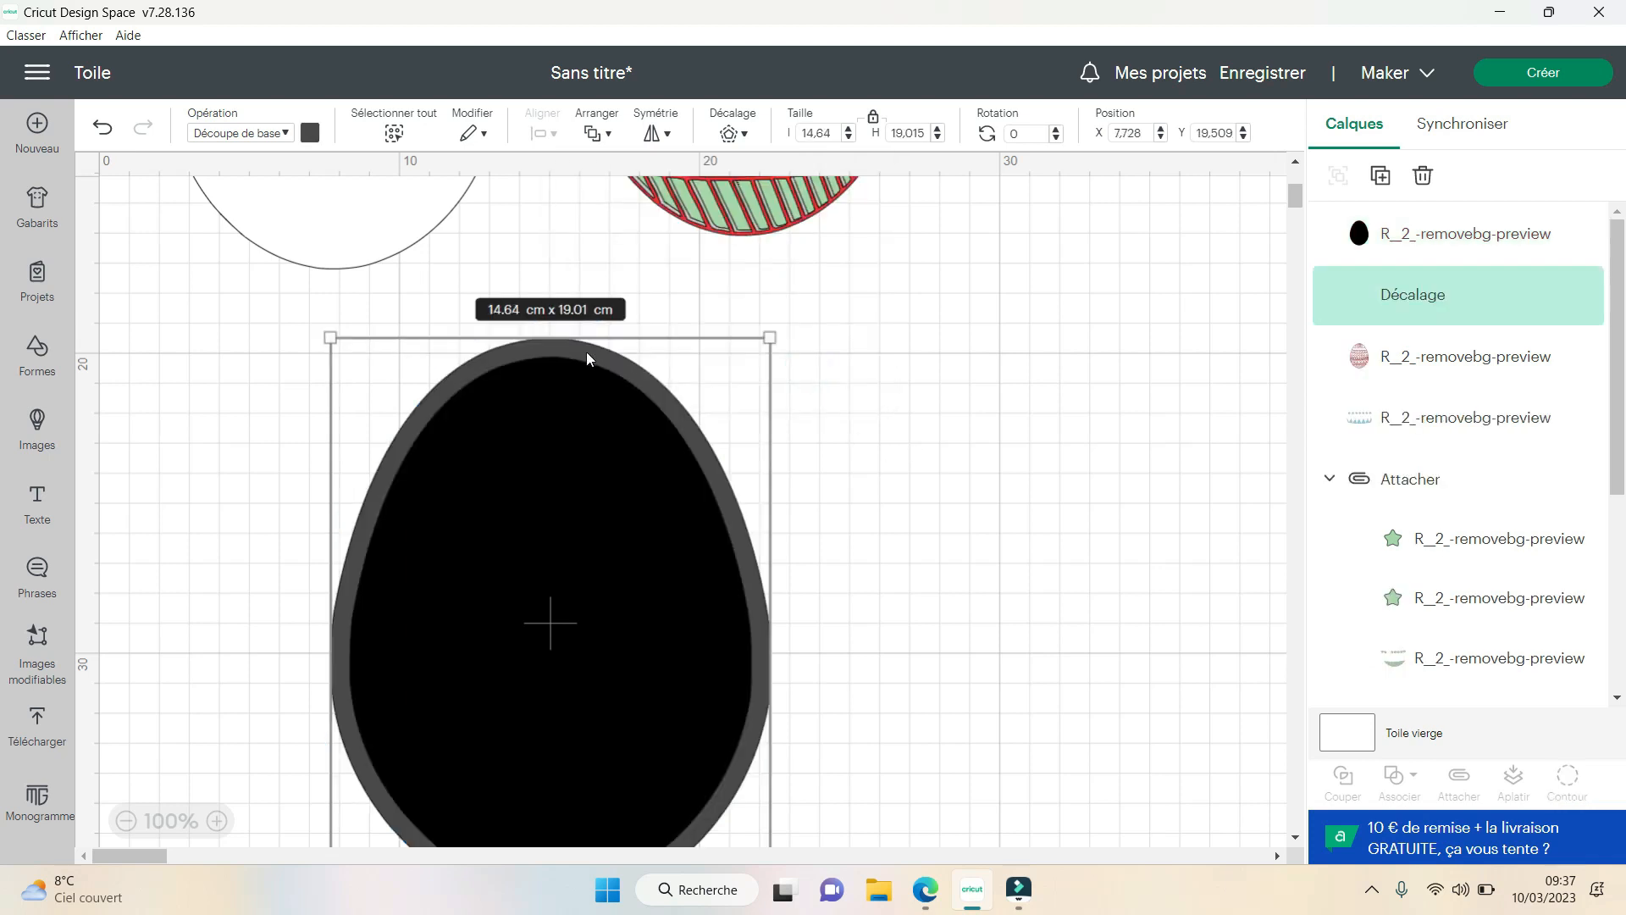
left_click(930, 536)
- Attach the solid black egg to its offset and set the combined width to 10.5 cm
left_click_drag(849, 338, 660, 483)
left_click(1459, 778)
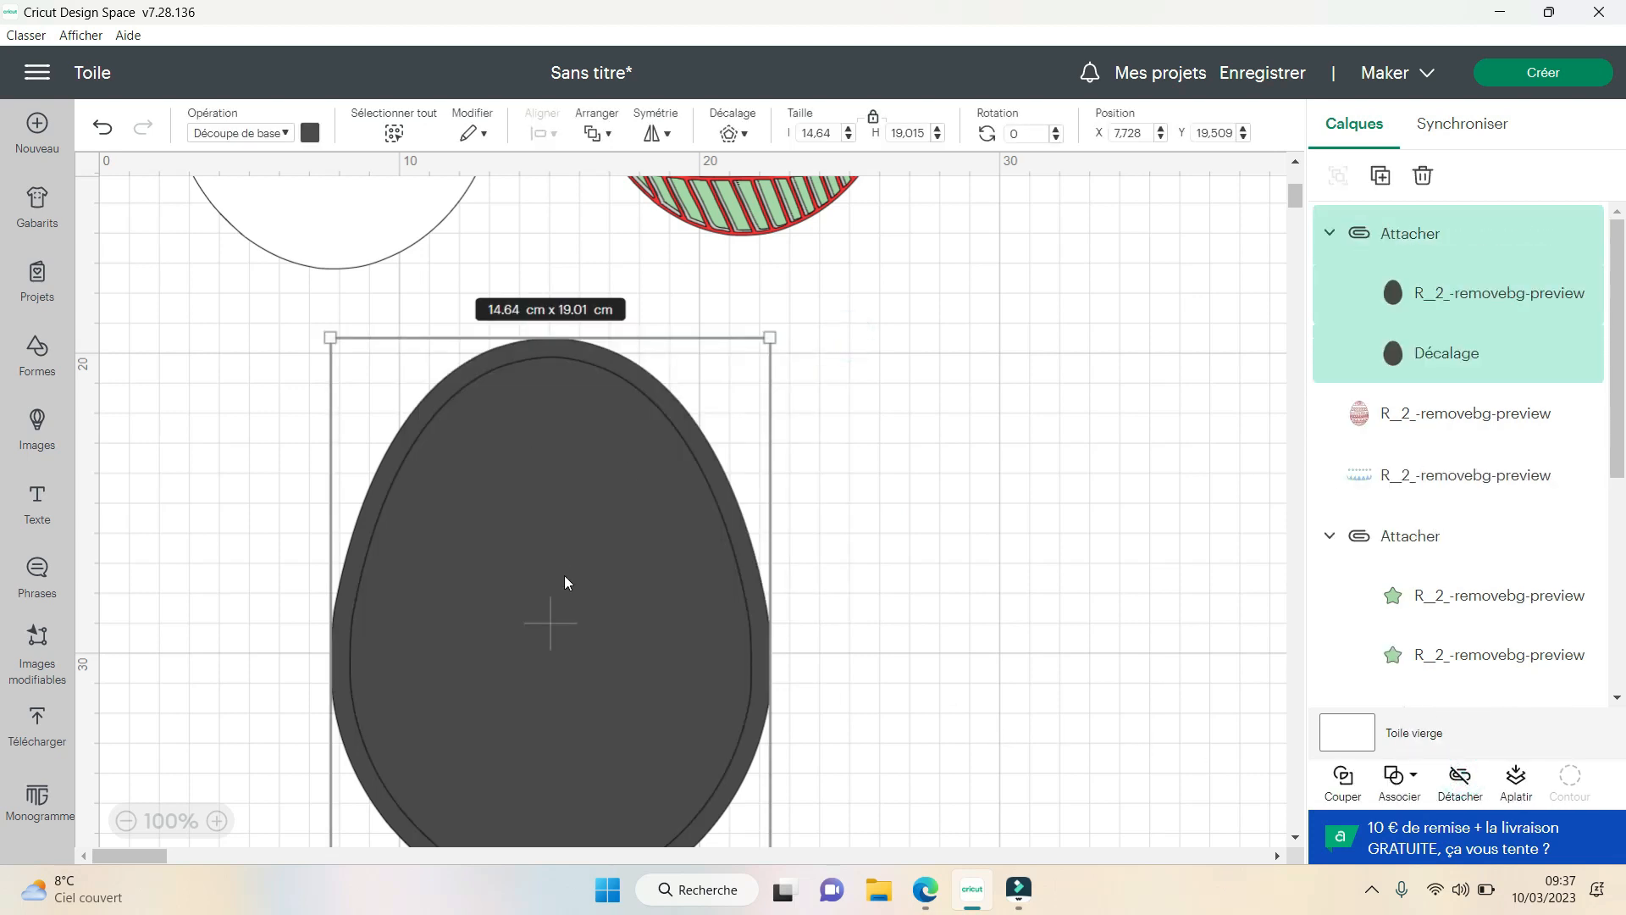
left_click(810, 132)
type("10.5")
key("Return")
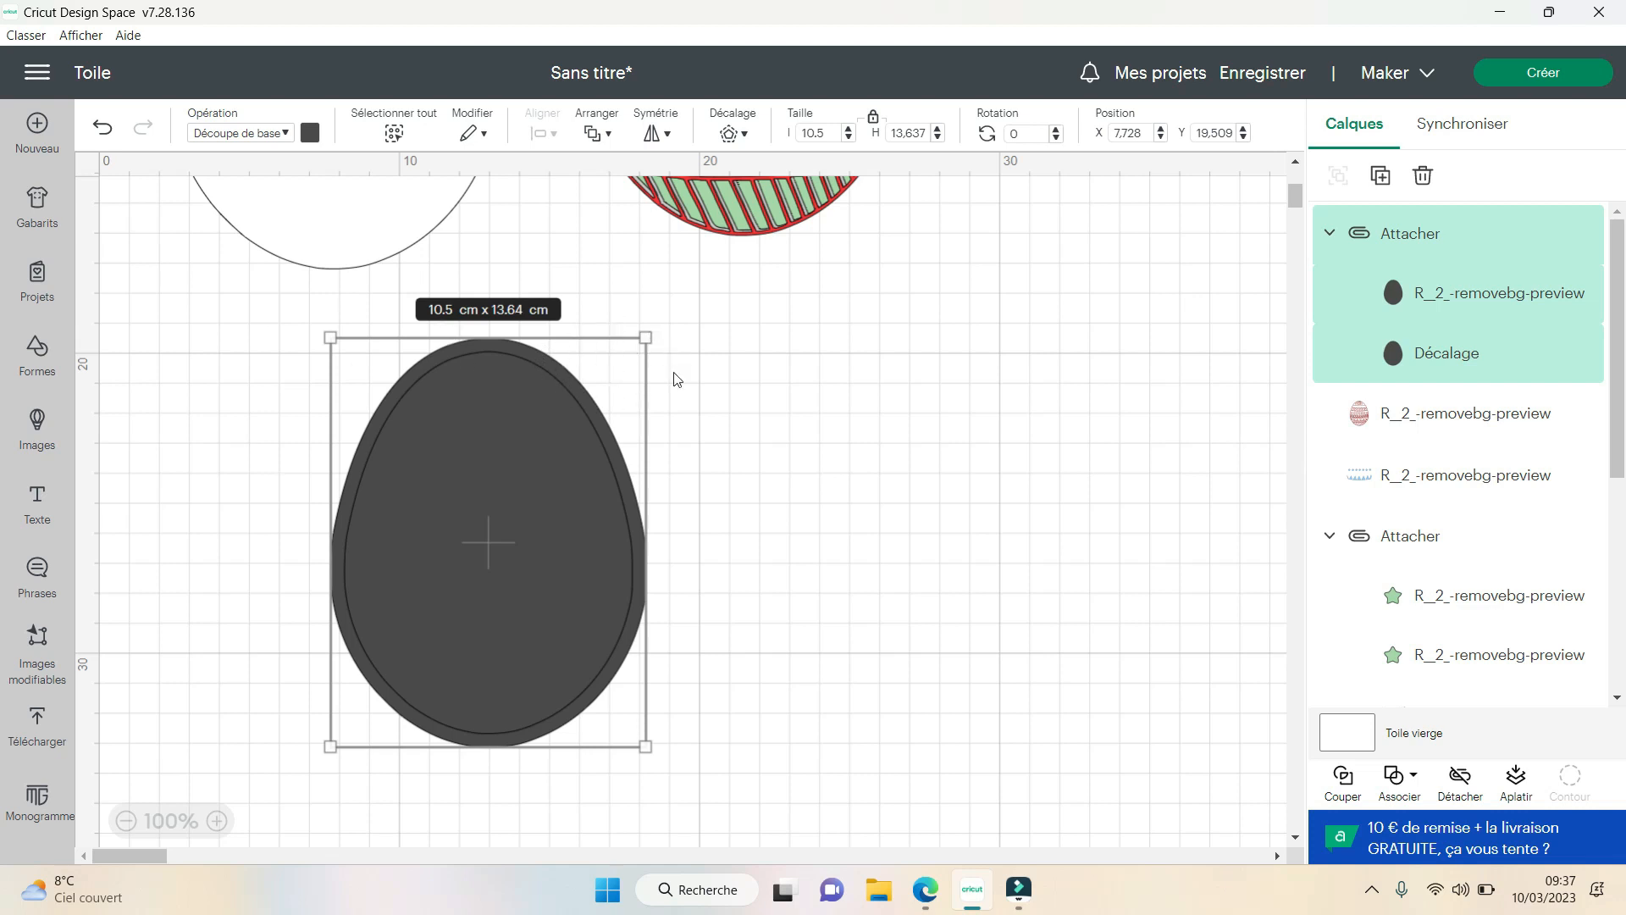
left_click(815, 500)
- Detach the two dark eggs and separate them, placing the offset at about X 0.5, Y 19.02 and the smaller egg at about X 18.94, Y 19.05
left_click(541, 572)
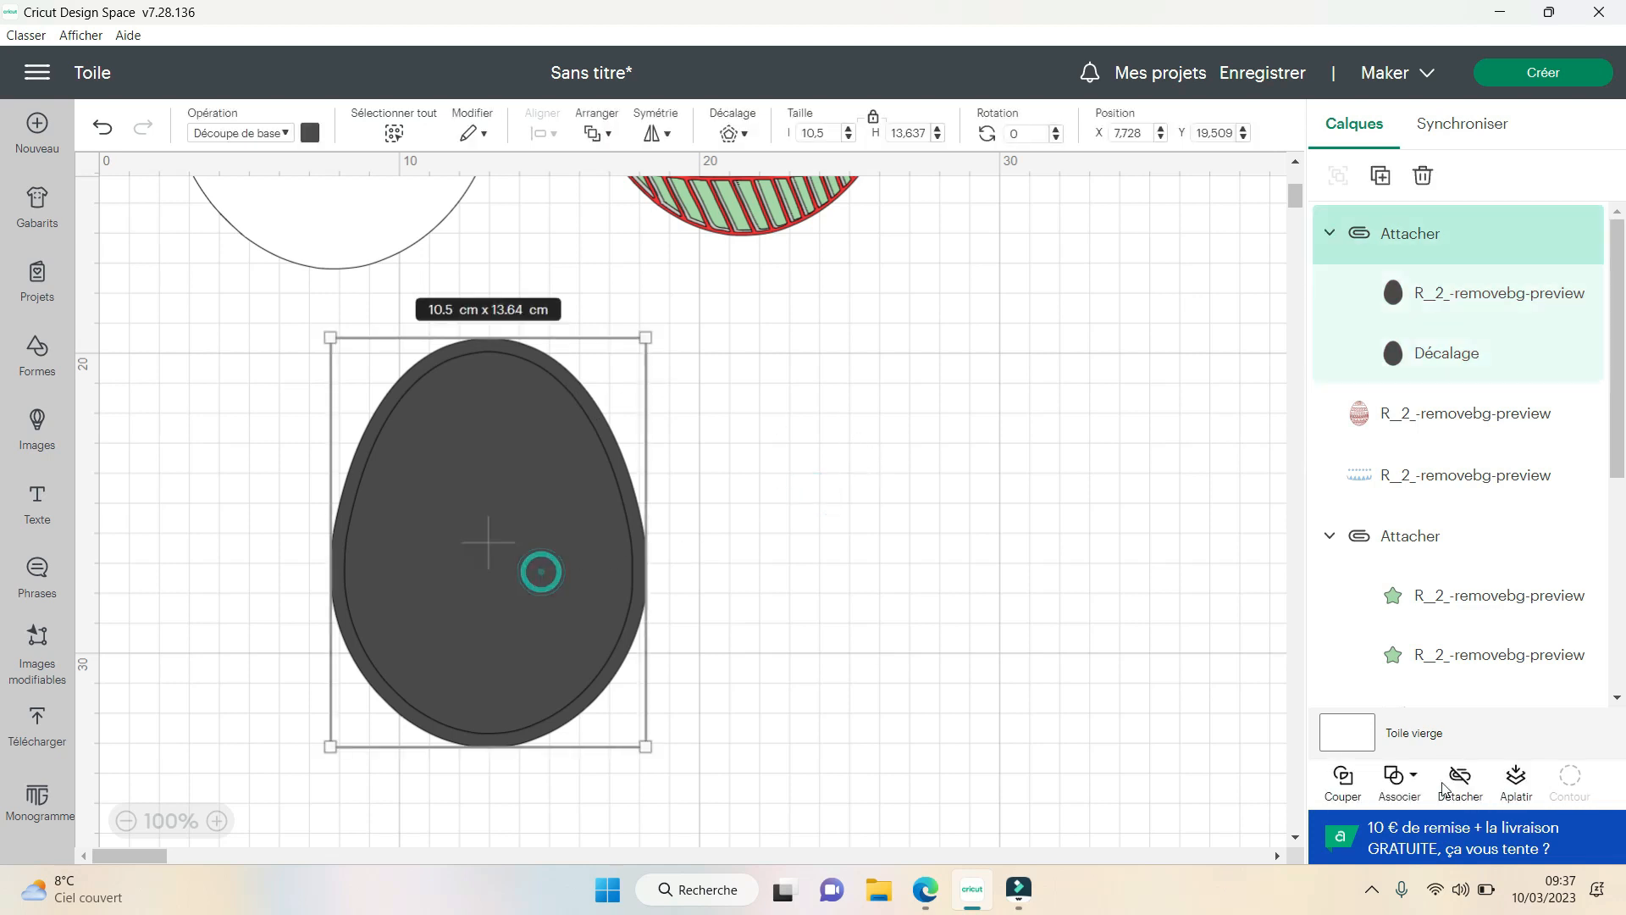
left_click(1456, 781)
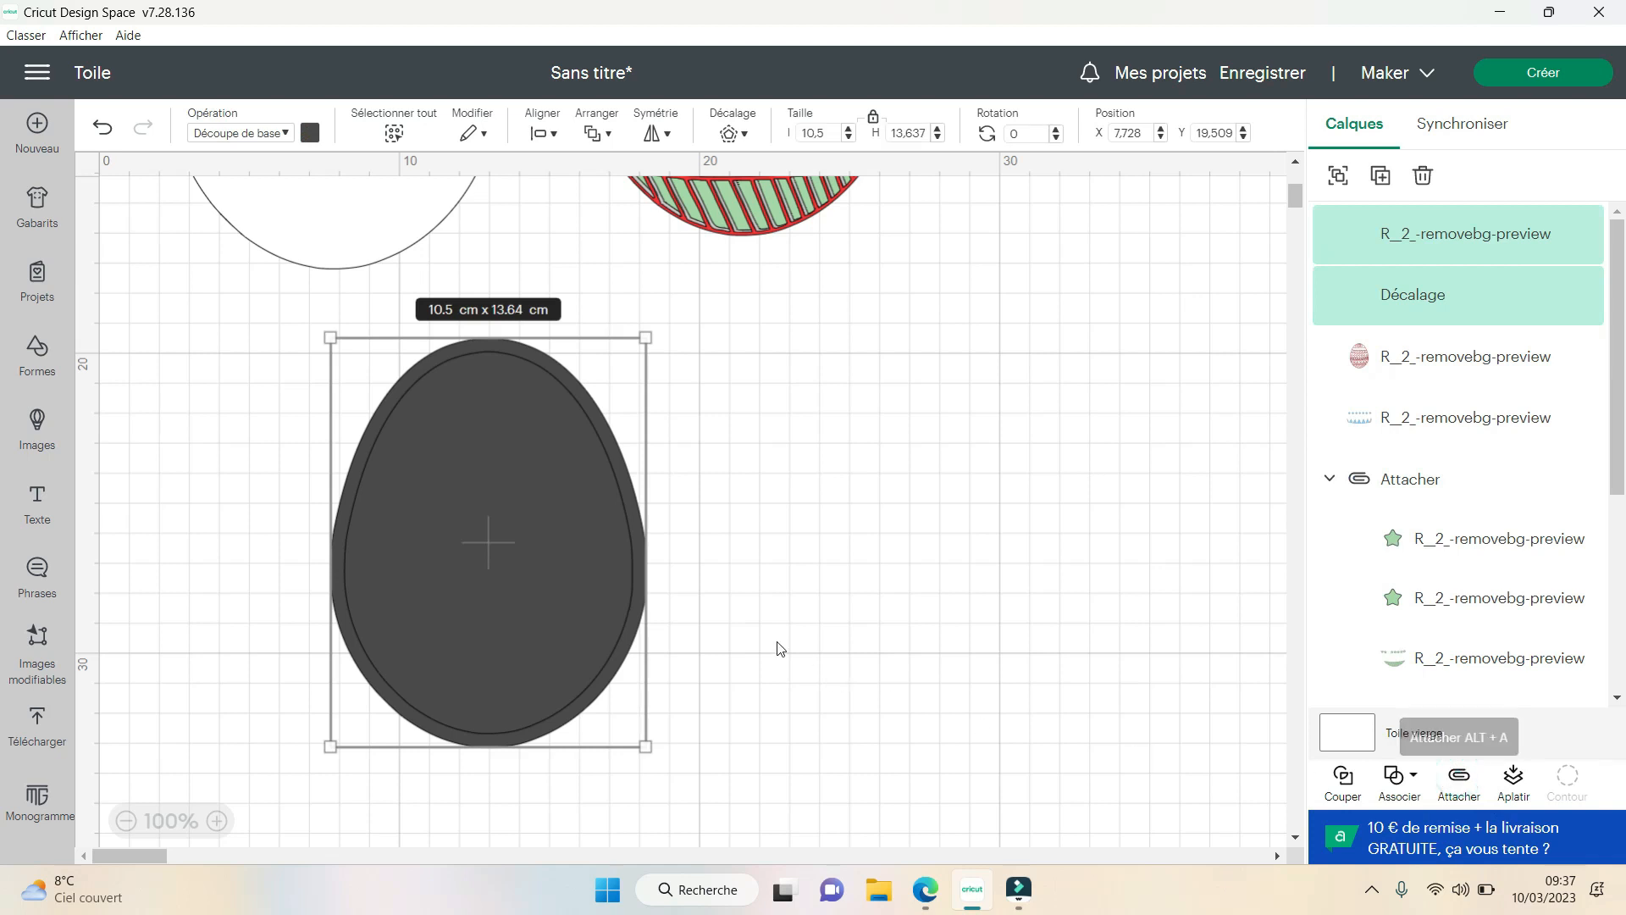
left_click(866, 598)
left_click_drag(525, 588, 291, 557)
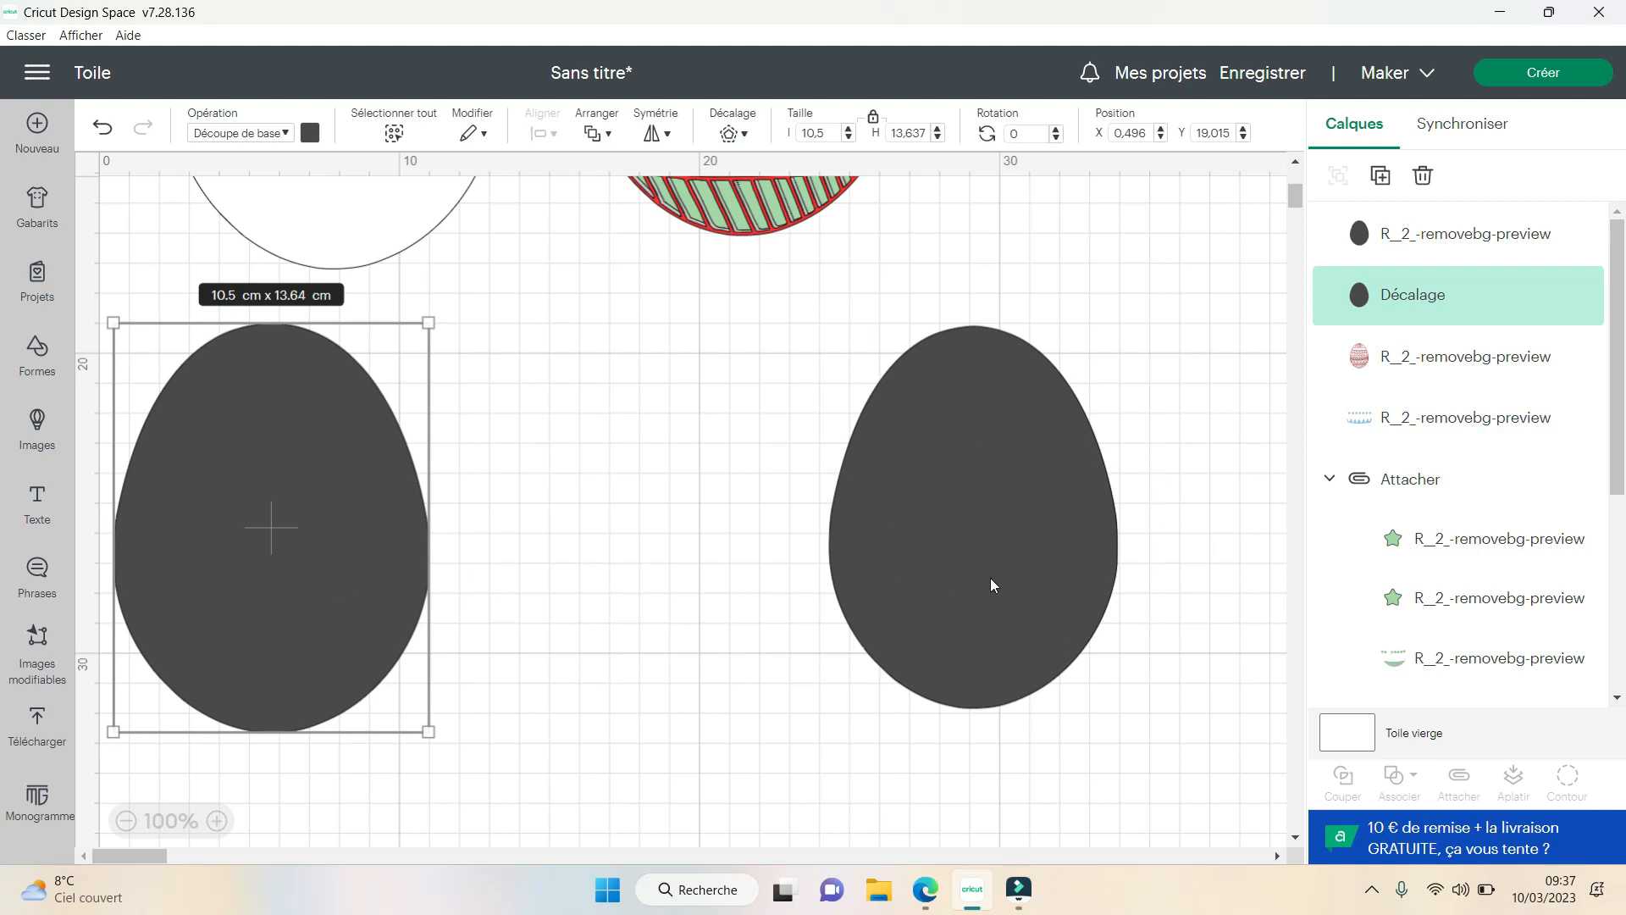
left_click_drag(1000, 491, 839, 489)
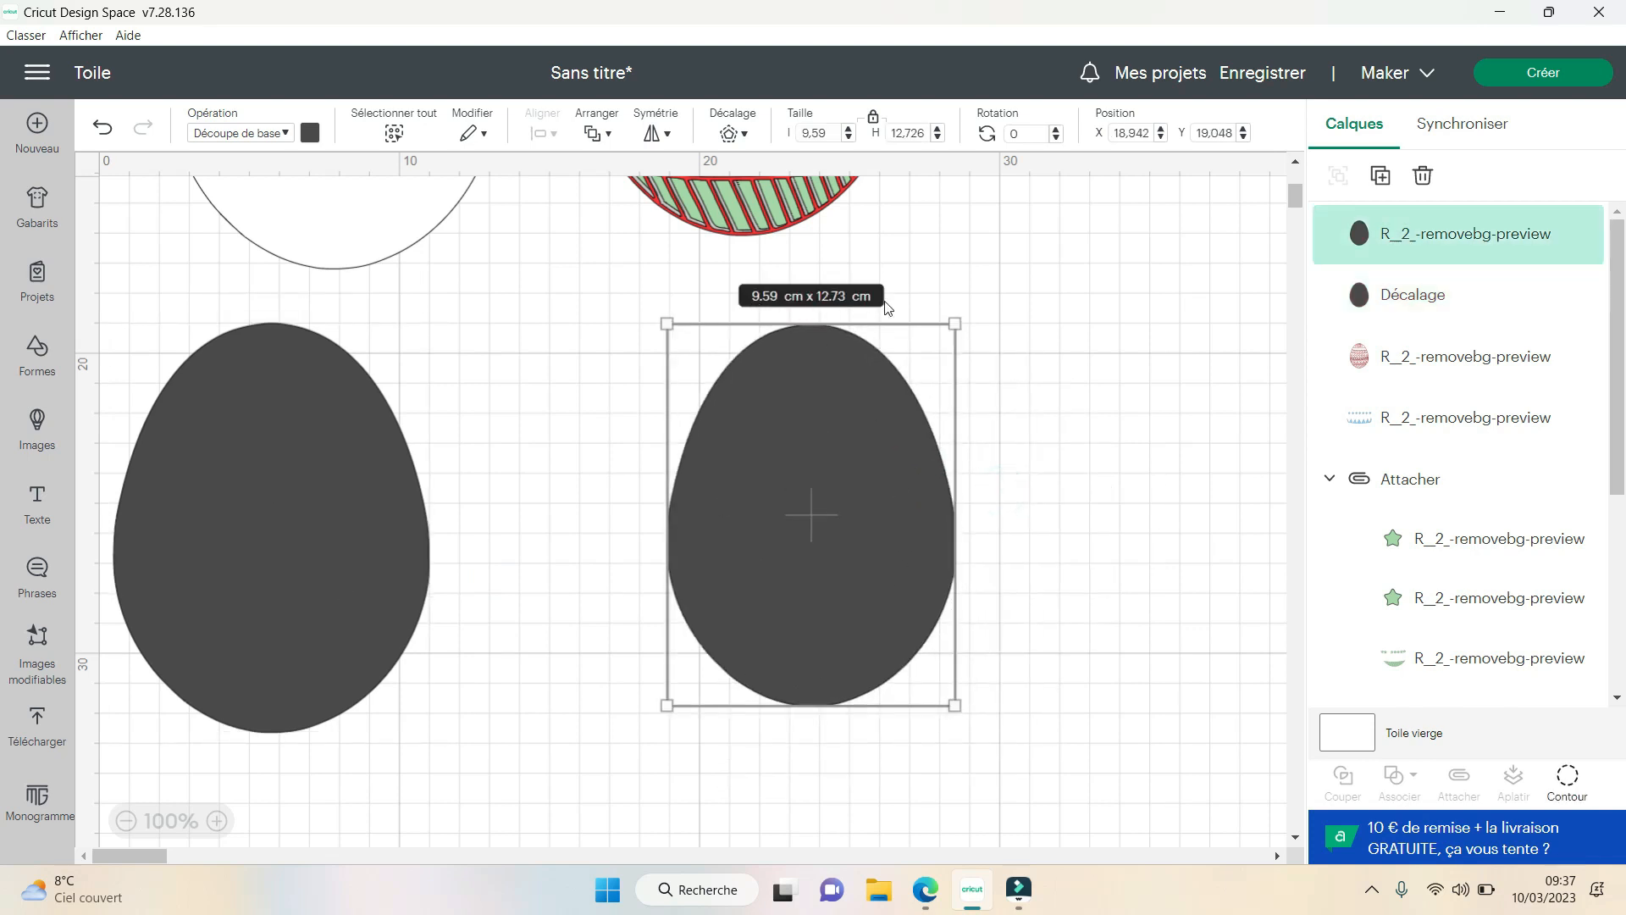
- Show all contours of the smaller dark egg again to restore its pattern cut-outs
left_click(1565, 784)
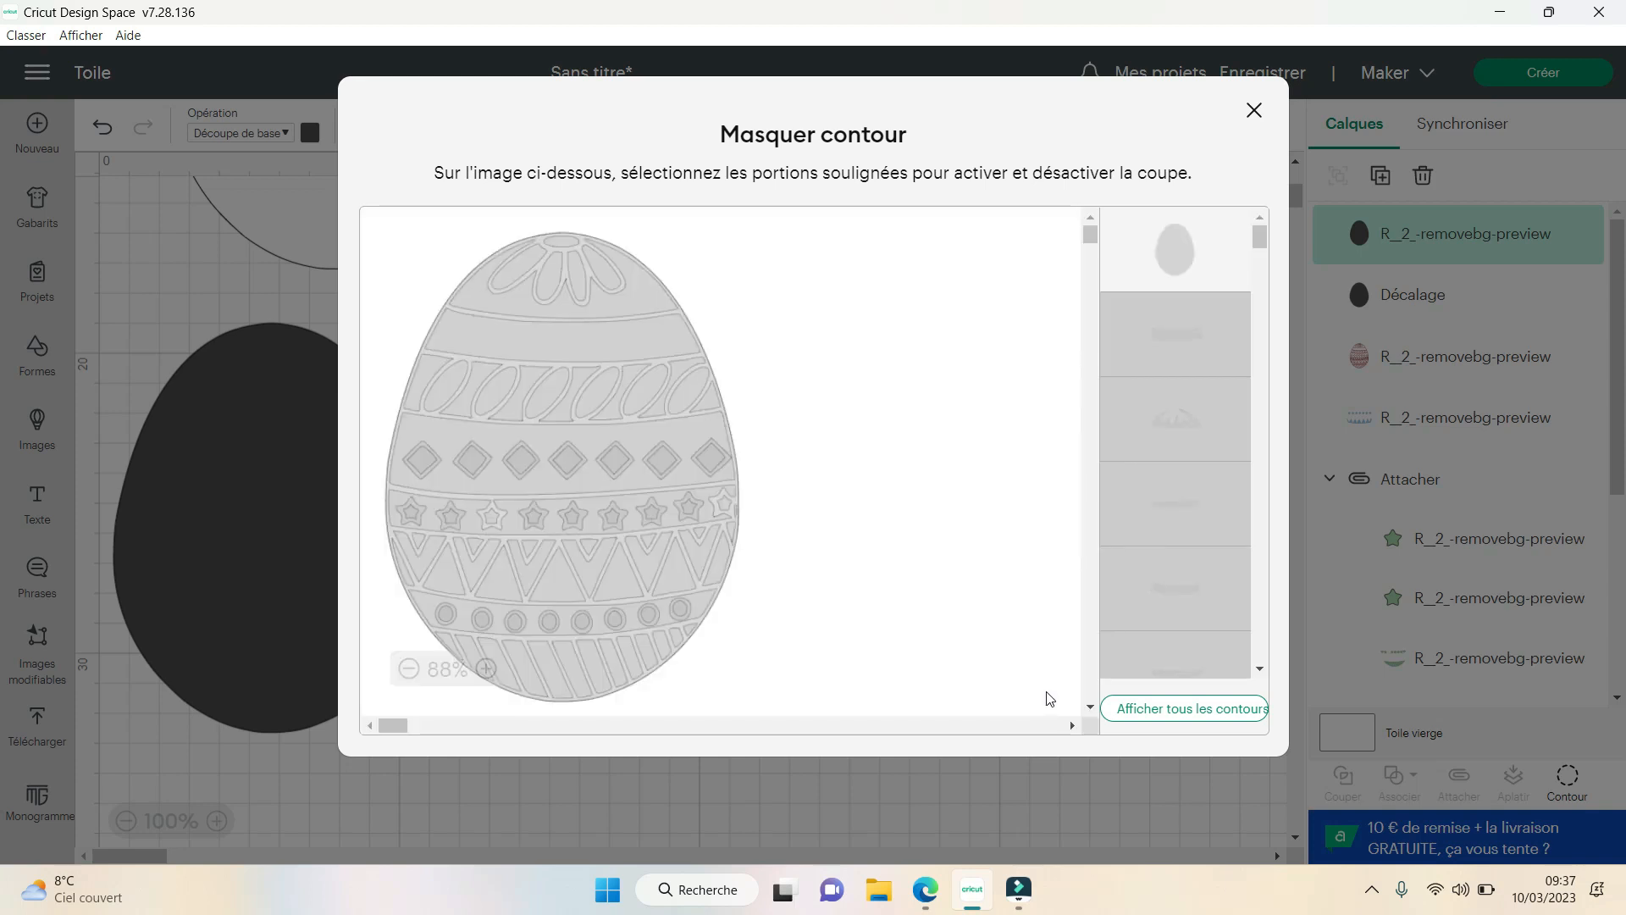
left_click(1182, 711)
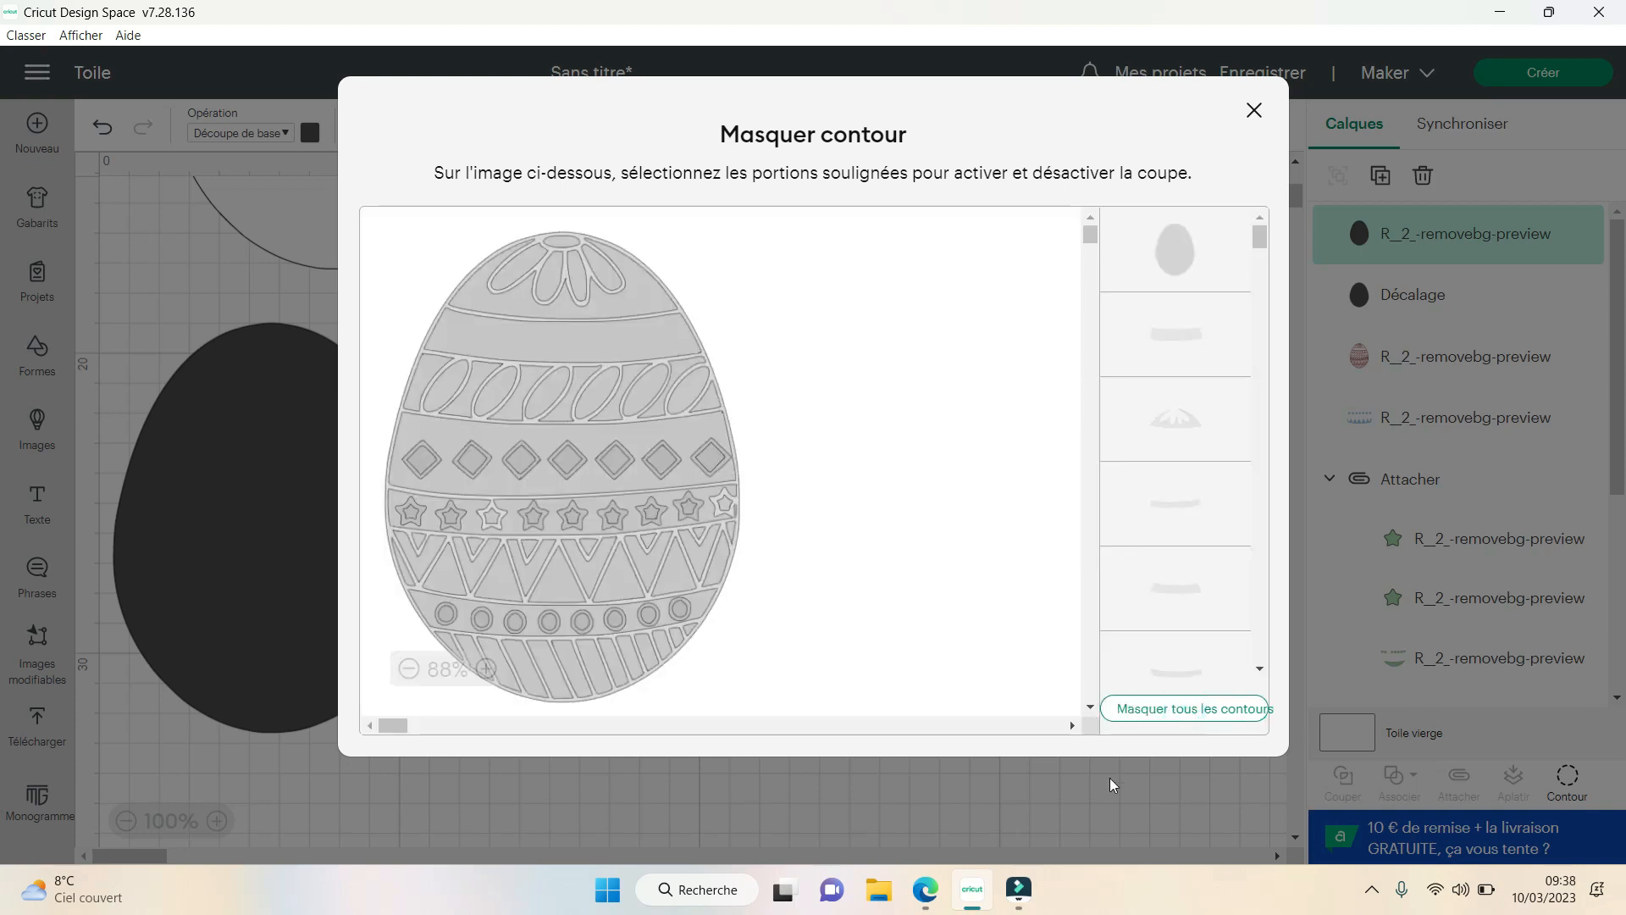
left_click(1254, 111)
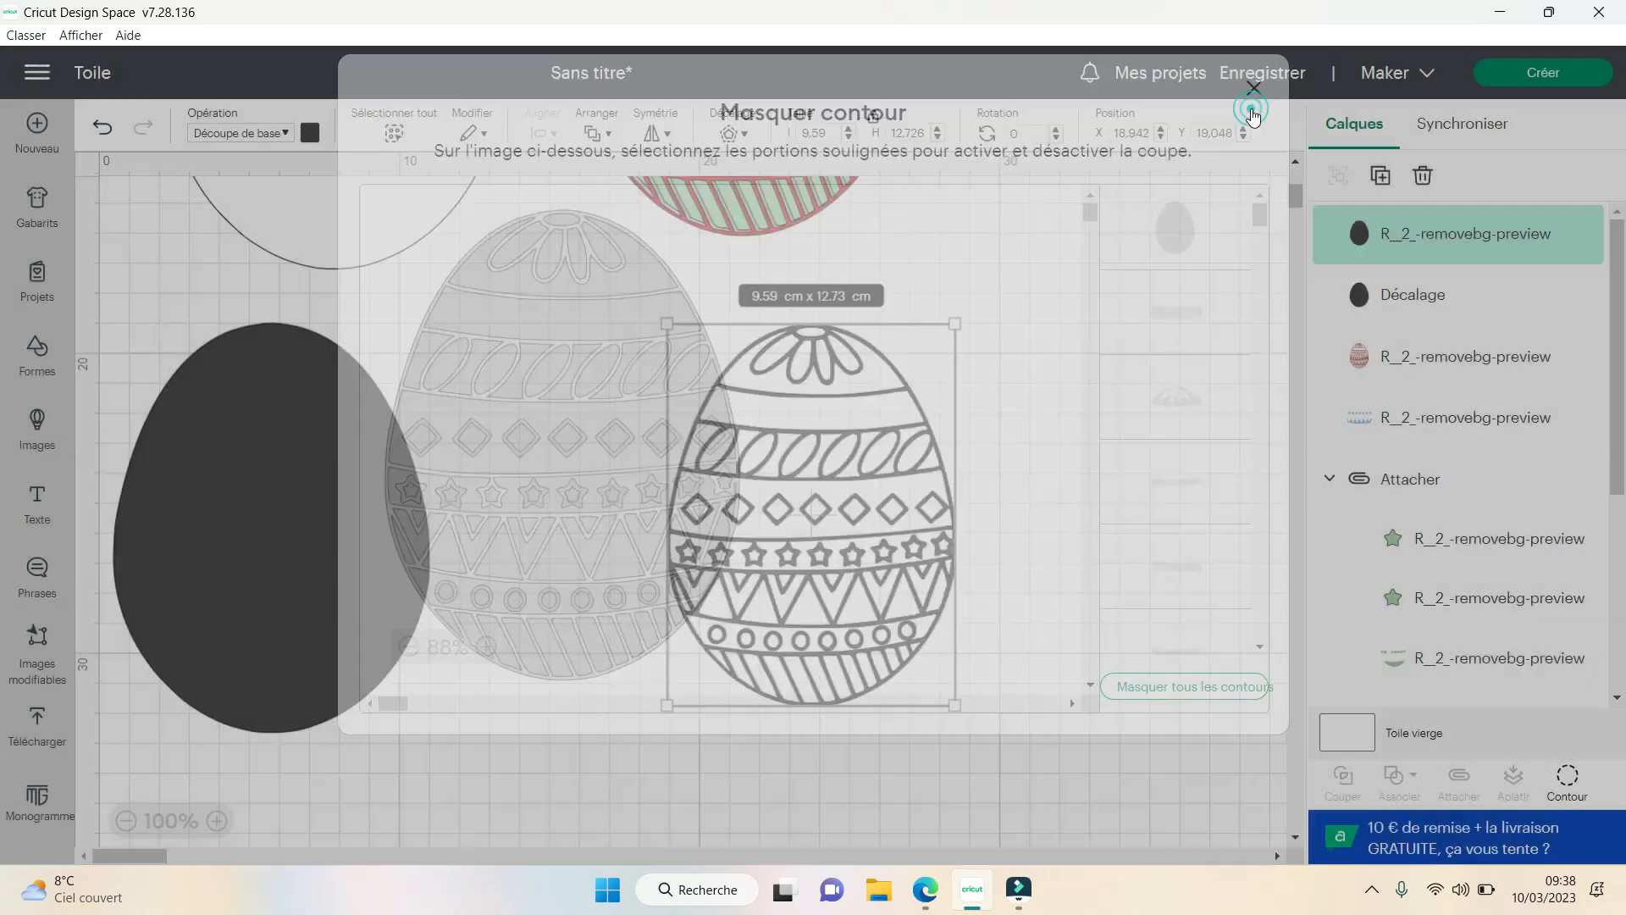
- Move the patterned dark egg closer to the solid offset egg and delete both
left_click_drag(866, 522, 714, 532)
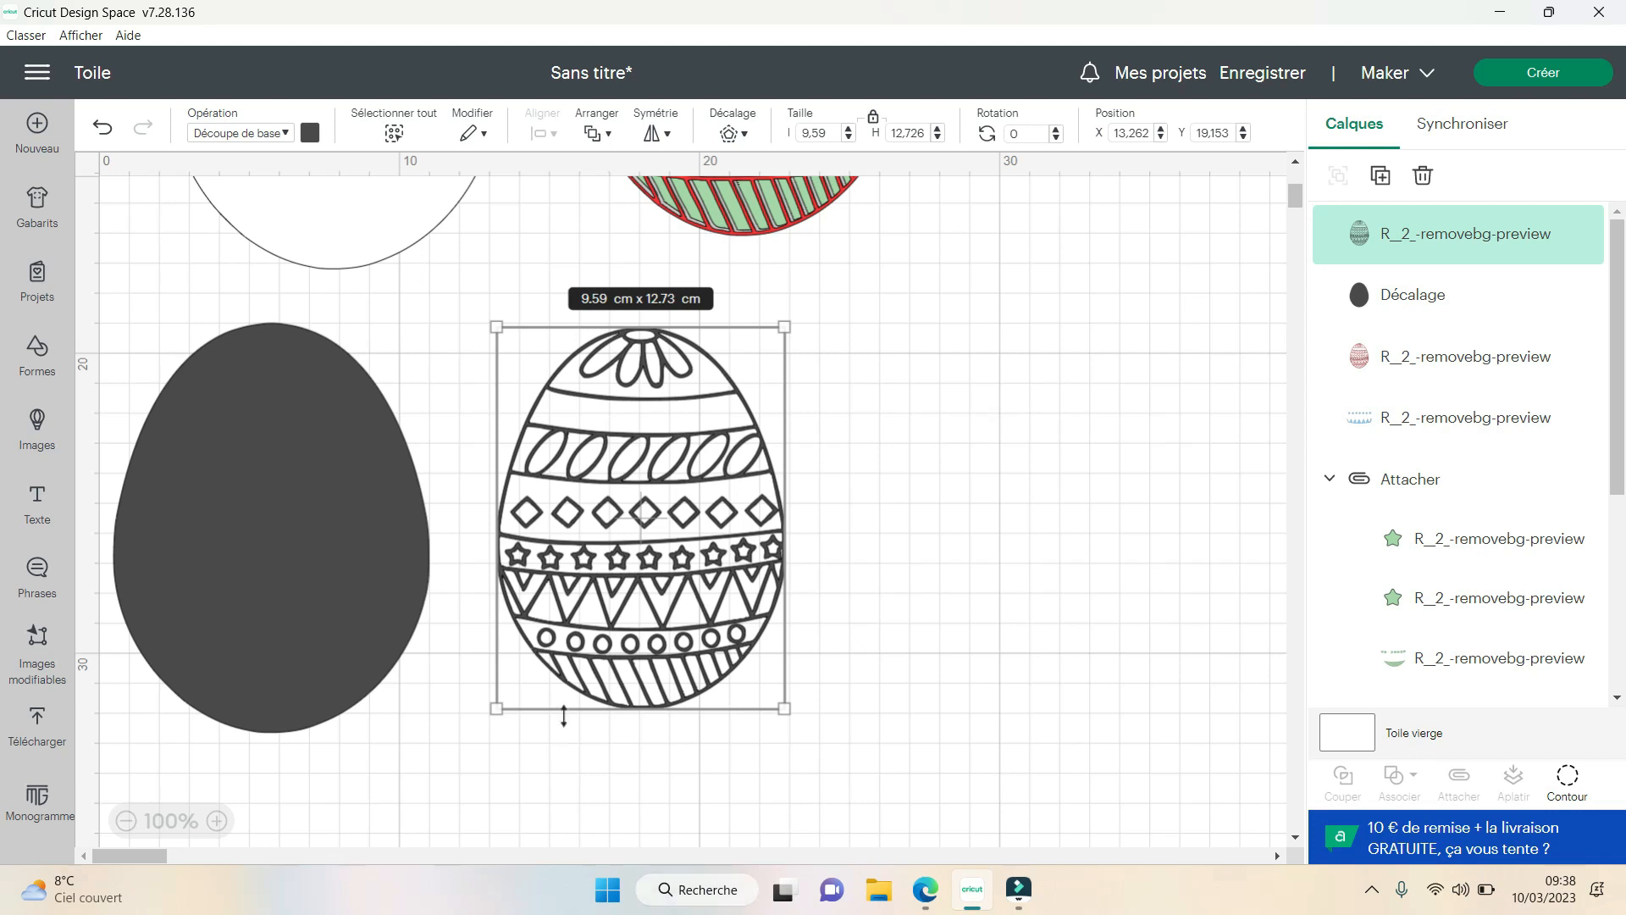
left_click_drag(835, 770, 354, 604)
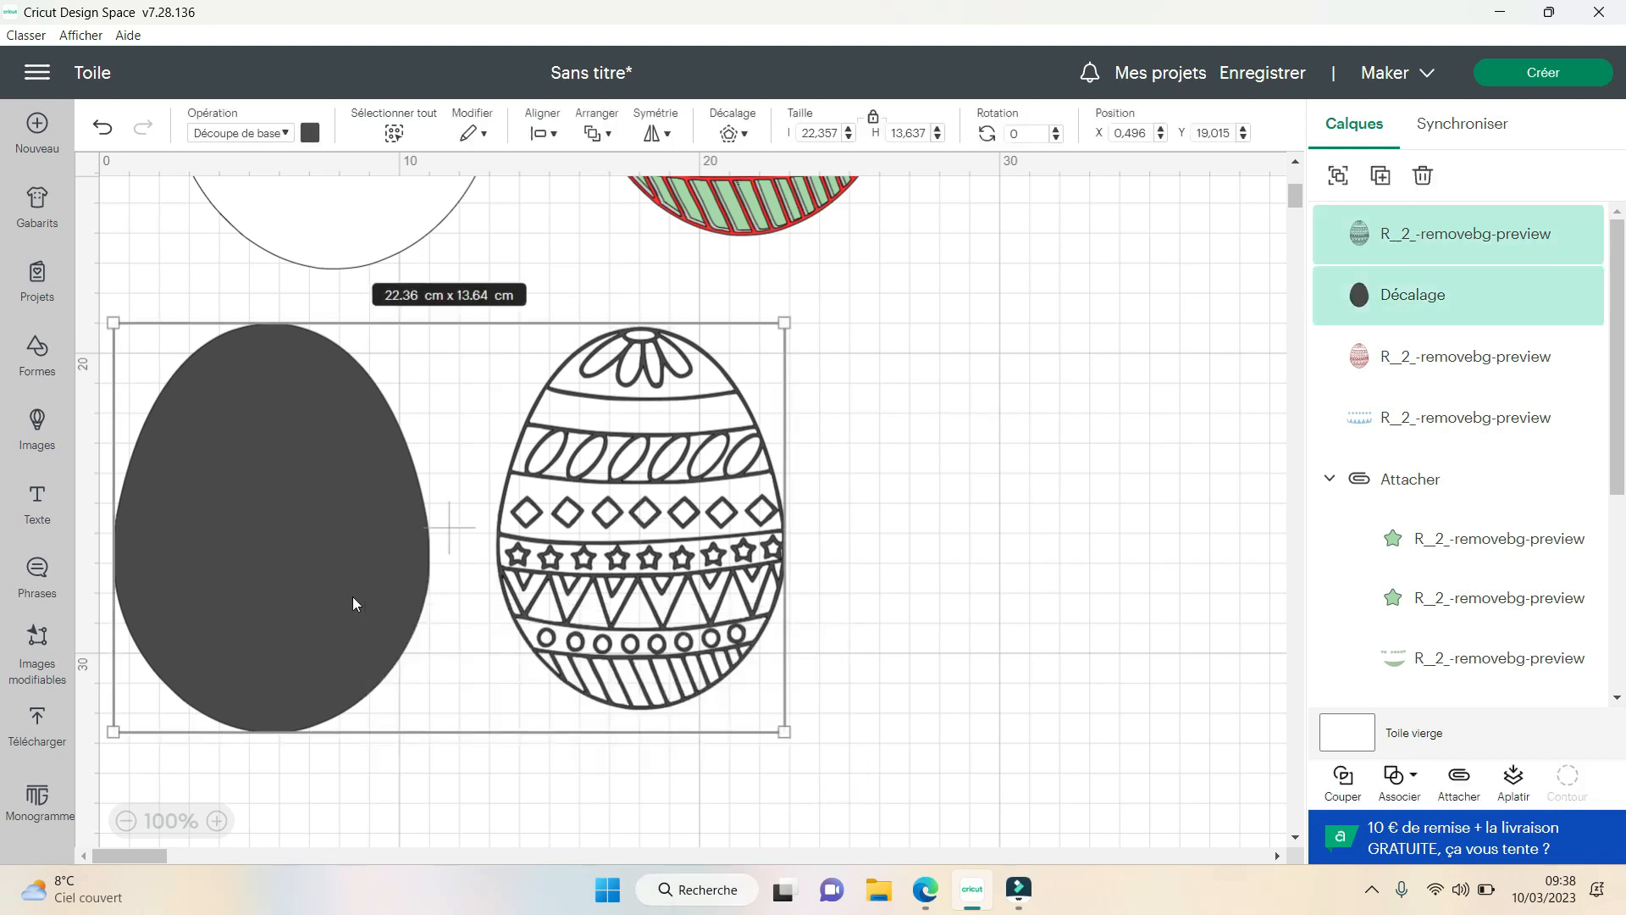
key("Delete")
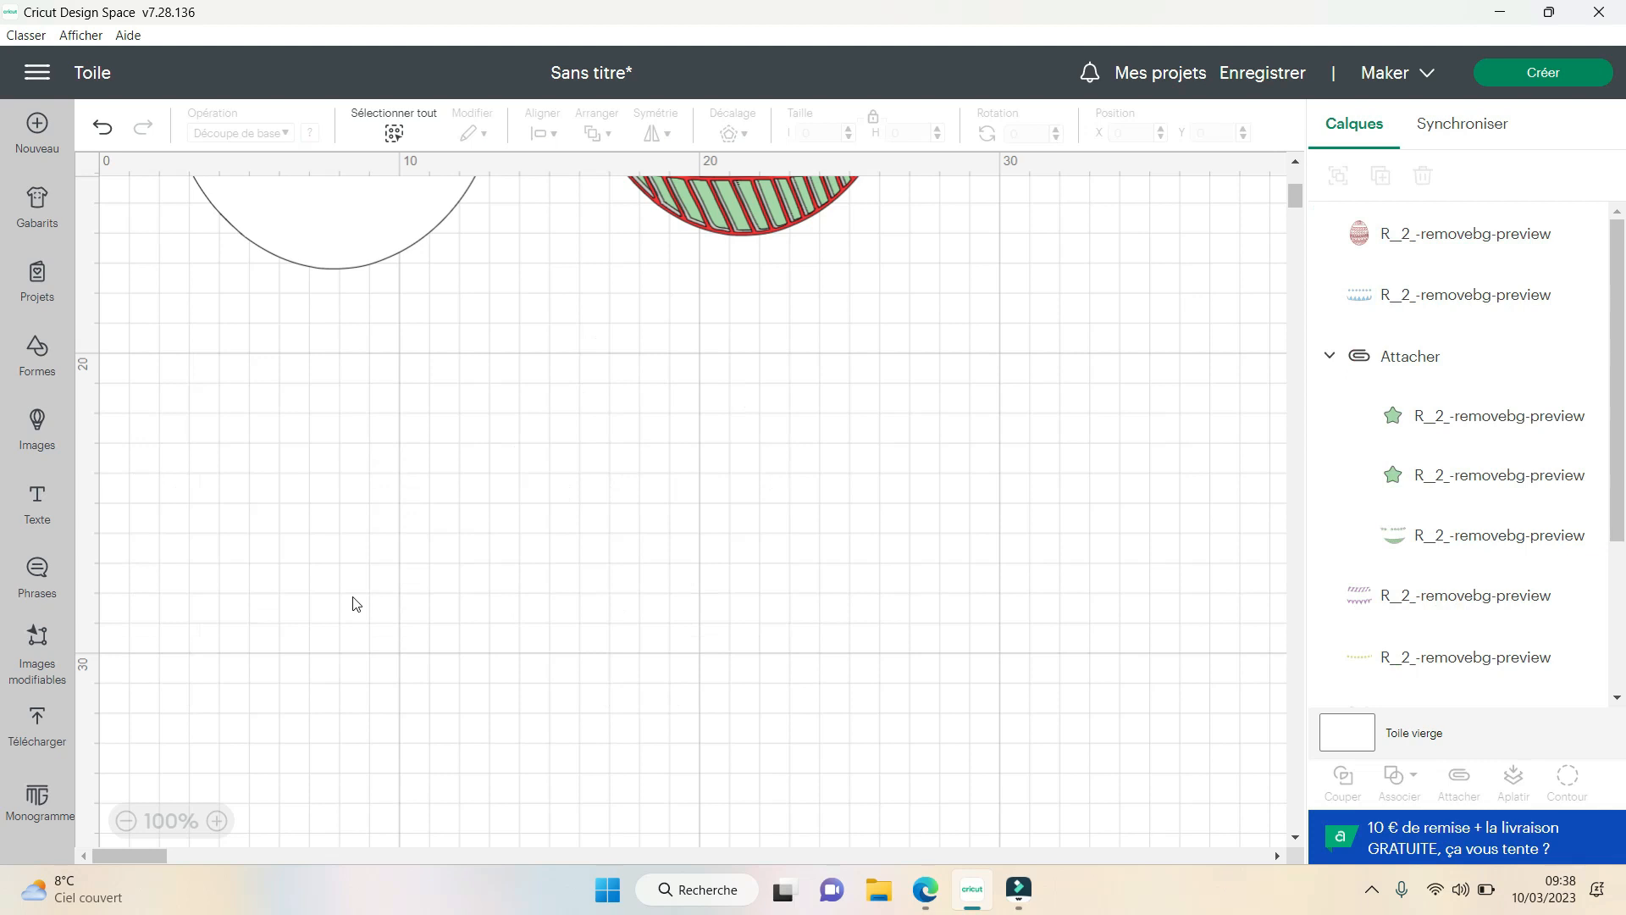
- Send the project to cutting preparation with all materials loaded on the mat
left_click(1574, 73)
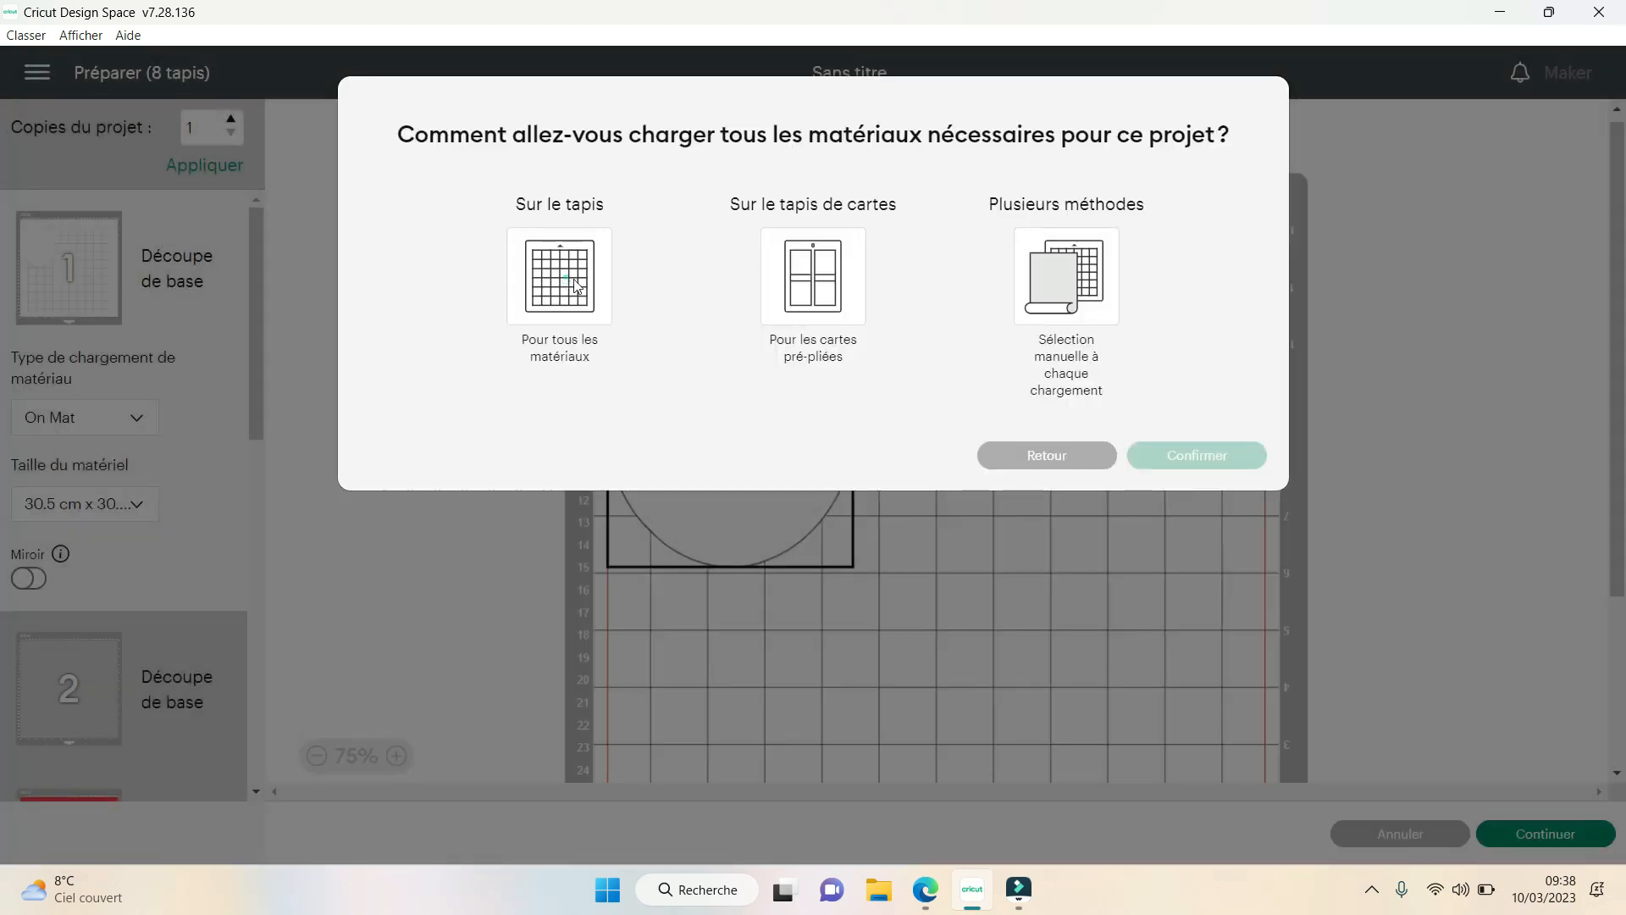
left_click(562, 278)
left_click(1197, 523)
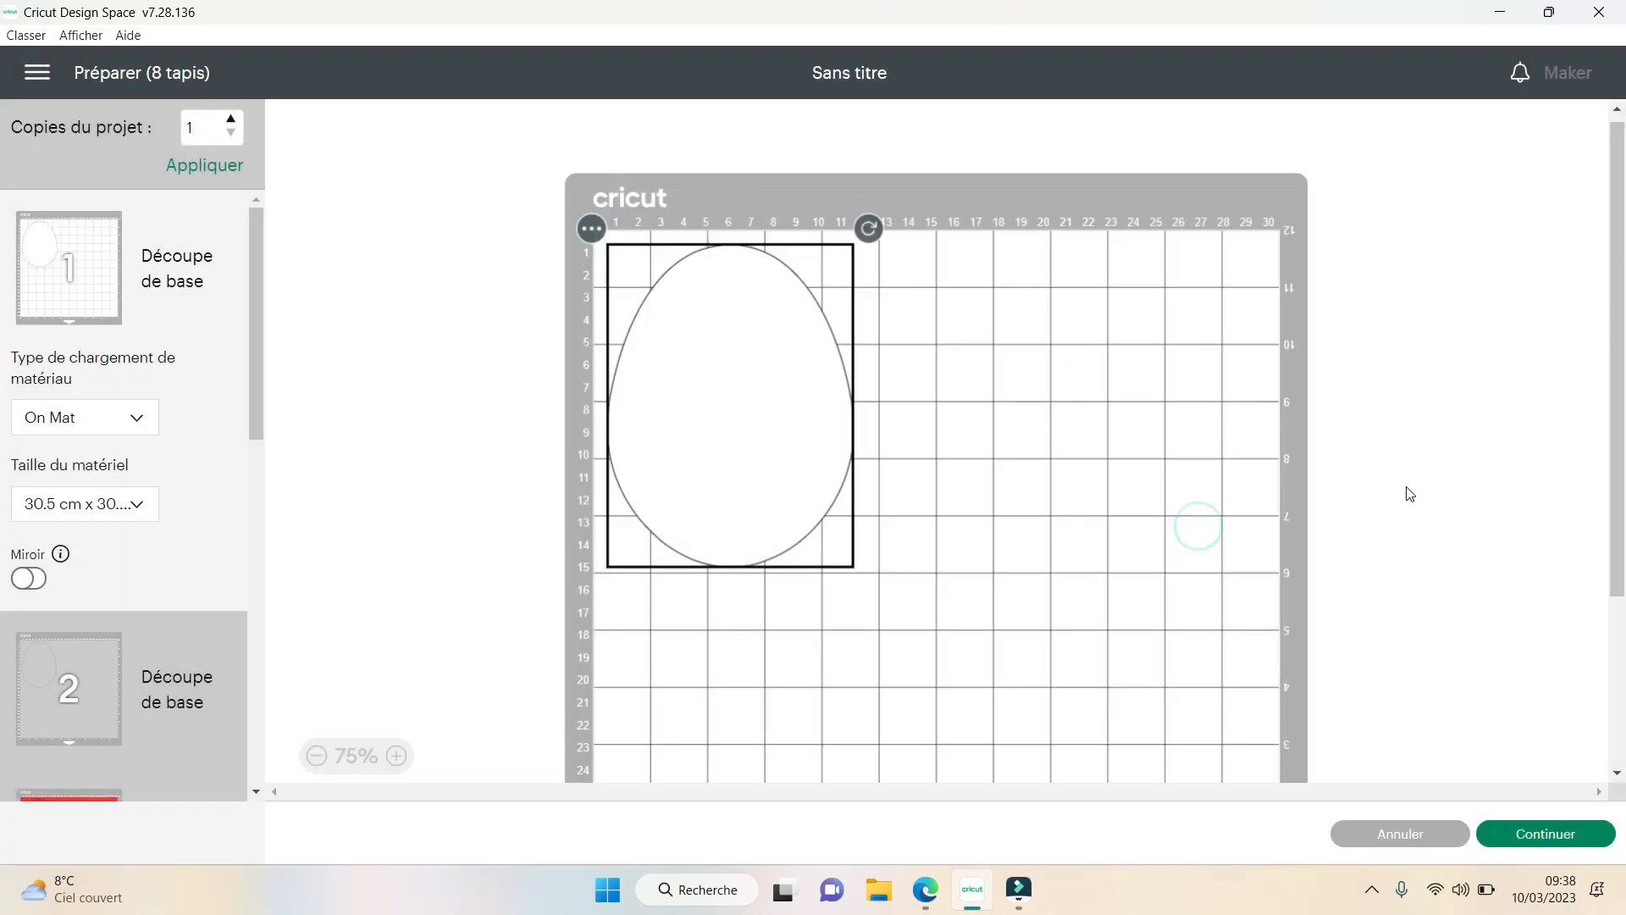
- Shift the white egg on mat 1 slightly away from the mat's upper corner and deselect it
left_click_drag(765, 416, 778, 458)
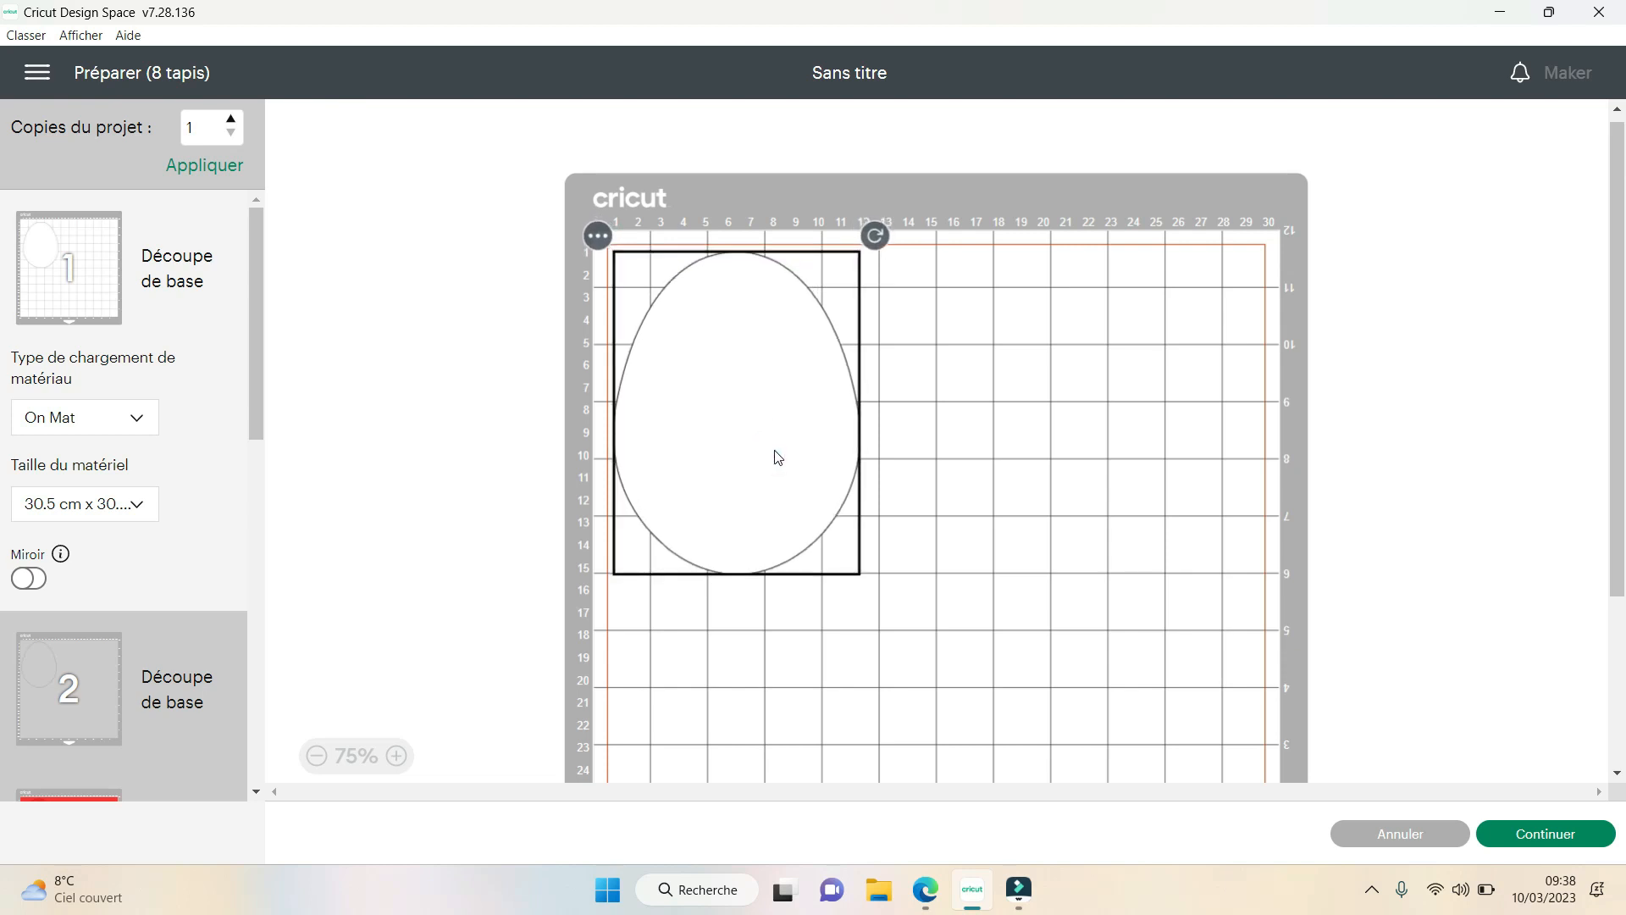
left_click(1454, 456)
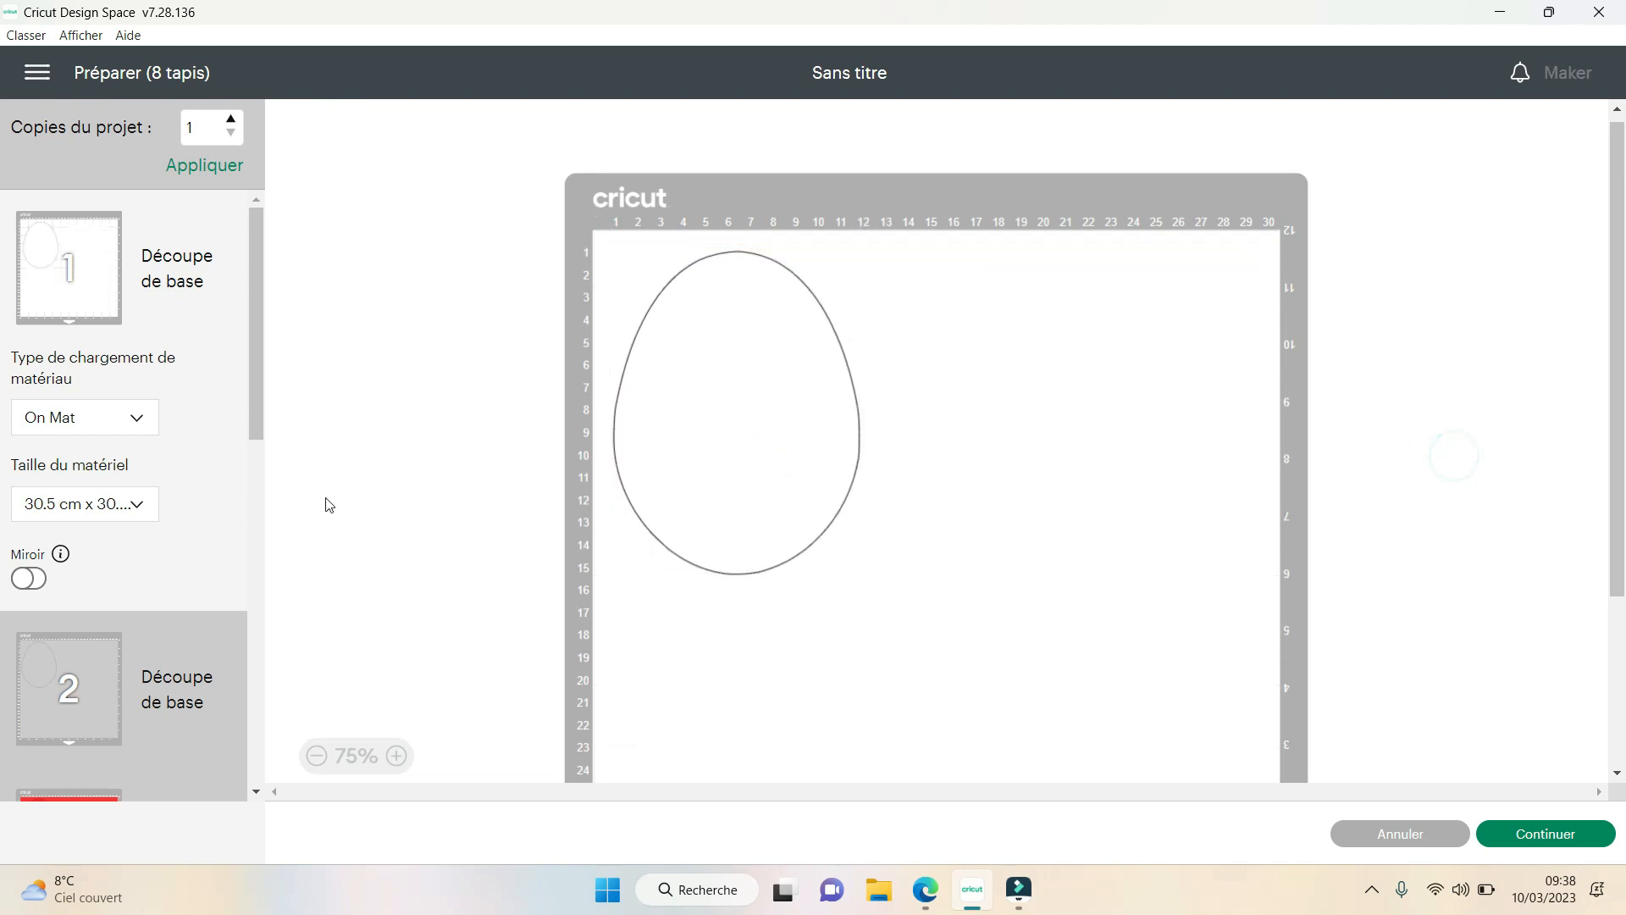
- Check the part layouts on the grey, red and purple mats, and return to mat 1 with the white egg
scroll(117, 492, "down", 3)
left_click(100, 484)
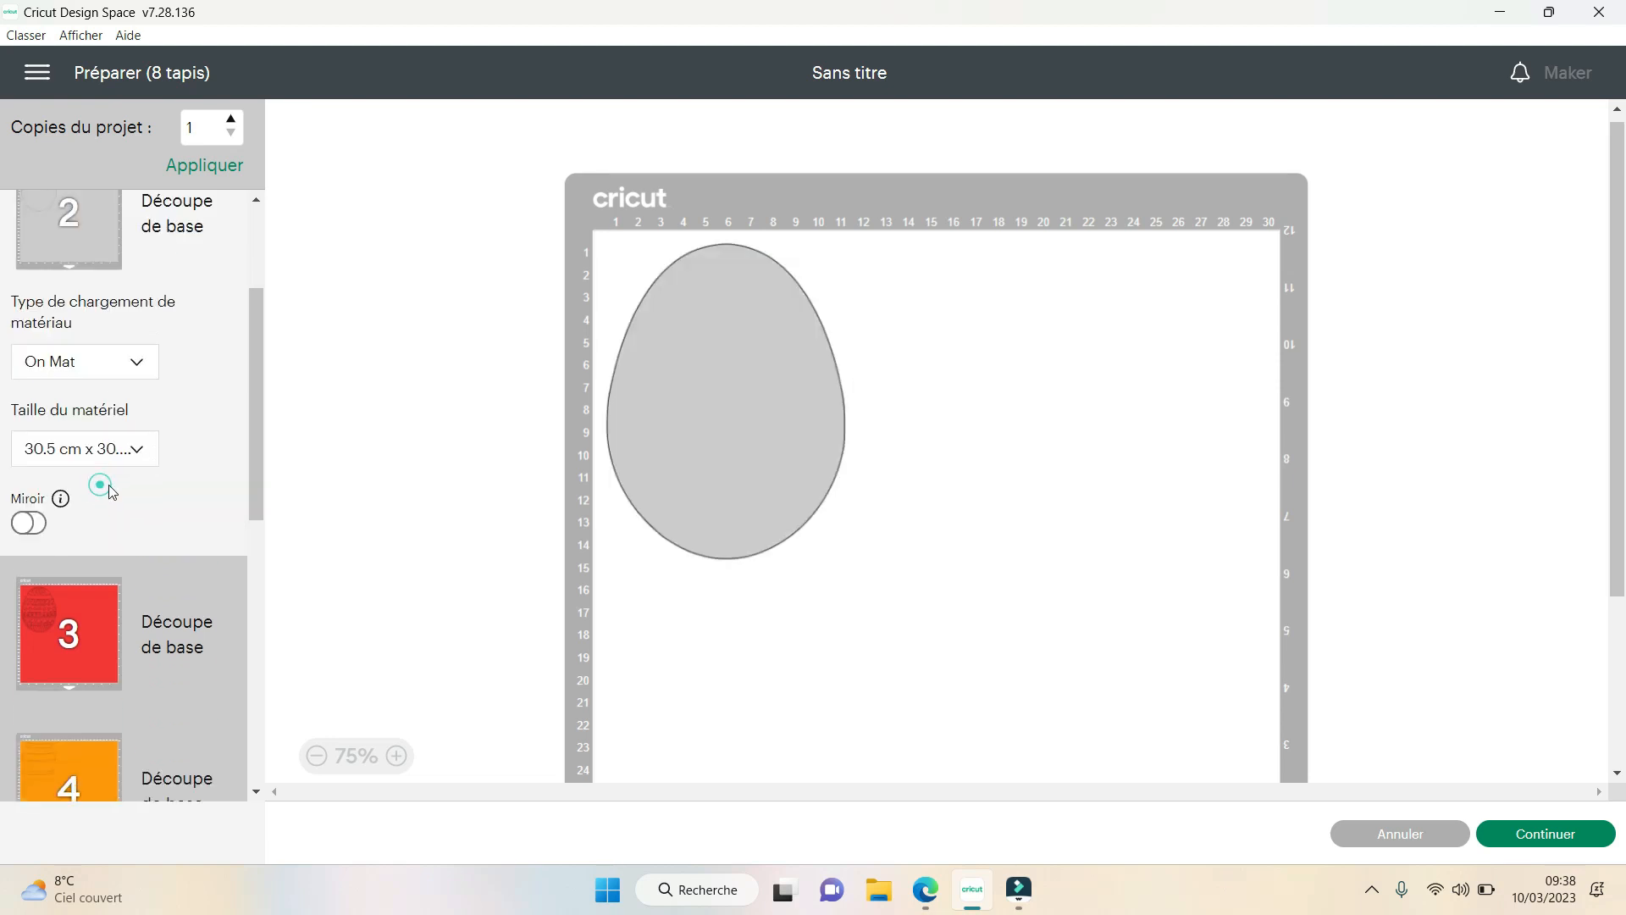
left_click_drag(256, 342, 250, 676)
left_click(78, 454)
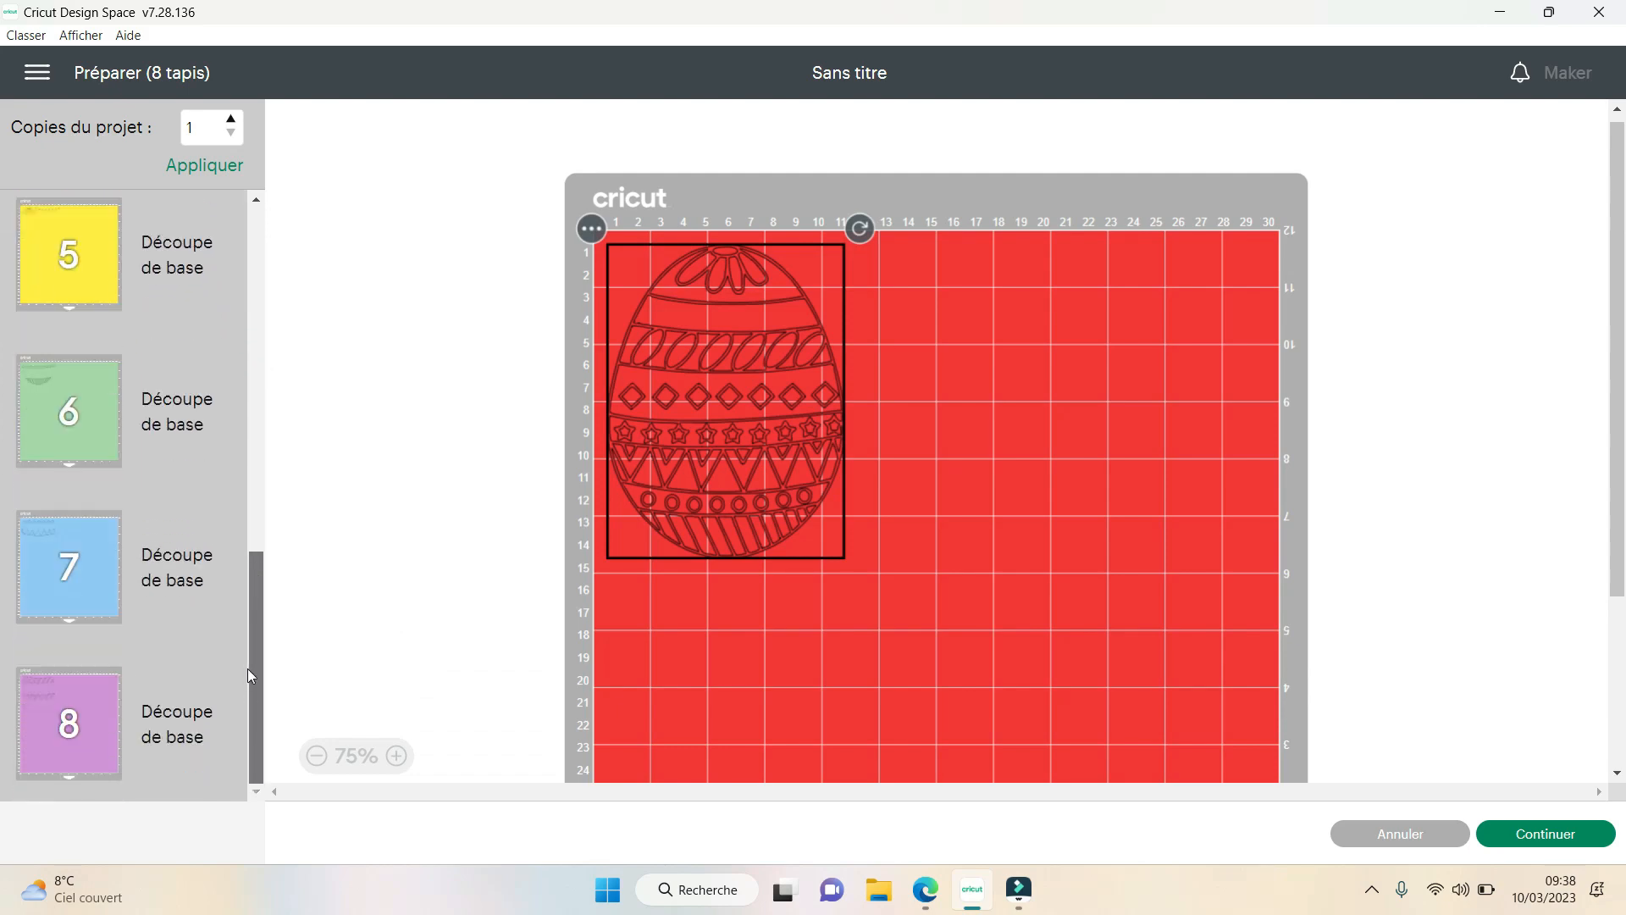
left_click(42, 725)
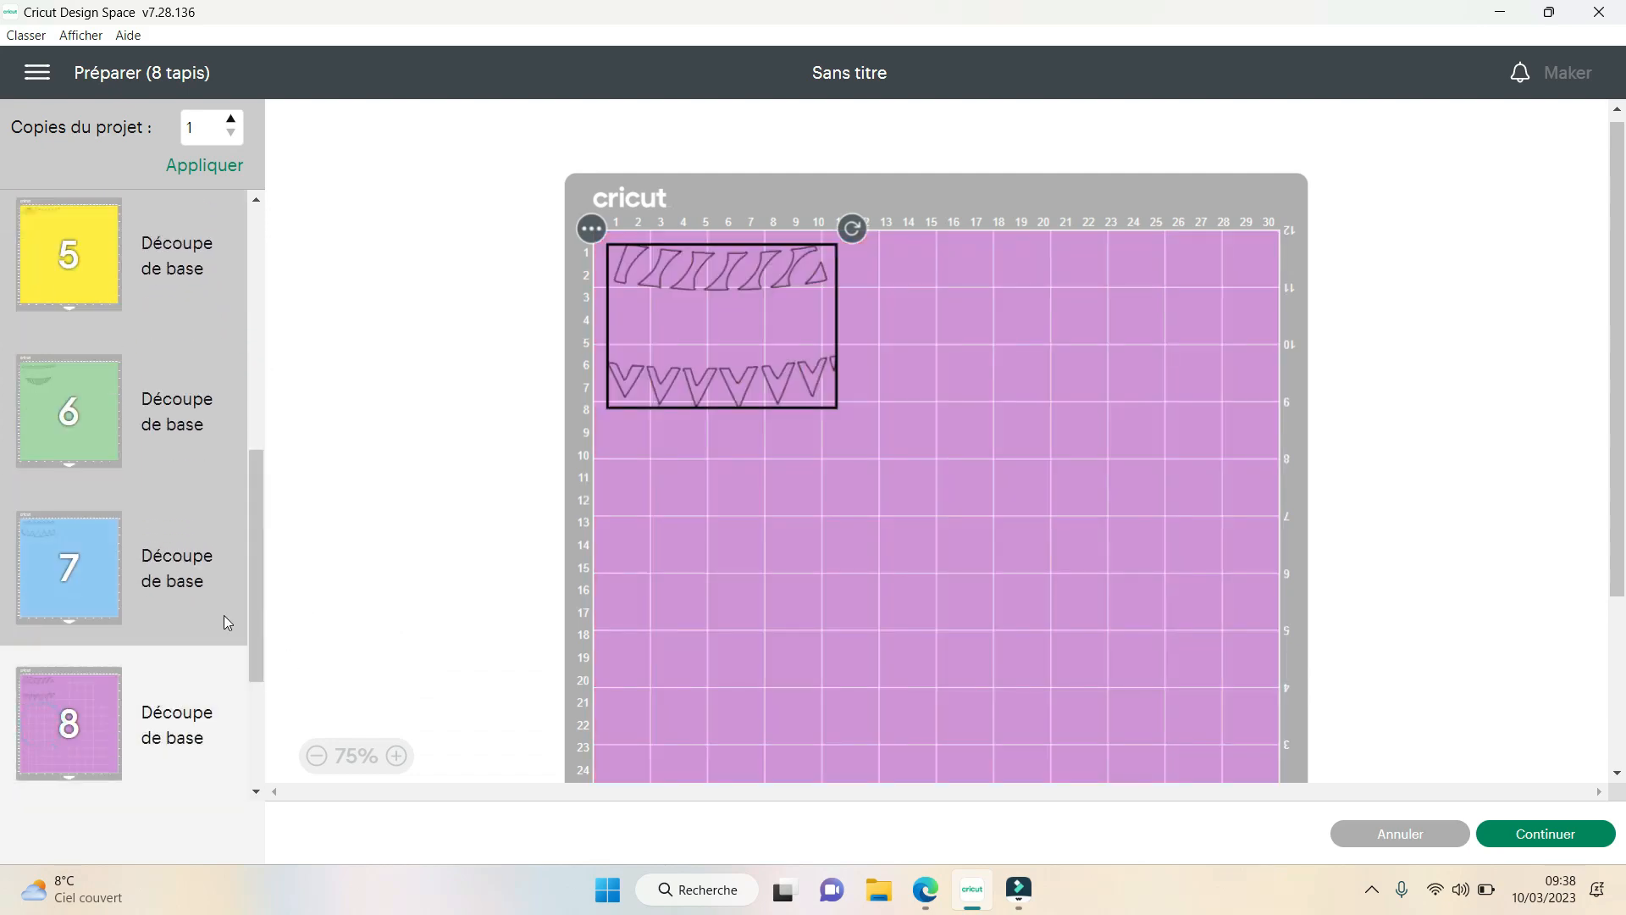
left_click_drag(261, 627, 252, 293)
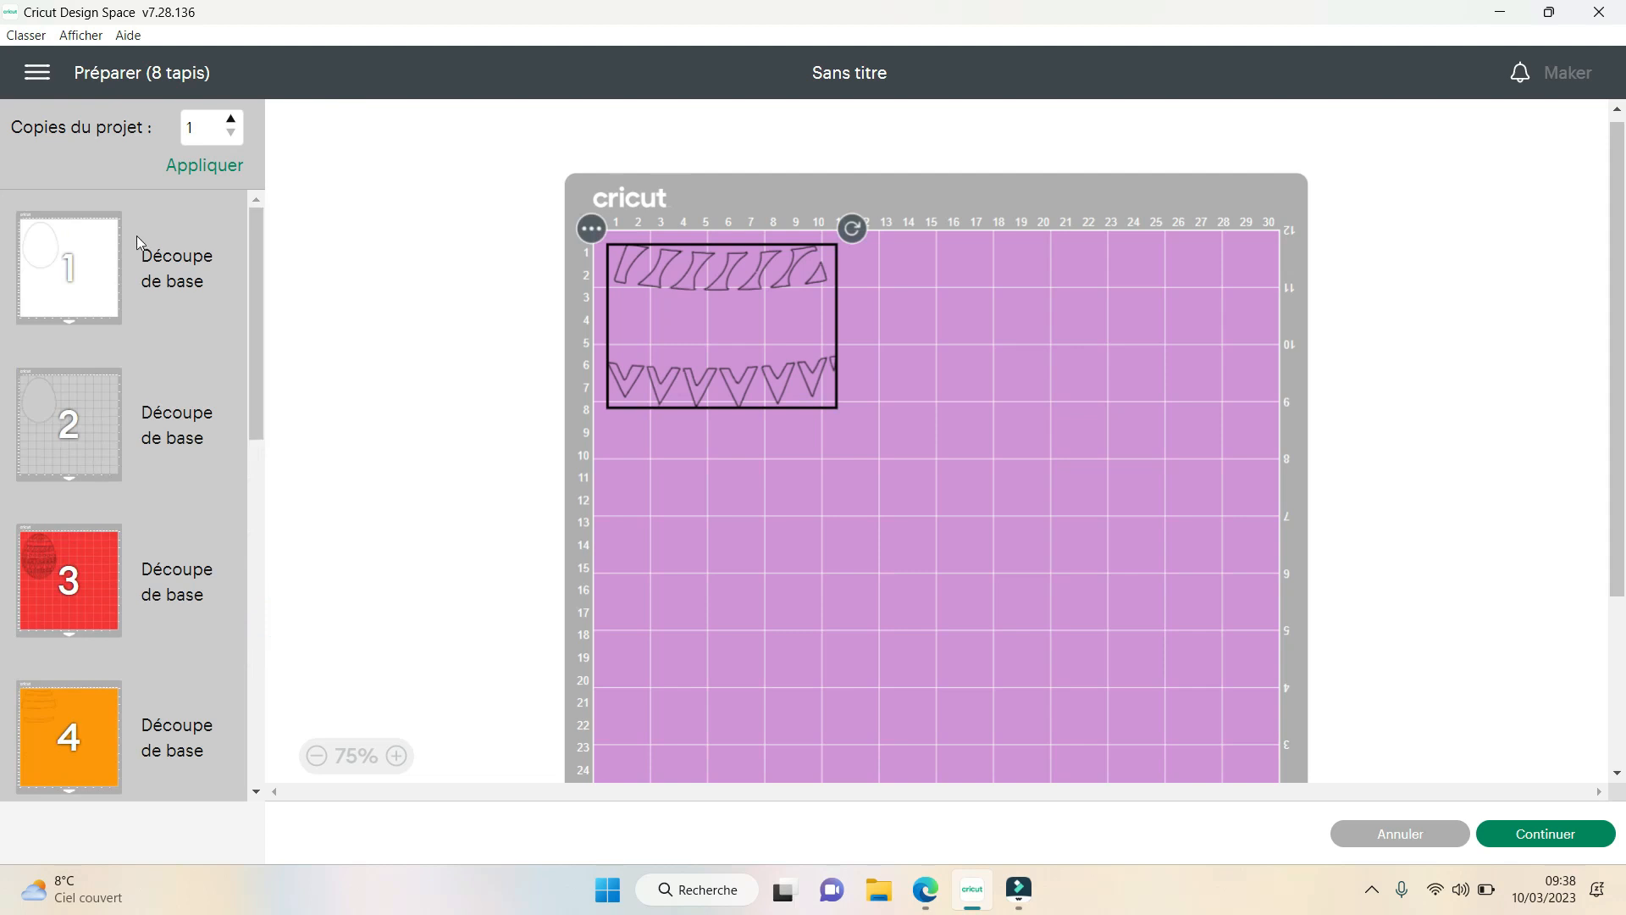
left_click(86, 243)
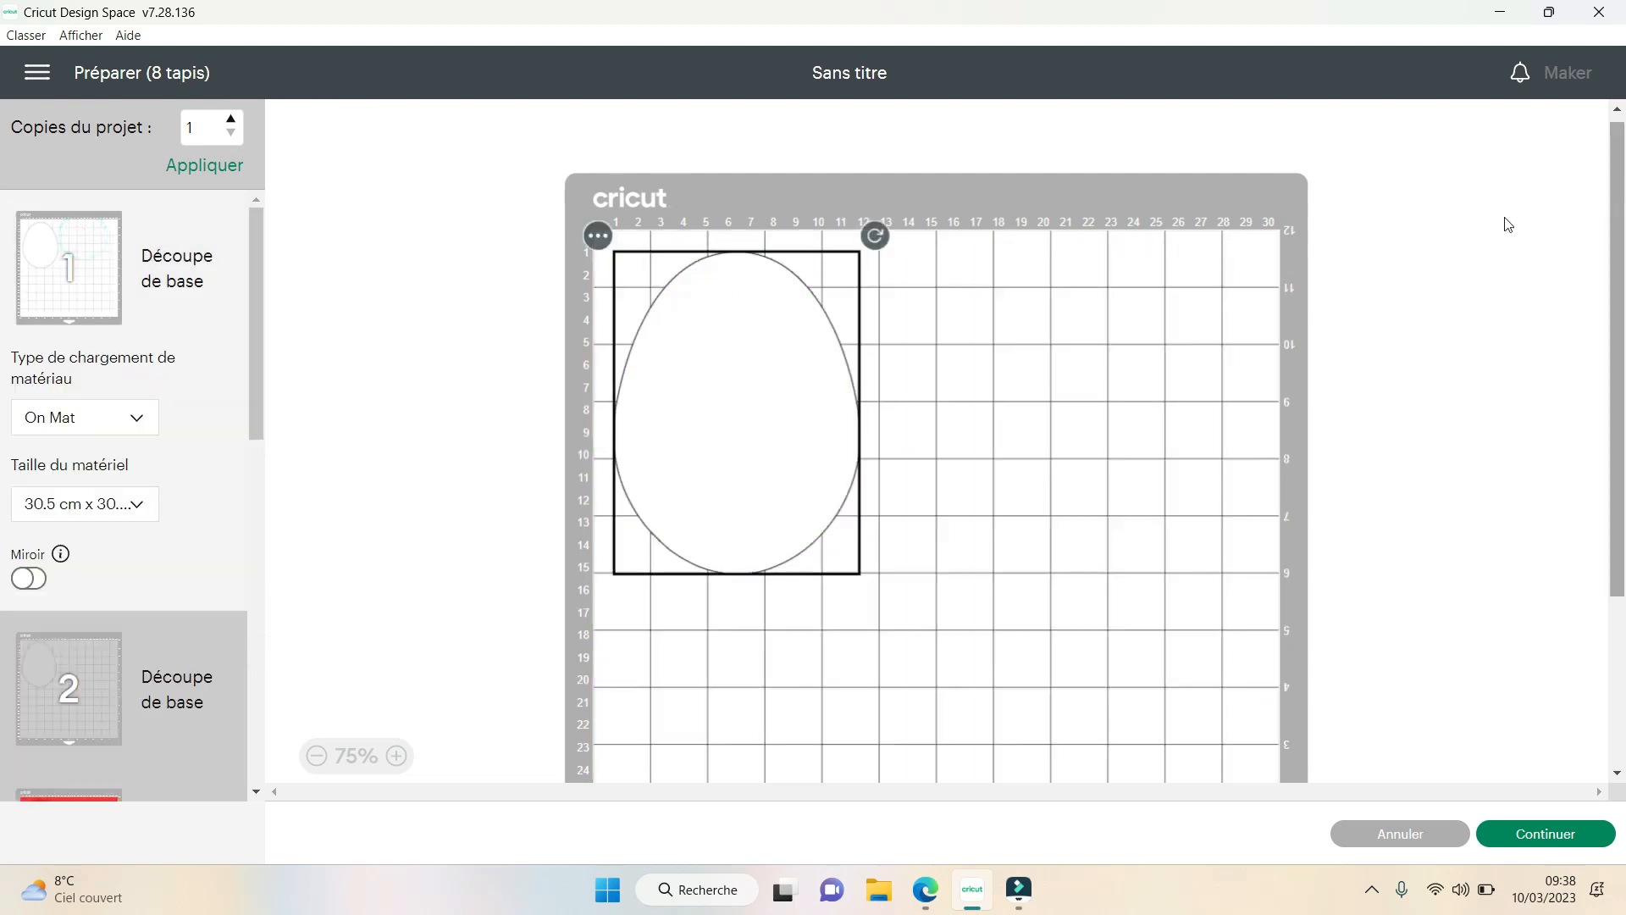